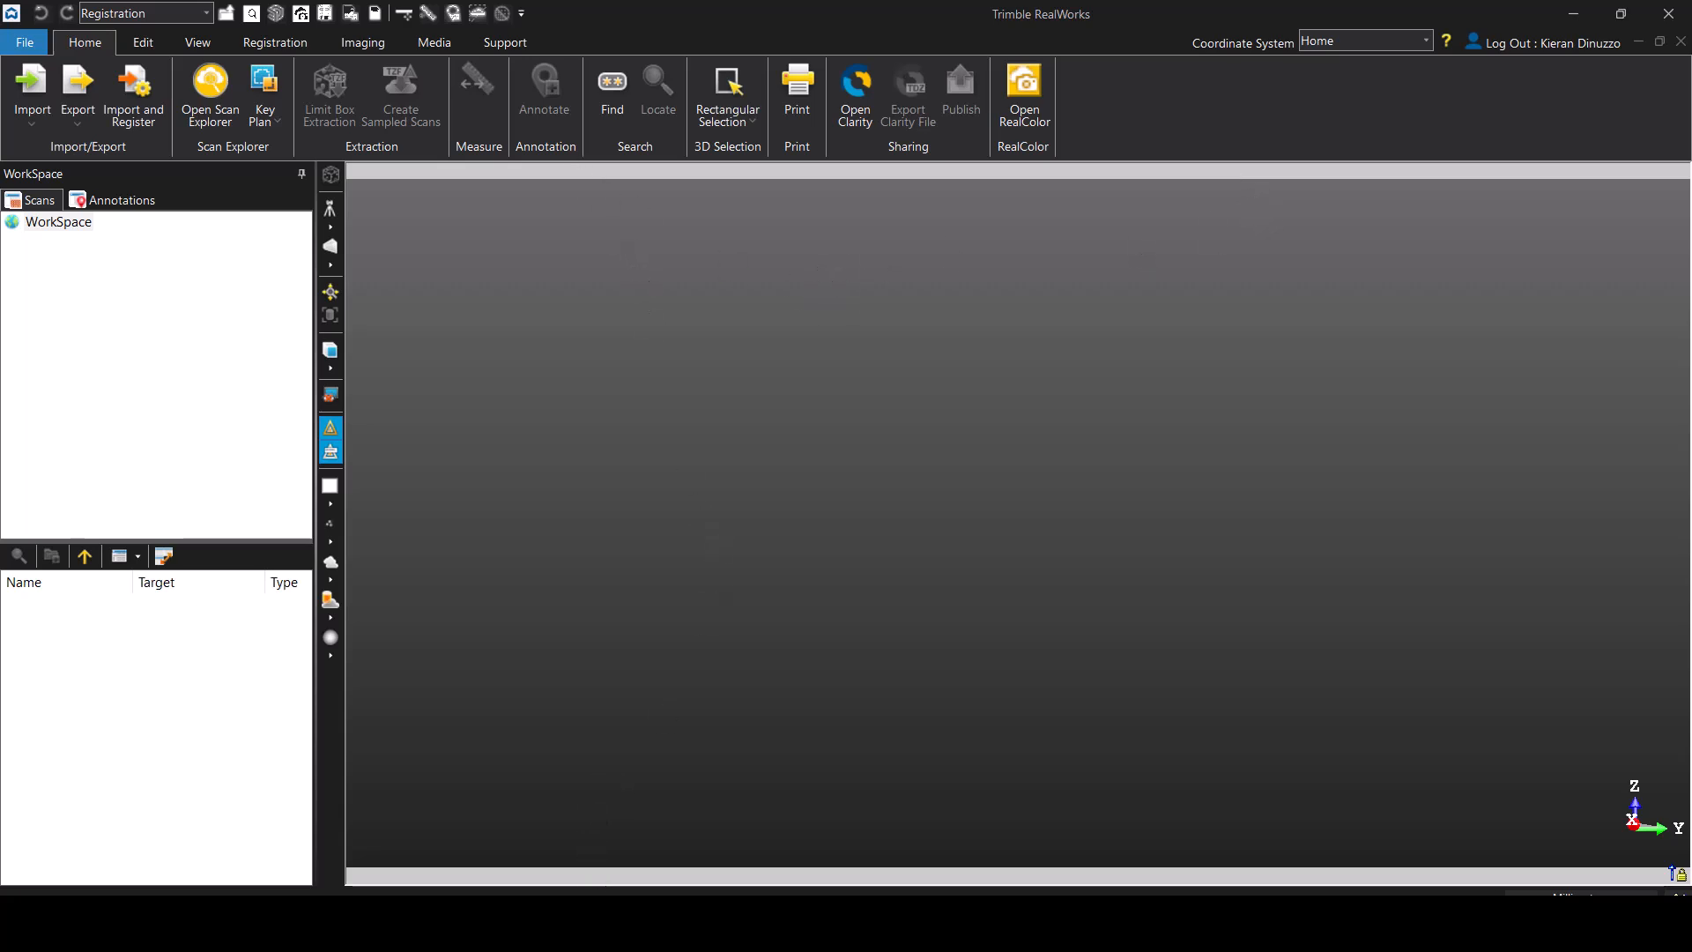
- Check the free space on the computer's drives in File Explorer, then minimize that window
click(579, 863)
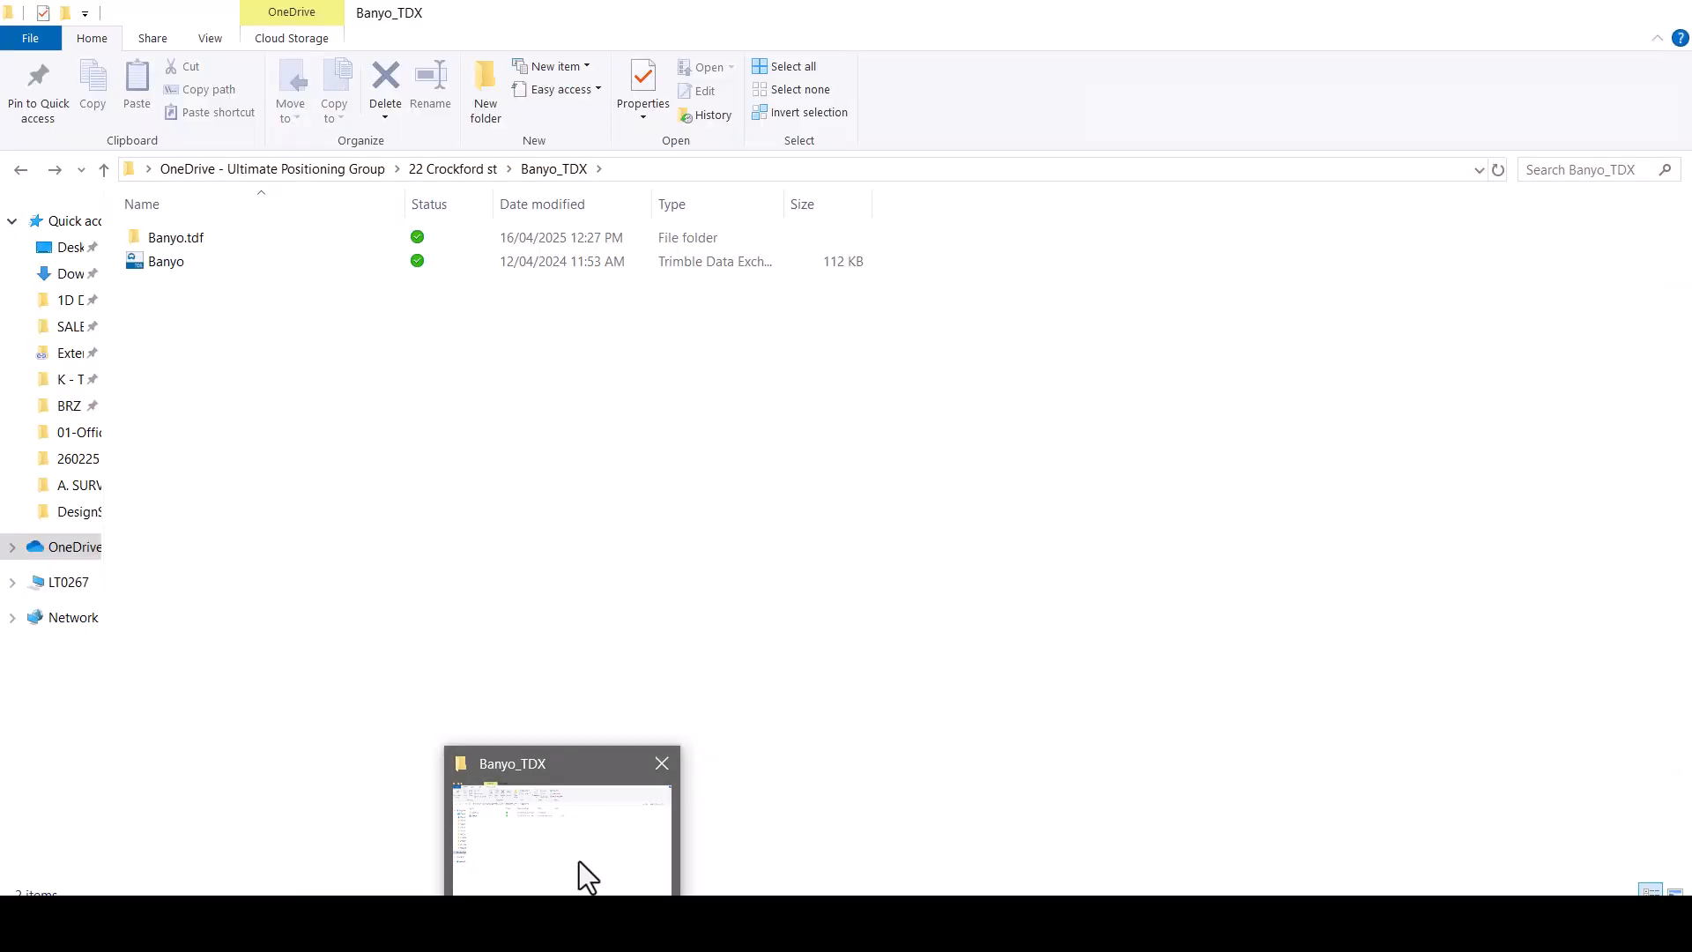
click(63, 582)
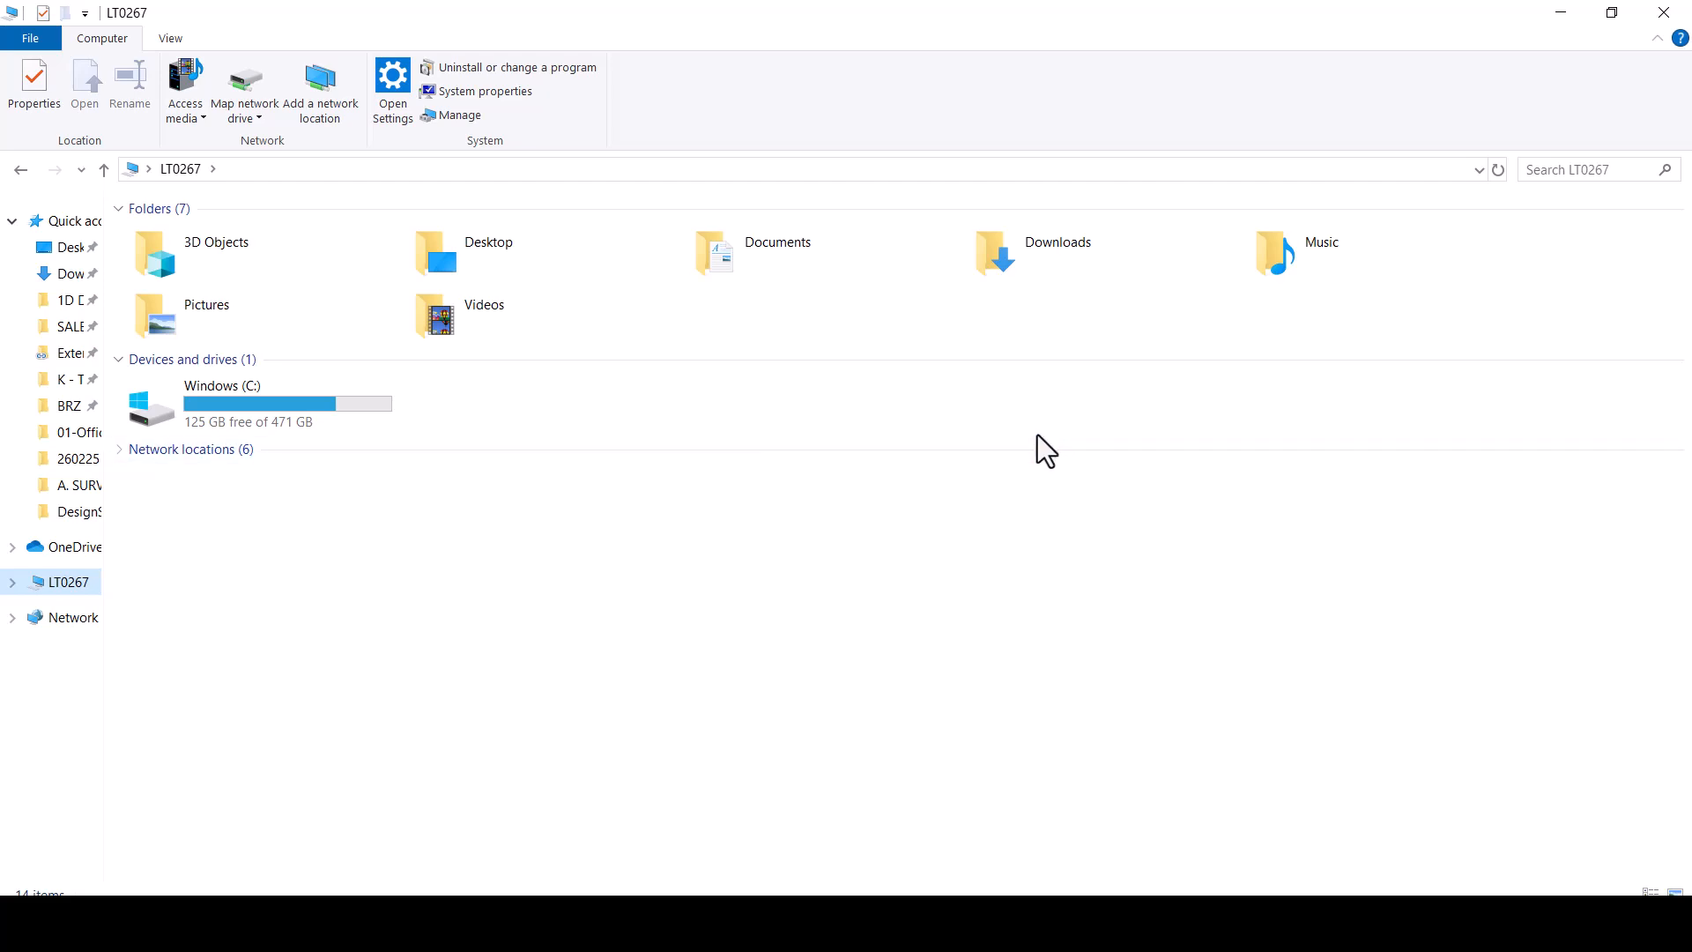
click(1561, 14)
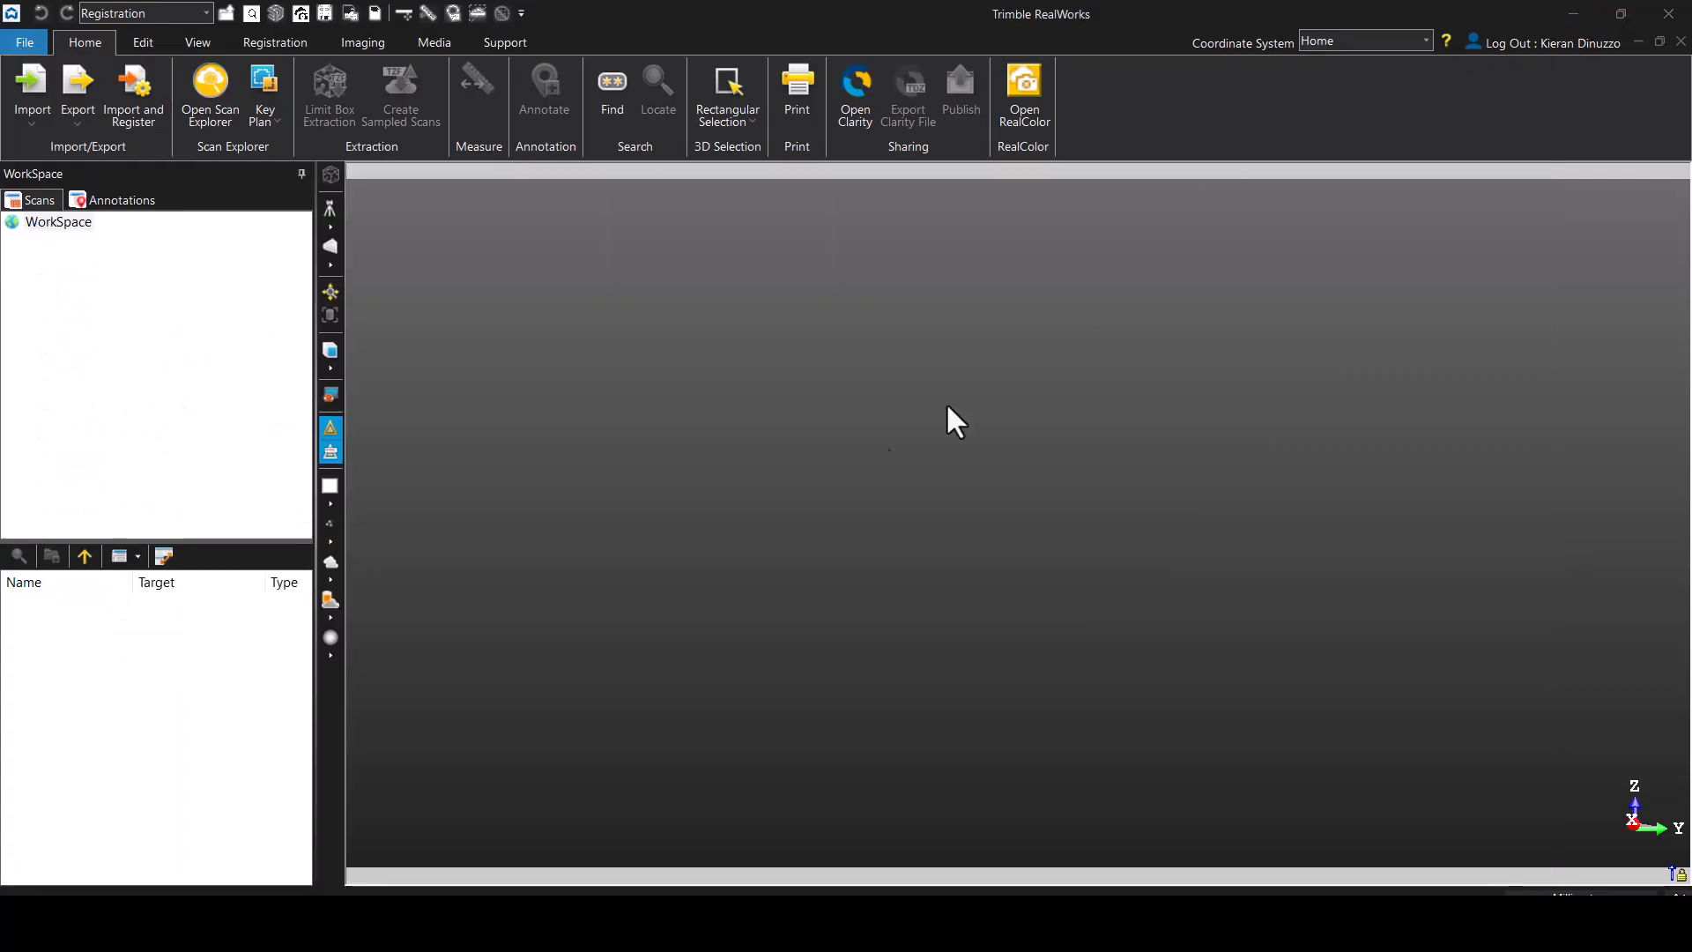
- Open the HD Display memory settings in the application preferences and move the dialog aside
click(507, 41)
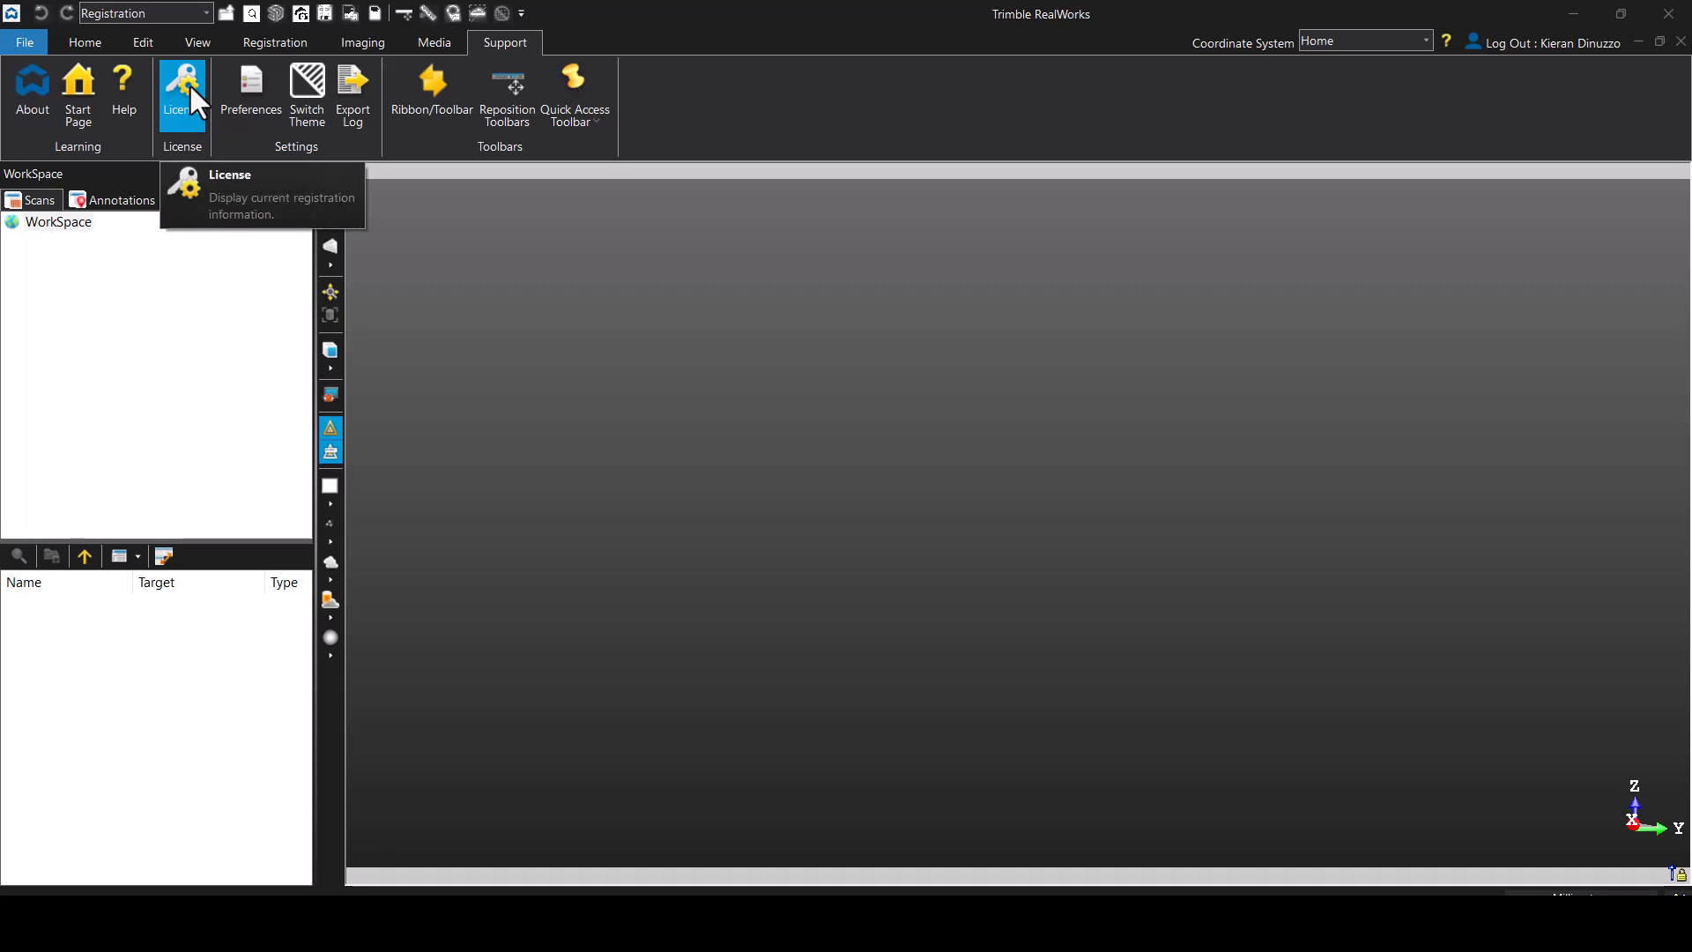
click(240, 88)
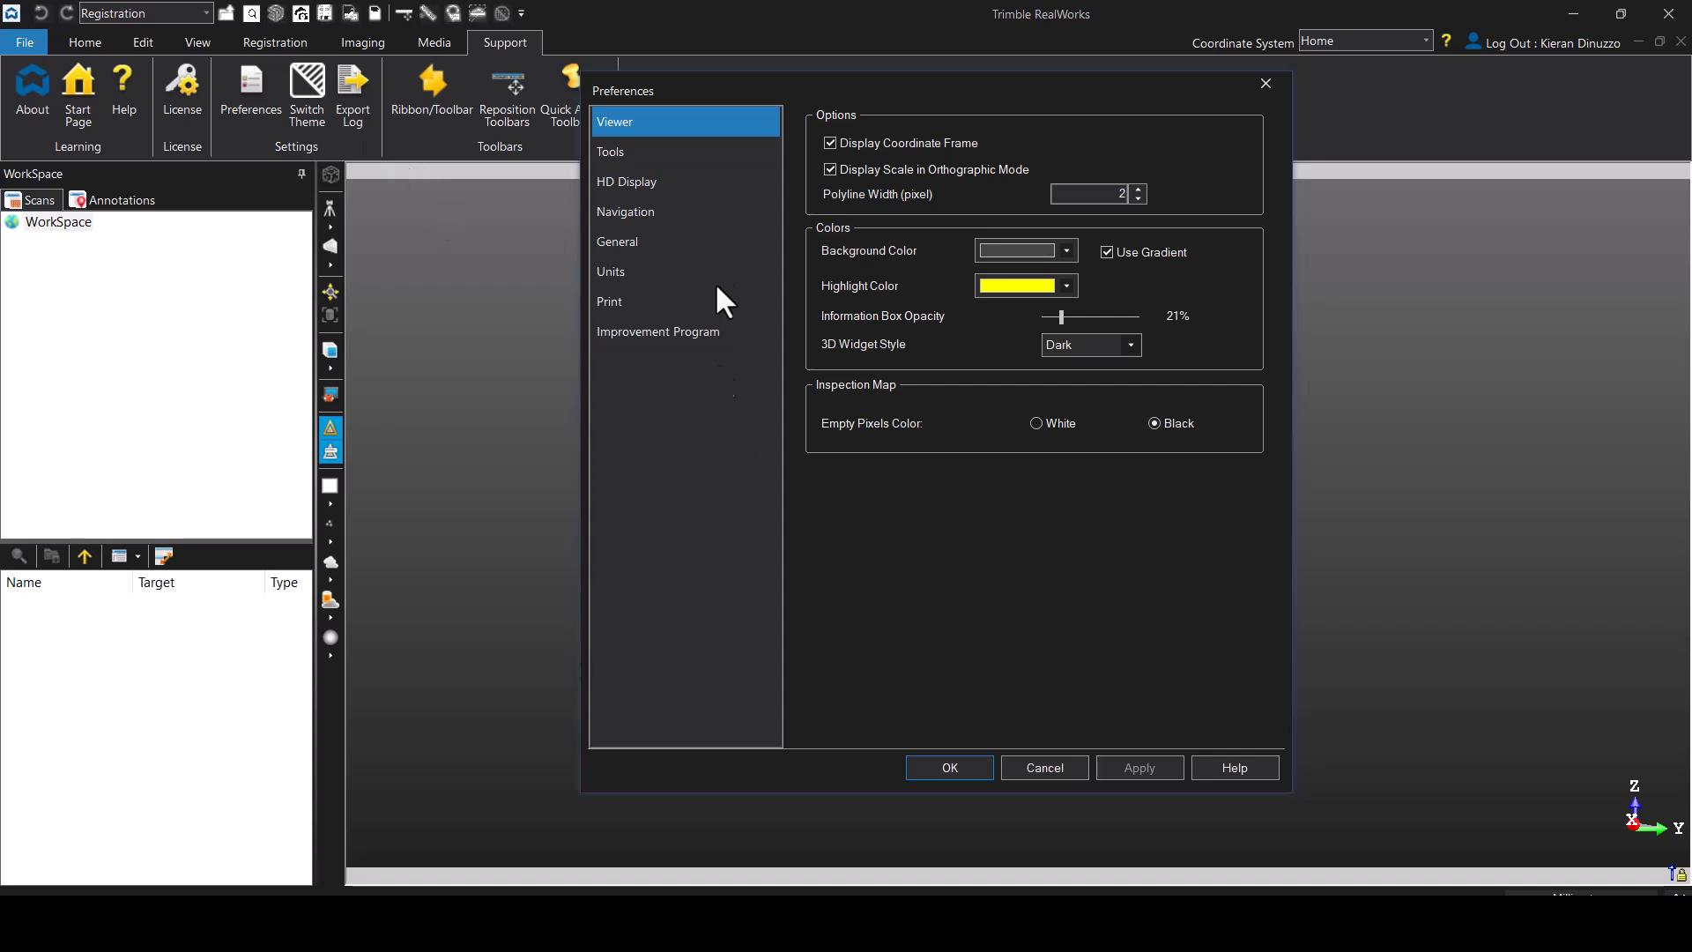
click(632, 210)
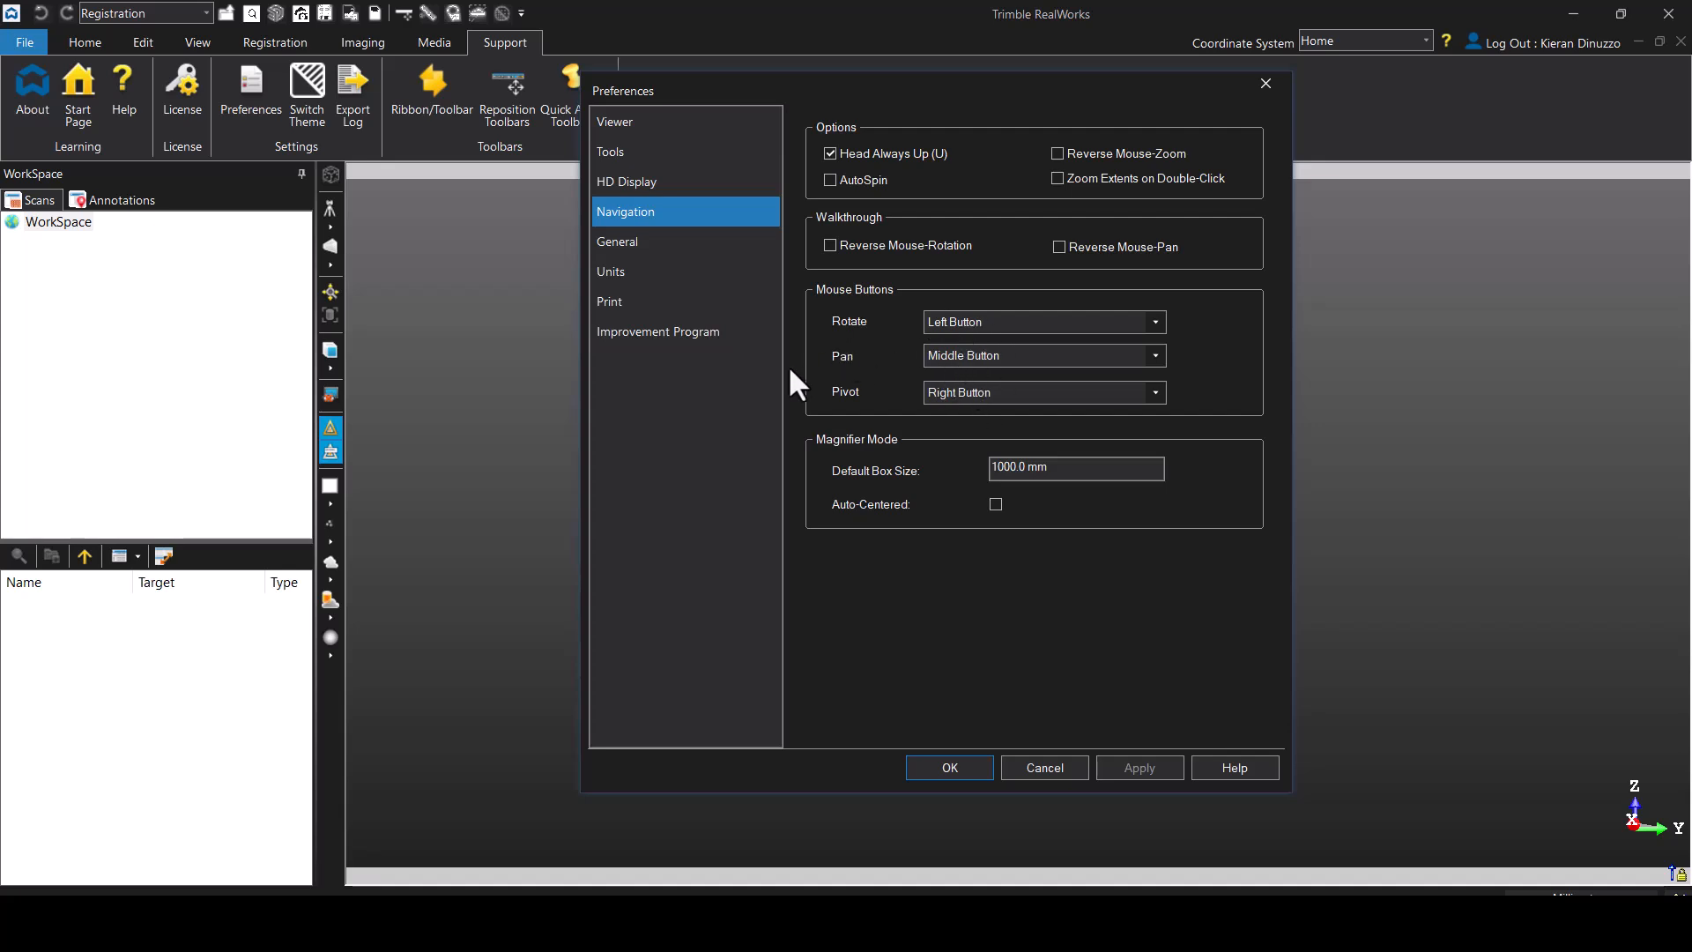
click(637, 176)
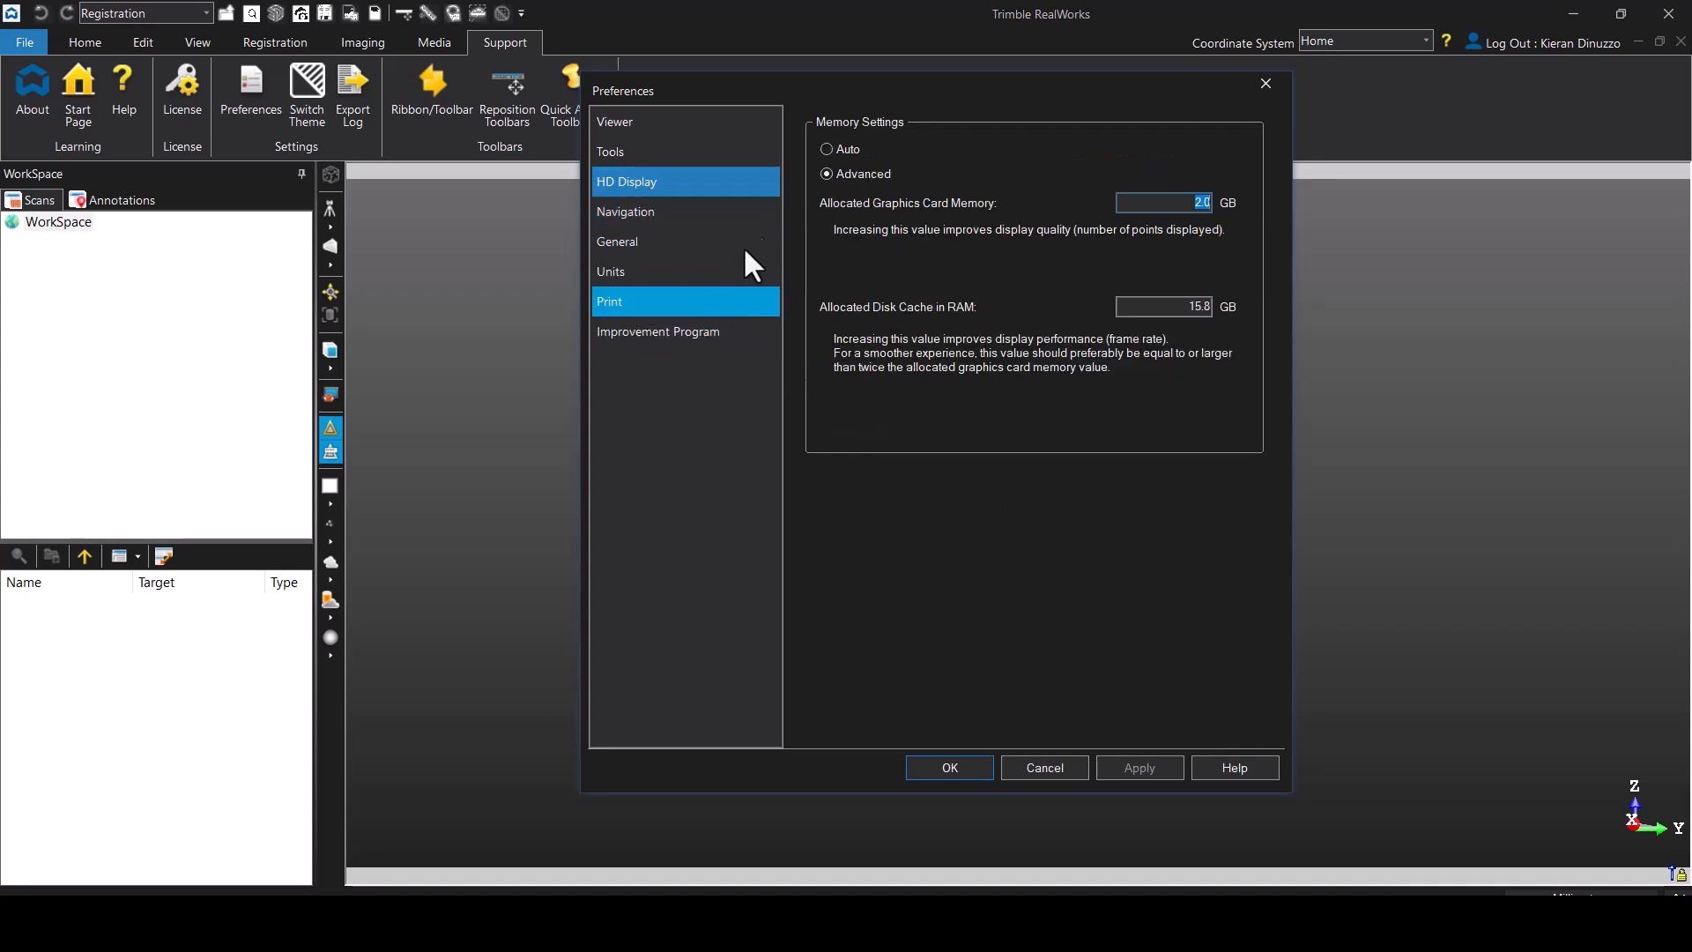
drag(816, 88, 561, 102)
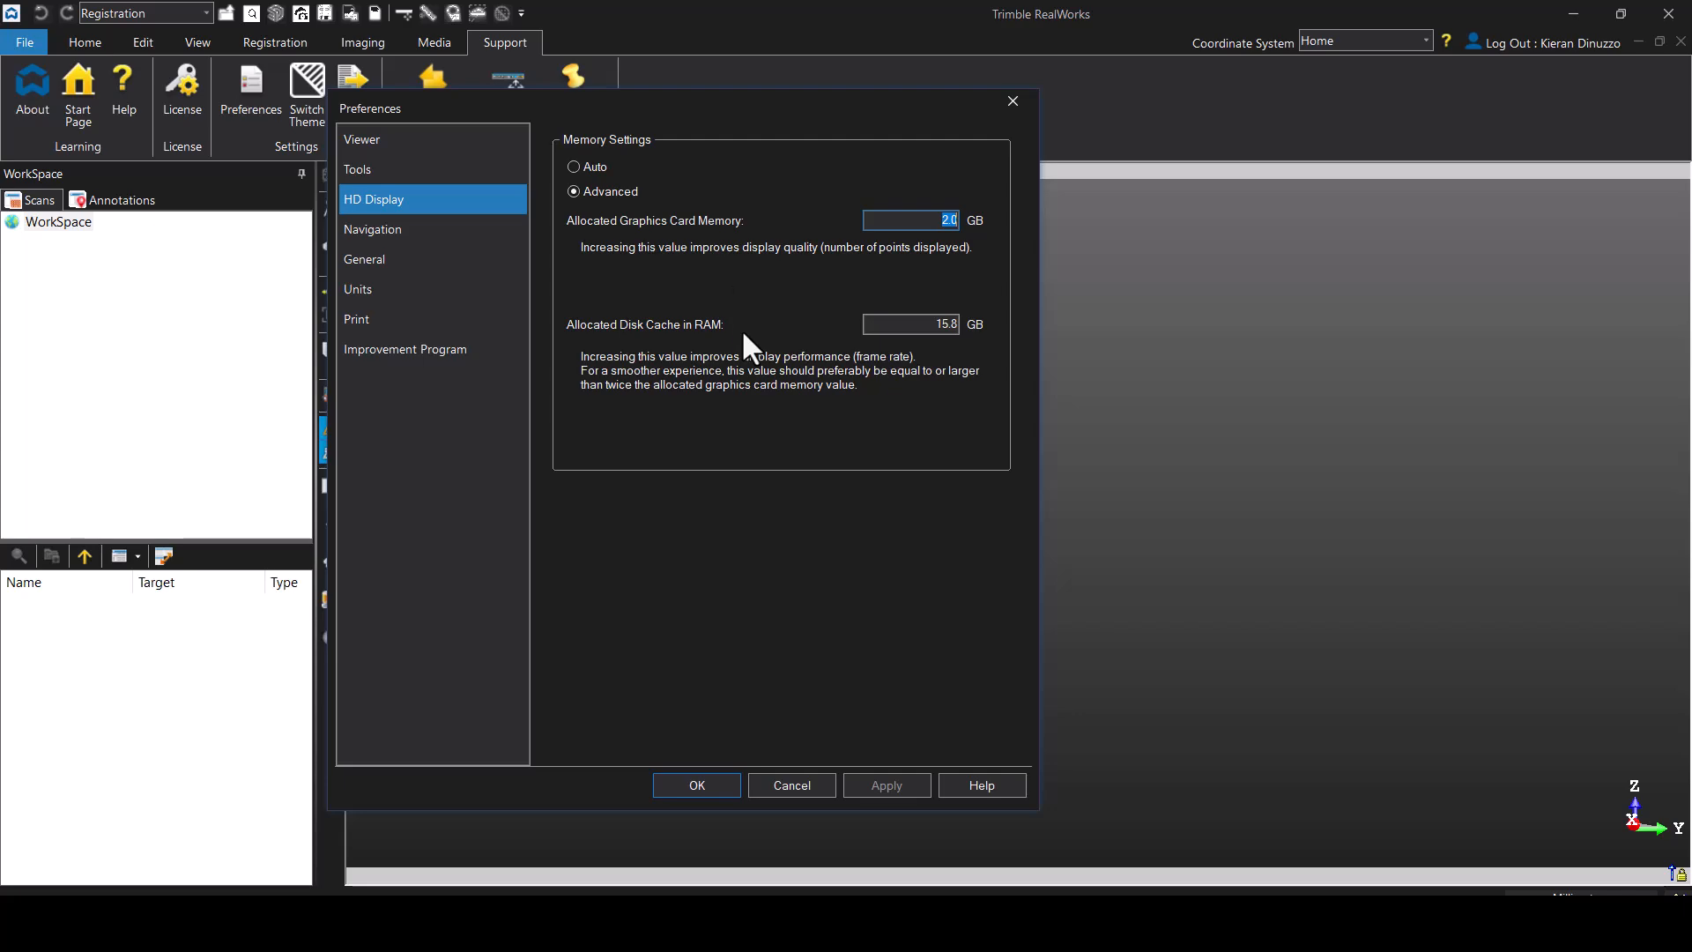
- Open Windows System Information and check the installed physical memory in the system summary
key(super)
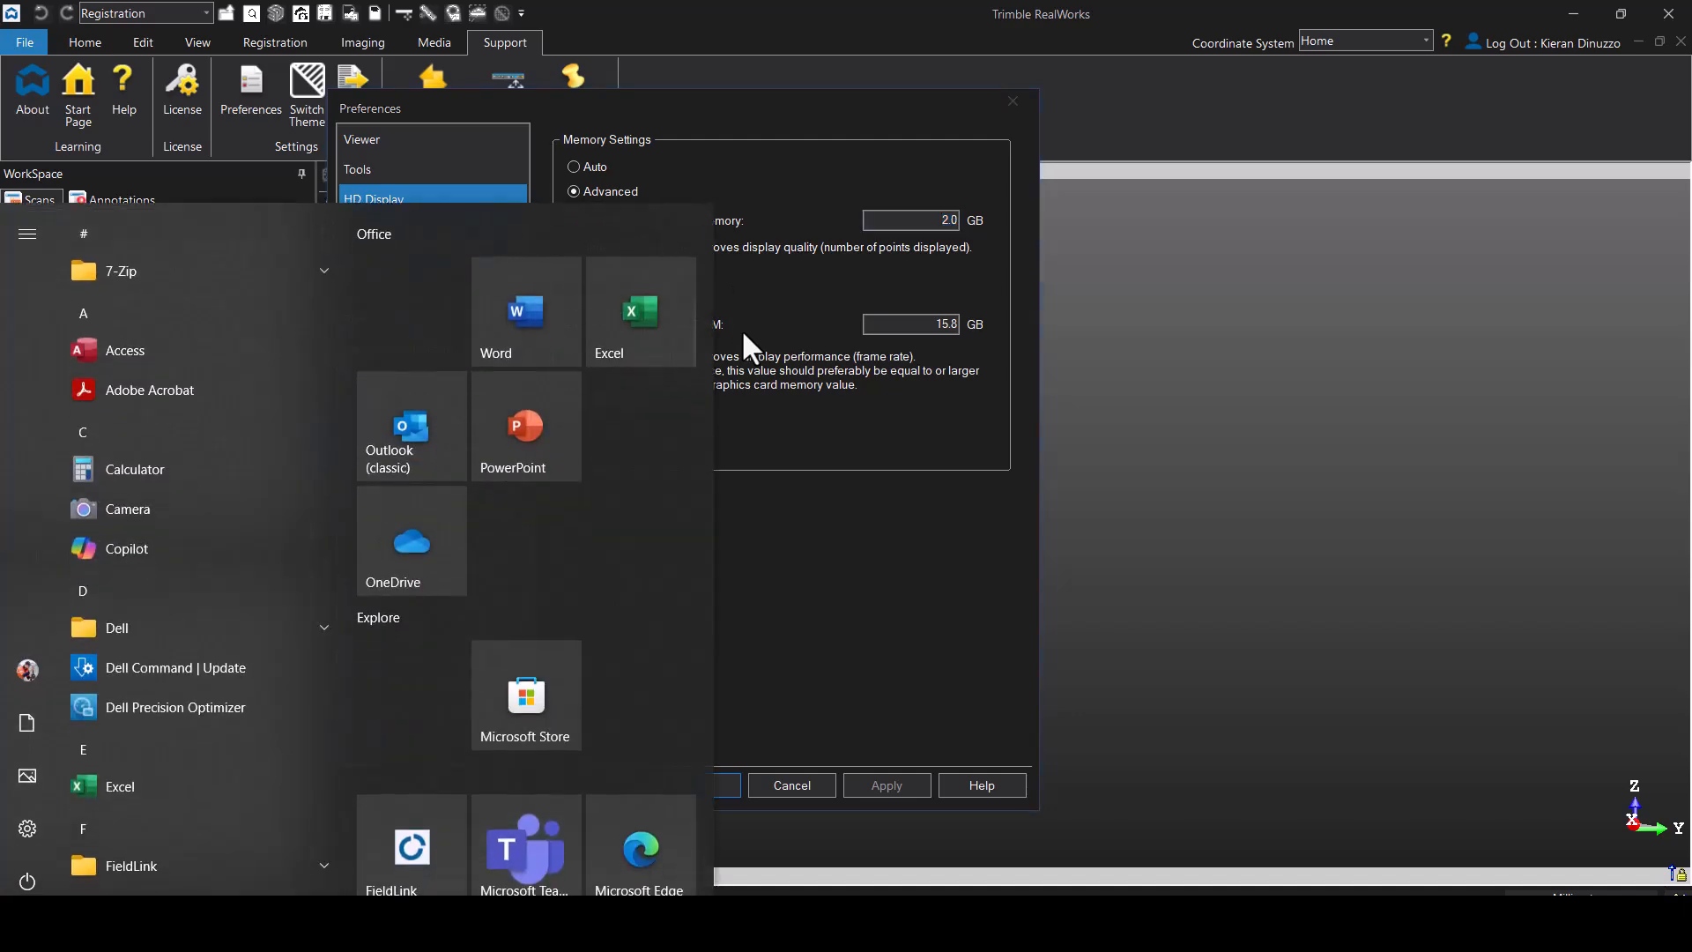
text(system)
key(Return)
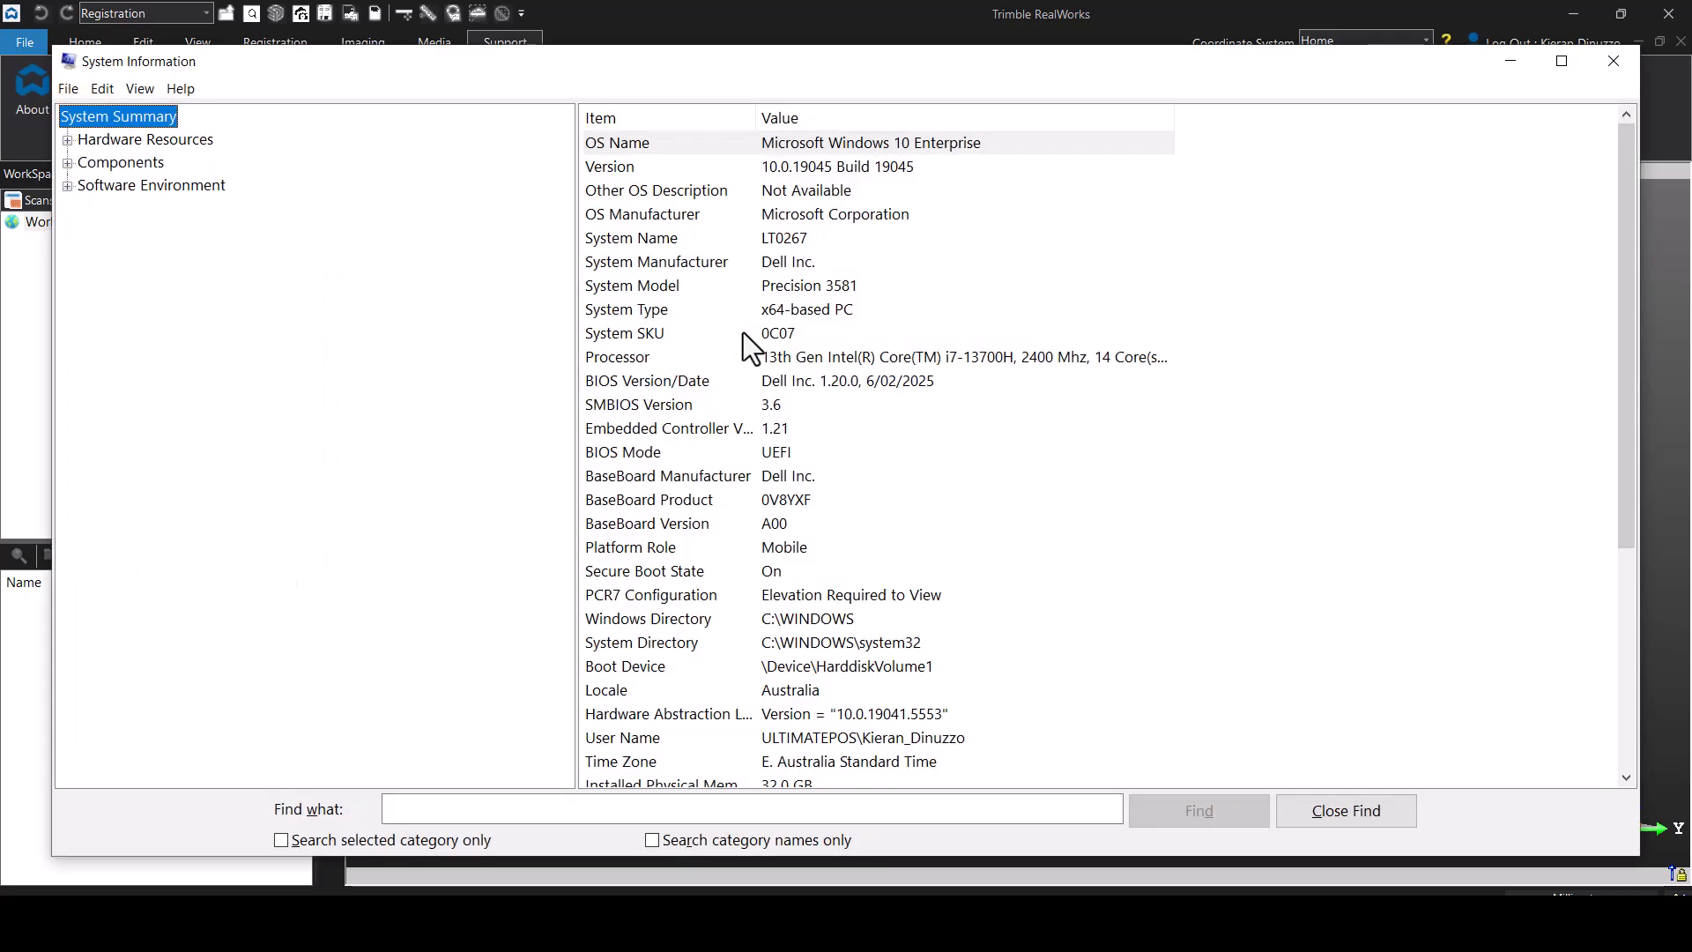
scroll(811, 572, down, 3)
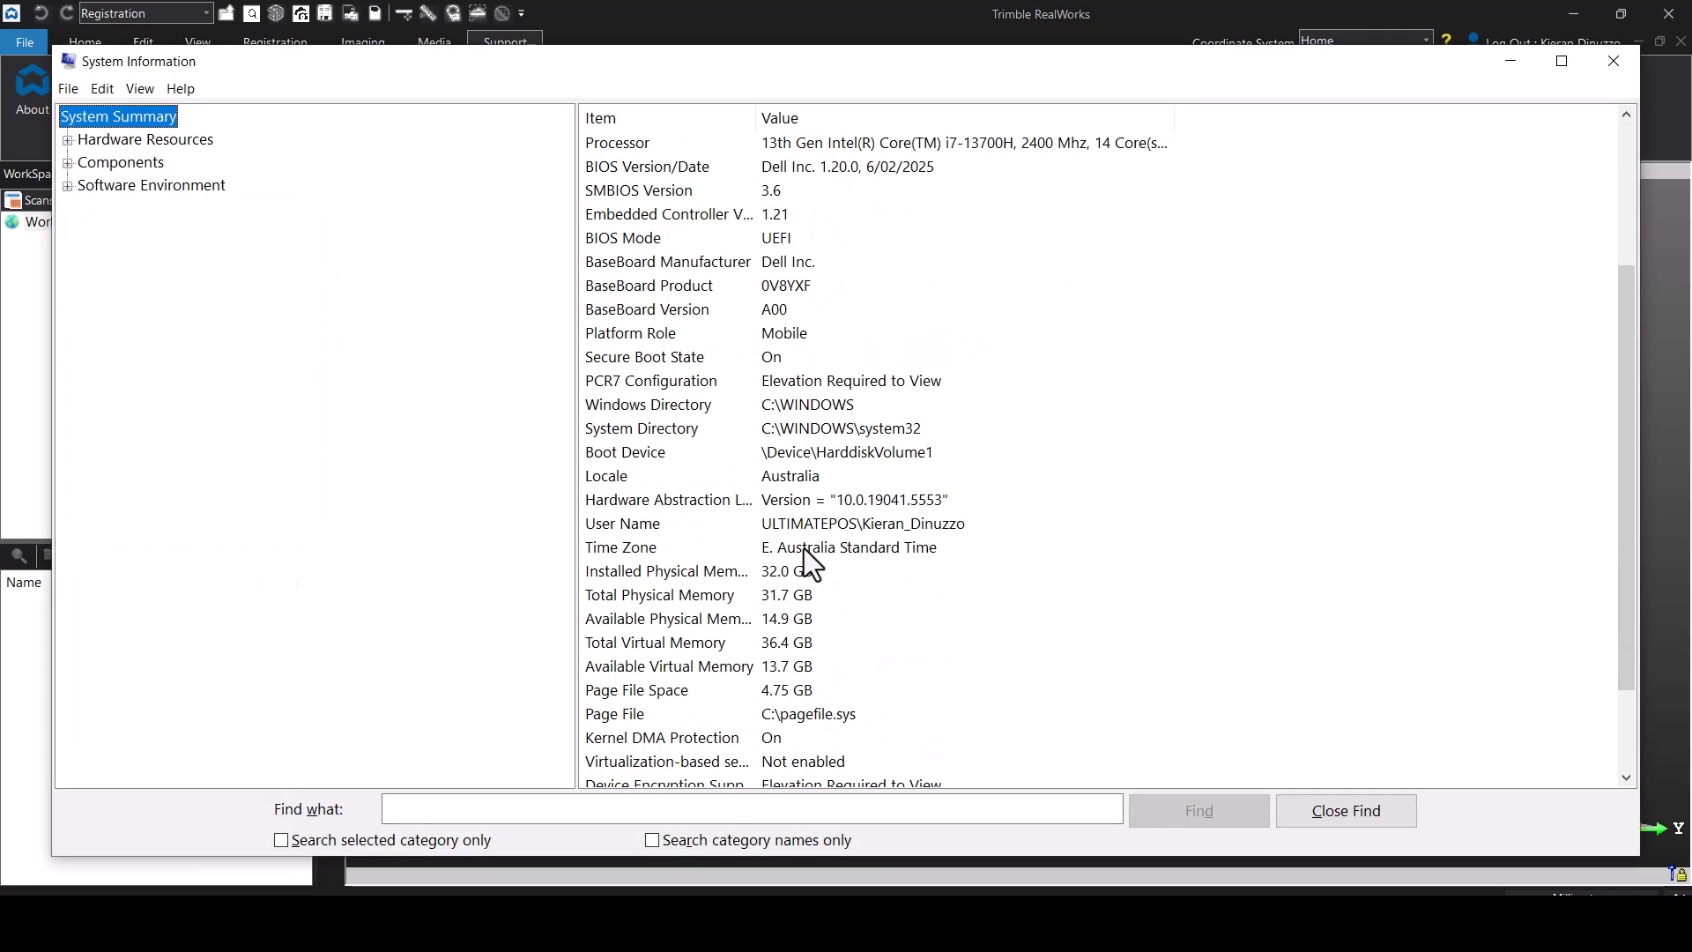
click(775, 569)
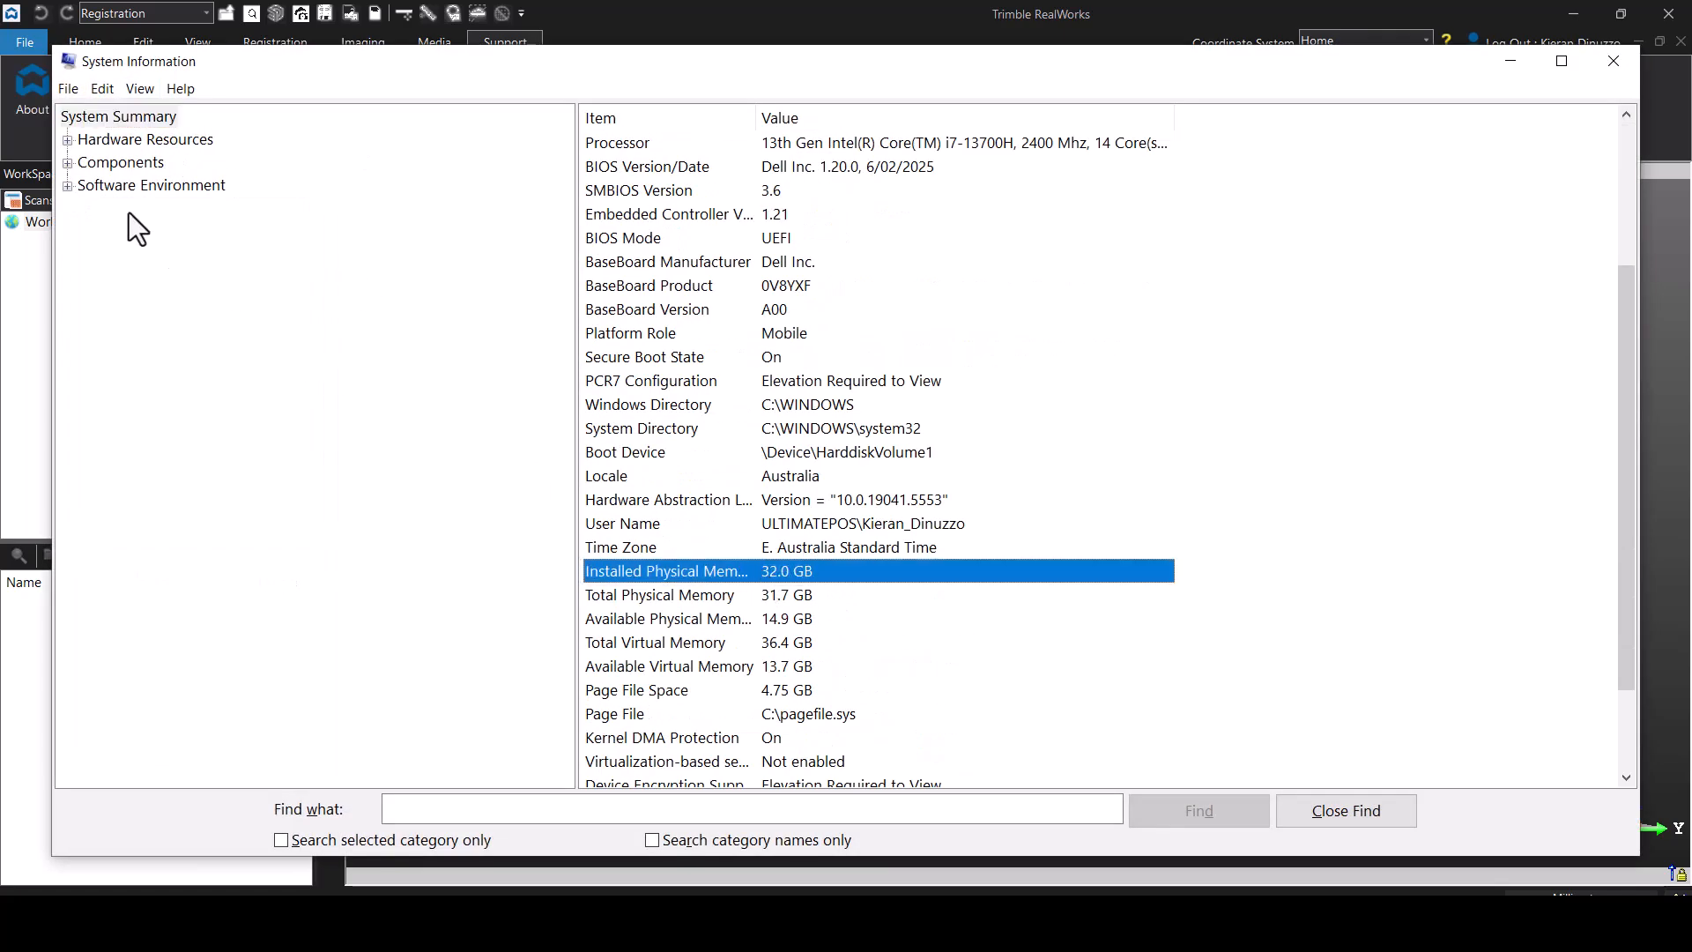
- Examine the graphics adapter details under the display components, then minimize System Information
click(69, 163)
click(118, 254)
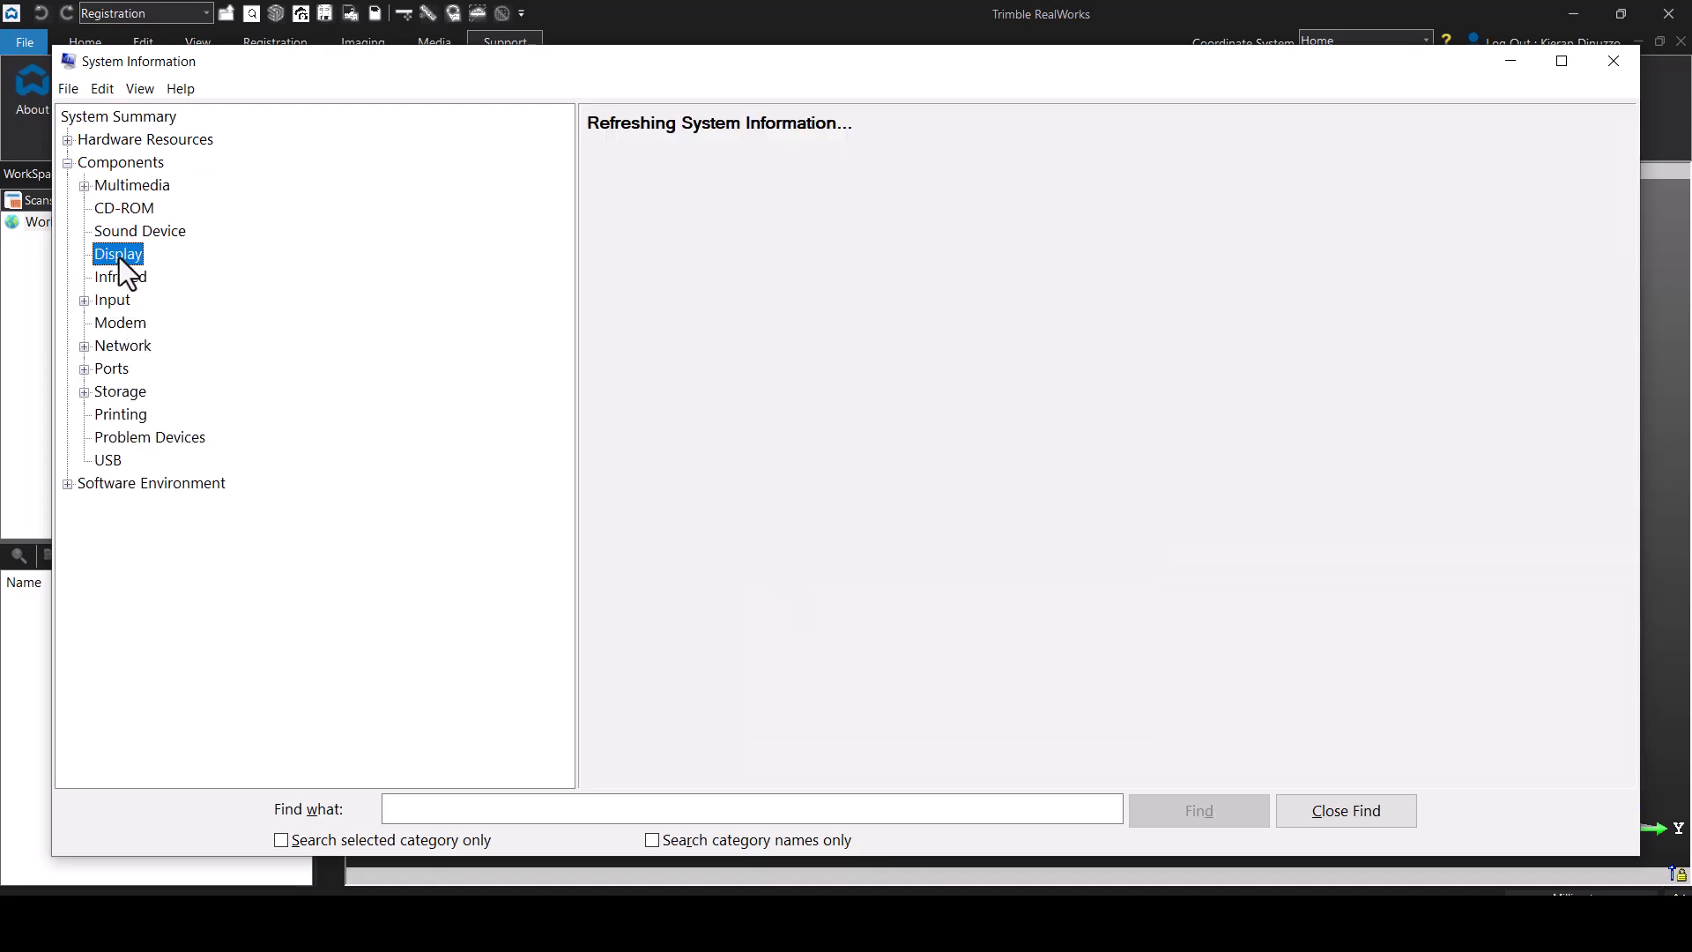
click(838, 143)
drag(853, 77, 892, 177)
scroll(890, 310, down, 2)
scroll(891, 316, up, 2)
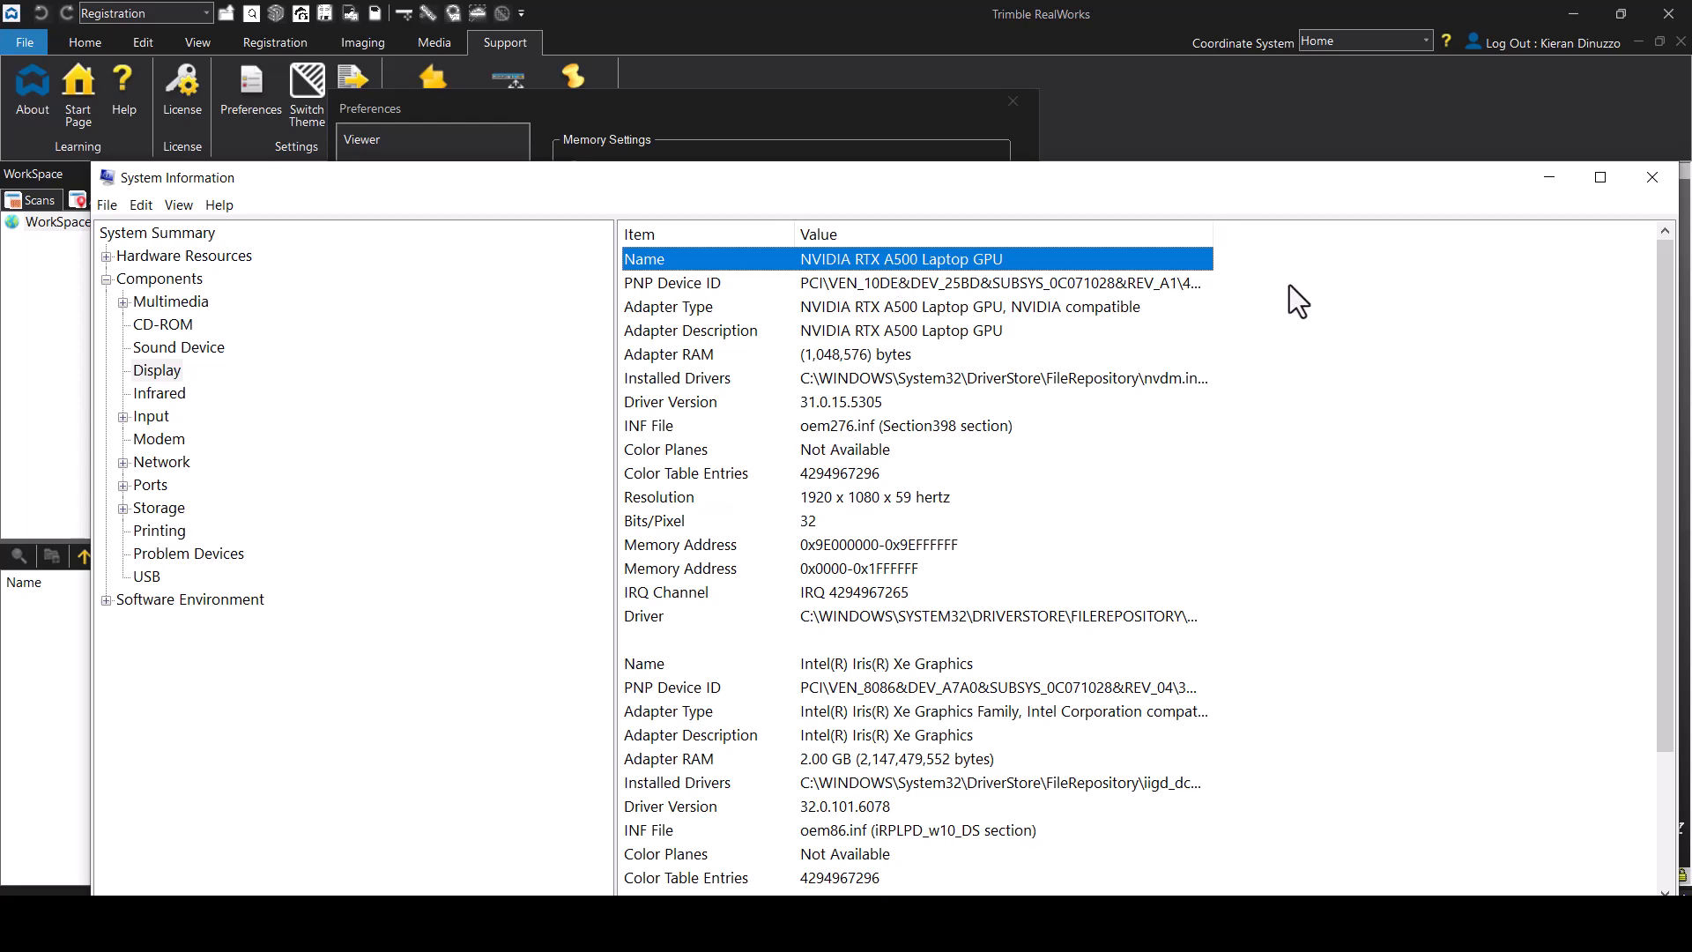
click(1551, 179)
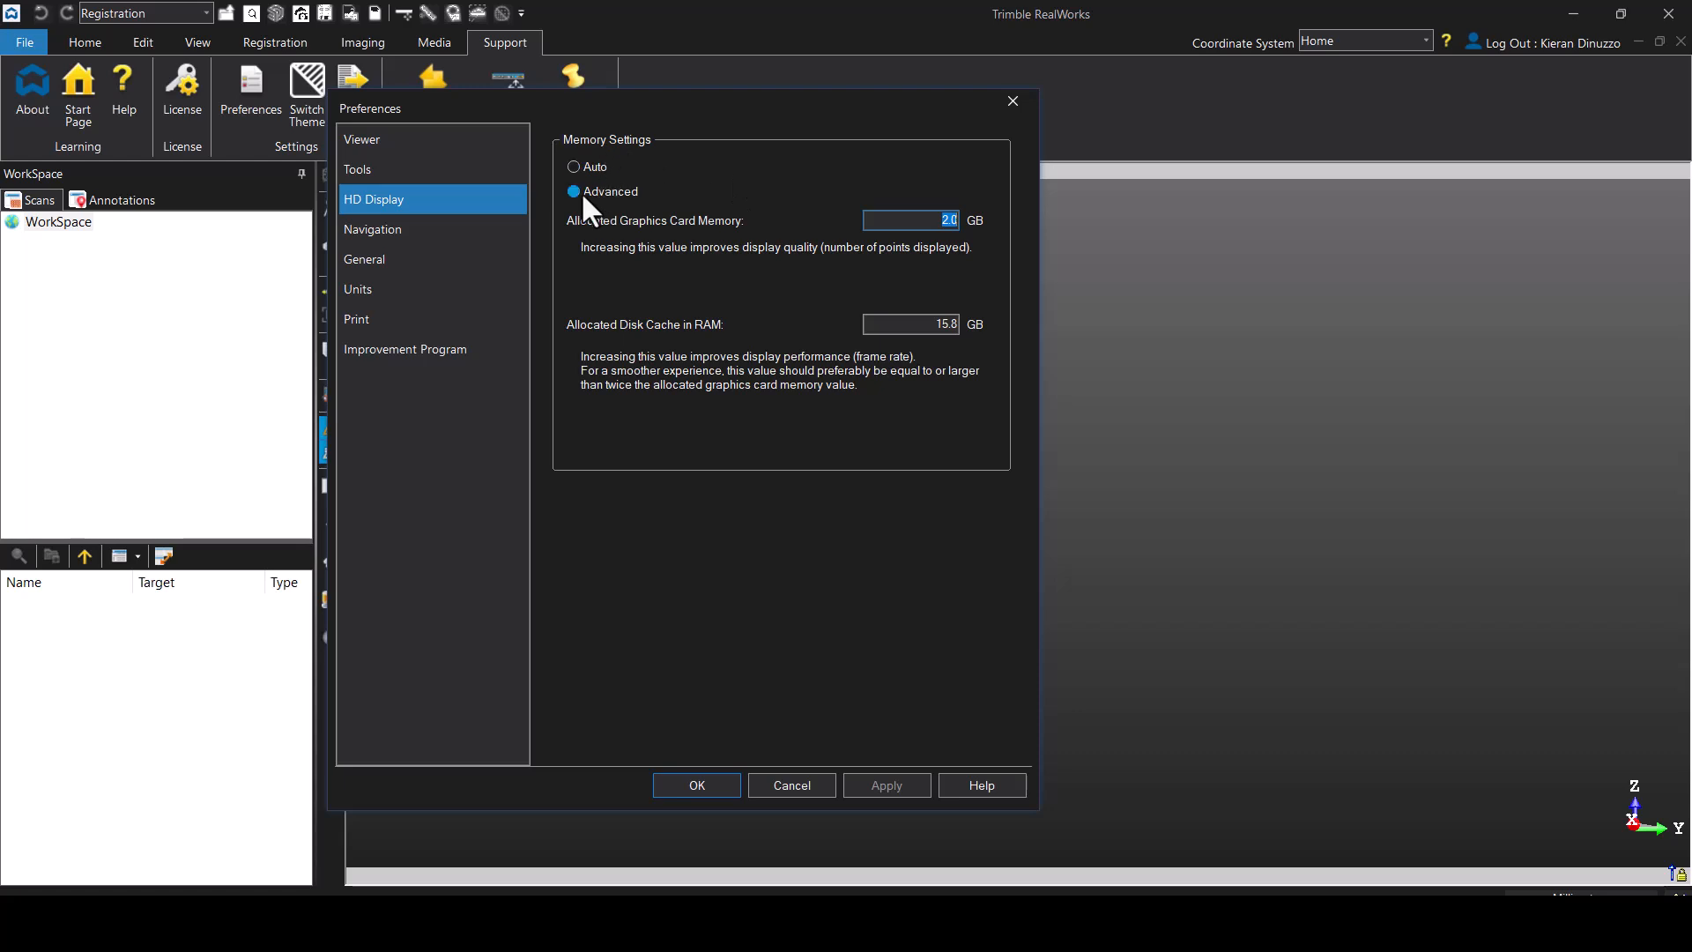
- Try to set the allocated disk cache in RAM to 32 GB and accept the HD Display preferences
click(903, 220)
click(911, 326)
drag(964, 331, 1025, 335)
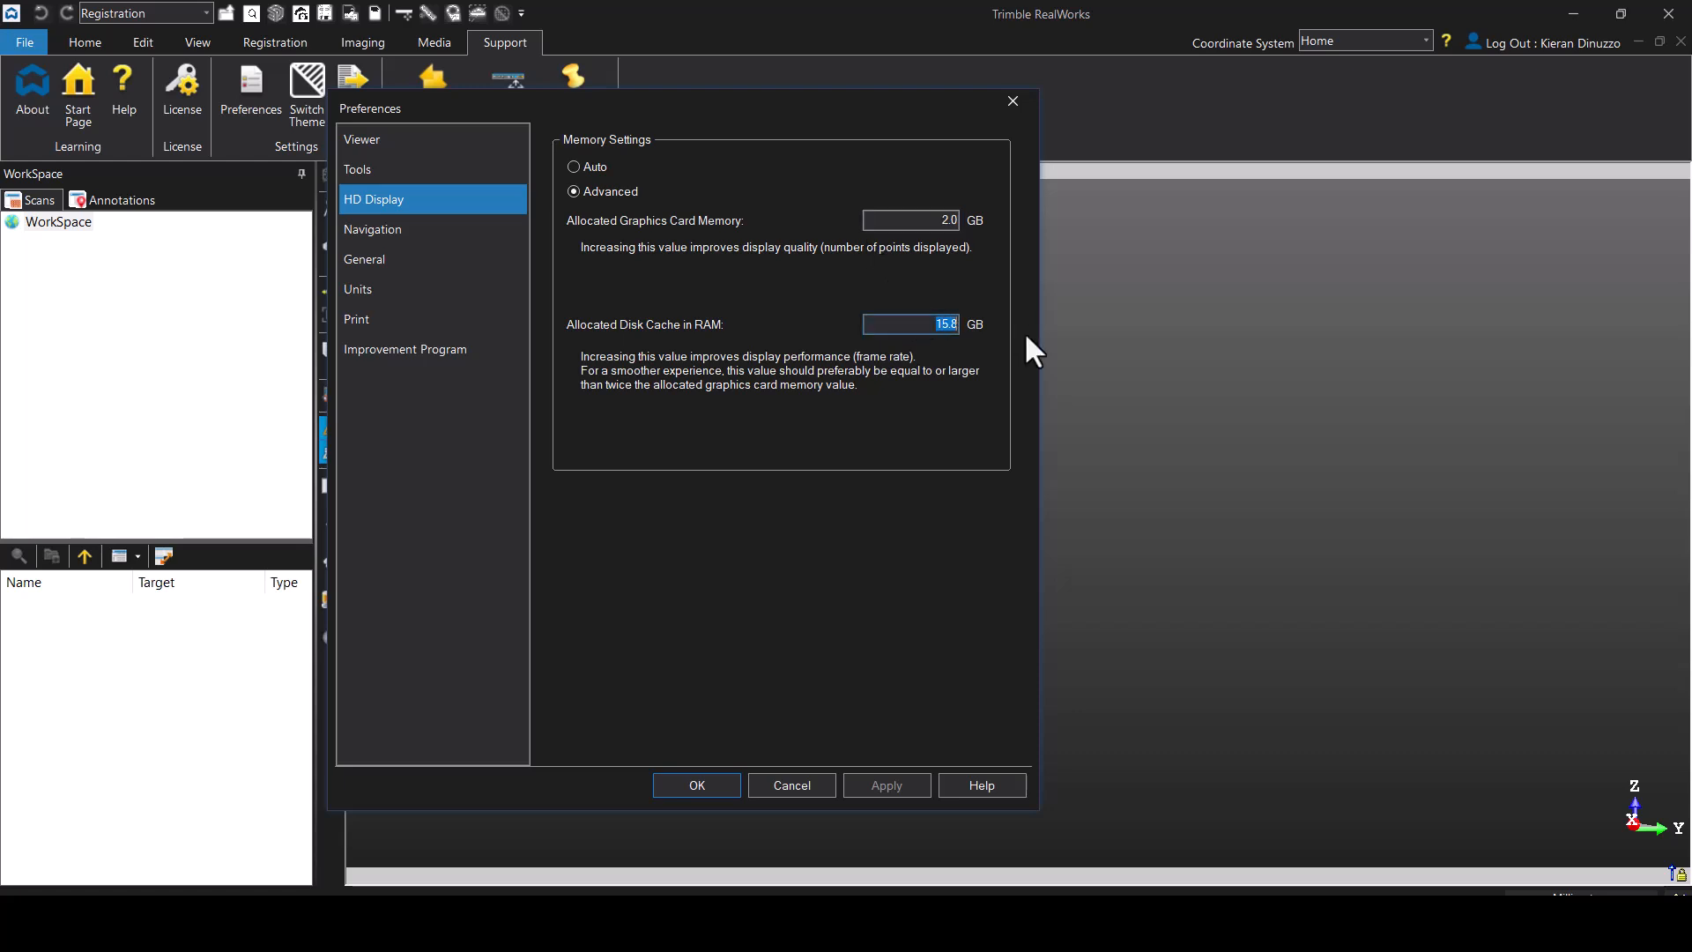
text(32)
key(Return)
click(730, 781)
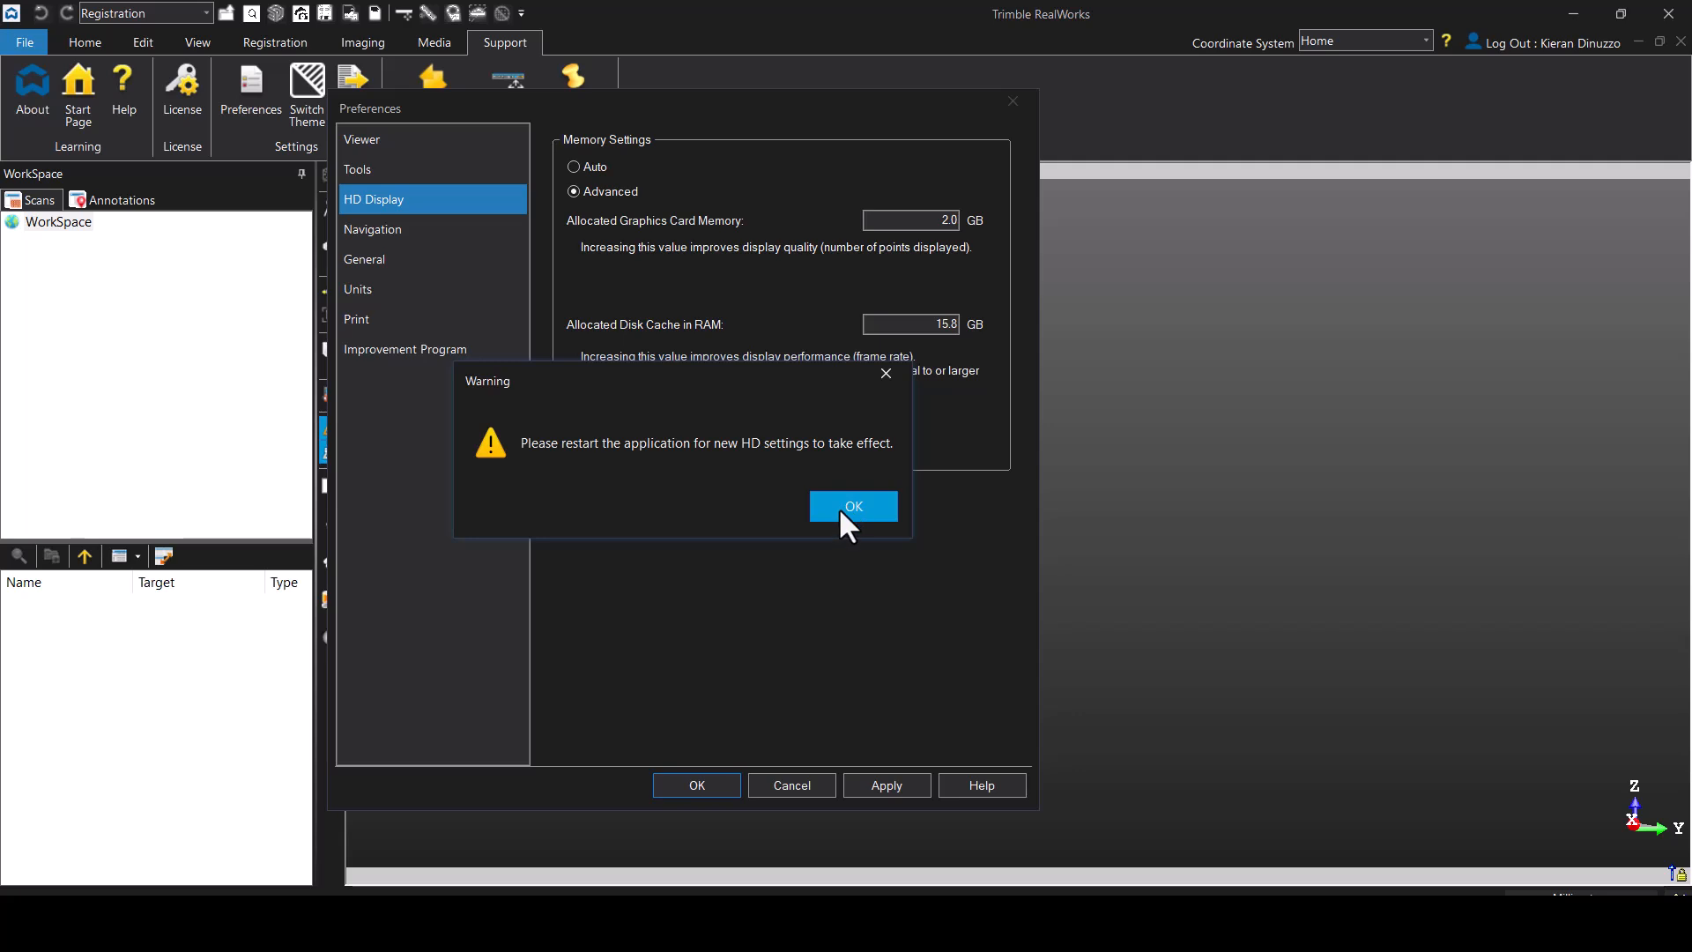
click(838, 507)
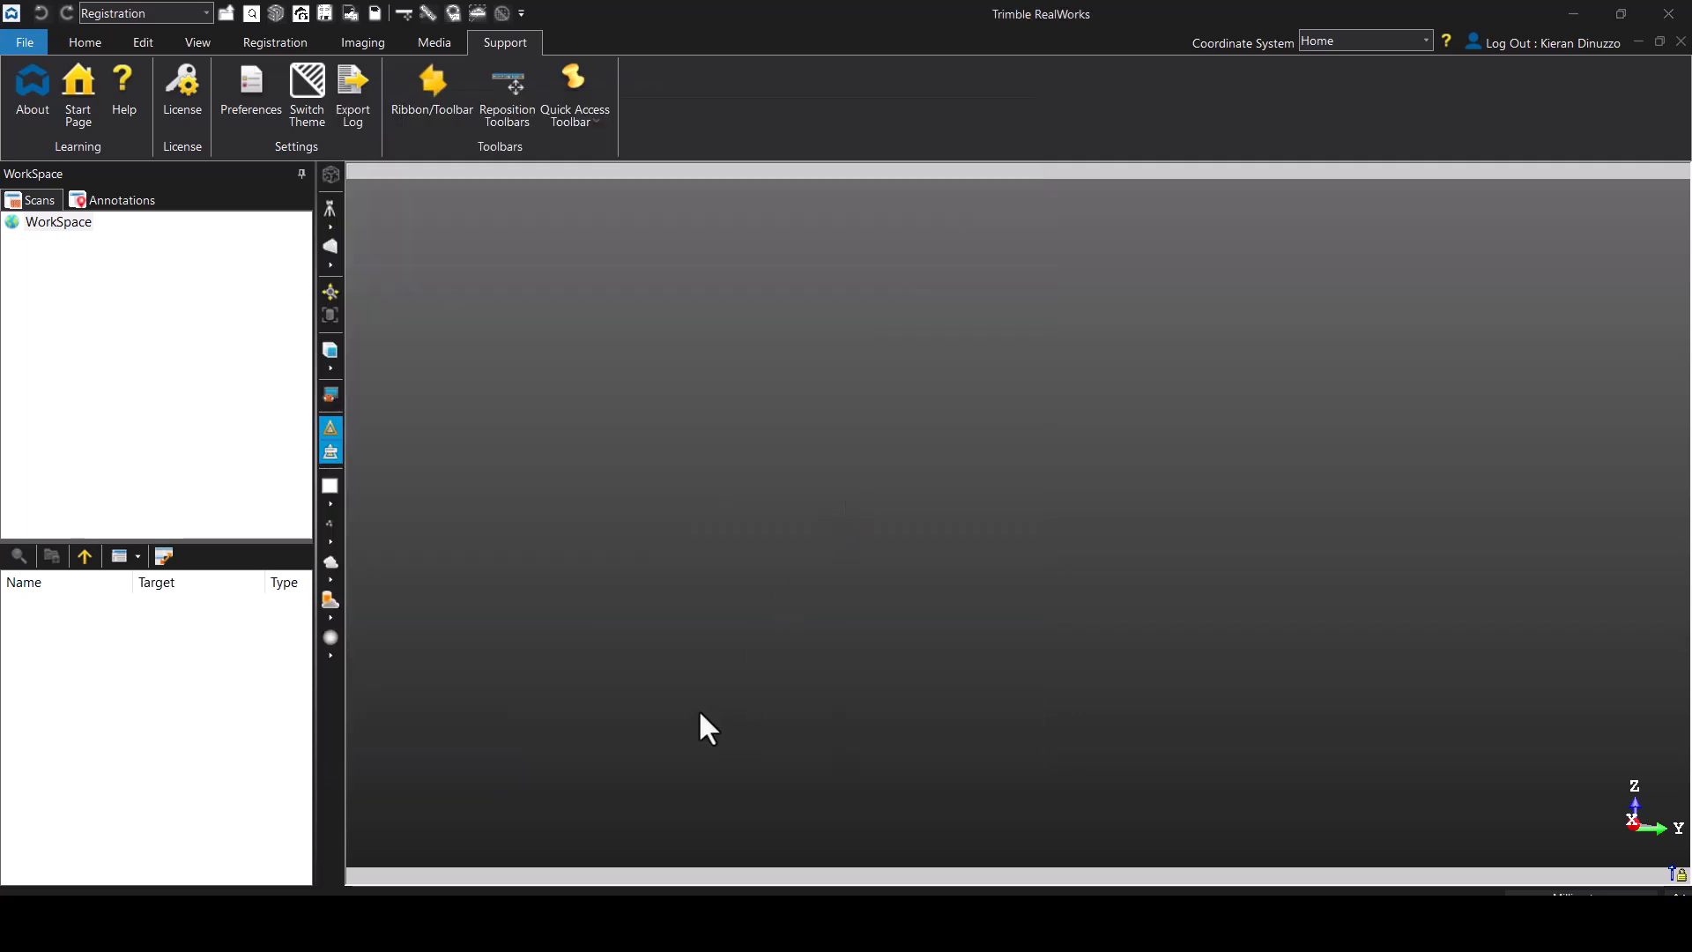
- Review the preferred graphics processor globally and for the Trimble program in NVIDIA Control Panel, then close it
key(super)
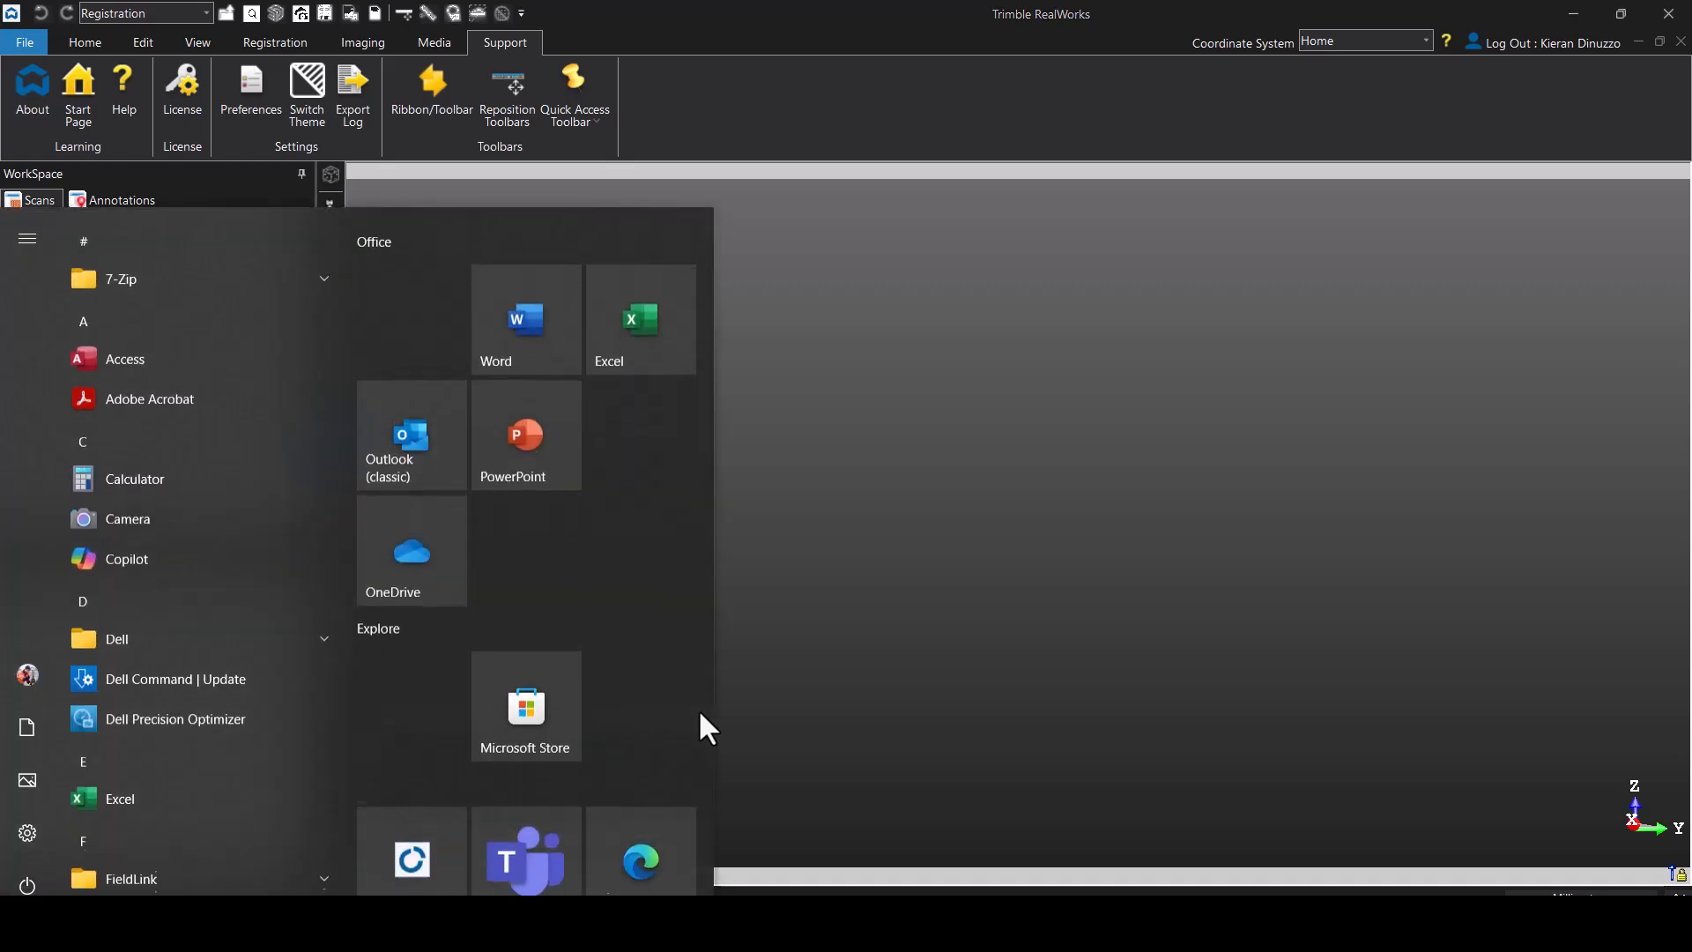
text(nv)
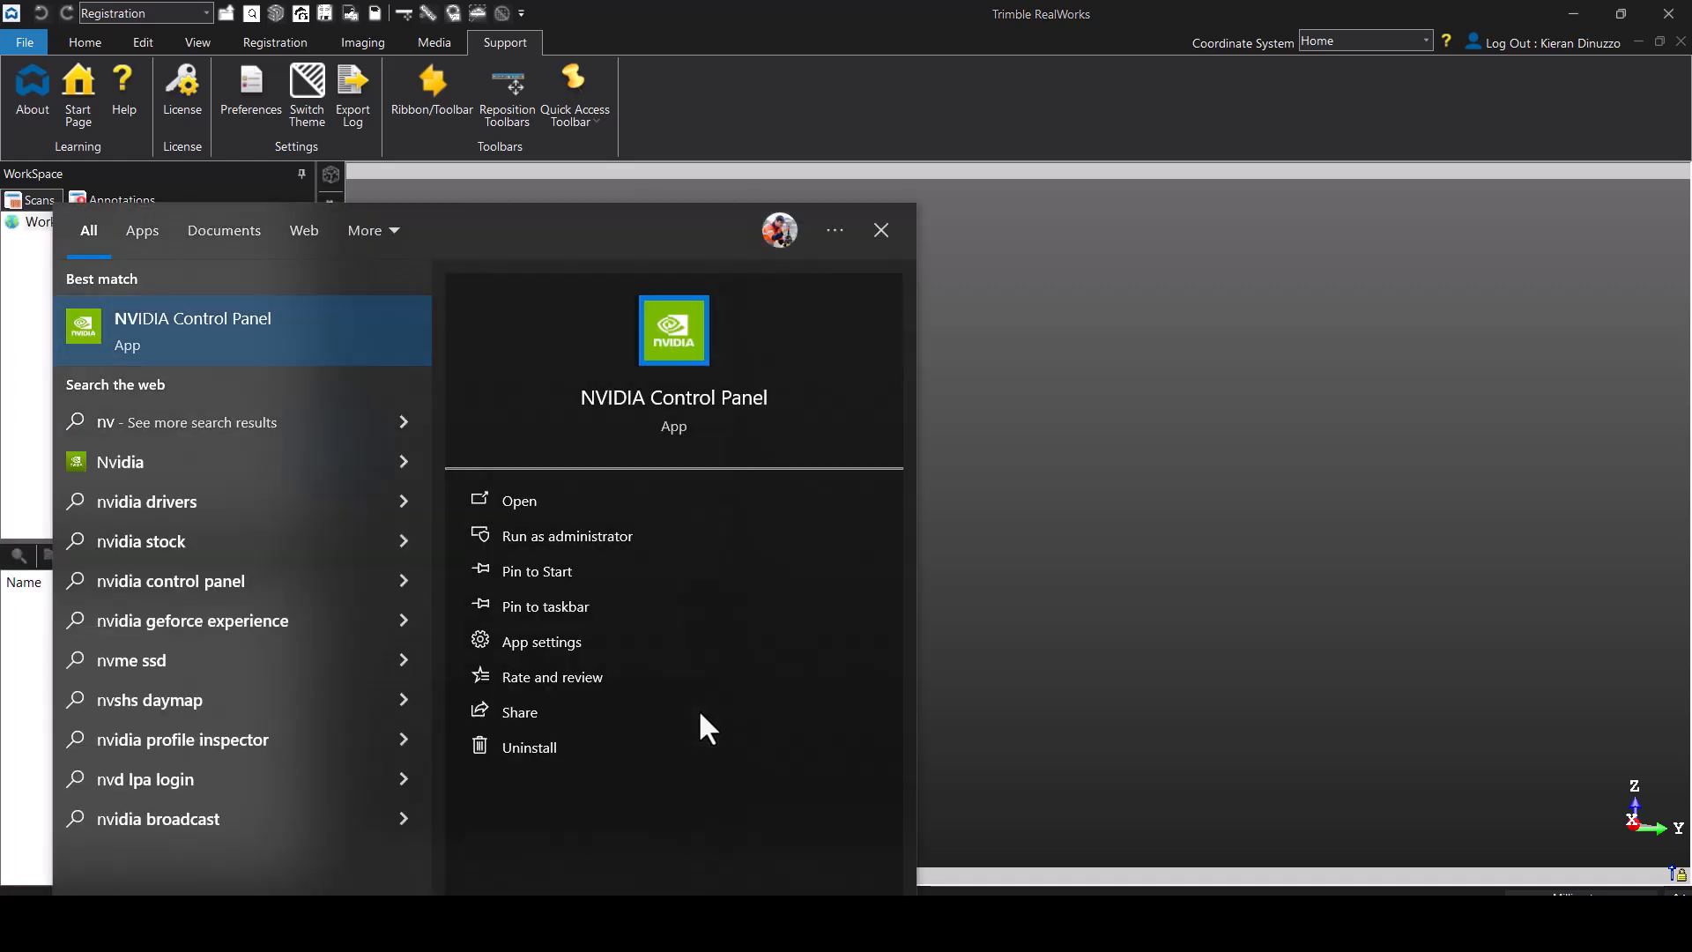
key(Return)
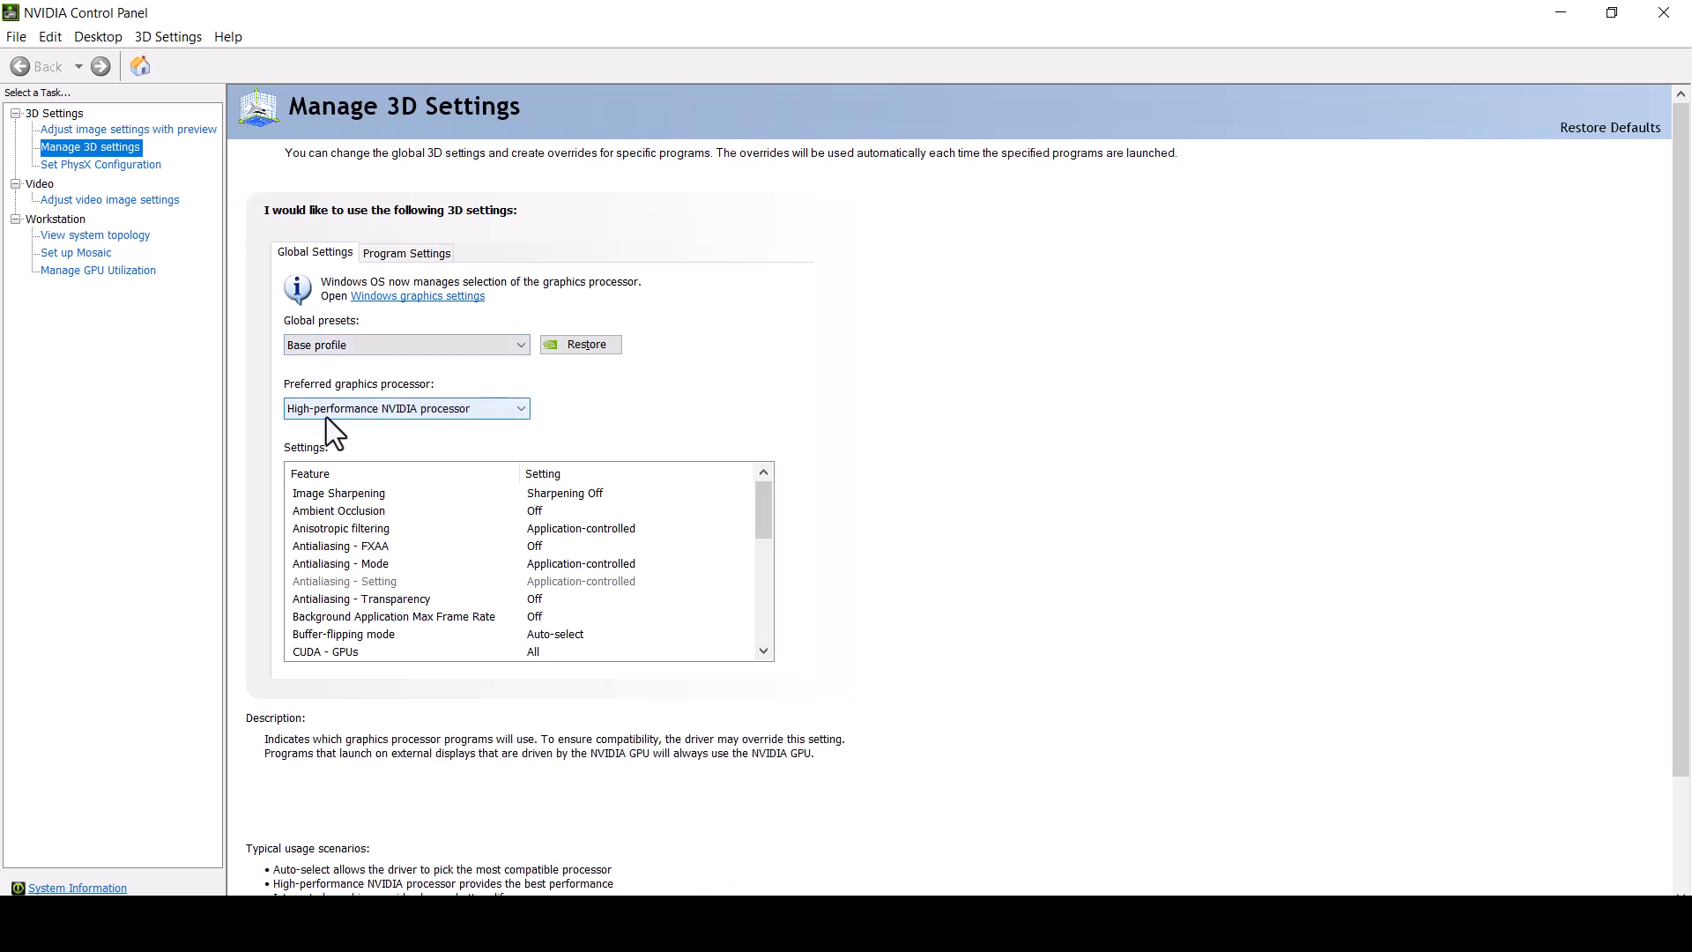
click(405, 254)
click(367, 351)
click(1034, 367)
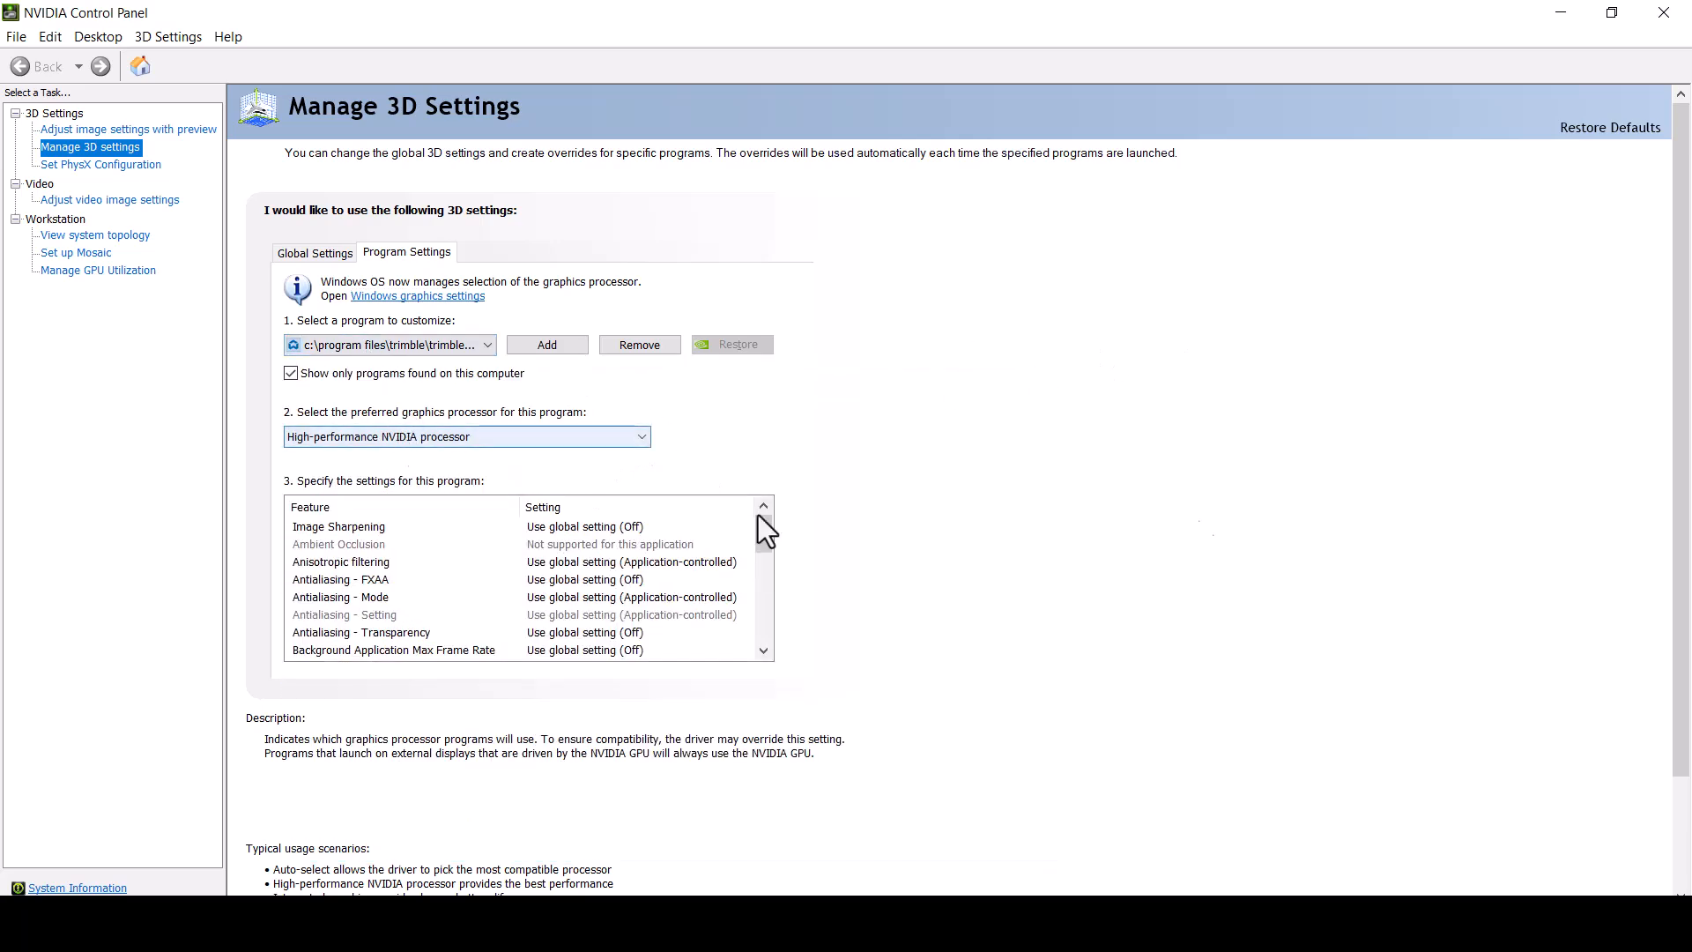
click(1663, 13)
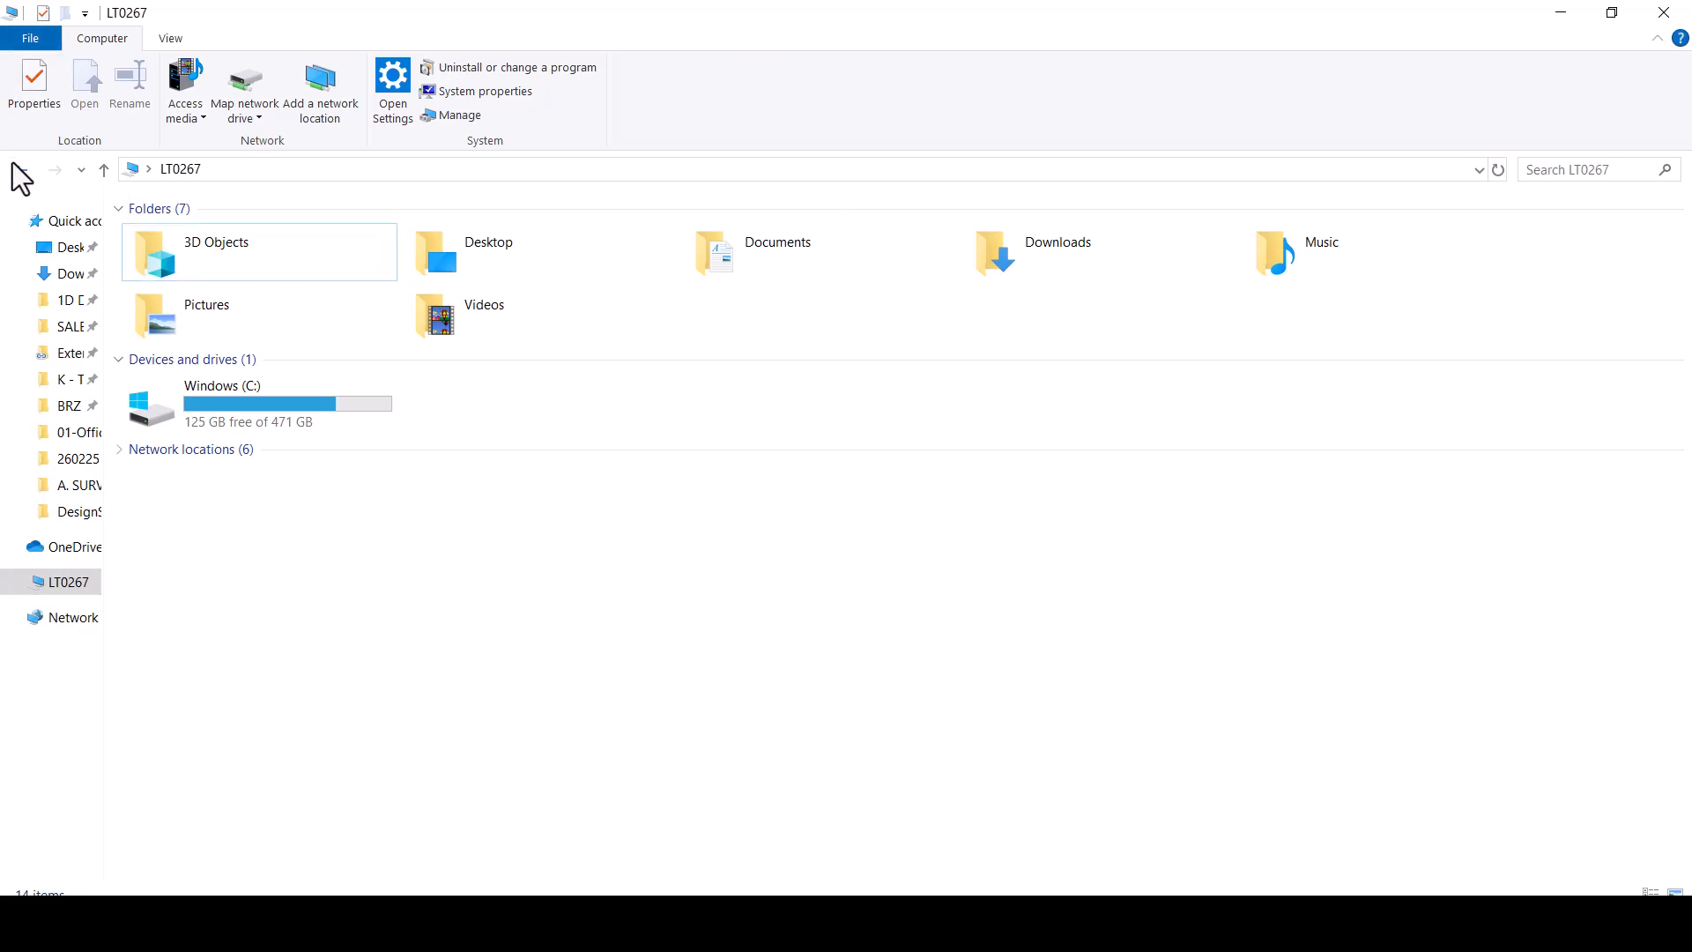
- Return to the Banyo_TDX folder in File Explorer and place its window over the RealWorks workspace
click(20, 169)
drag(675, 18, 1197, 227)
click(1165, 462)
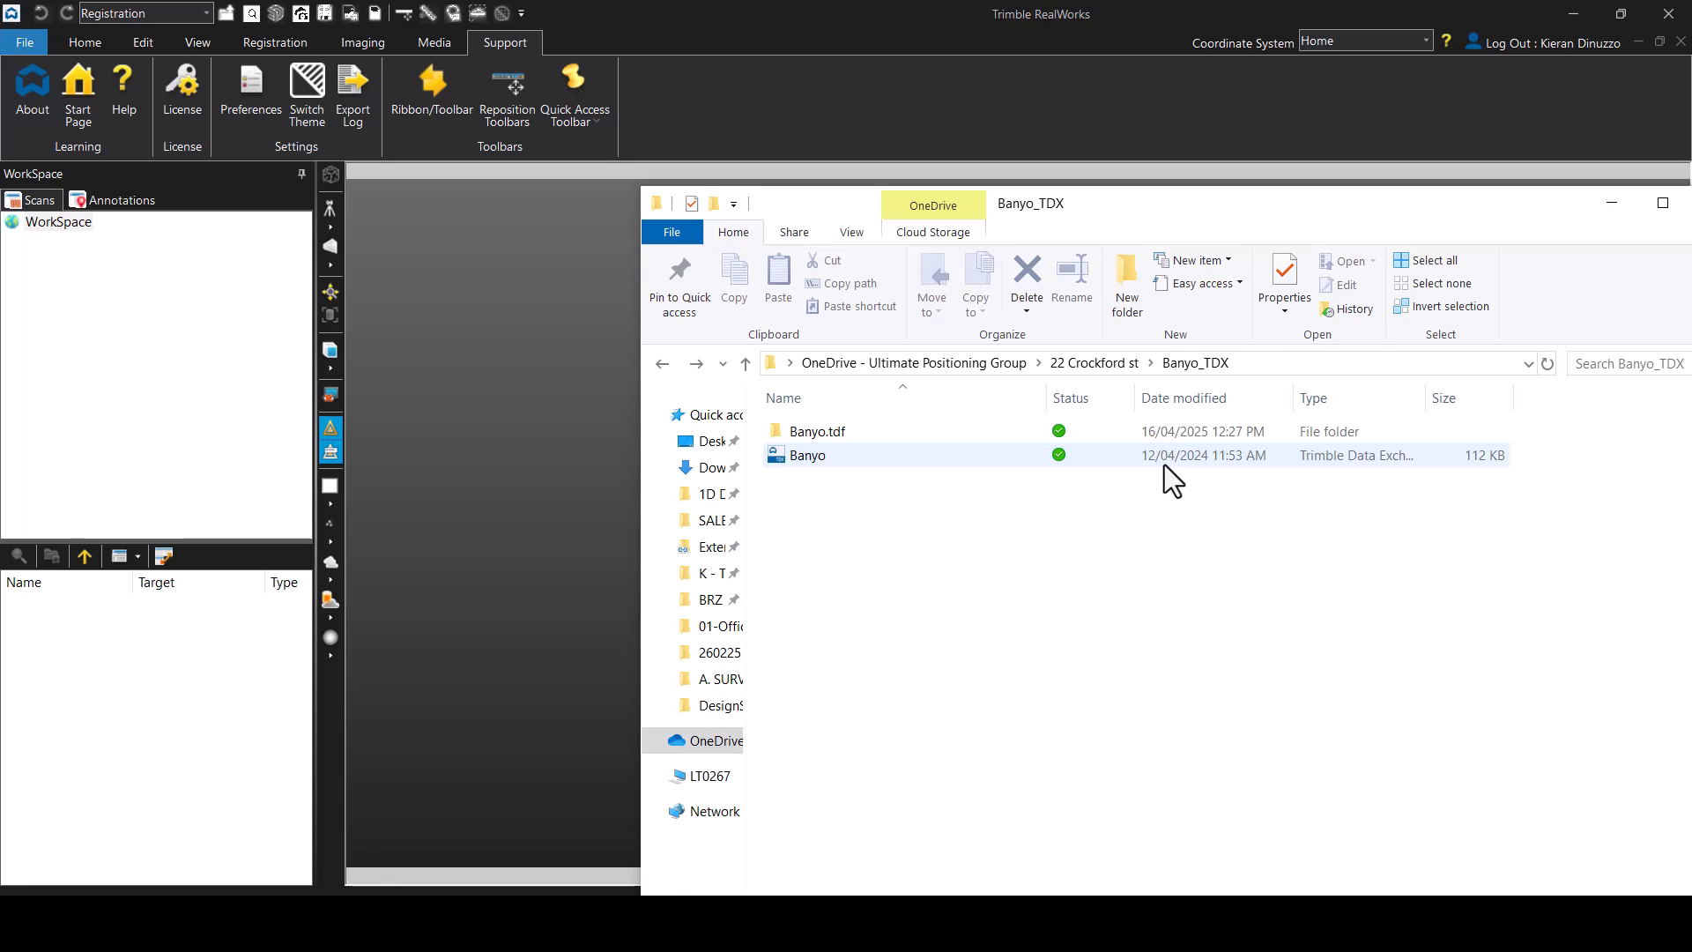
drag(1081, 210, 1250, 214)
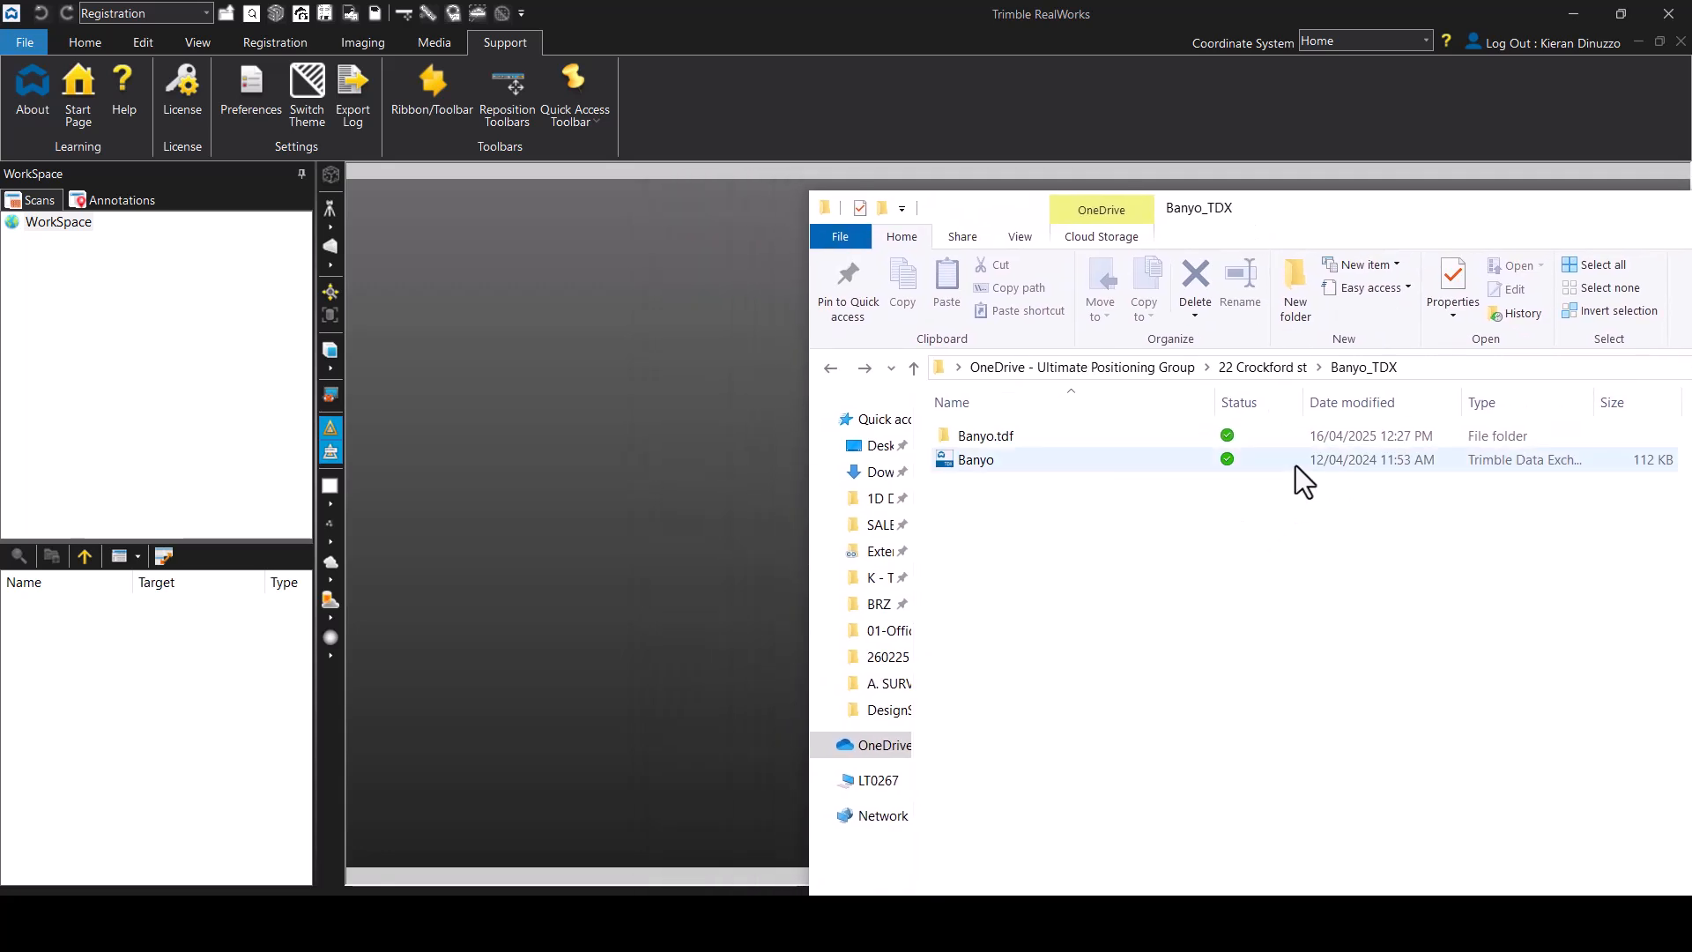
drag(1519, 216, 1186, 284)
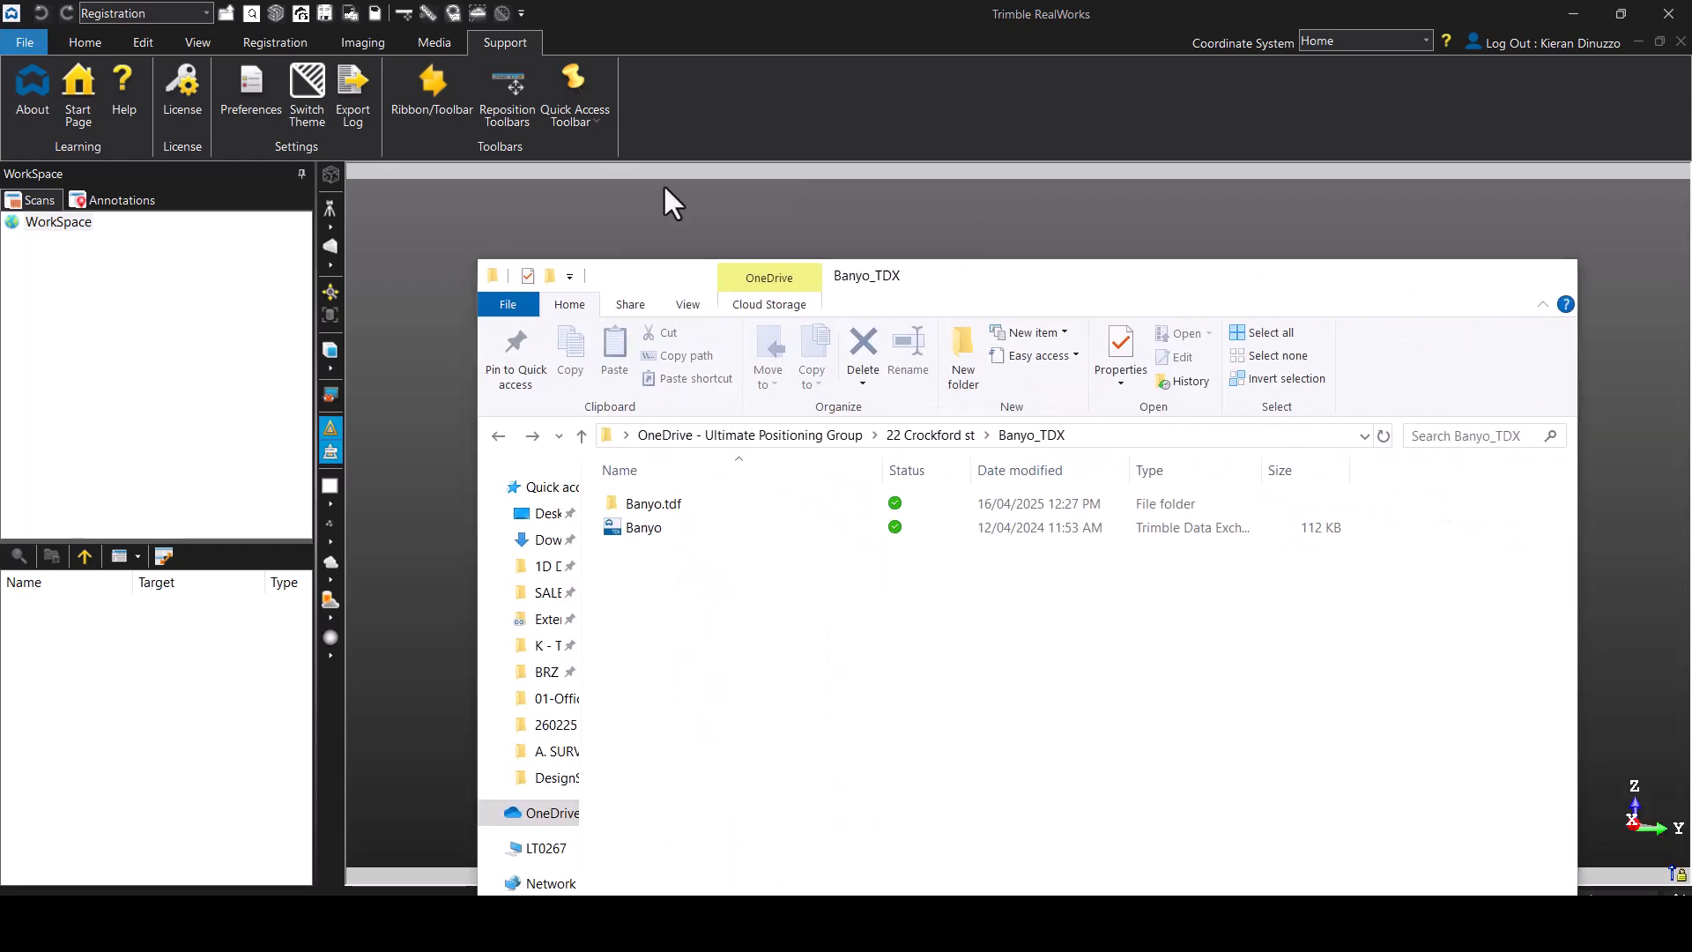
click(86, 41)
click(87, 41)
click(32, 104)
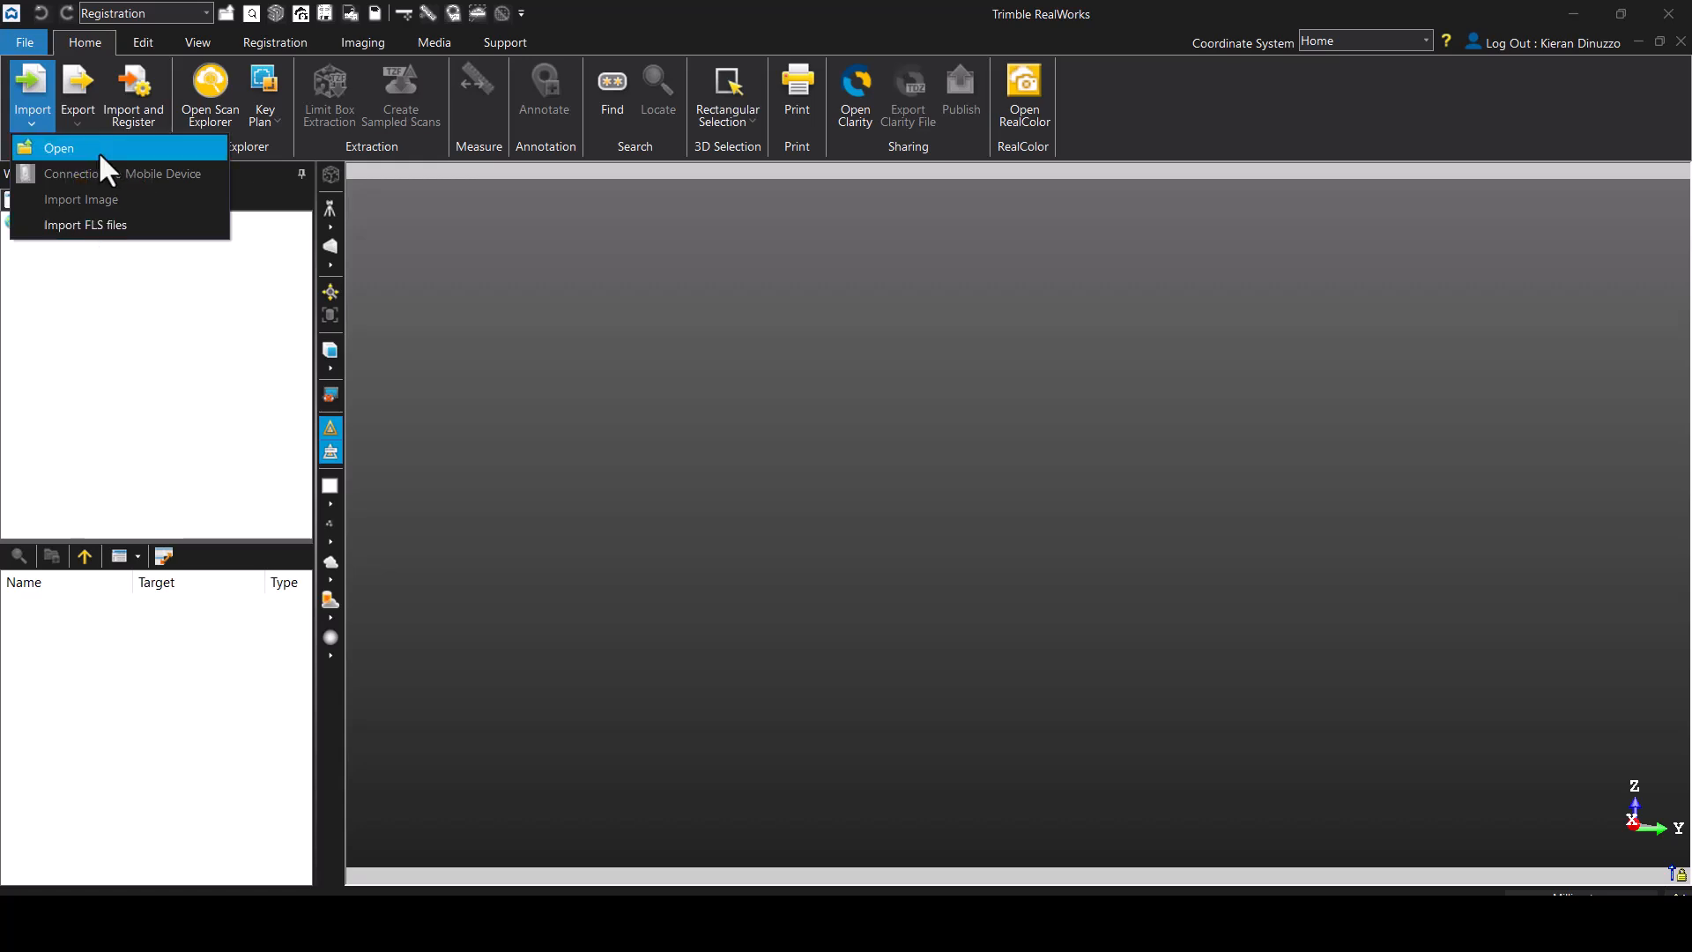
click(690, 465)
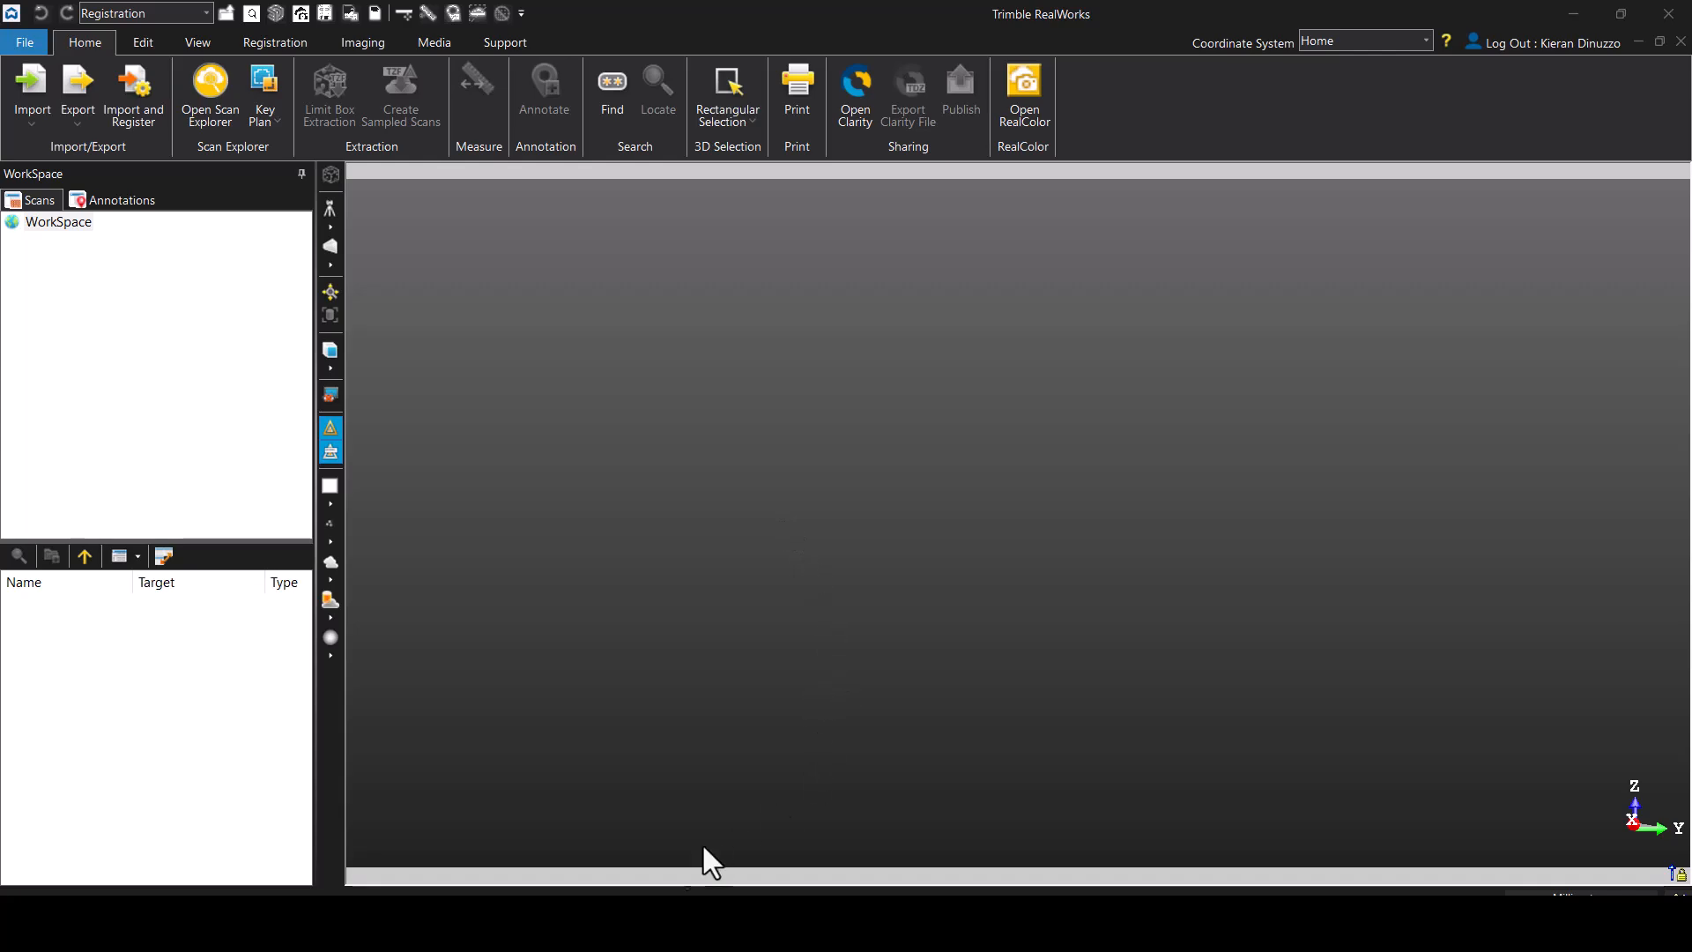
- Import the Banyo TDX file from File Explorer into RealWorks and save the project as Banyo in Downloads
click(829, 923)
drag(696, 532, 256, 773)
click(1446, 277)
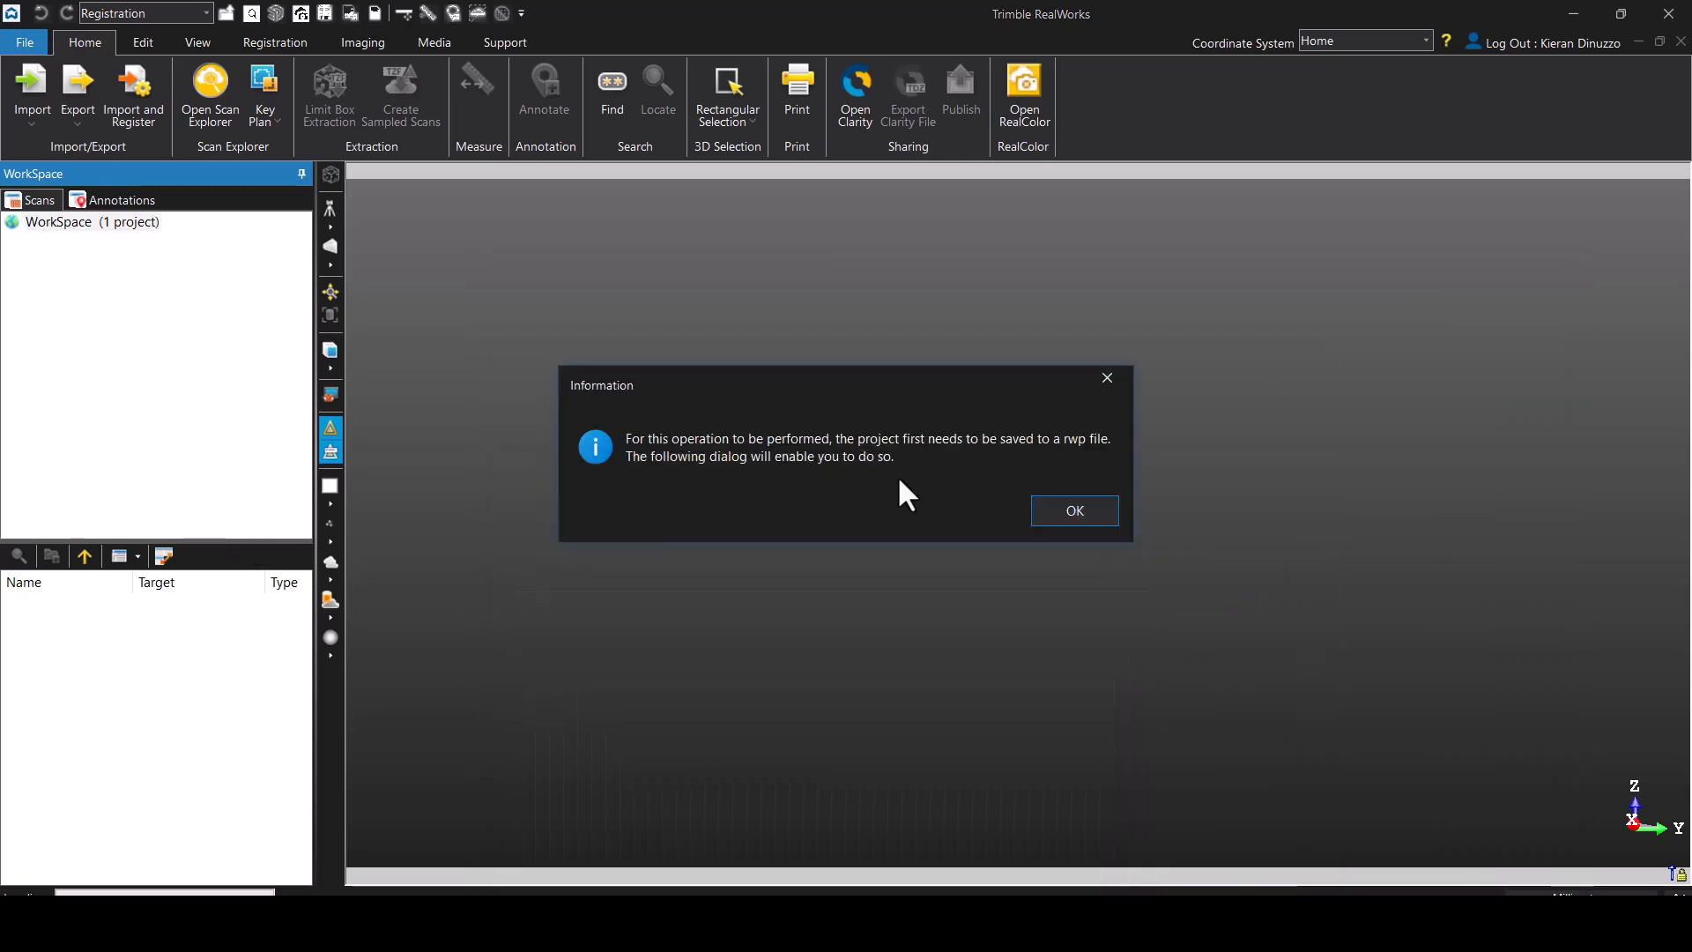
click(1065, 513)
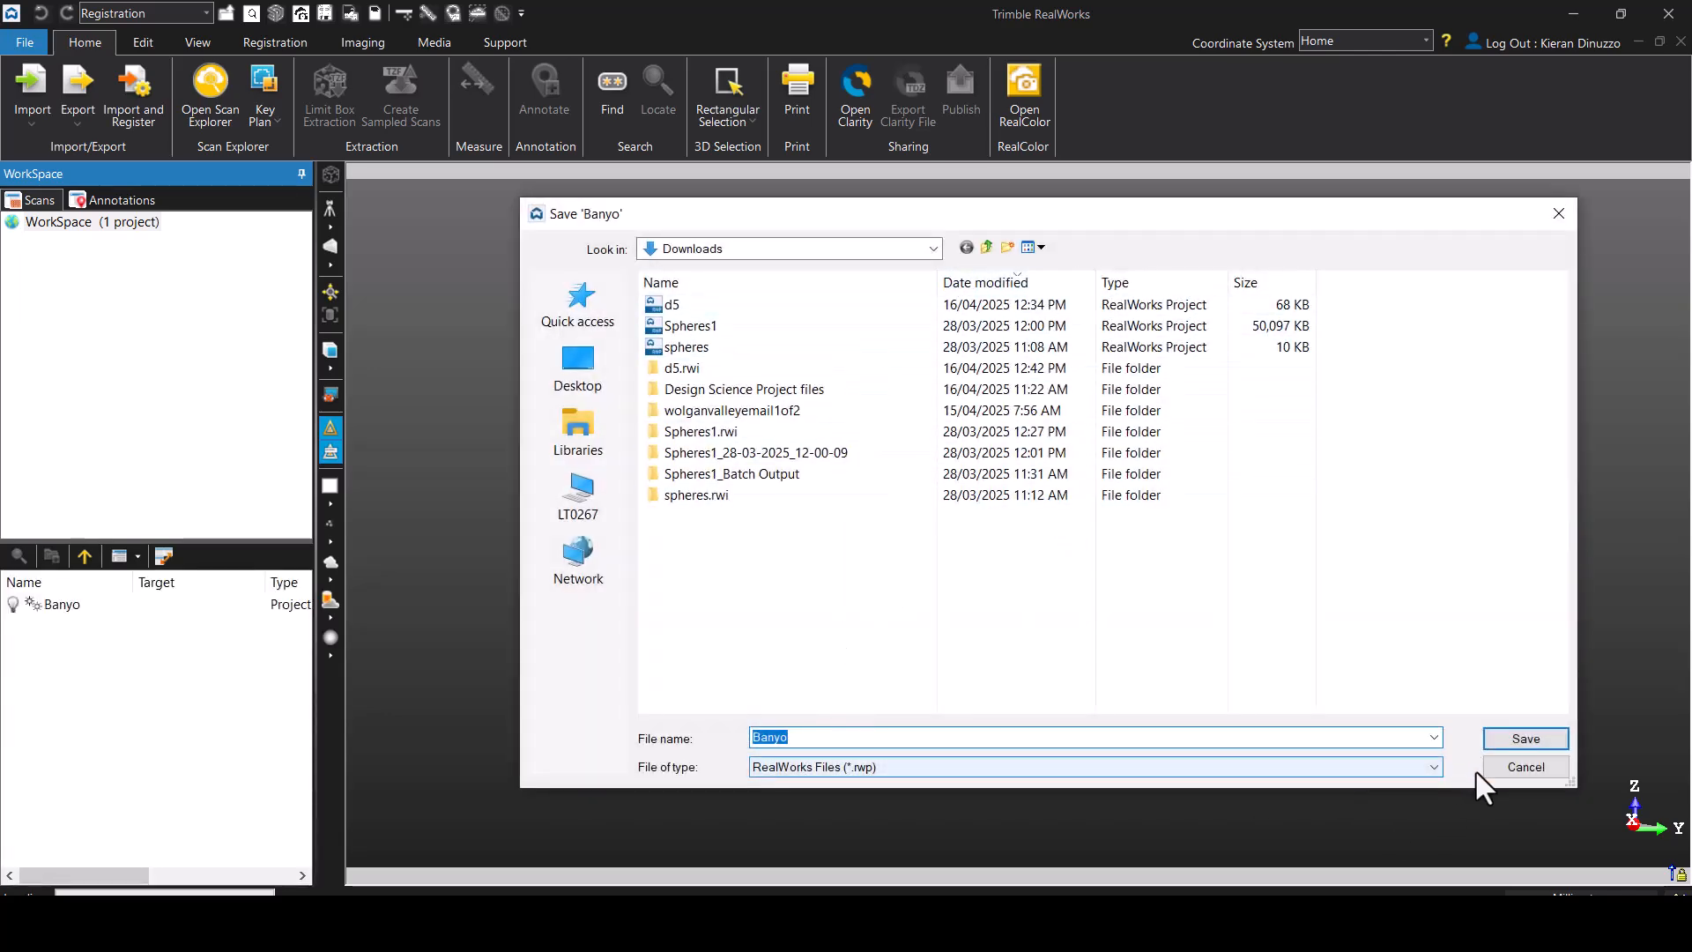
click(1538, 738)
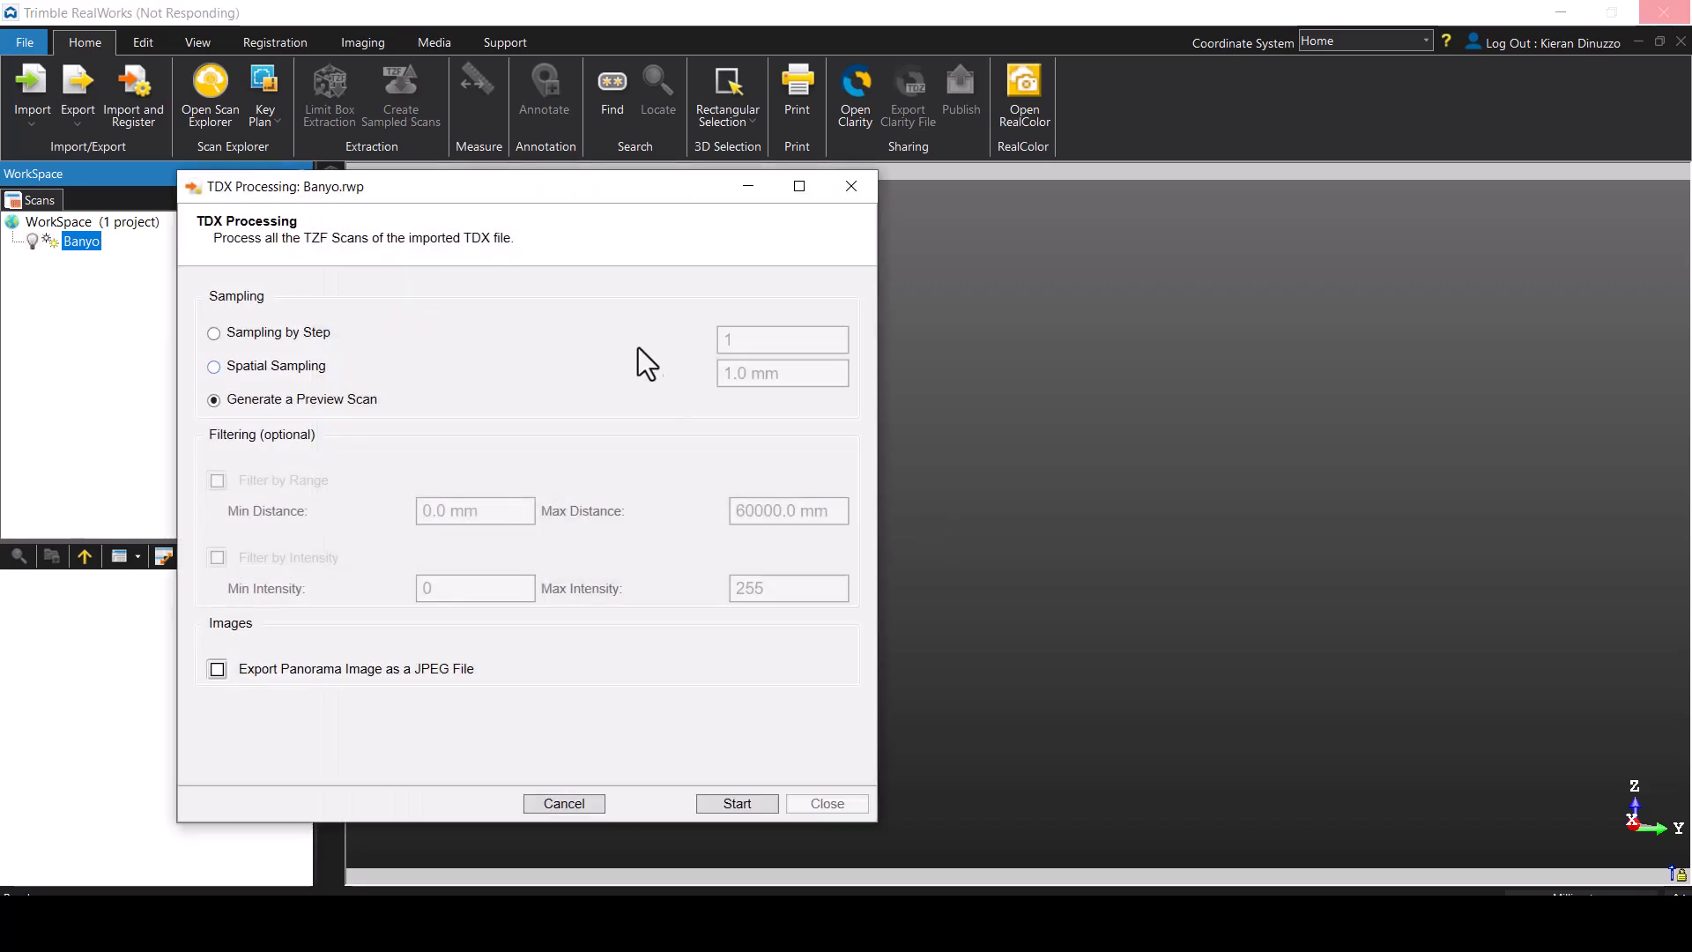
- Set the TDX processing of the Banyo scans to sampling by step with a step of 2
drag(596, 184, 767, 176)
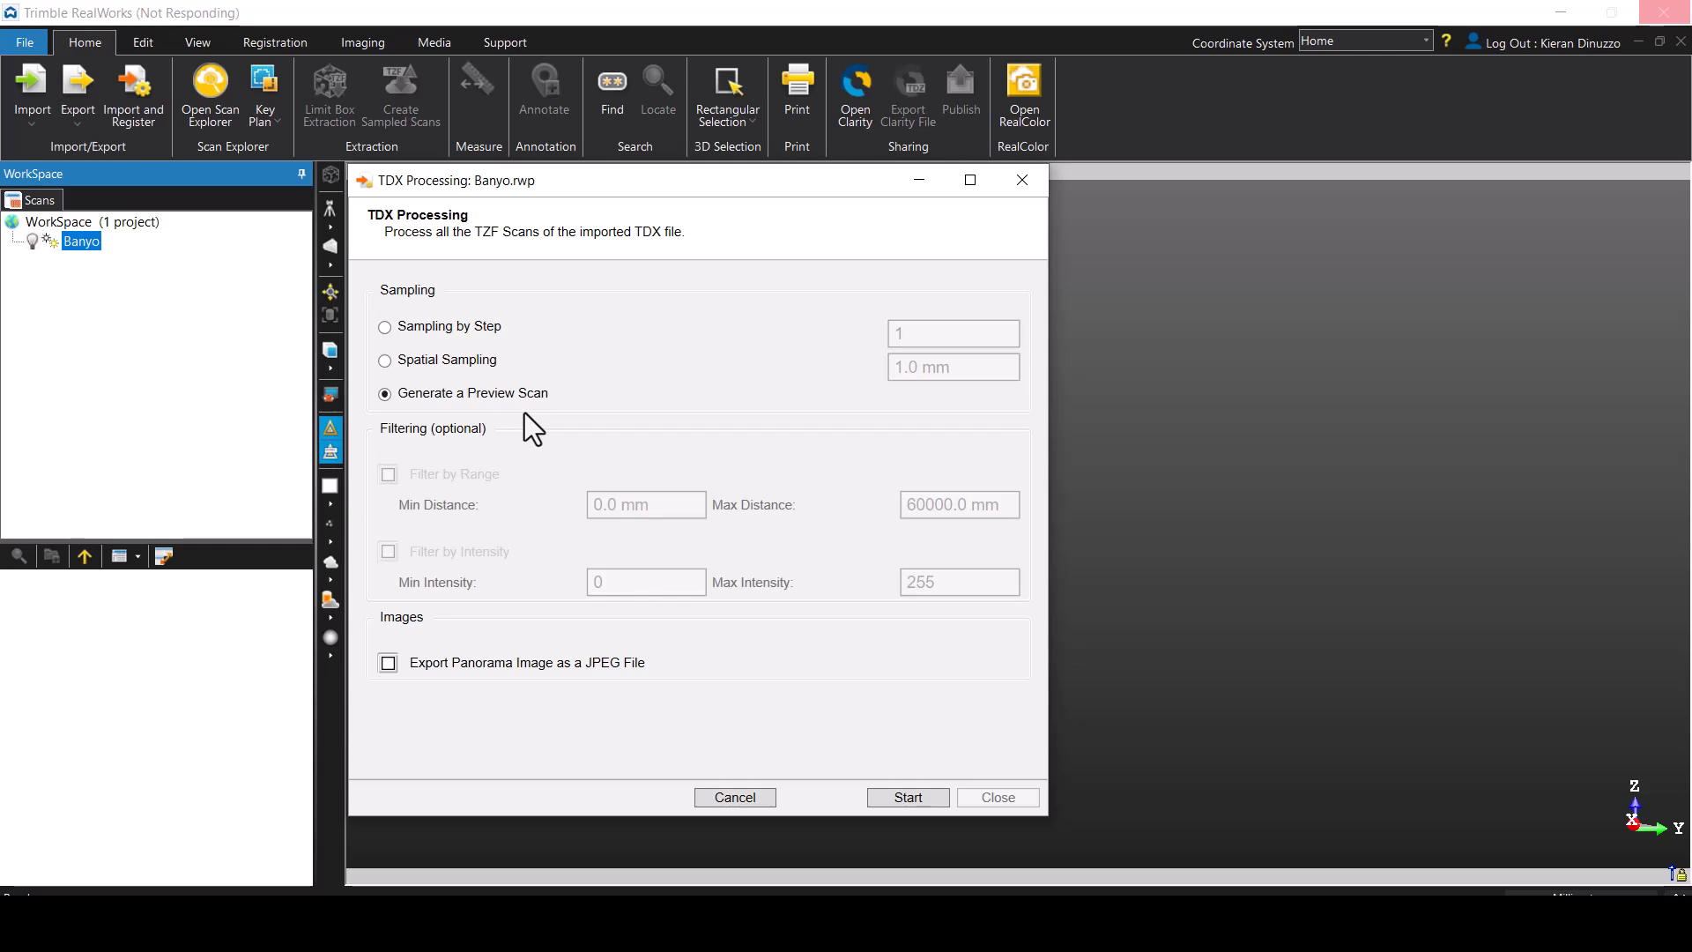
click(384, 327)
double_click(903, 339)
click(915, 338)
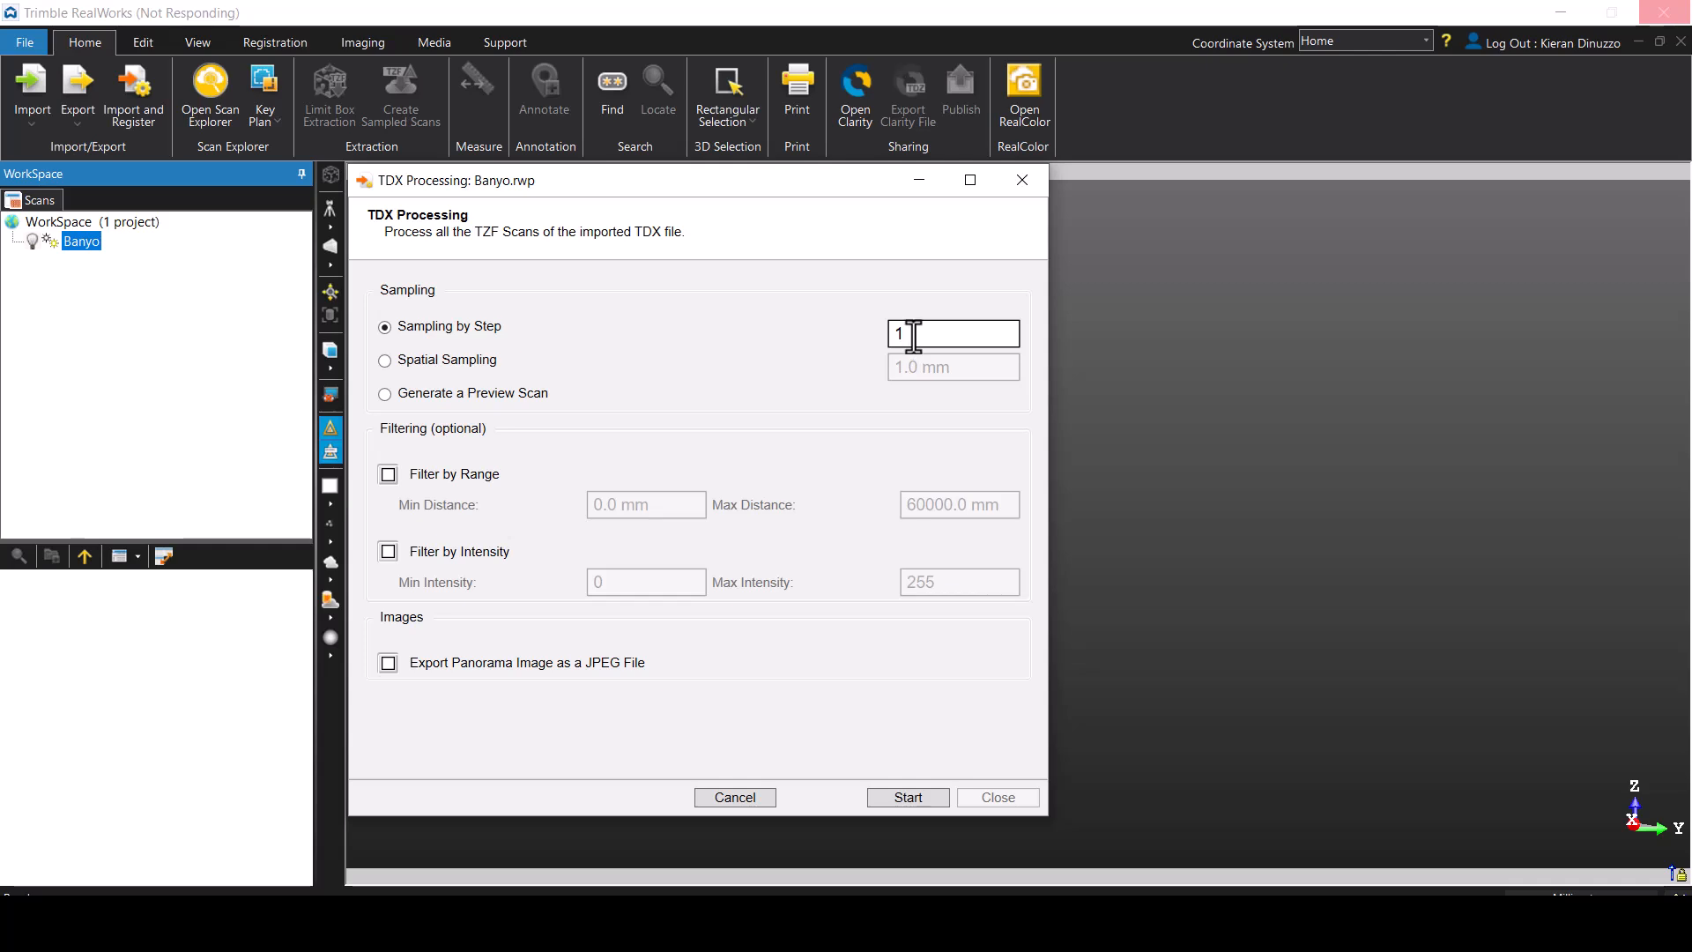
key(BackSpace)
text(2)
click(386, 360)
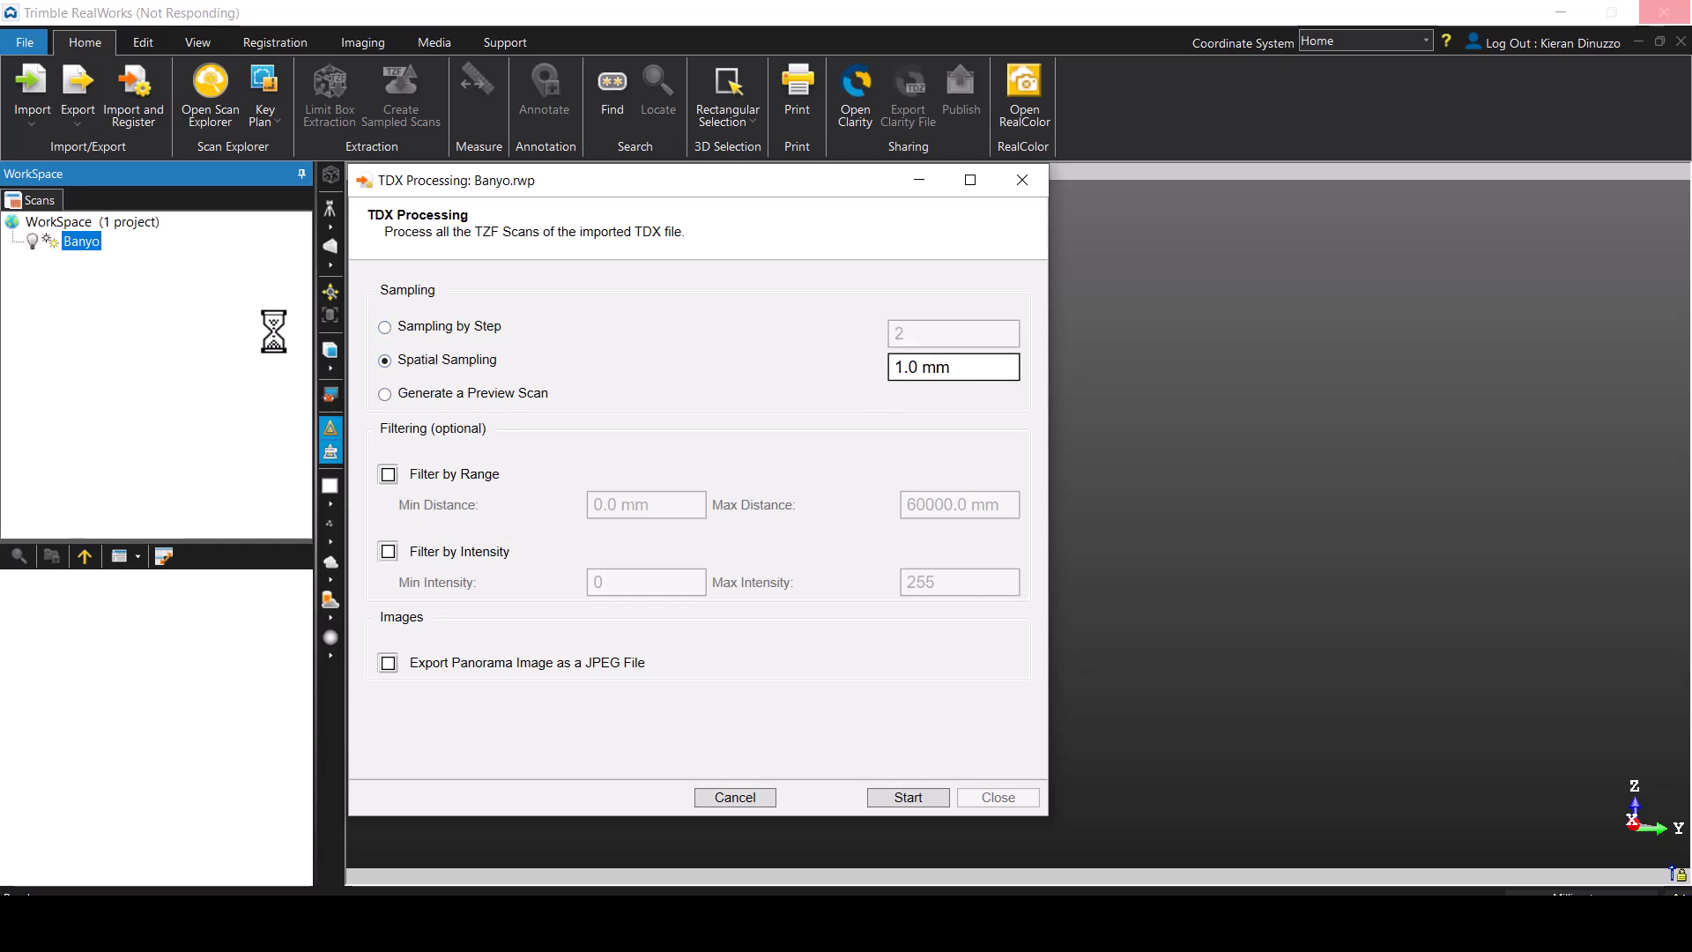
click(385, 327)
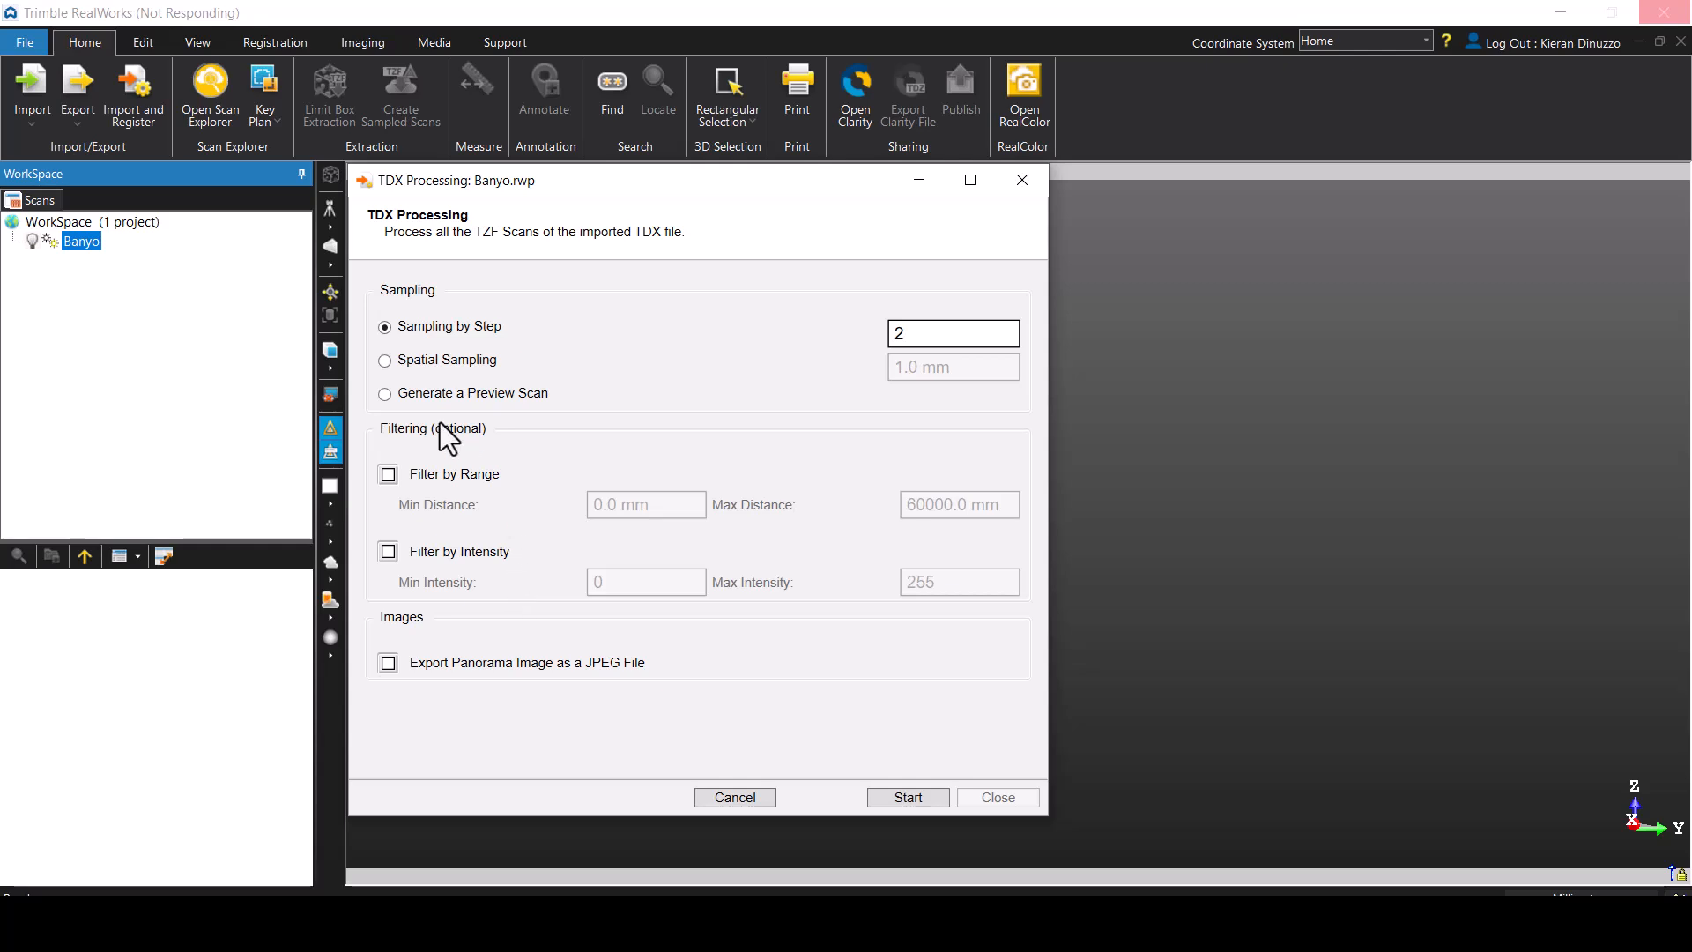
- Process the Banyo TDX scans by generating a preview scan, and close the processing window once it completes
click(385, 394)
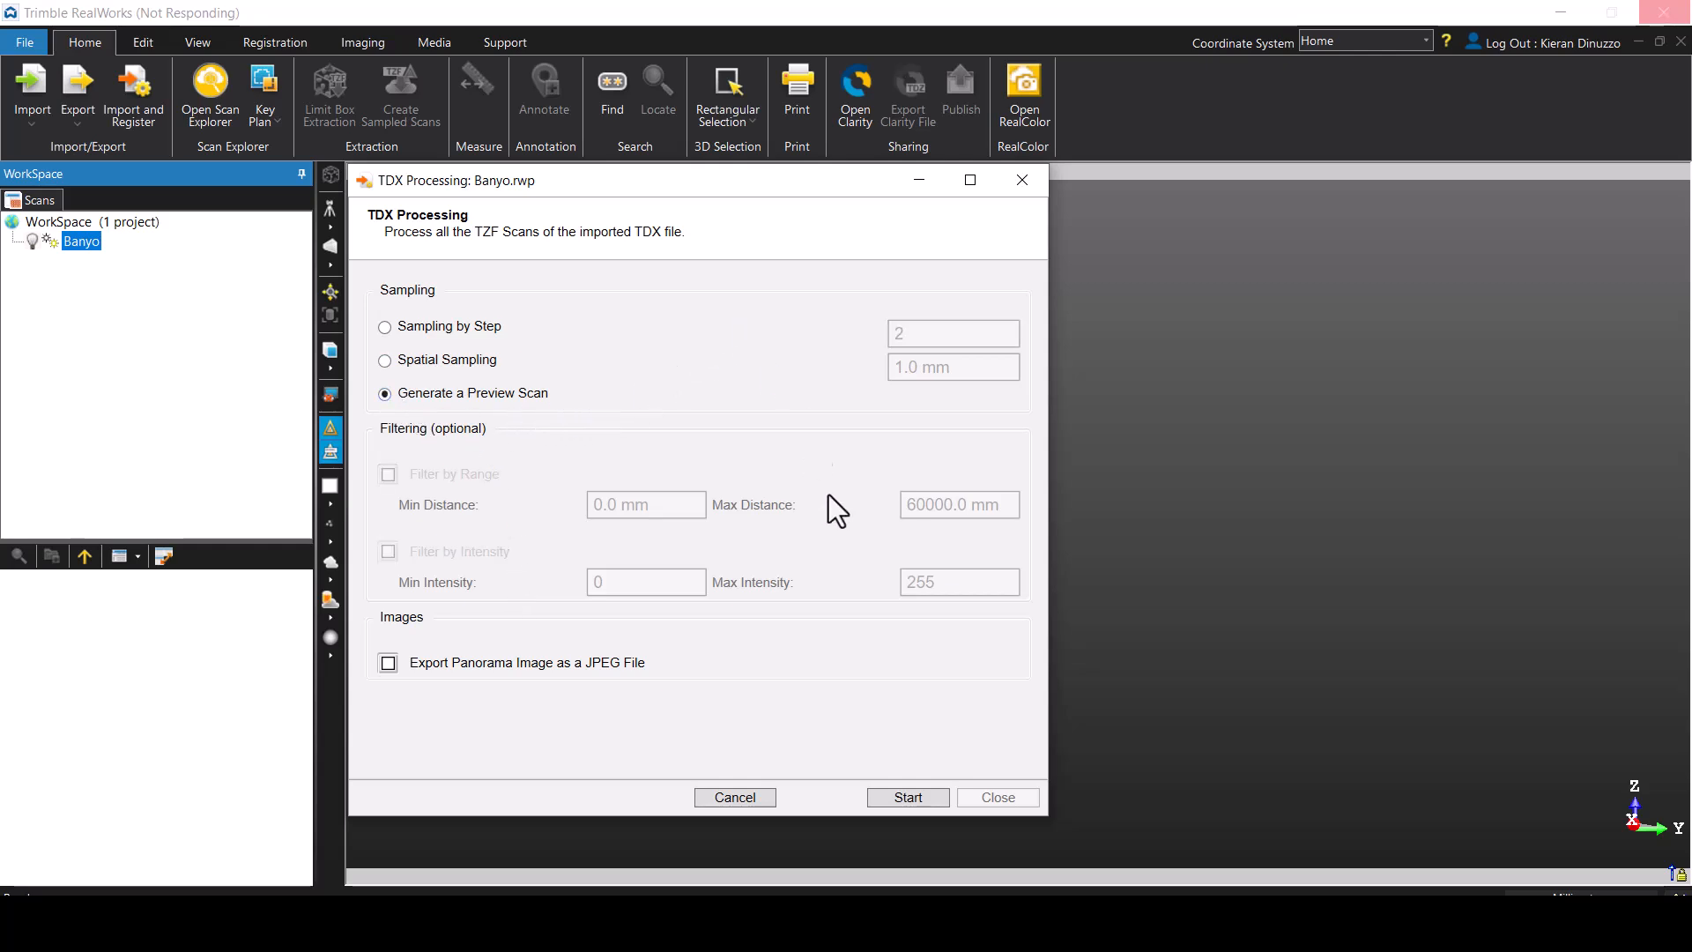
click(896, 796)
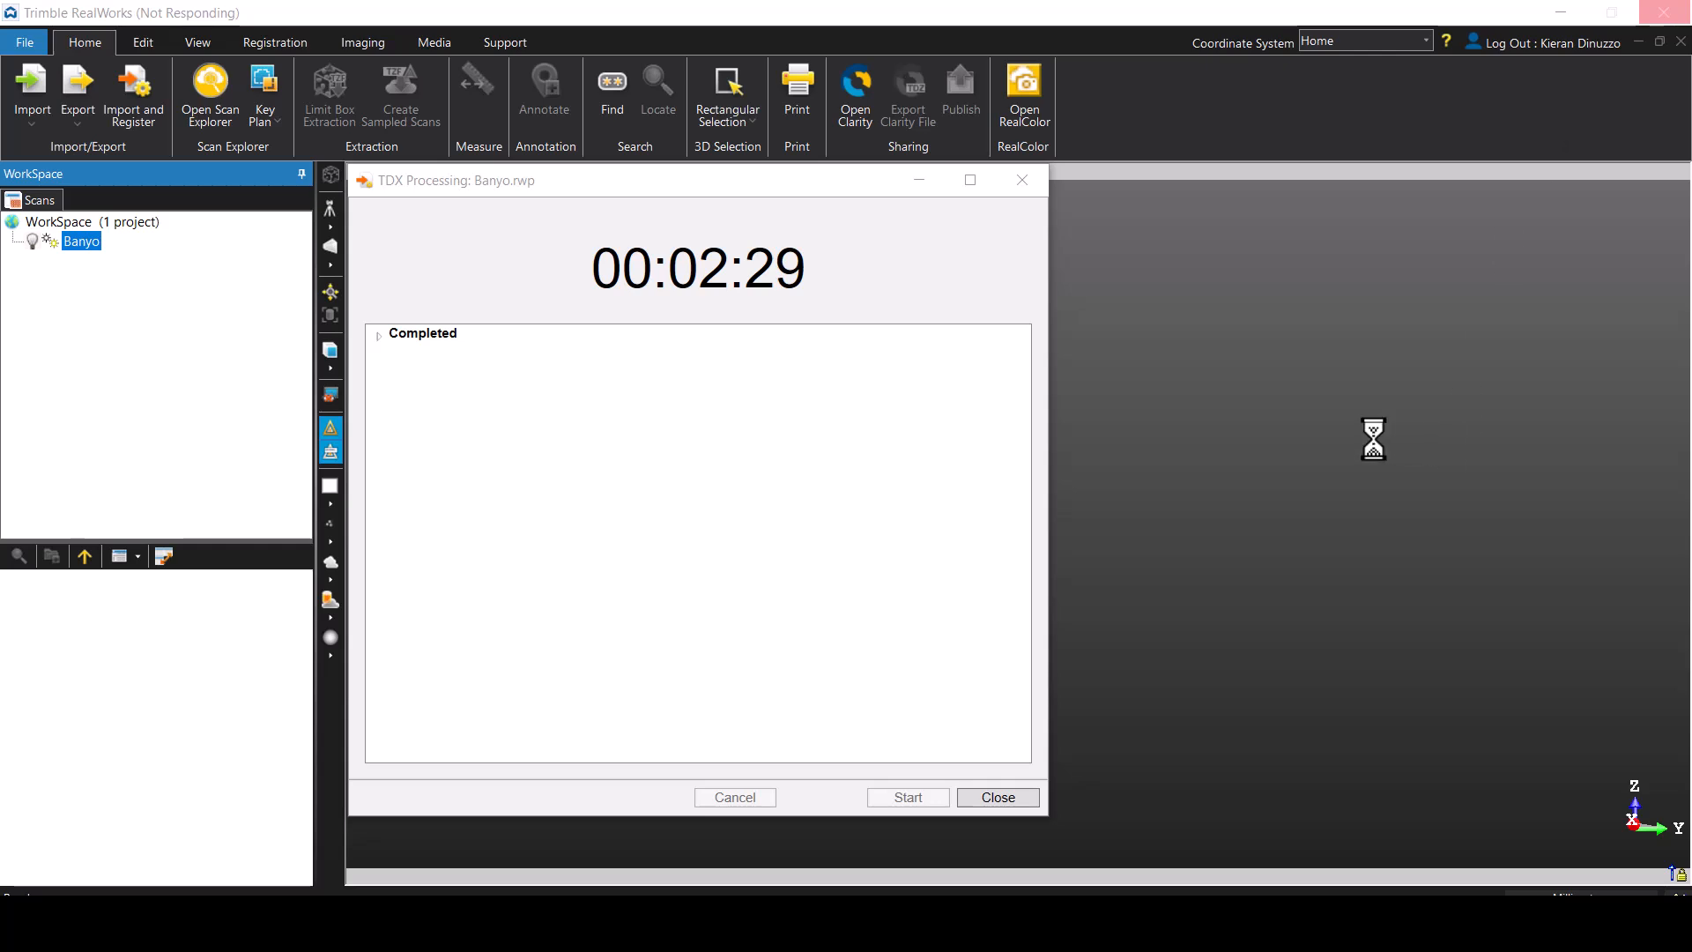
click(993, 794)
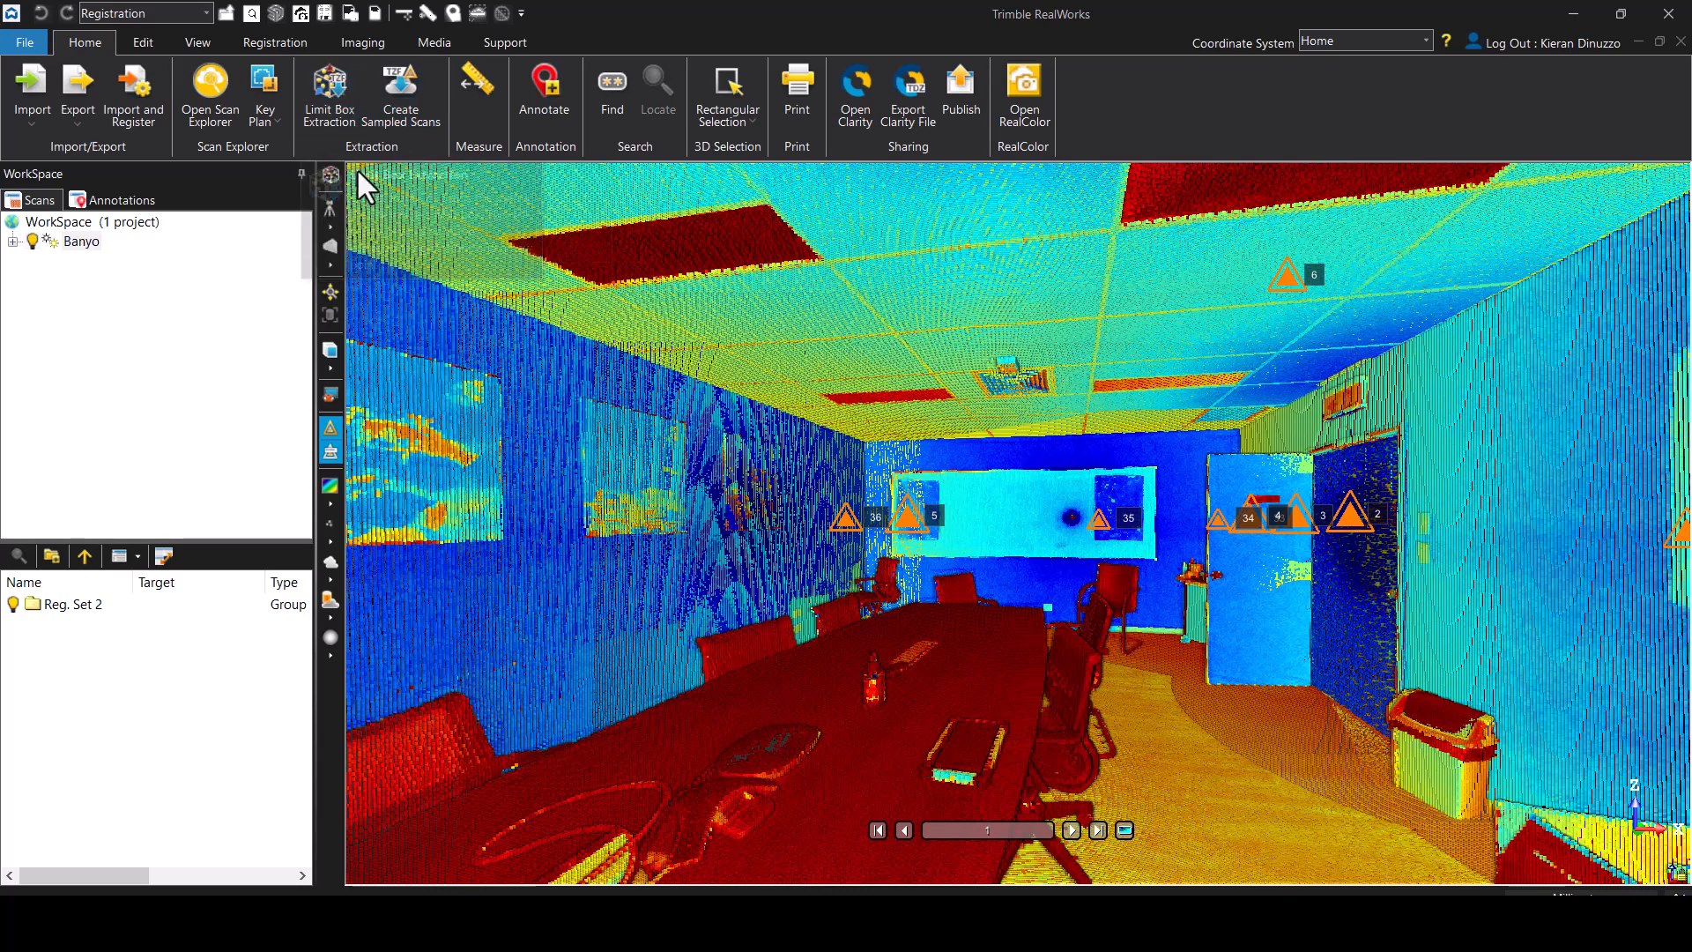
- Expand the Banyo project in the workspace tree and minimize the File Explorer window
click(505, 42)
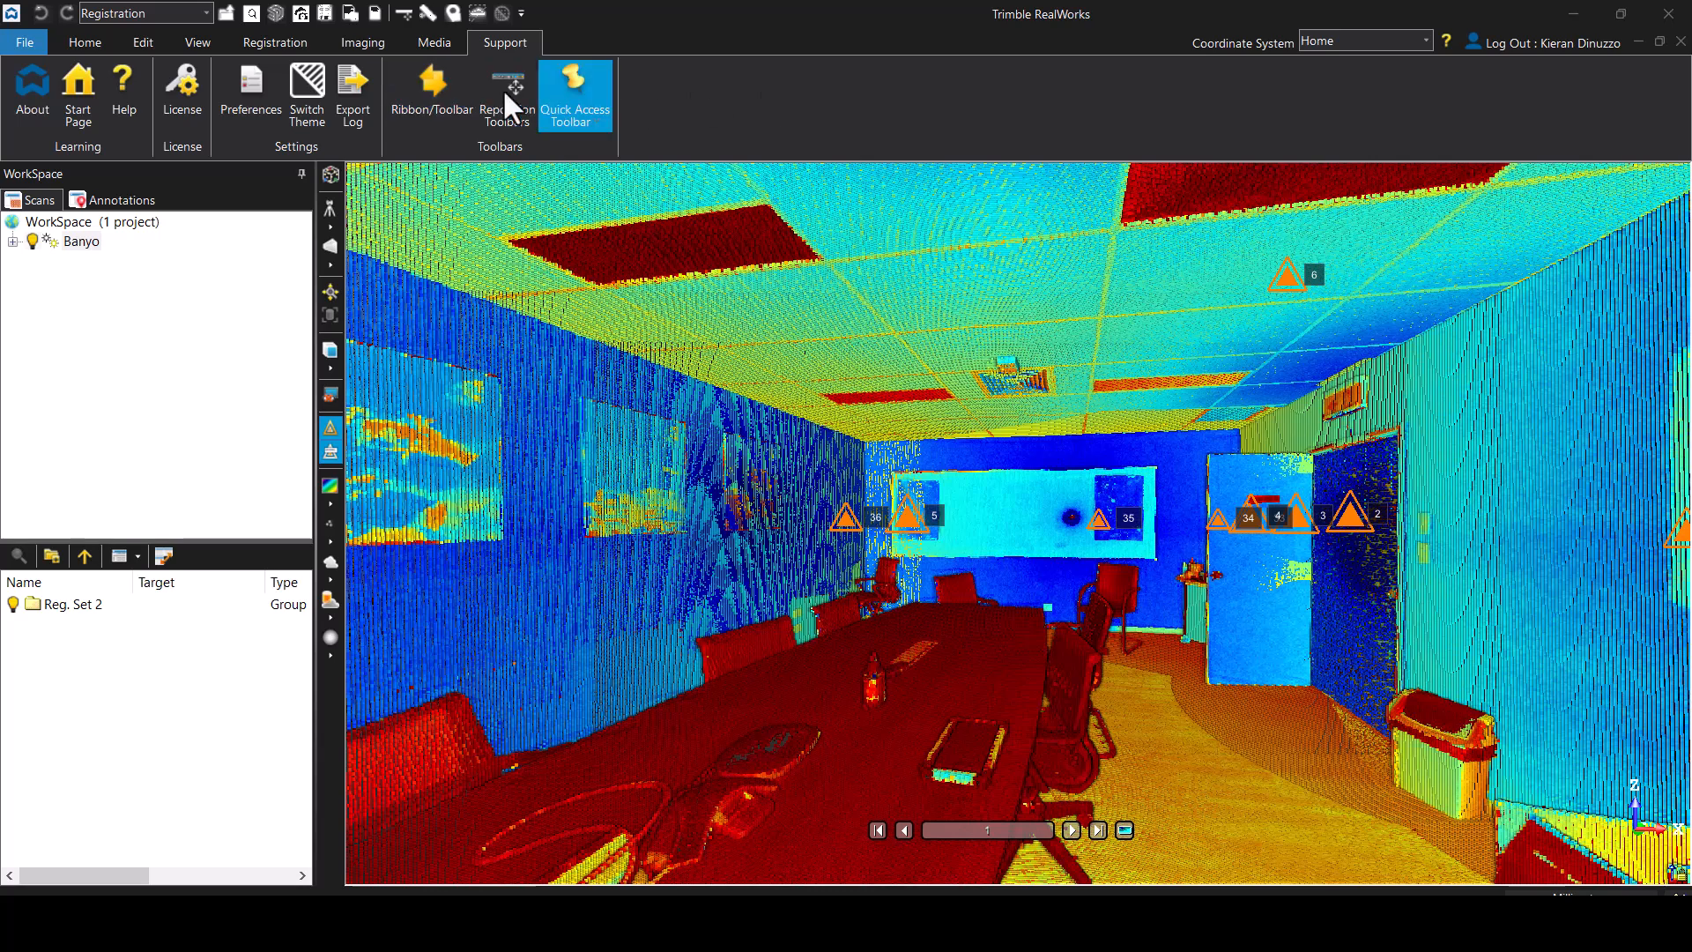
click(88, 42)
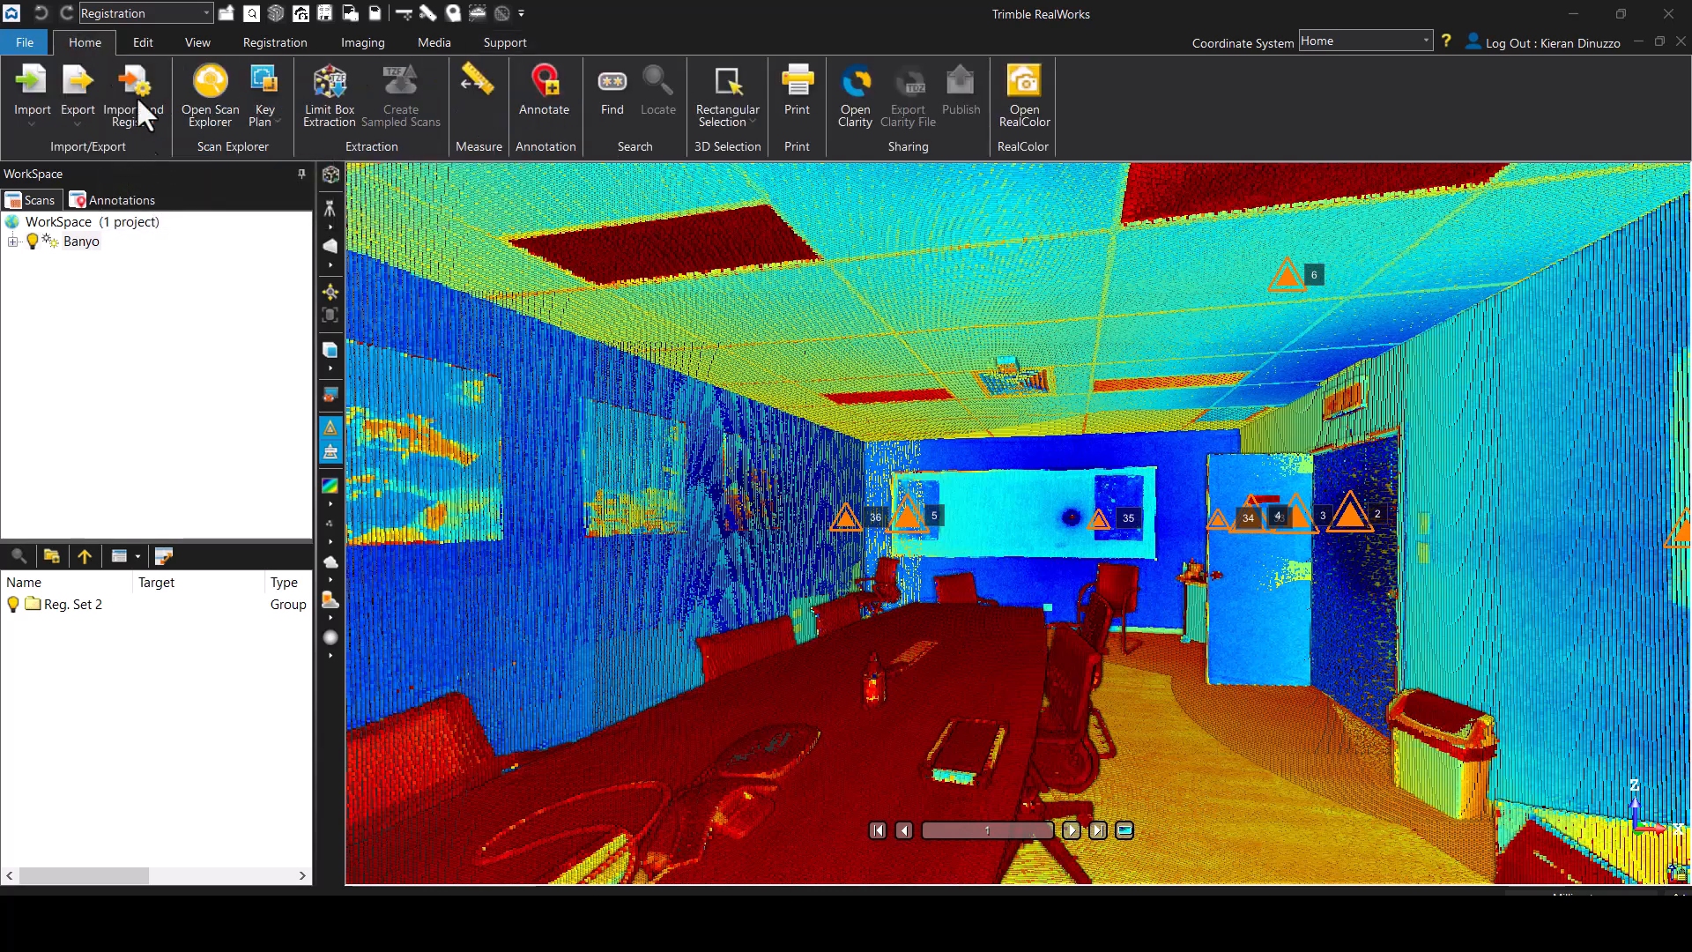
click(12, 241)
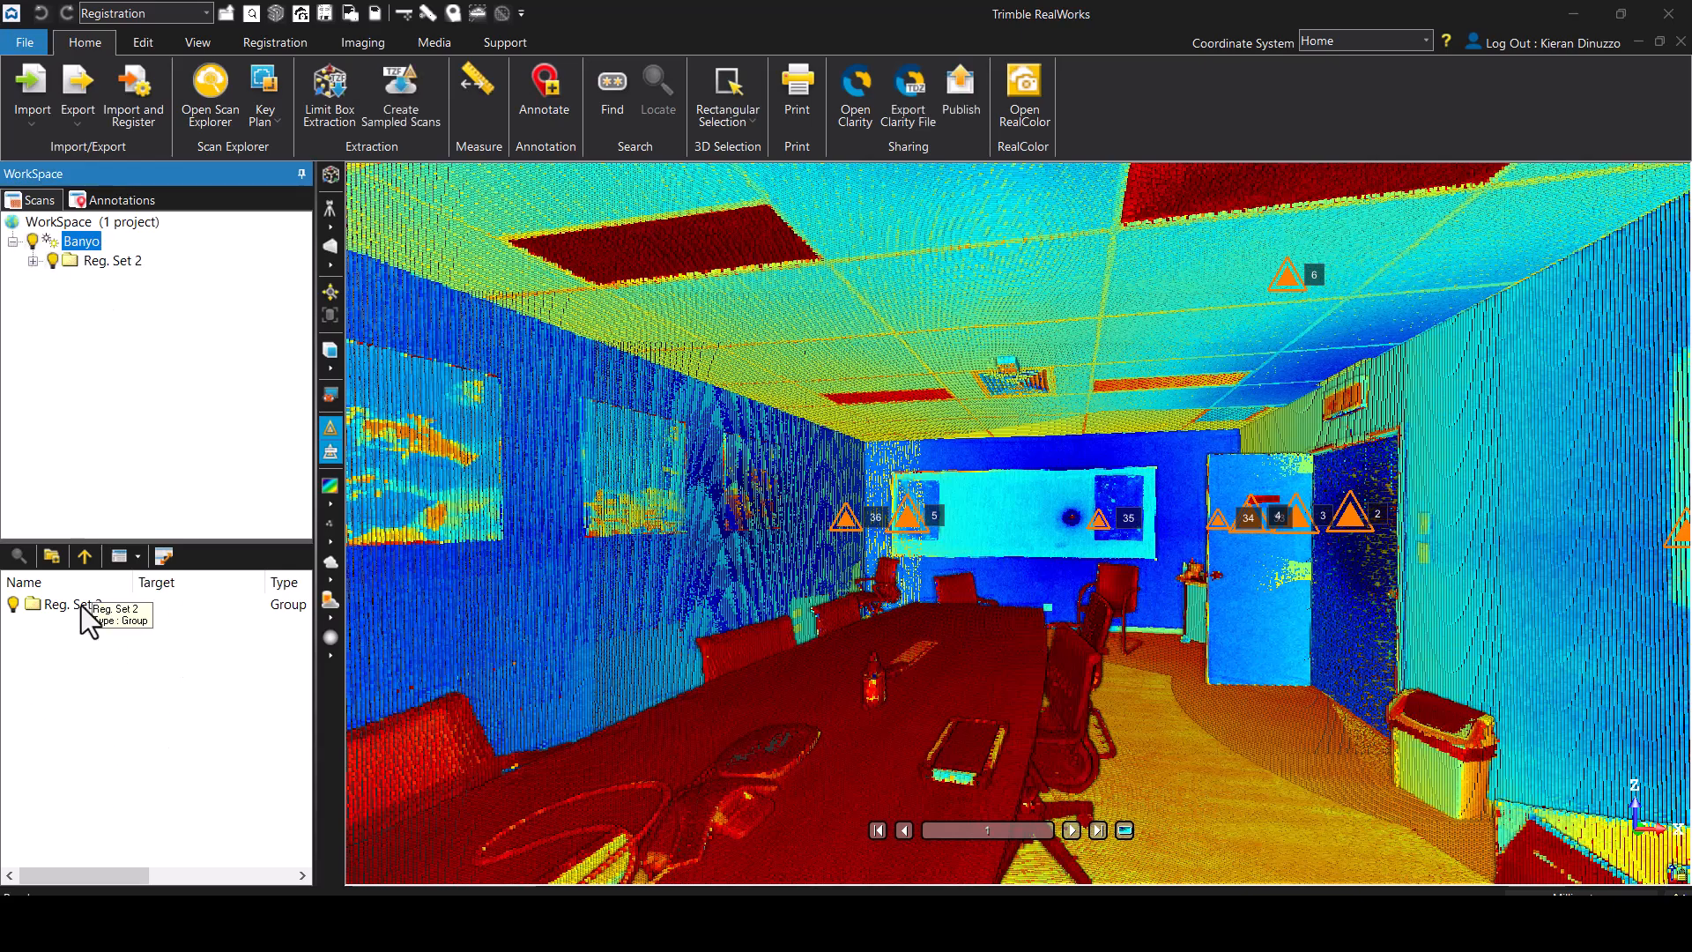
key(alt+Tab)
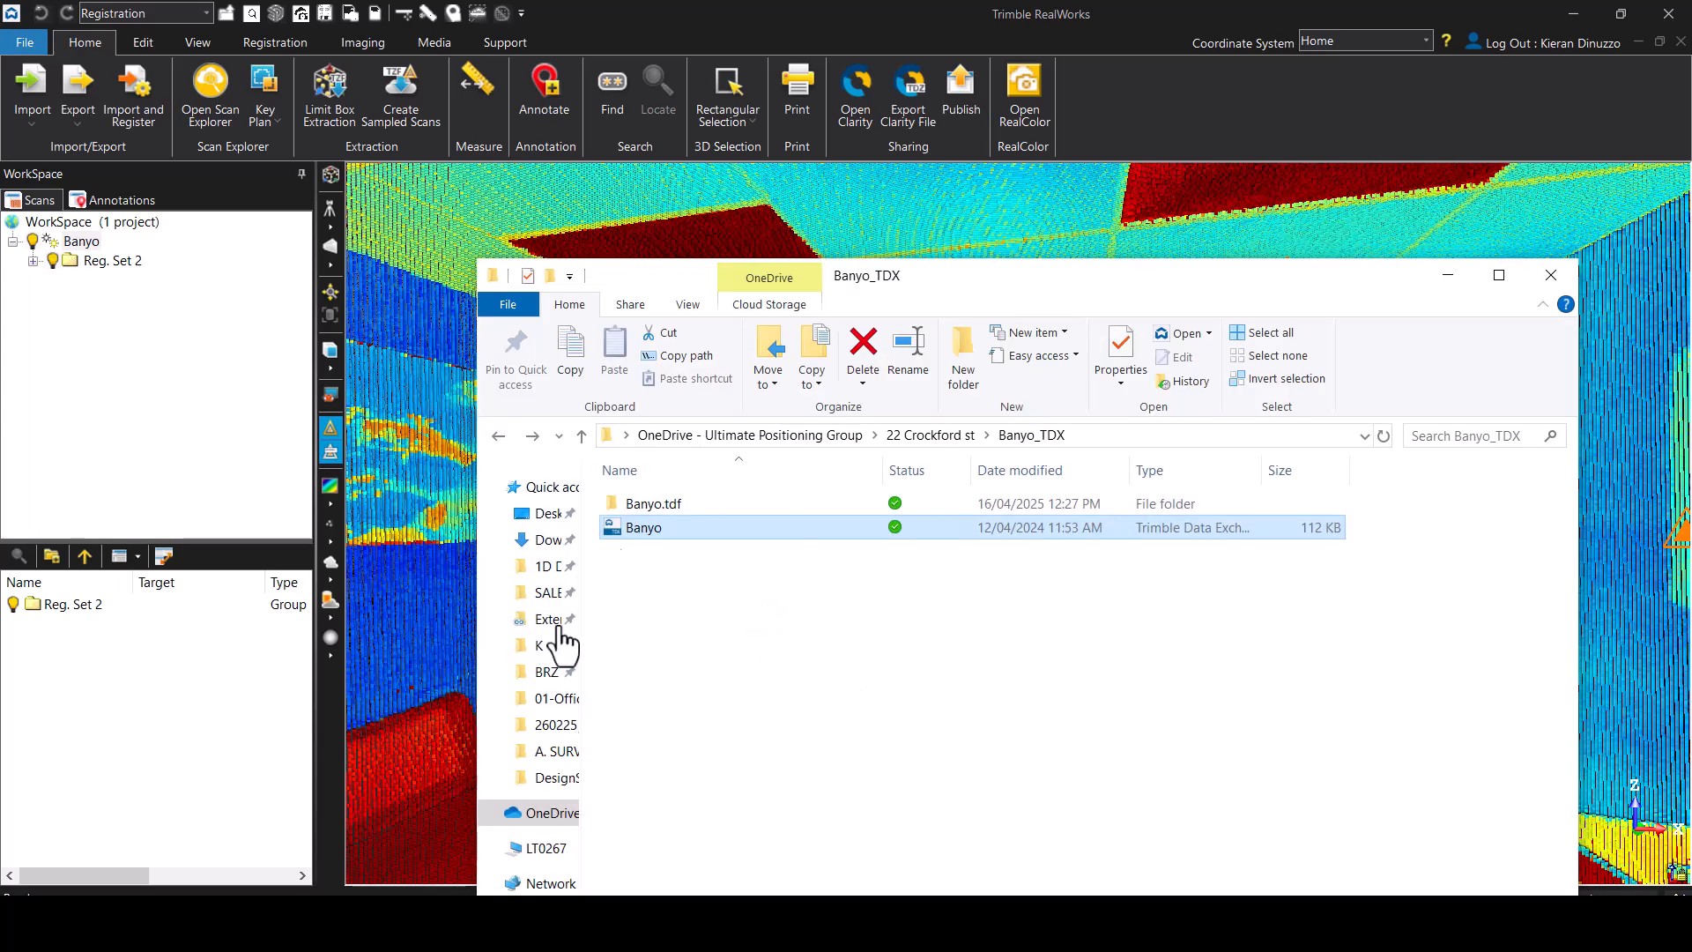
click(1447, 277)
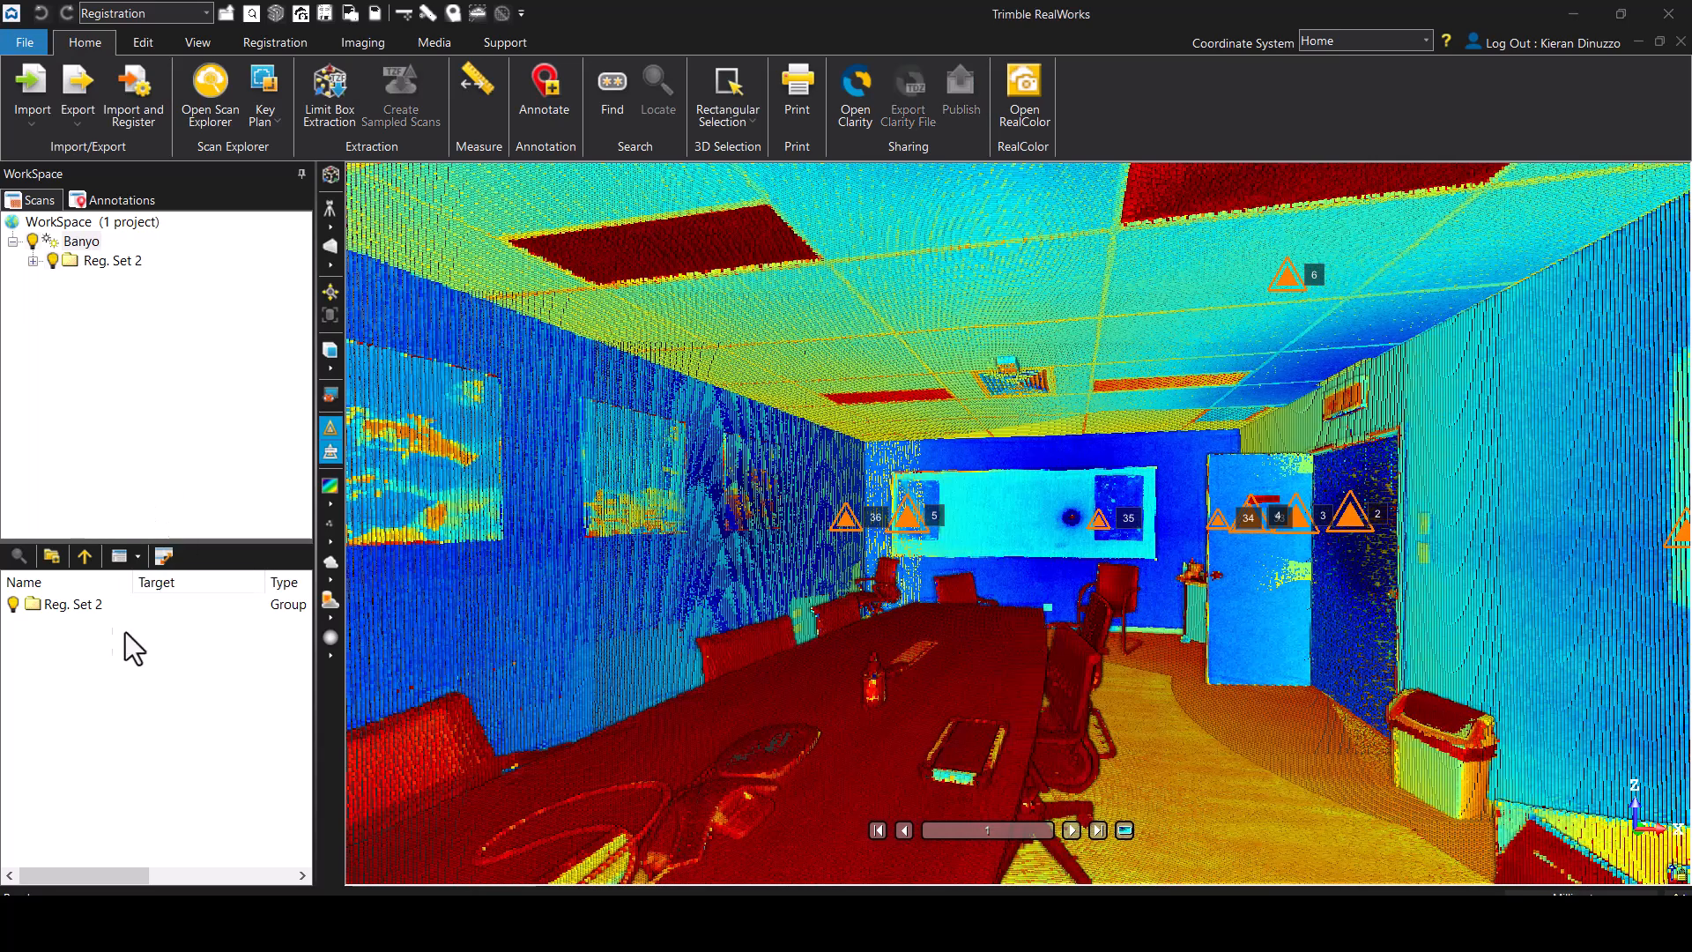
- Open the Reg. Set 2 group to list its scan stations
double_click(100, 606)
scroll(203, 636, down, 5)
scroll(220, 631, up, 5)
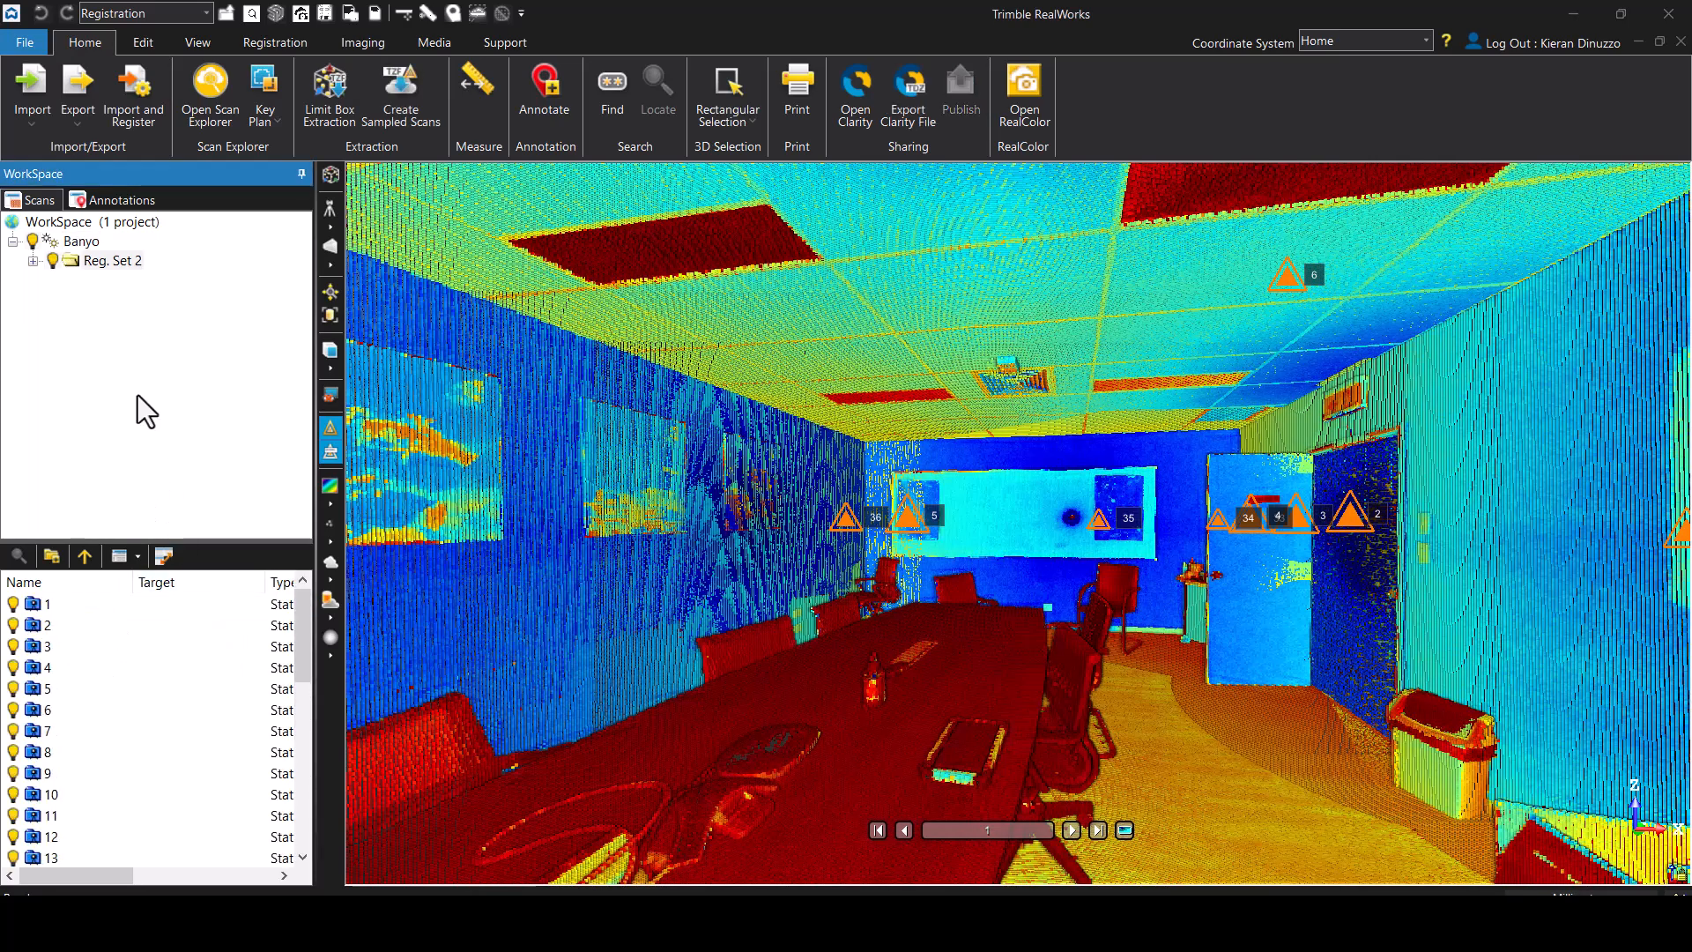
click(85, 556)
click(75, 607)
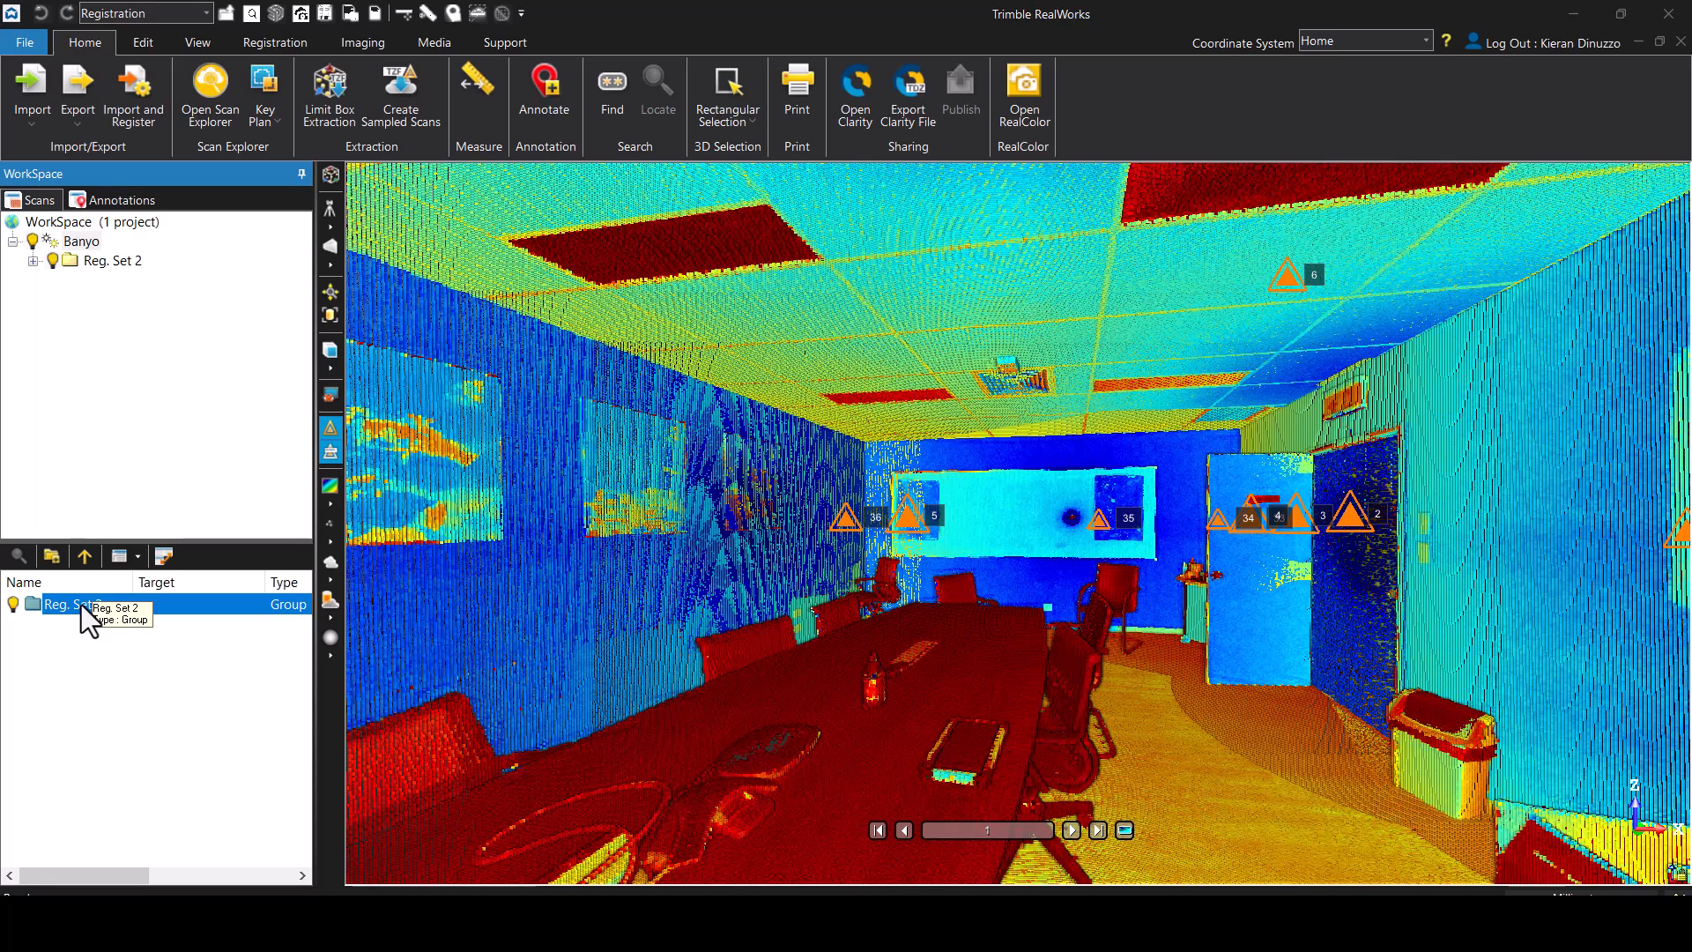
double_click(76, 605)
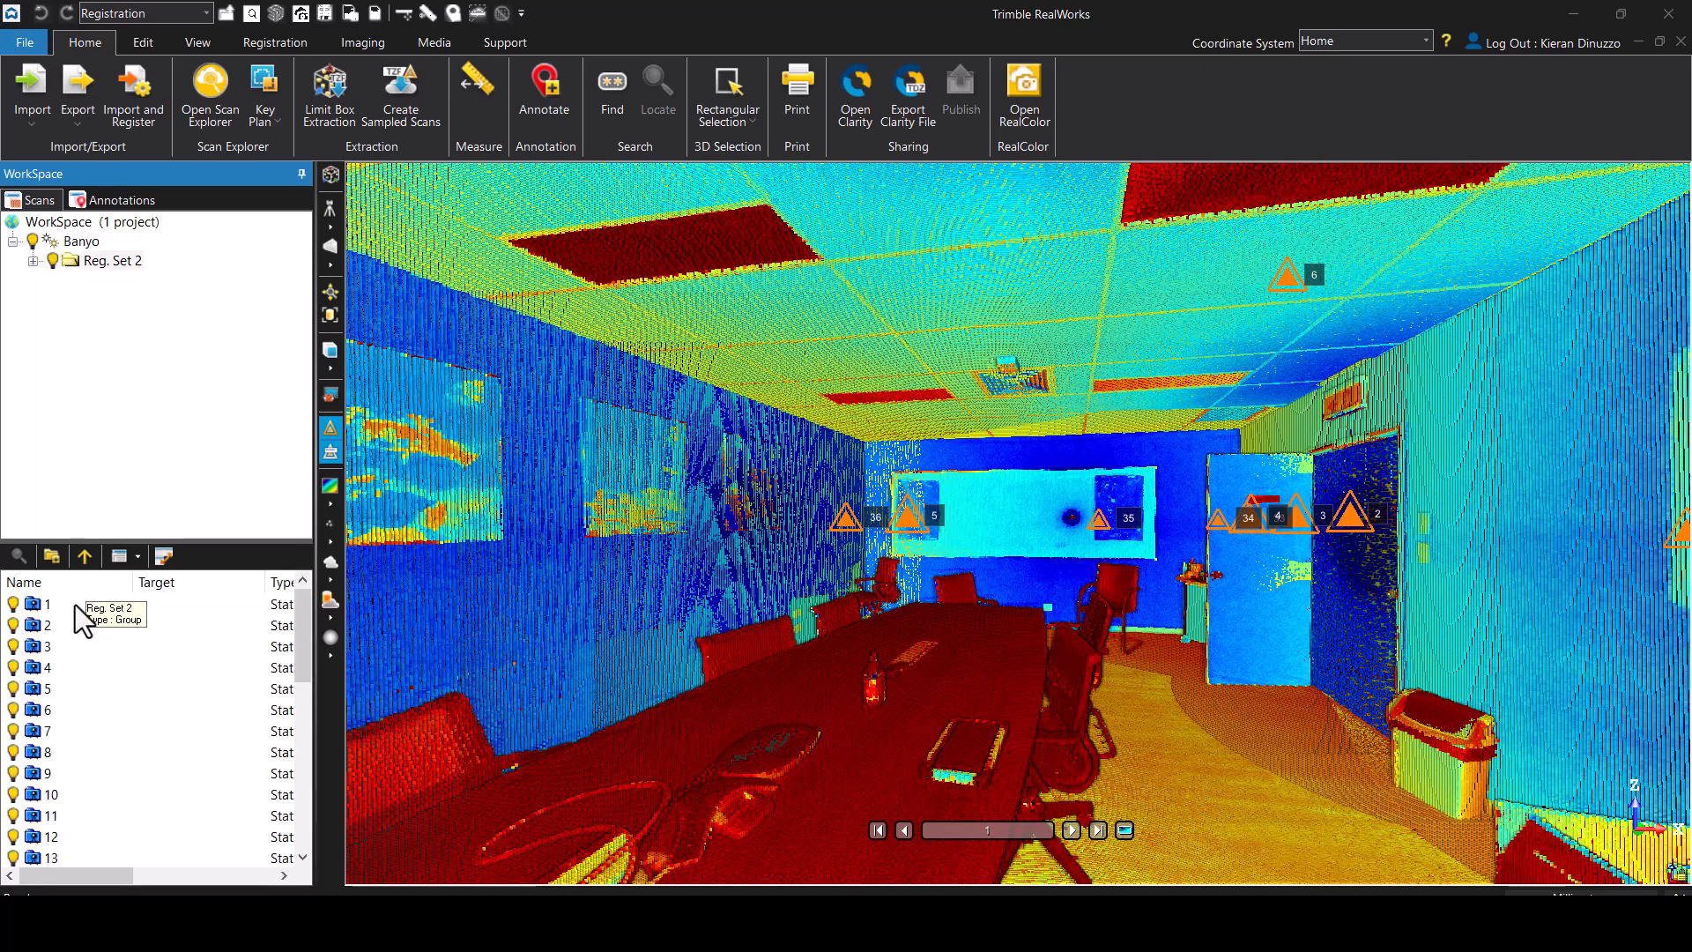
- Switch the 3D view out of station-based mode to see the whole building cloud from outside, and browse the station list
click(330, 220)
click(367, 251)
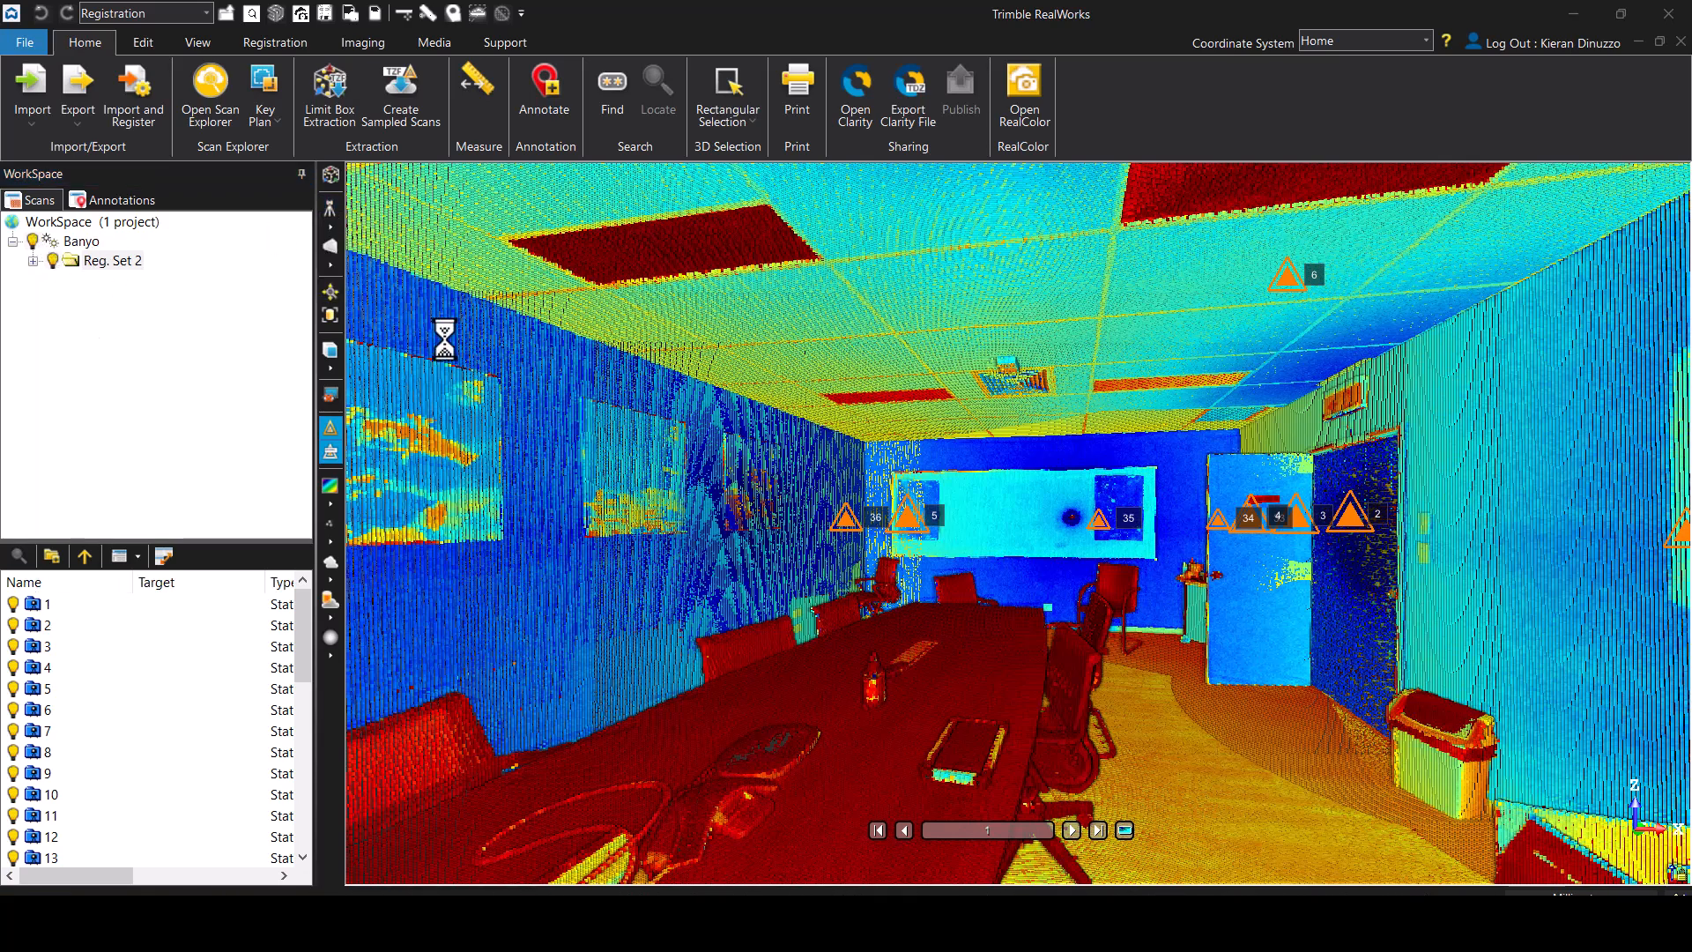
drag(966, 538, 926, 536)
scroll(926, 536, up, 4)
scroll(140, 688, down, 7)
scroll(140, 688, down, 1)
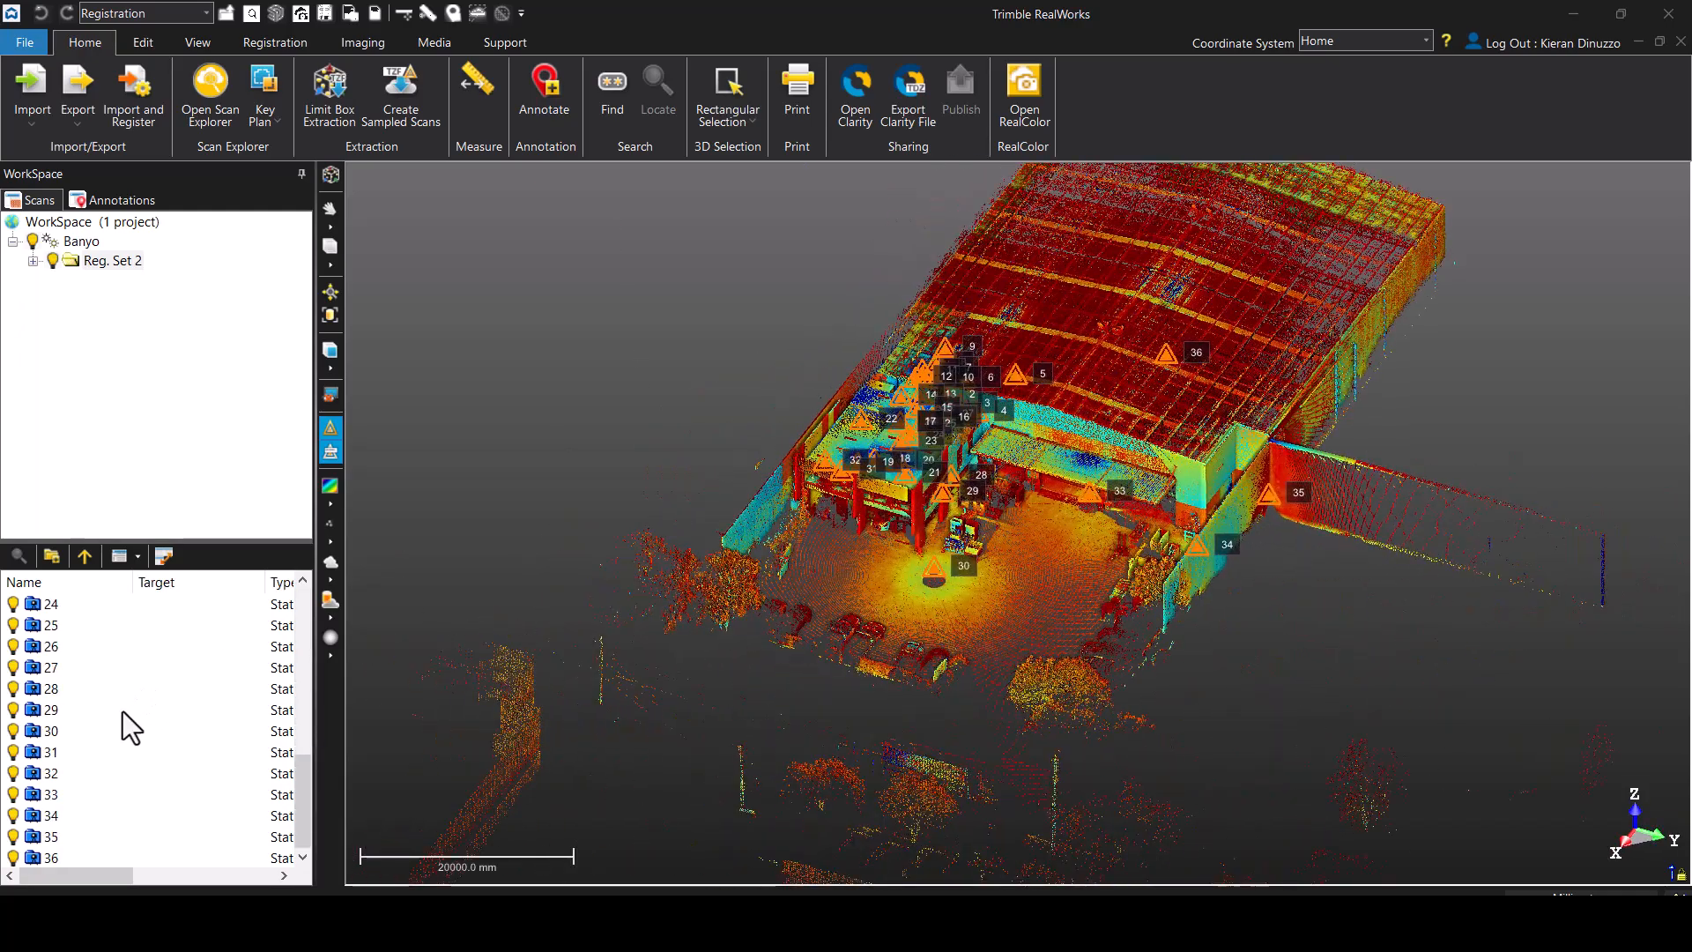
scroll(132, 698, up, 8)
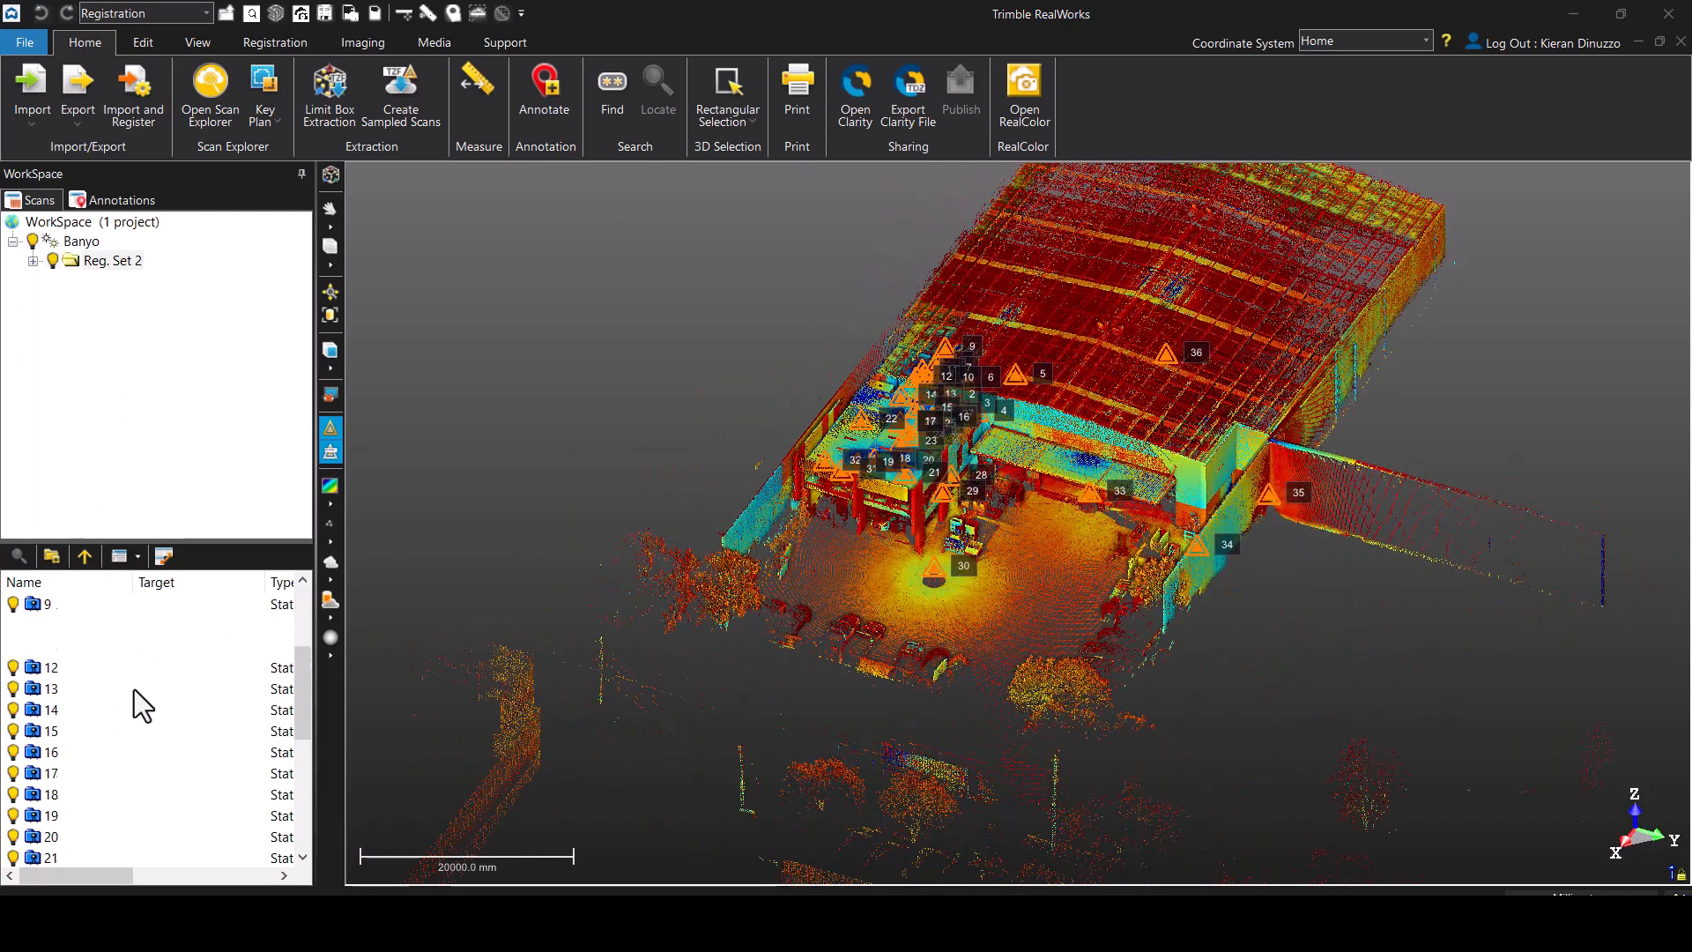
- Select stations 1 to 7 in the Reg. Set 2 list as a range, and clear the selection
click(63, 602)
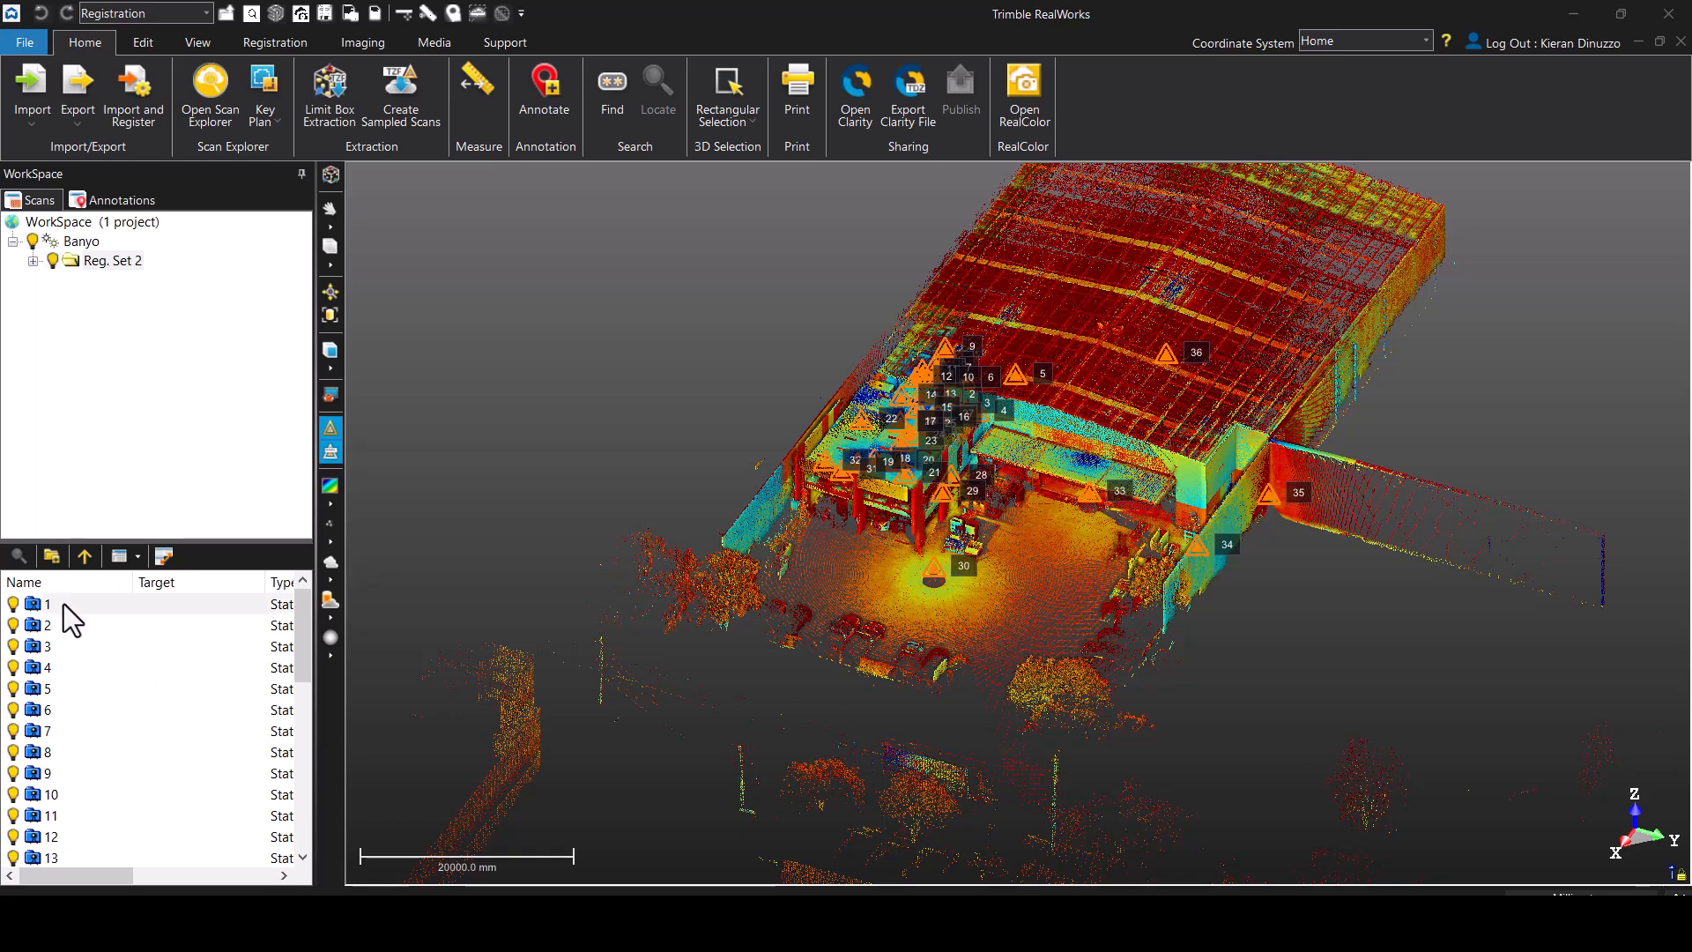
shift+click(77, 689)
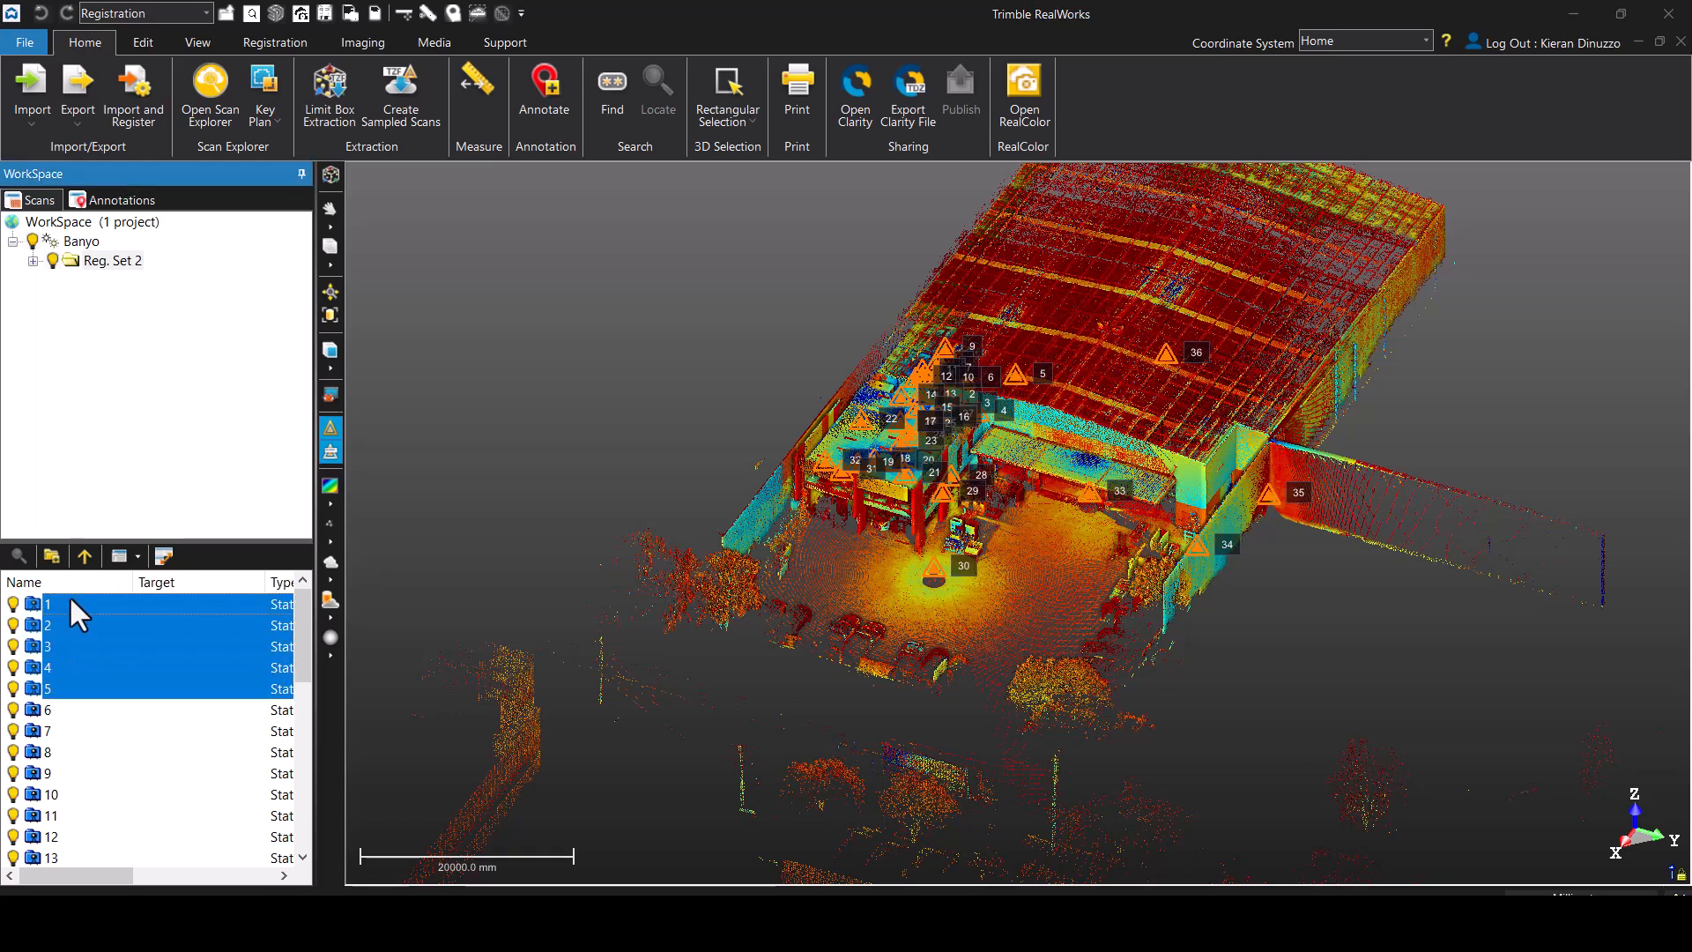
click(69, 597)
ctrl+click(68, 672)
click(65, 601)
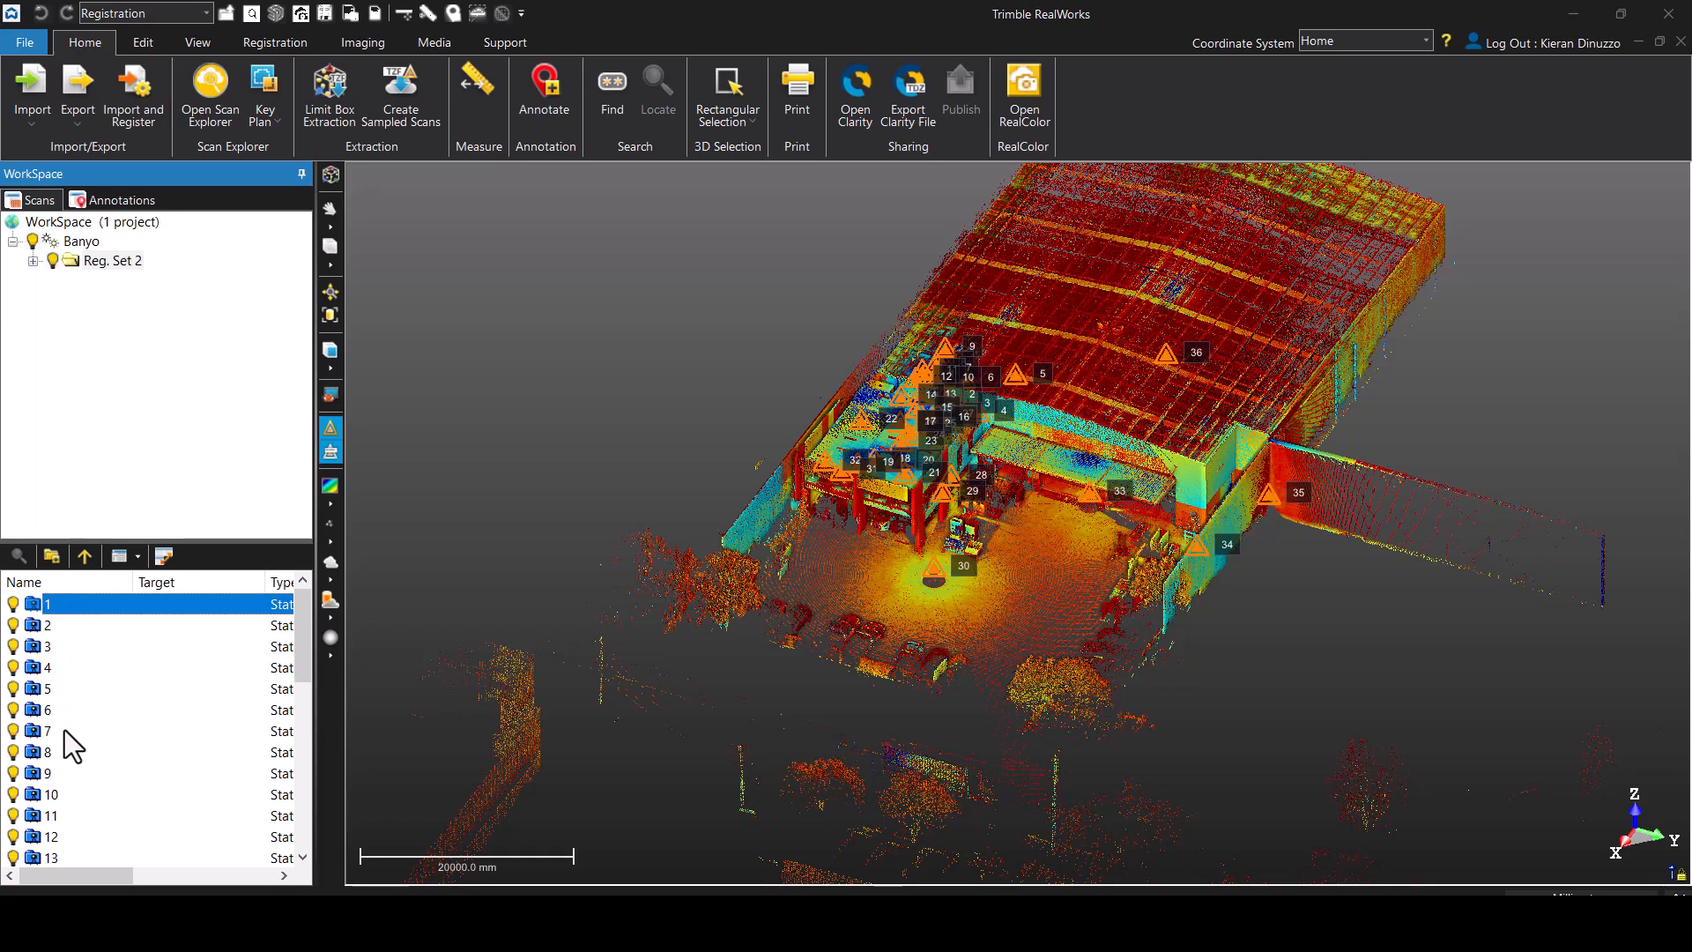
shift+click(65, 731)
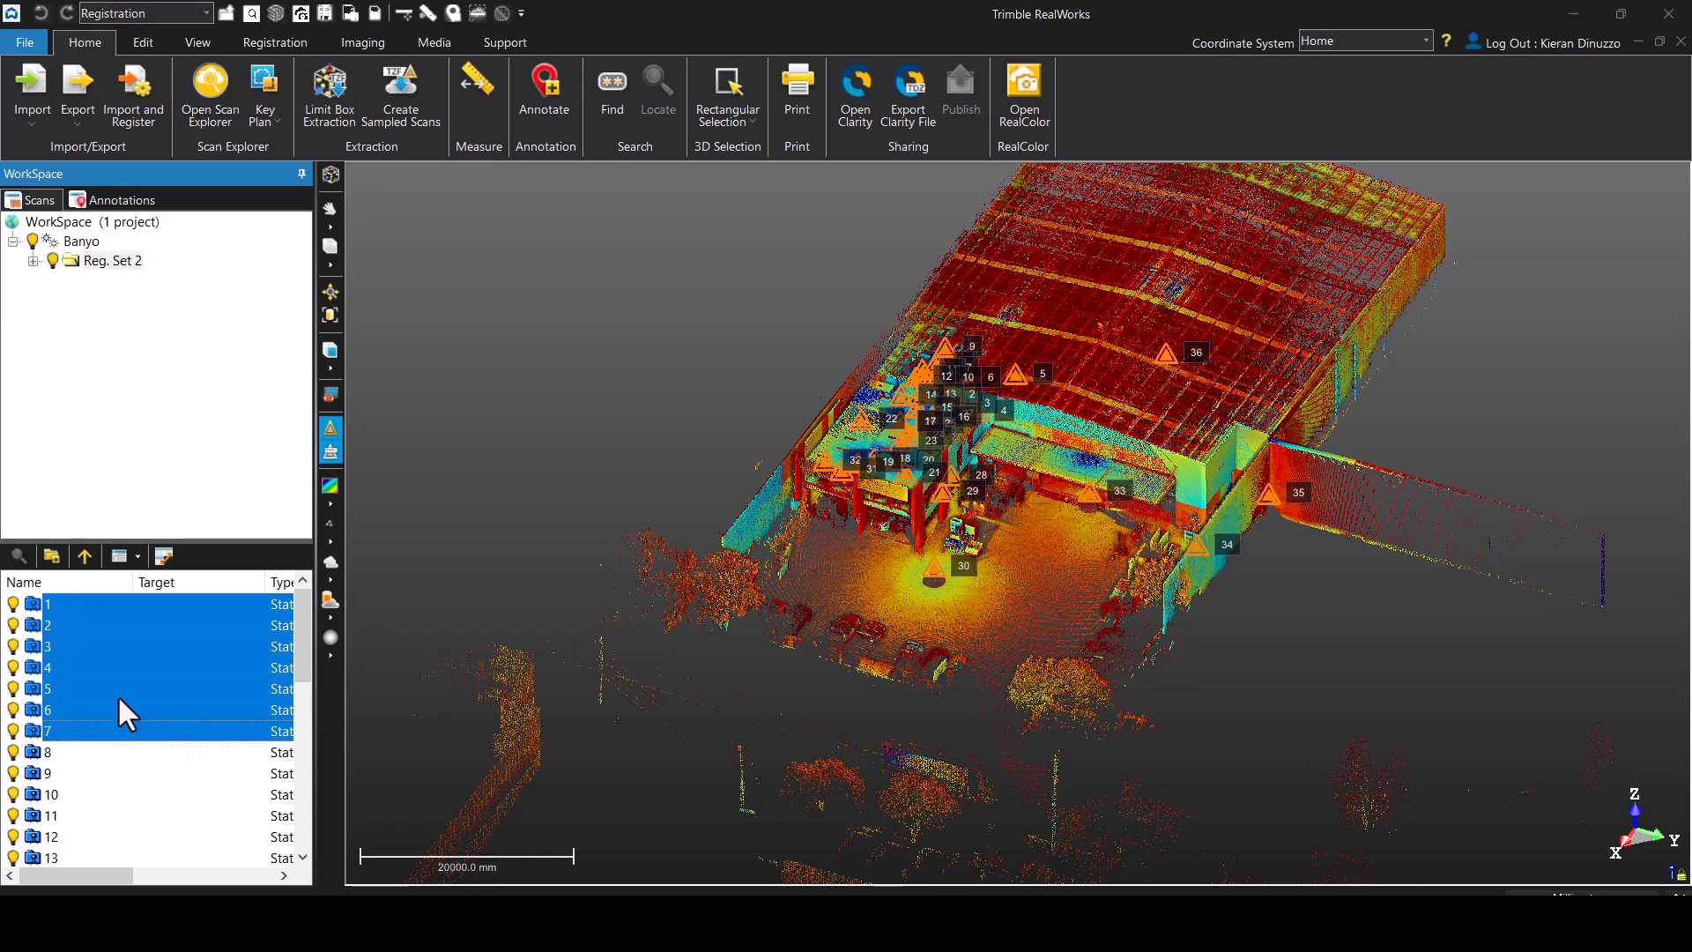
click(155, 480)
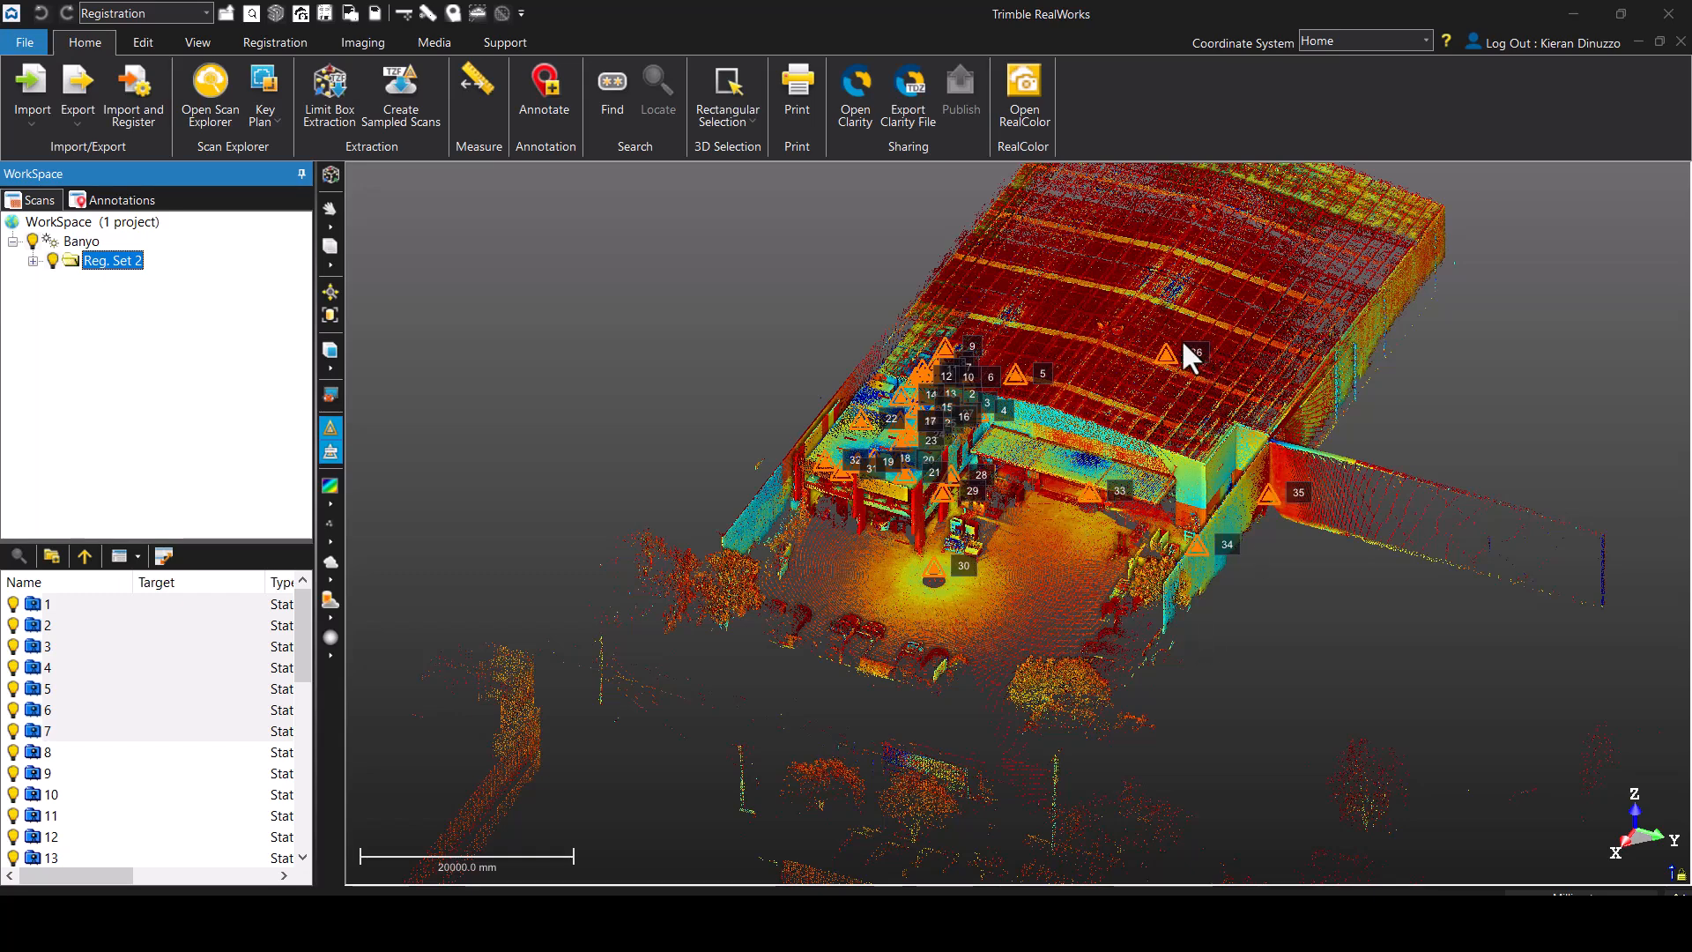
- Select stations 30 to 36, hide their point clouds, and display them again
scroll(131, 744, down, 8)
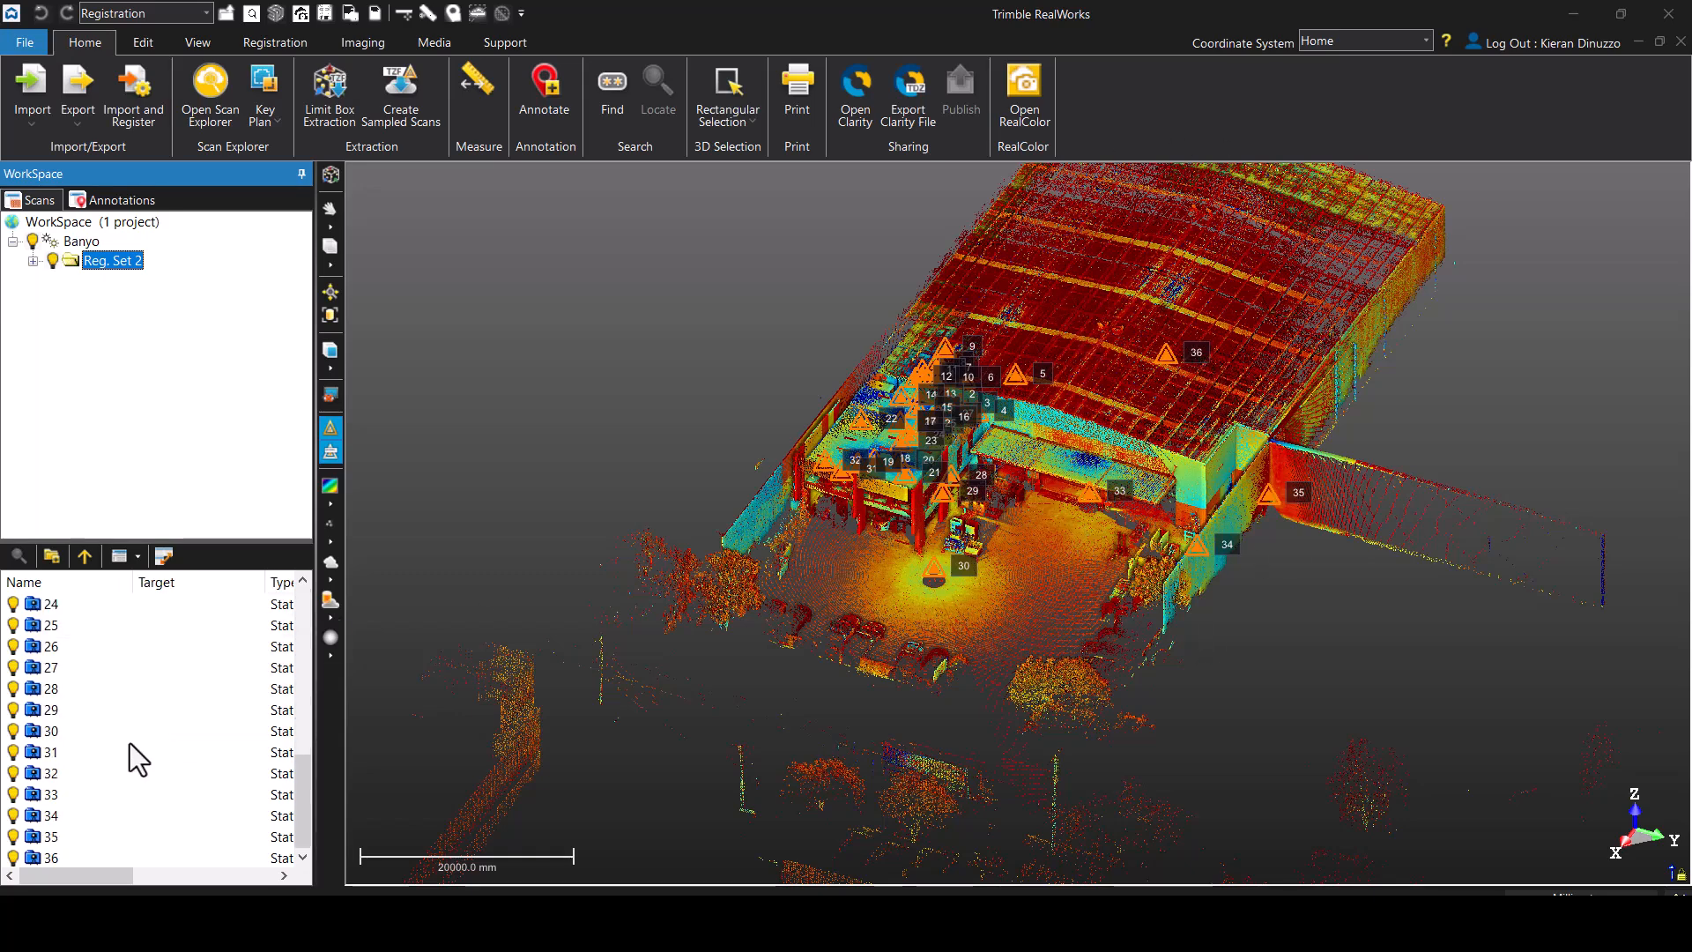
click(51, 773)
click(59, 731)
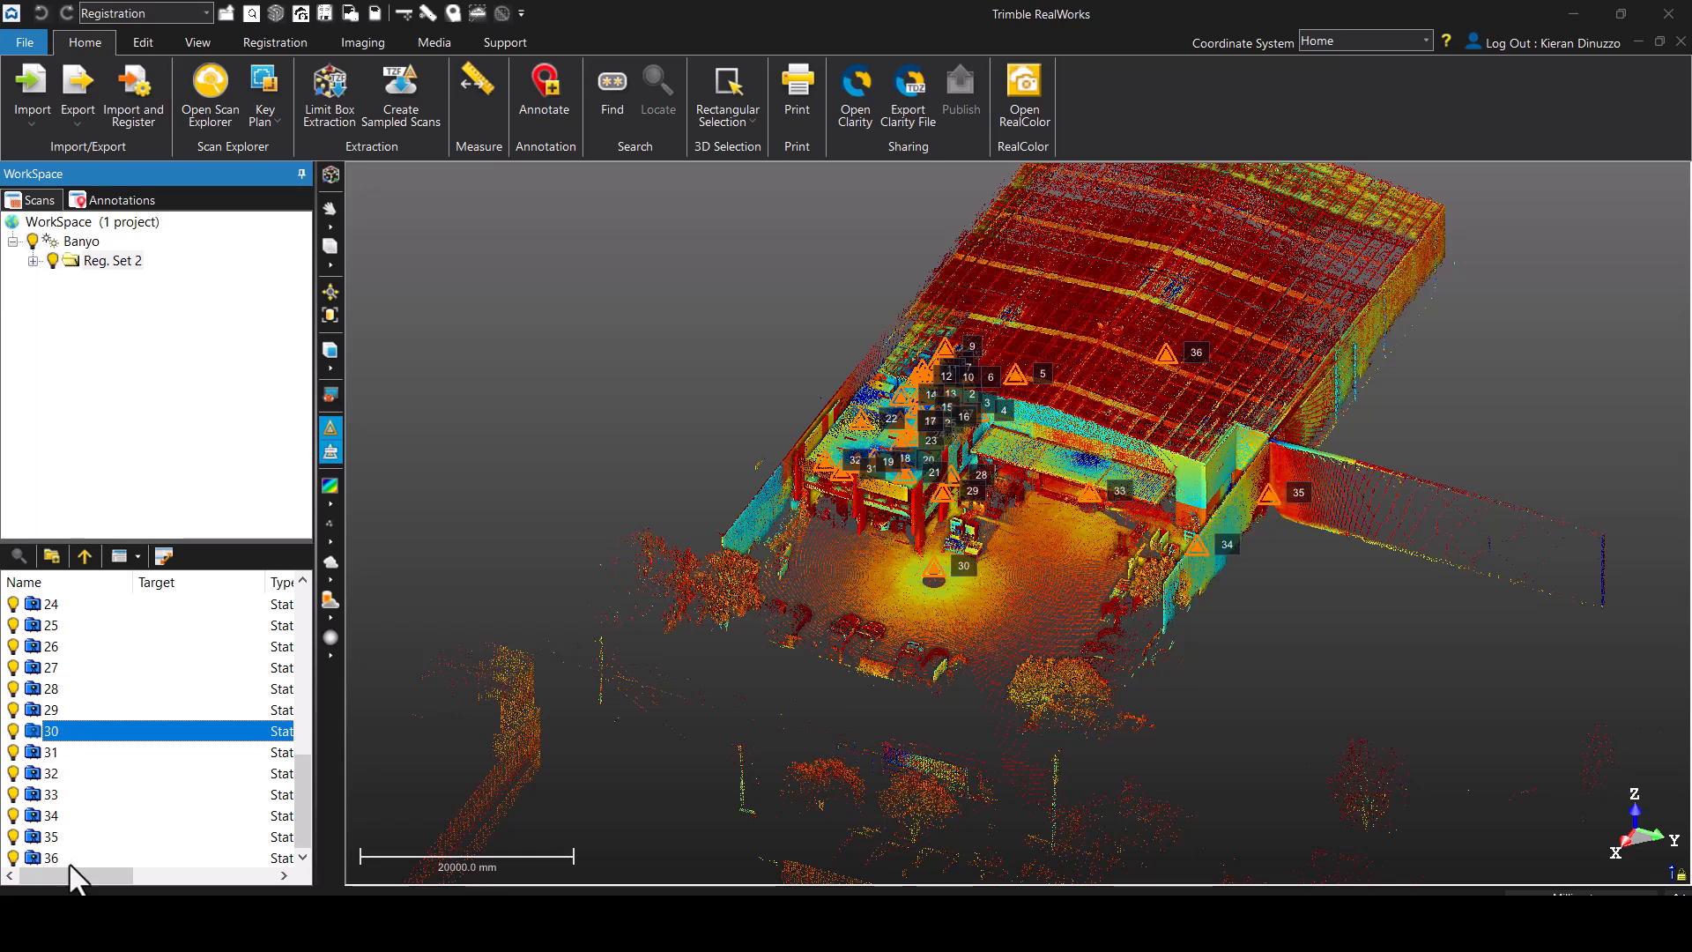
shift+click(62, 854)
click(12, 732)
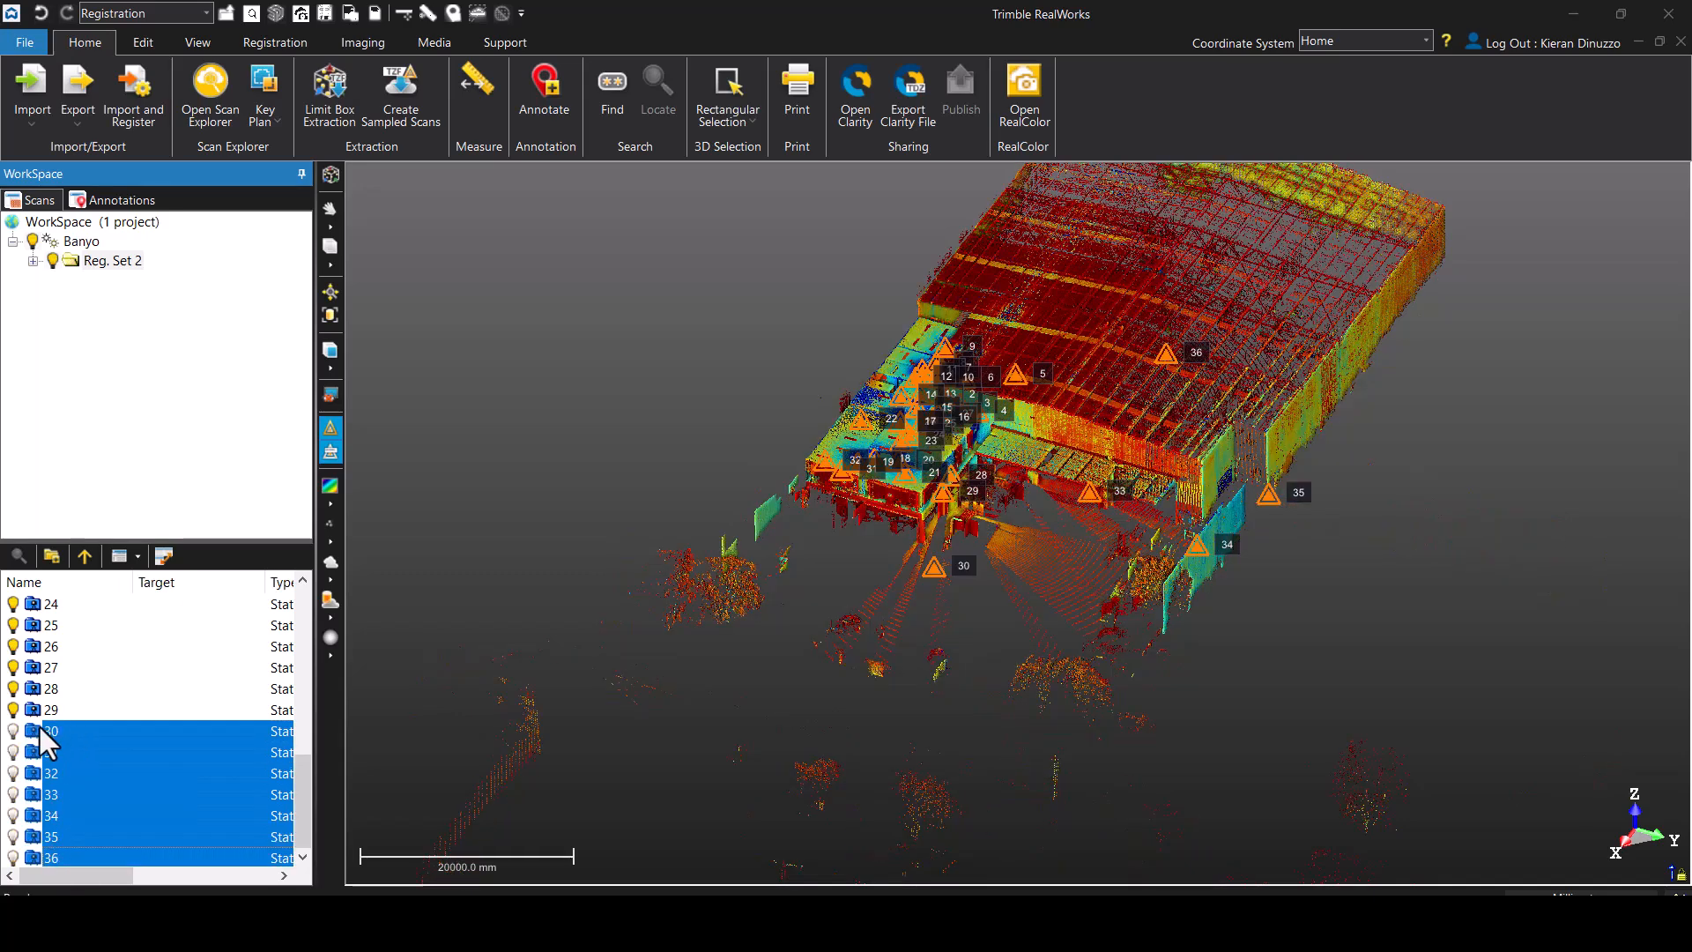
click(13, 731)
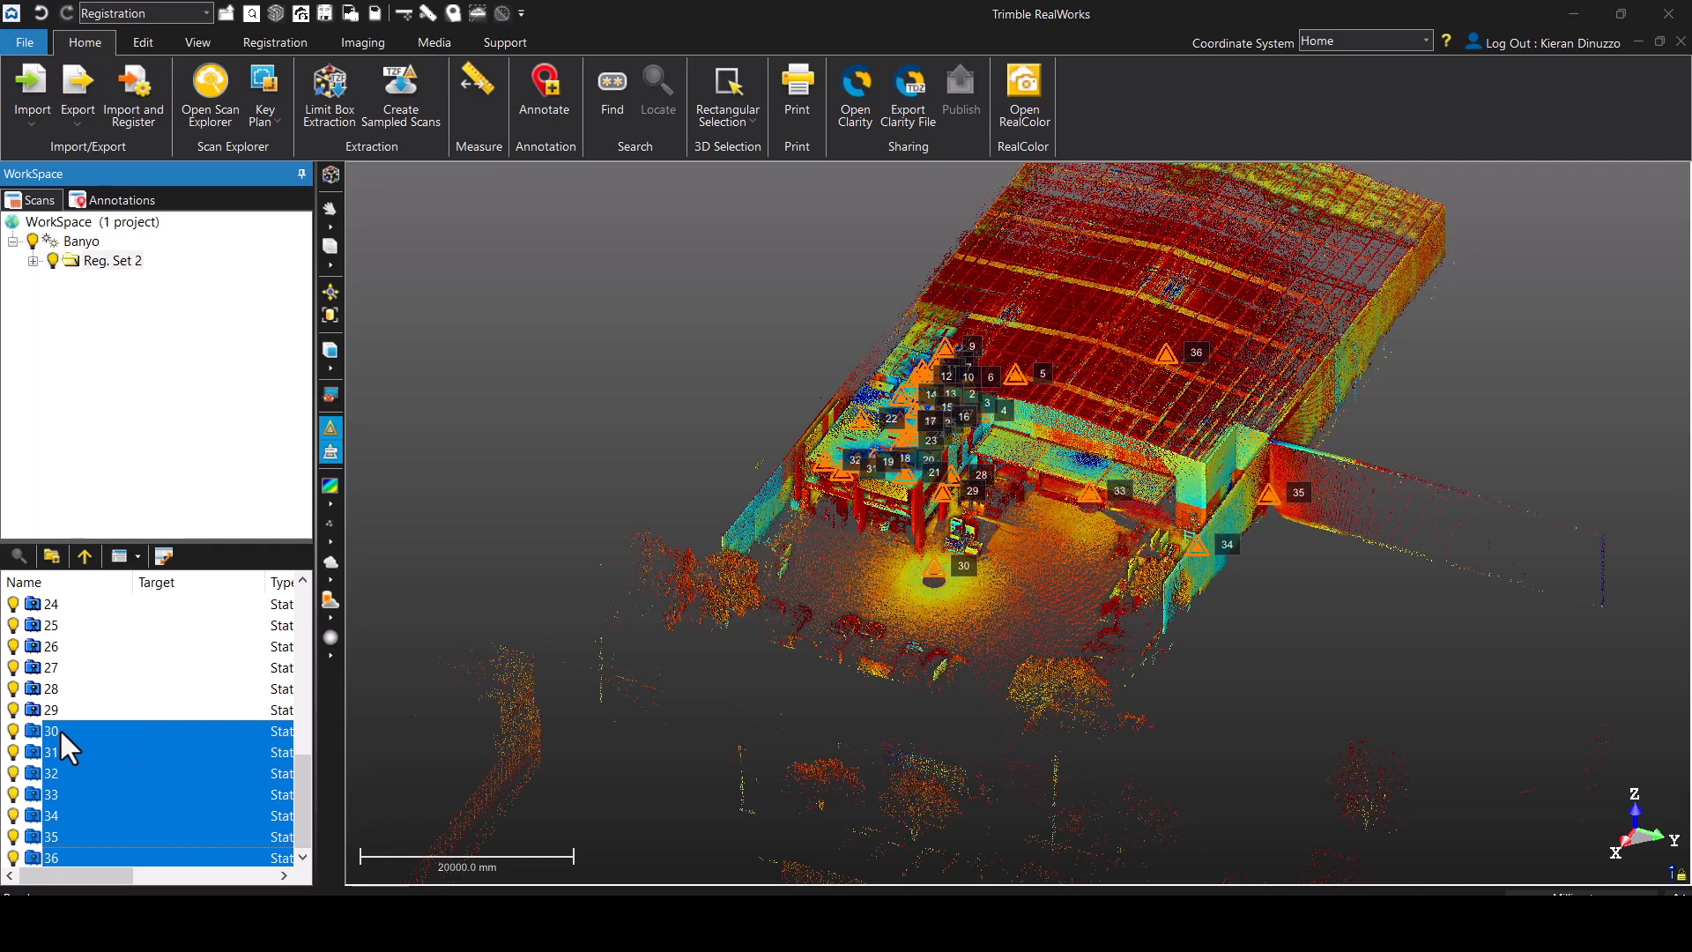
- Isolate station 31's scan with View Only This
right_click(62, 730)
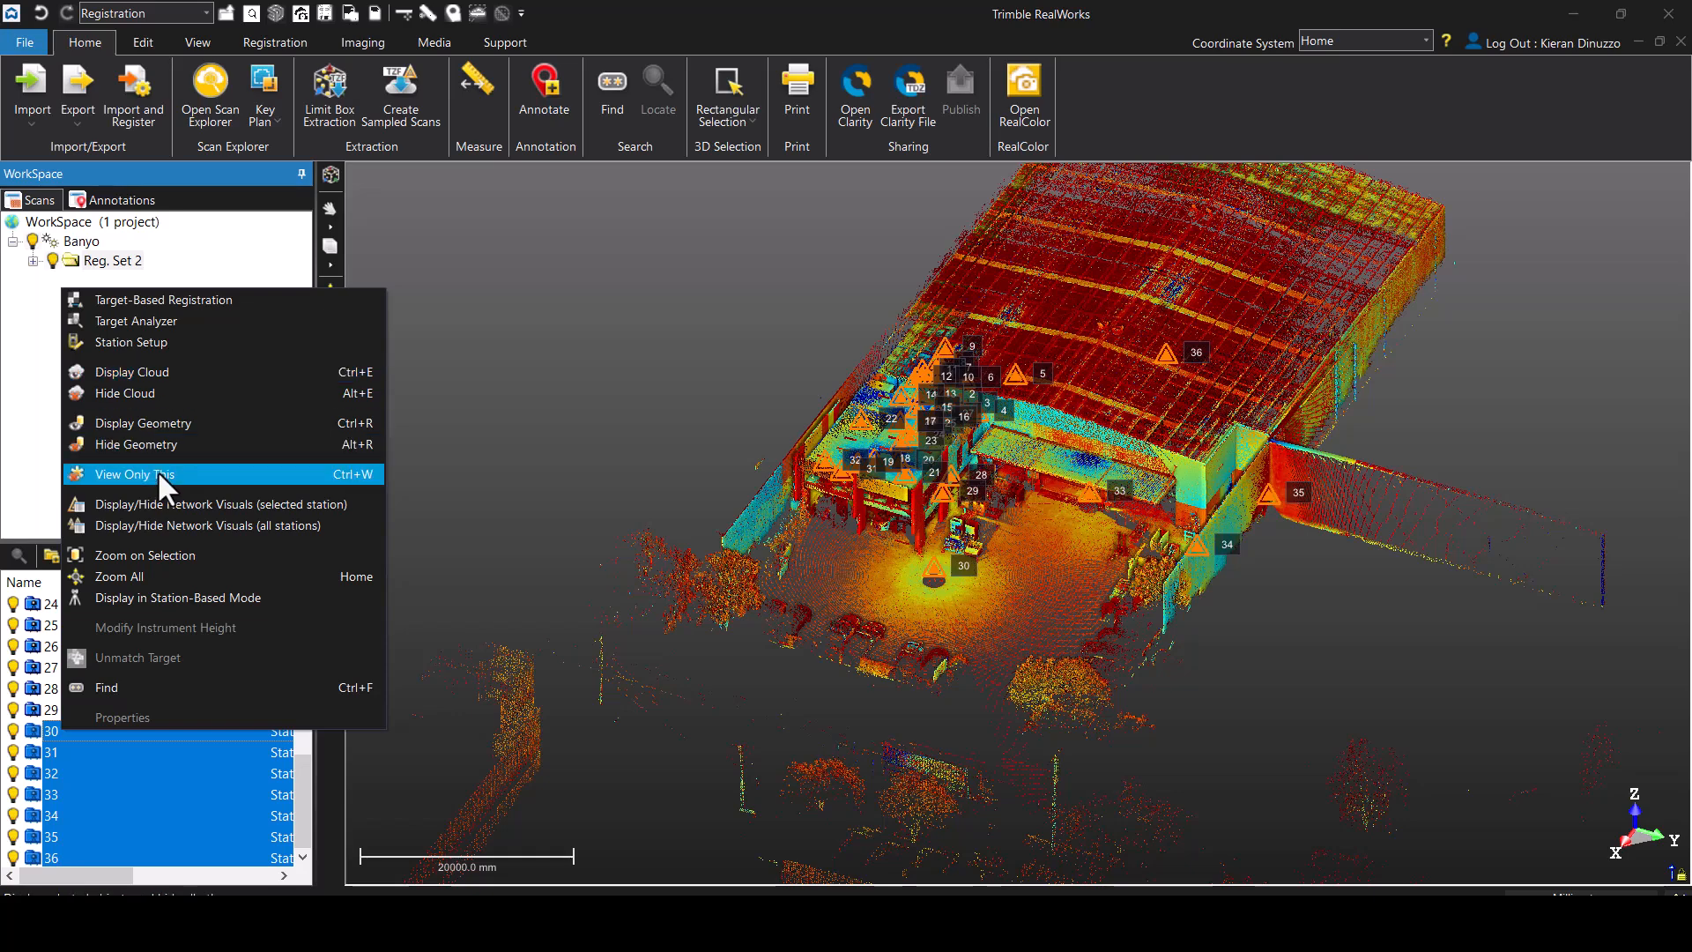
click(77, 750)
right_click(74, 744)
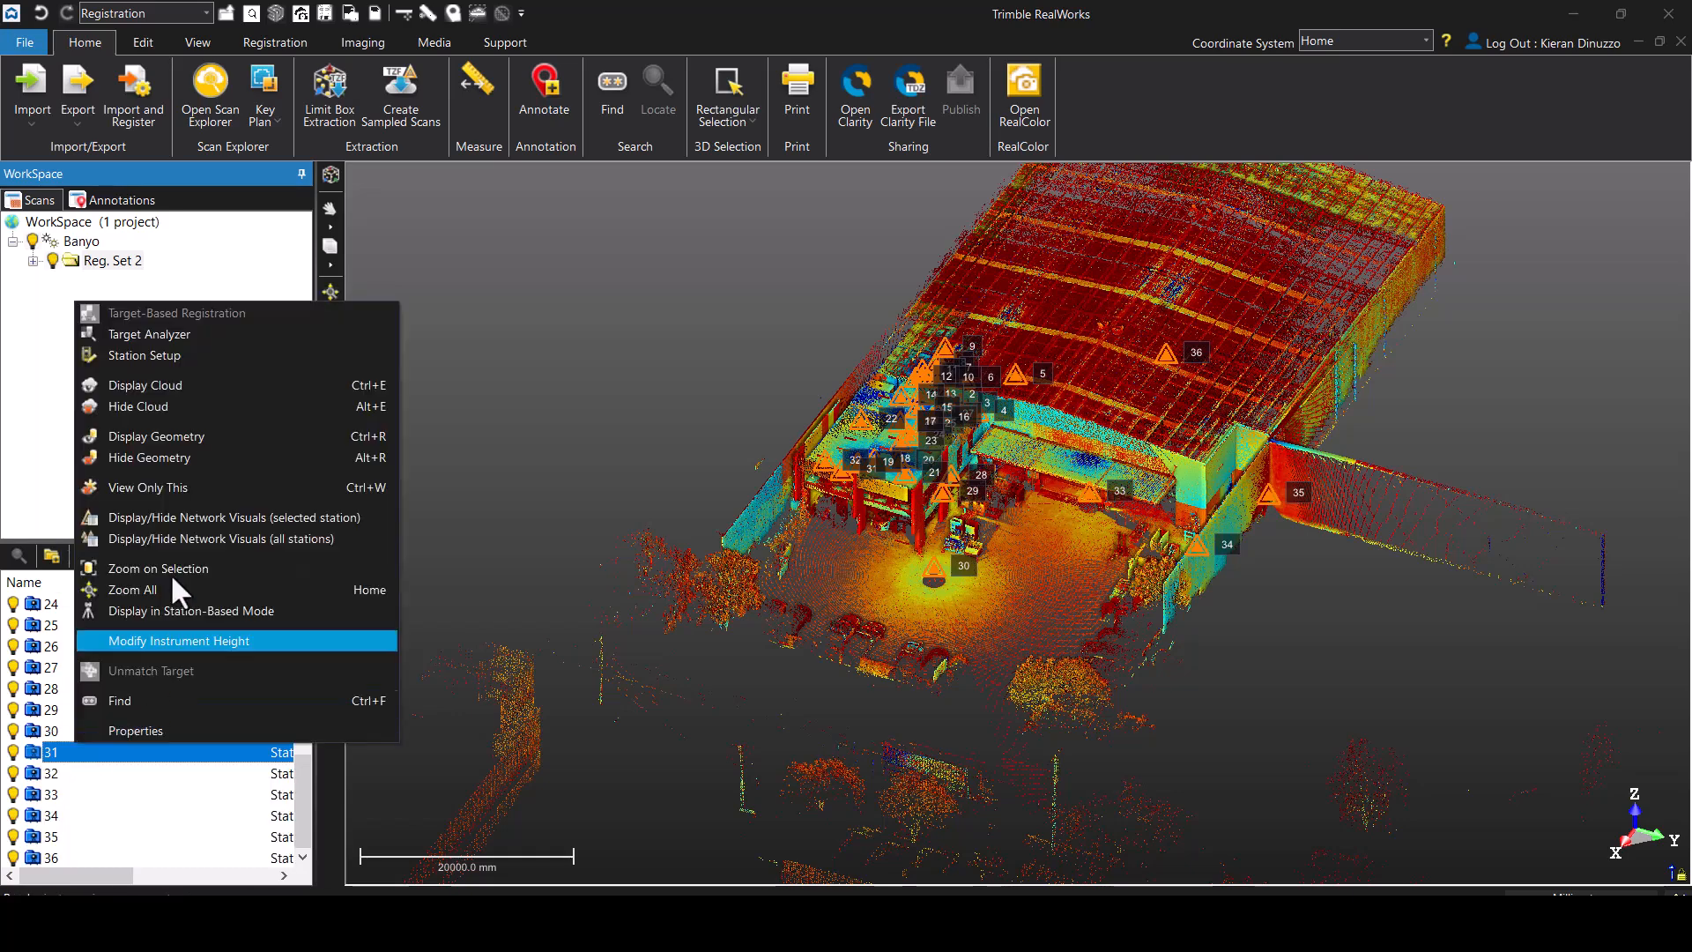
click(176, 480)
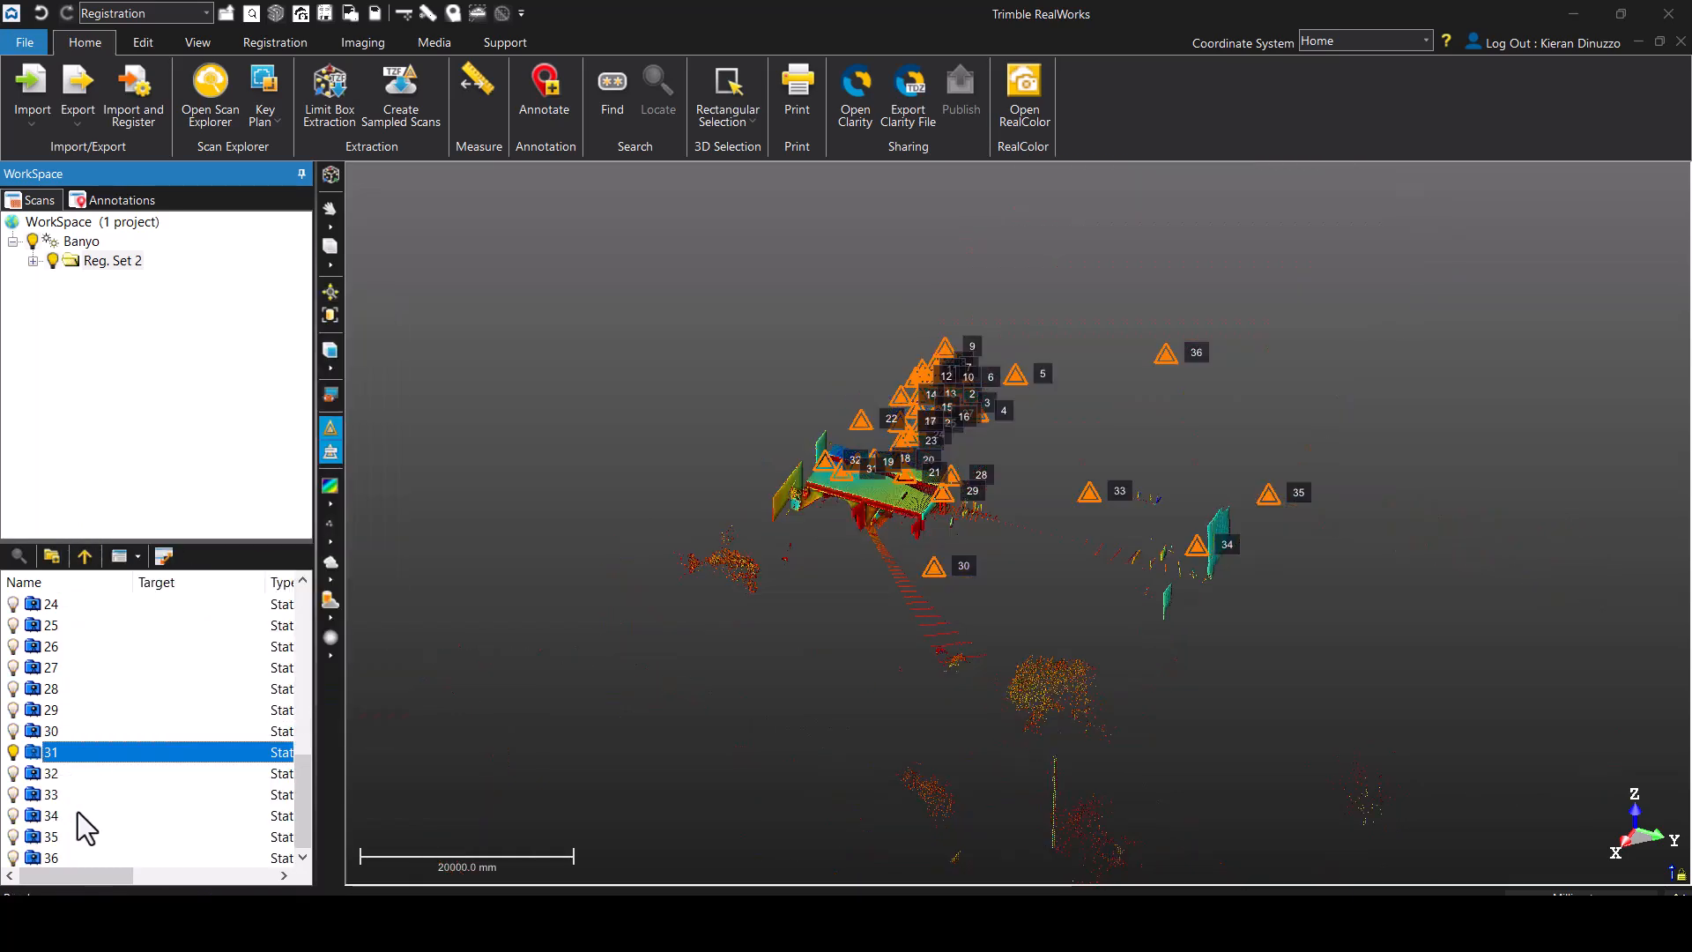
- Toggle the visibility of Reg. Set 2 to display all its stations again, and return the list to the Banyo level
click(51, 261)
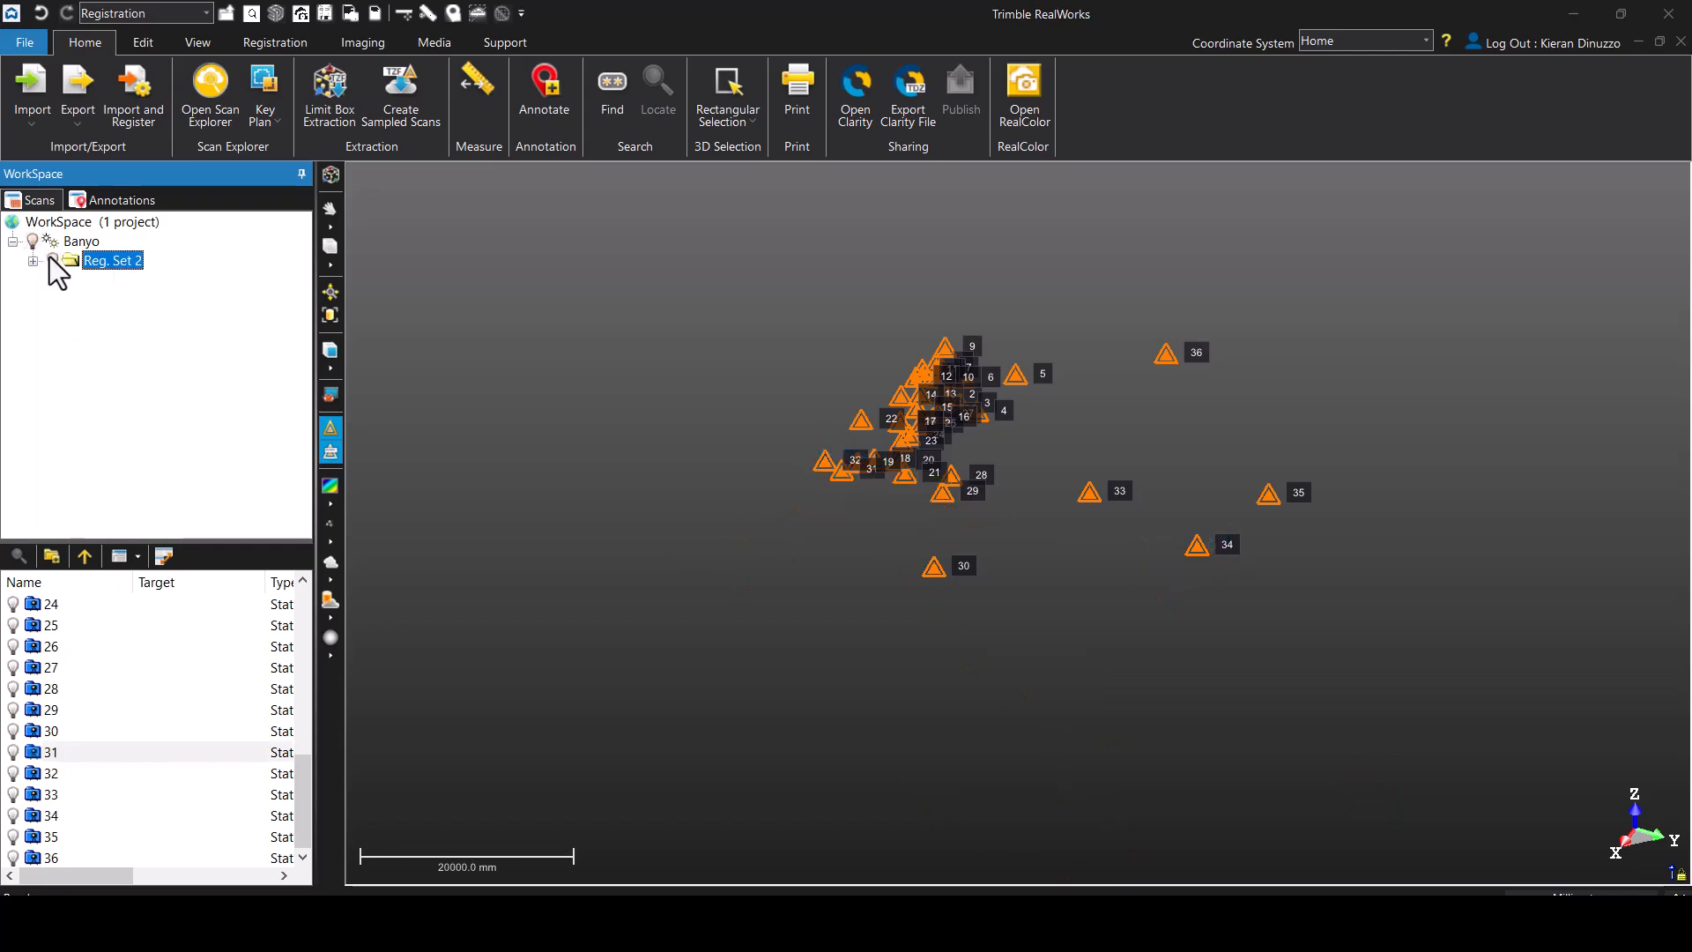
click(52, 261)
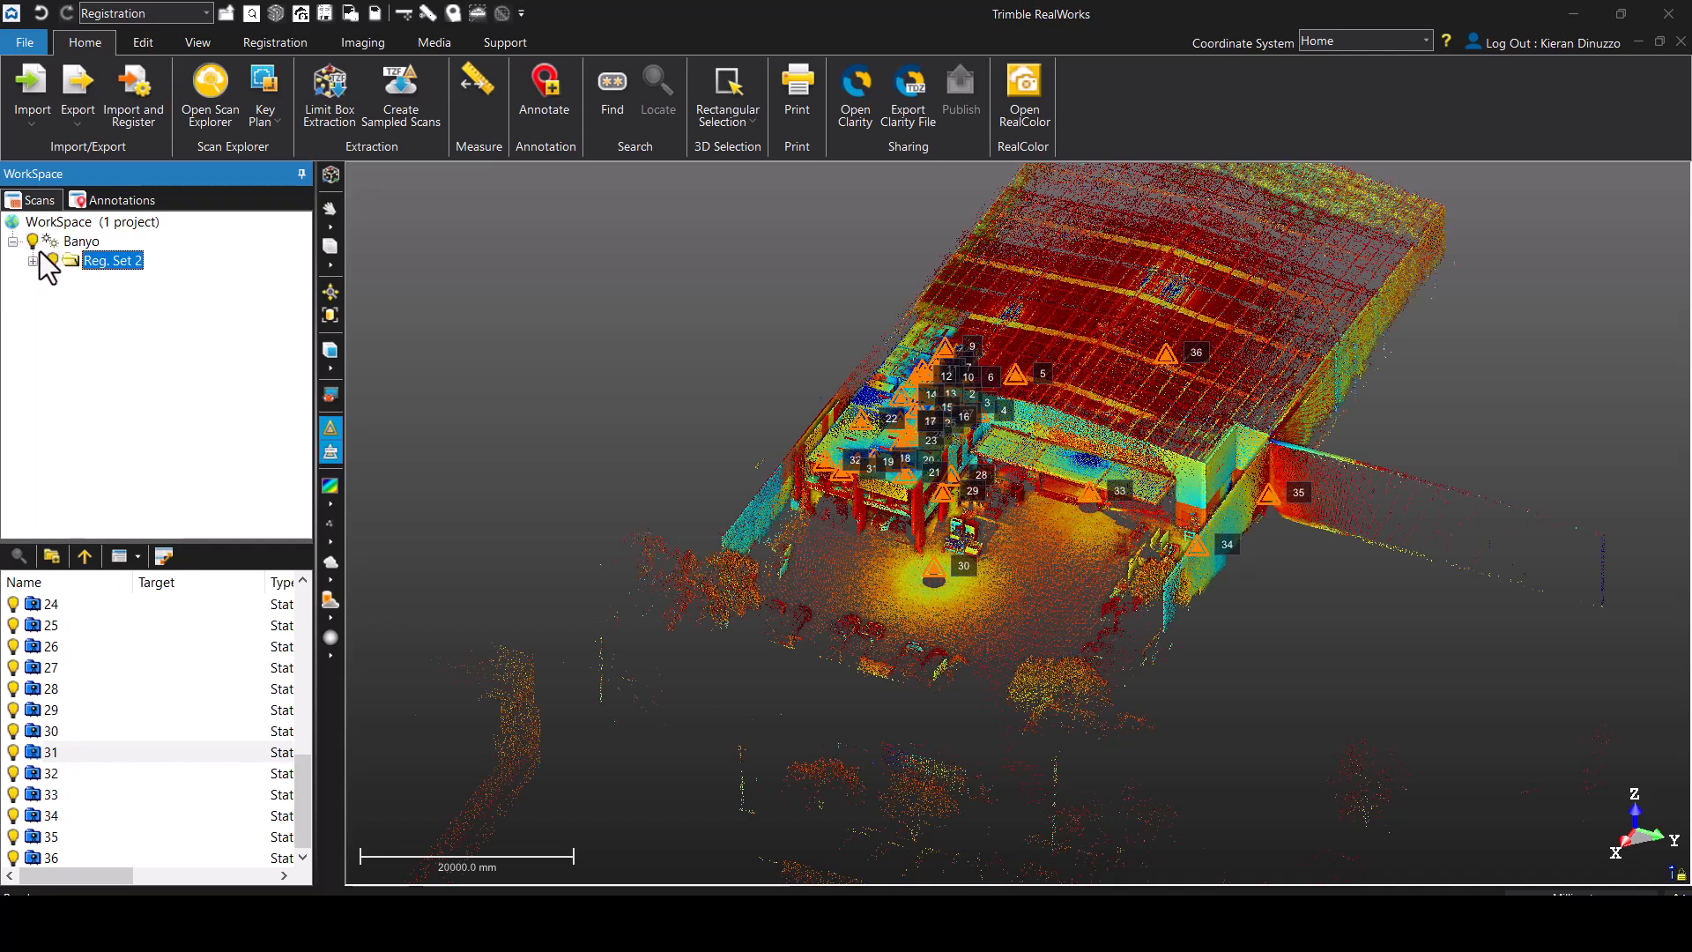
scroll(158, 726, up, 8)
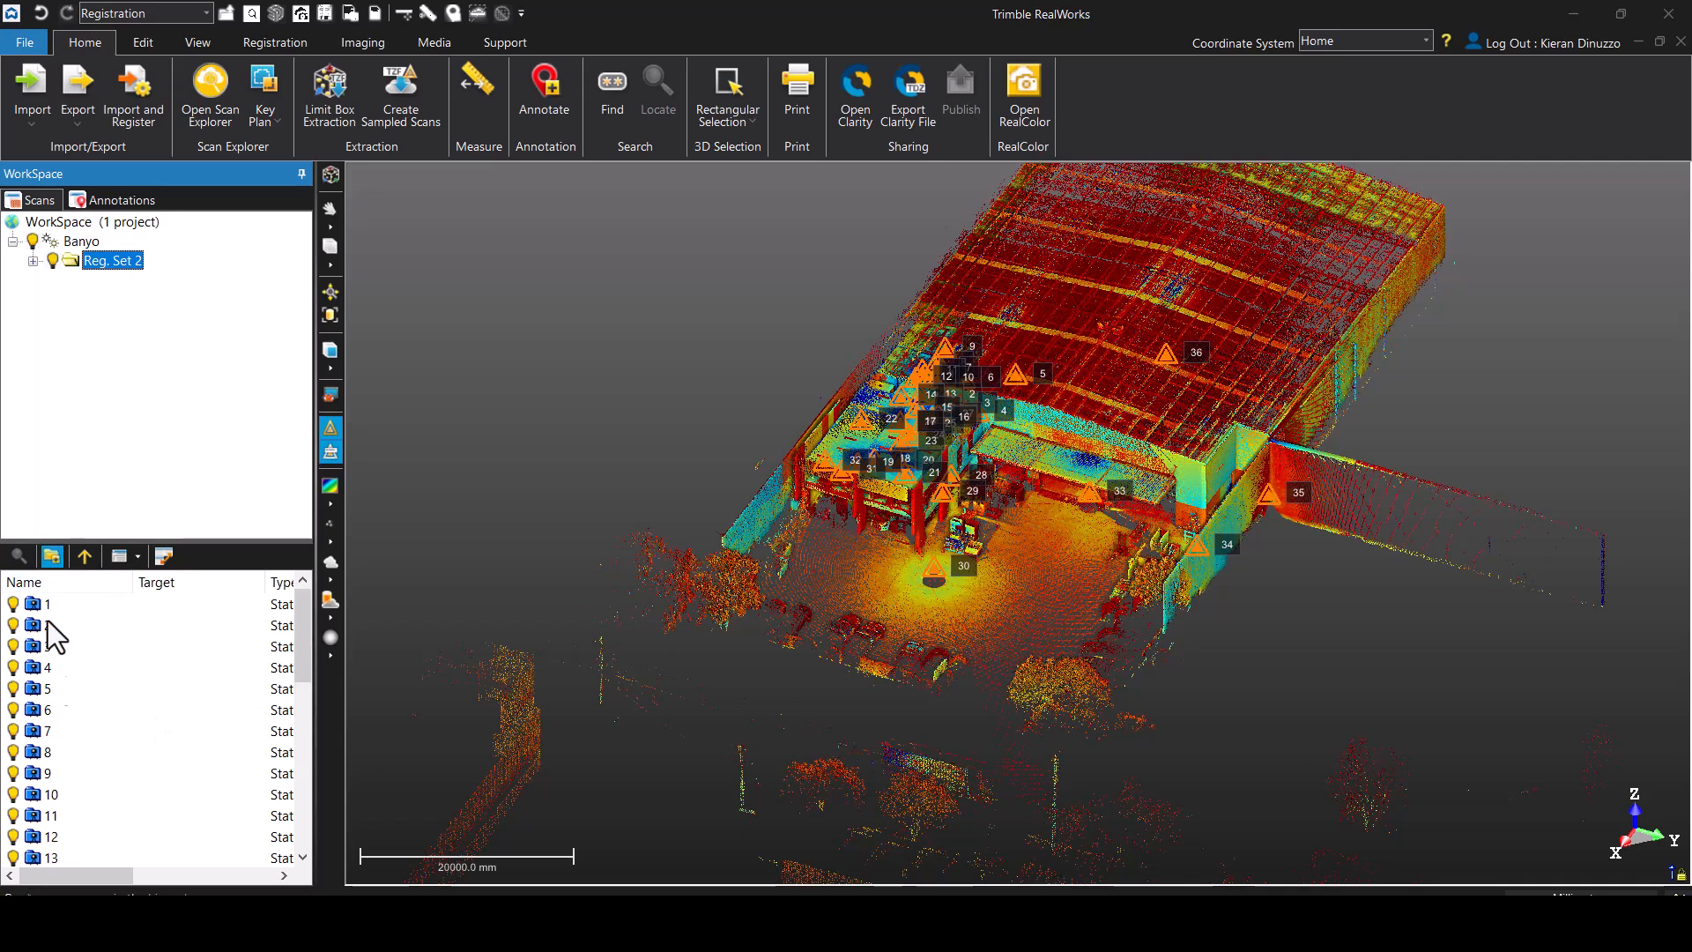
click(85, 555)
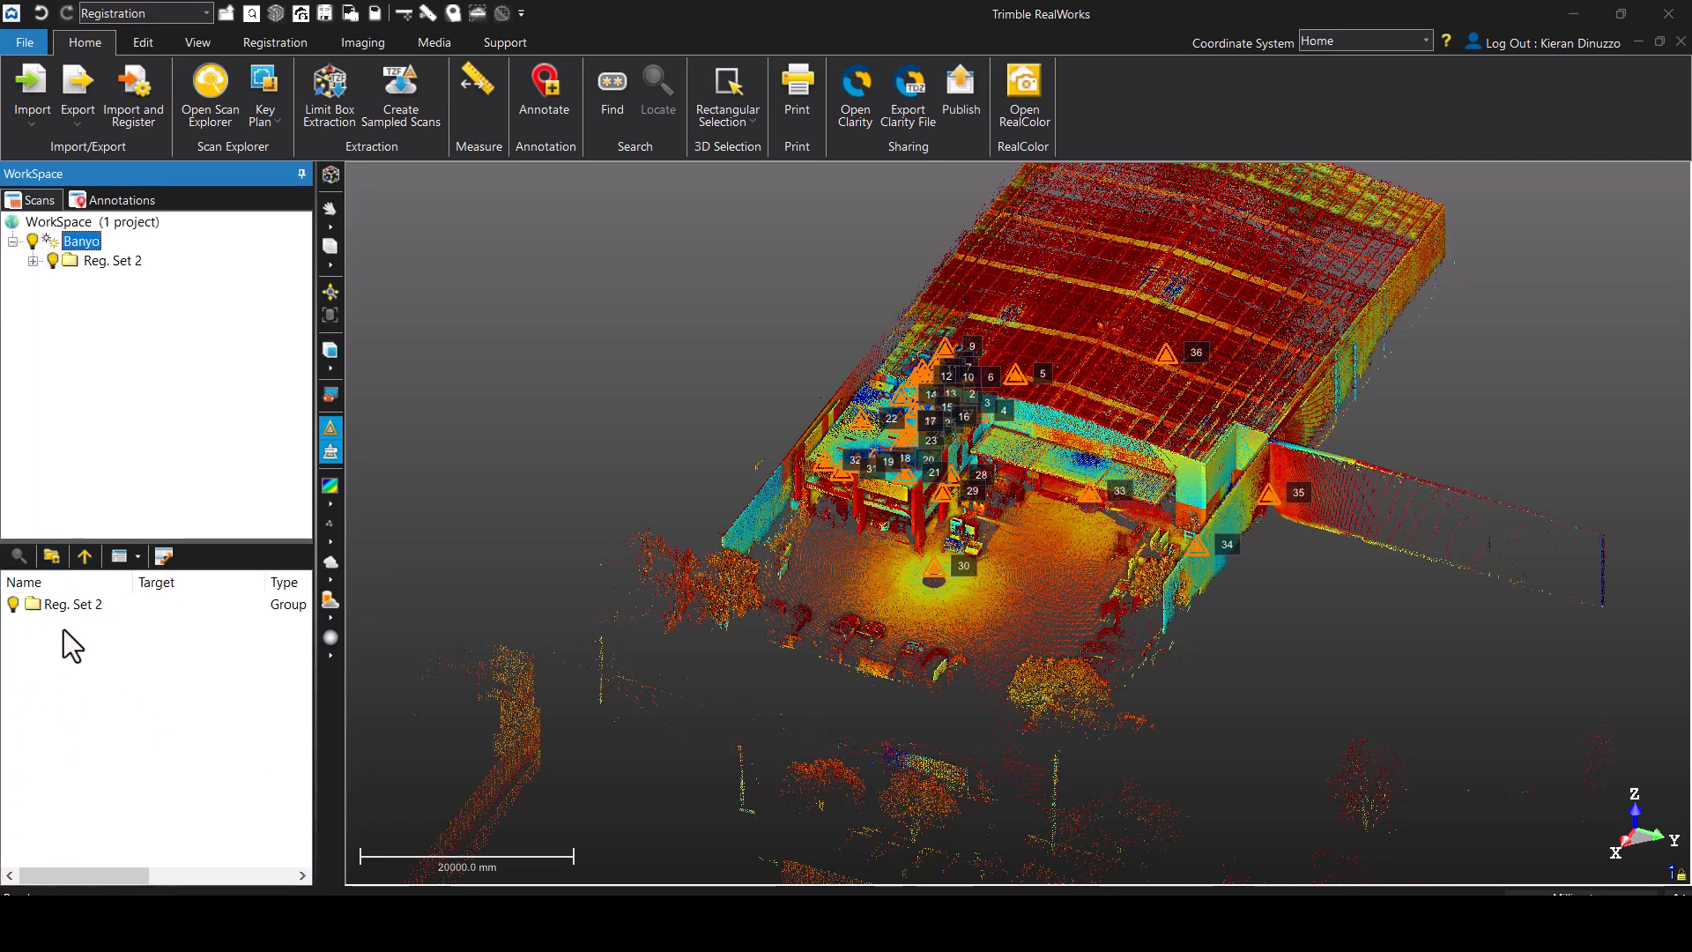
- Examine the building point cloud and its station markers from near and far, and reopen Reg. Set 2 to browse its stations
scroll(1098, 455, up, 4)
middle_drag(939, 432, 997, 556)
double_click(71, 605)
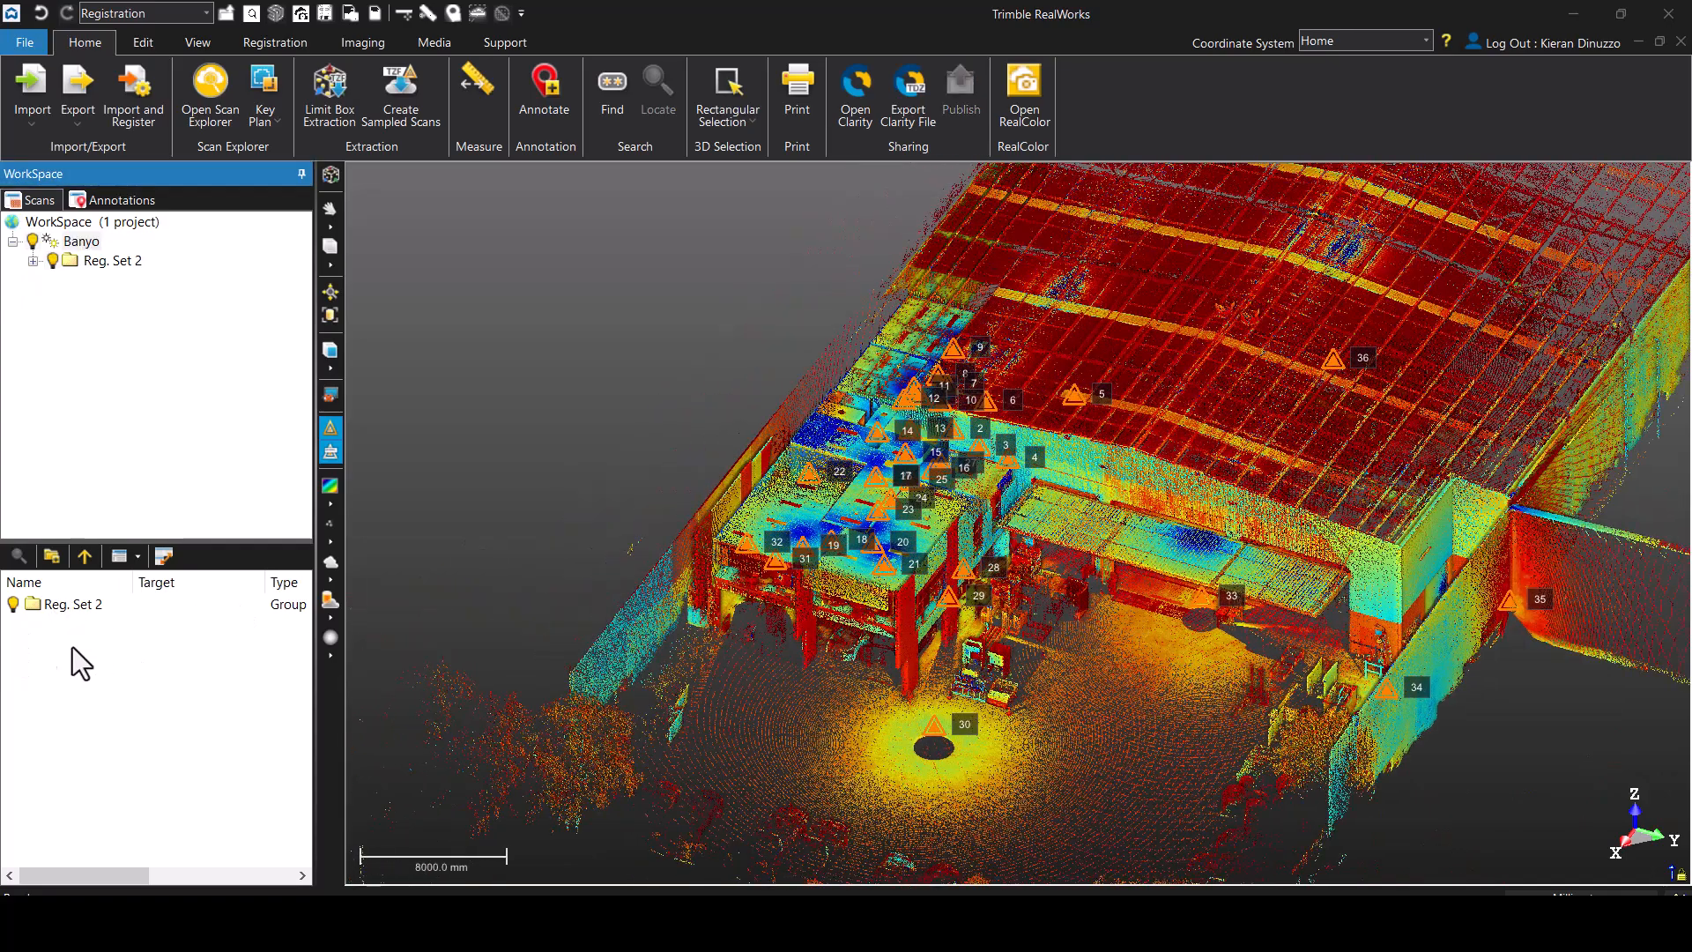
scroll(801, 528, down, 5)
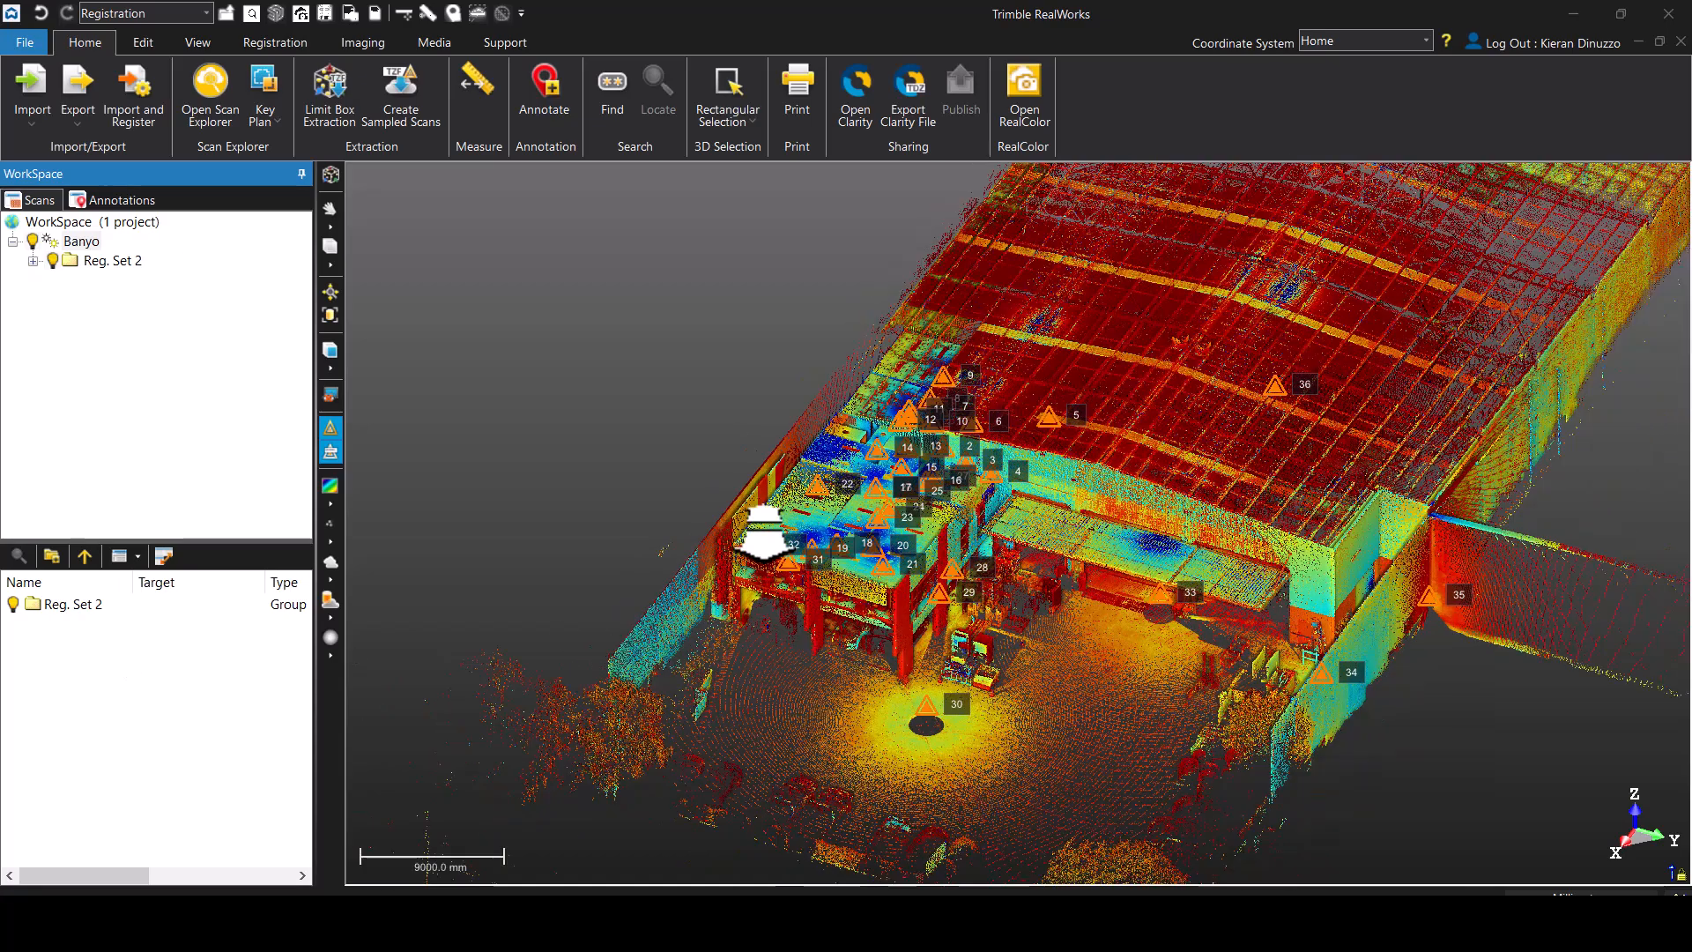
middle_drag(1076, 521, 620, 421)
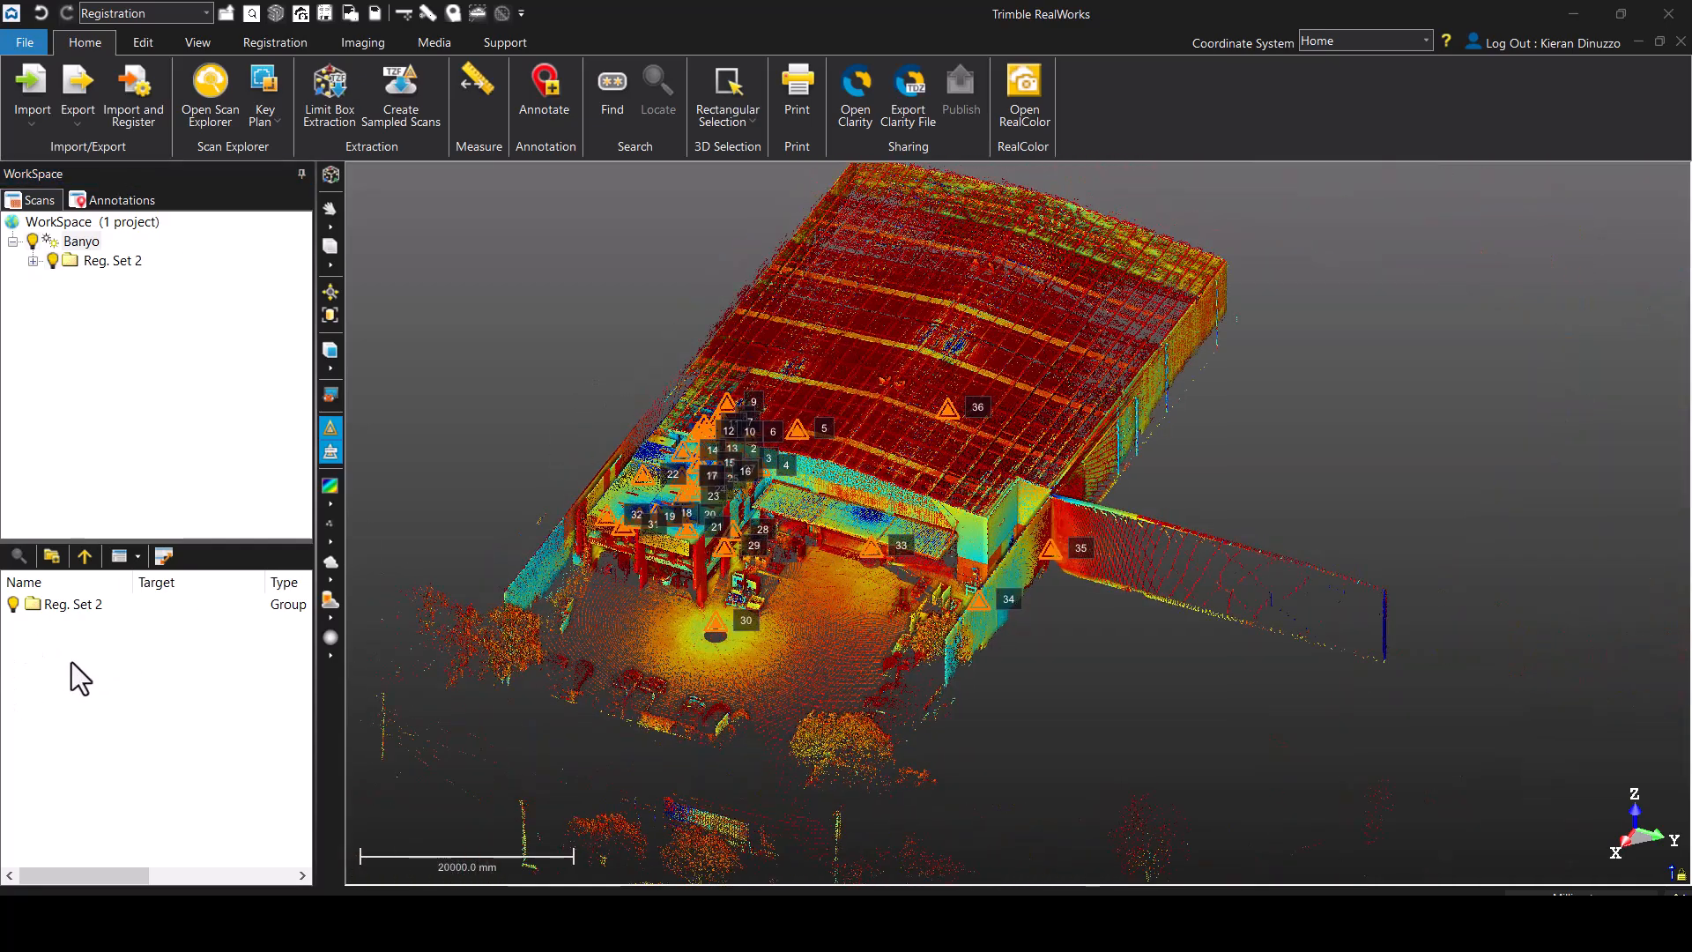
double_click(82, 606)
scroll(98, 636, down, 8)
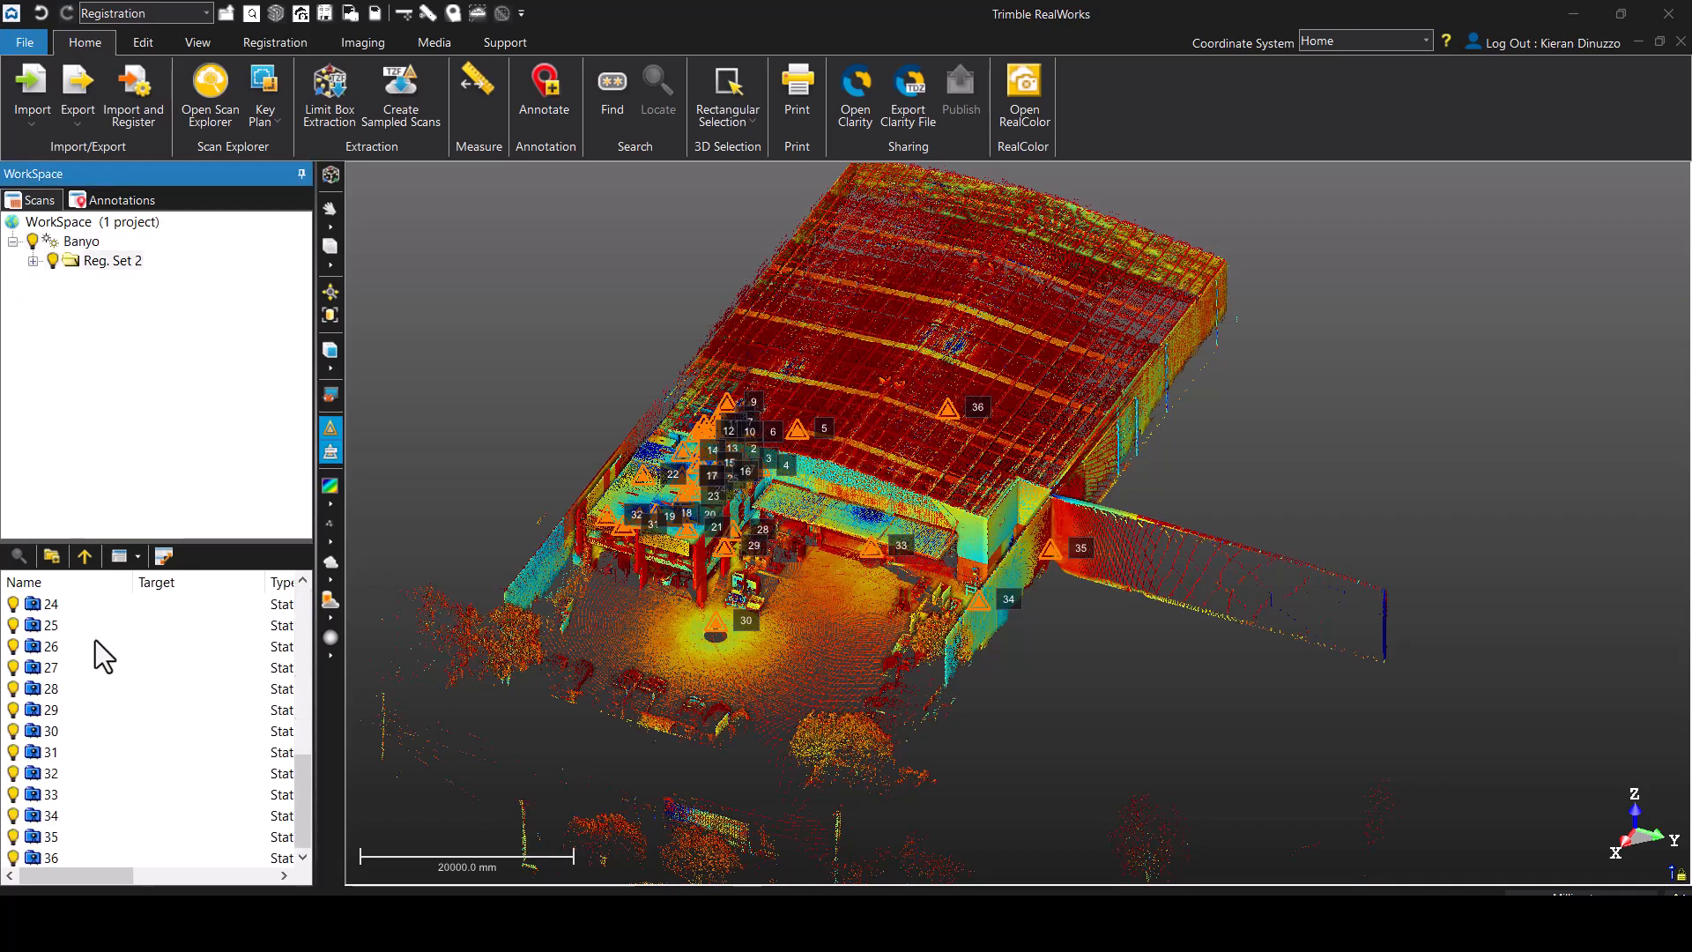
scroll(767, 480, up, 5)
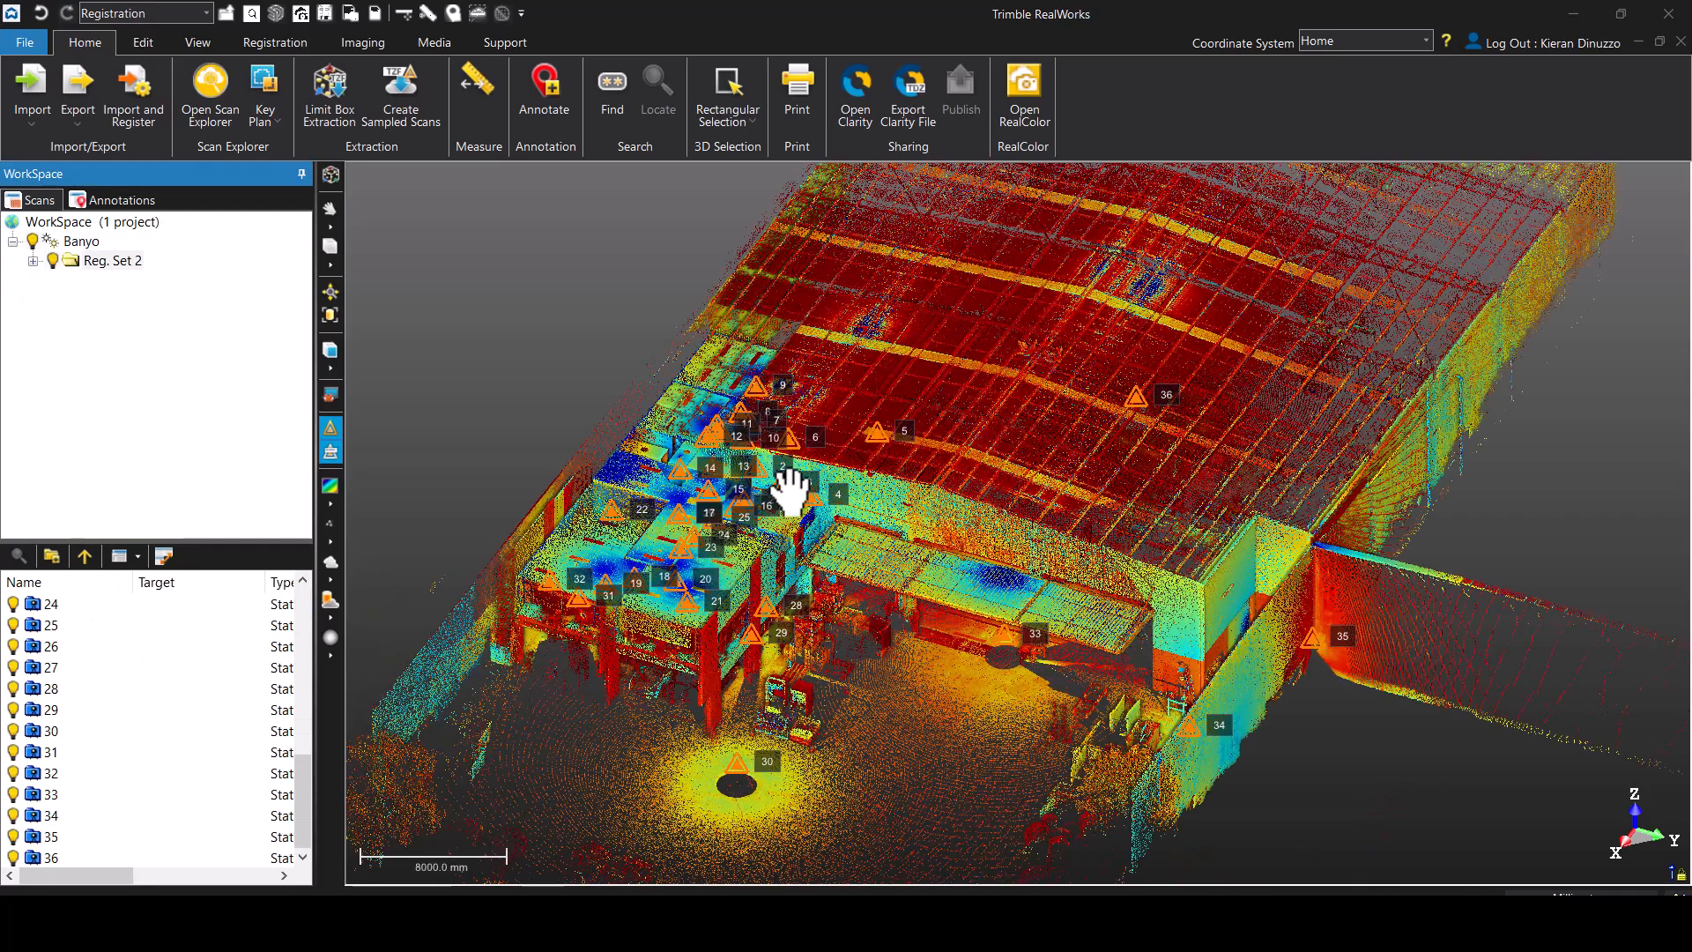
- Hide the station markers in the point cloud and show them again
middle_drag(772, 487, 873, 539)
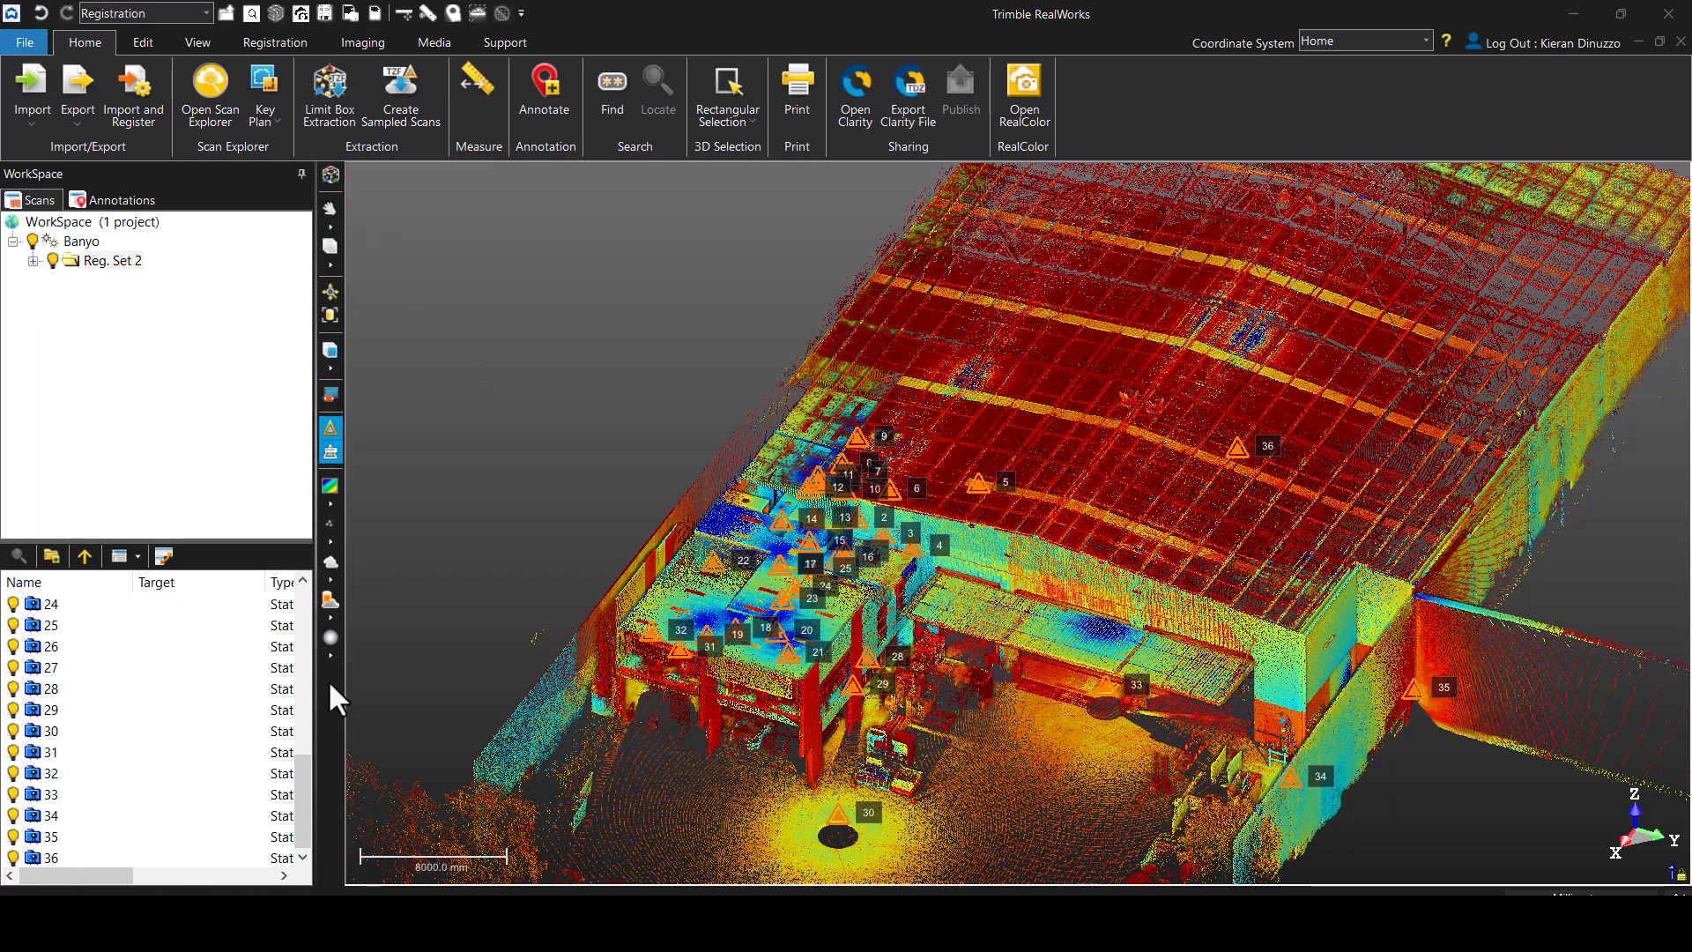
click(195, 42)
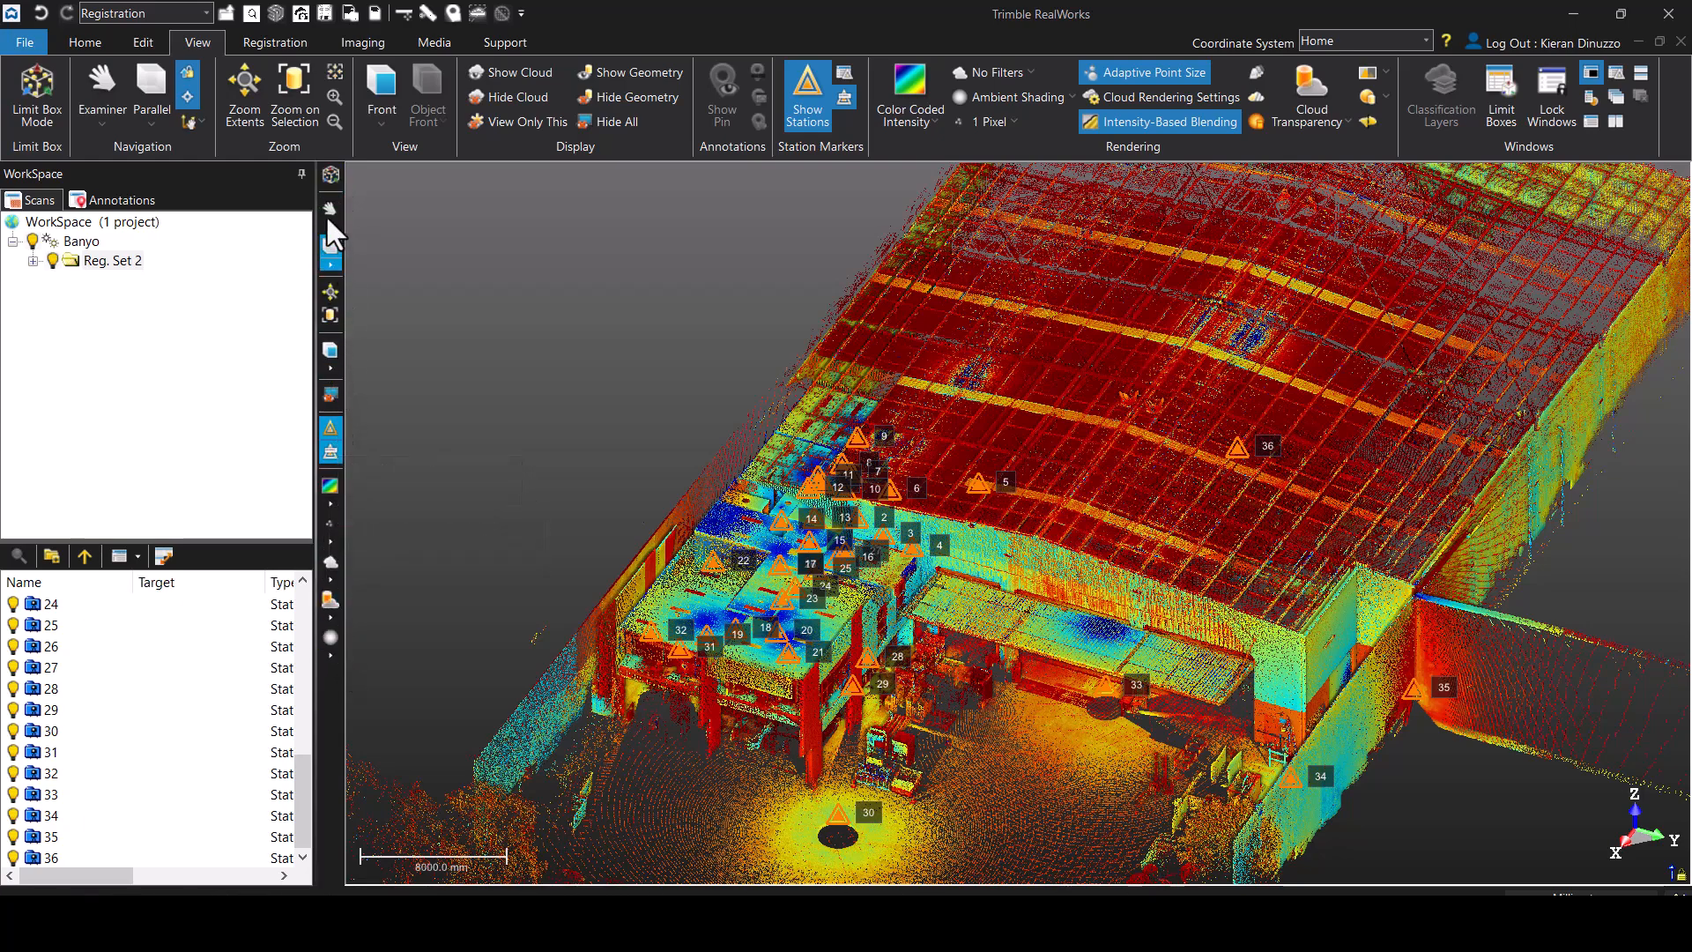
middle_drag(474, 437, 482, 379)
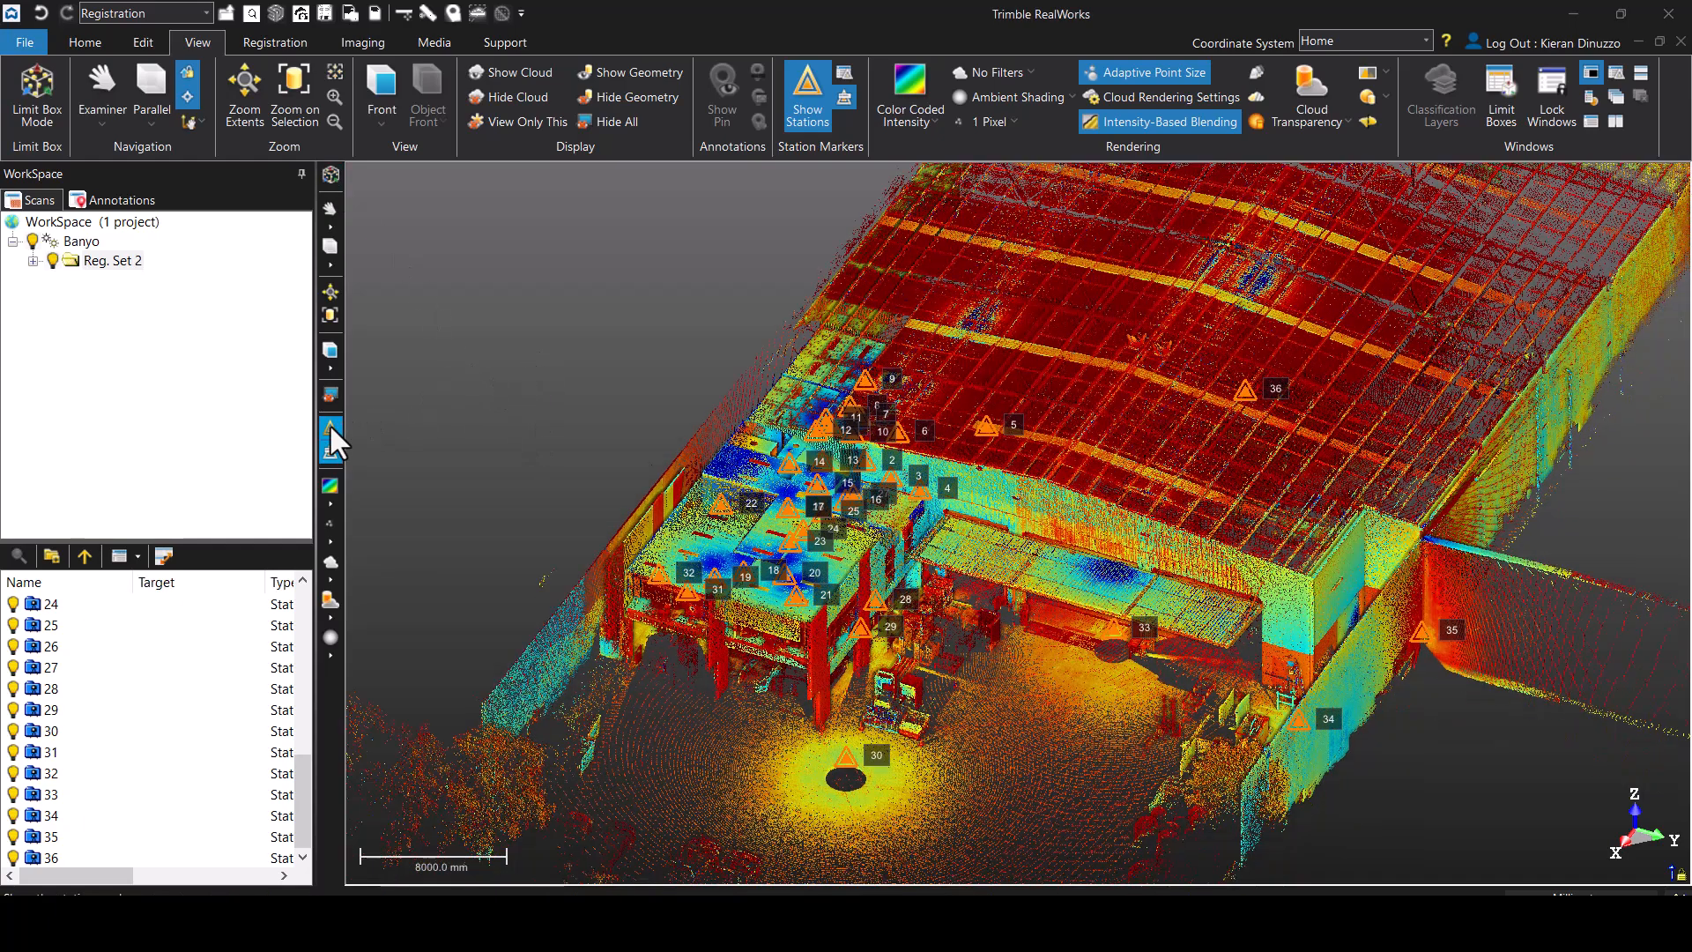
click(330, 425)
click(331, 423)
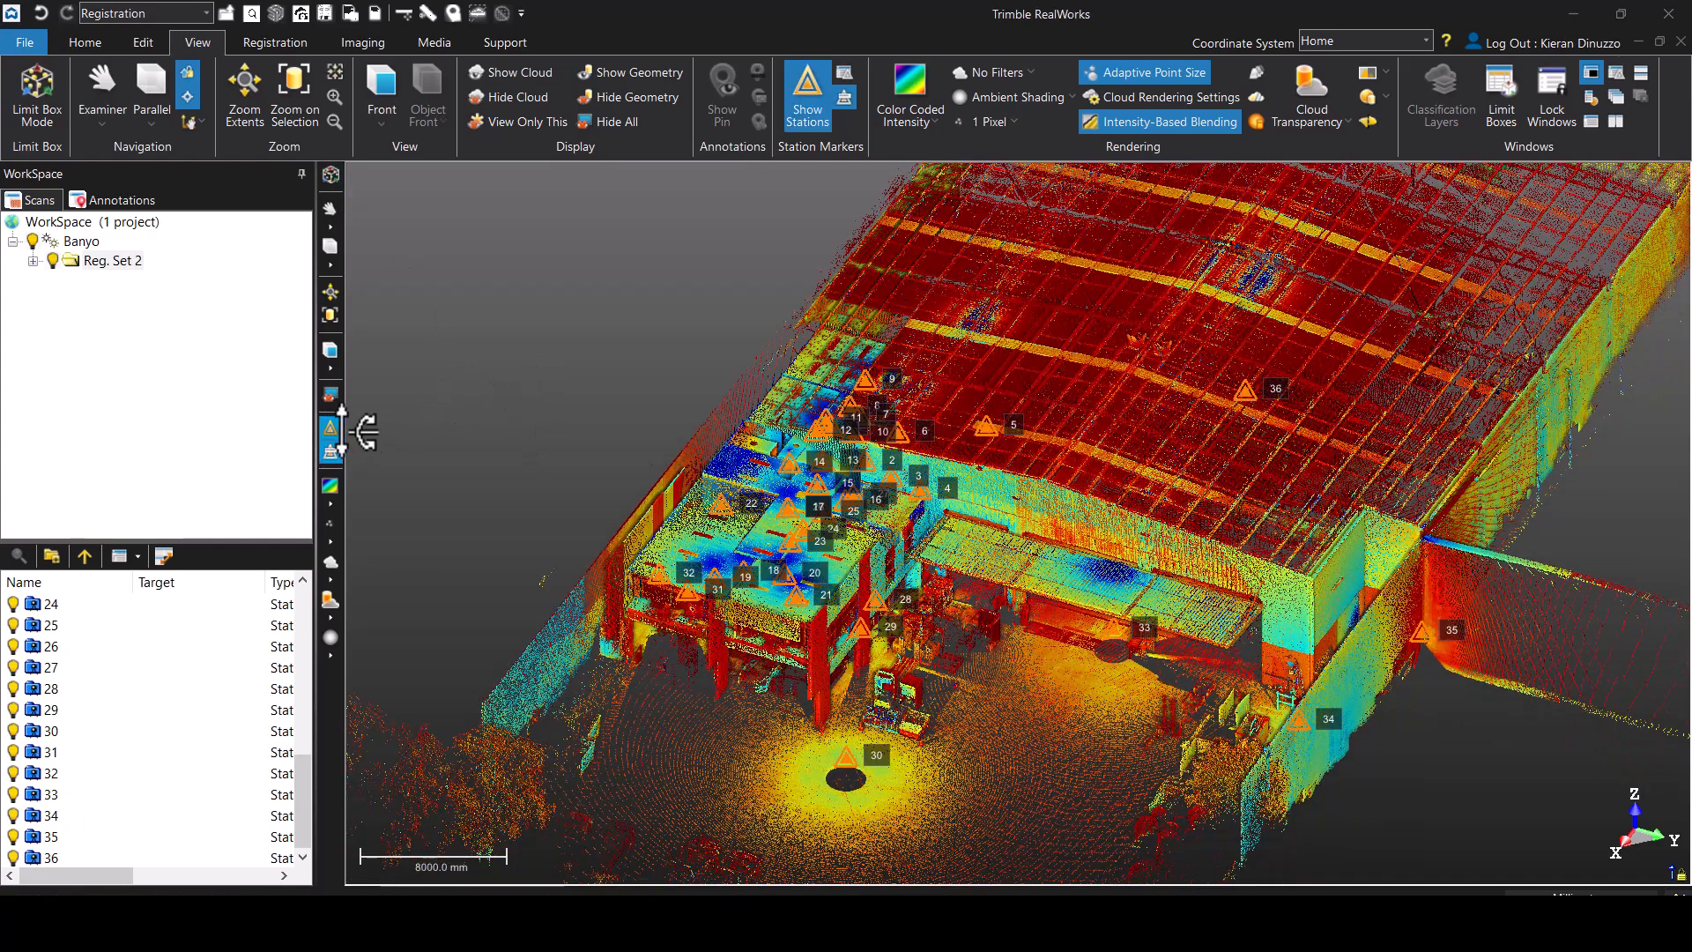
- Render the point cloud in Grey Scaled Intensity, and switch its color rendering to White
click(331, 504)
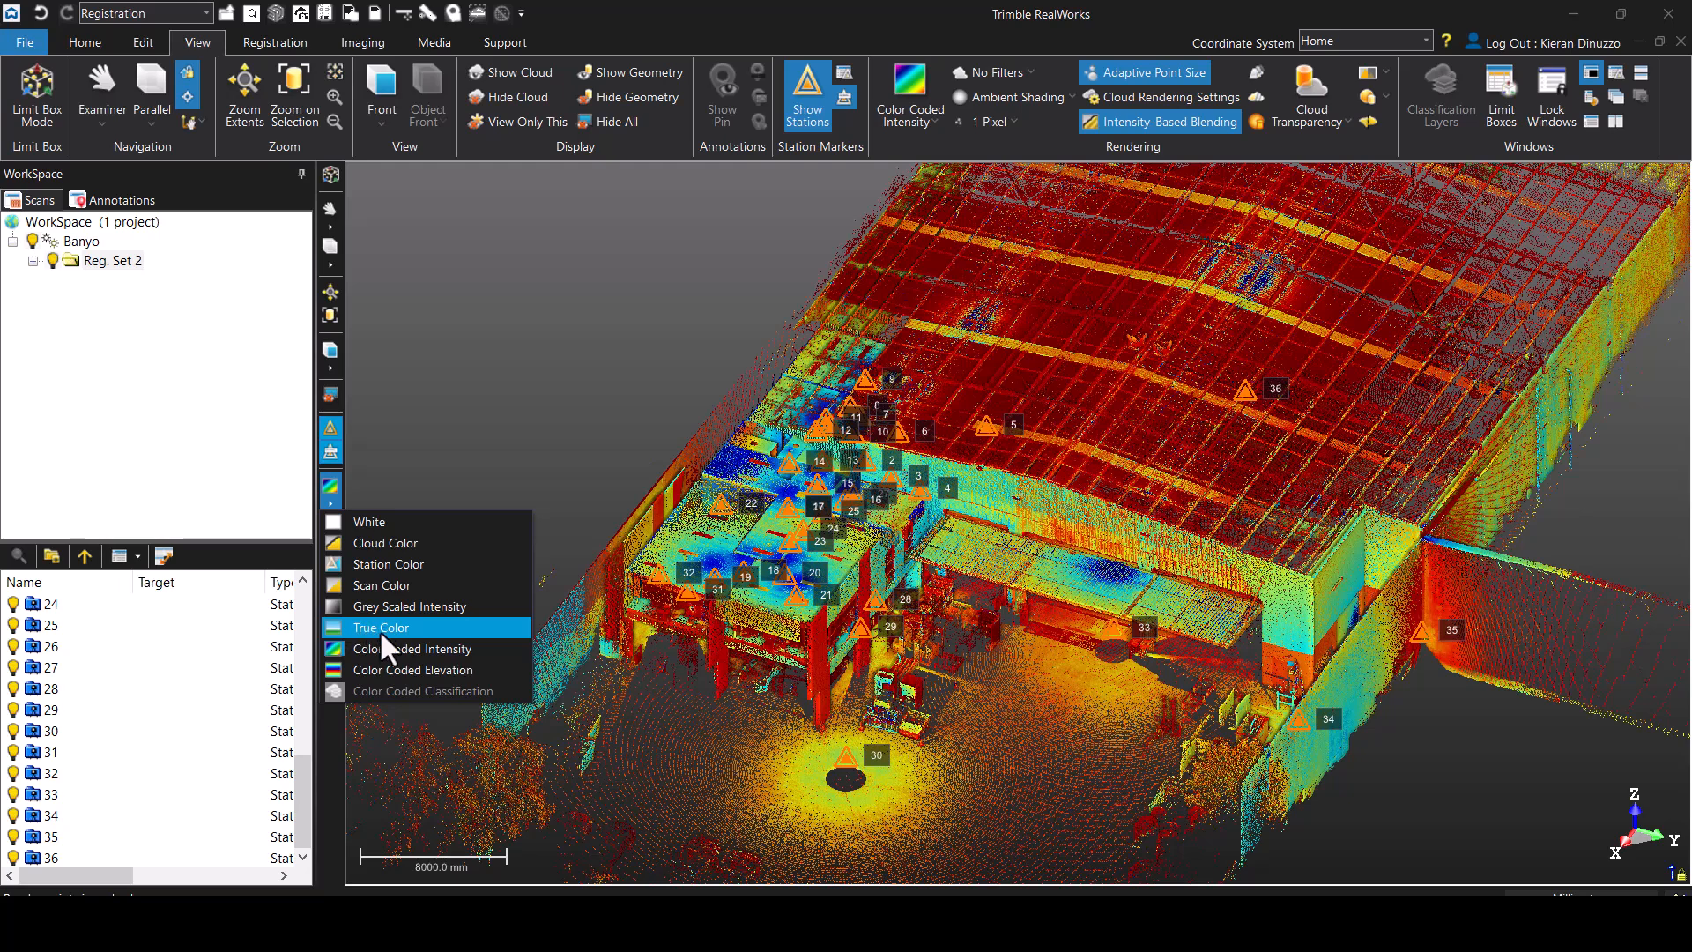
click(398, 608)
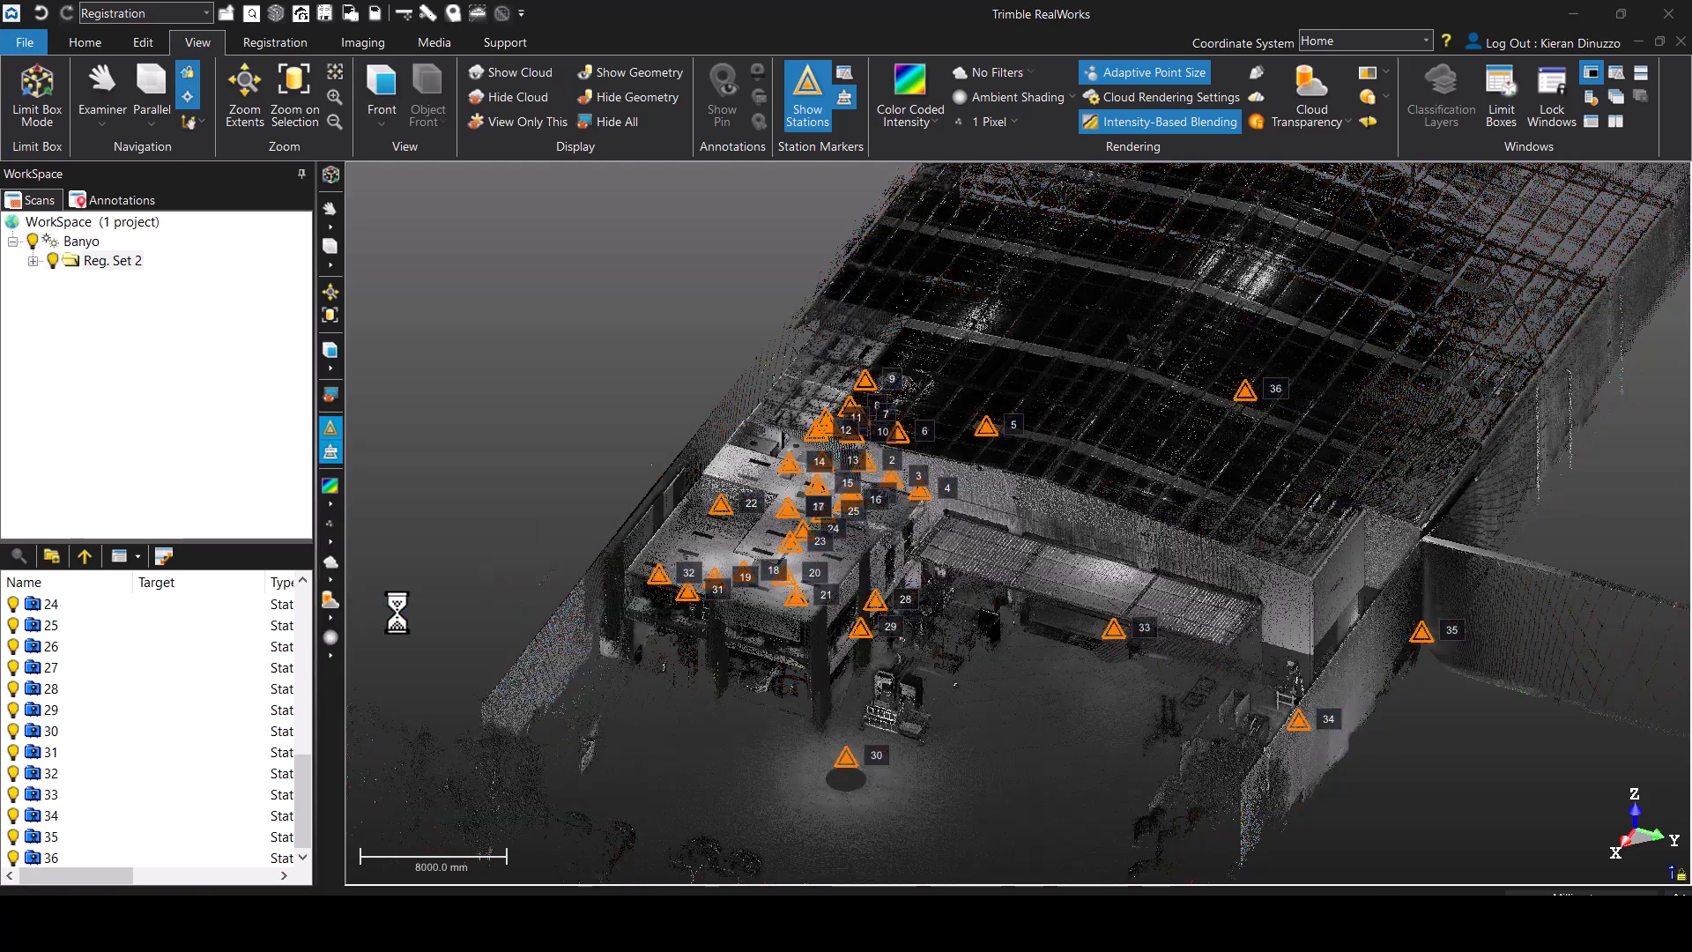
click(330, 504)
click(388, 522)
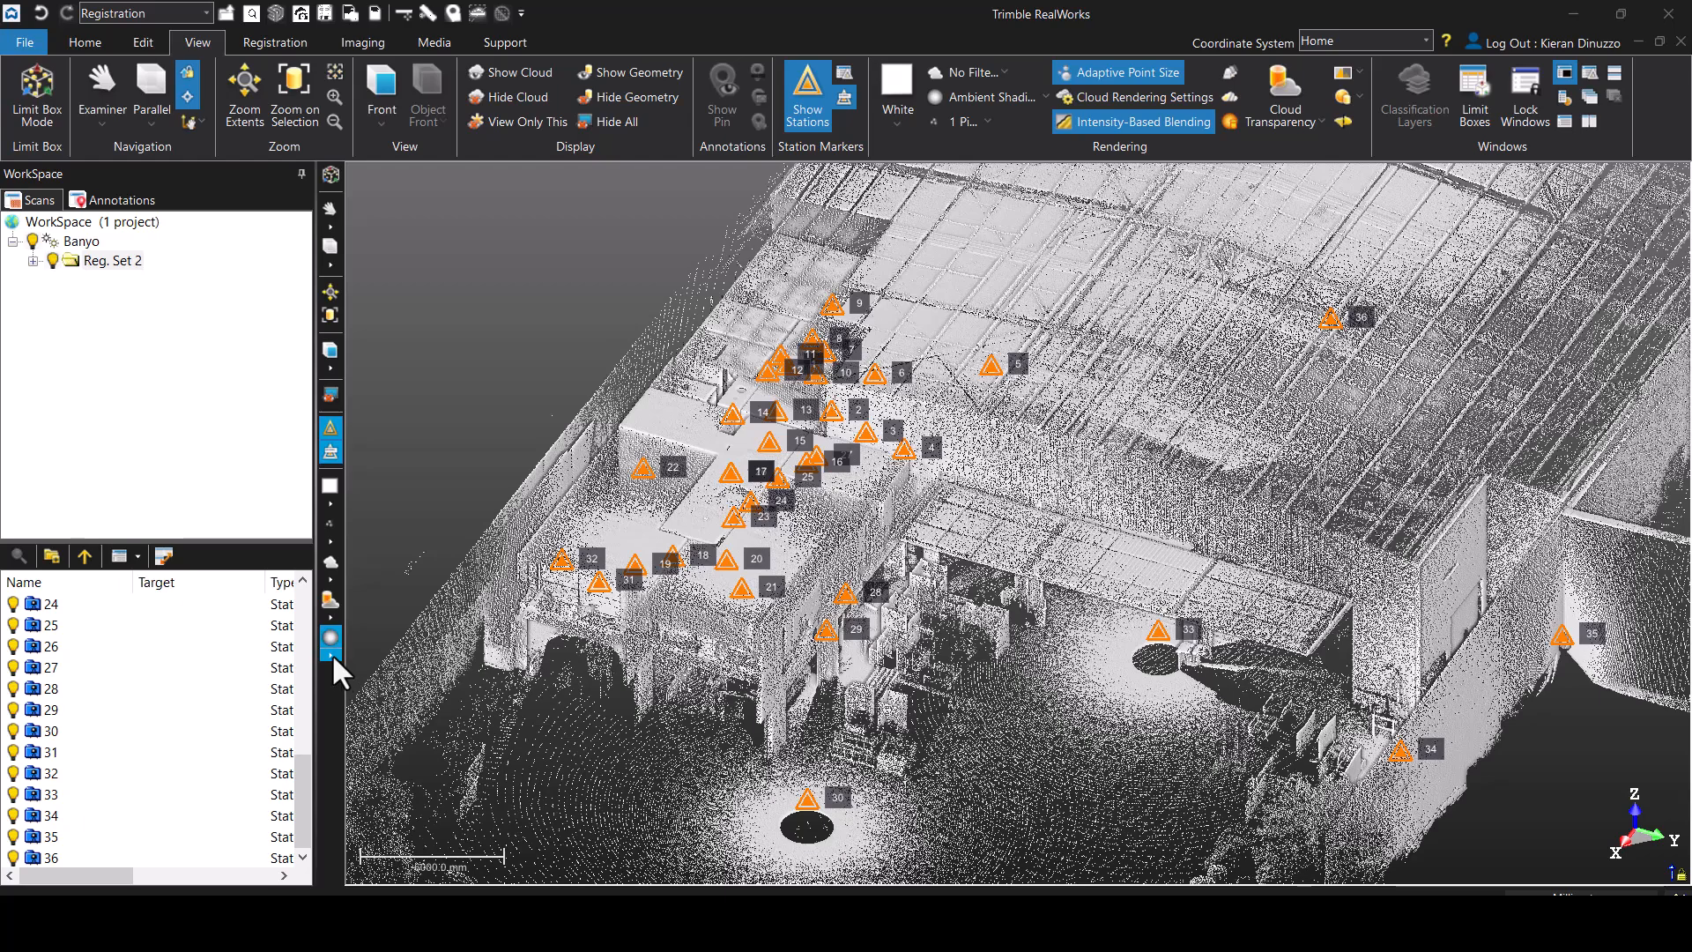
- Display the cloud with No Shading and switch it back to Ambient Shading
click(330, 655)
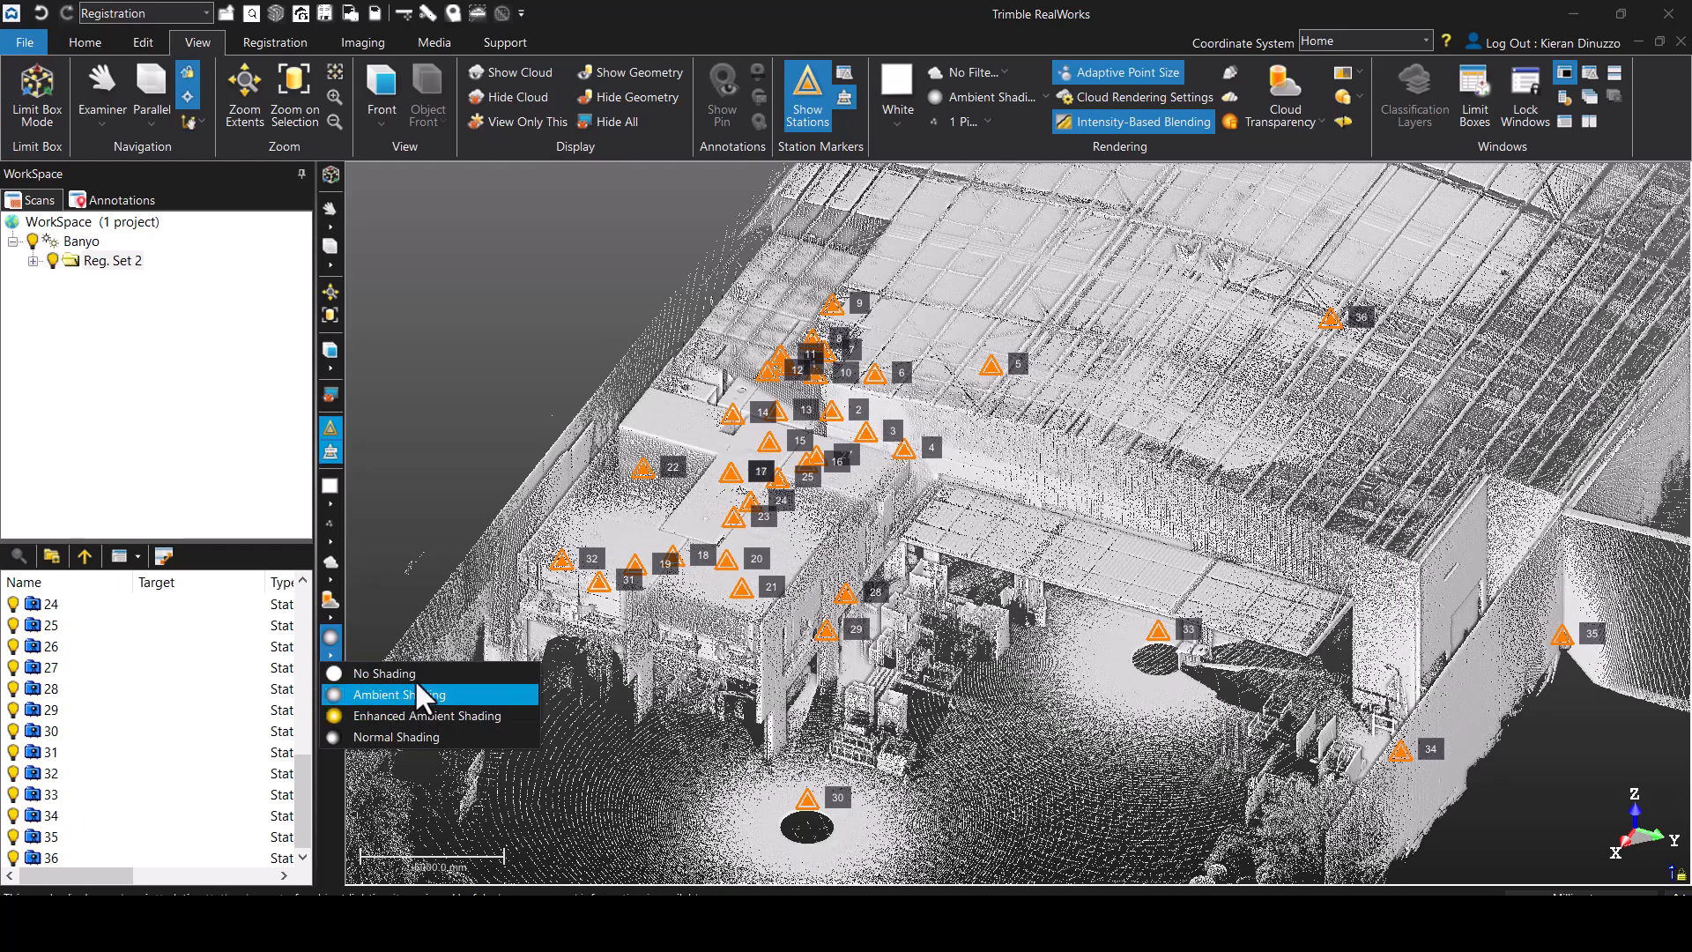
click(414, 674)
click(332, 656)
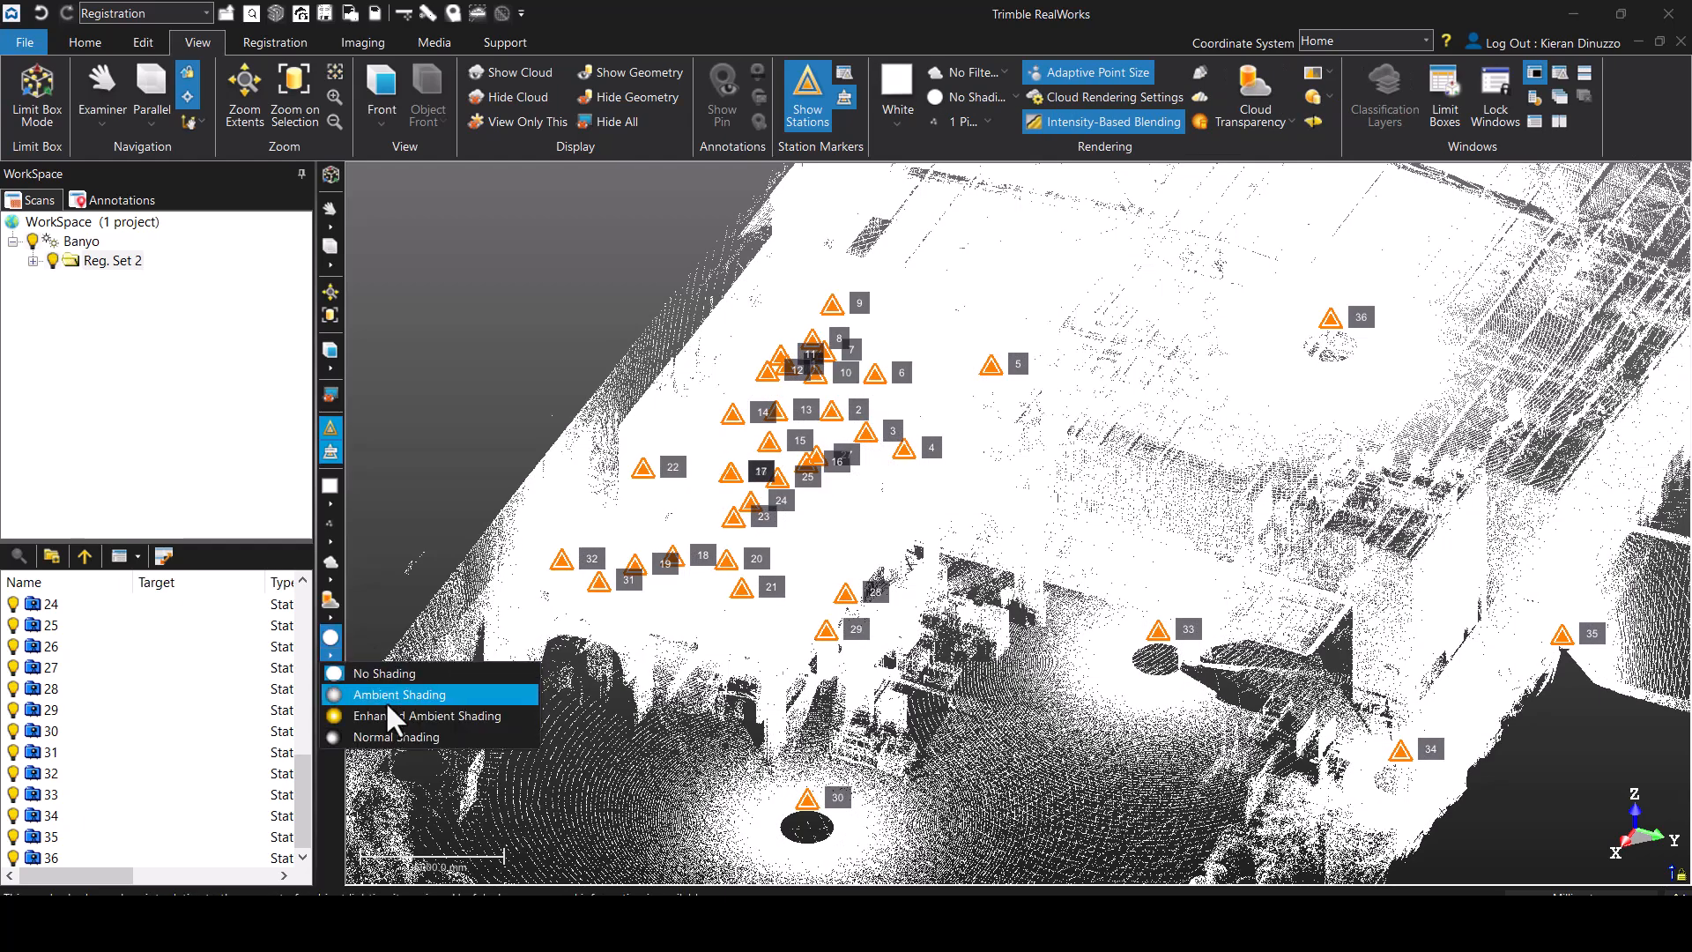
click(387, 696)
- Switch the navigation mode from Examiner to Station-Based
scroll(887, 468, down, 2)
middle_drag(912, 448, 903, 540)
mouse_move(911, 561)
mouse_down()
mouse_move(908, 536)
mouse_move(908, 551)
mouse_up()
middle_drag(937, 550, 917, 509)
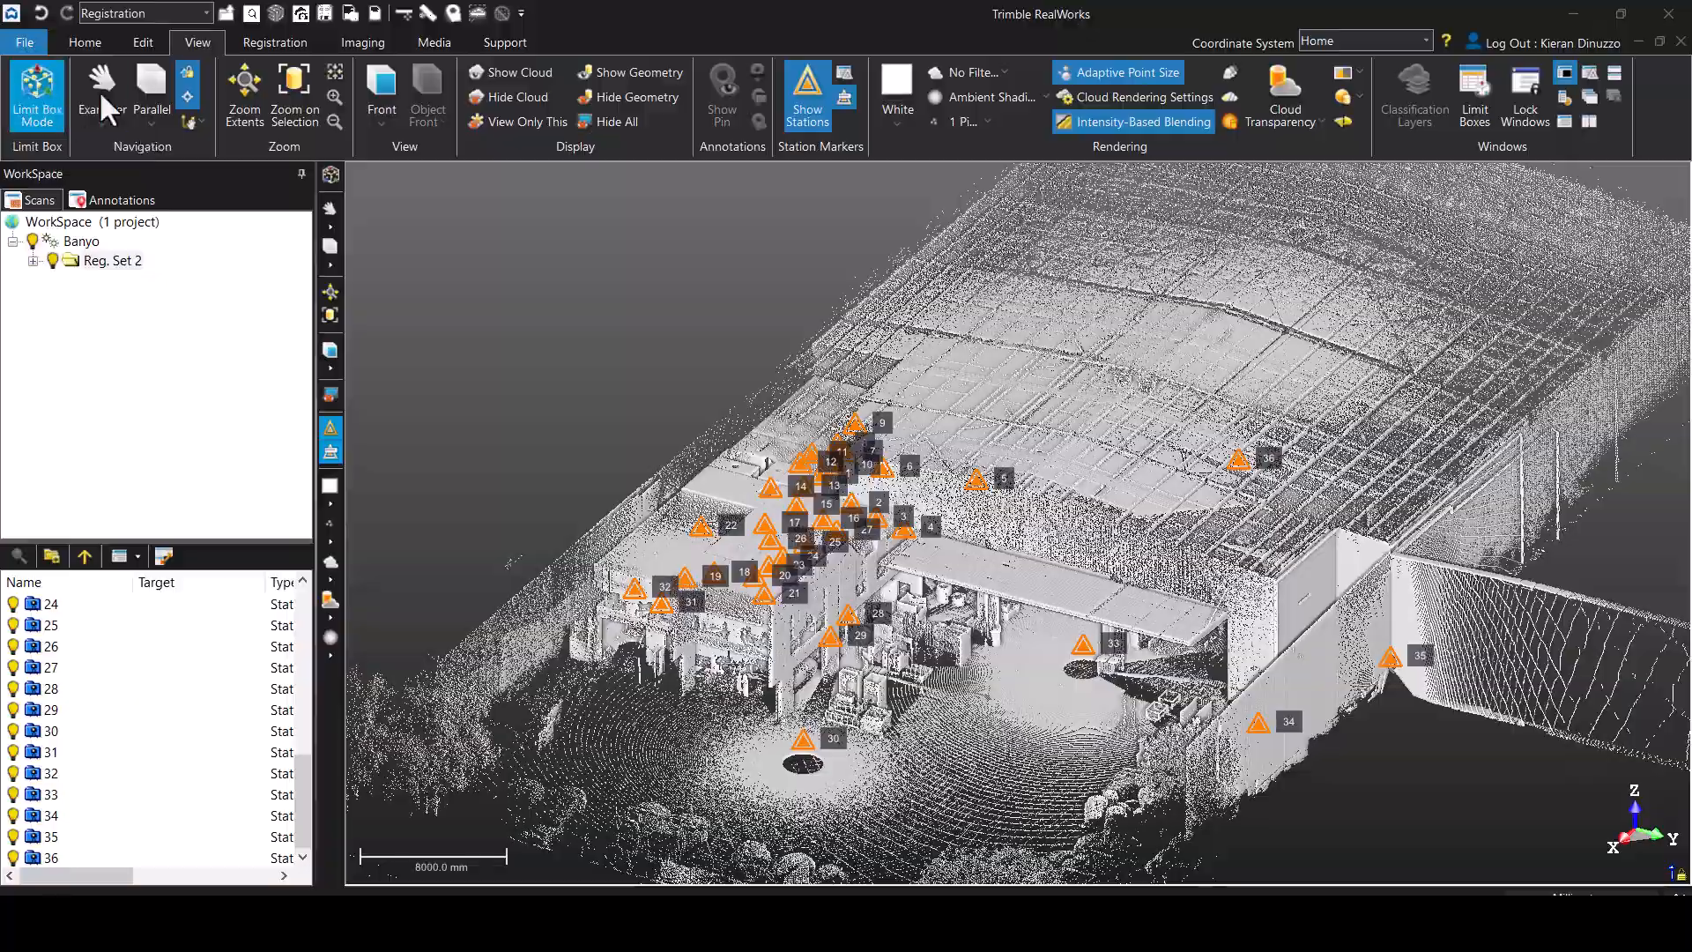
click(332, 221)
click(355, 267)
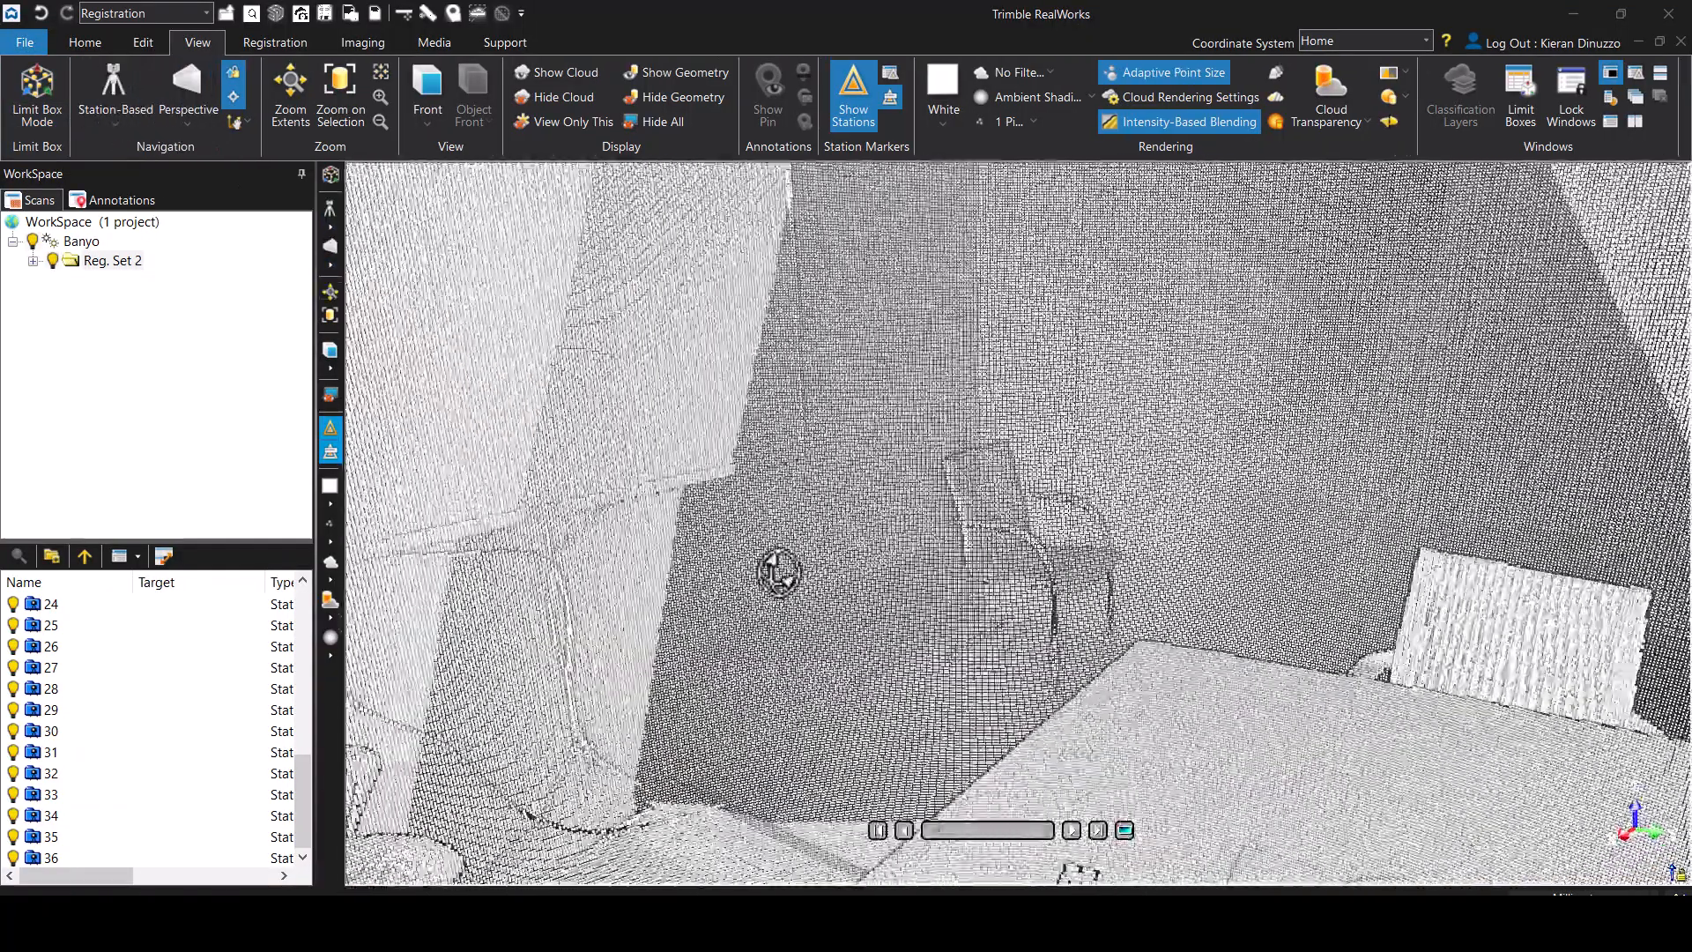
- Display station 32 in Station-Based Mode
scroll(213, 716, up, 8)
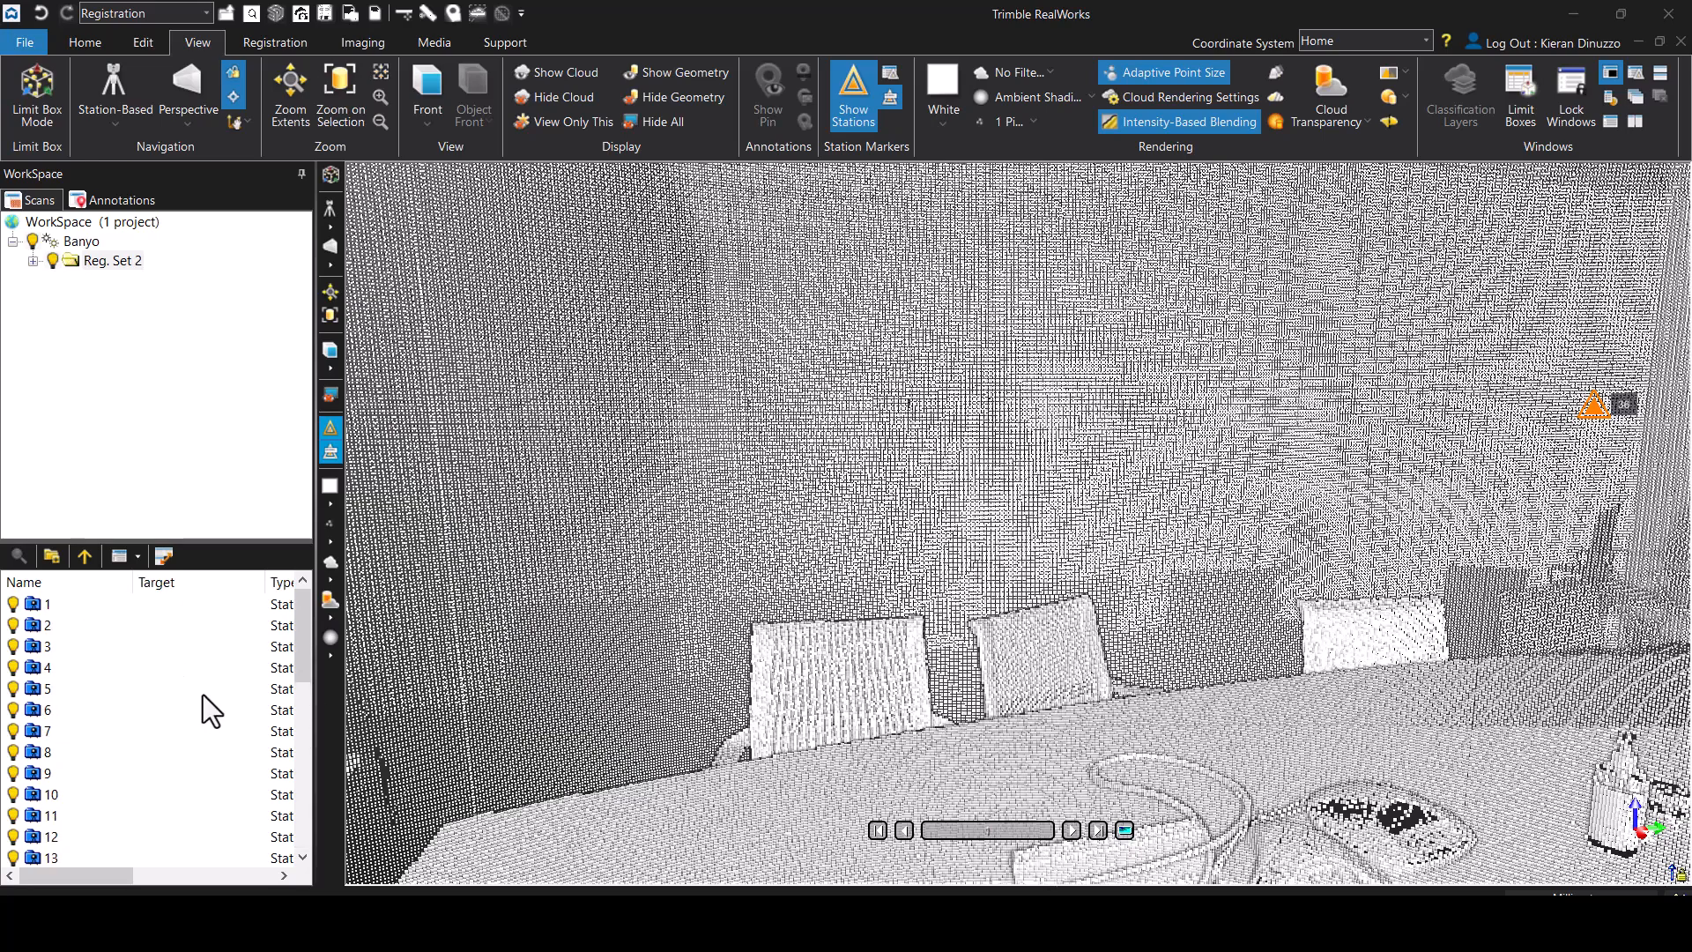
scroll(160, 679, down, 8)
right_click(89, 774)
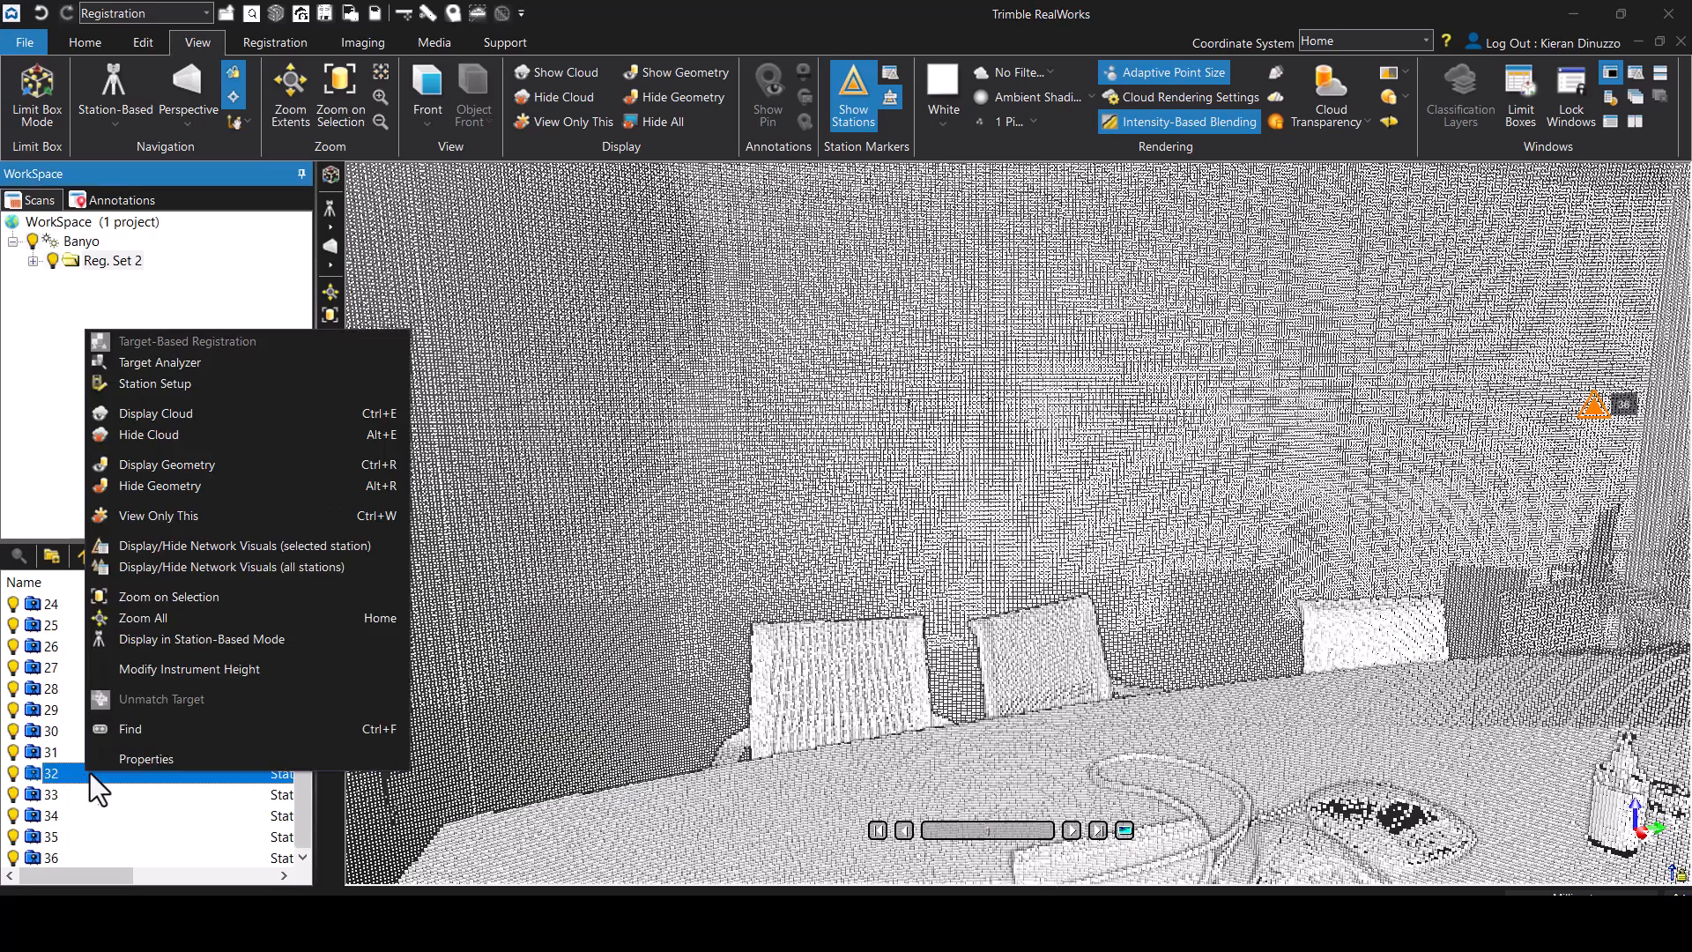
click(173, 638)
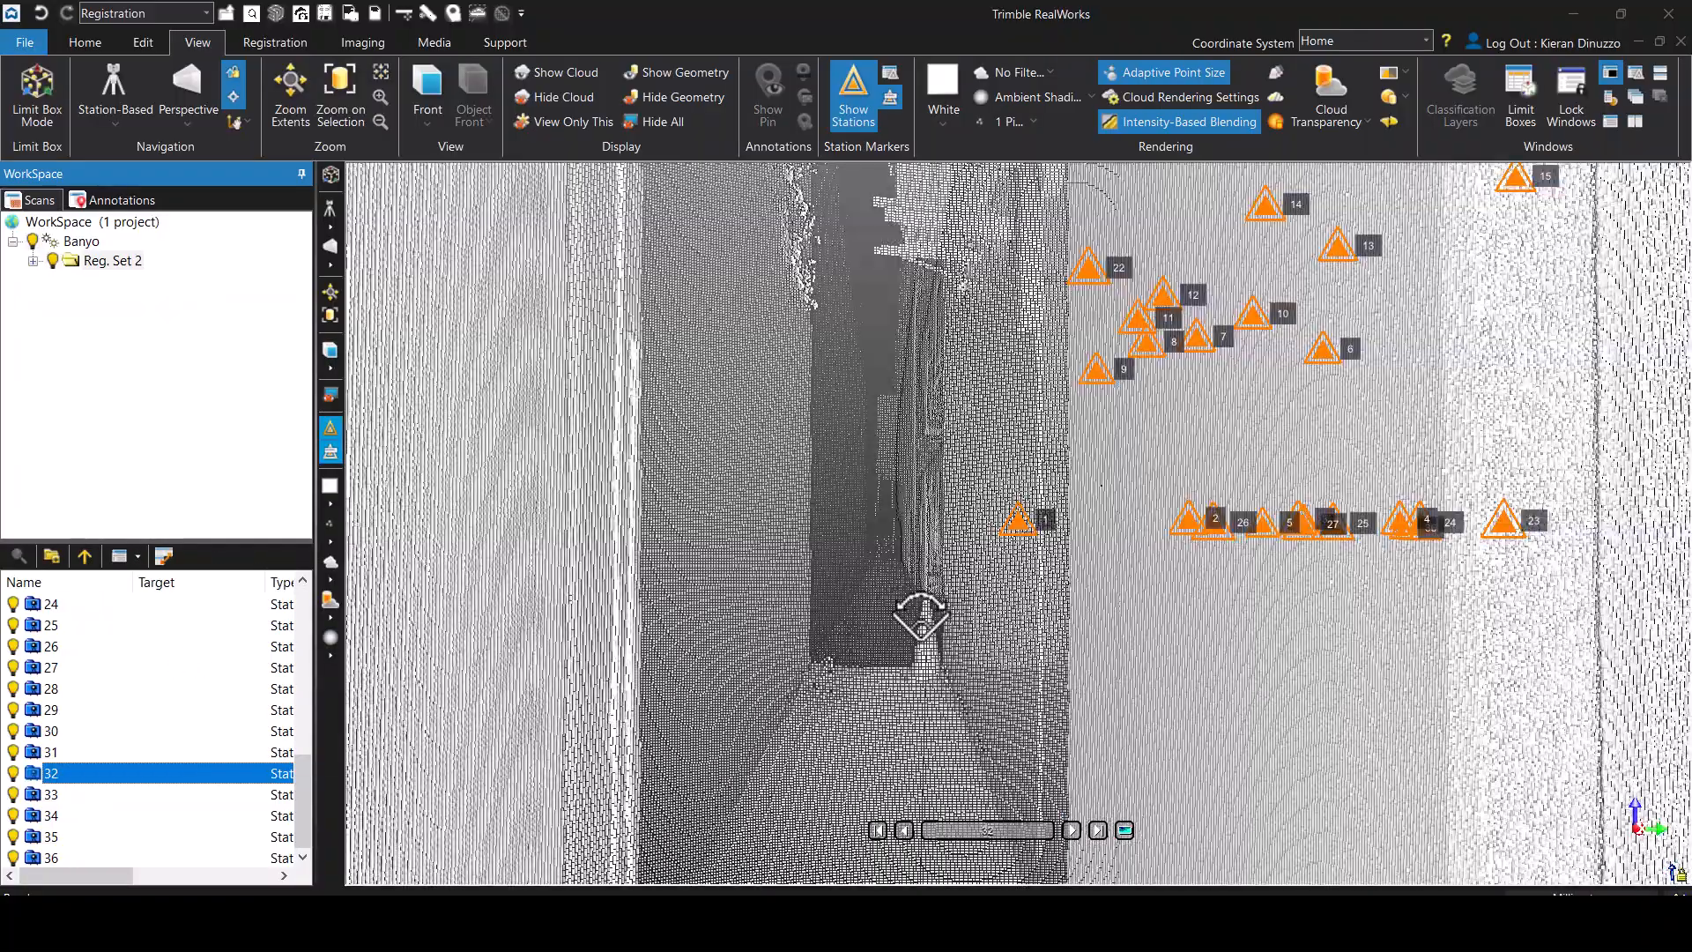
- Look around the scan from station 32's position, turning towards the parked cars
scroll(925, 616, down, 5)
drag(1043, 643, 705, 653)
click(905, 832)
drag(978, 654, 357, 636)
drag(1128, 639, 722, 573)
- Return to Examiner navigation and bring the whole building back into an elevated 3D view
click(332, 247)
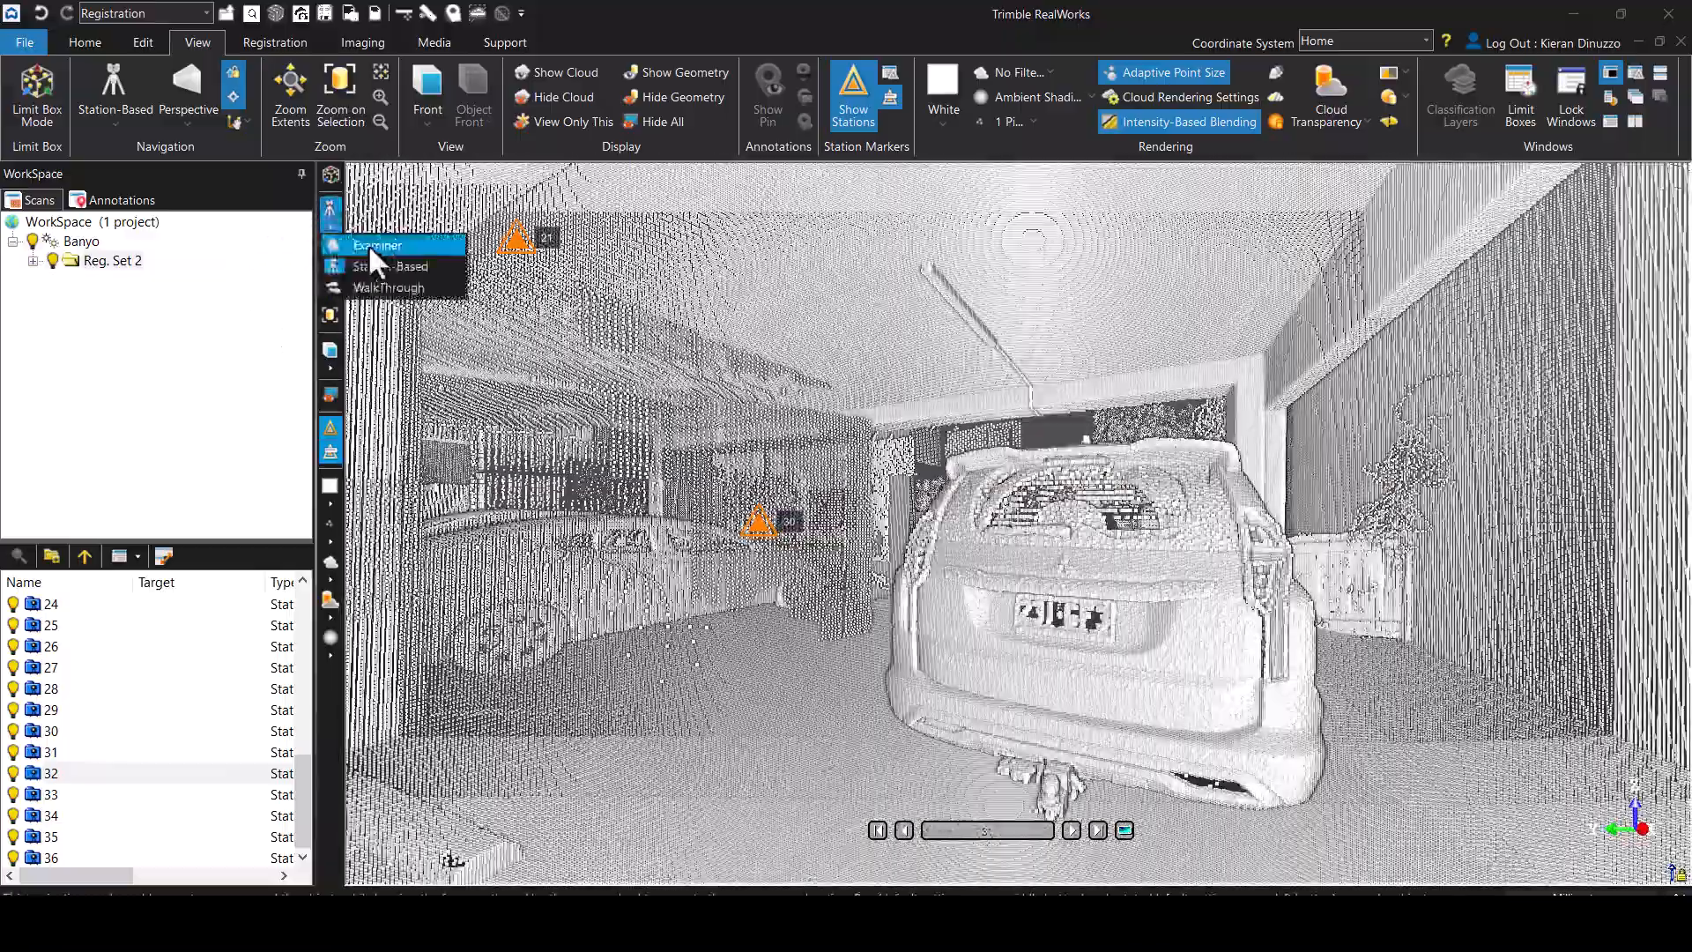
click(377, 284)
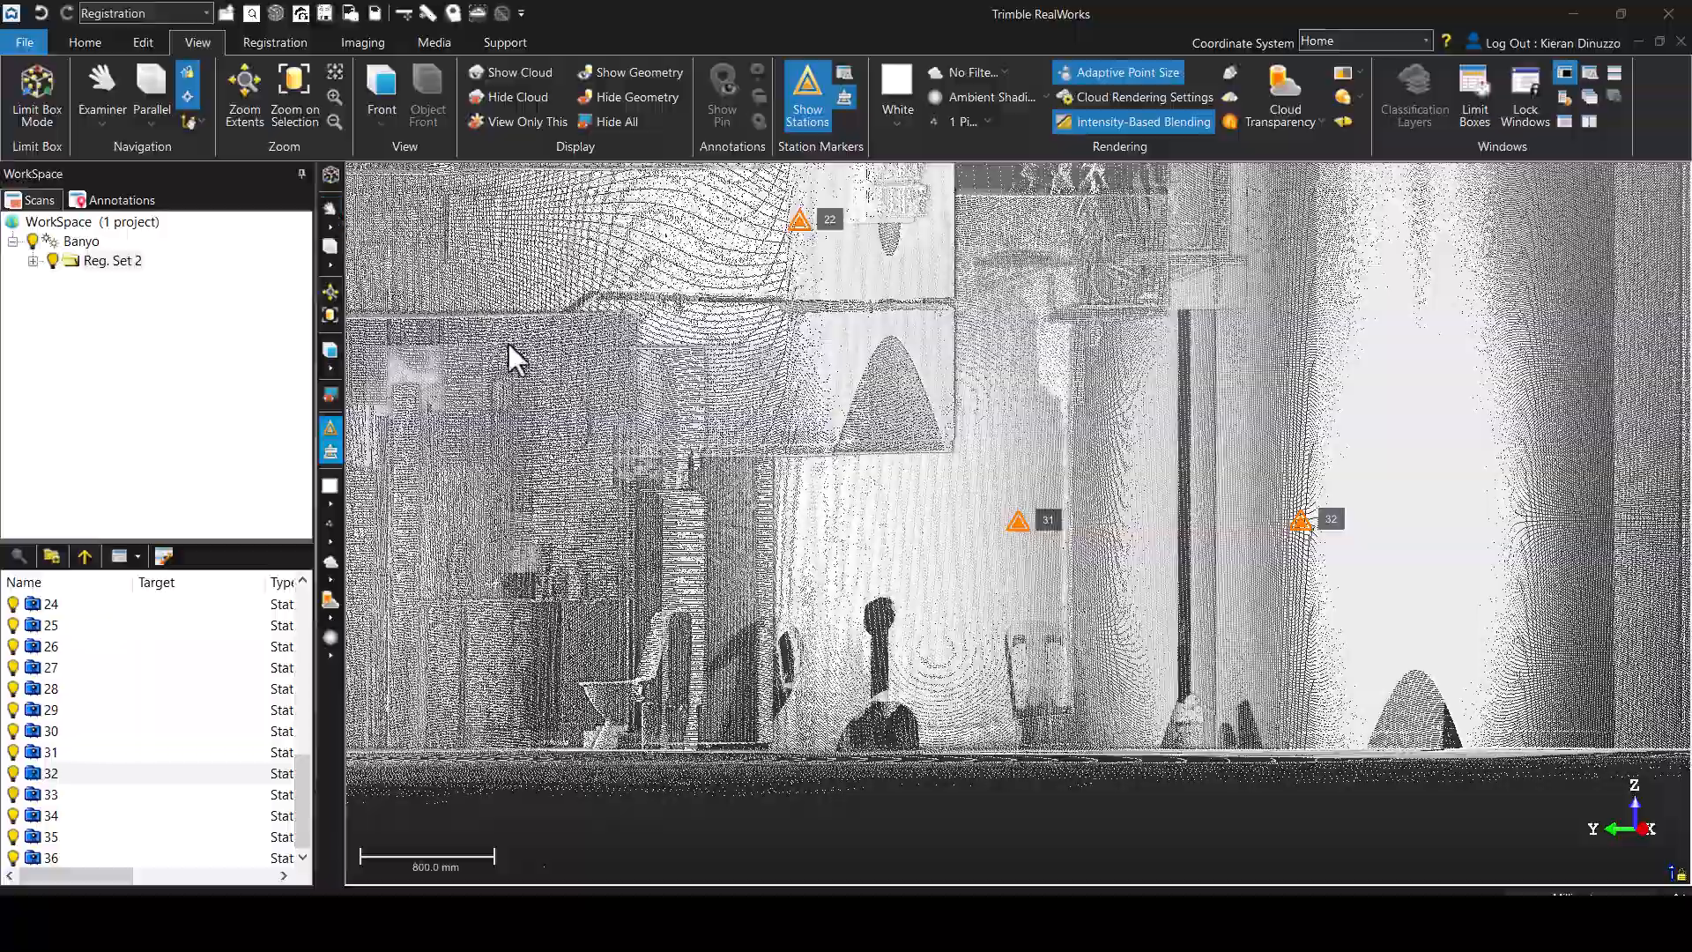
drag(706, 403, 772, 555)
scroll(771, 555, down, 5)
middle_drag(771, 555, 1050, 472)
drag(1050, 472, 891, 564)
middle_drag(891, 563, 835, 717)
- Zoom to the extents of the whole point cloud and display it from the Top view
click(327, 262)
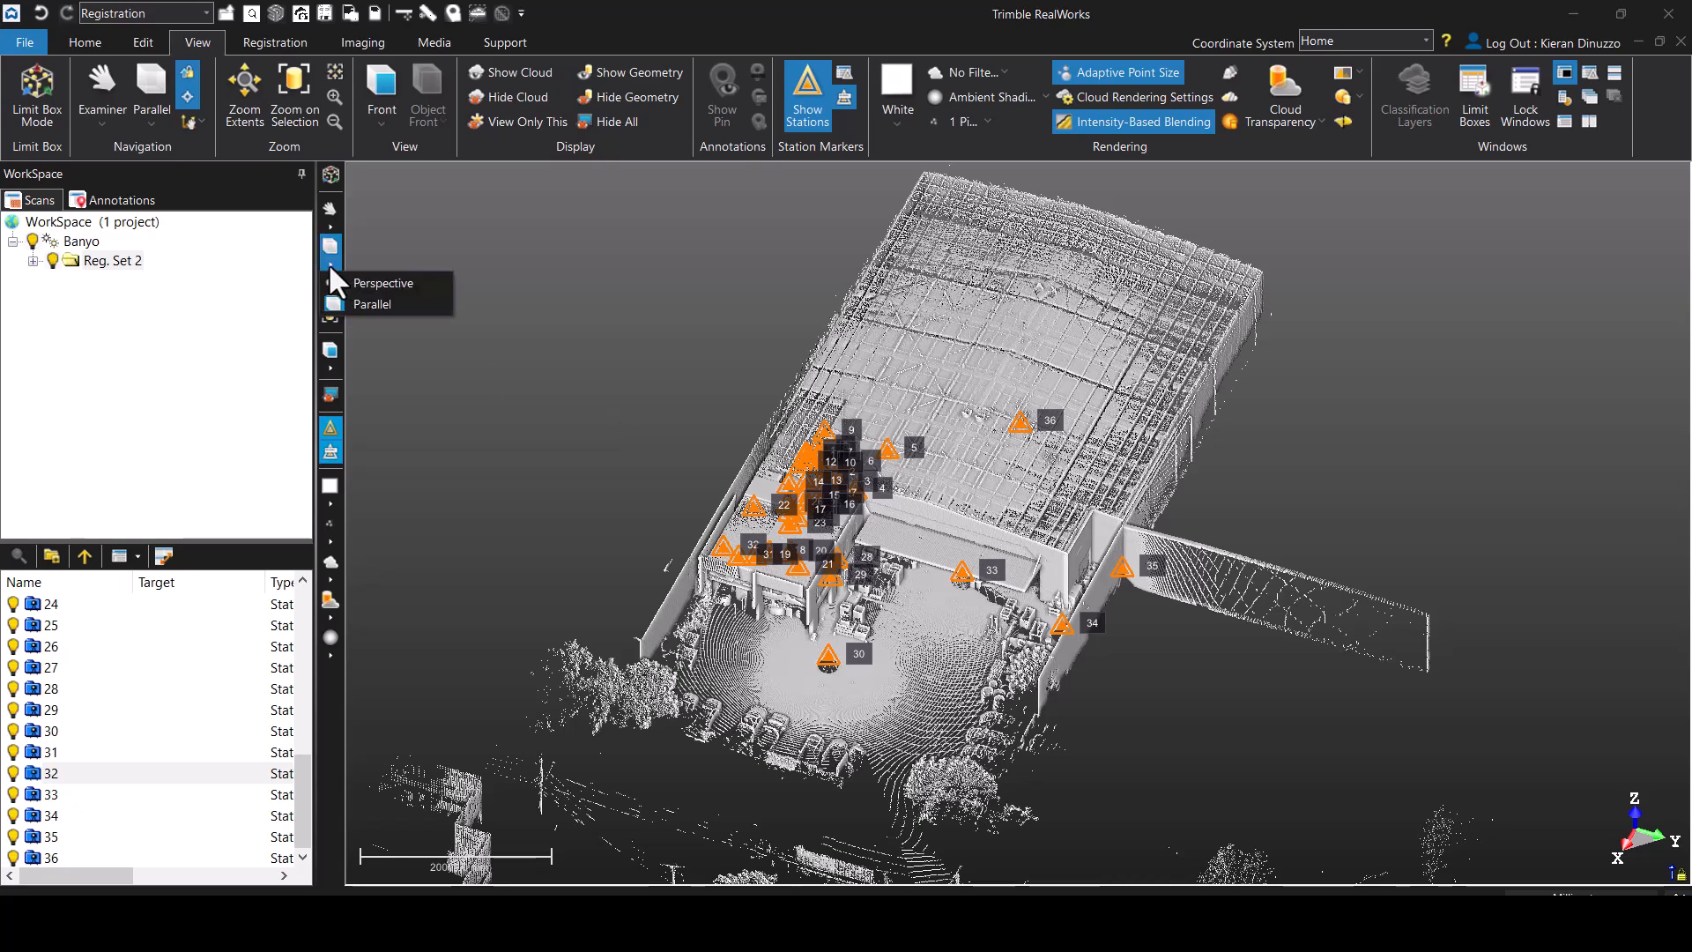
click(241, 351)
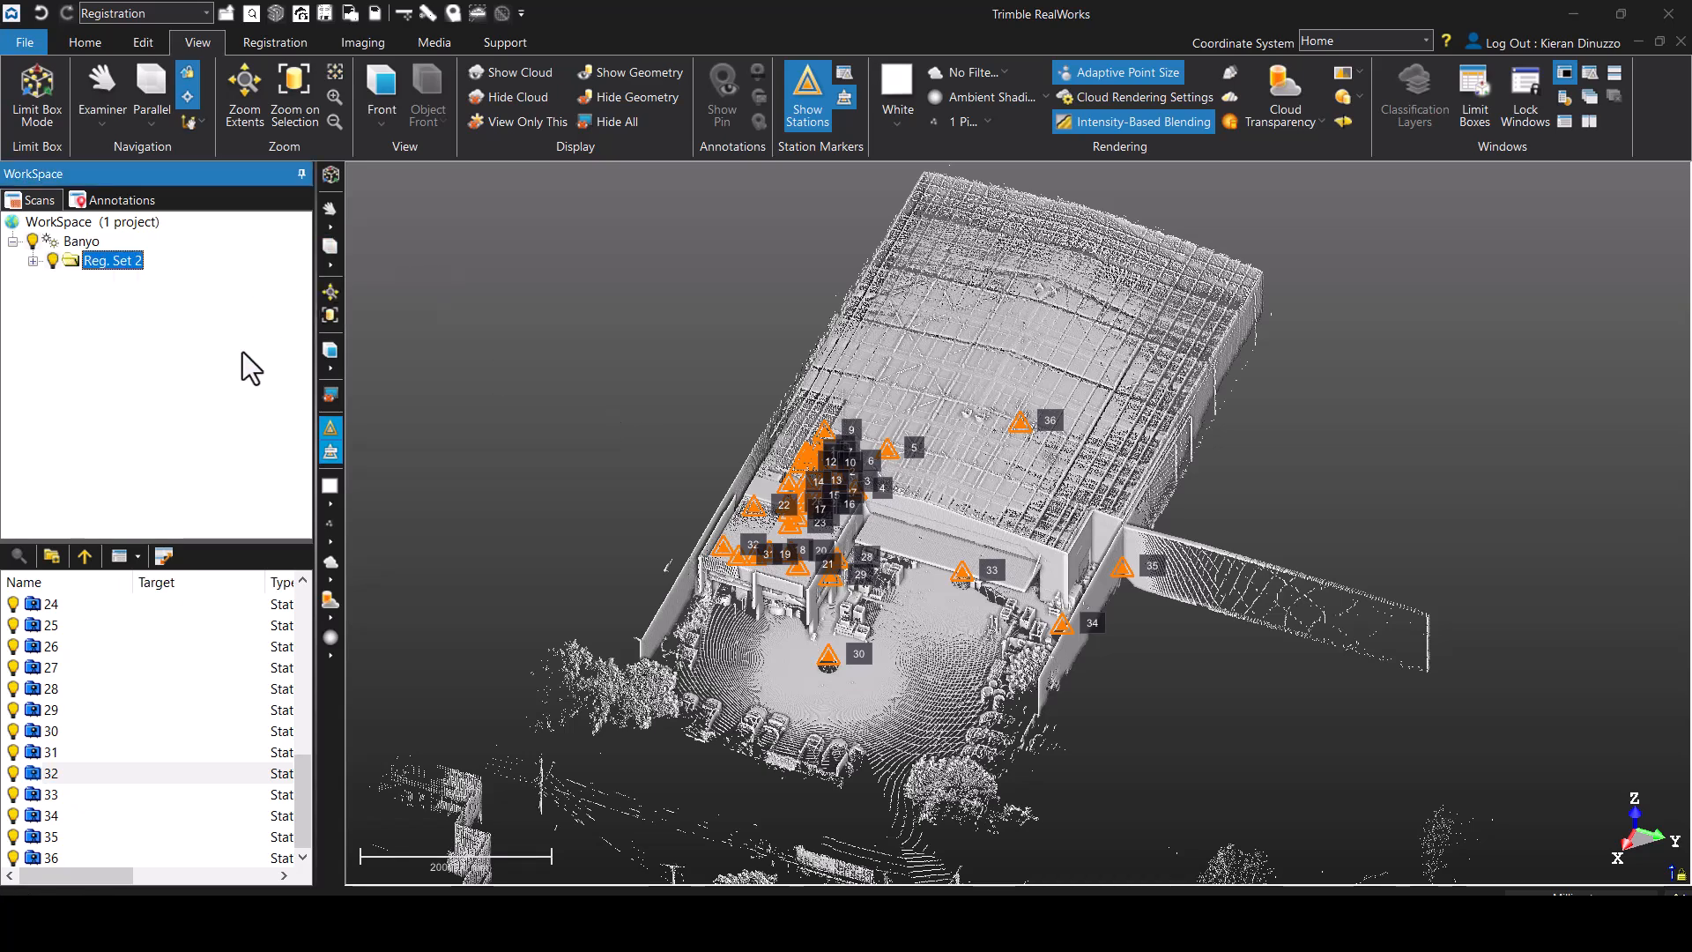
click(330, 290)
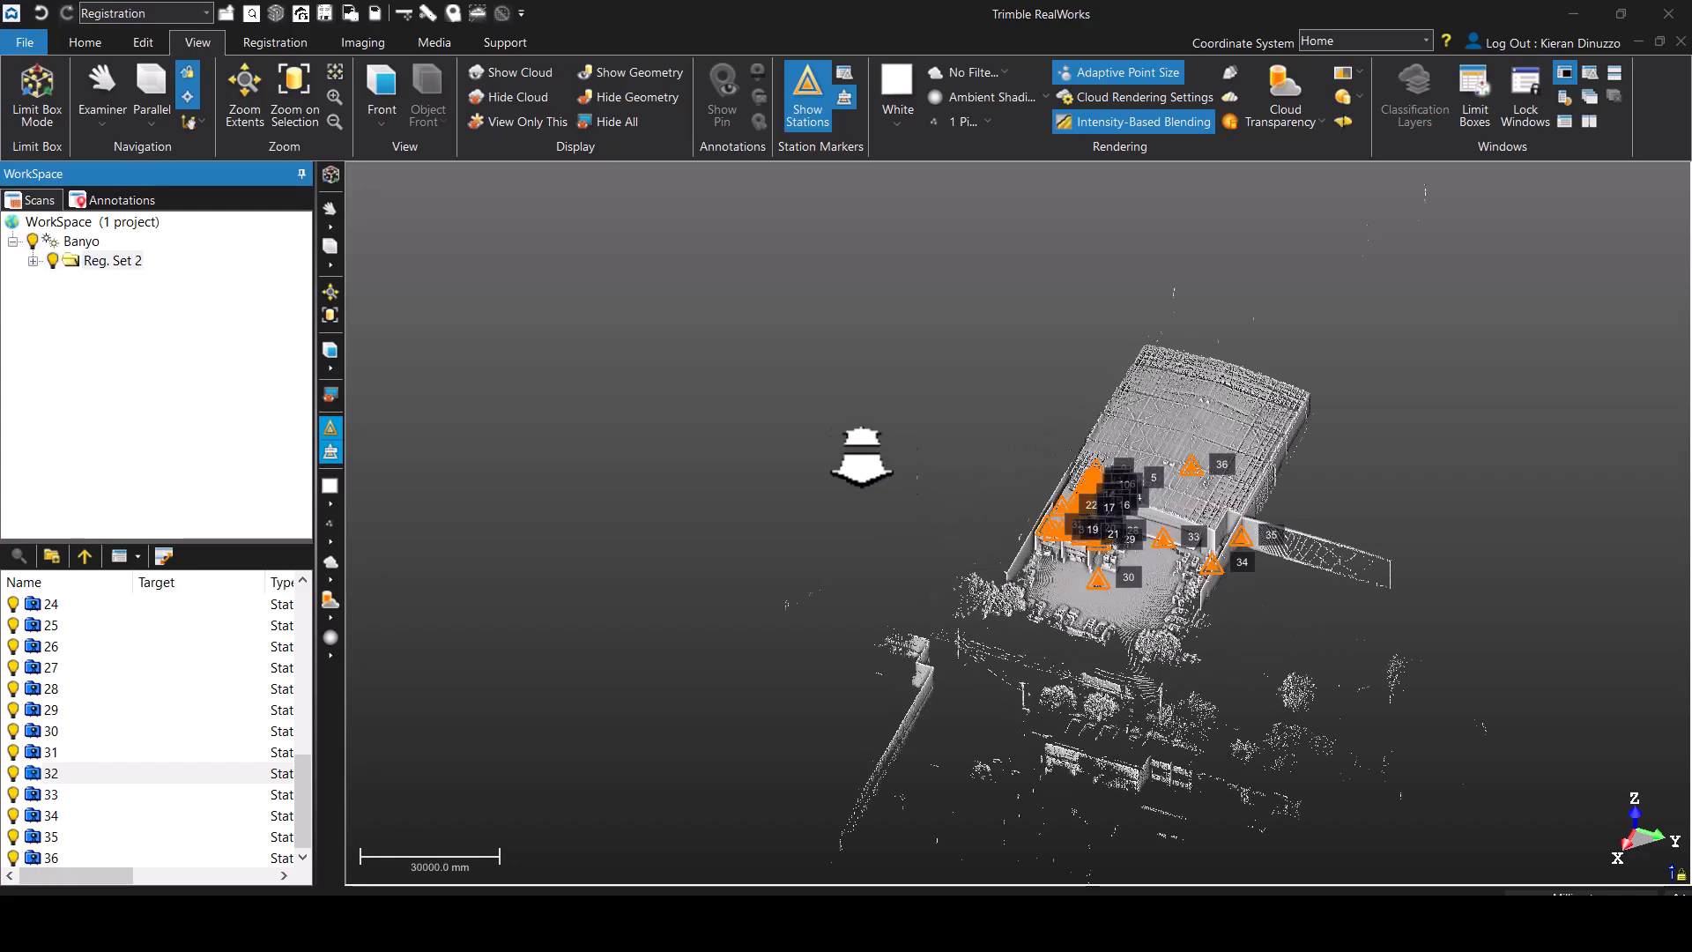
click(326, 364)
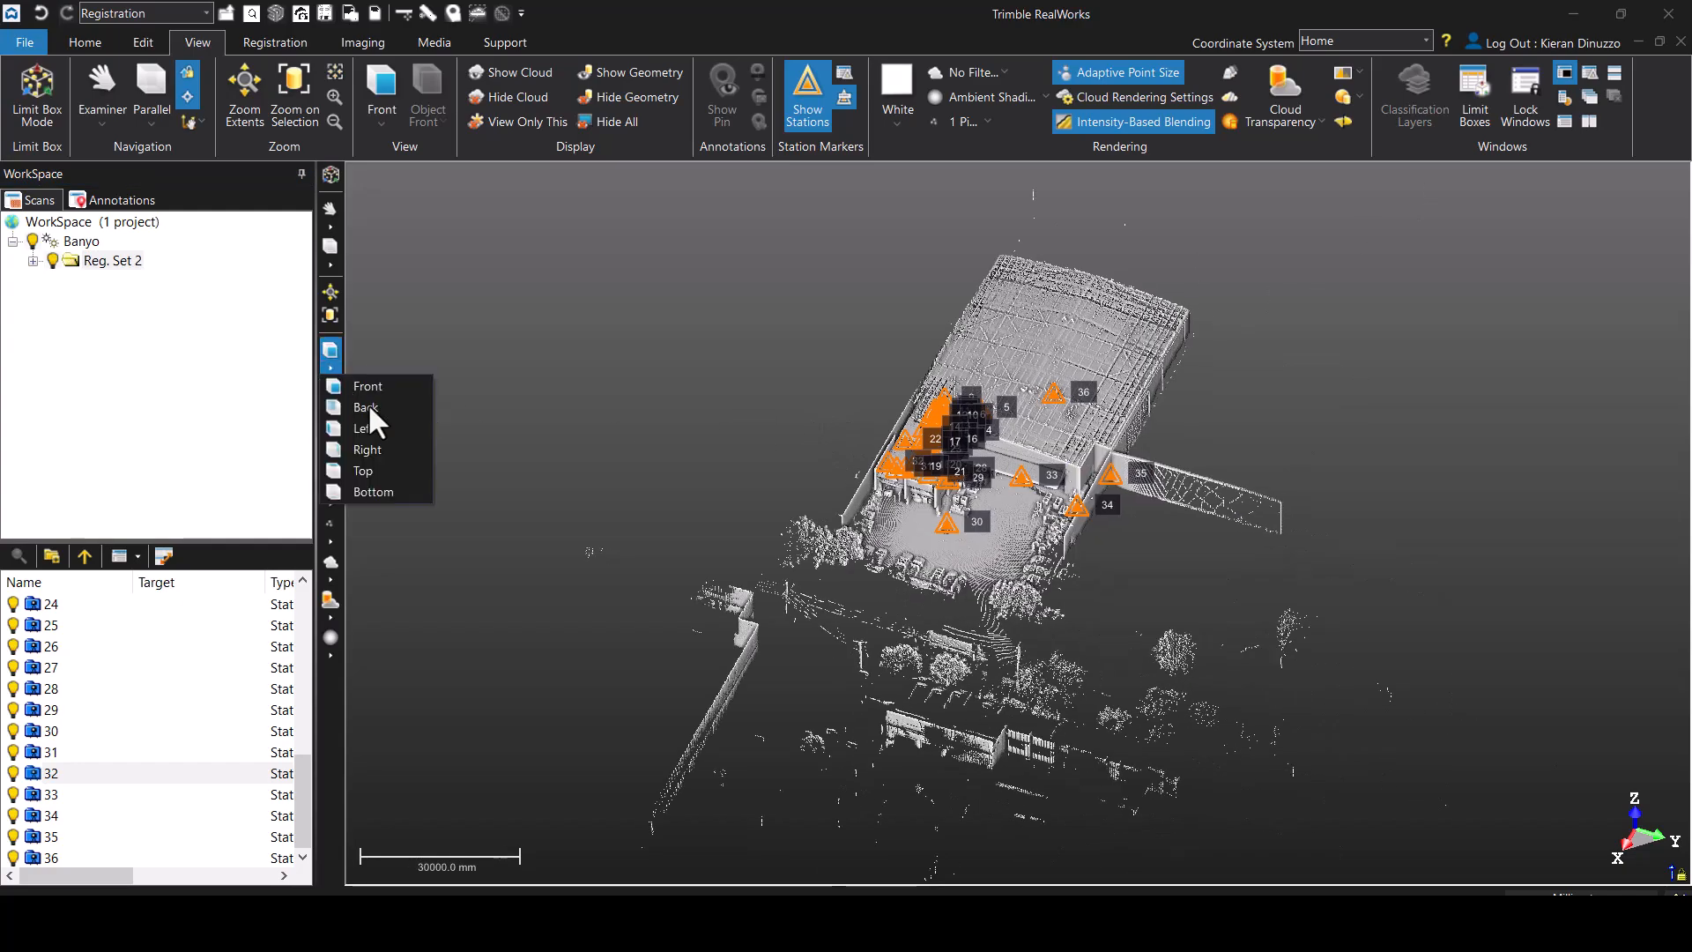
click(384, 469)
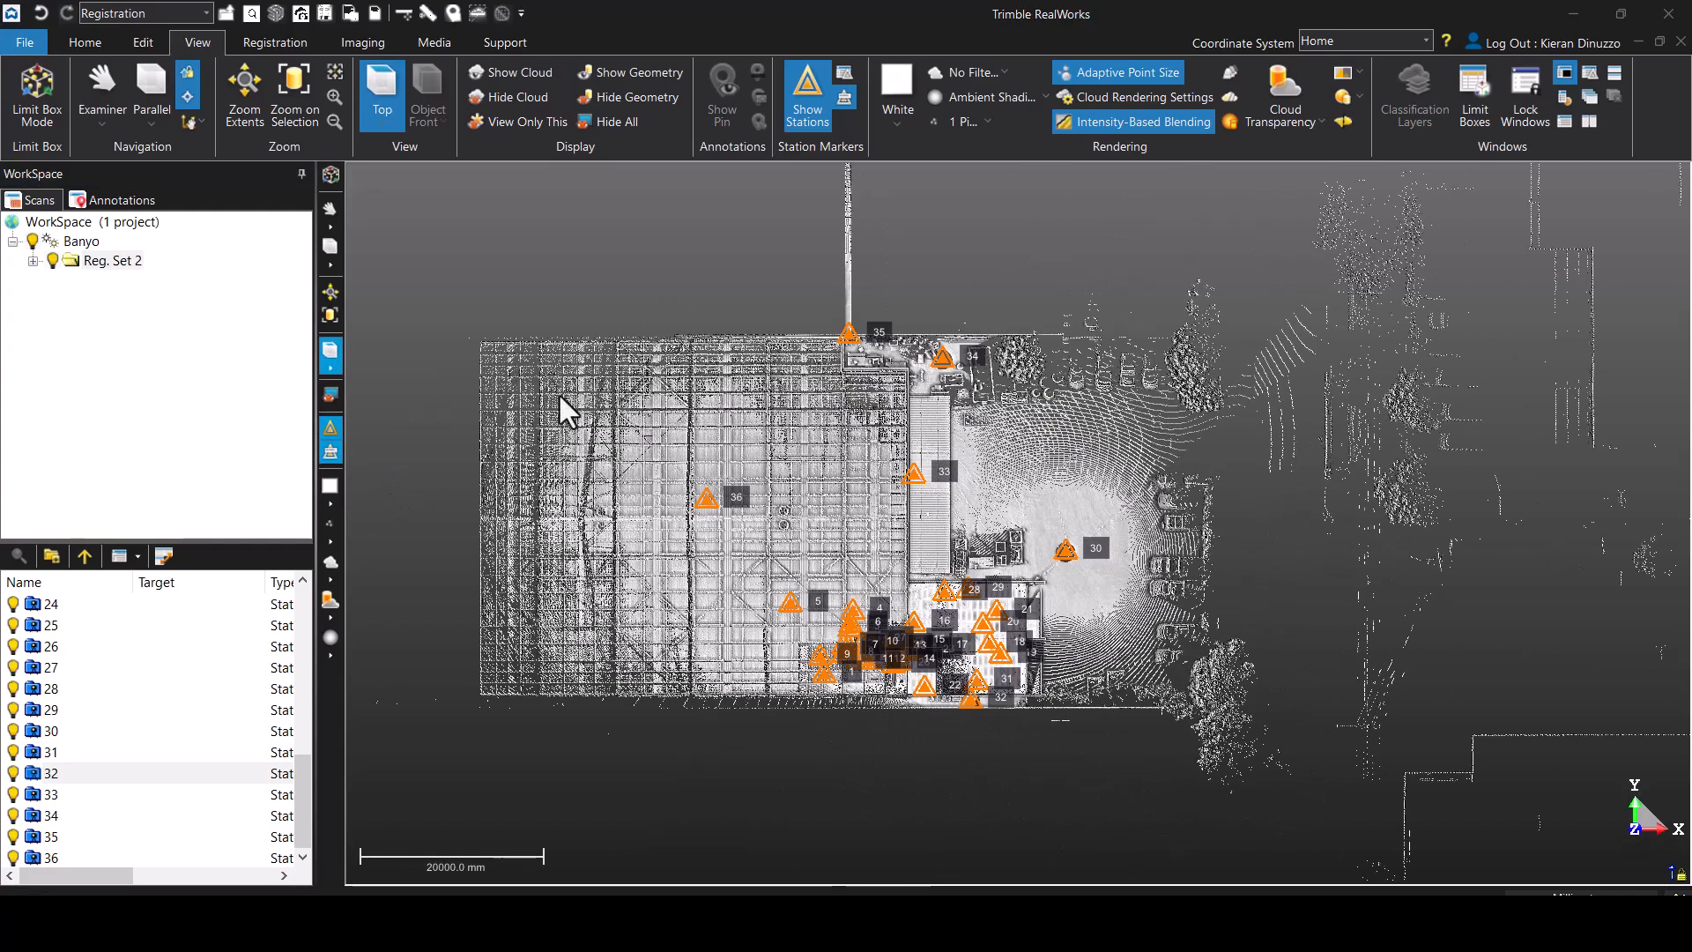
- Turn the cloud back to an angled 3D view and enlarge its points to 4 pixels
click(329, 370)
drag(748, 601, 650, 483)
middle_drag(689, 591, 707, 419)
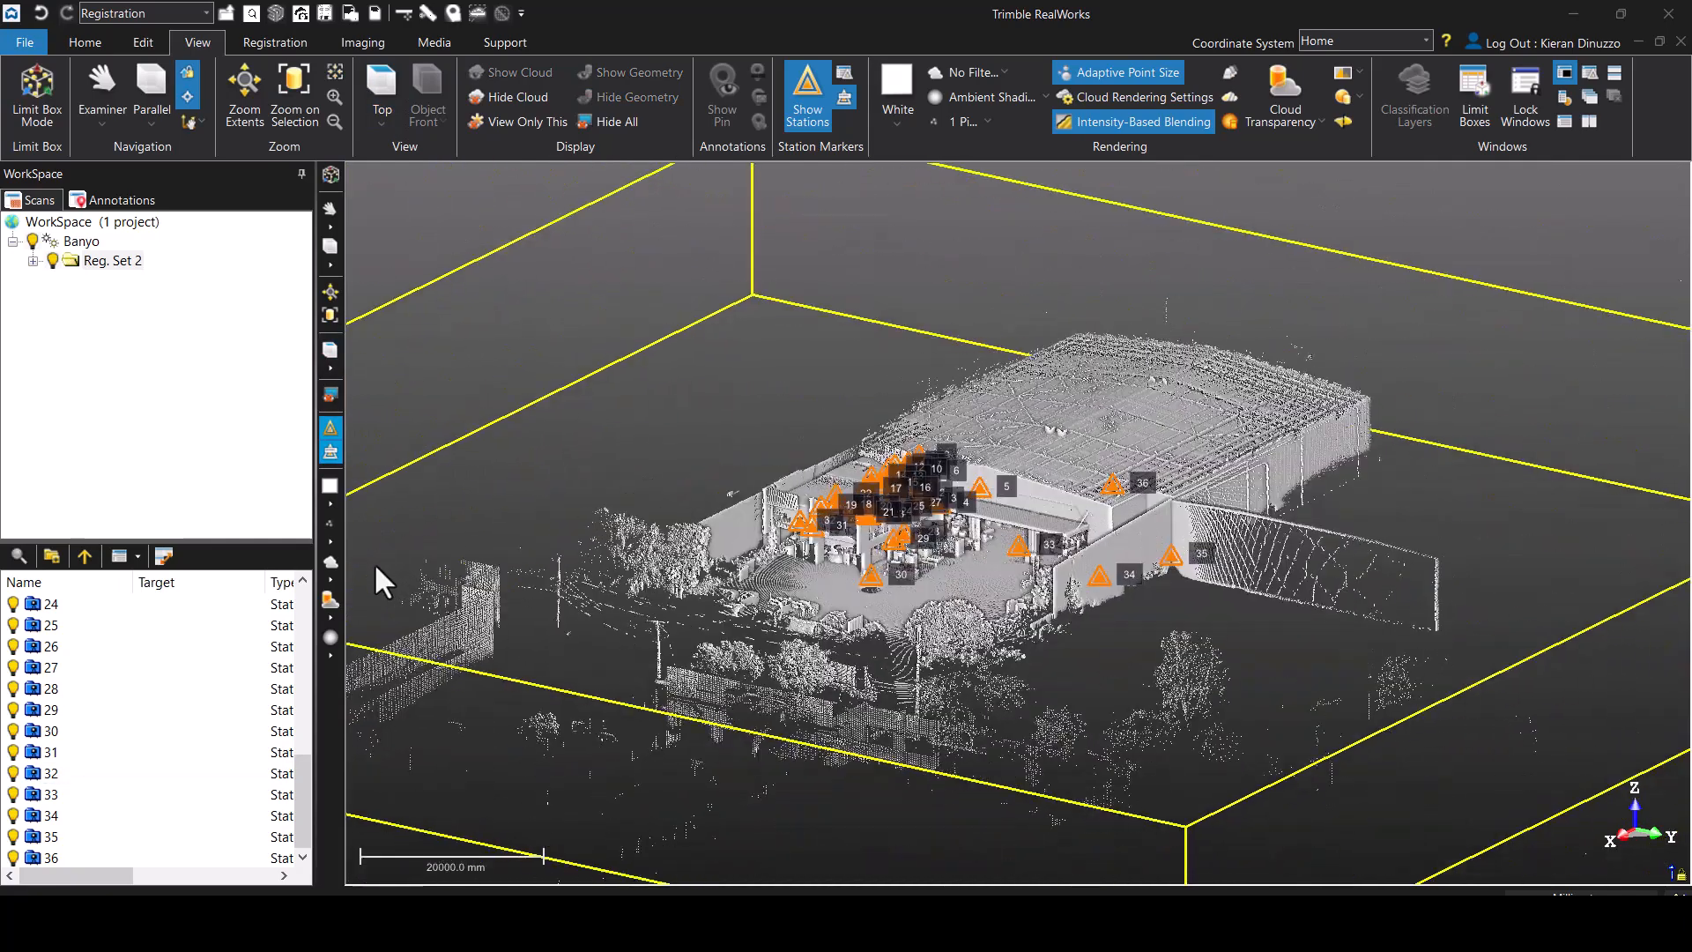
click(331, 541)
click(370, 623)
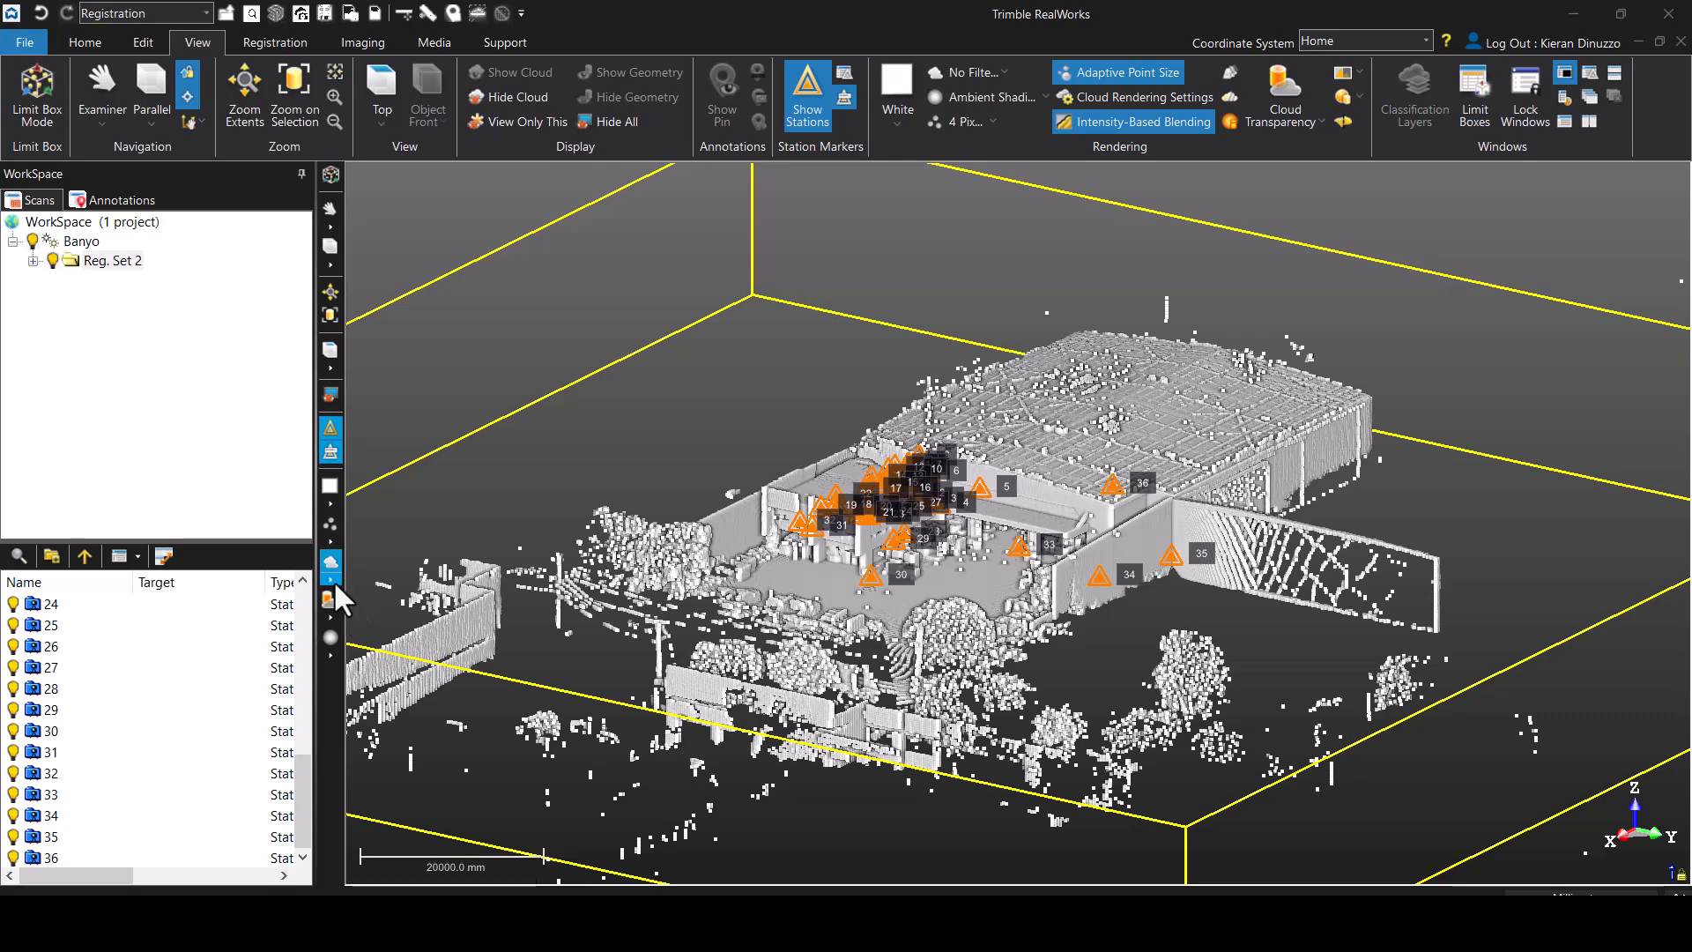
- Set the cloud filter to No Filters and the point size to 1 pixel
click(333, 579)
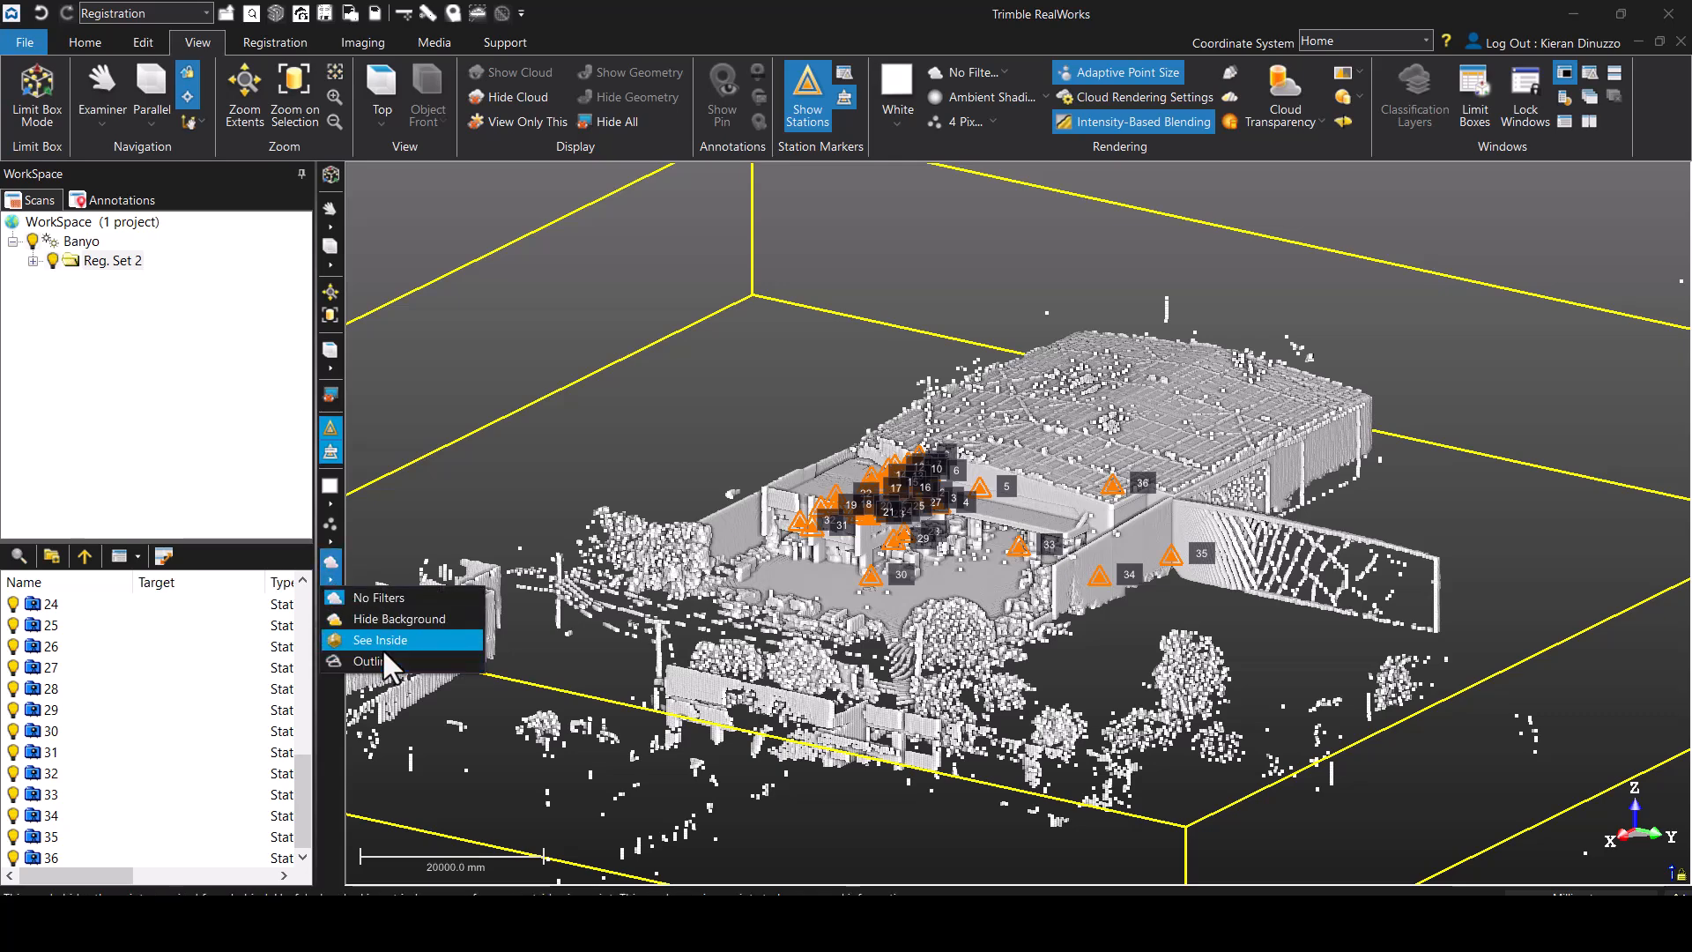
click(362, 597)
click(331, 541)
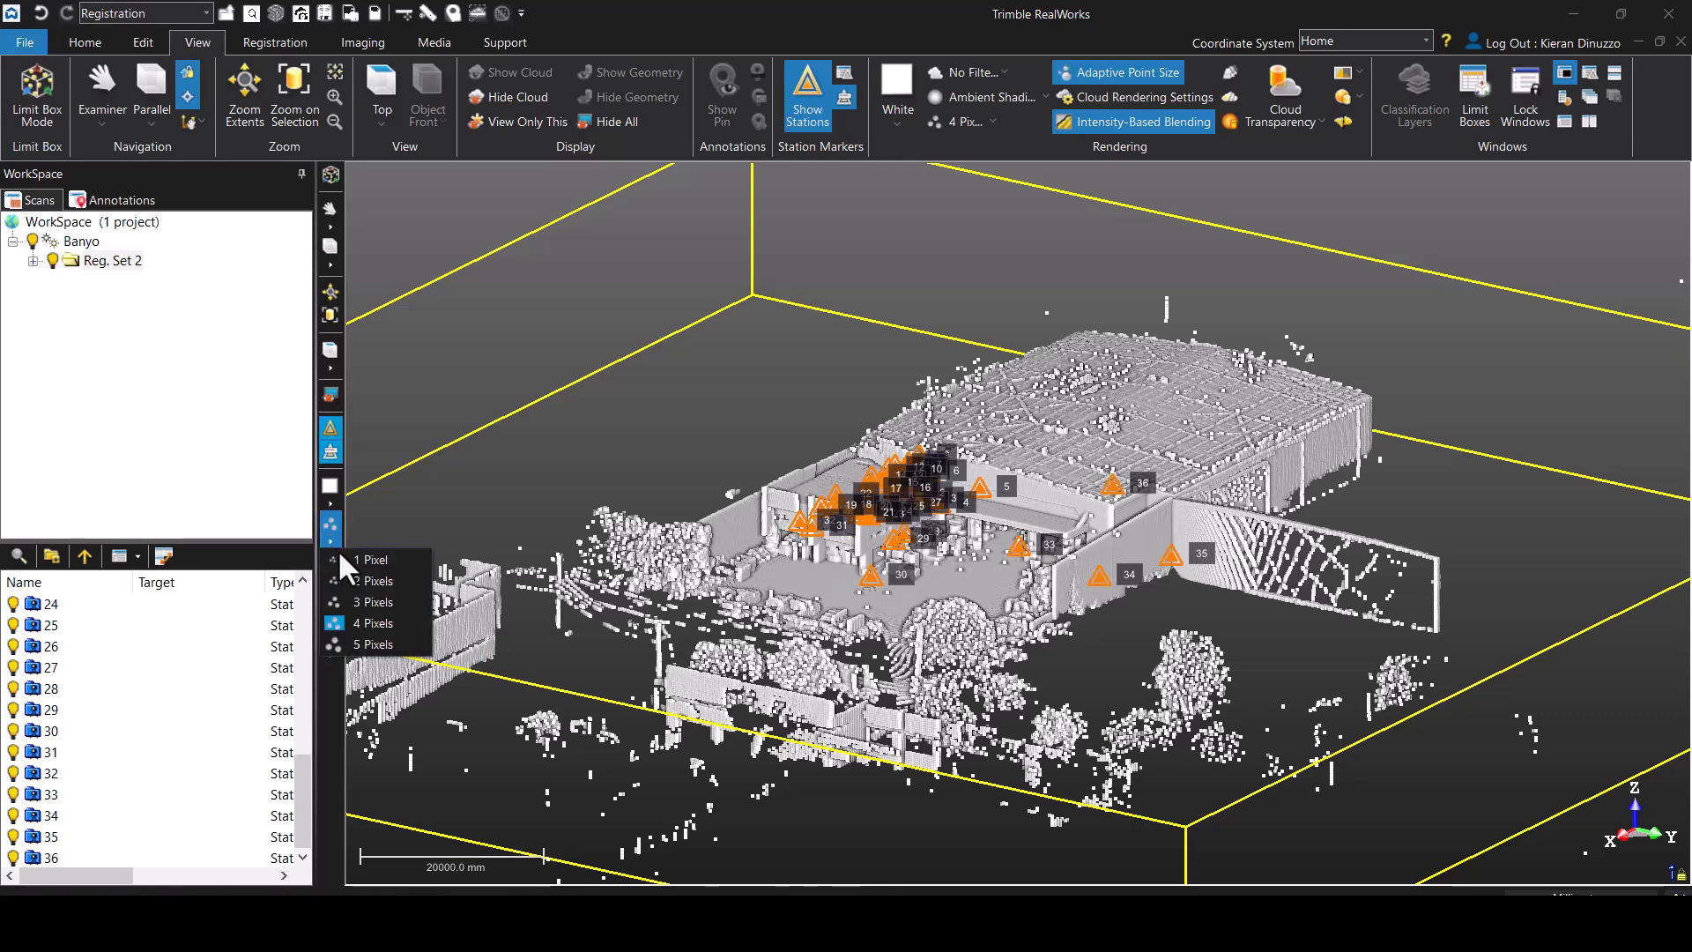
click(357, 560)
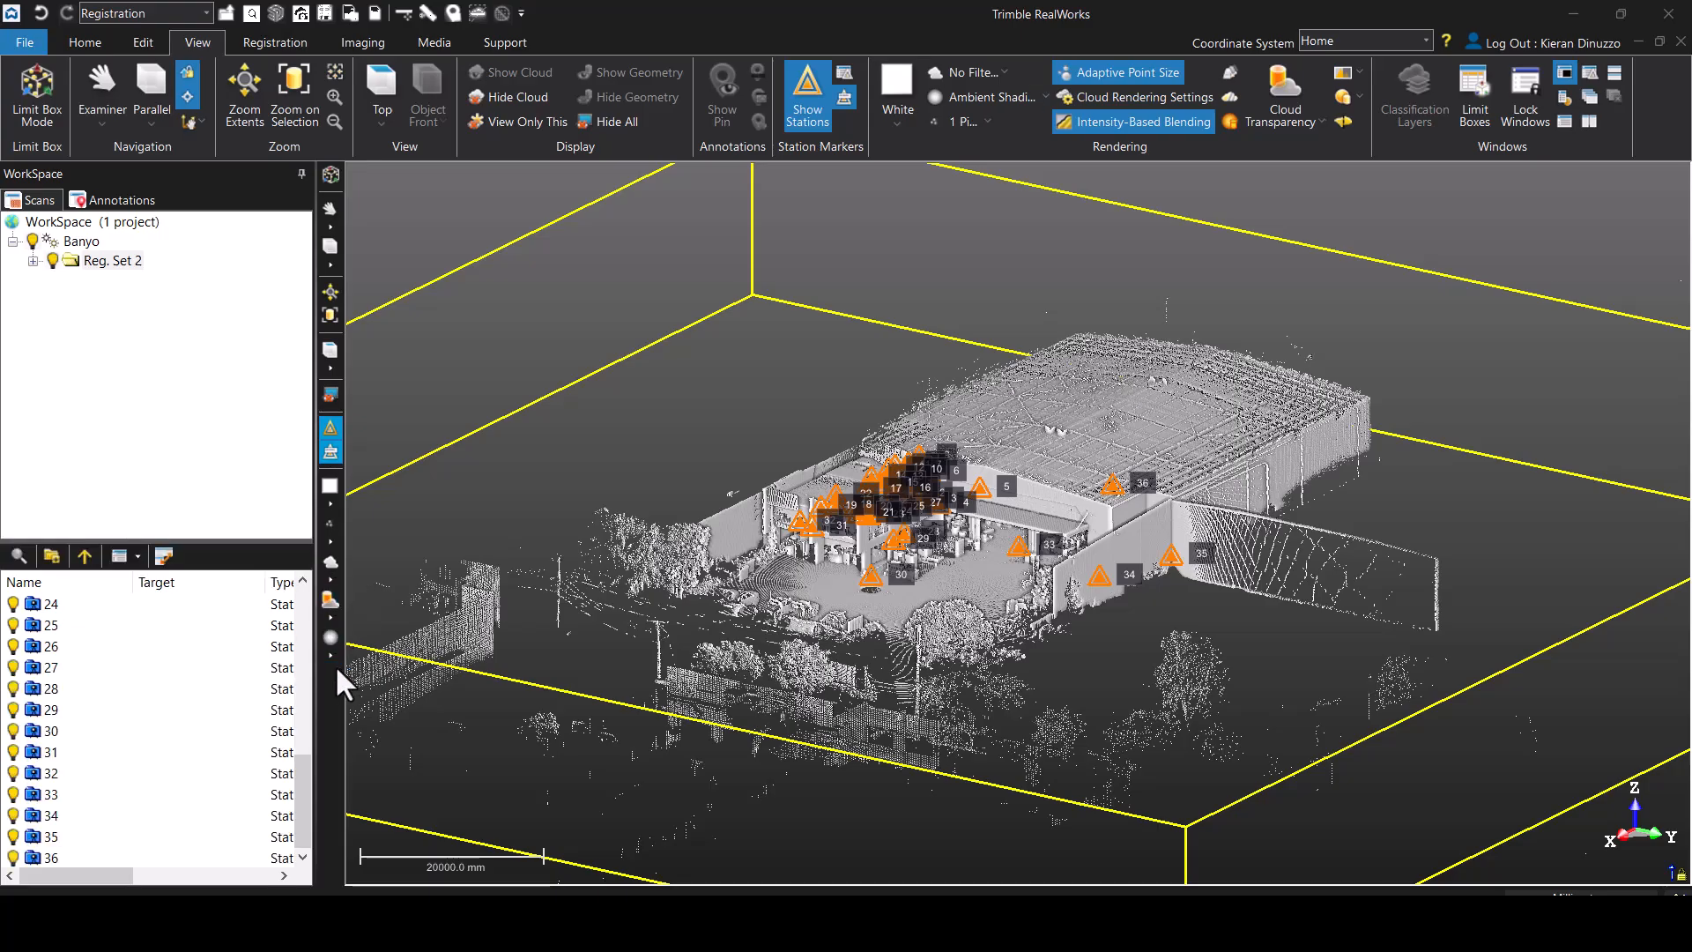
- Open the Measurement tool to review its measuring options, and close it
scroll(897, 499, up, 5)
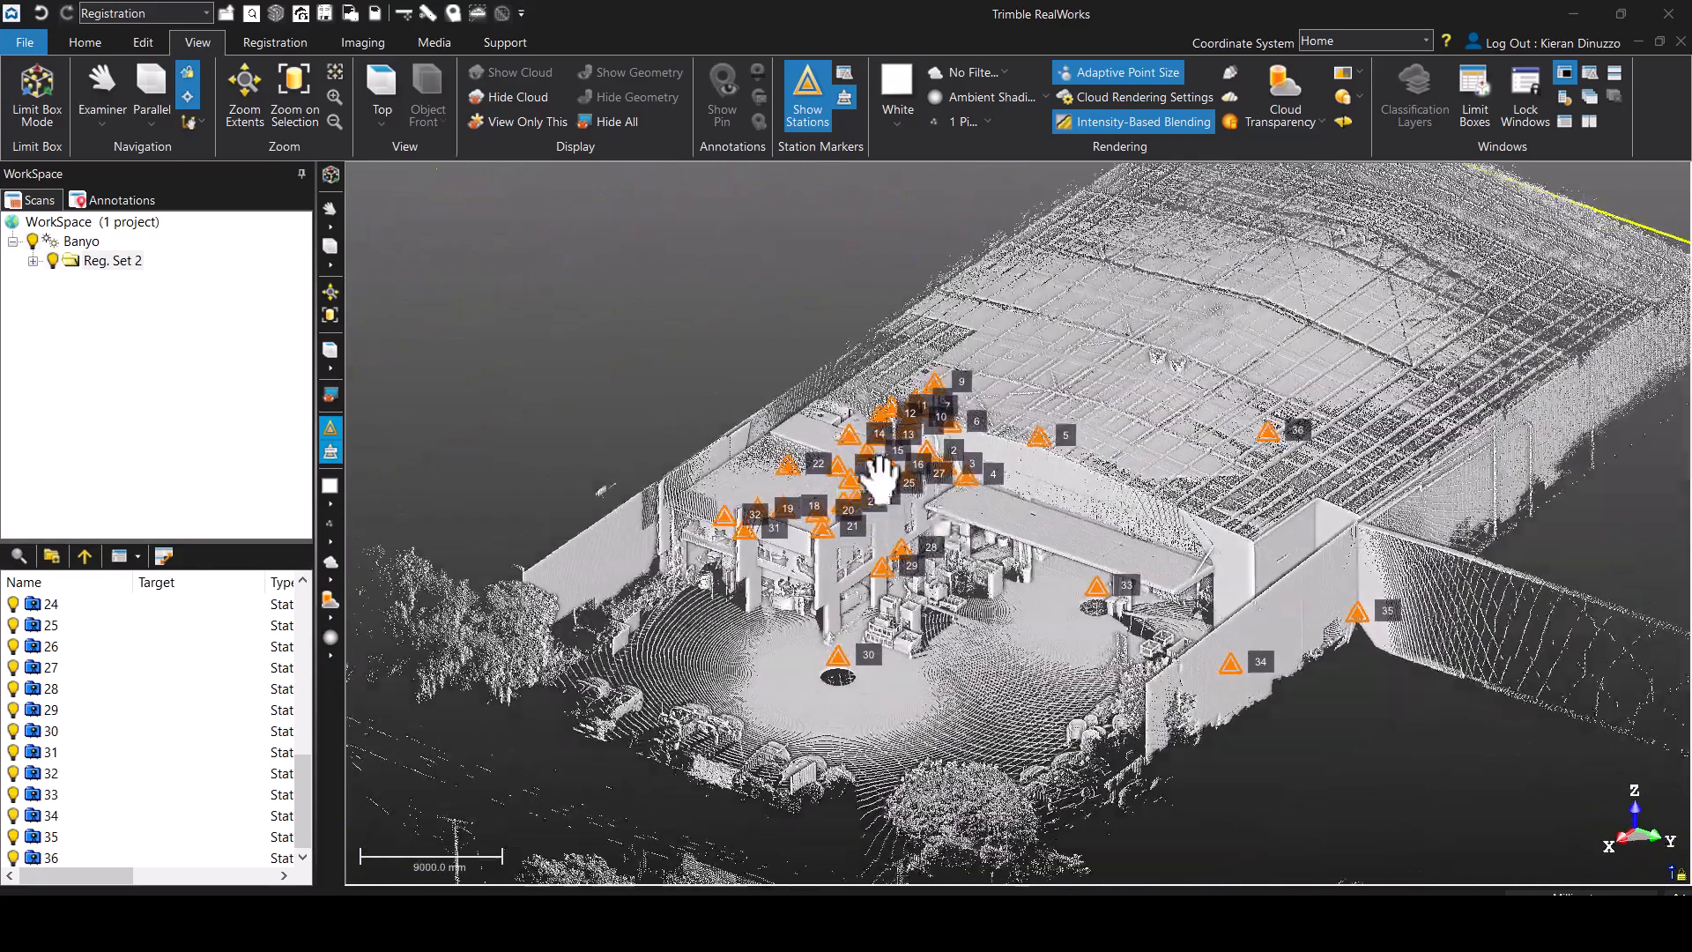
middle_drag(880, 479, 866, 472)
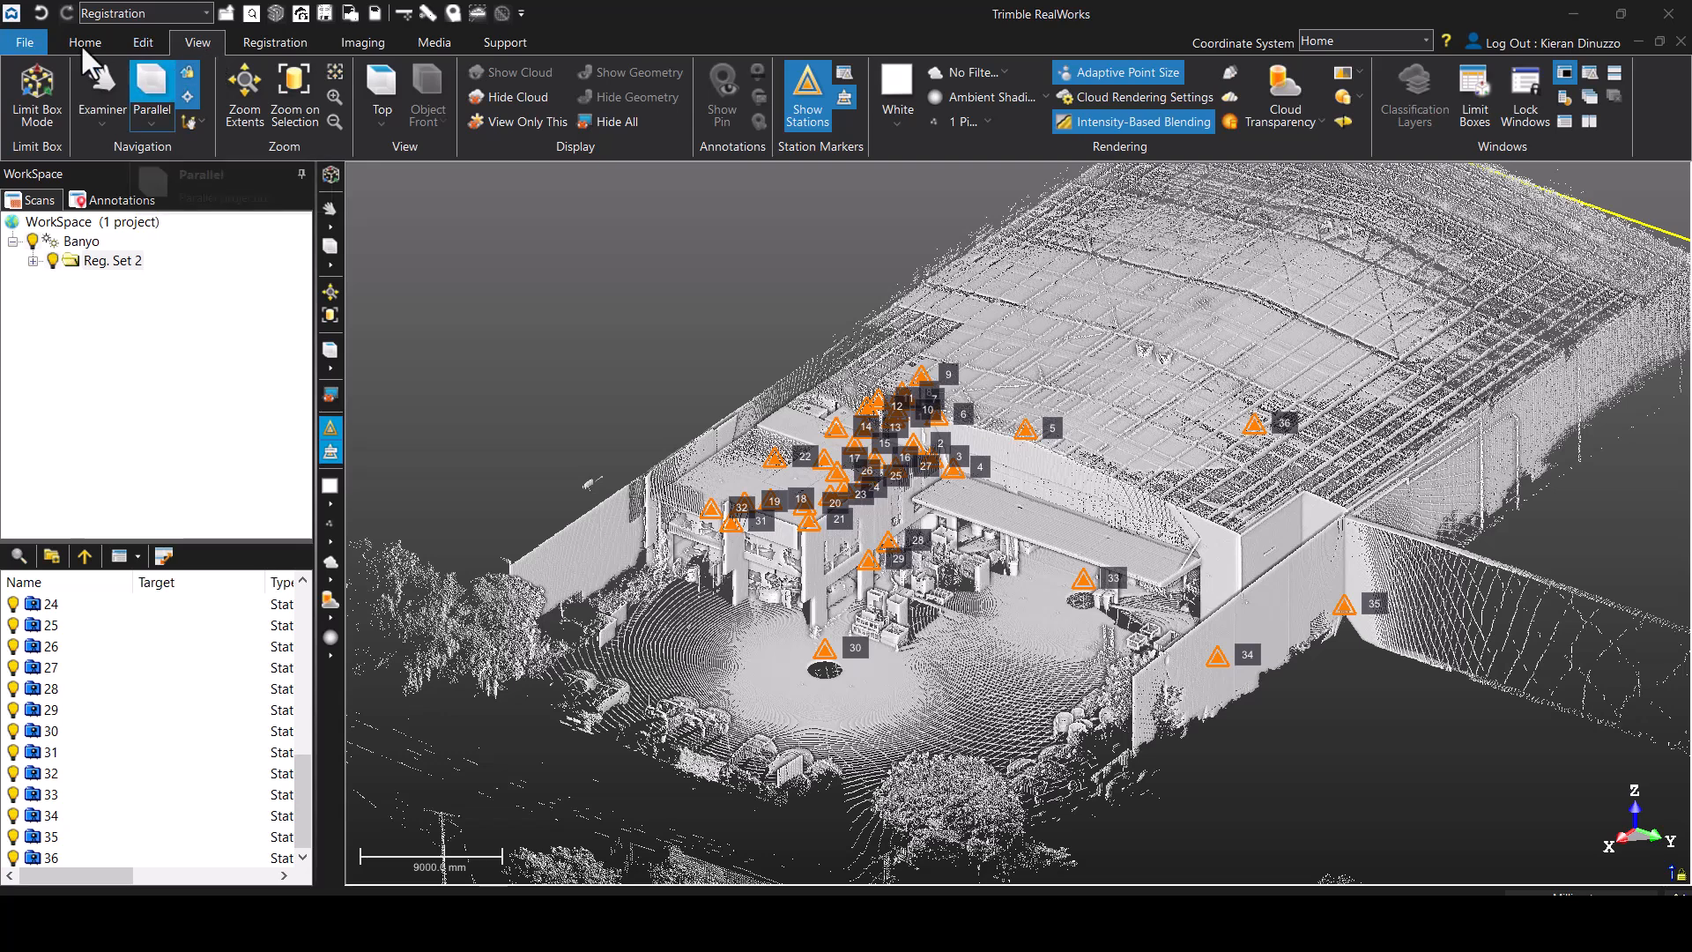
click(84, 42)
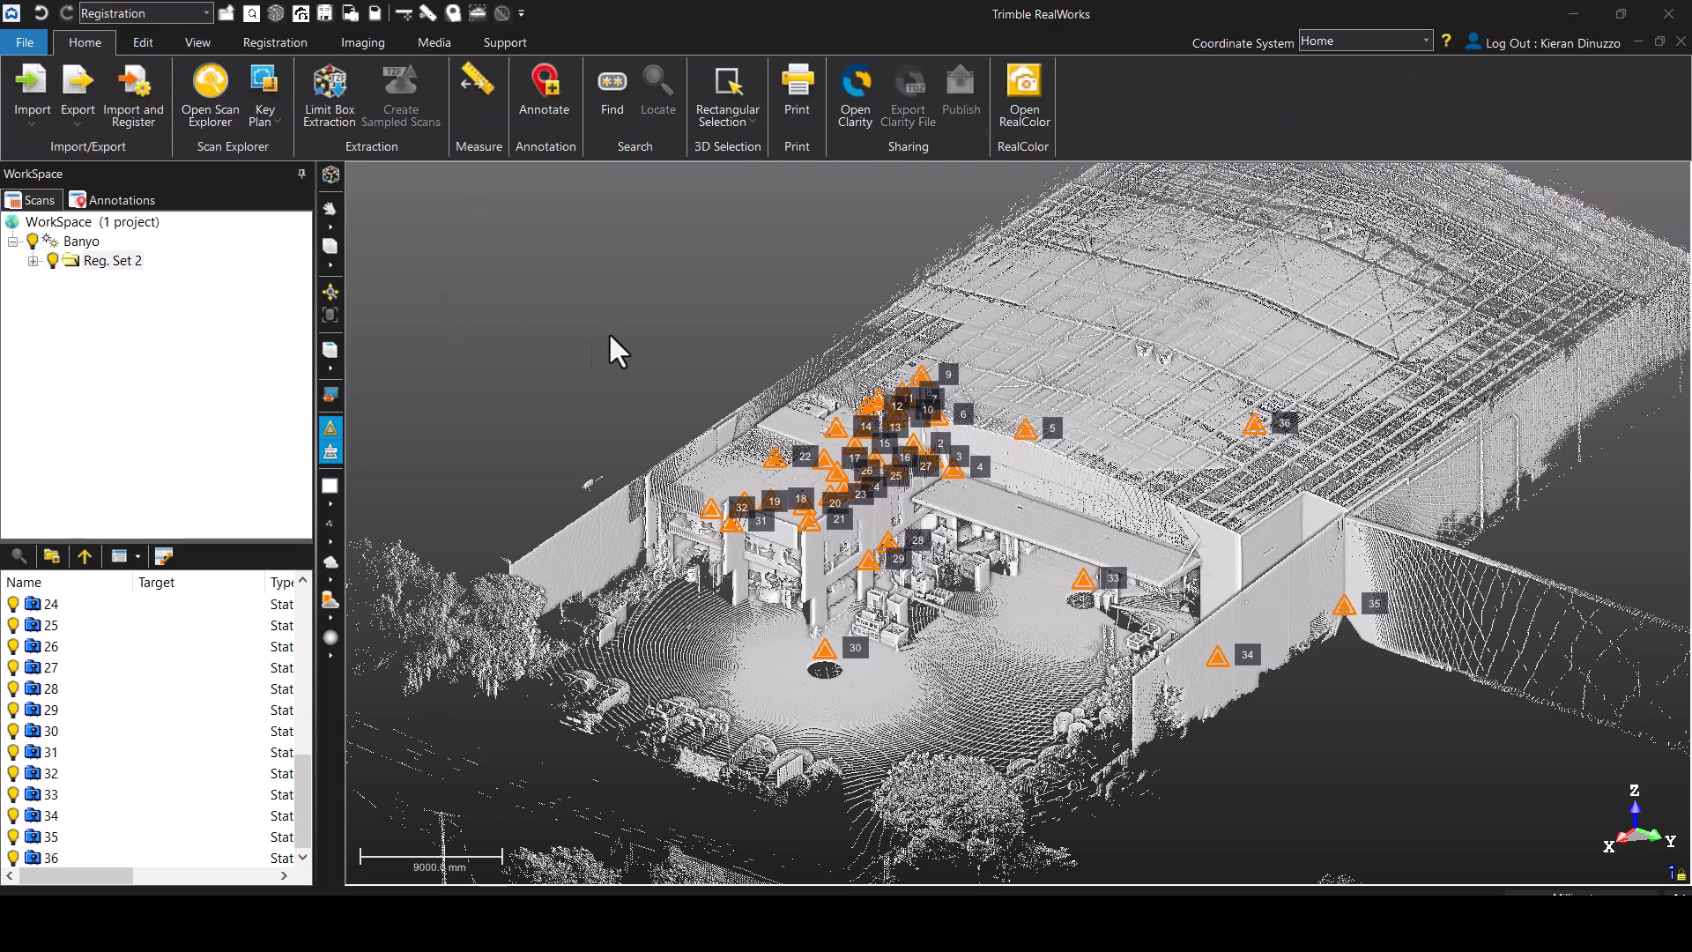
click(485, 84)
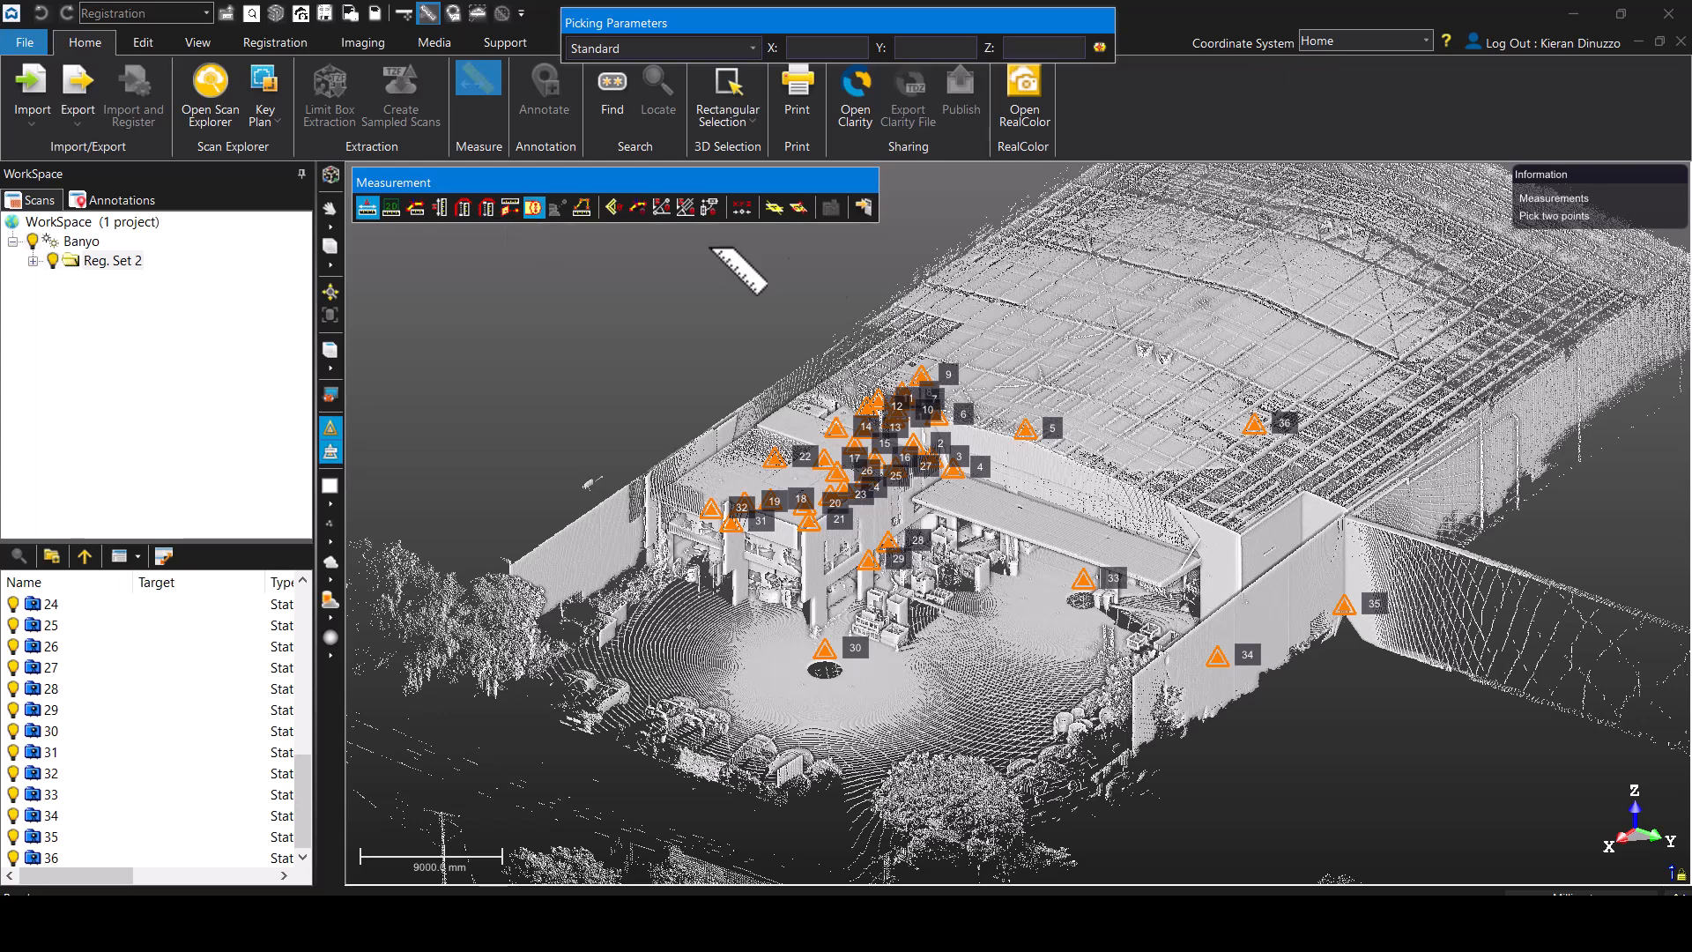
click(855, 212)
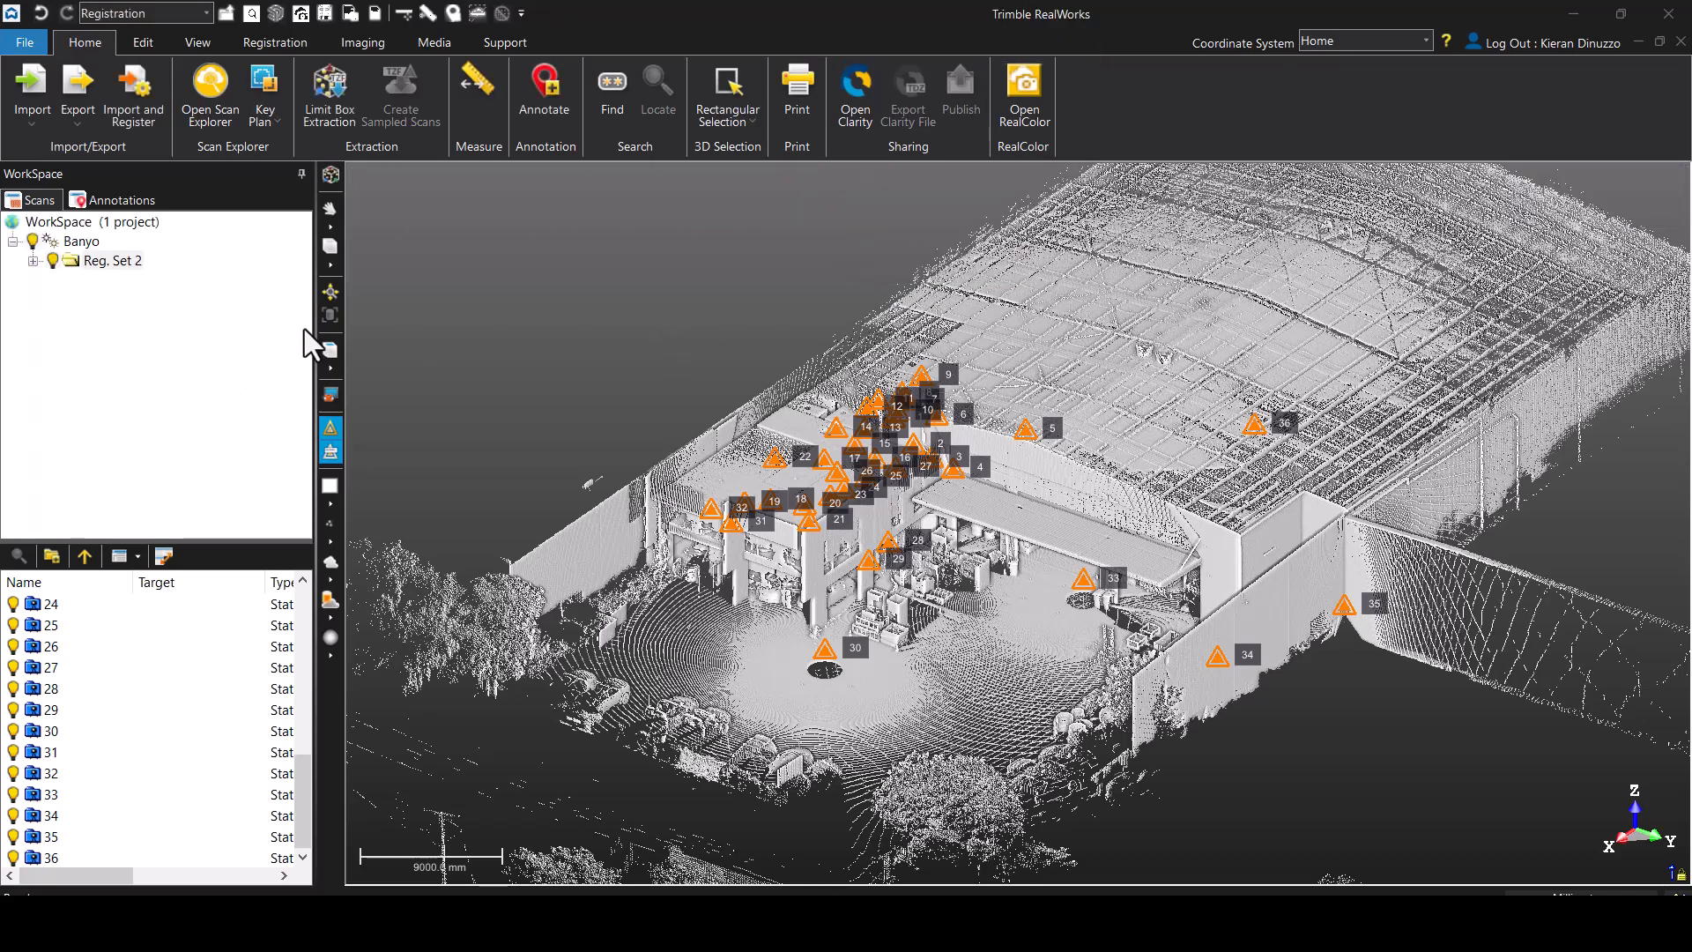
- Examine the forecourt and front of the building in the point cloud from near and far
middle_drag(957, 414, 860, 458)
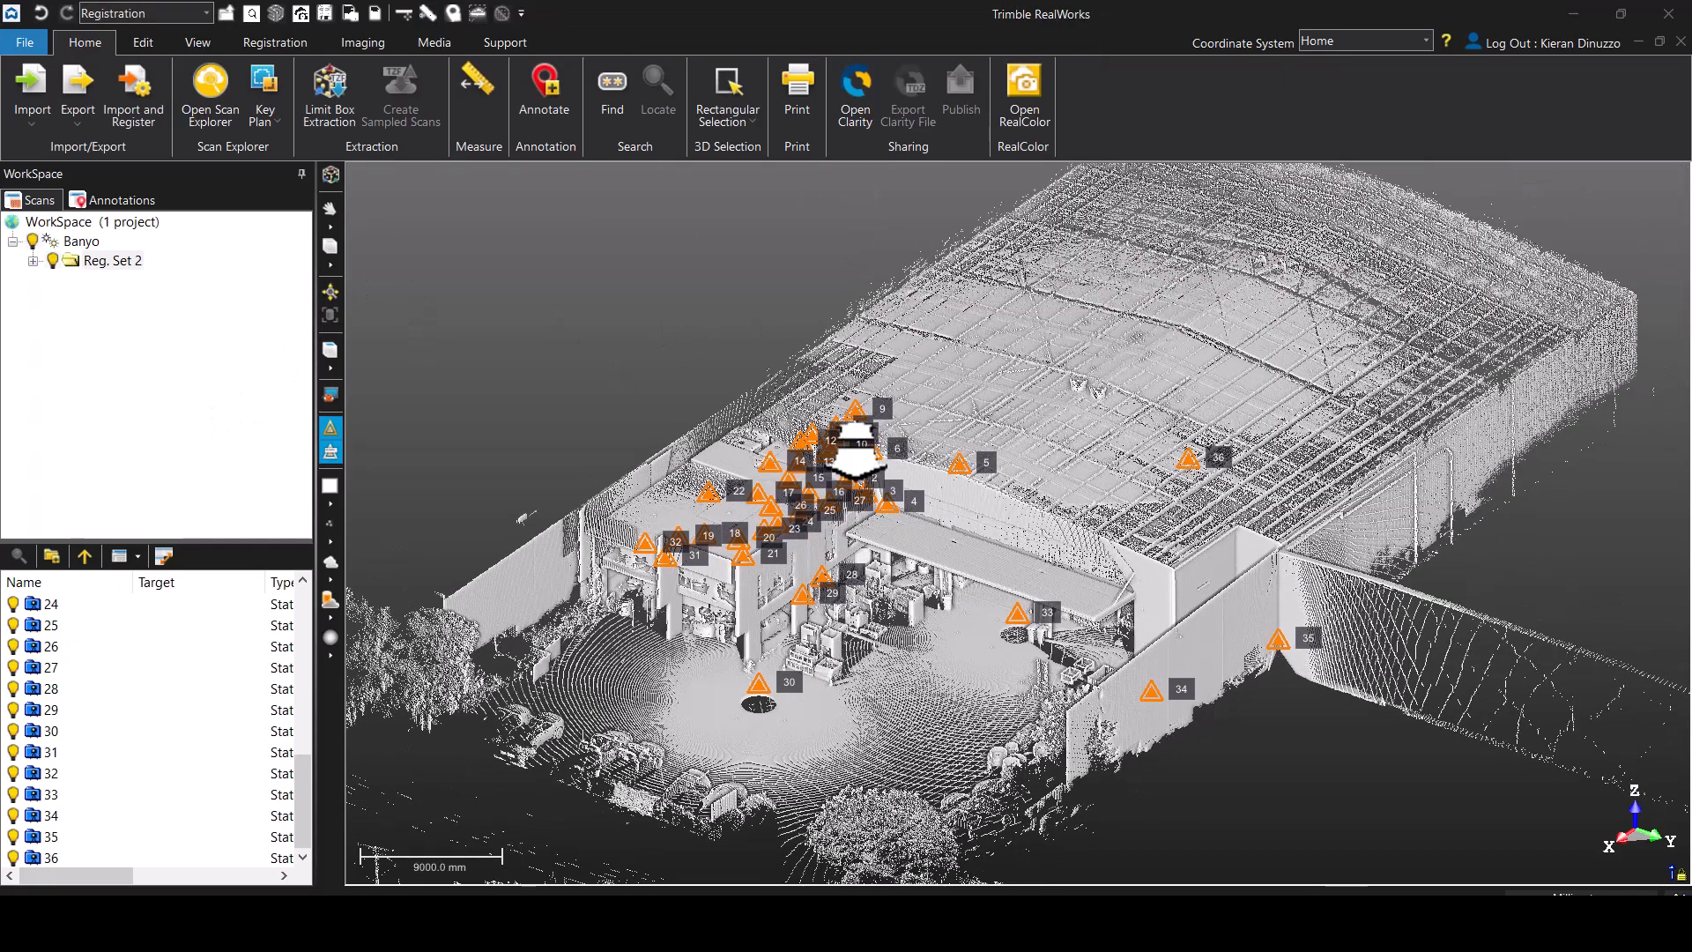
scroll(860, 459, up, 3)
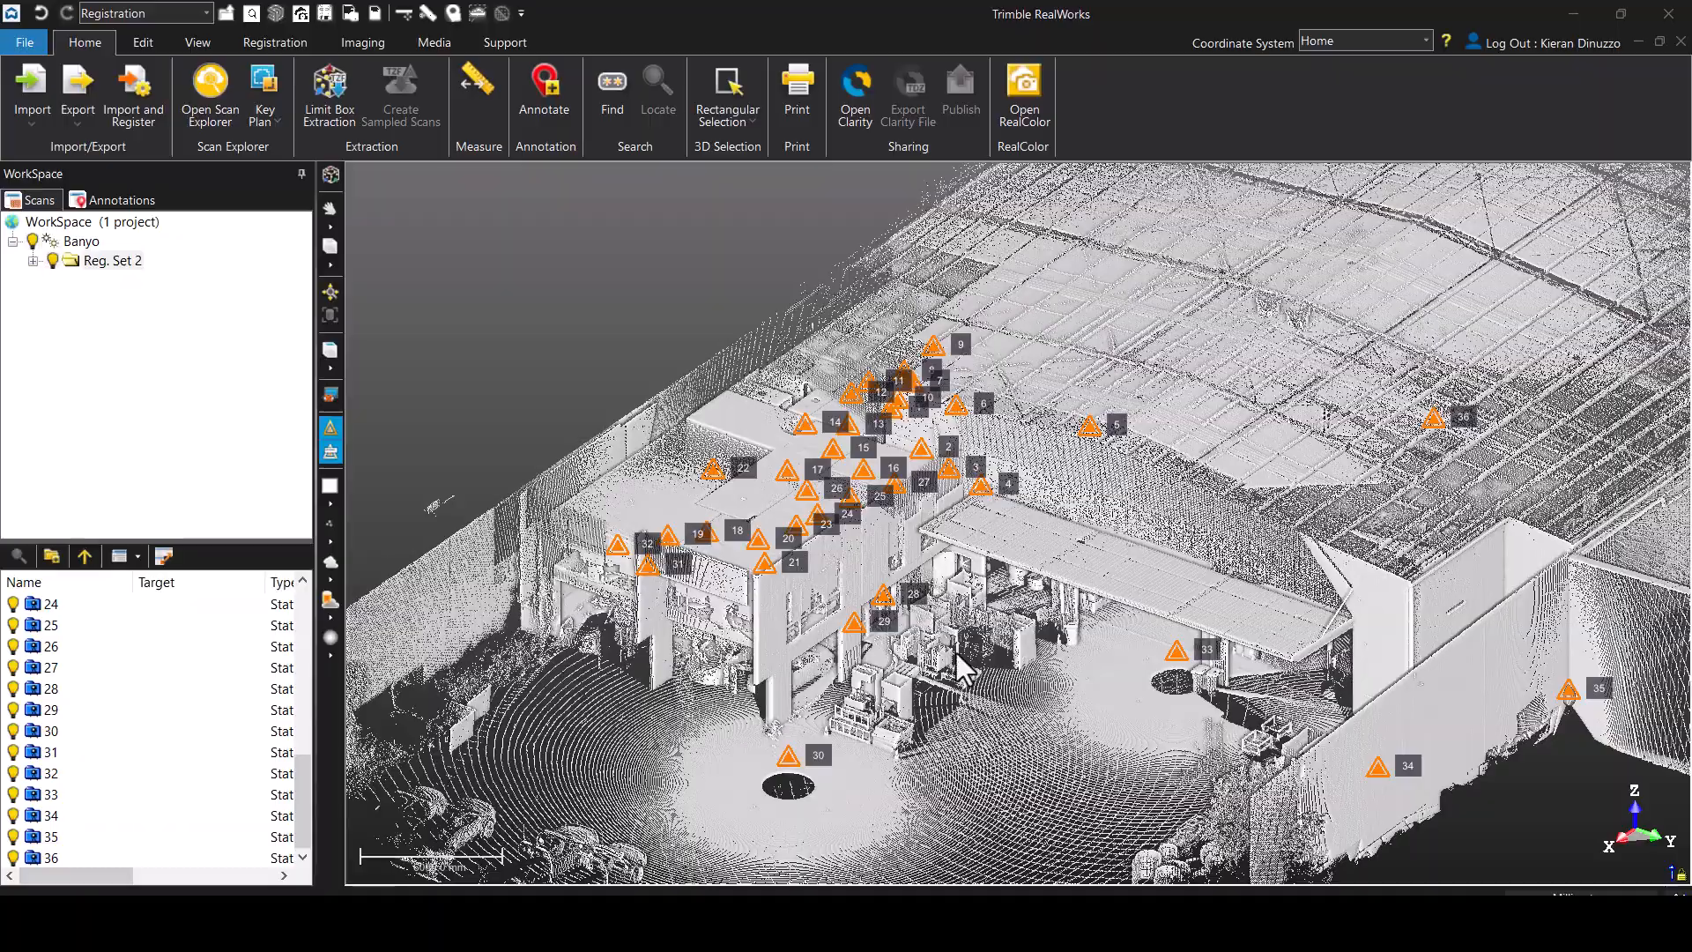
scroll(941, 683, up, 1)
middle_drag(929, 702, 1102, 559)
scroll(1168, 694, up, 6)
middle_drag(1168, 694, 585, 479)
scroll(959, 802, down, 5)
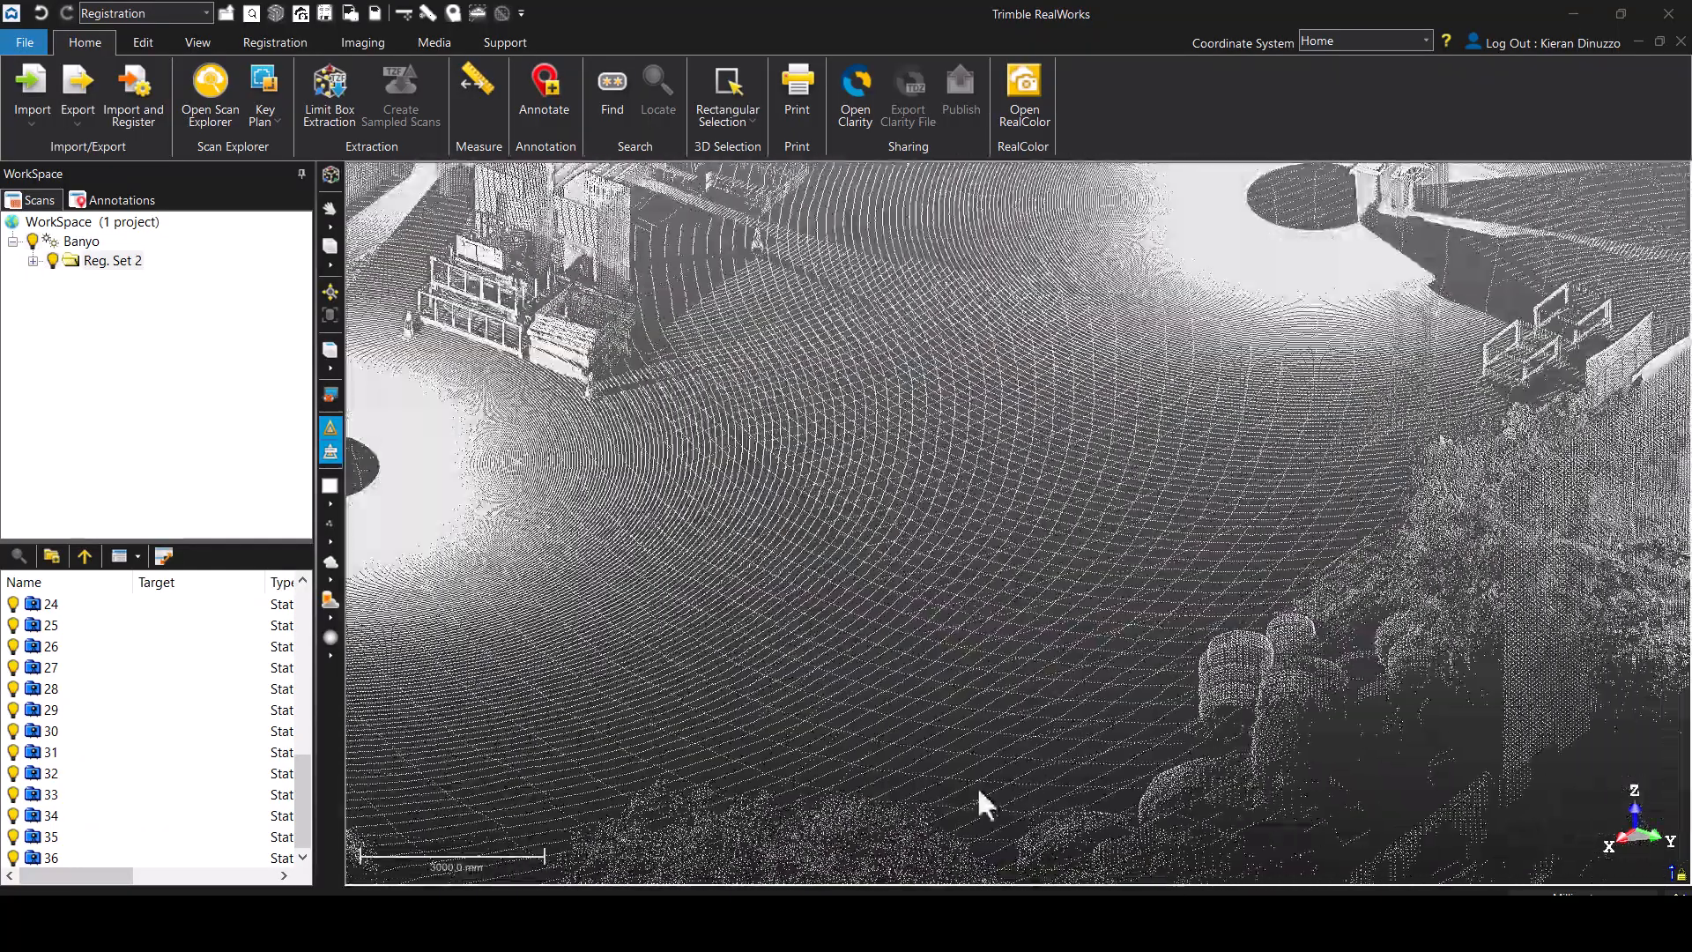
middle_drag(996, 666, 1115, 648)
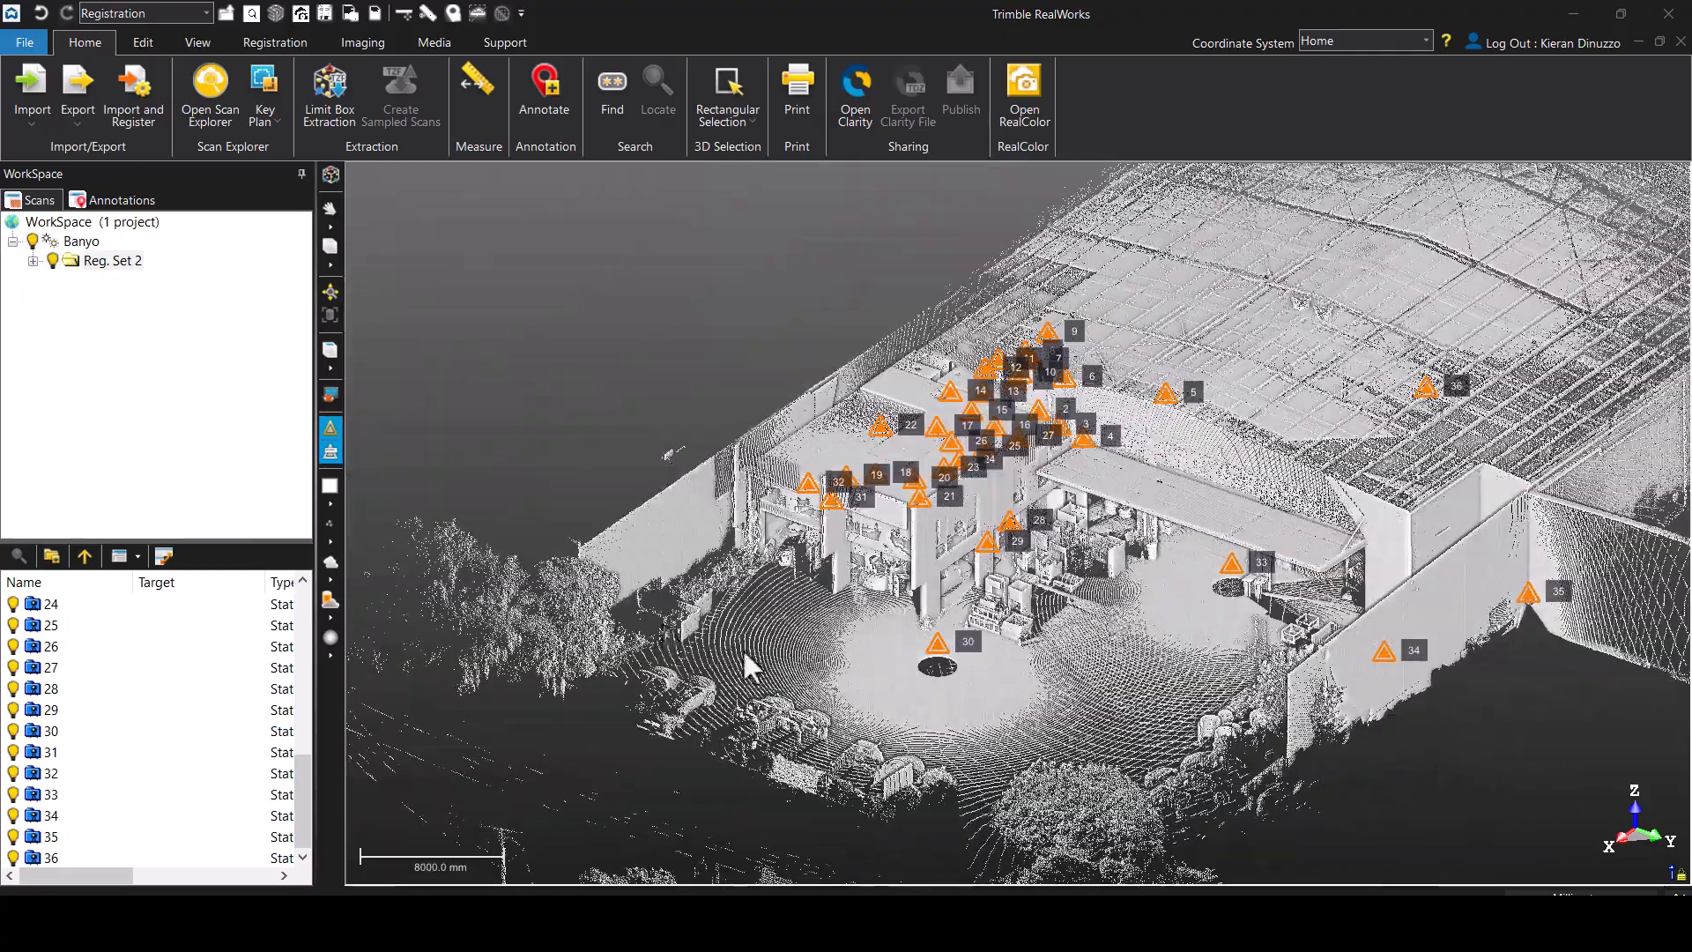
- Start a Limit Box Extraction and place the box on the roof of the building's front section near station 15
middle_drag(868, 539, 804, 563)
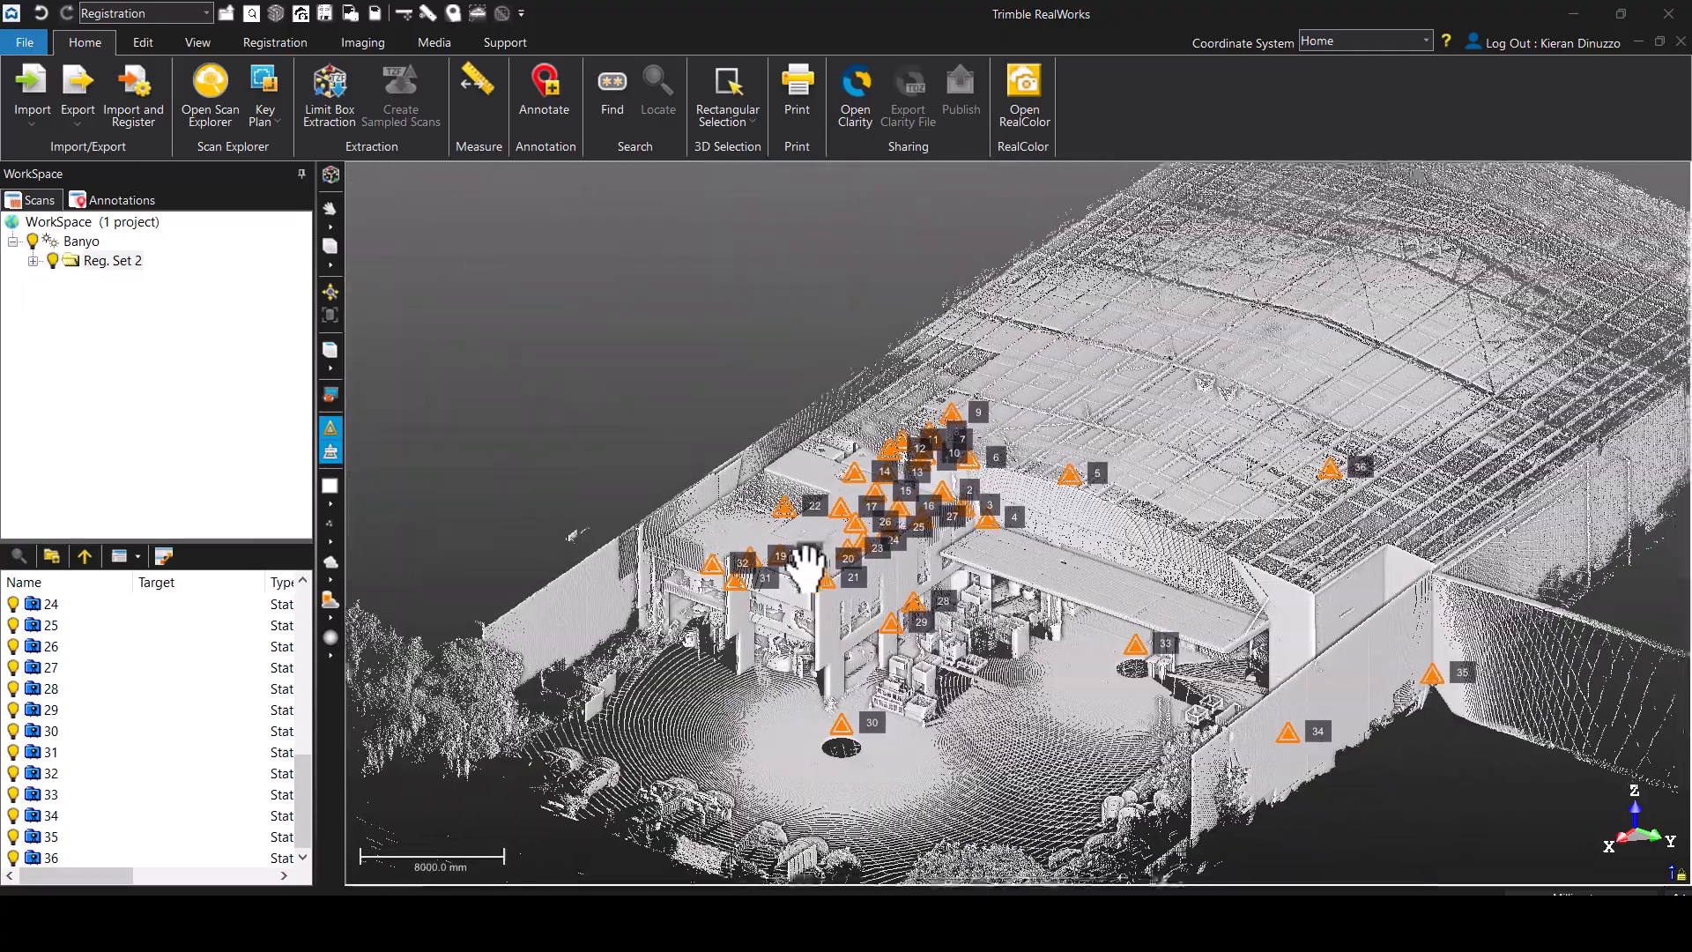
scroll(777, 617, up, 2)
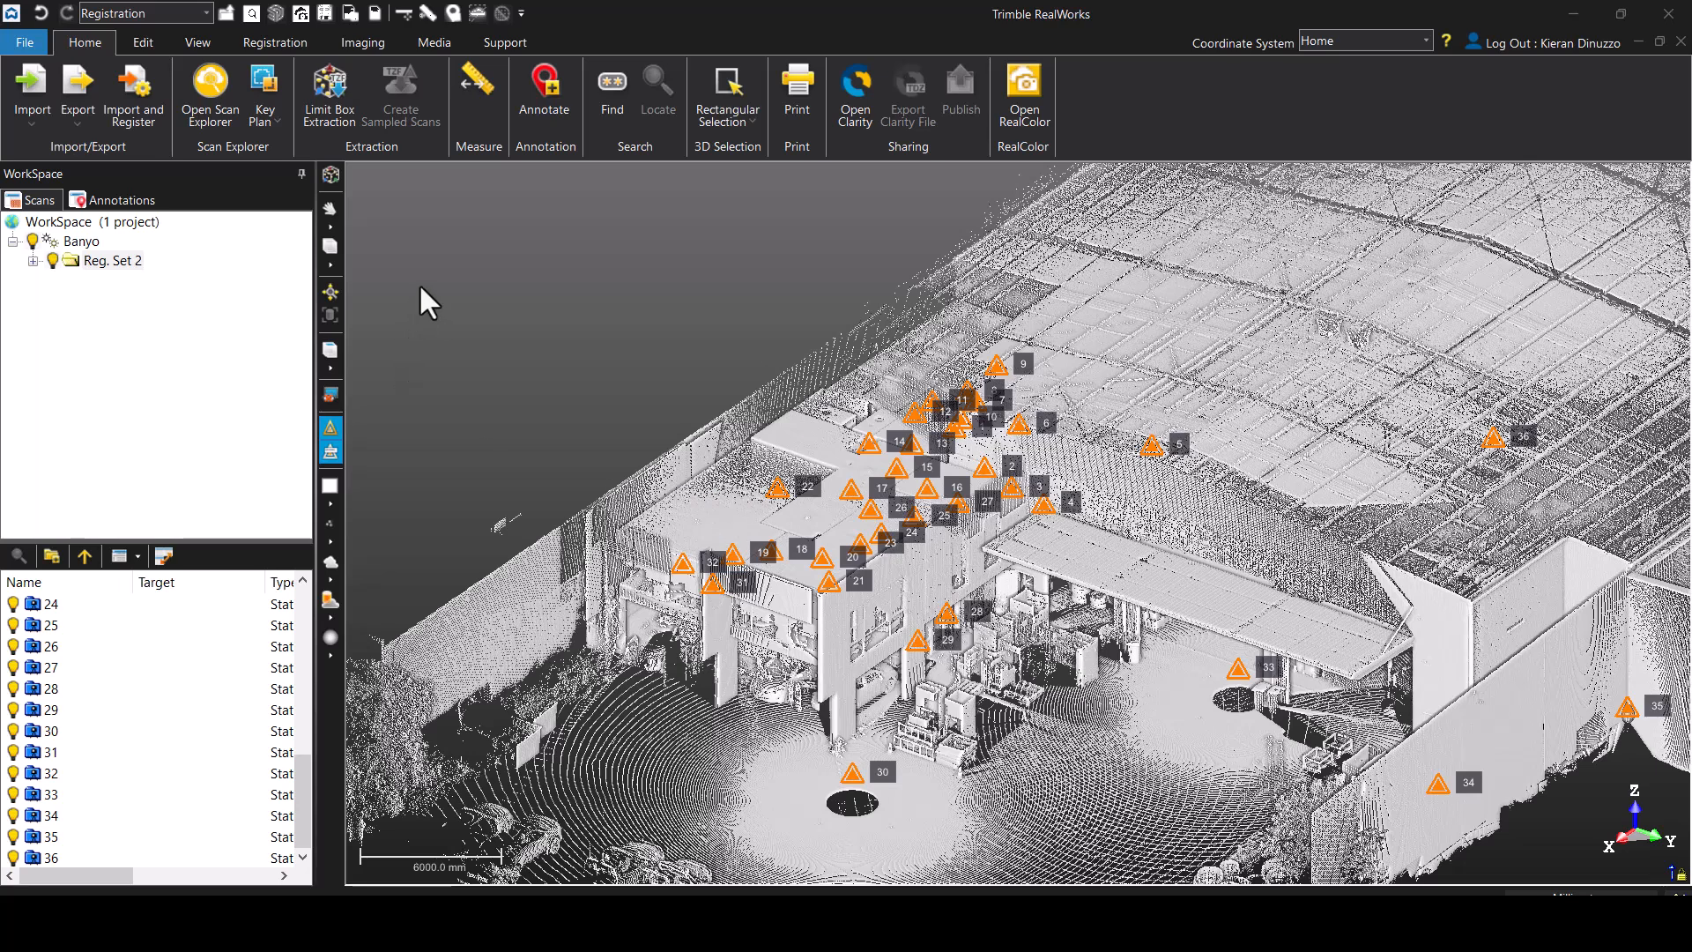
click(327, 99)
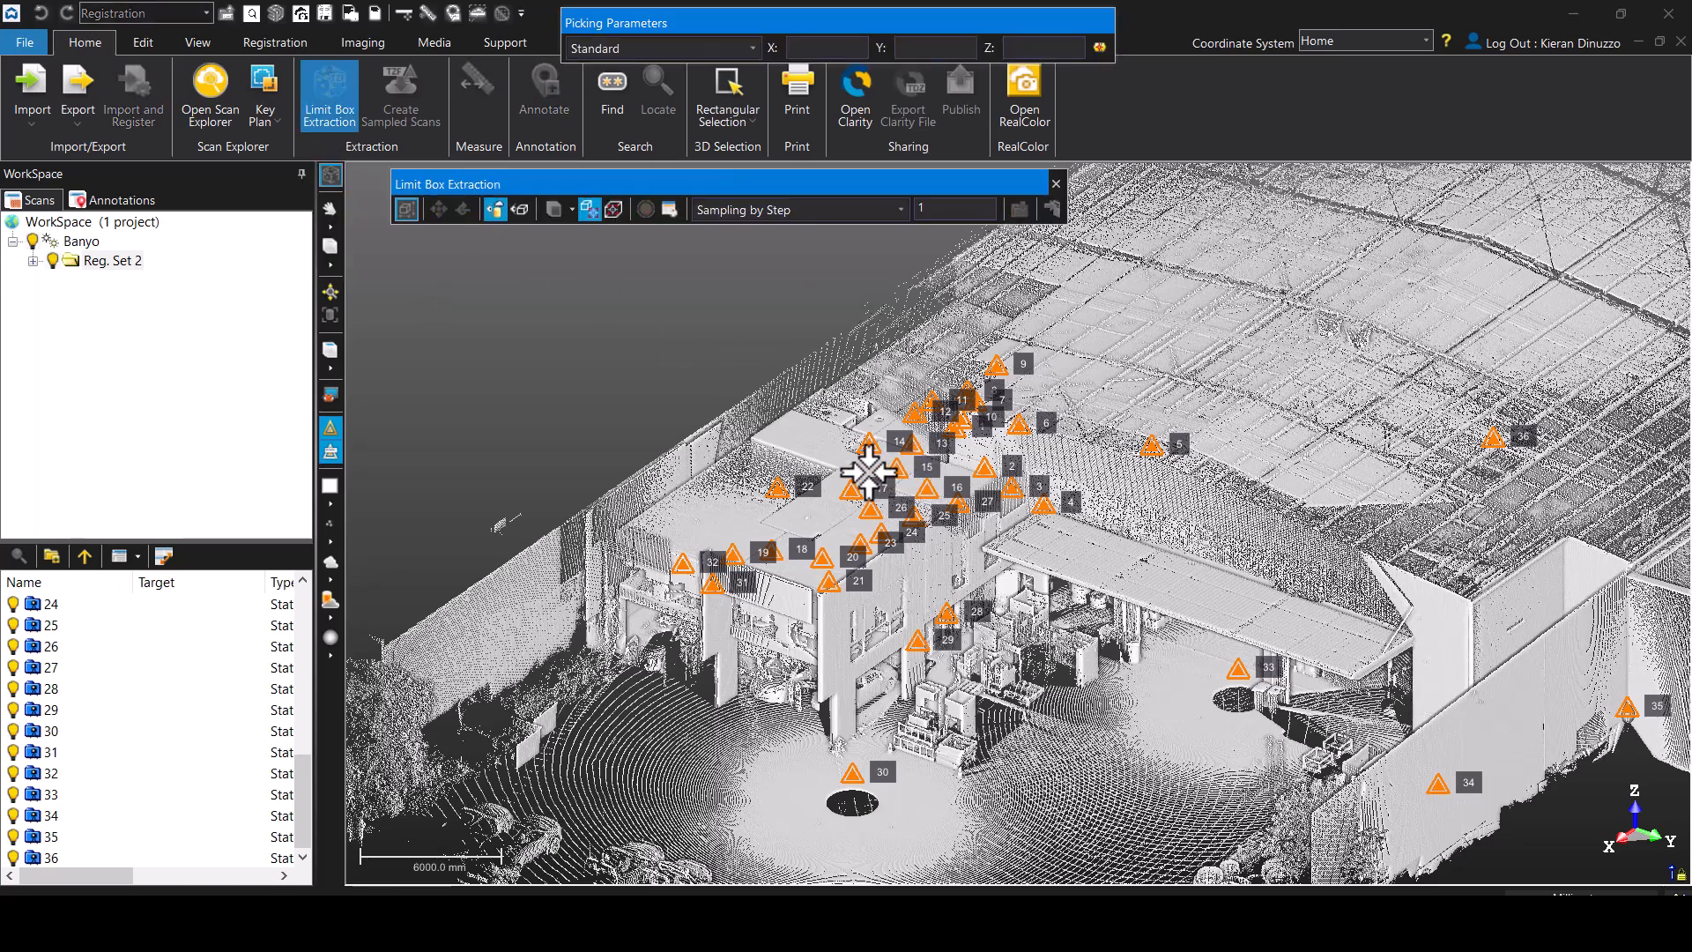
click(895, 476)
drag(924, 598, 1112, 680)
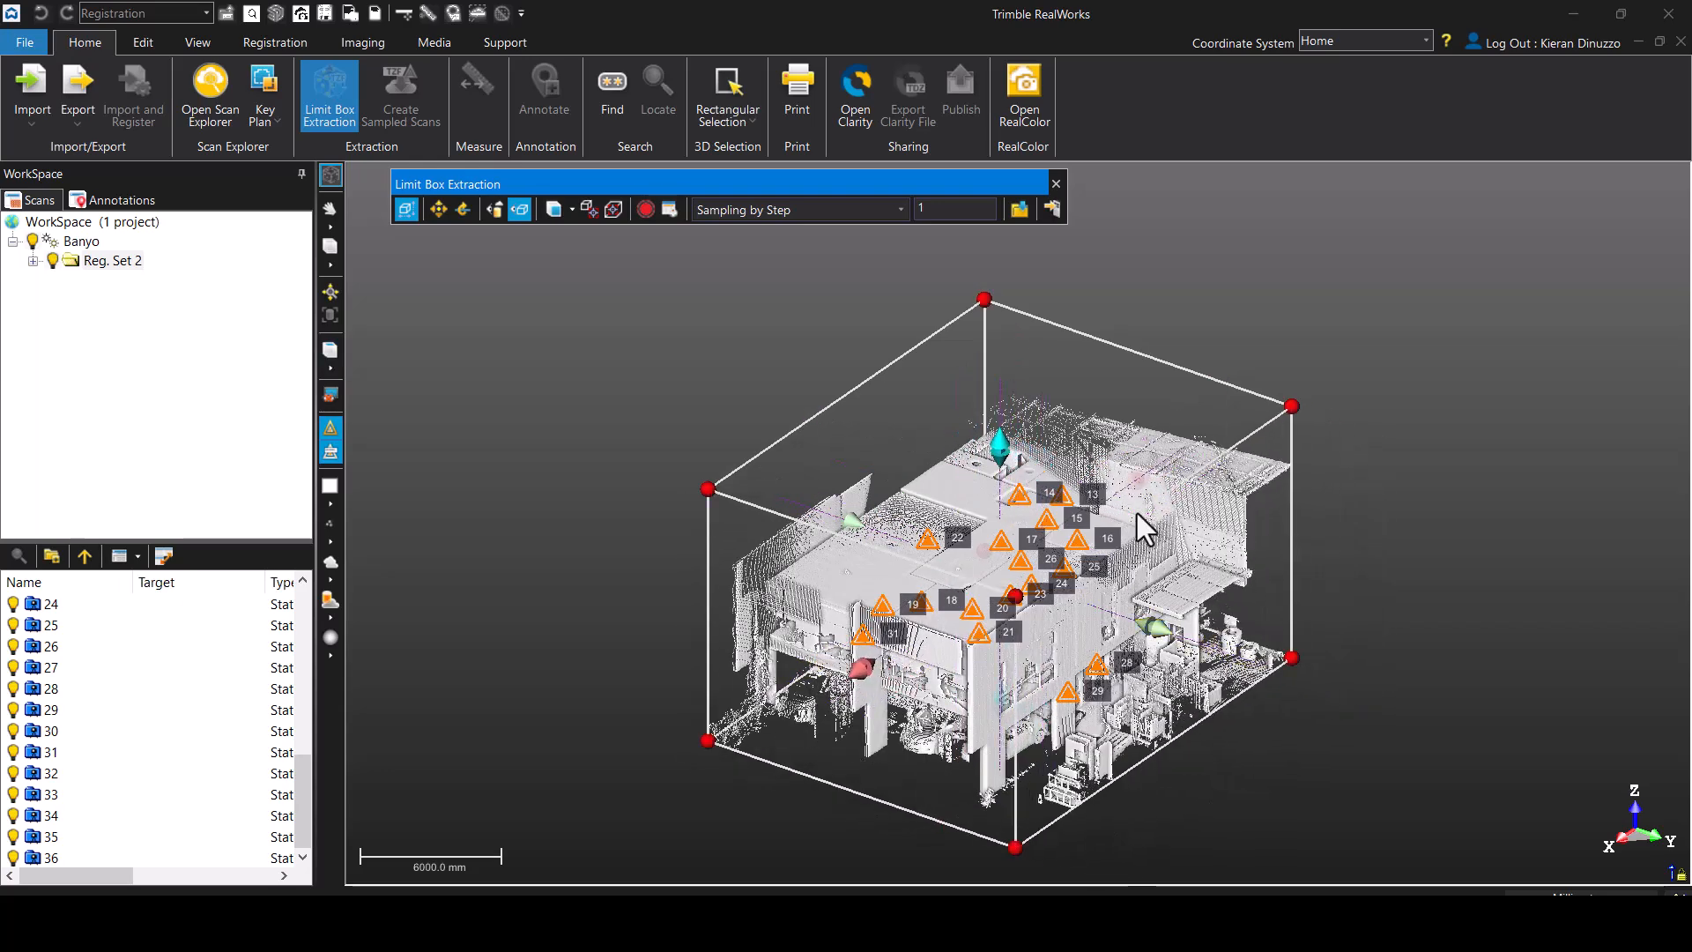
- Stretch the limit box further back along the building and lower its top face to cut off the warehouse roof
drag(1138, 490, 1324, 393)
drag(1366, 608, 1268, 567)
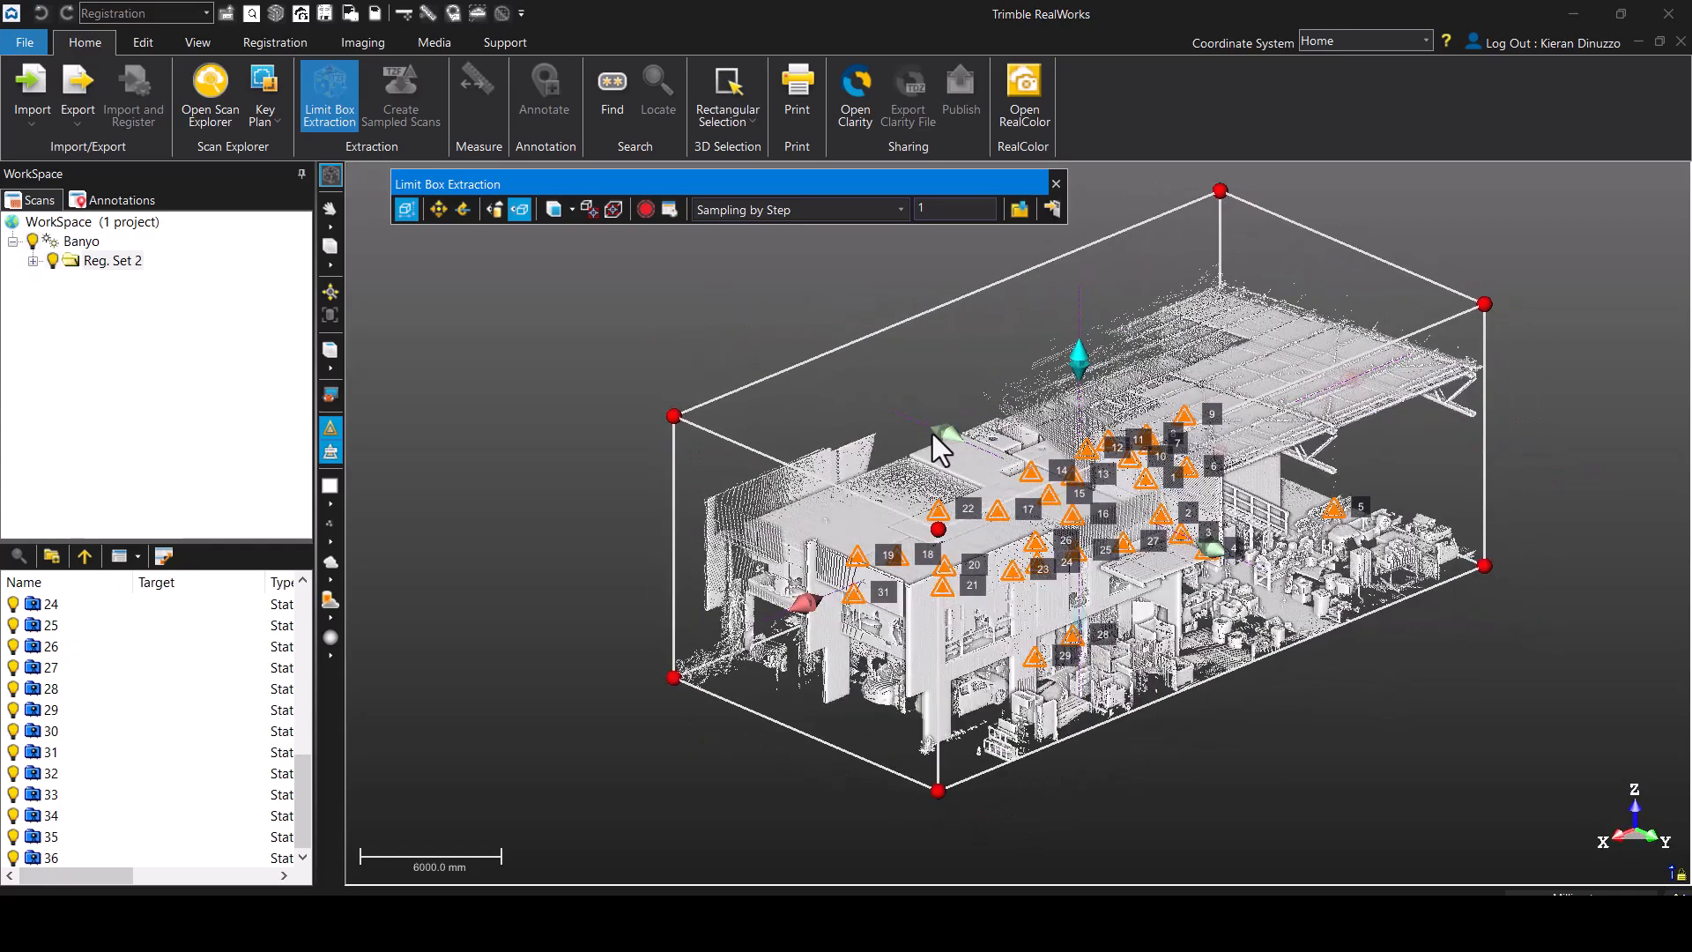
drag(1078, 373, 1080, 474)
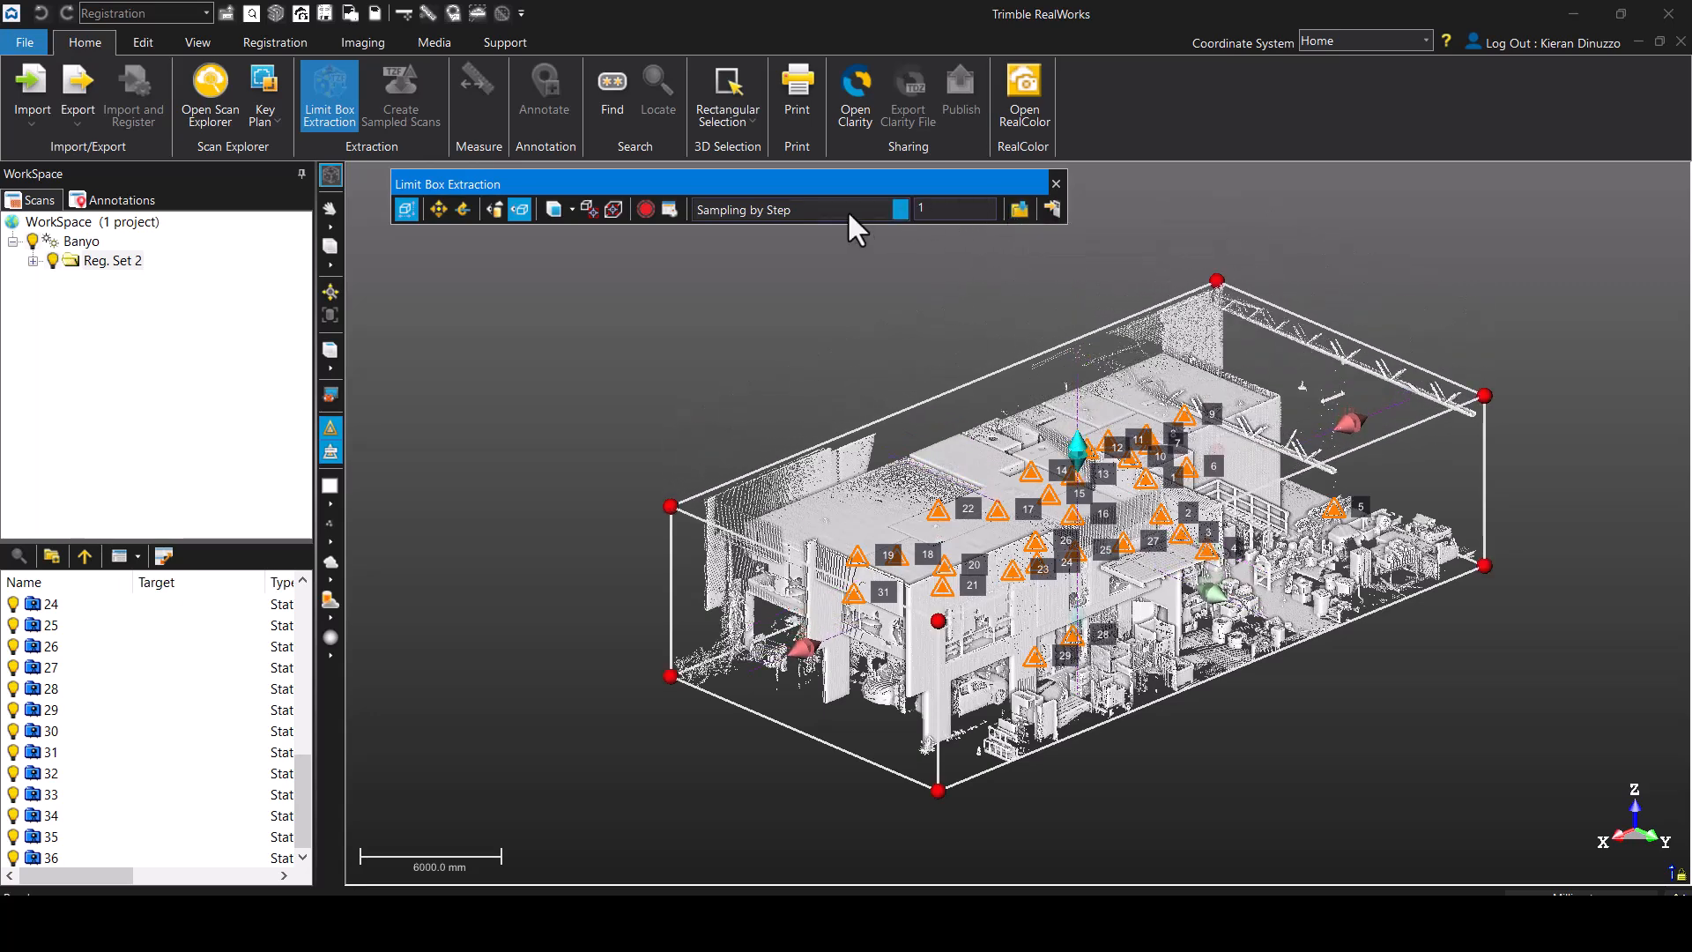
- Extract the boxed points as a scan using Sampling by Step 1, and compare its point count with the Preview scan
click(1018, 209)
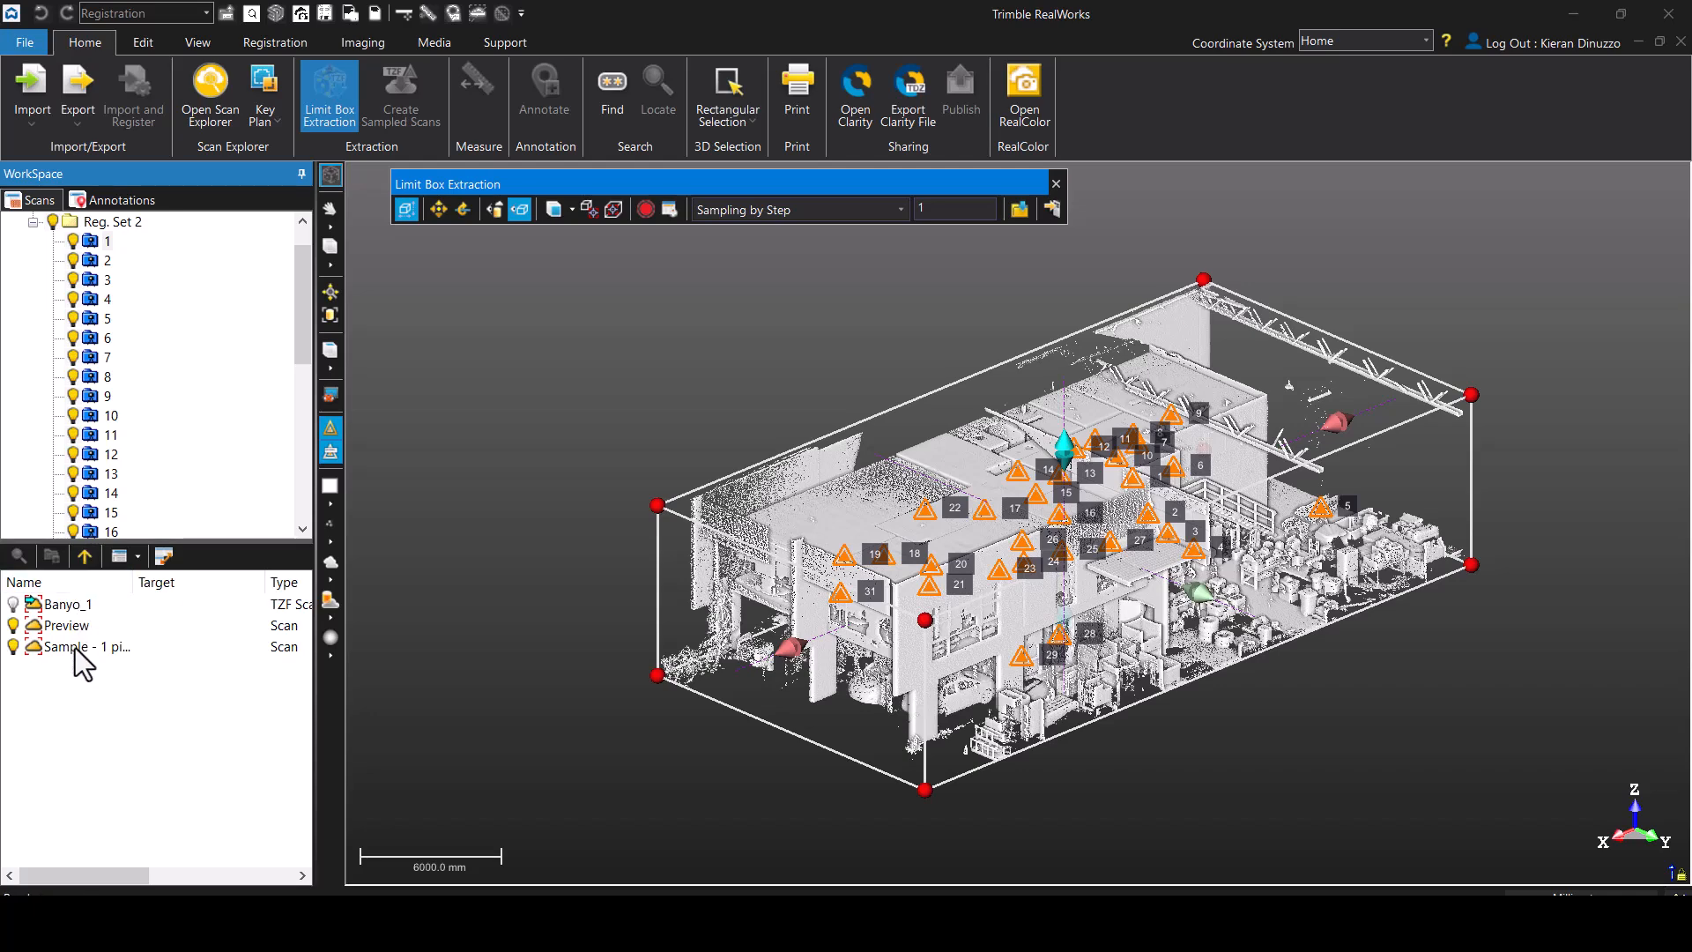
click(245, 624)
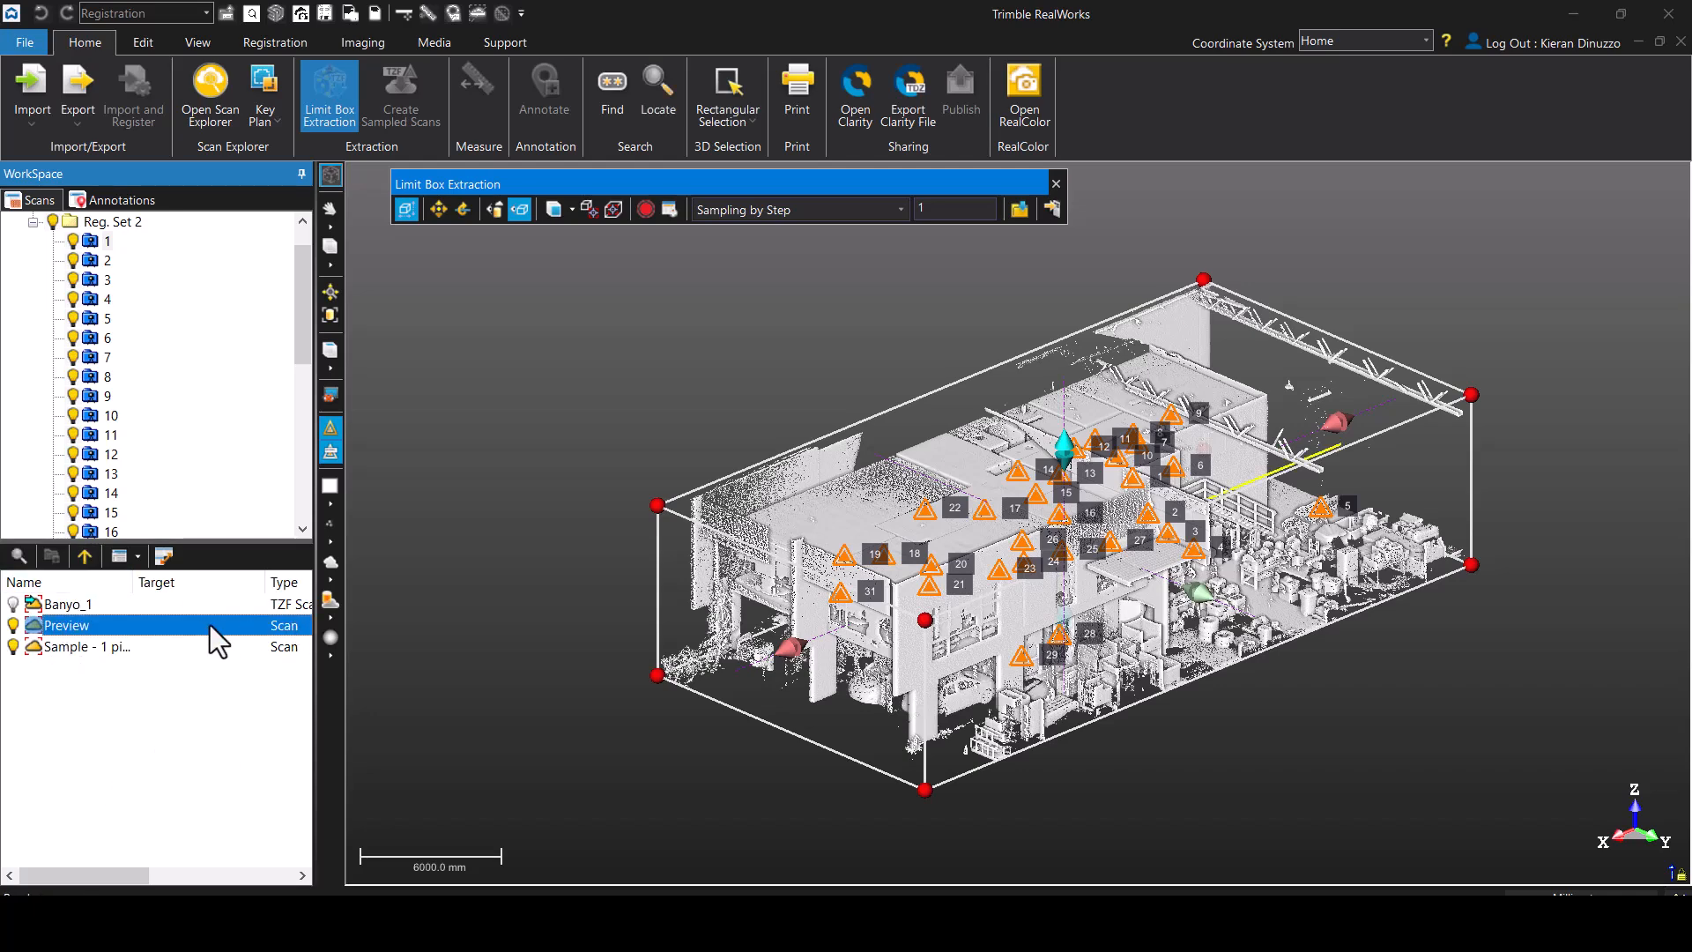
click(101, 648)
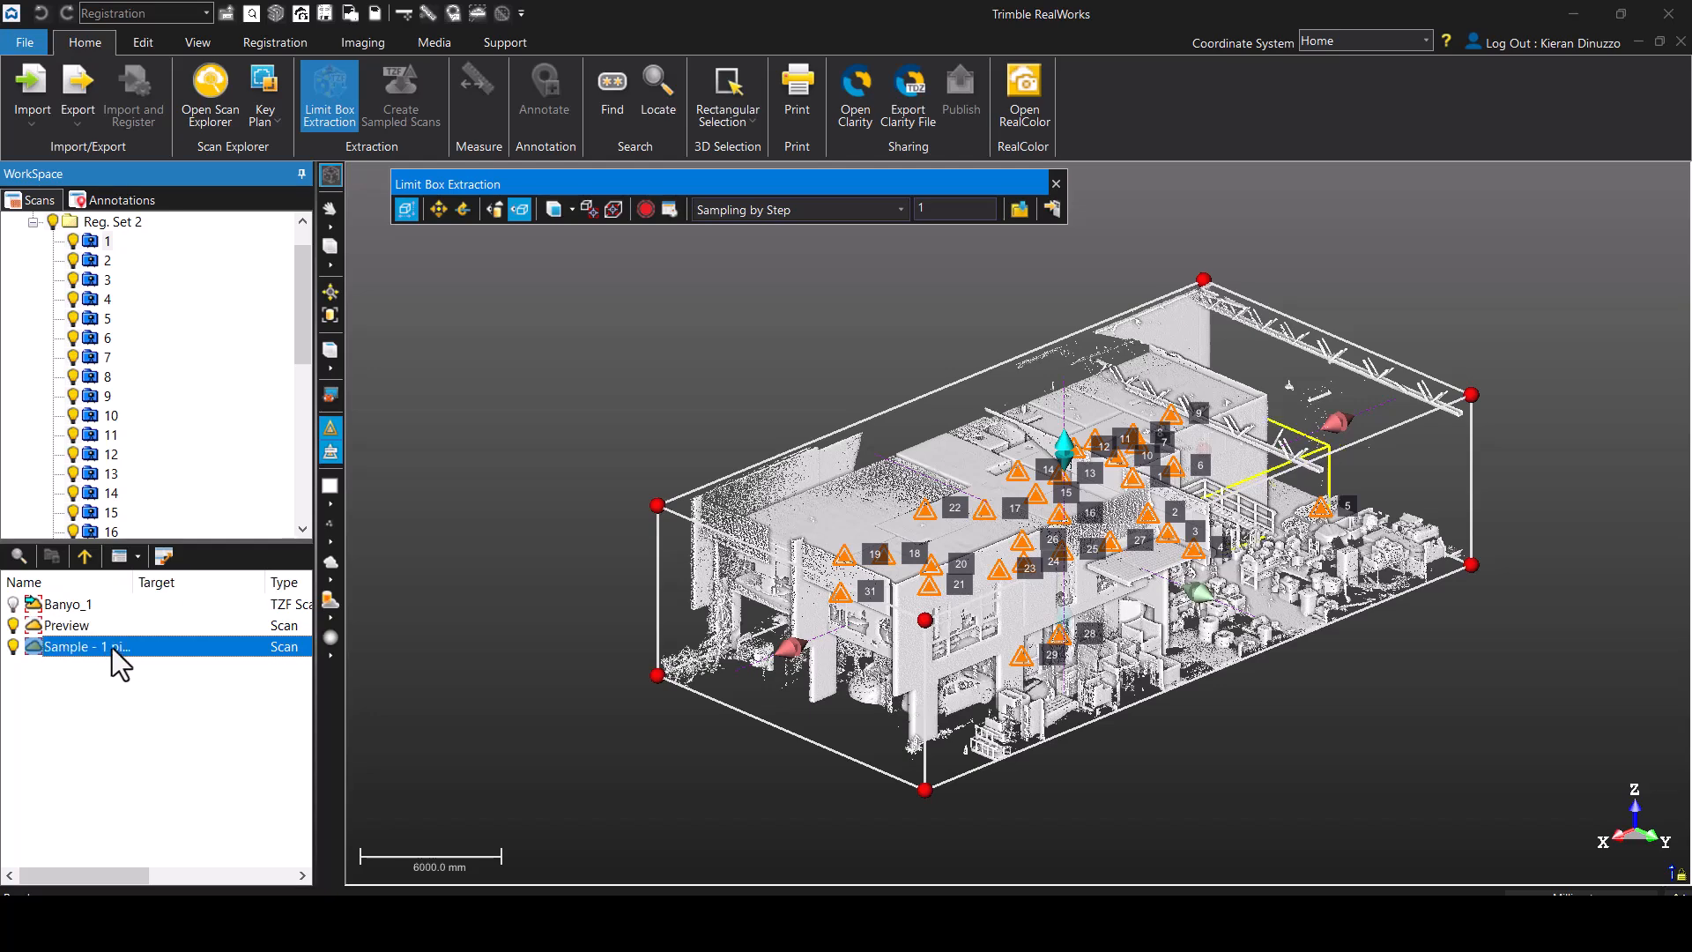
drag(314, 775, 450, 779)
drag(276, 877, 177, 877)
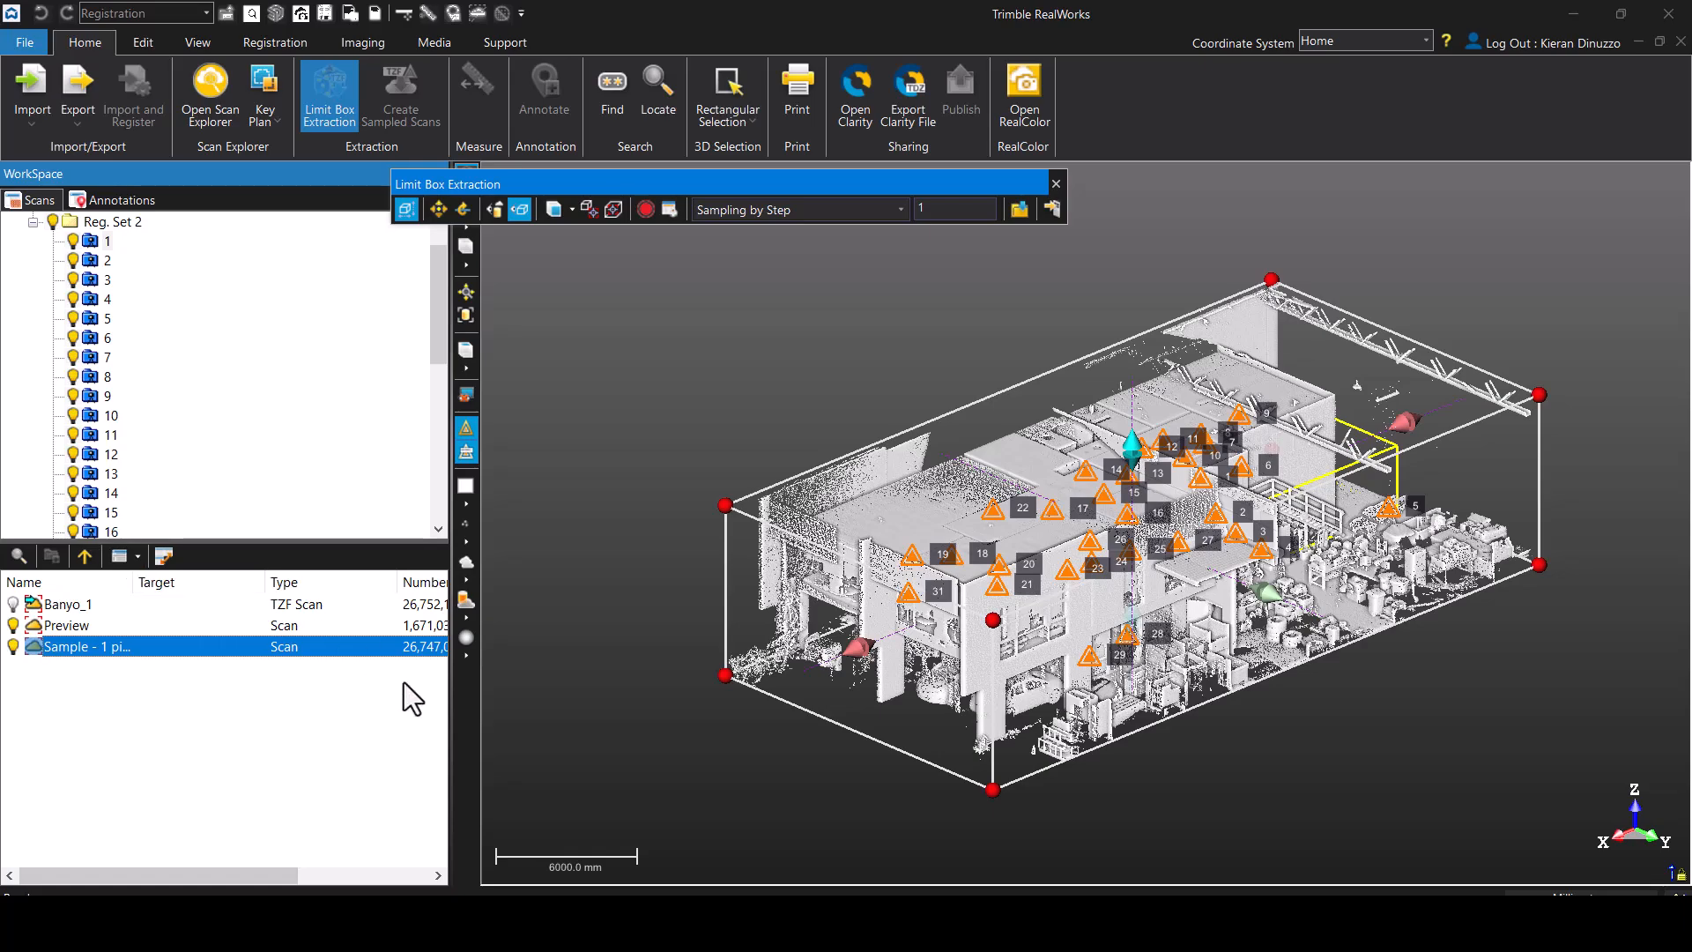
drag(448, 731, 301, 705)
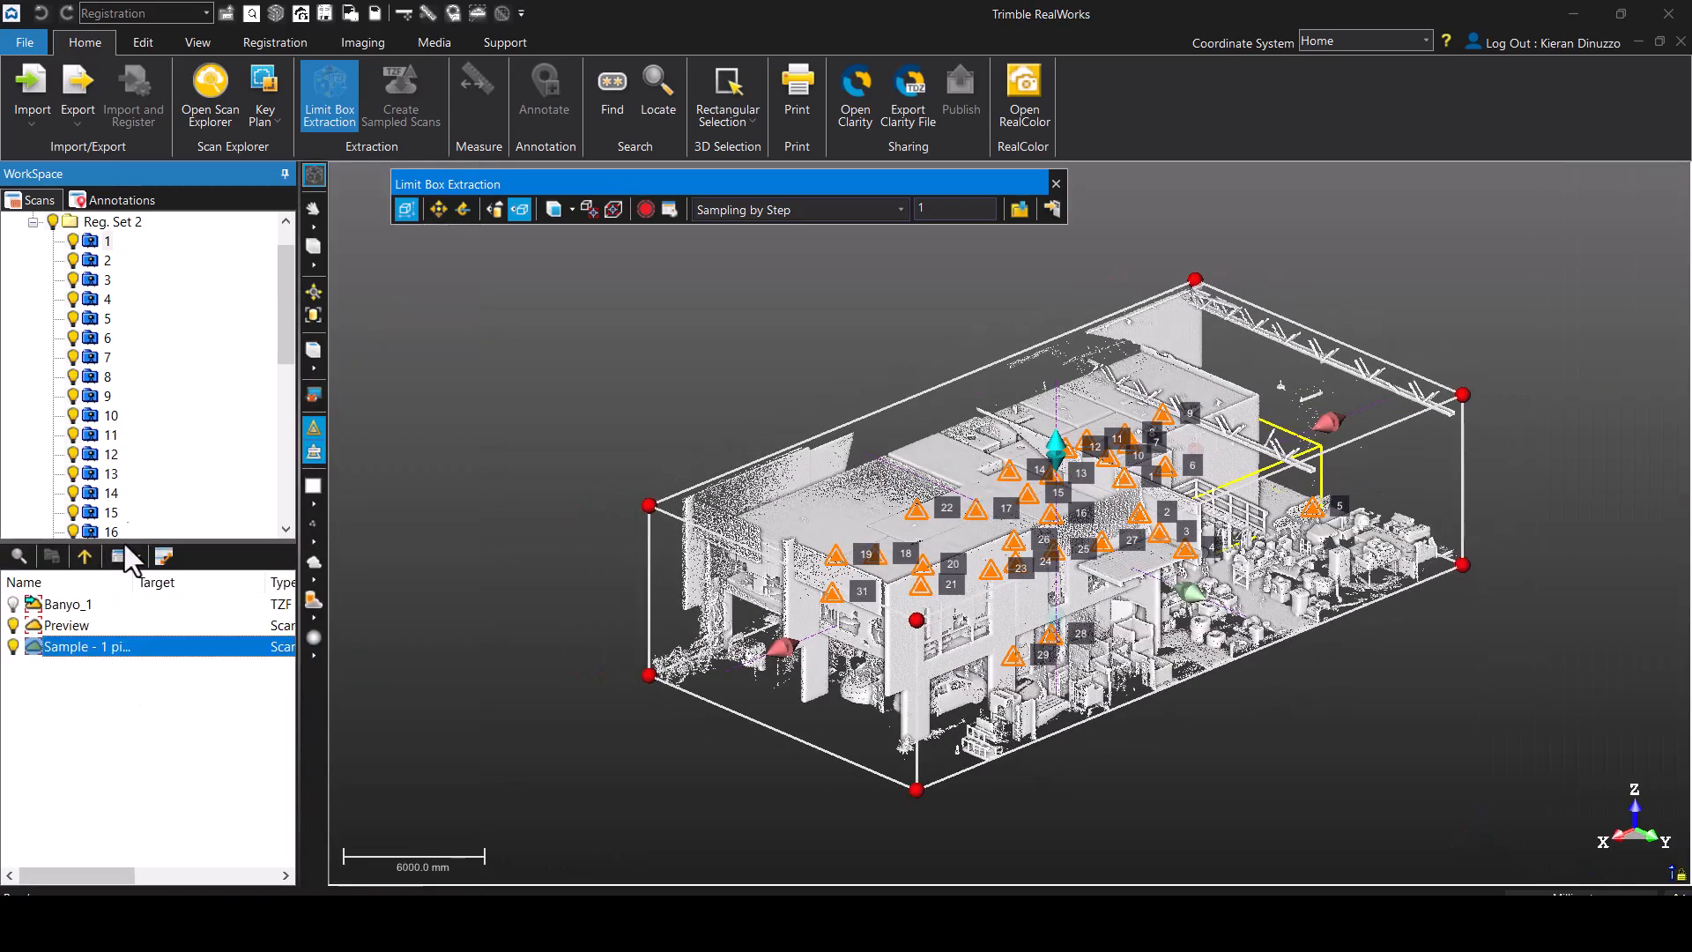
- Return the object list to the stations and close the Limit Box Extraction tool
click(84, 557)
click(1051, 209)
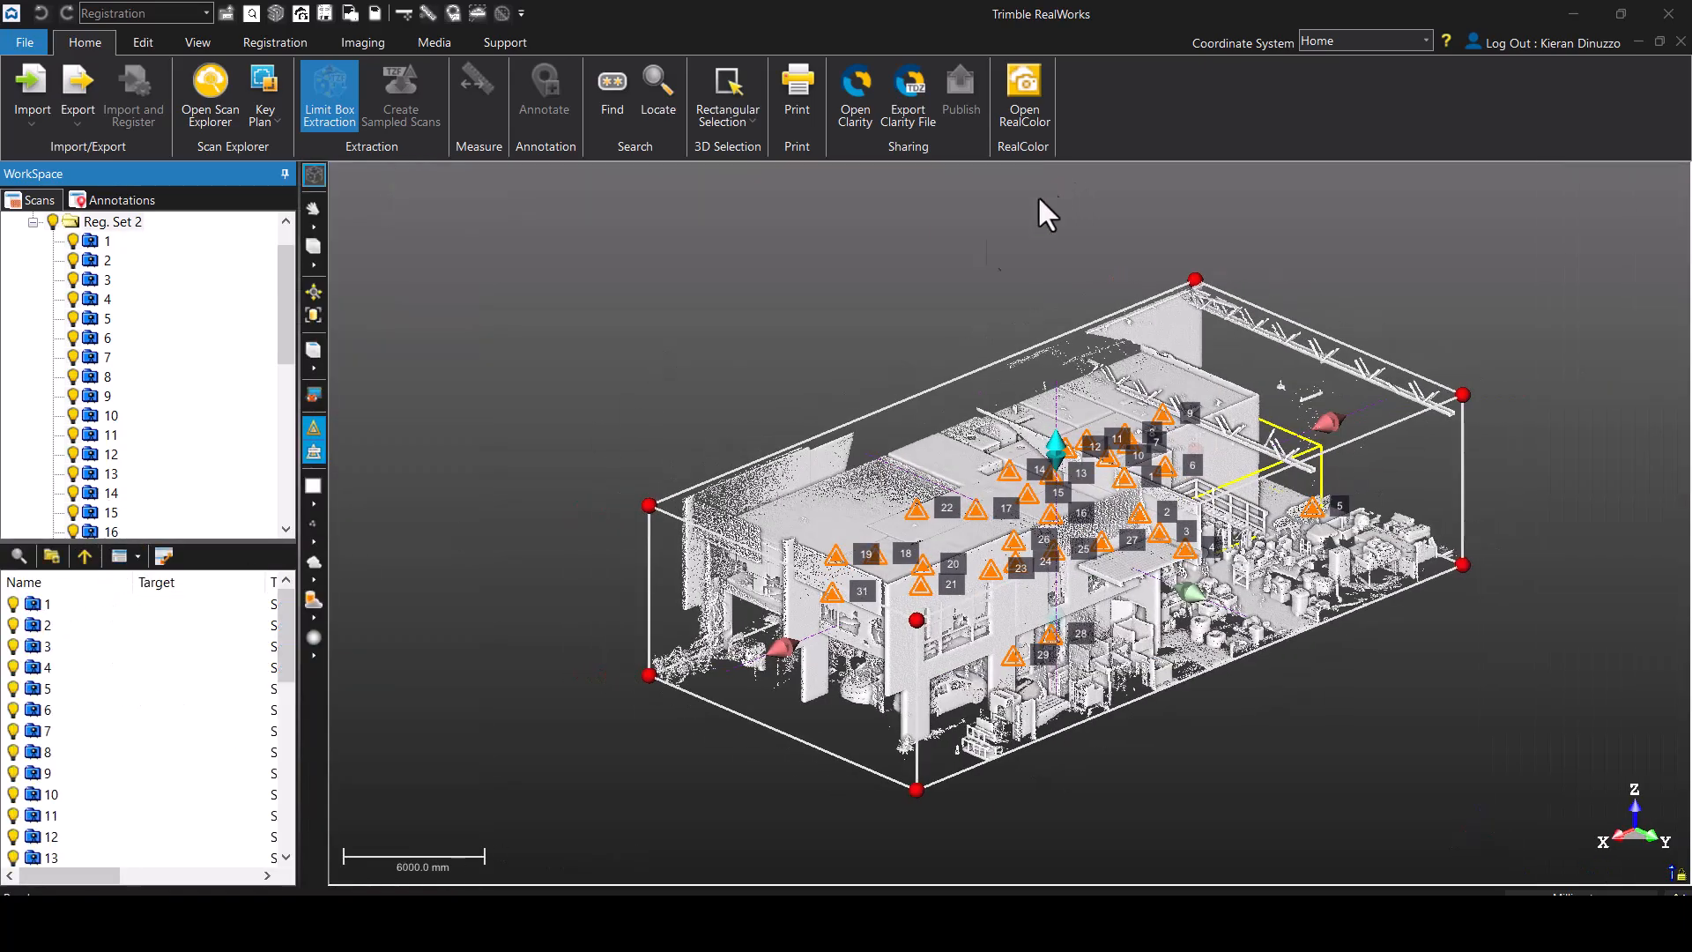
scroll(737, 472, down, 3)
scroll(723, 476, up, 3)
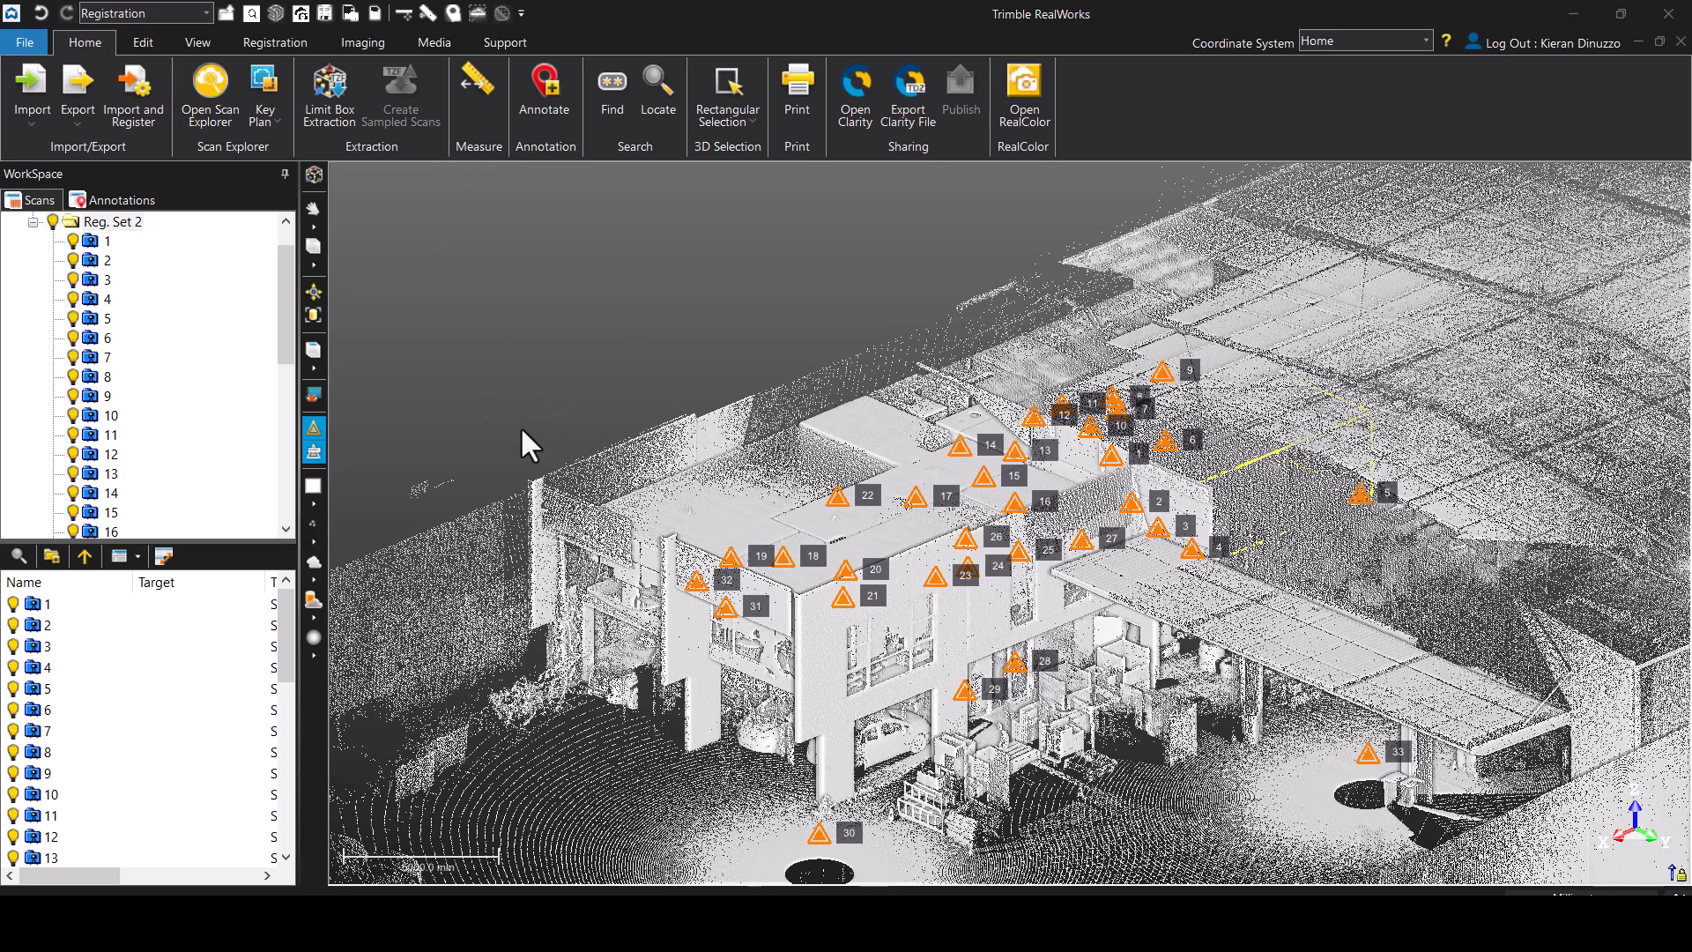
- Examine which editing and TZF scan commands are available for individual stations and for Reg. Set 2
click(141, 43)
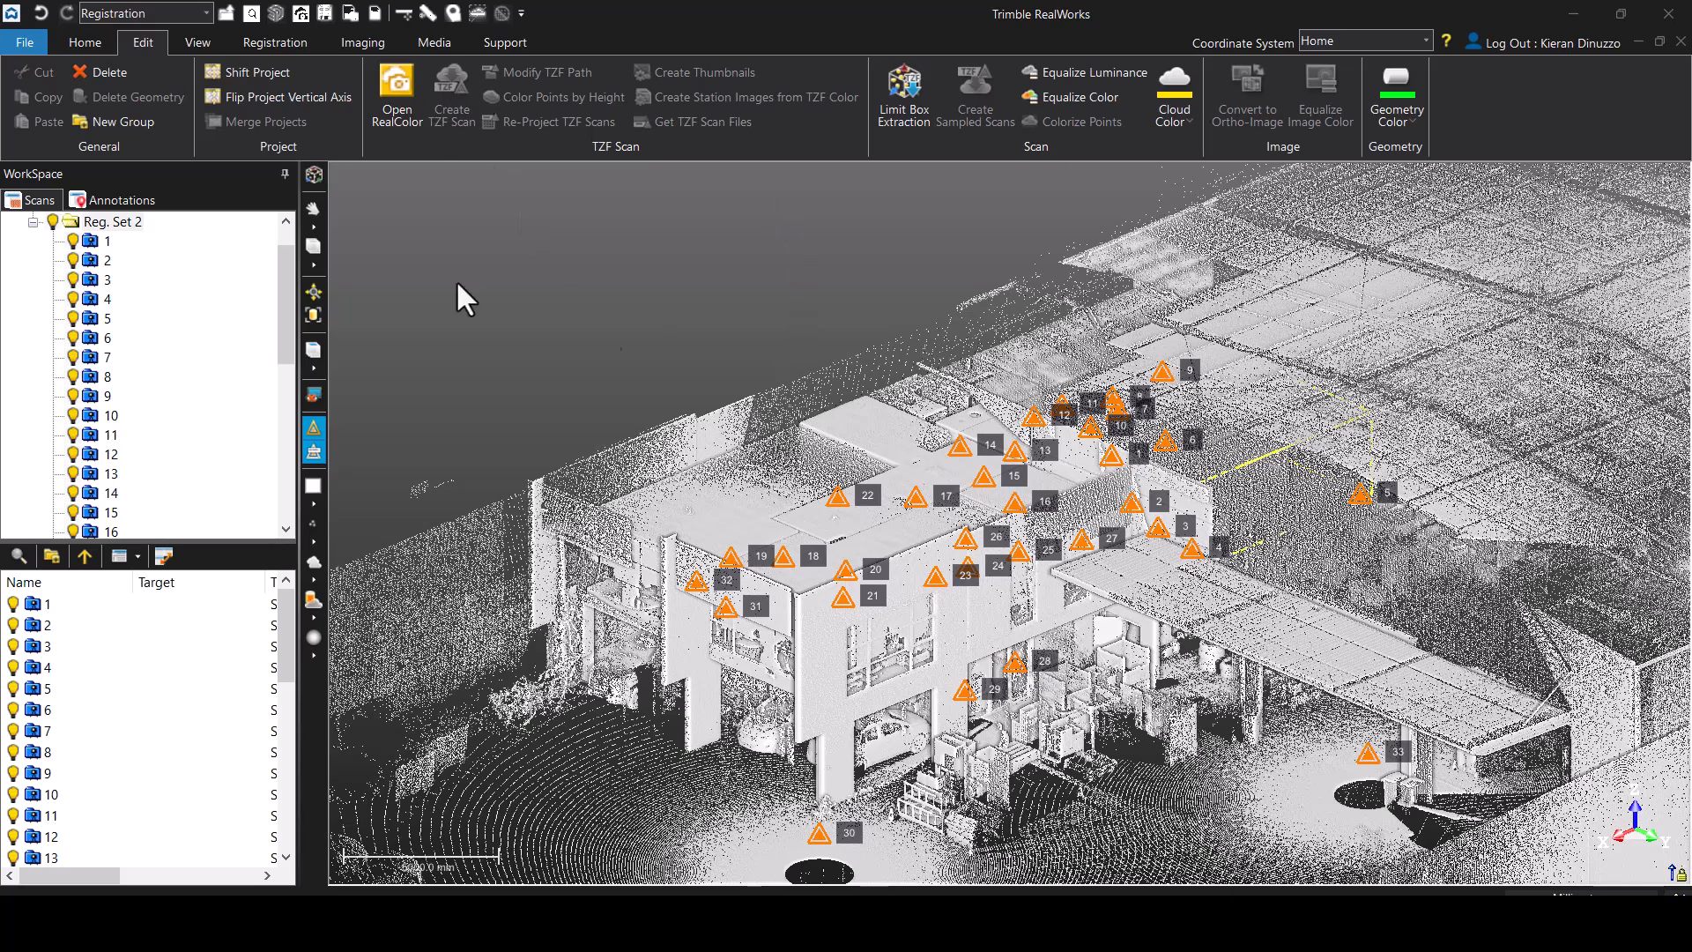
click(62, 626)
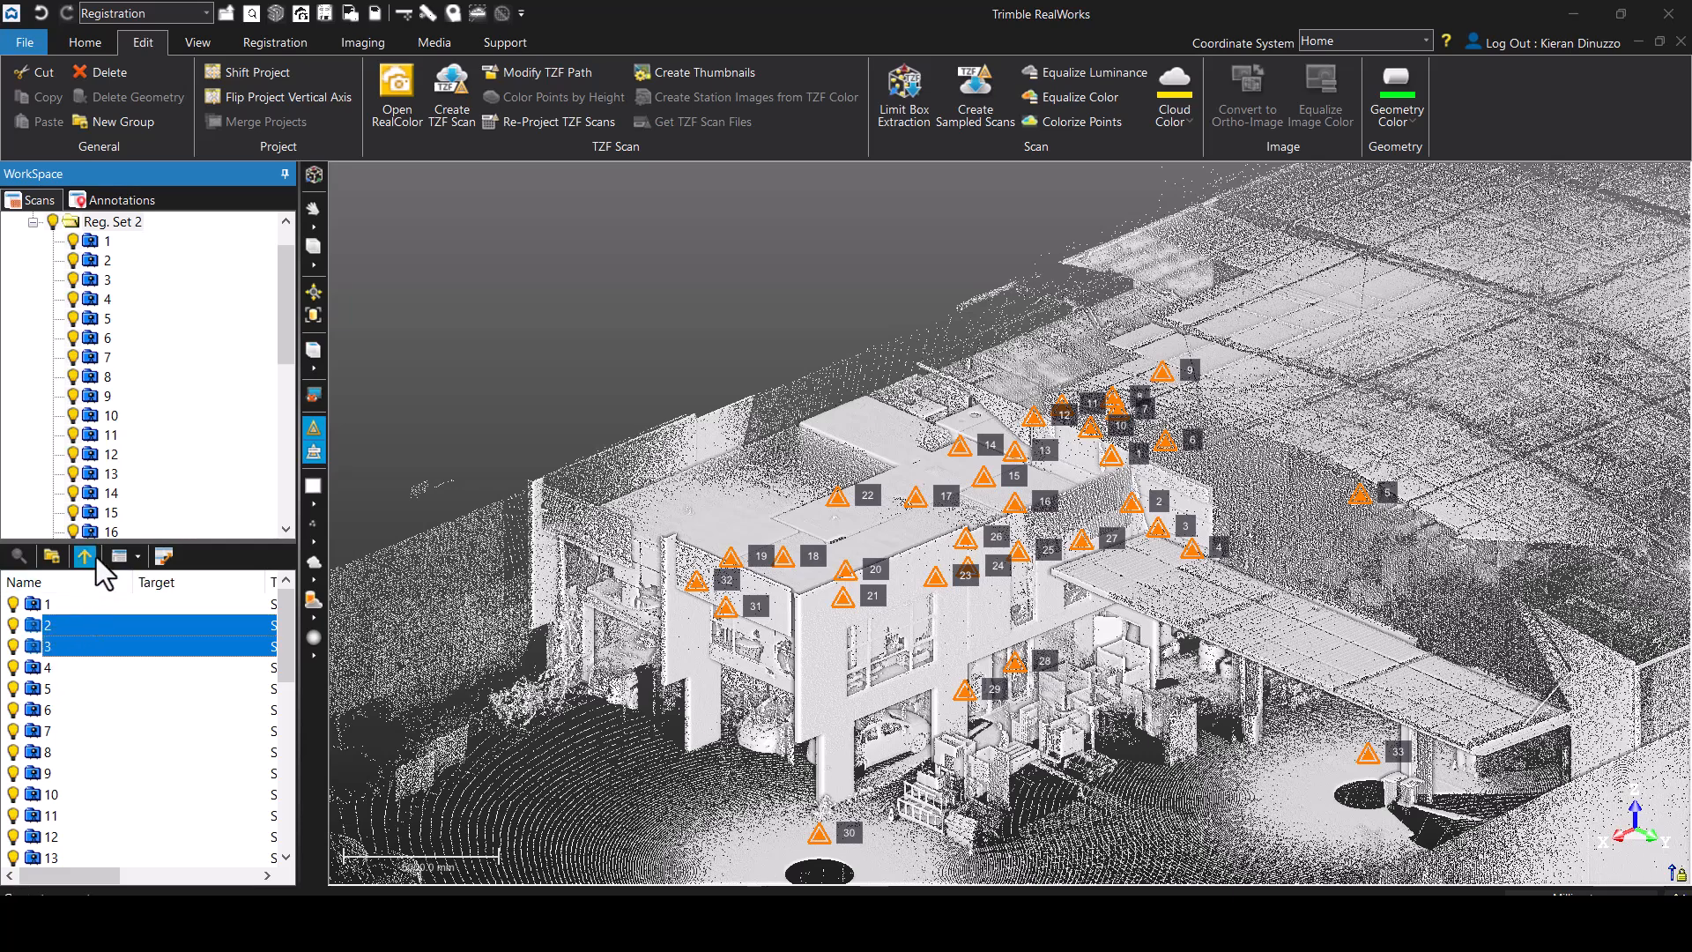
click(85, 556)
click(73, 606)
click(106, 243)
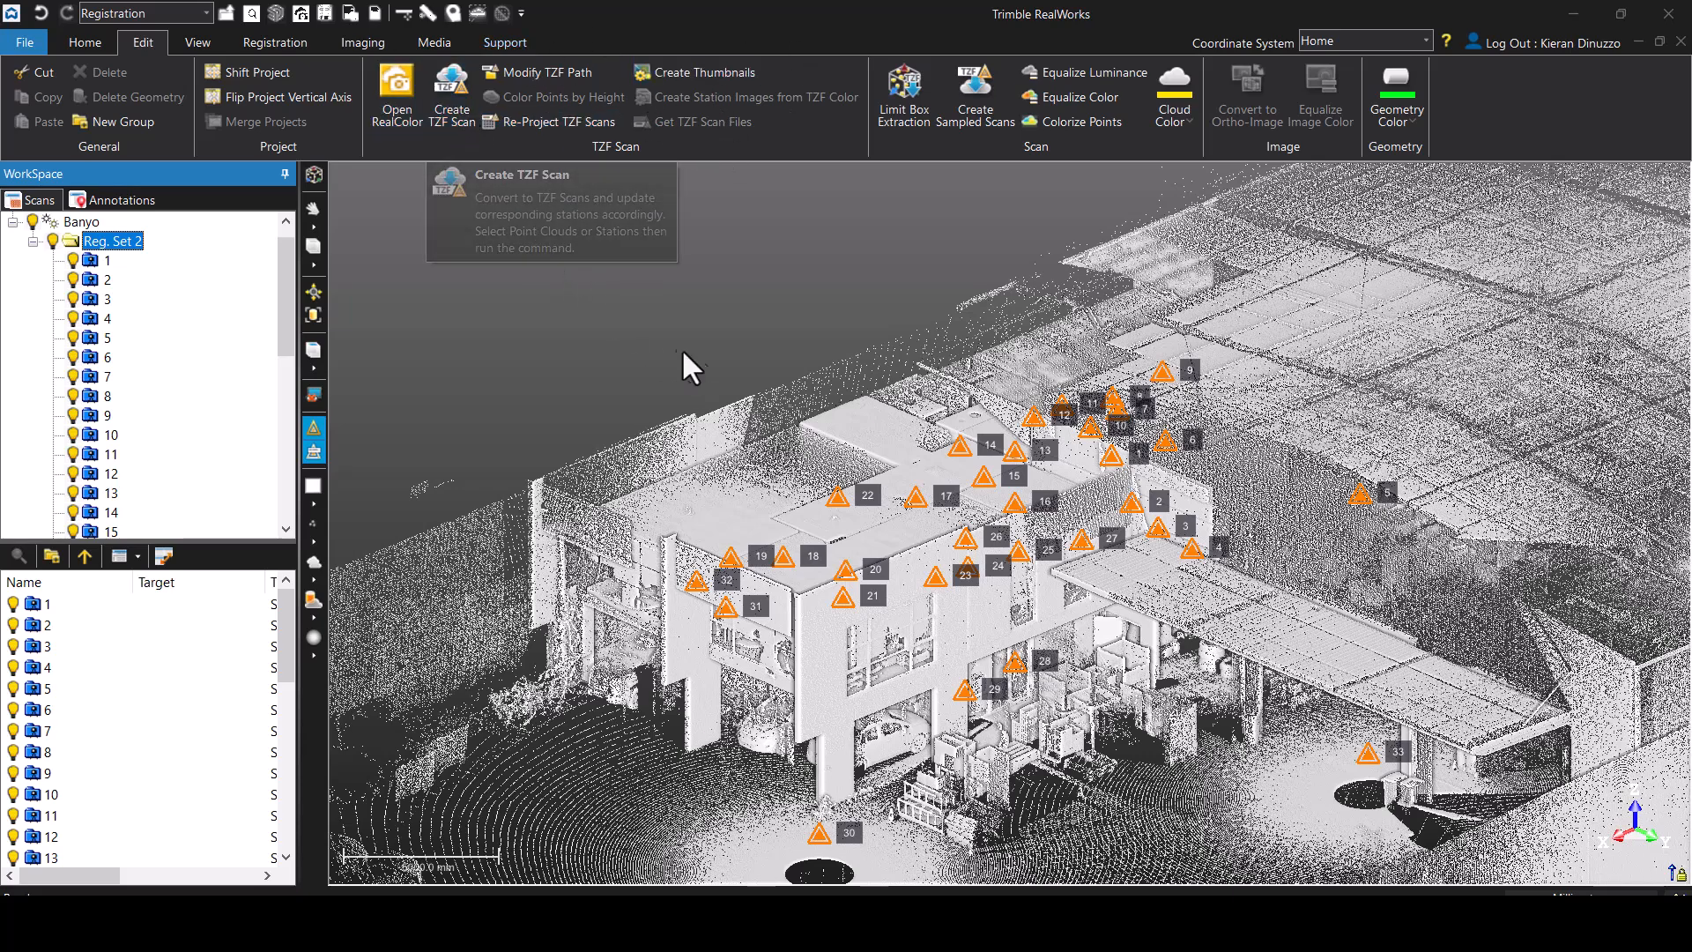
click(782, 495)
click(77, 707)
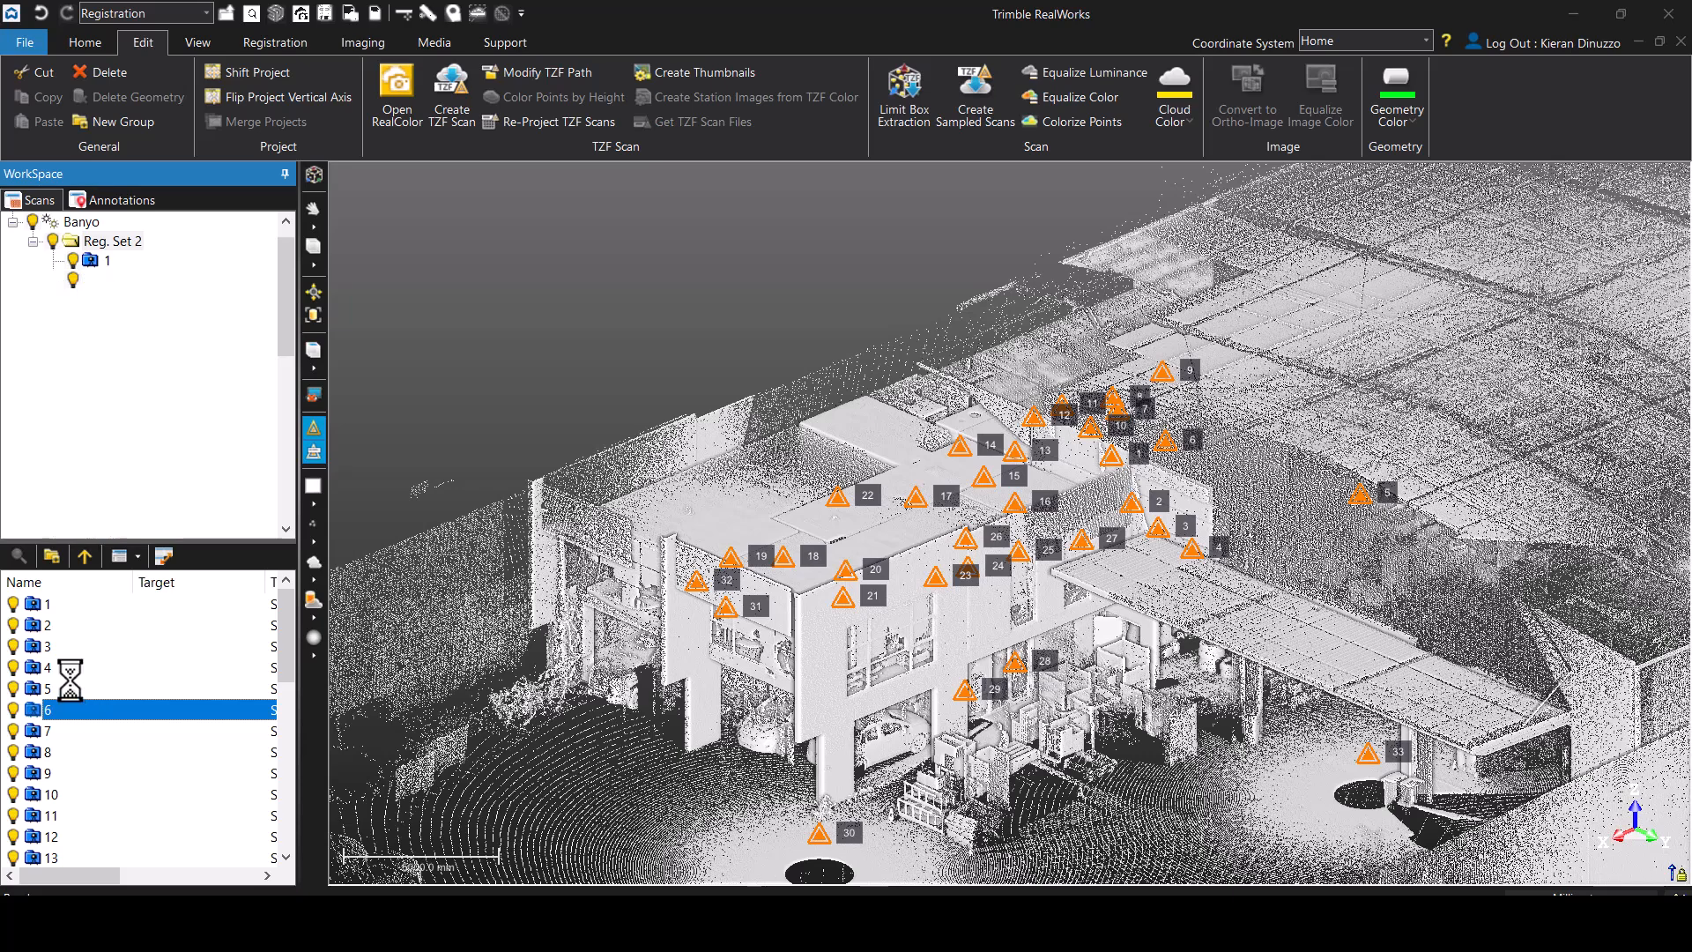
ctrl+click(70, 682)
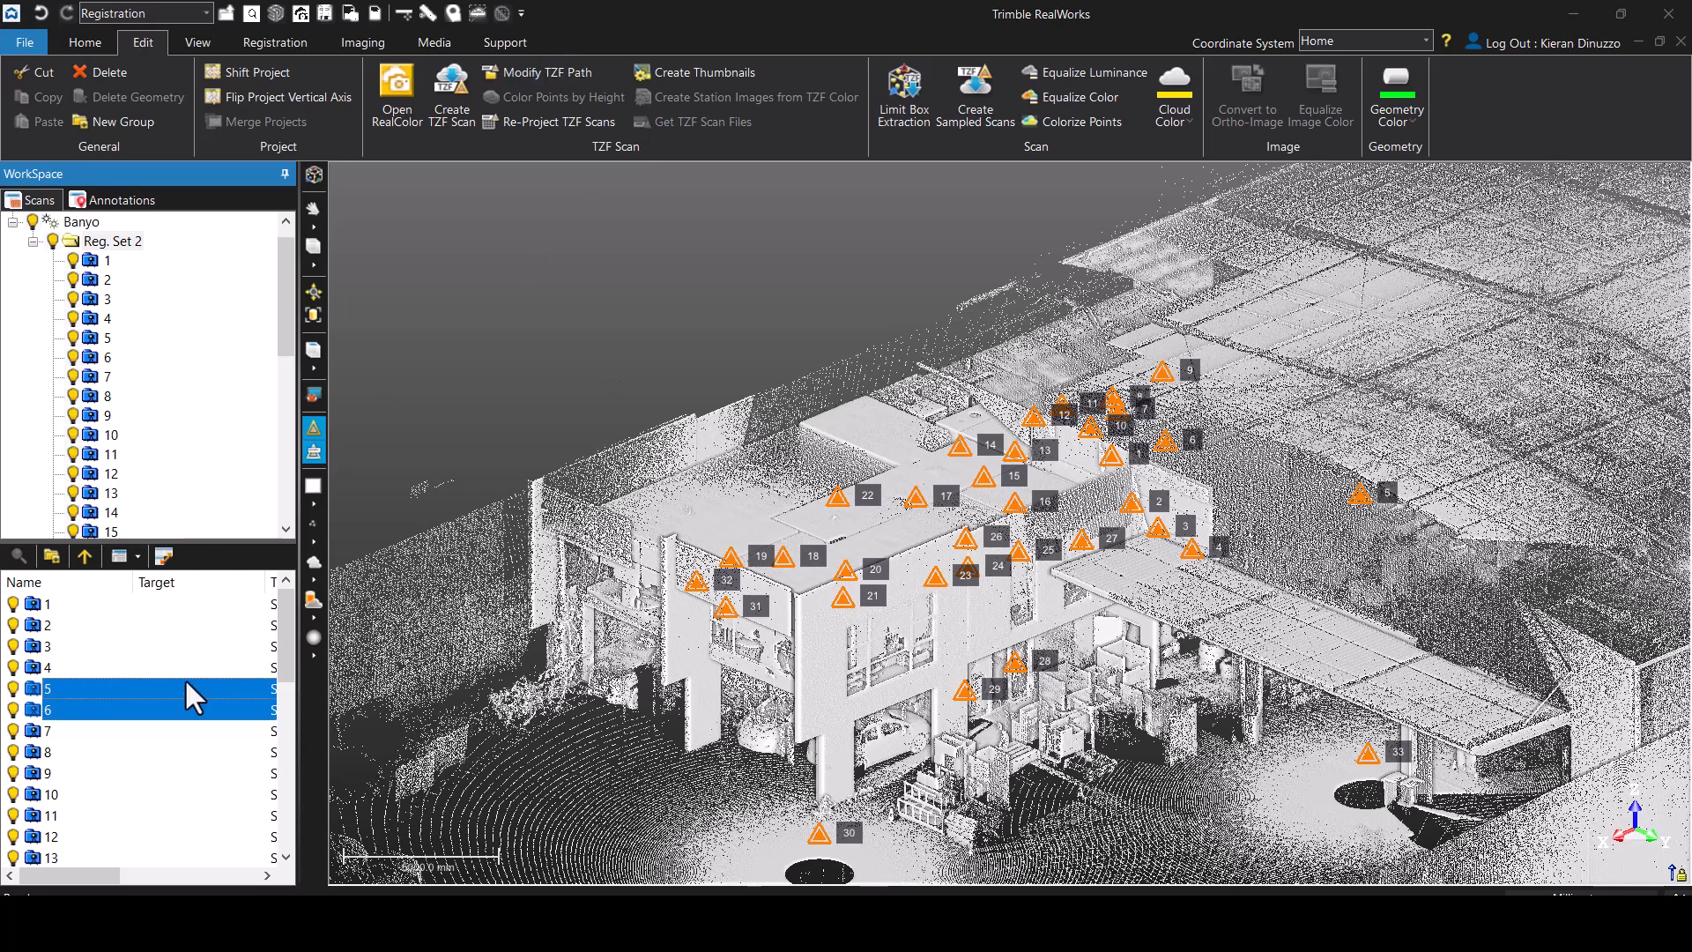
click(73, 779)
click(378, 416)
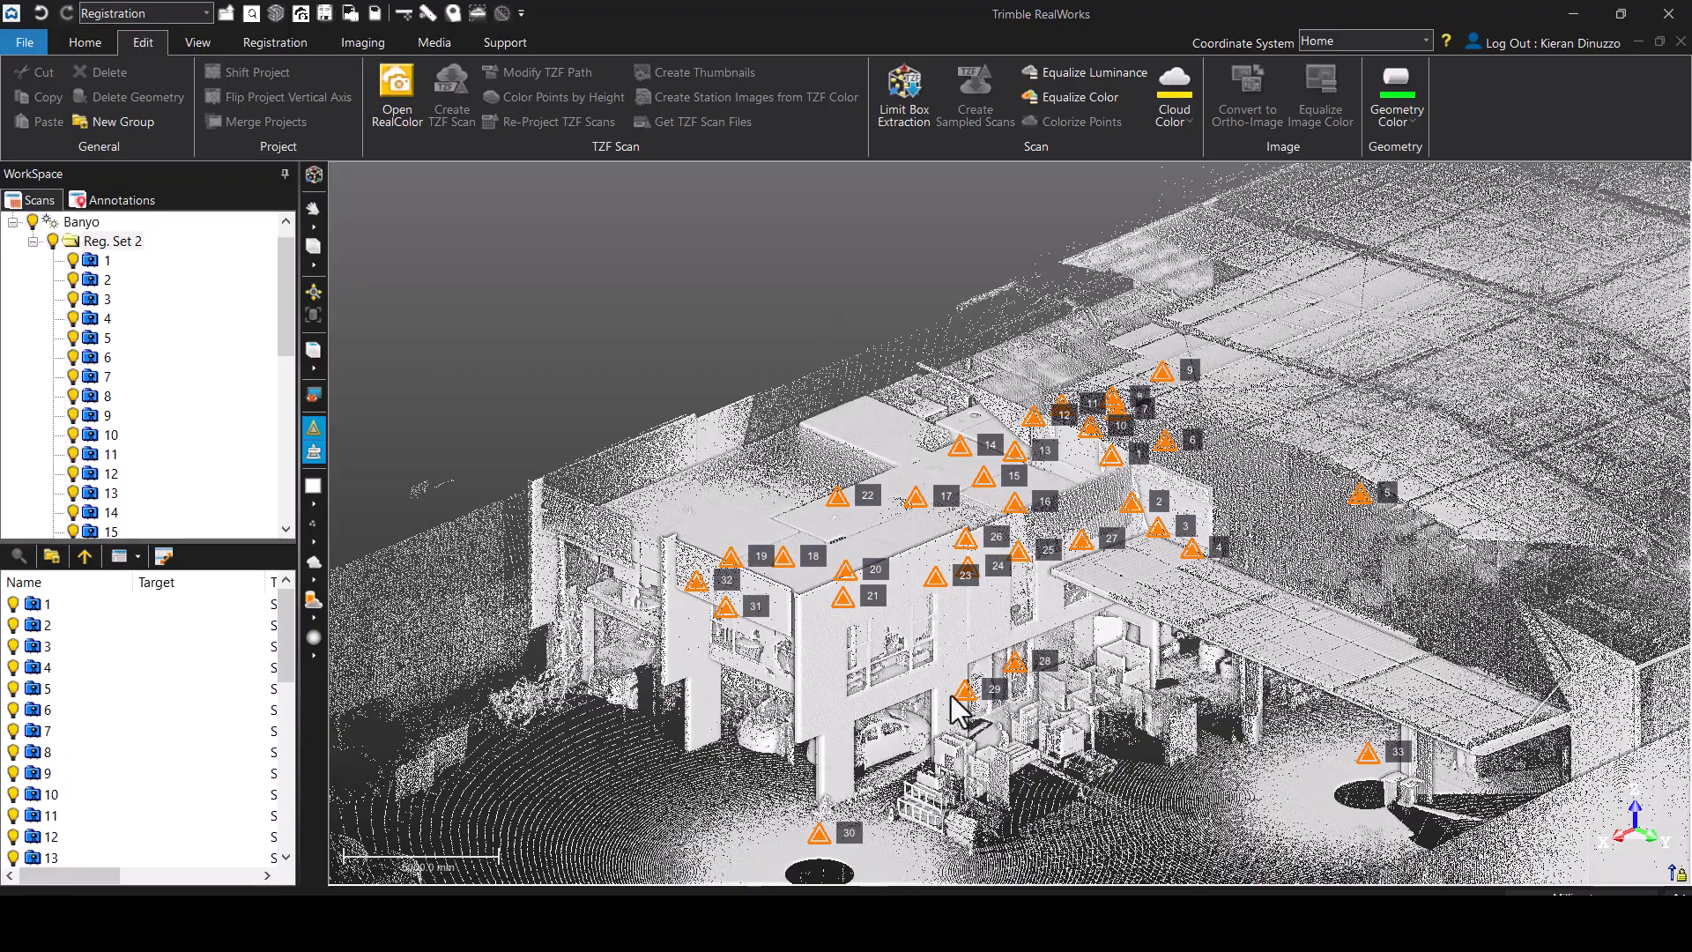
- Move stations 10 to 18 of Reg. Set 2 into a new group named Office
scroll(908, 627, up, 1)
middle_drag(910, 621, 910, 555)
scroll(907, 604, down, 3)
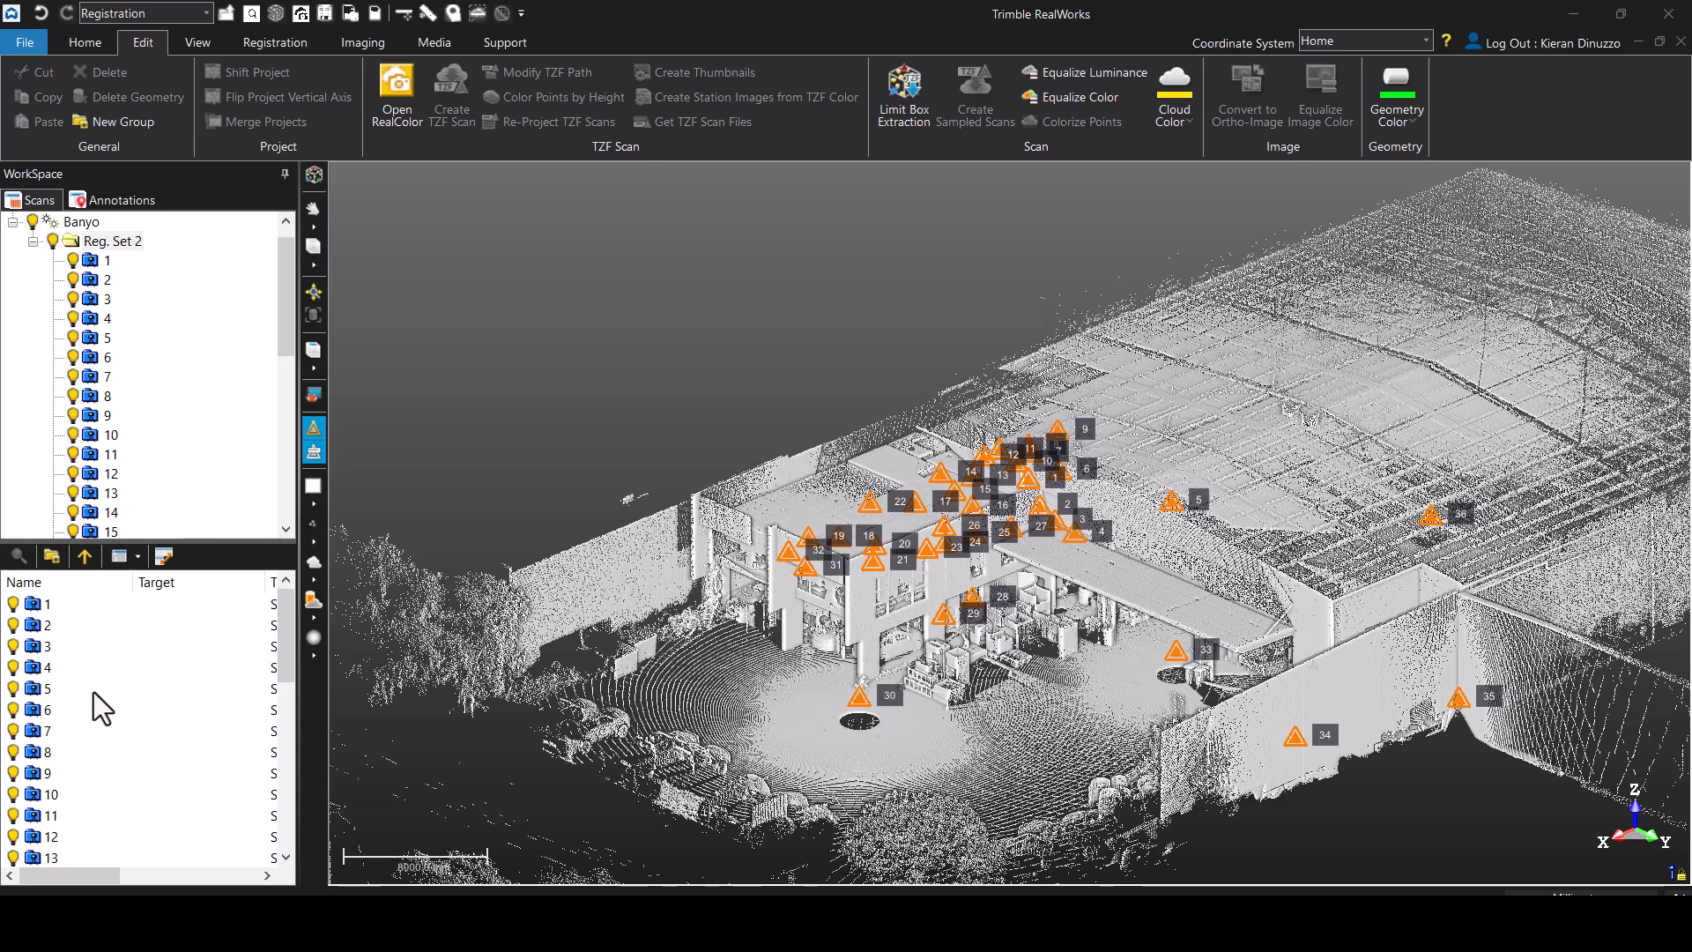
scroll(83, 687, down, 3)
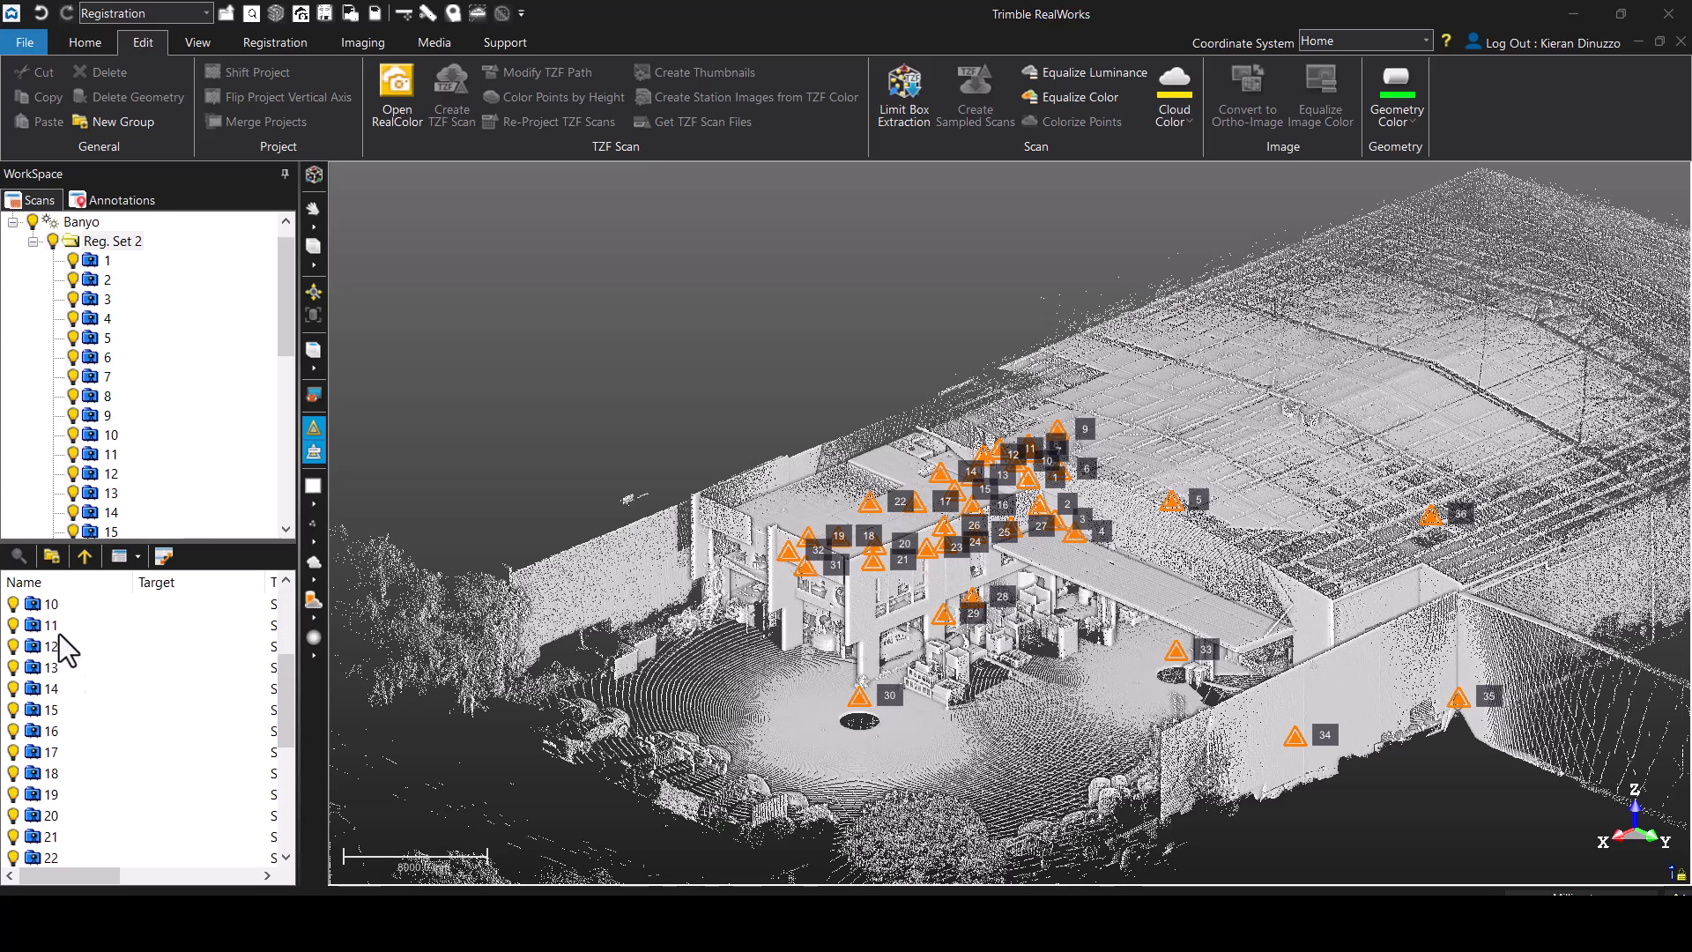
click(60, 604)
shift+click(72, 770)
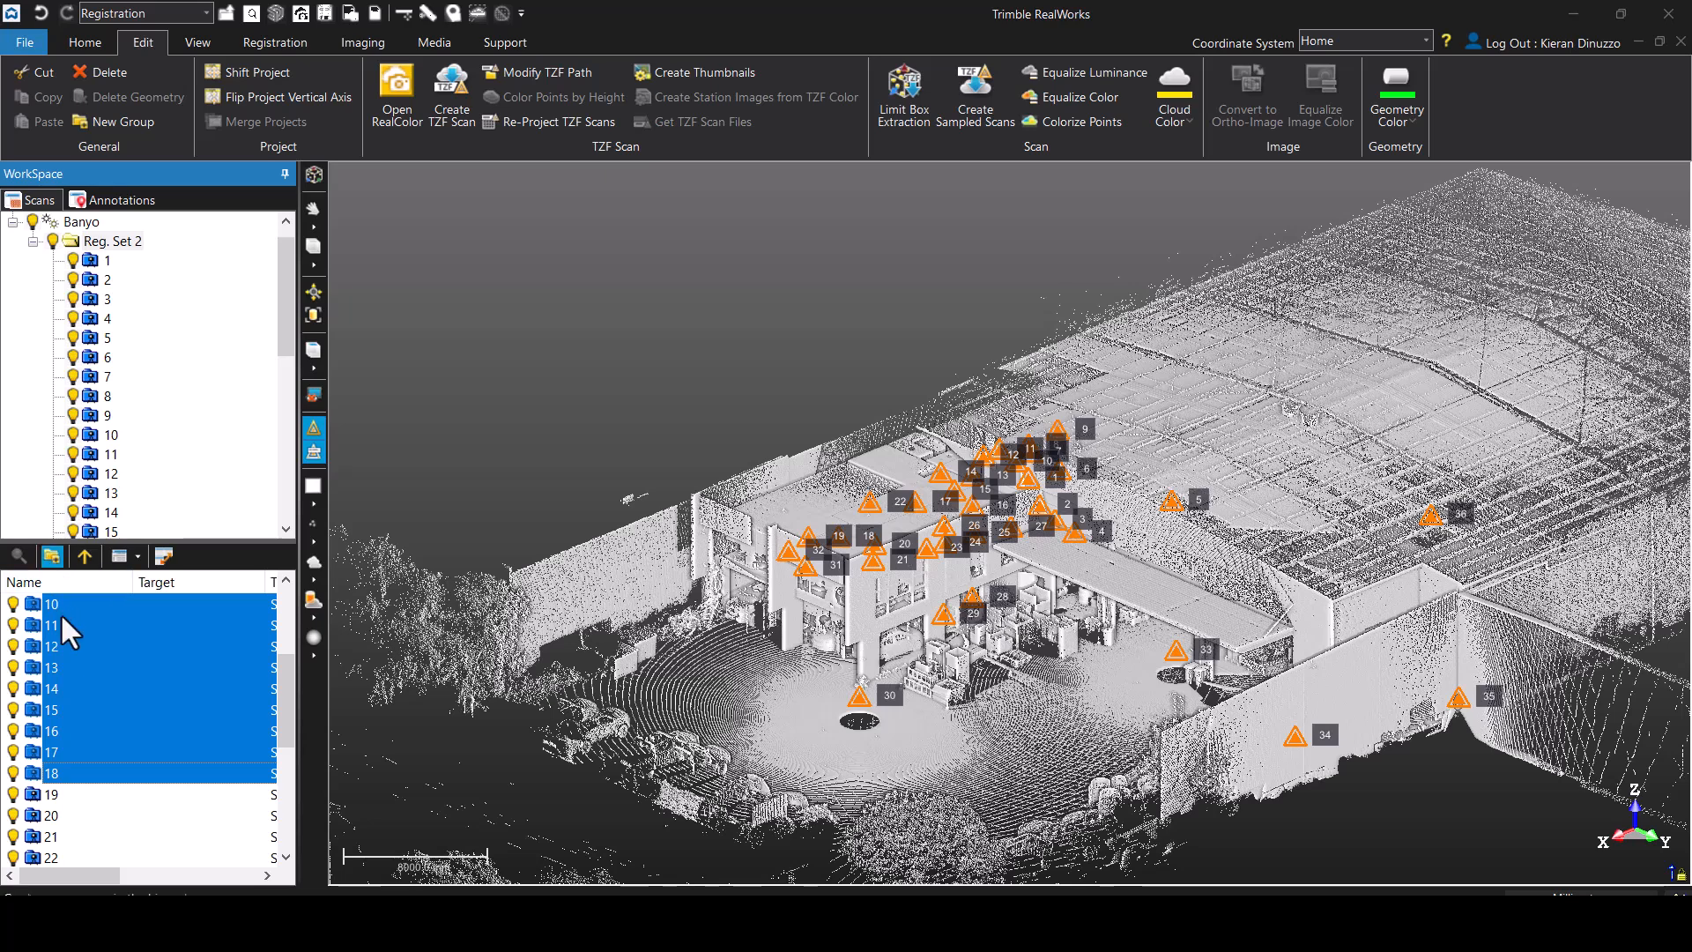
click(53, 561)
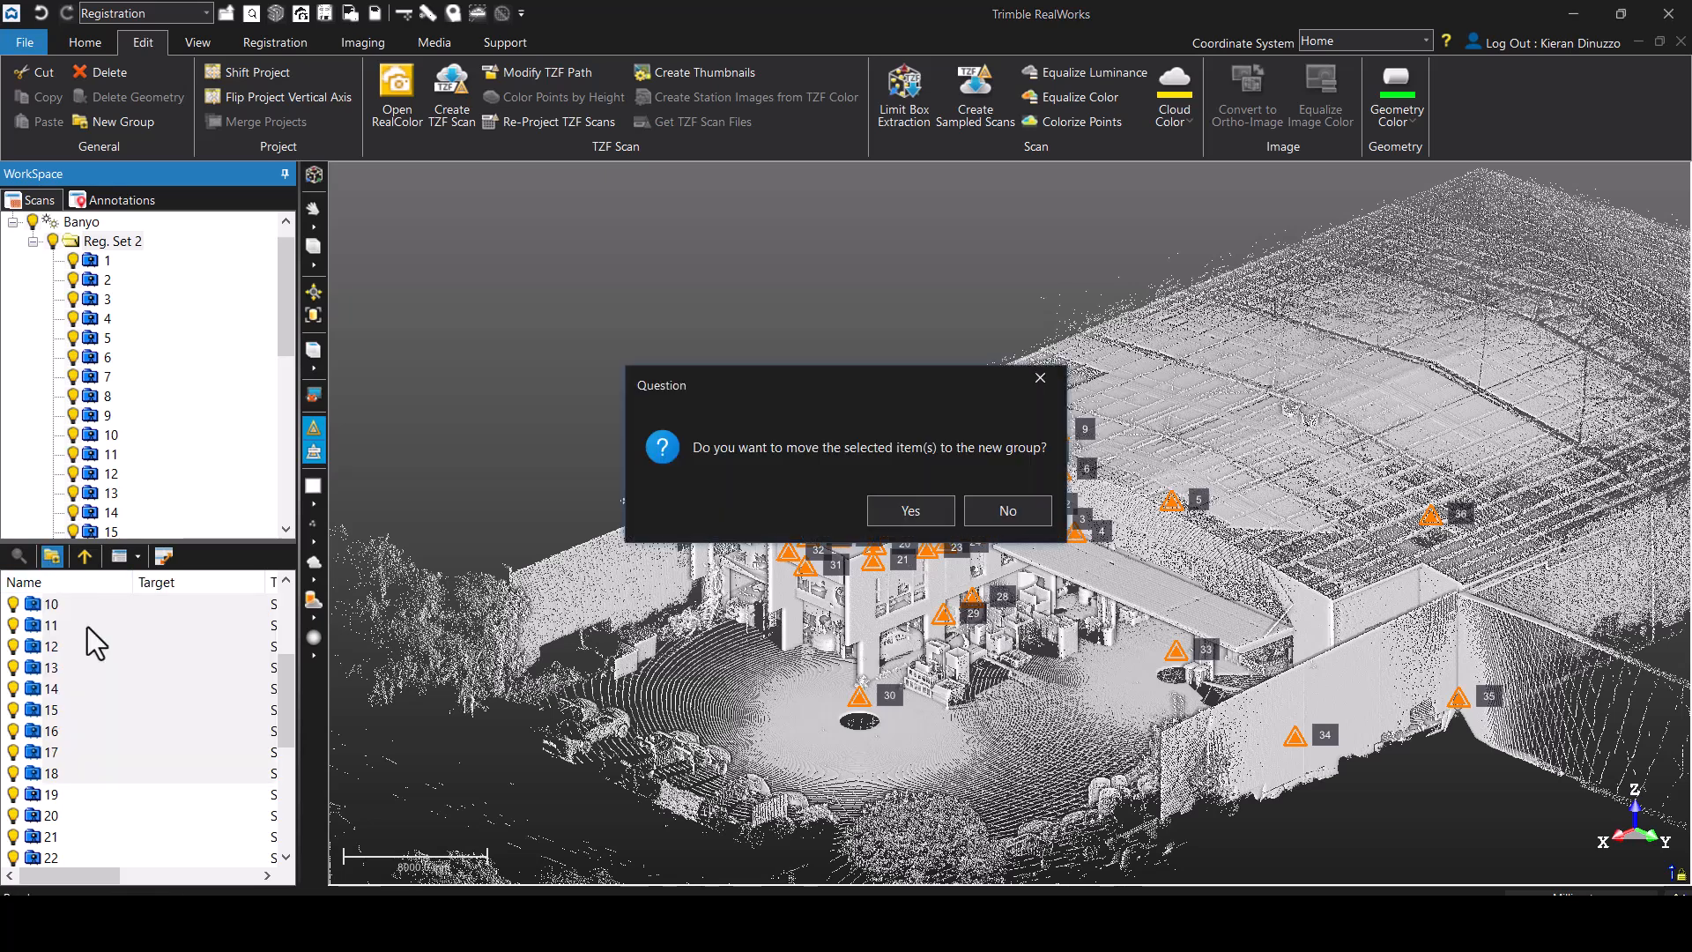
key(Return)
text(Office)
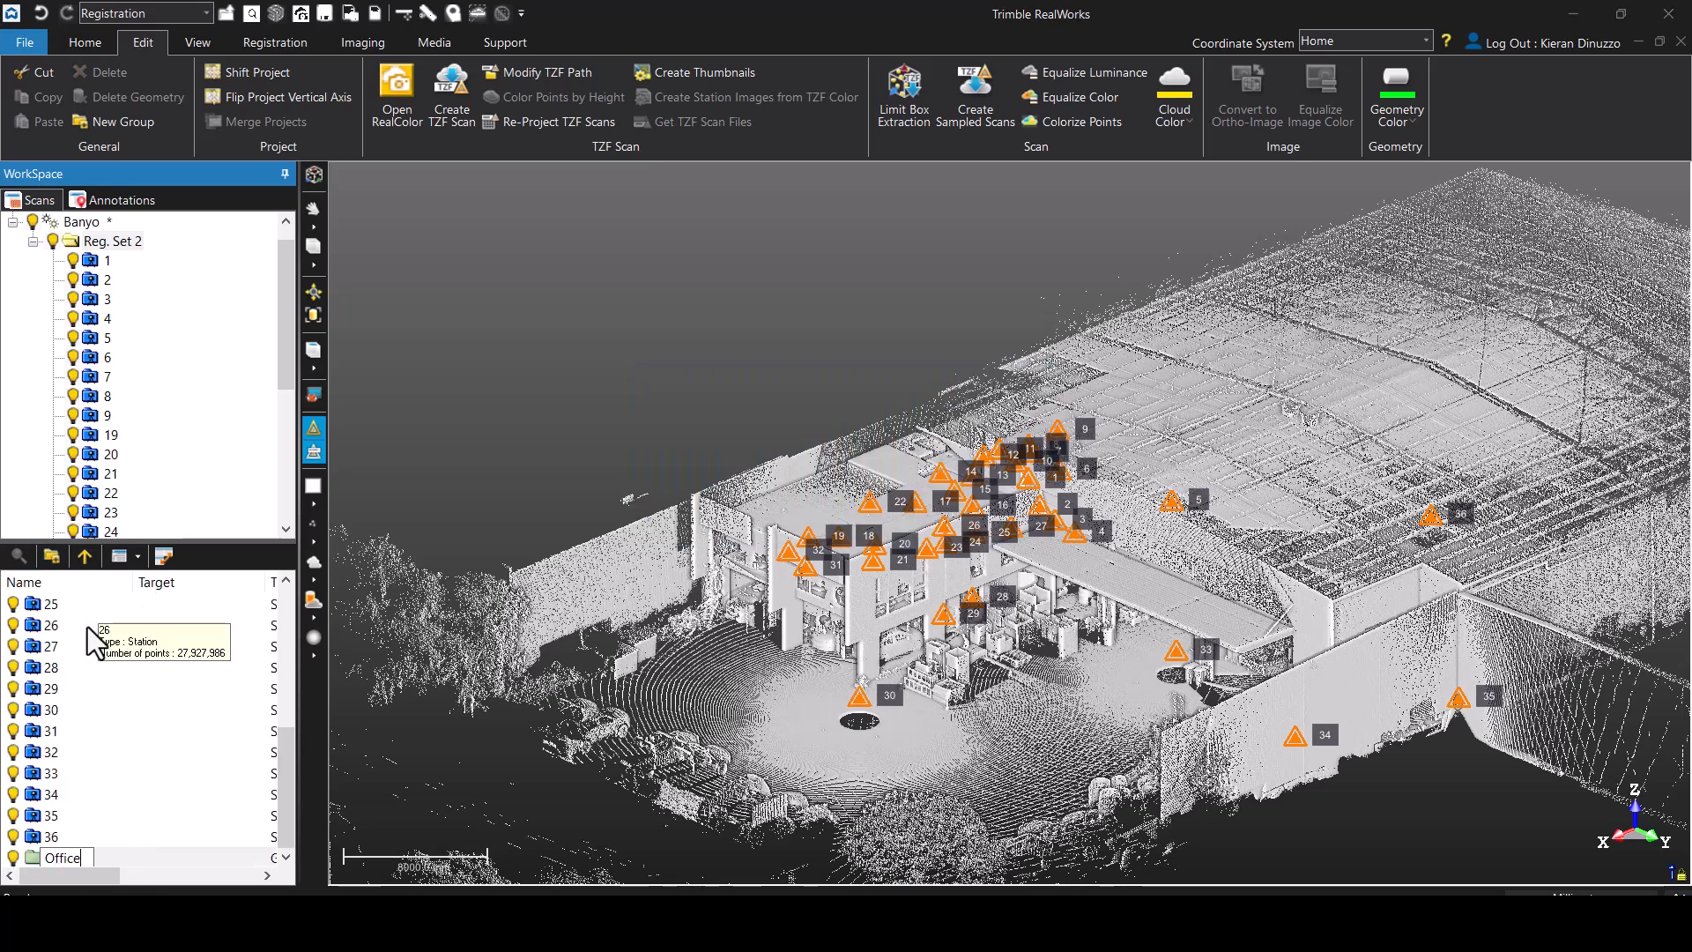
key(Return)
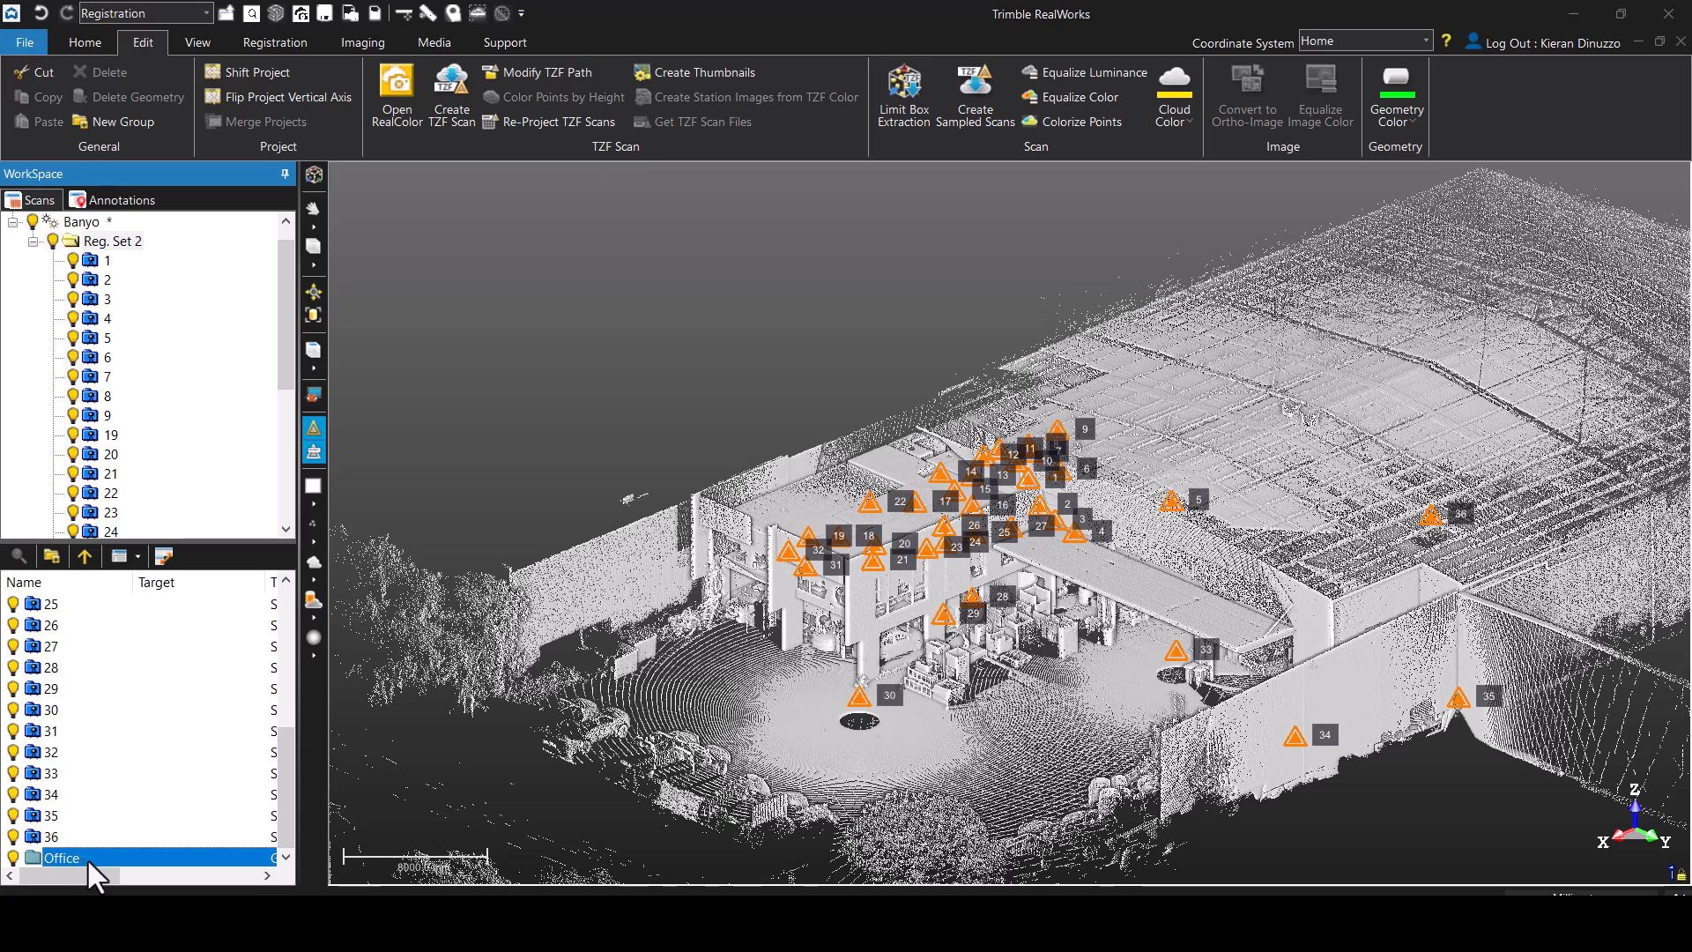
- Hide the Office group, and undo the grouping of stations 10 to 18
click(1549, 204)
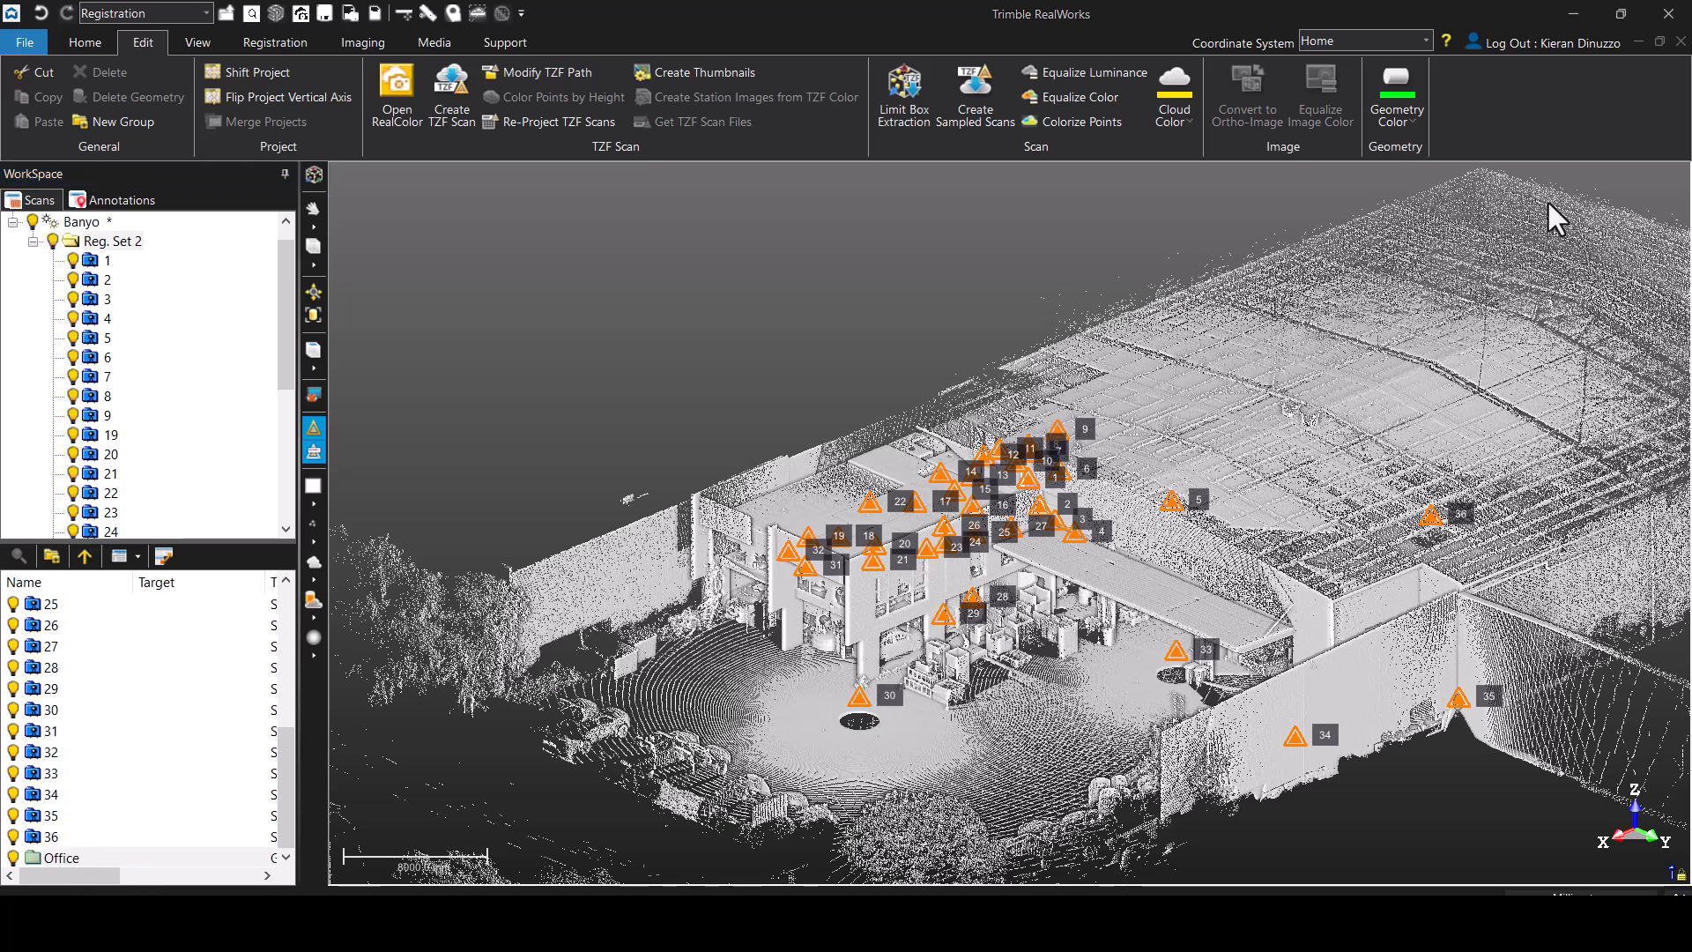
click(596, 368)
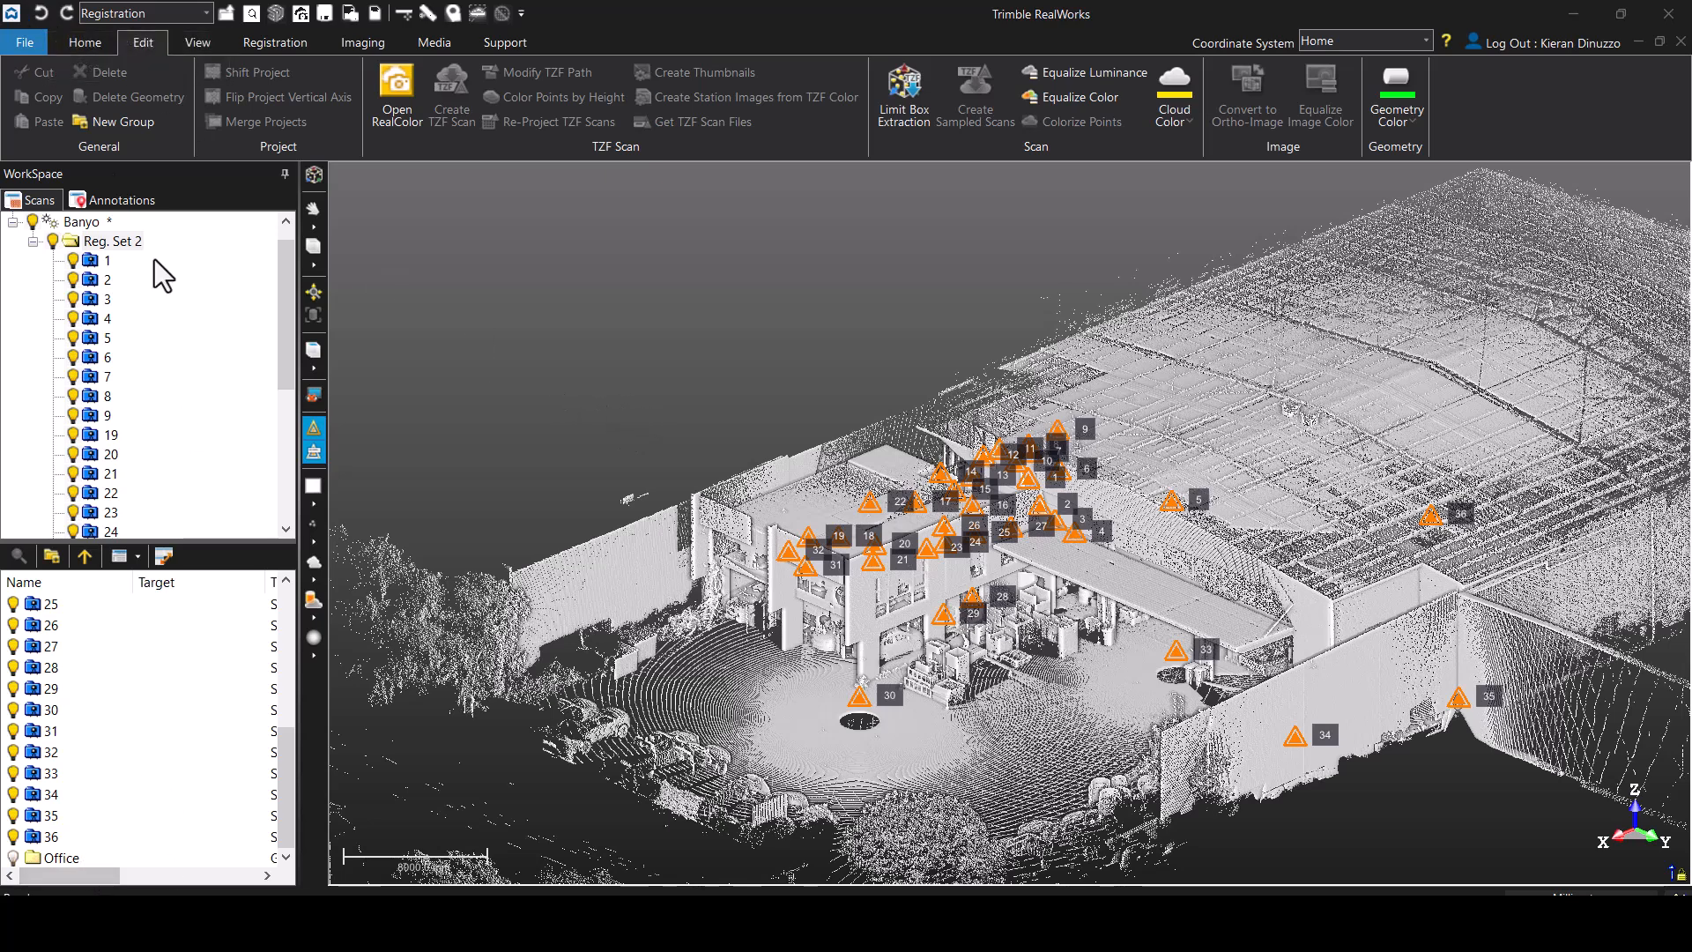
click(40, 12)
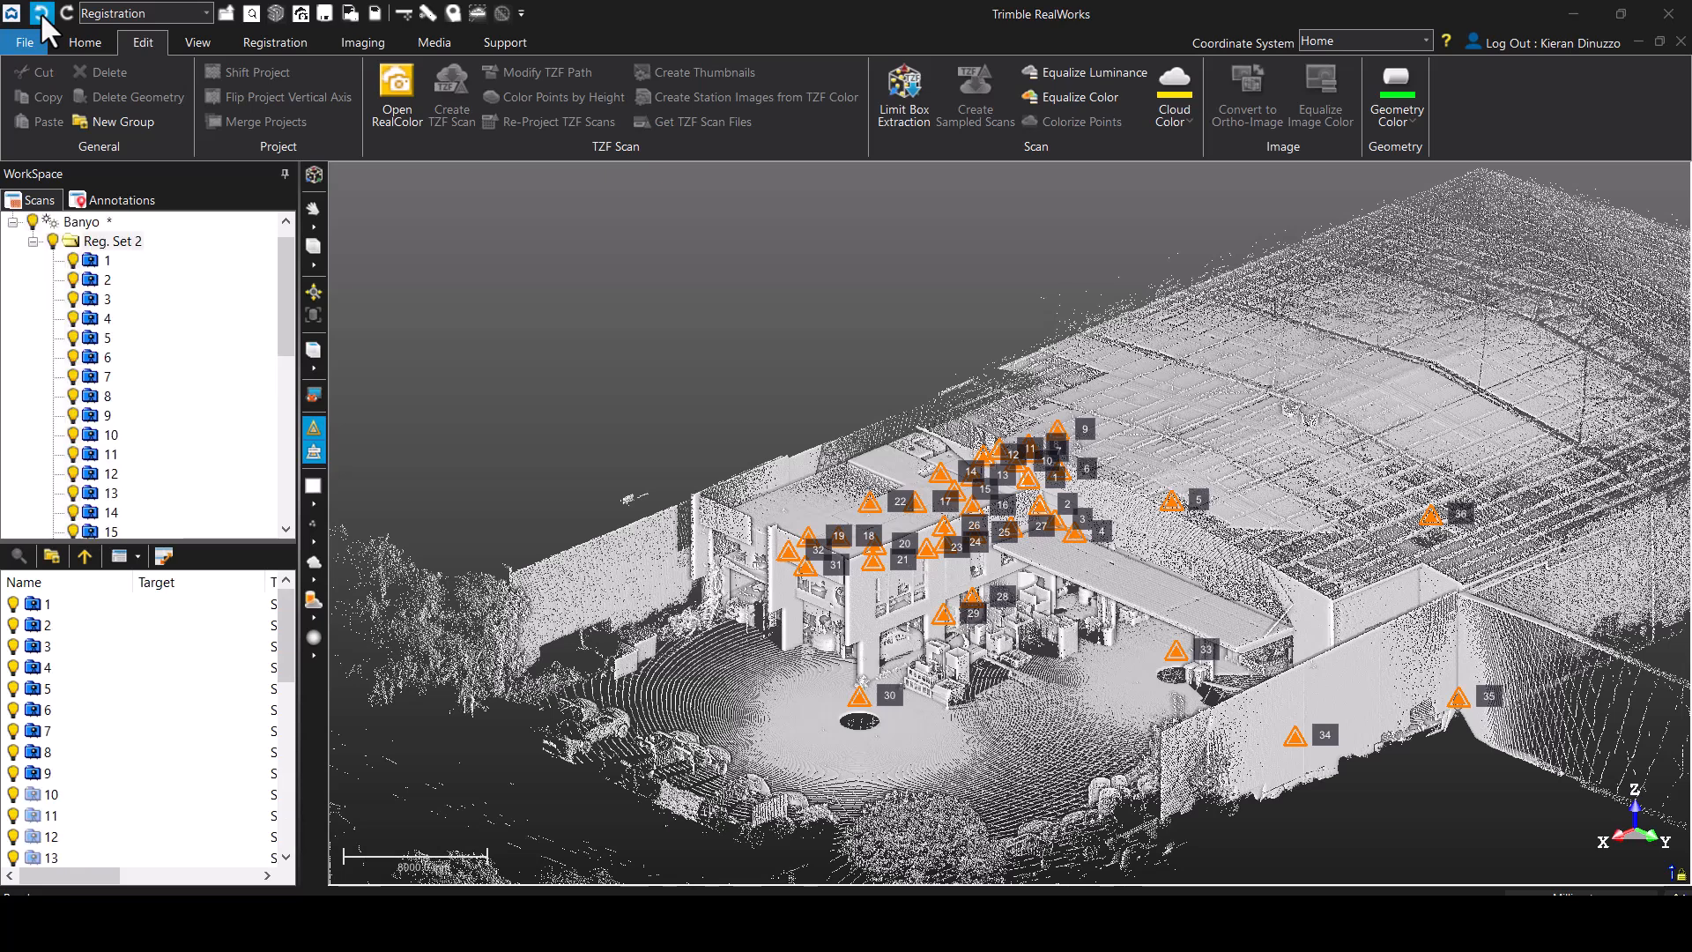
drag(287, 631, 308, 564)
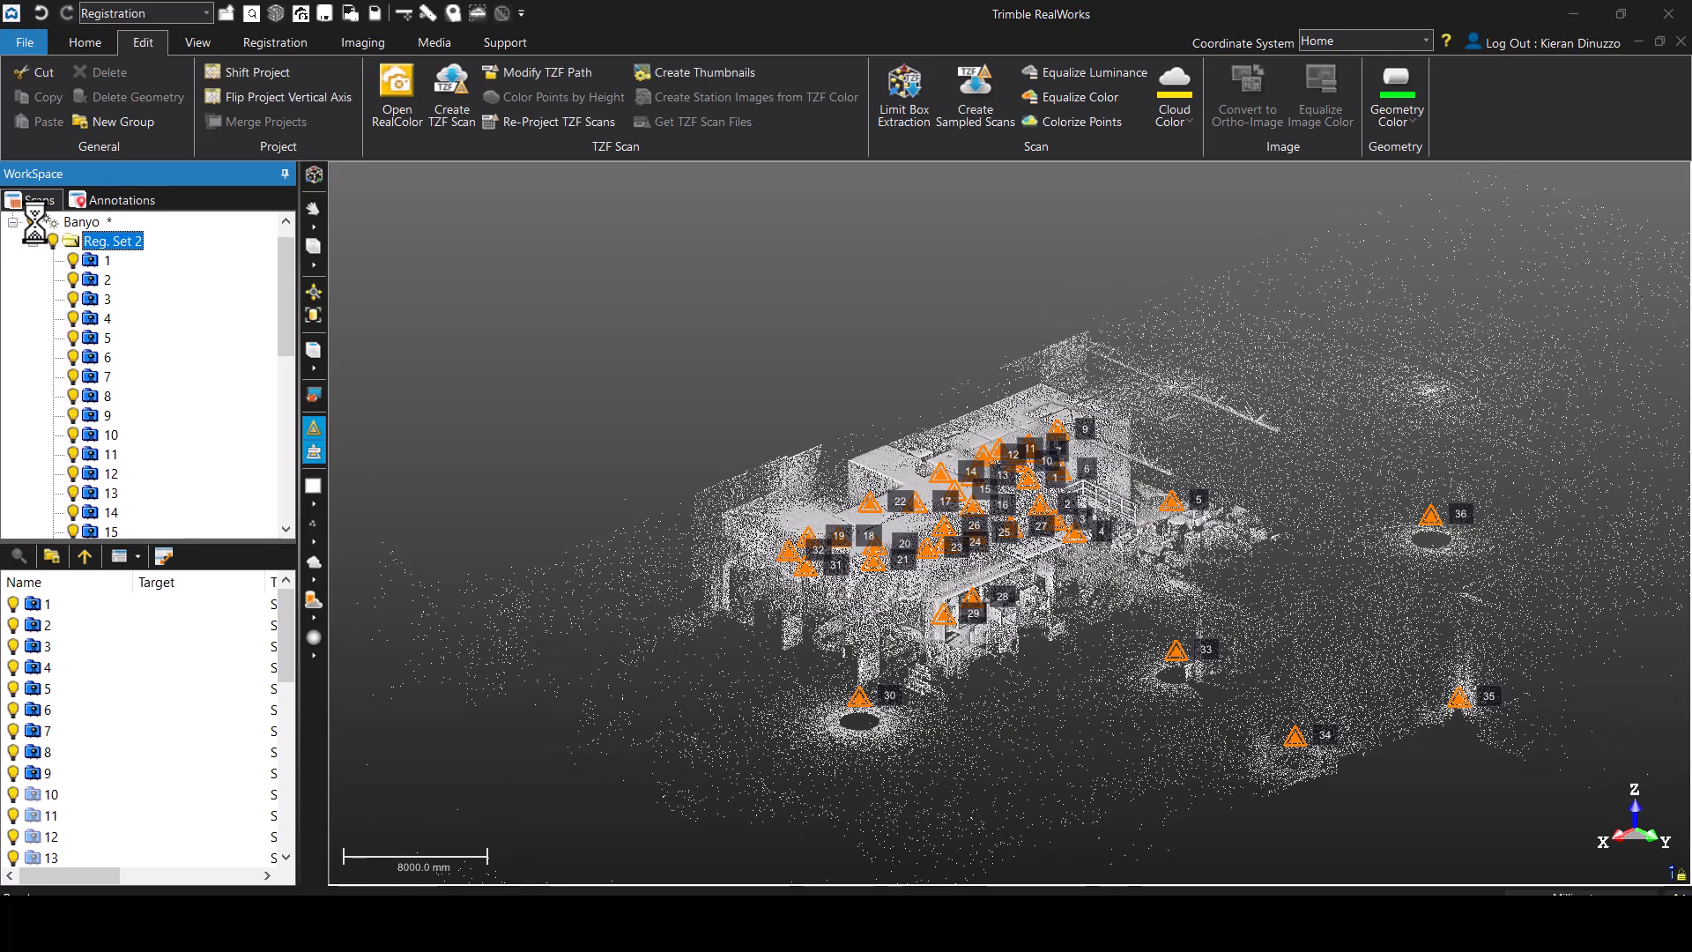
scroll(934, 425, up, 1)
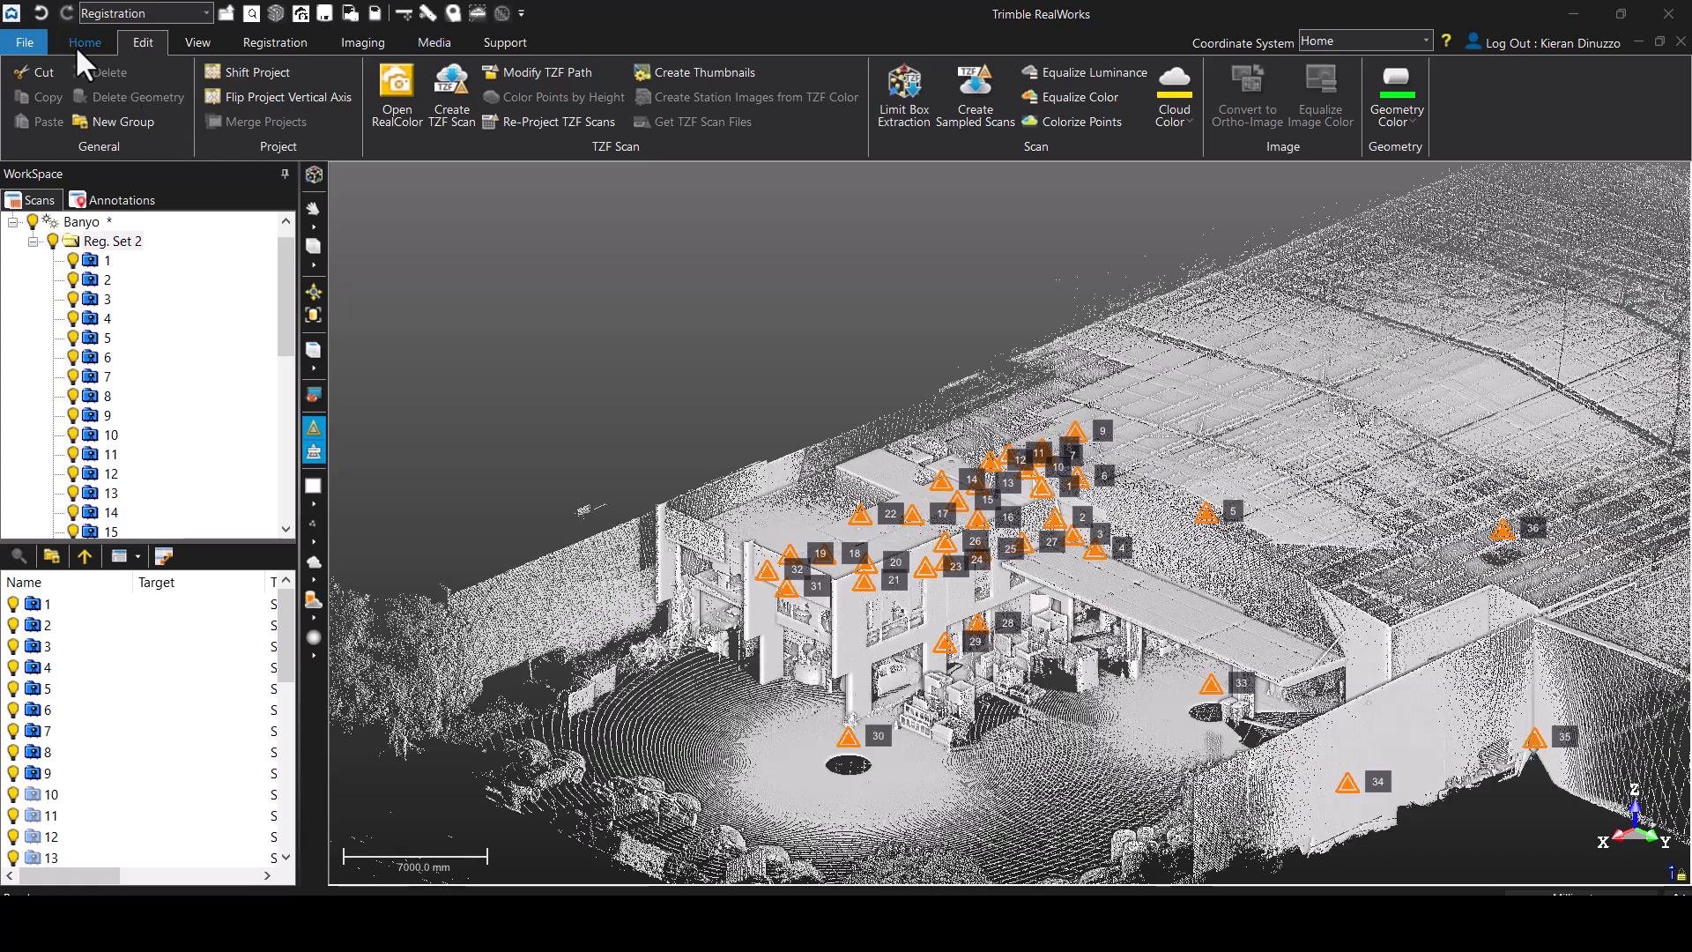
- Review the file commands and recent documents list, and return to the project
click(78, 44)
click(30, 44)
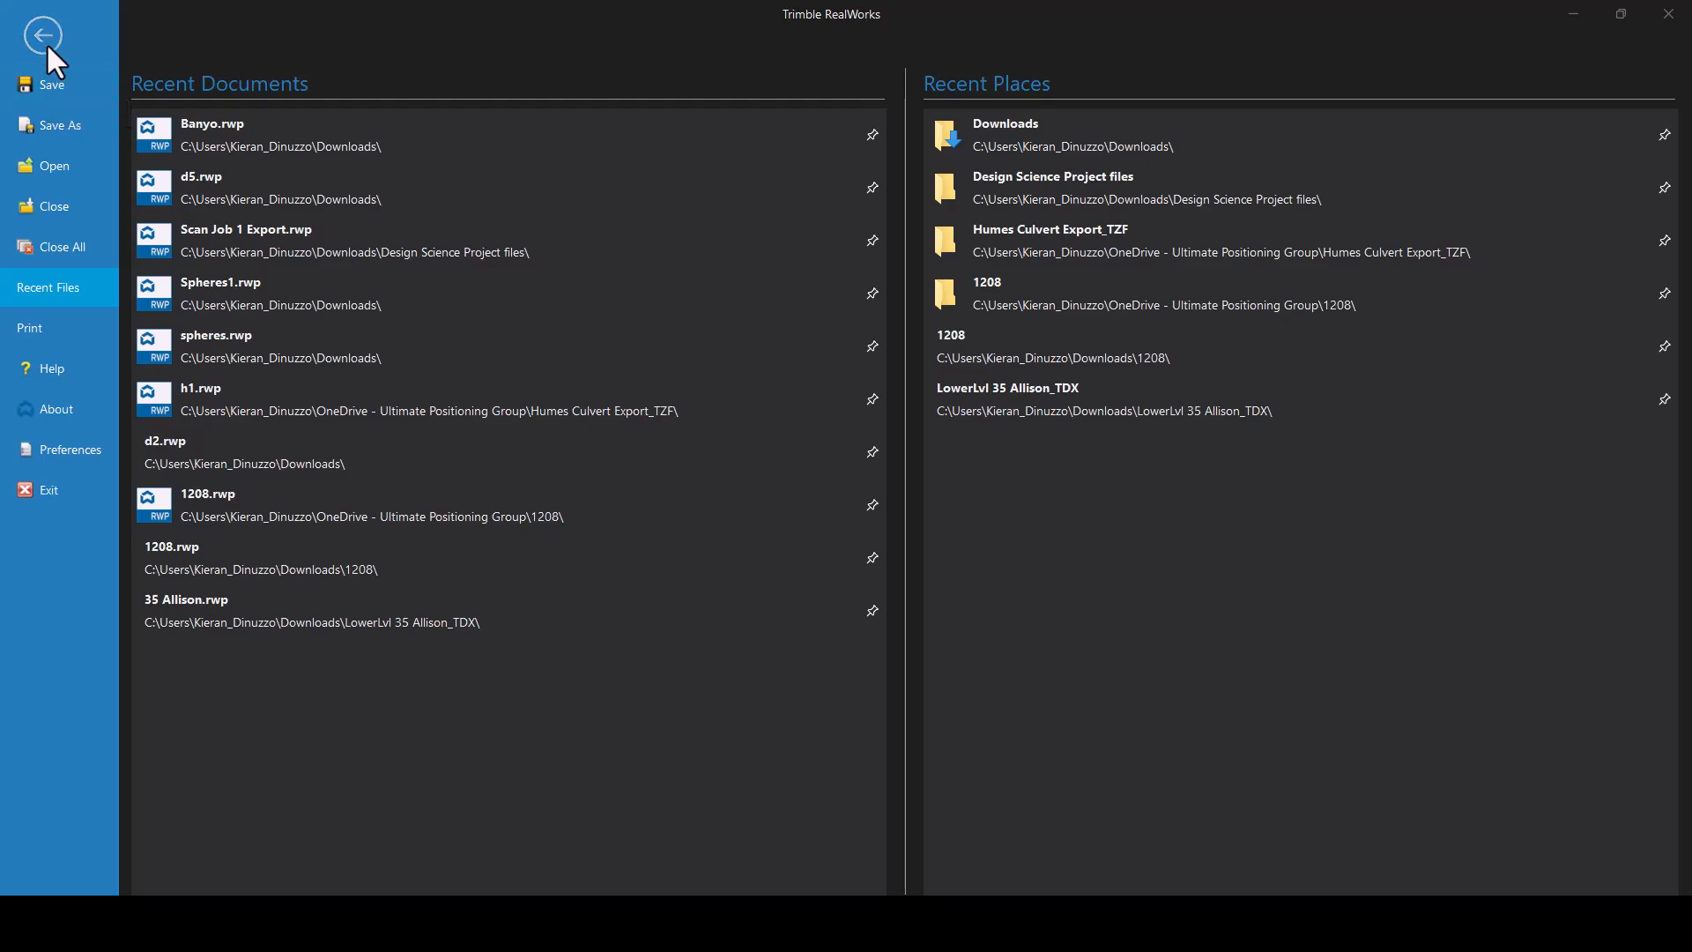
click(45, 39)
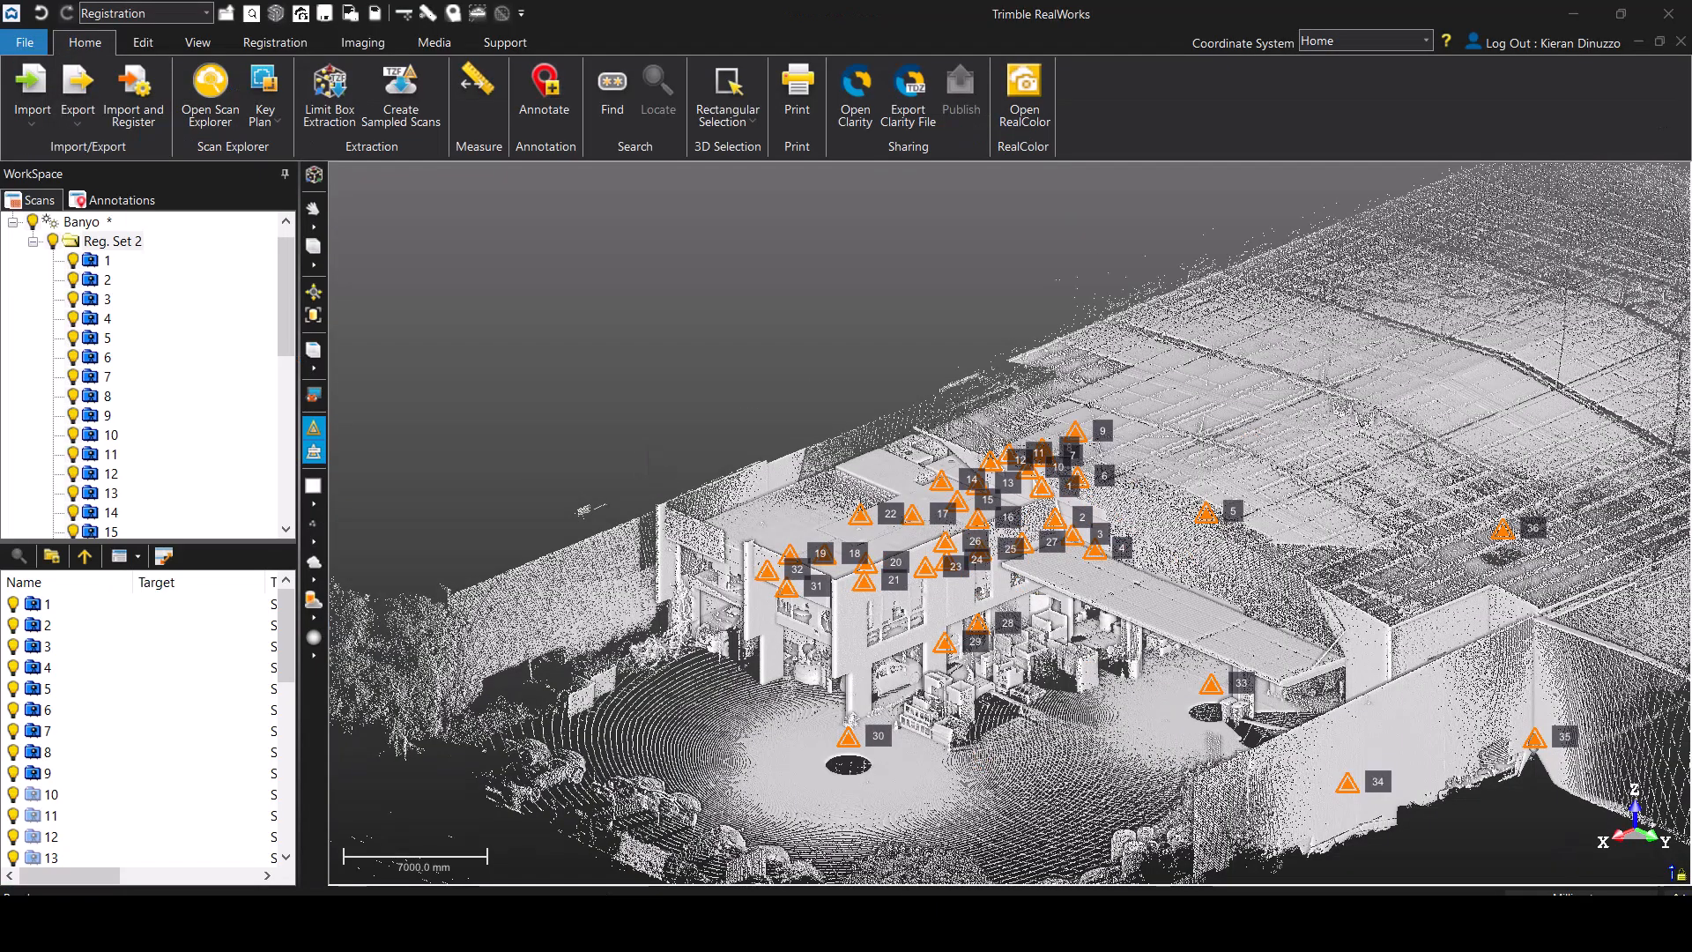
- Switch to File Explorer to view the Banyo_TDX source folder, and return to the point cloud in Trimble RealWorks
click(582, 921)
click(777, 572)
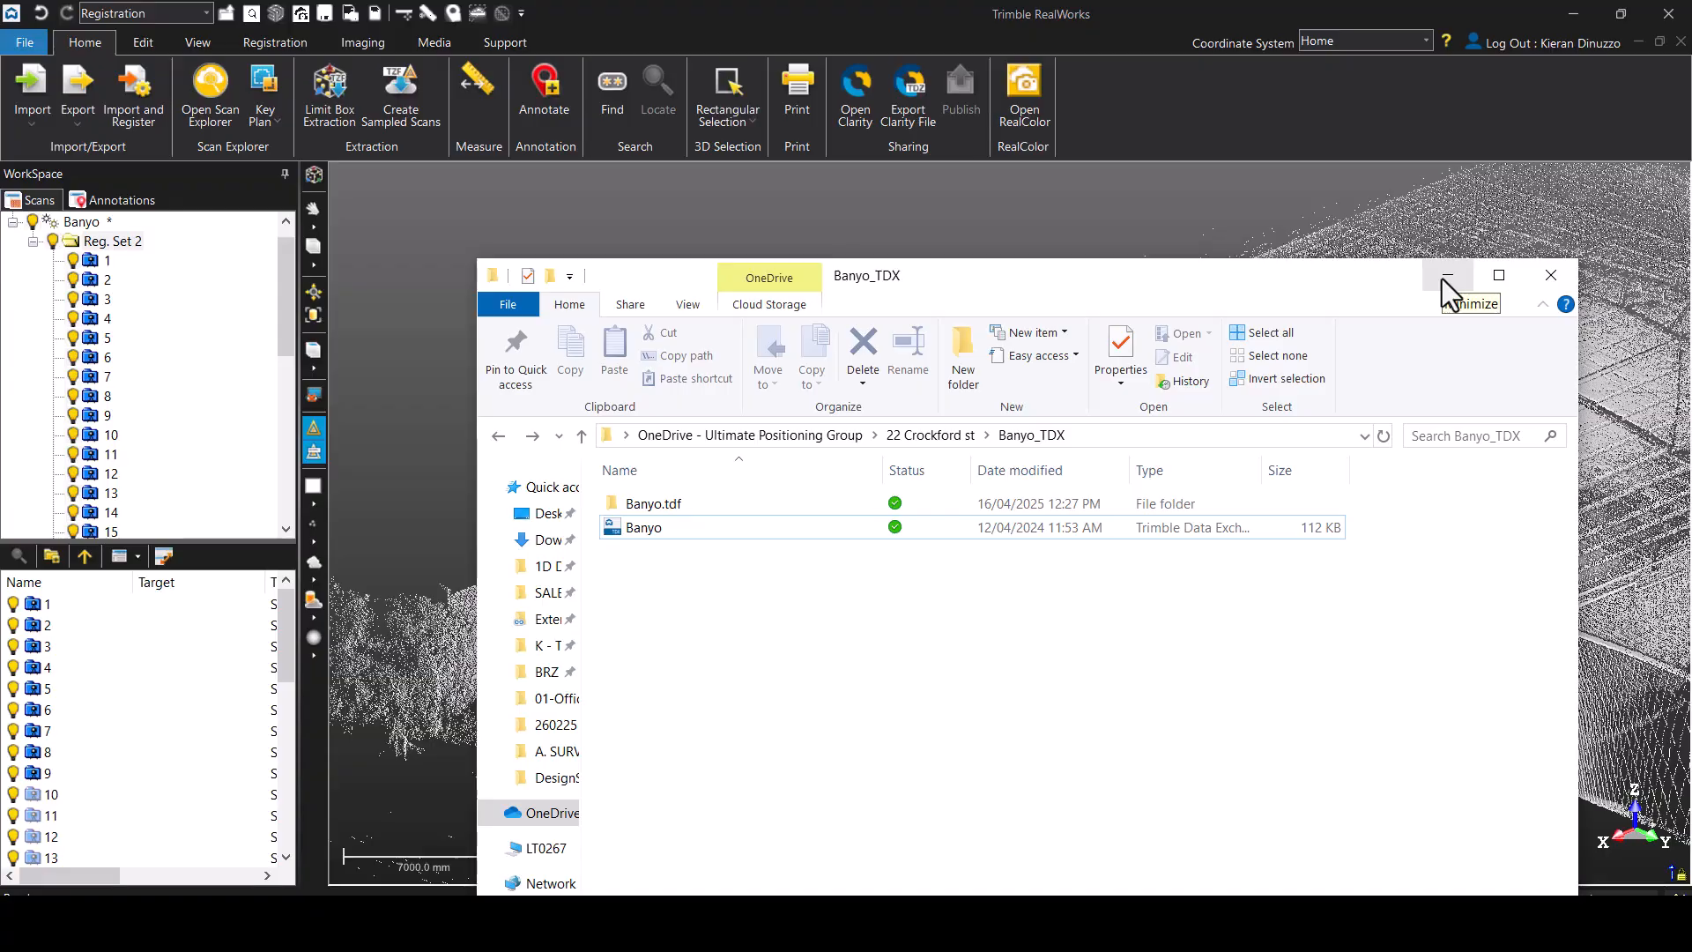
click(1444, 281)
middle_drag(1049, 582, 959, 527)
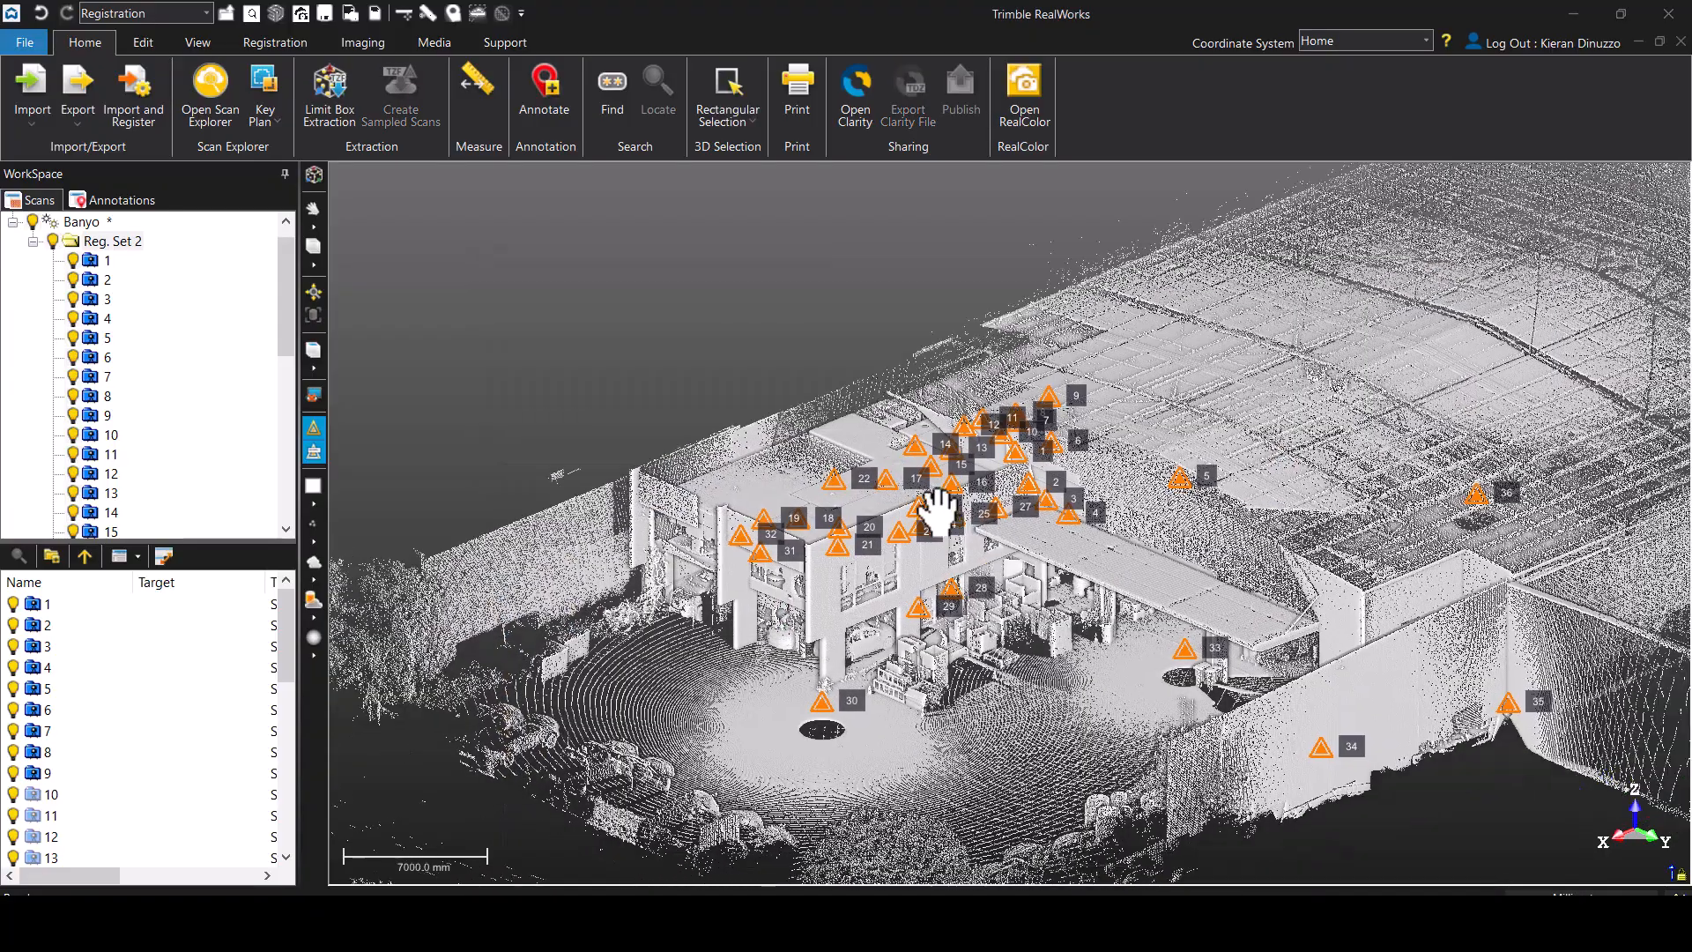
scroll(859, 452, up, 3)
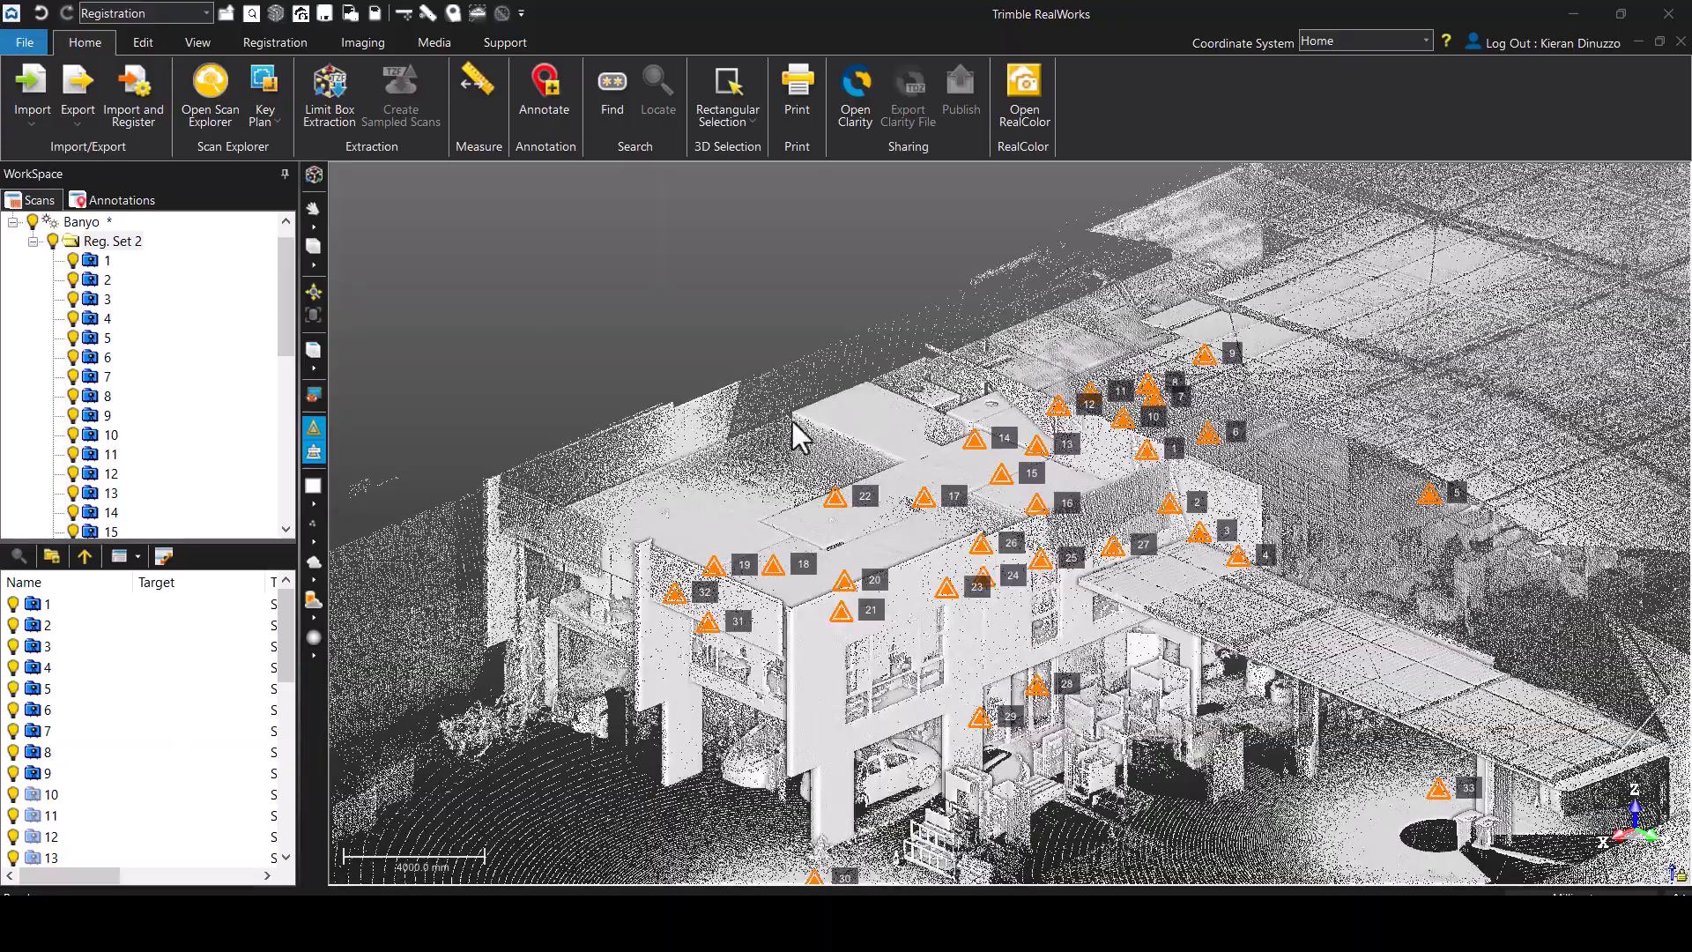
scroll(639, 485, down, 1)
scroll(749, 643, up, 2)
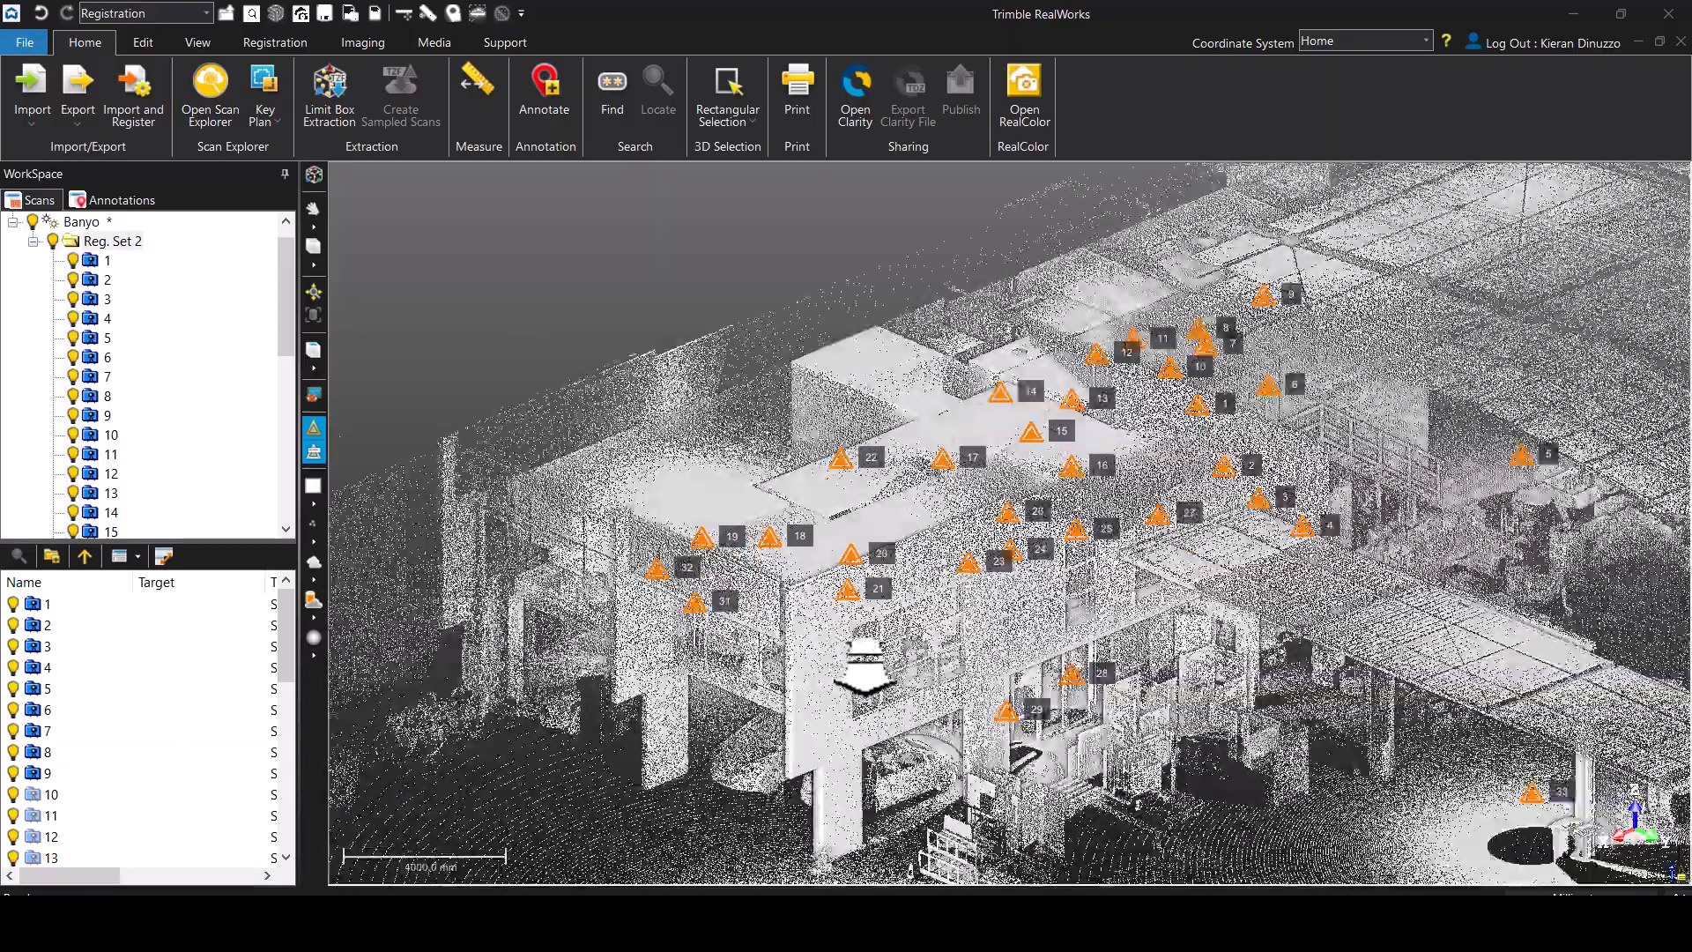
scroll(847, 668, up, 2)
scroll(949, 548, down, 3)
middle_drag(962, 527, 902, 531)
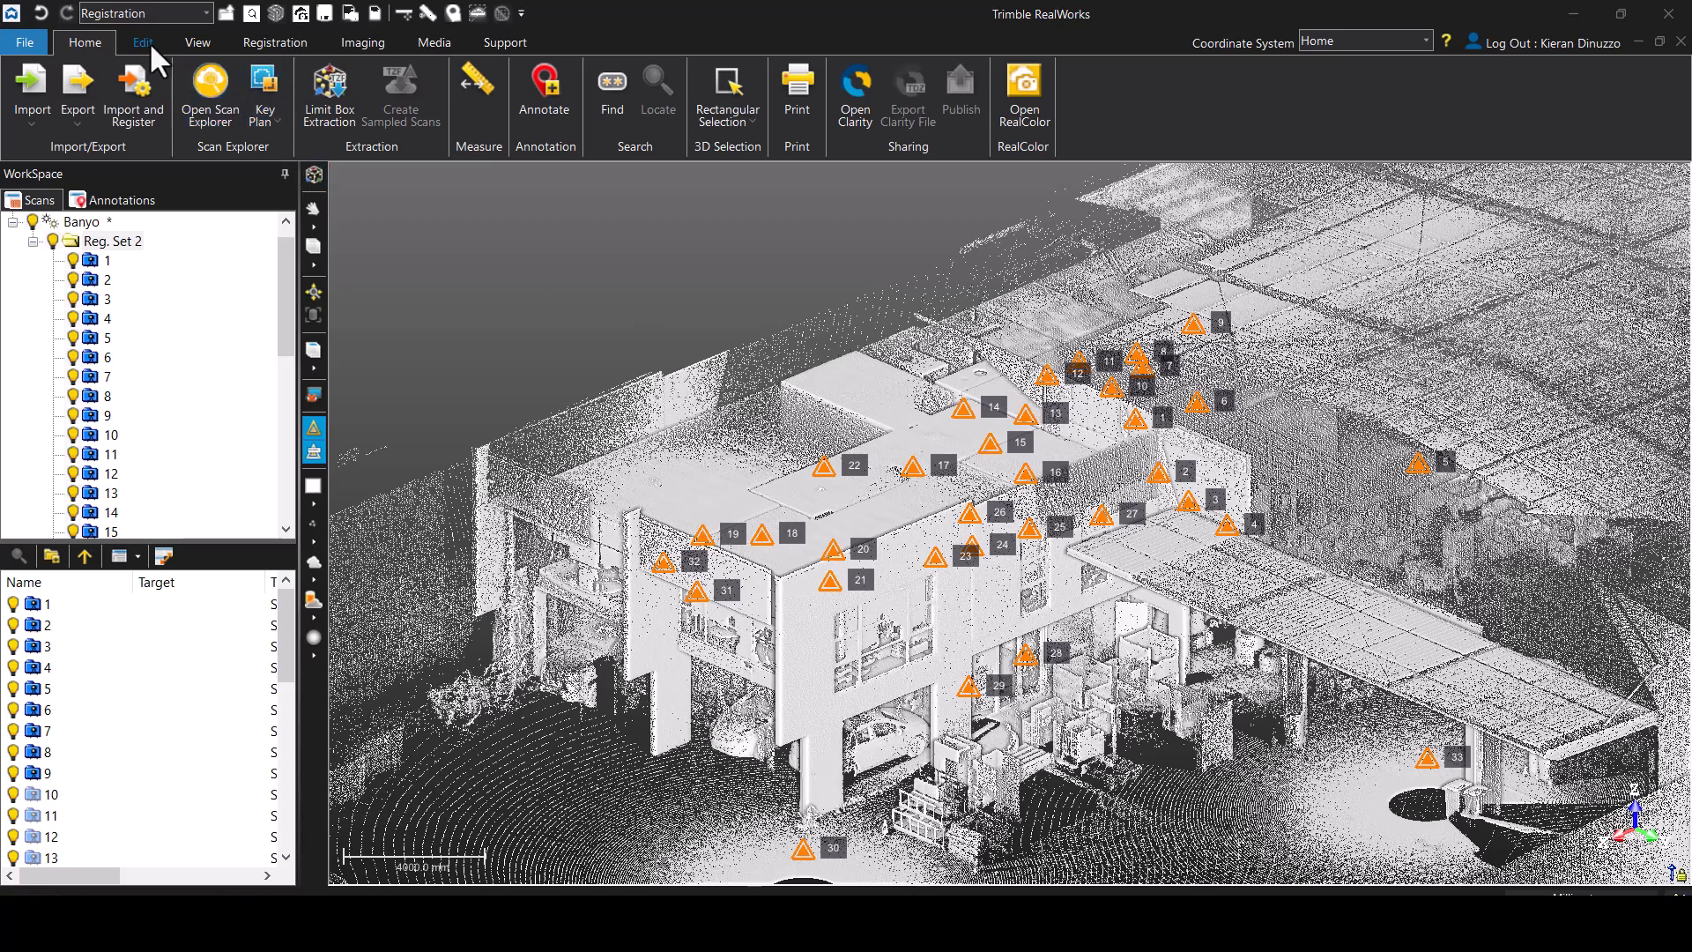
- Select Reg. Set 2 and review the registration commands available for it, including Registration Visual Check
click(245, 41)
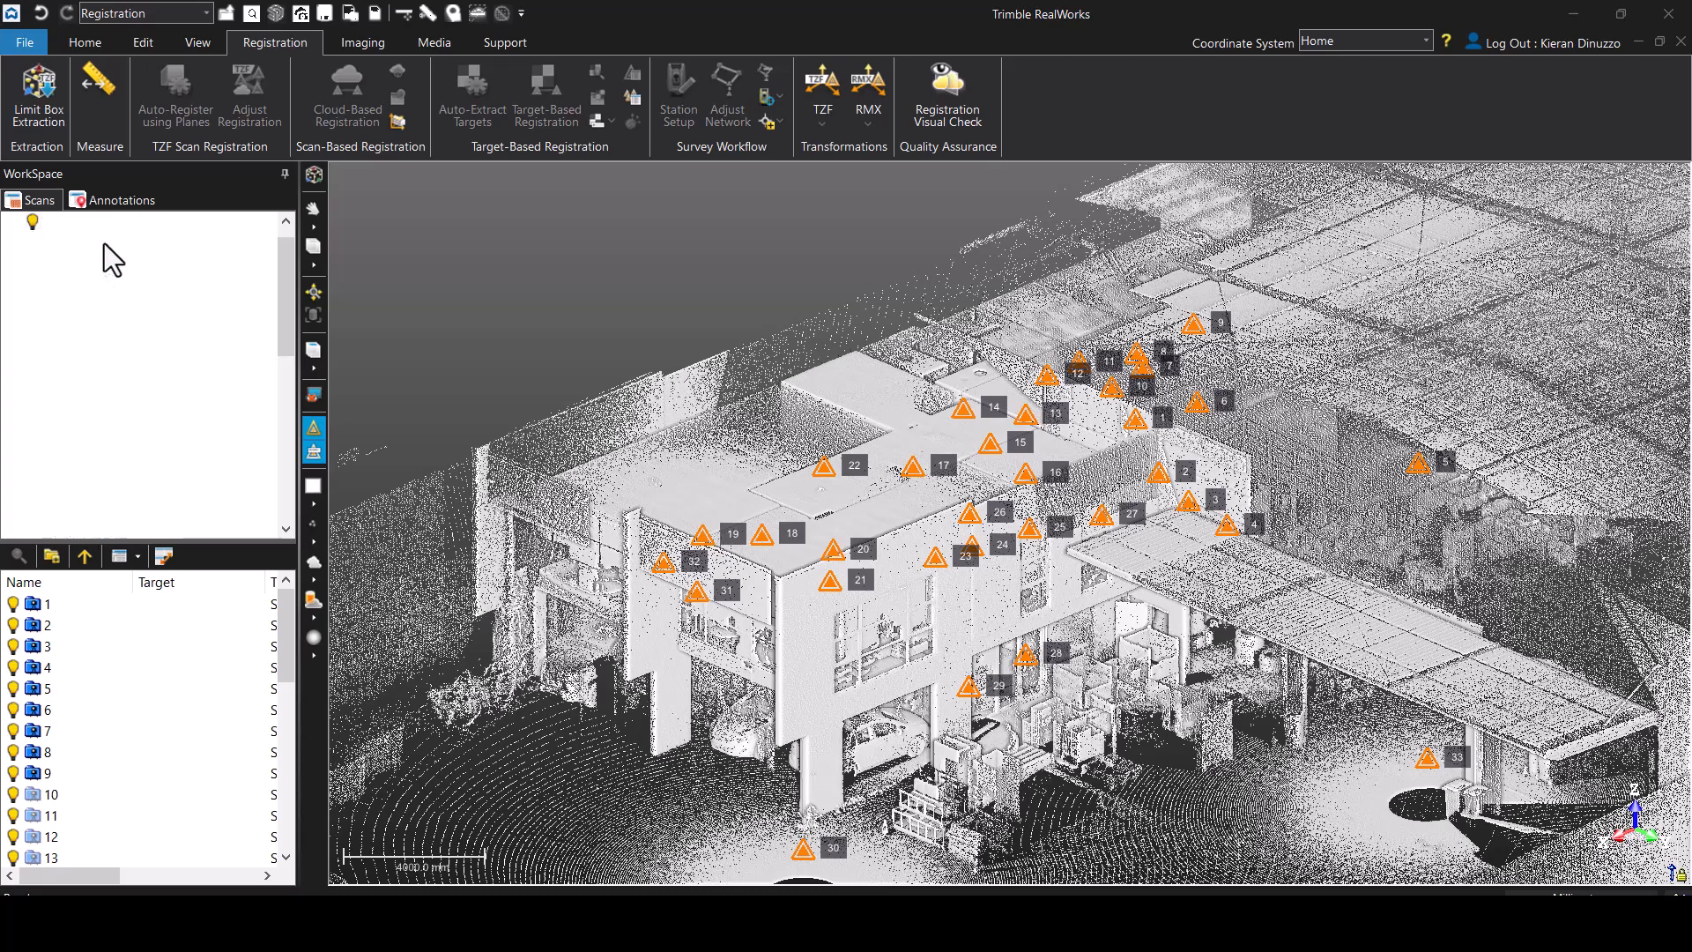
click(106, 244)
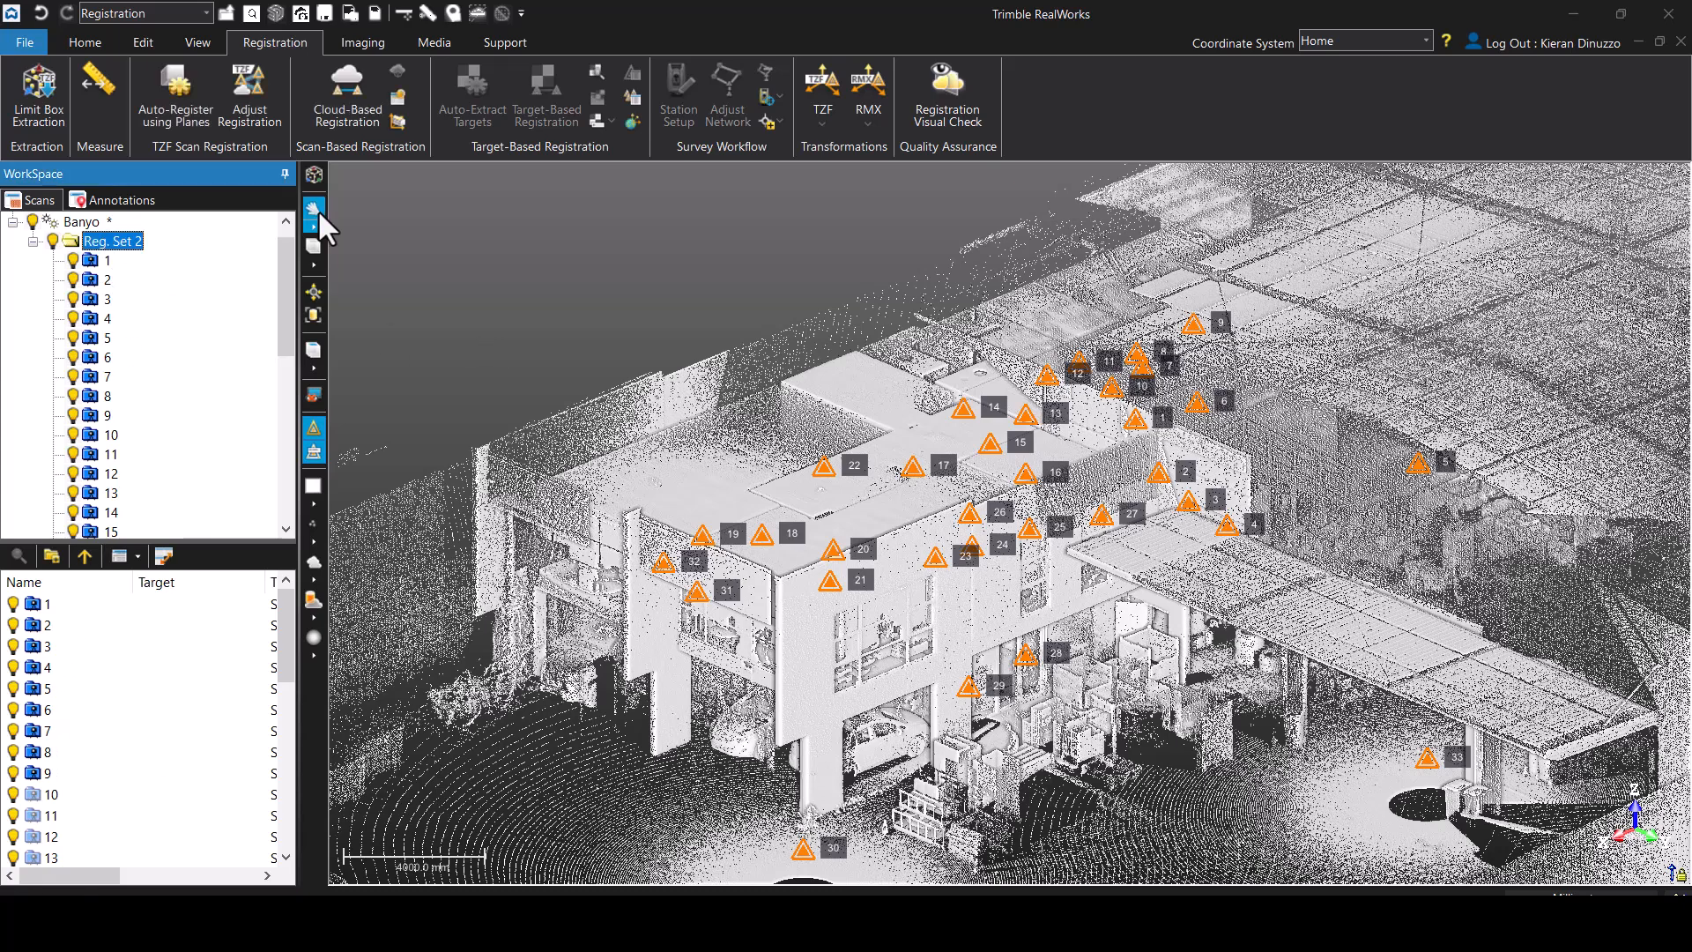
middle_drag(615, 303, 684, 316)
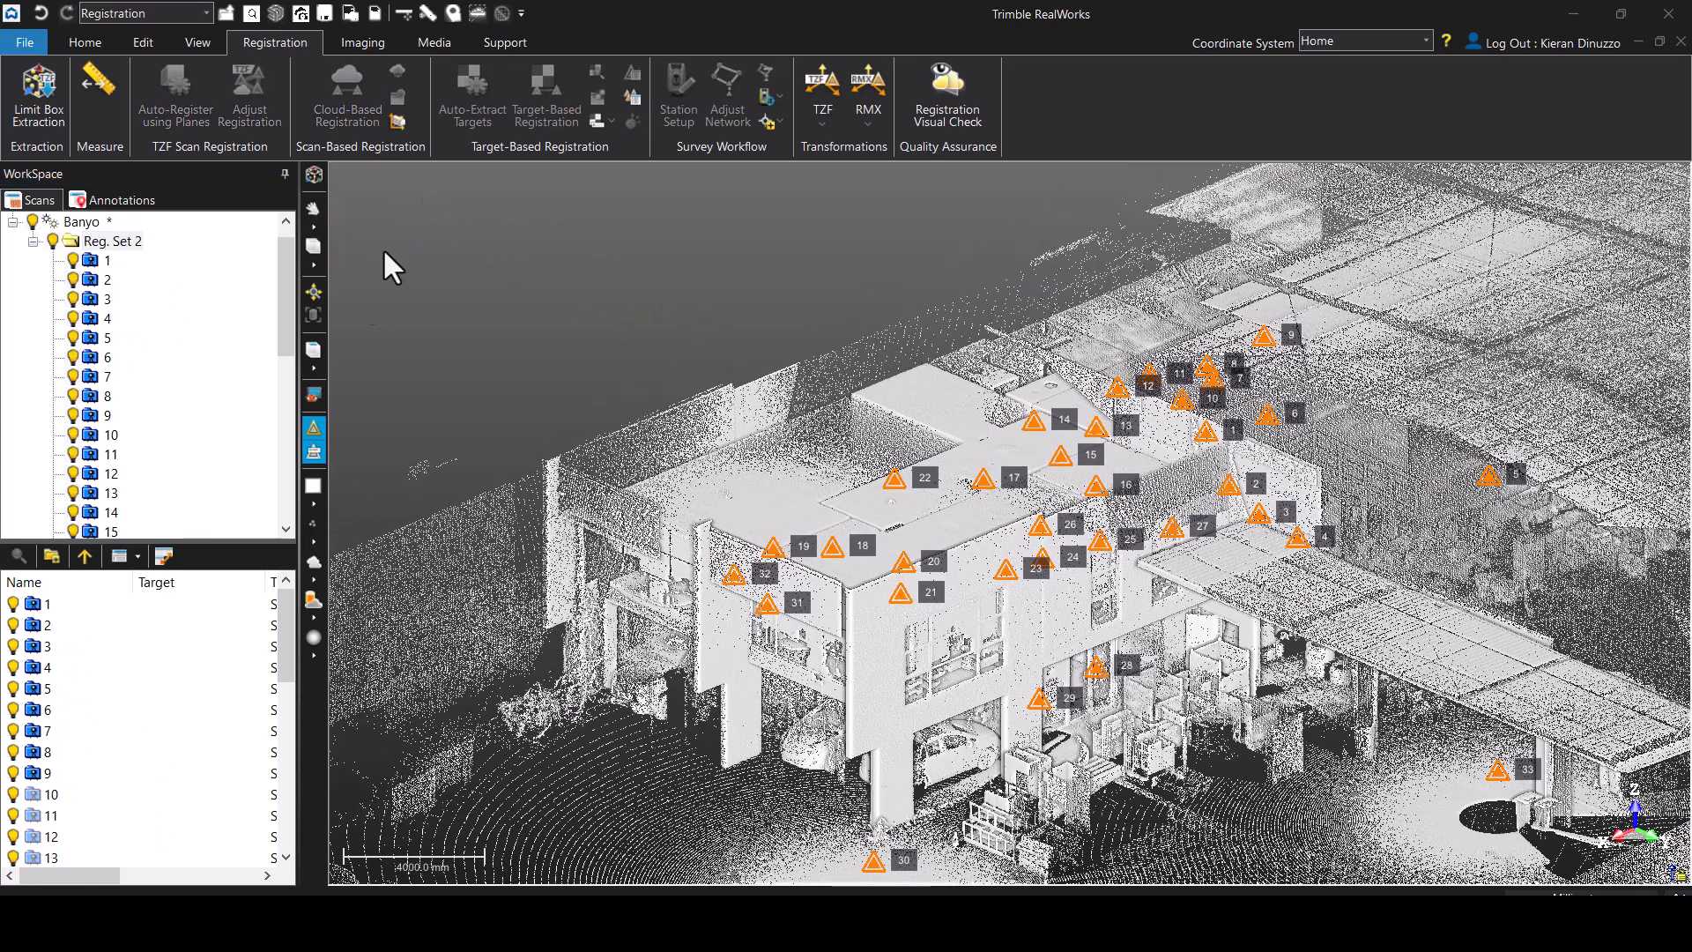
click(119, 243)
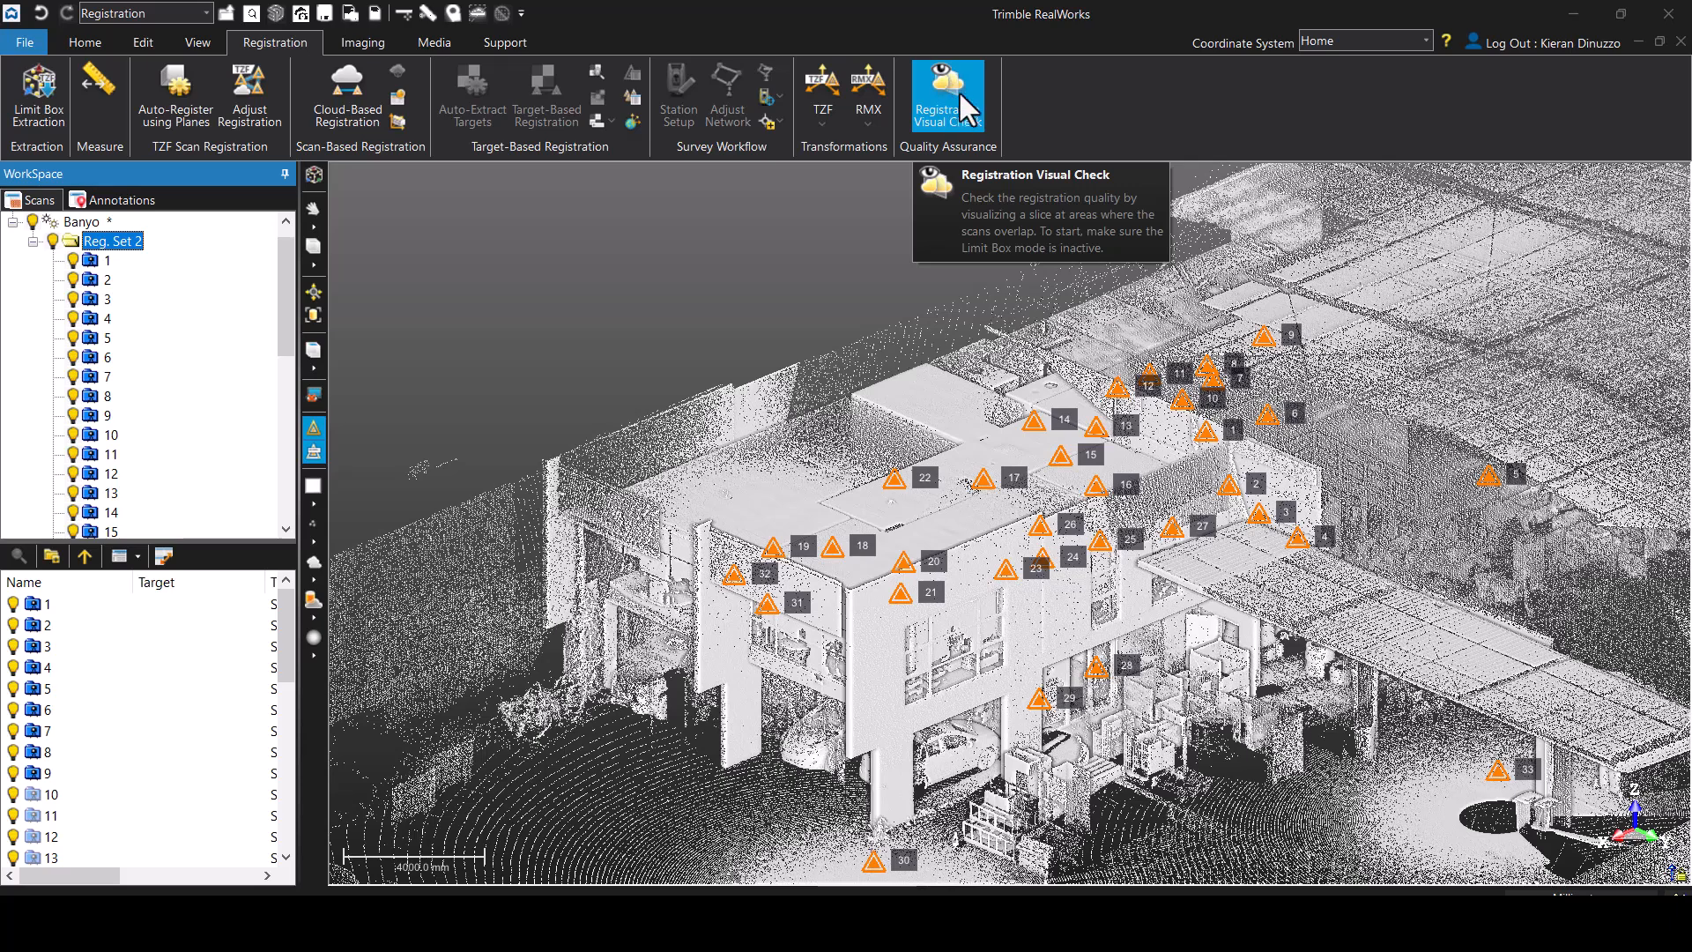
click(314, 179)
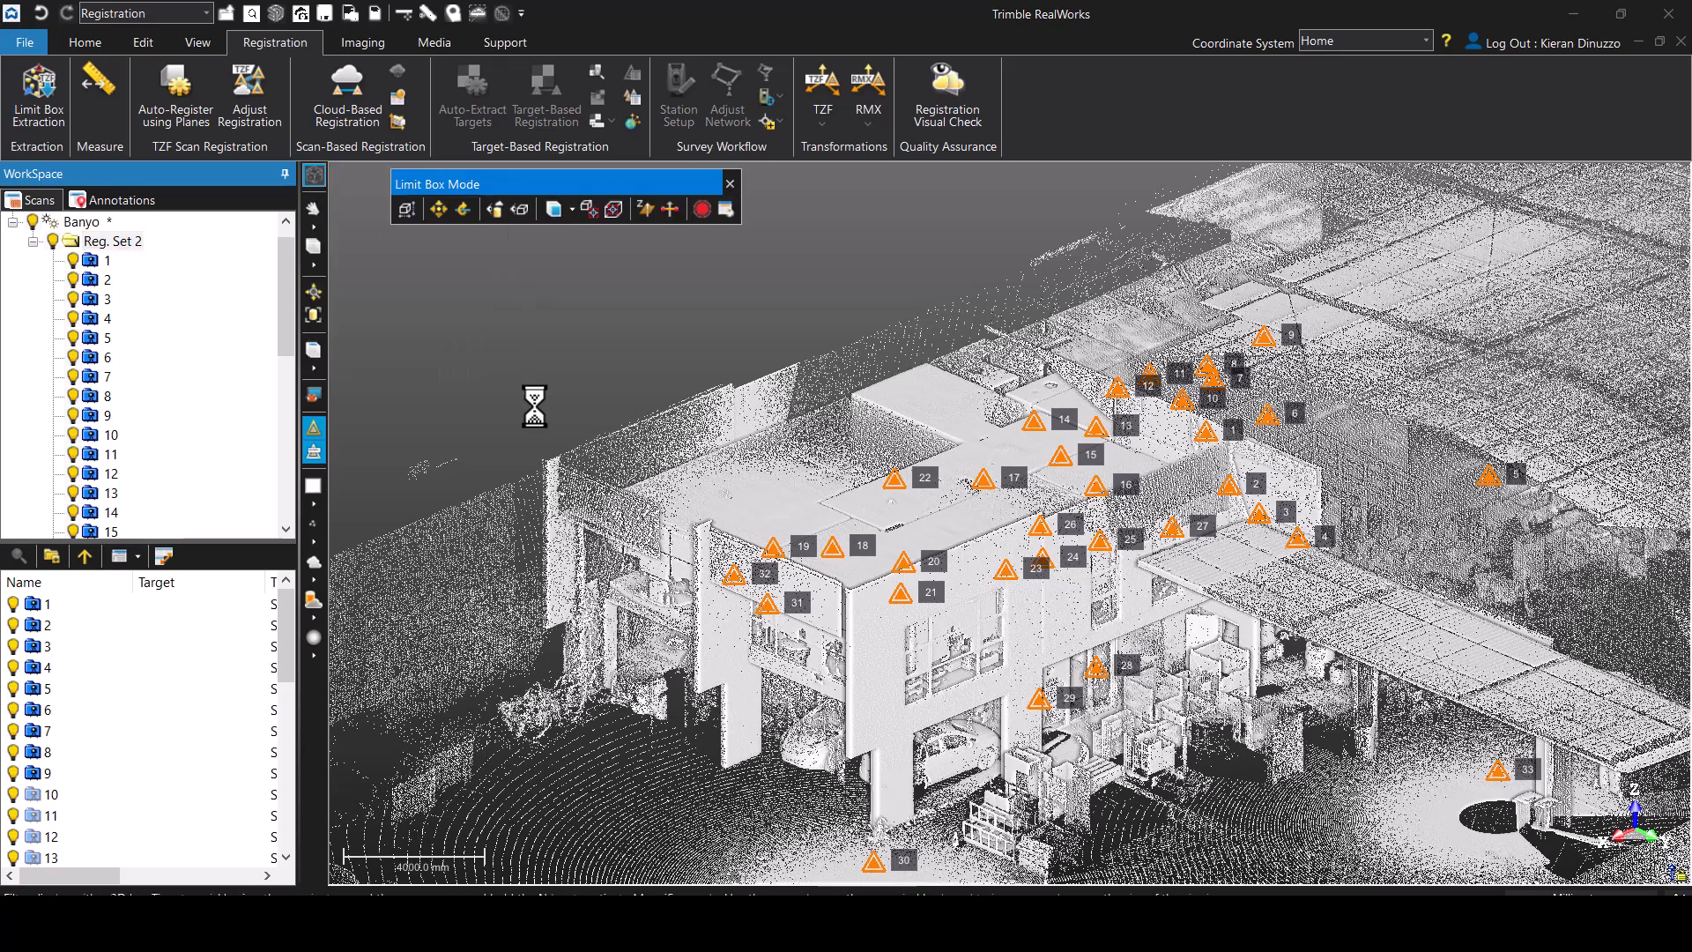
click(728, 605)
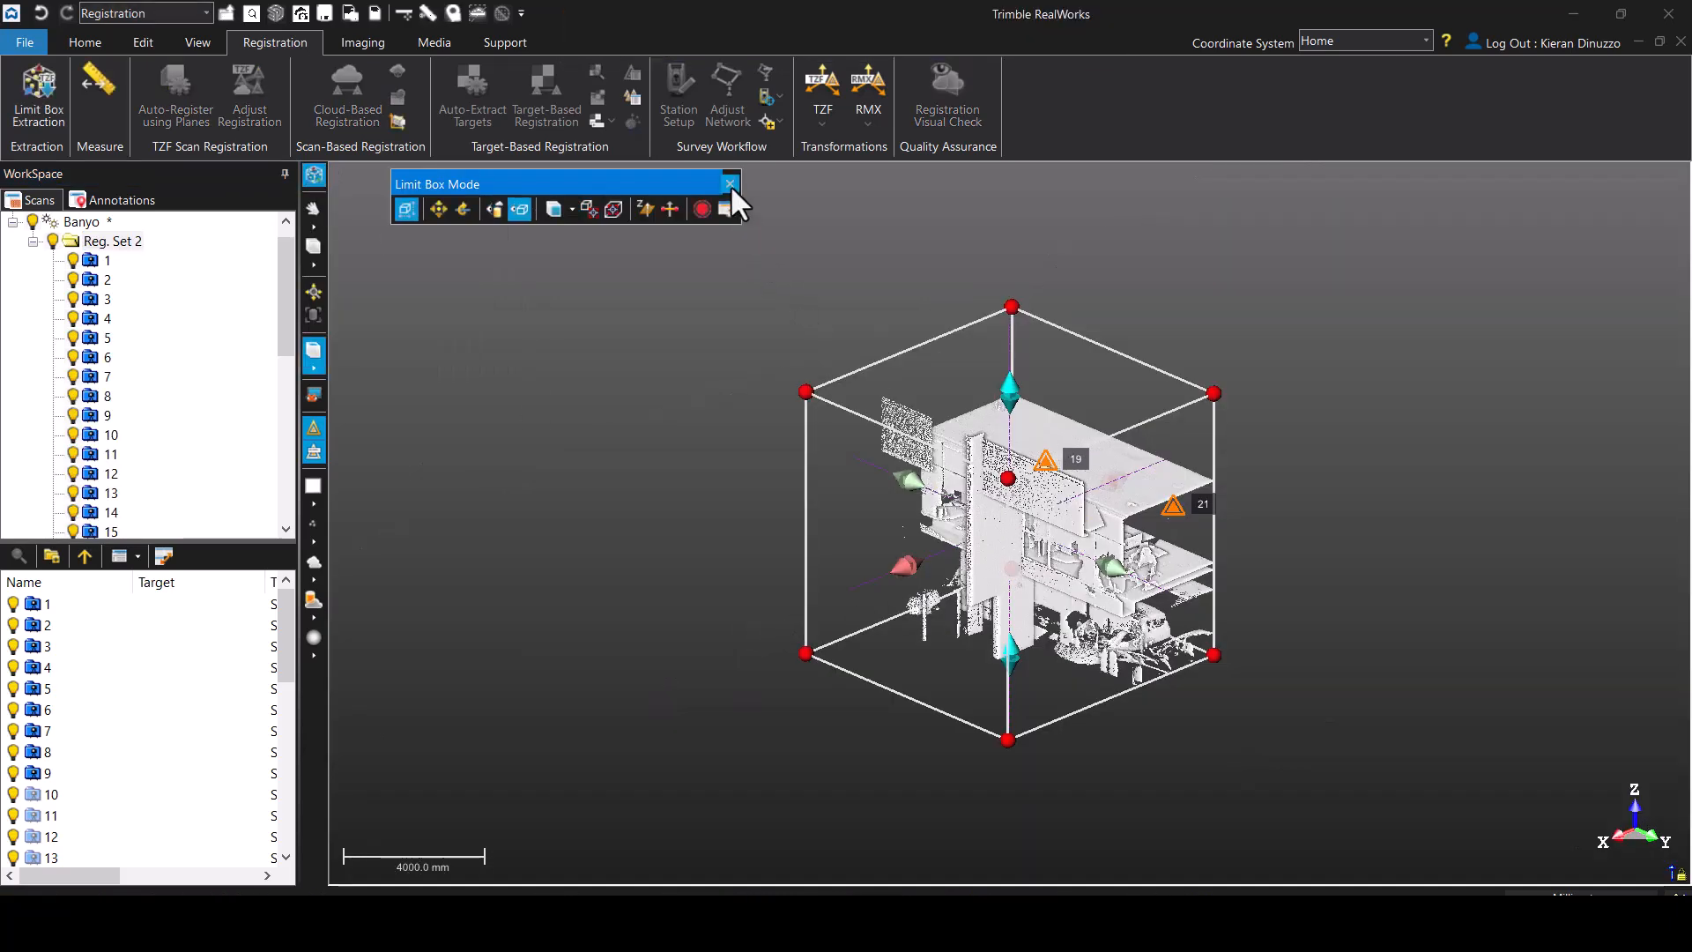
click(729, 184)
- Create a limit box on the building's front corner and enlarge it along the building's length and across its width
click(84, 42)
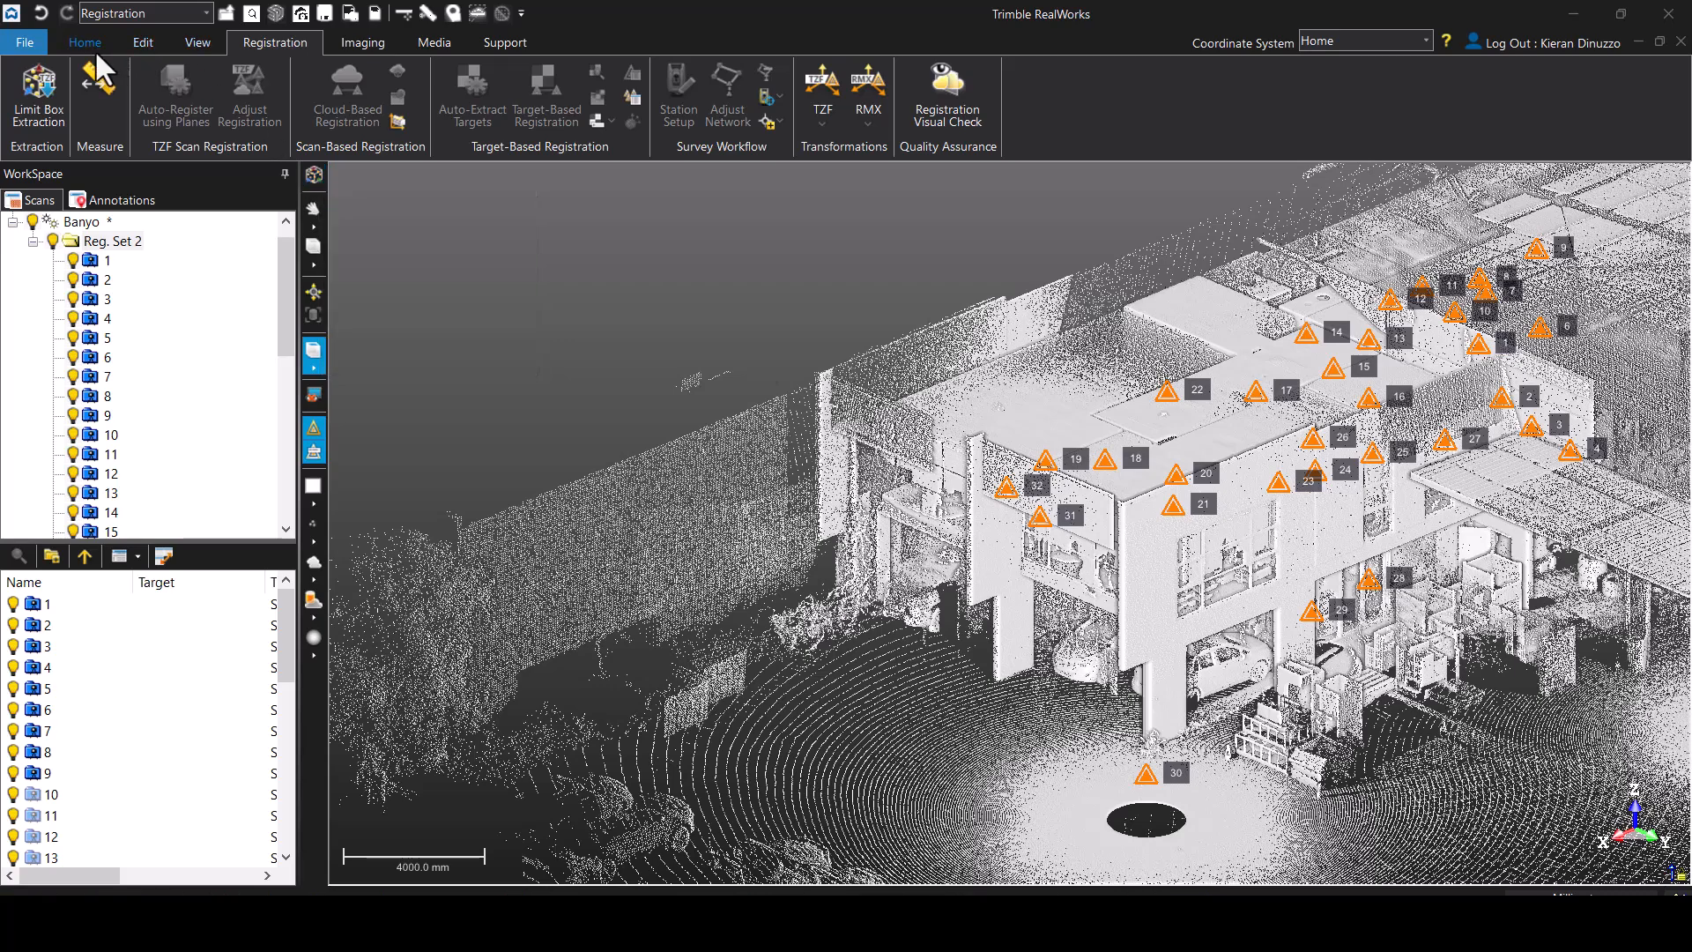
click(314, 176)
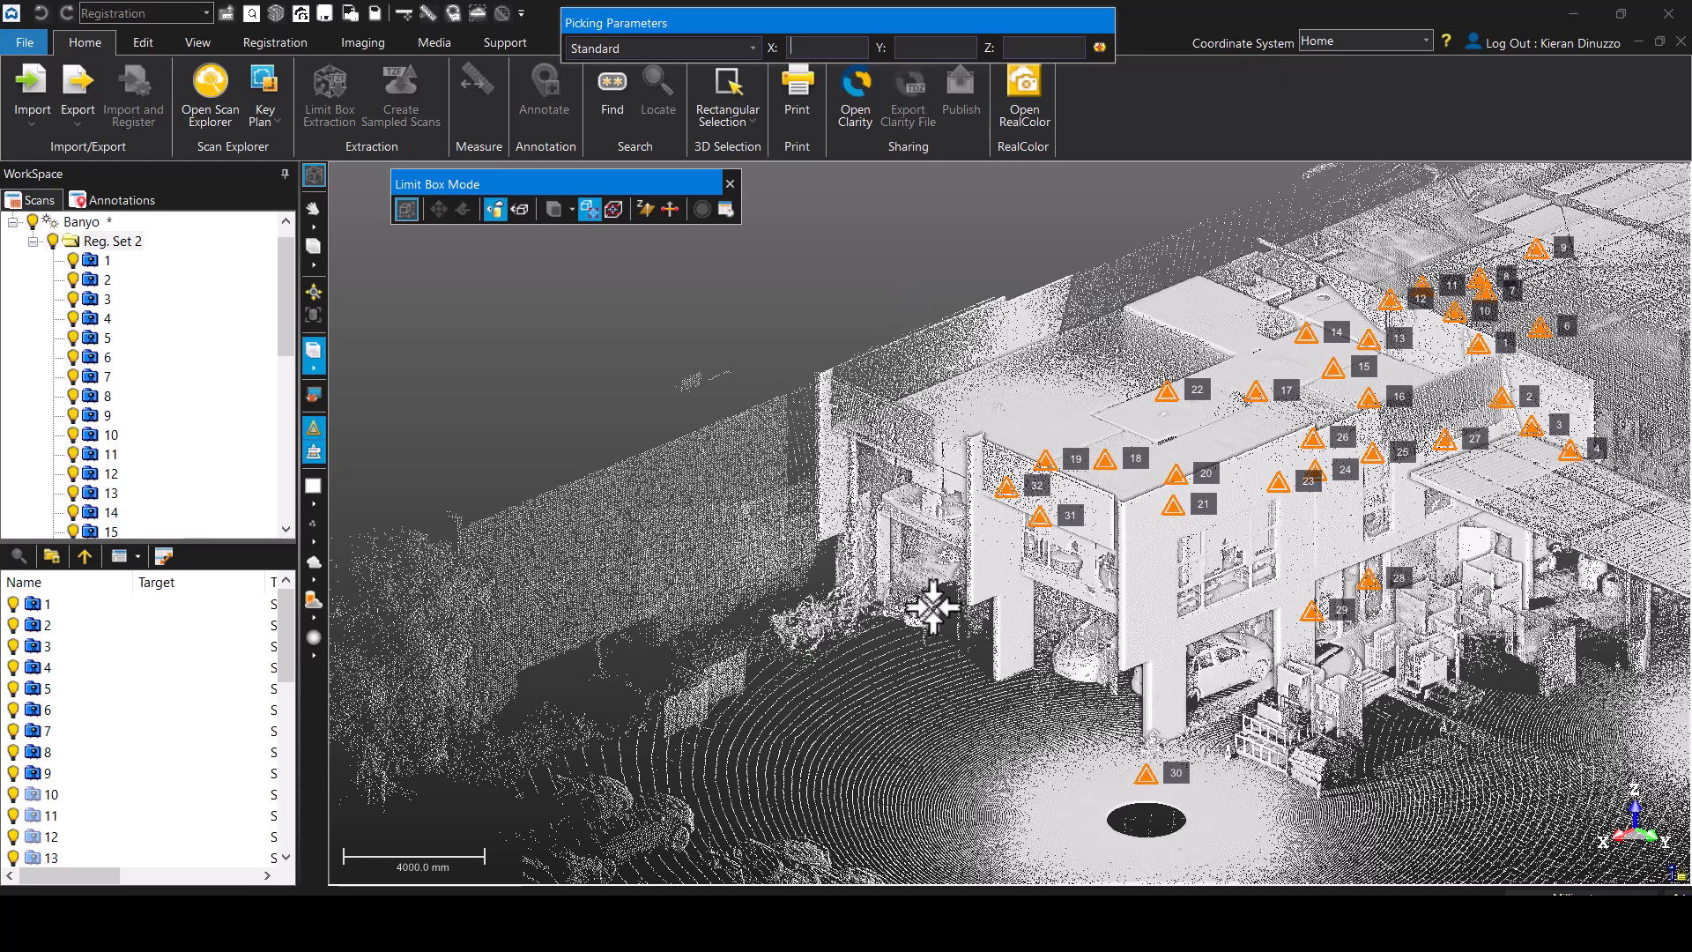
click(1104, 566)
drag(934, 512, 1568, 378)
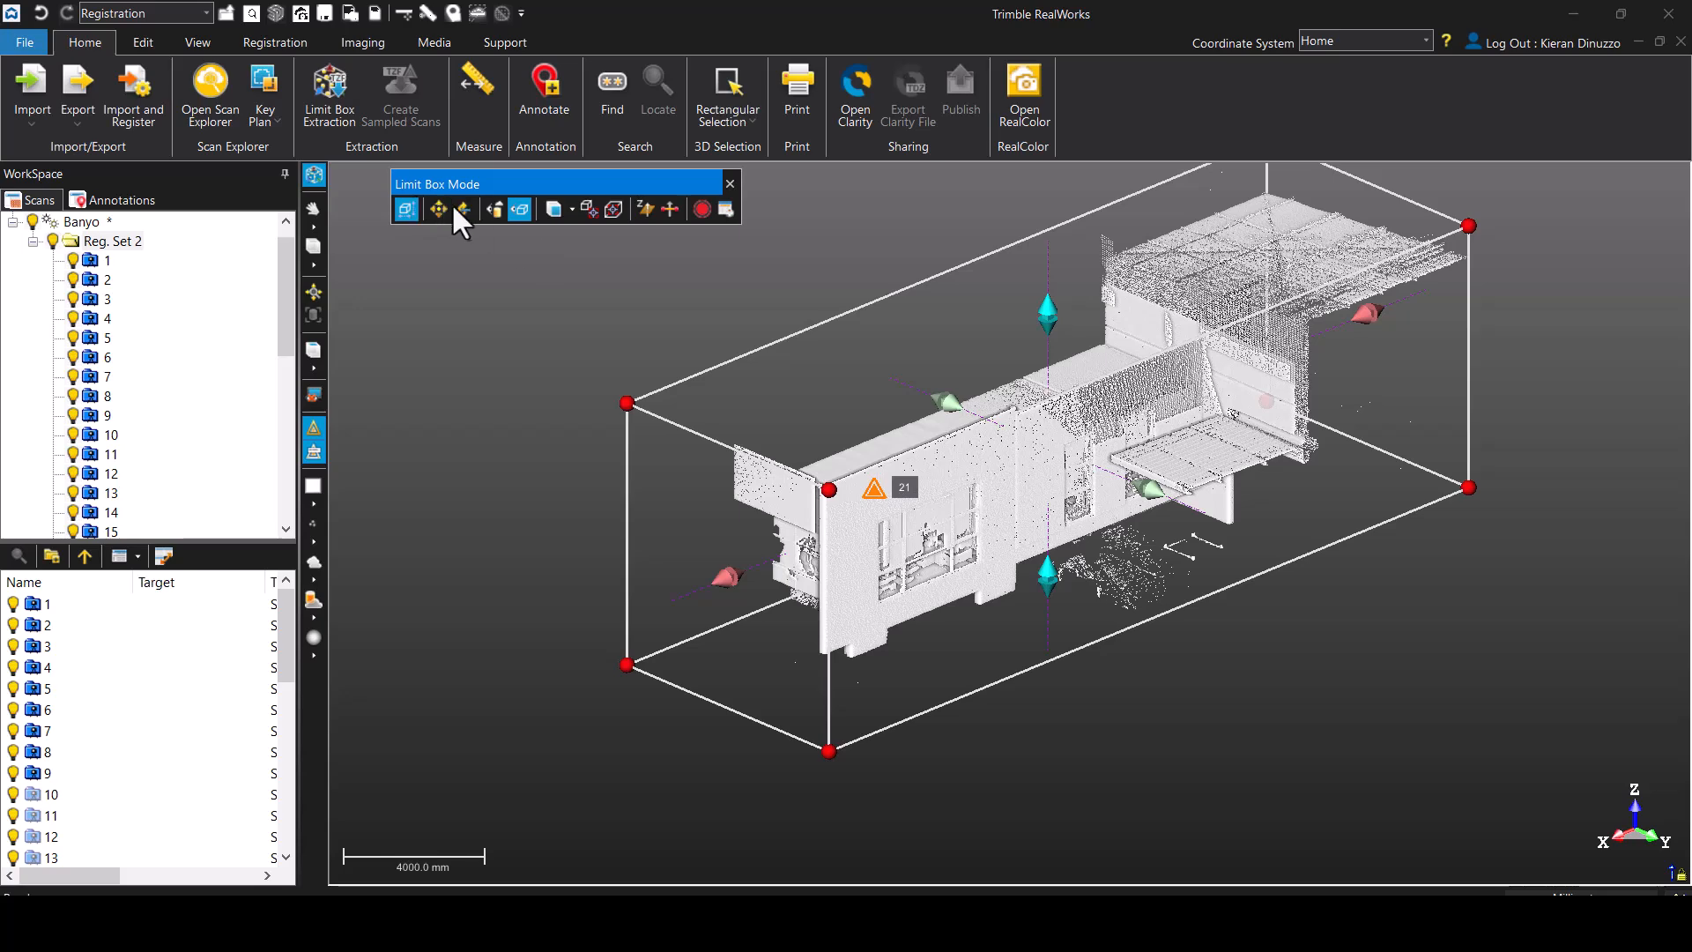
mouse_move(626, 404)
mouse_down()
mouse_move(602, 405)
mouse_move(626, 393)
mouse_up()
middle_drag(1068, 468, 1027, 542)
drag(881, 483, 604, 346)
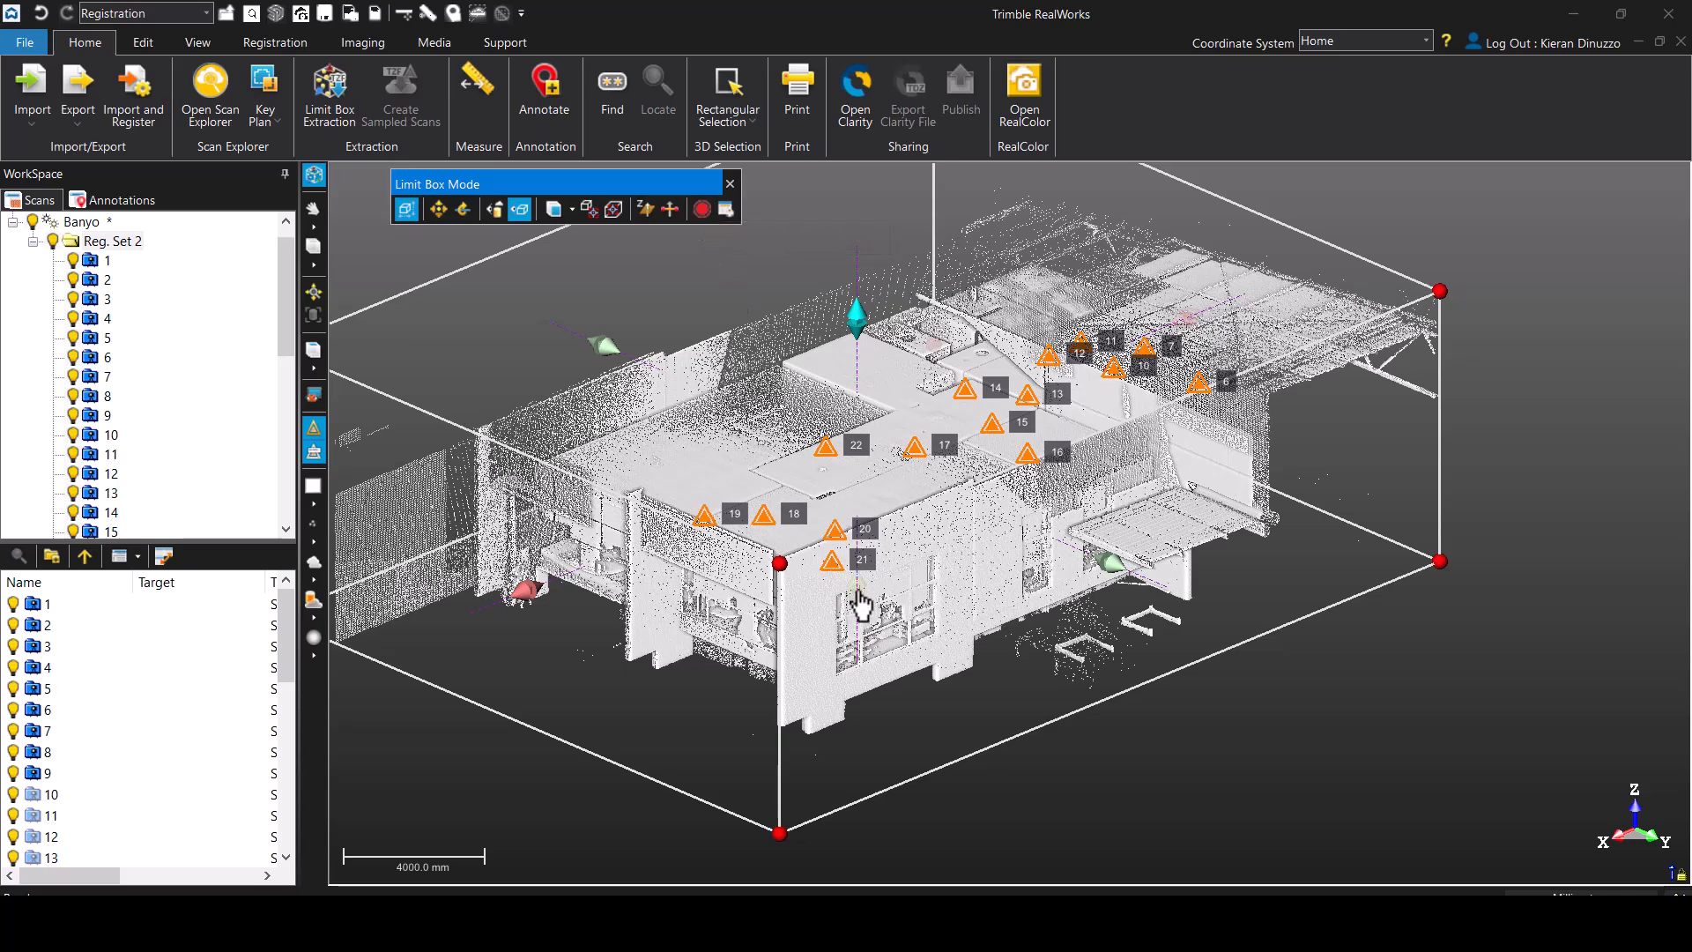
- Extend the limit box down to include the ground floor and lengthwise to take in station 5
drag(860, 607, 853, 740)
drag(1115, 645, 1135, 617)
drag(1146, 507, 979, 511)
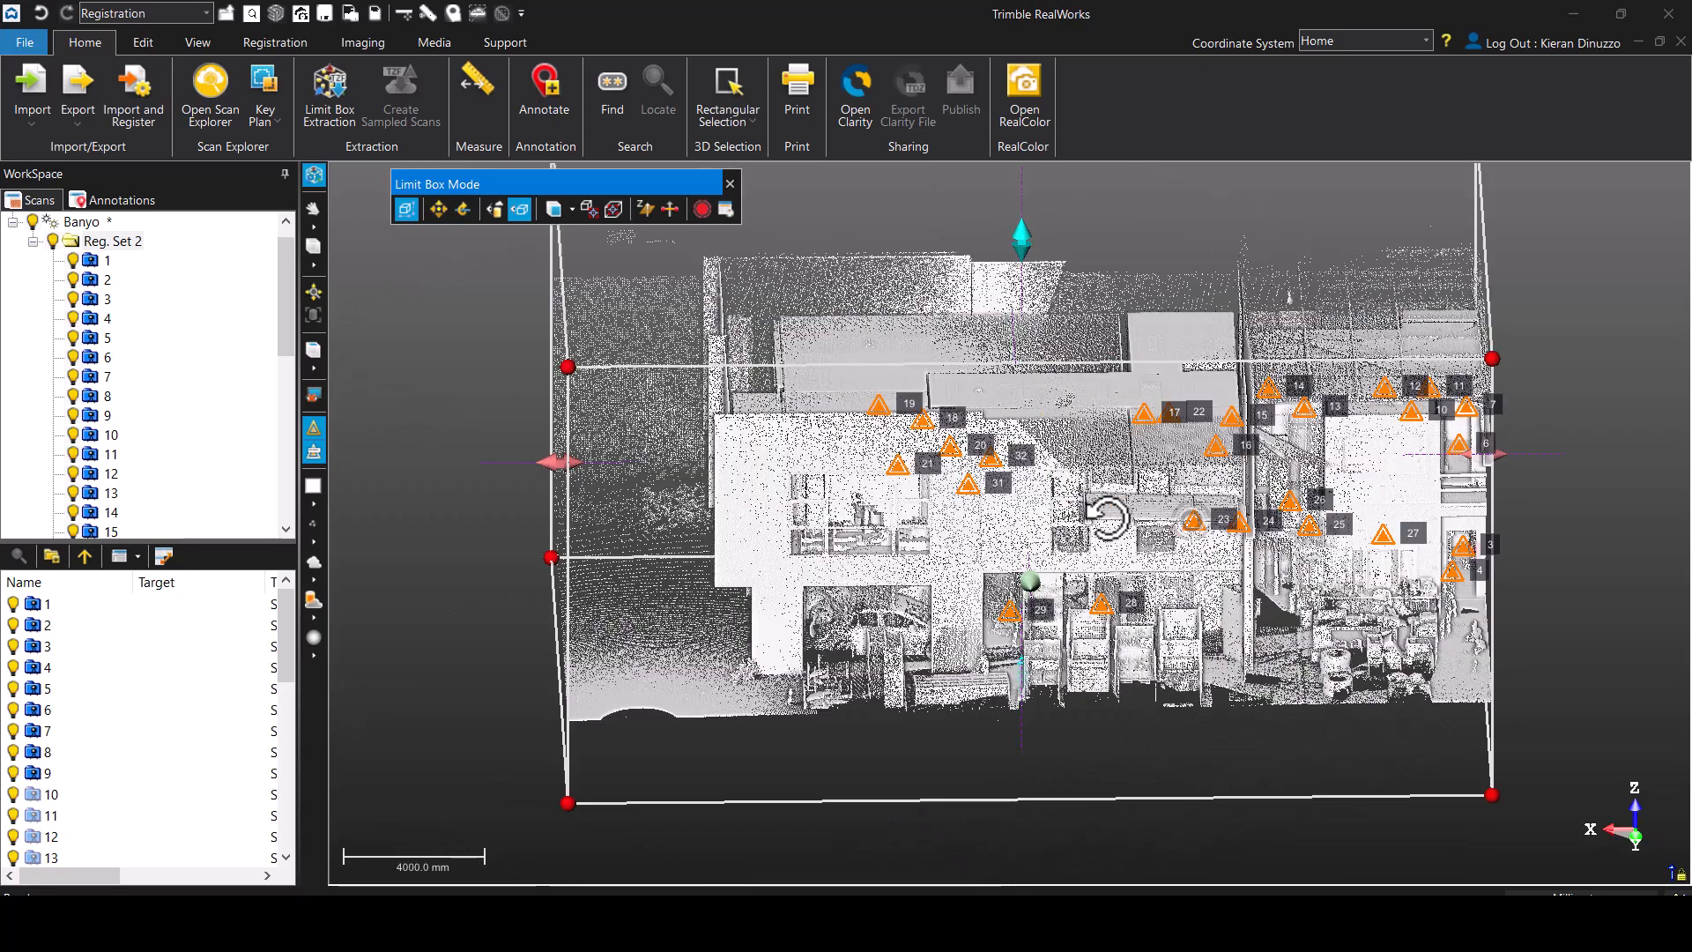
drag(1499, 460, 1686, 476)
drag(1579, 532, 1488, 491)
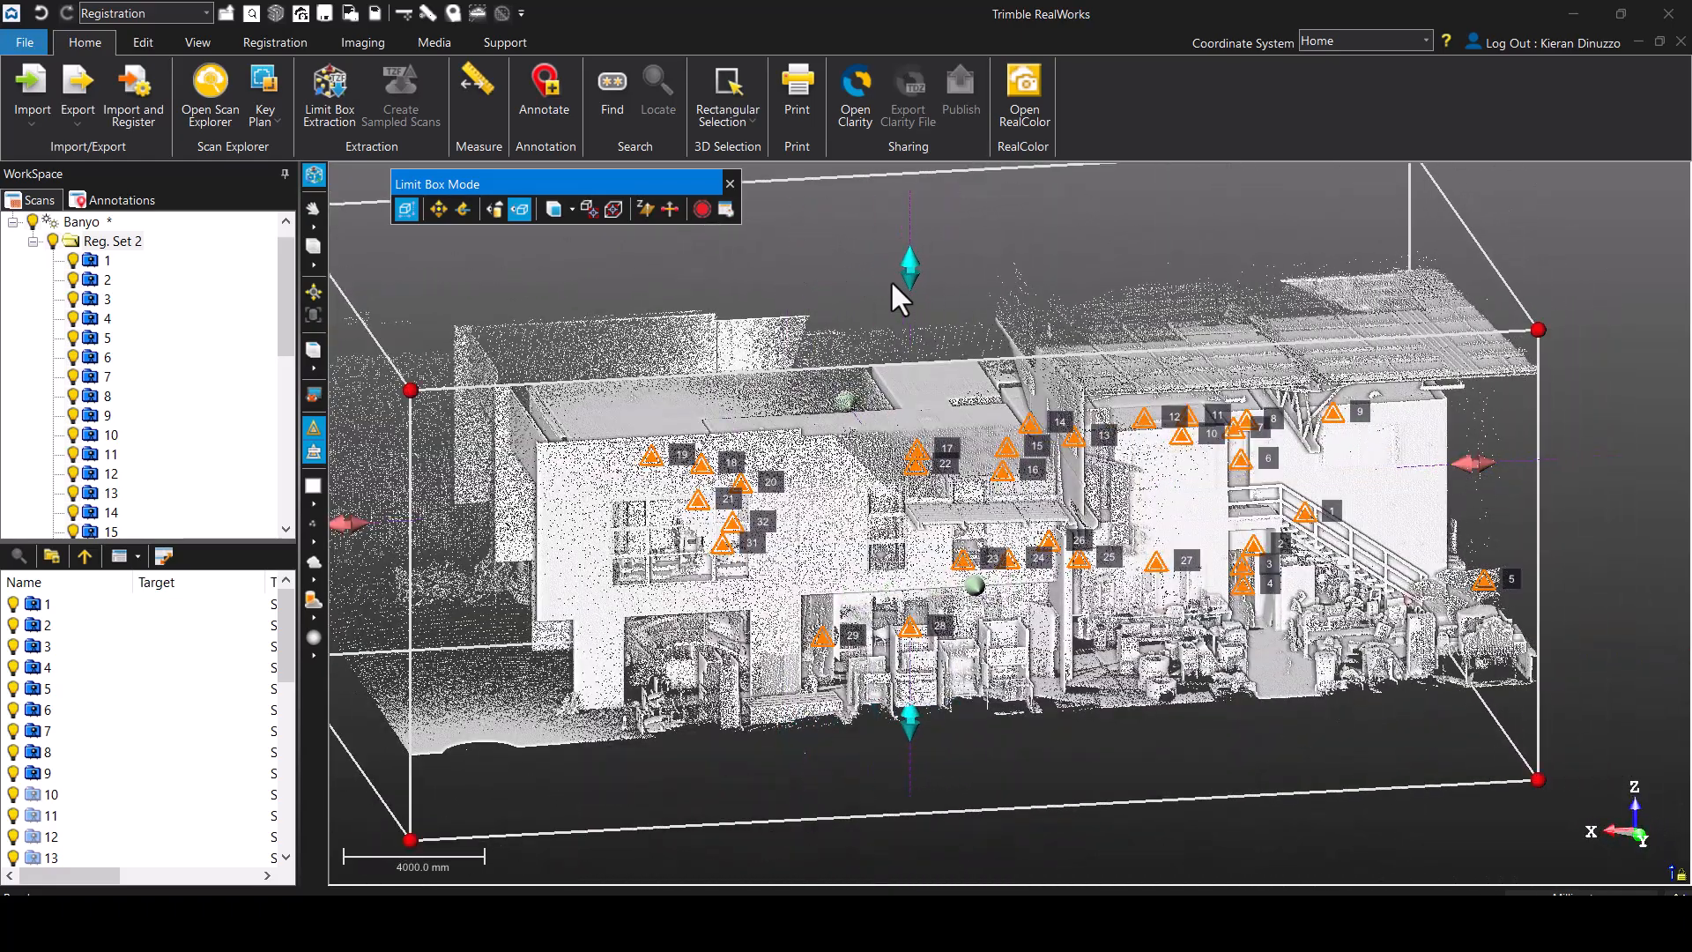
- Lower the limit box's top face to cut off the roof, and pull in its side face to exclude the boundary wall
drag(907, 286, 921, 388)
drag(881, 468, 1058, 529)
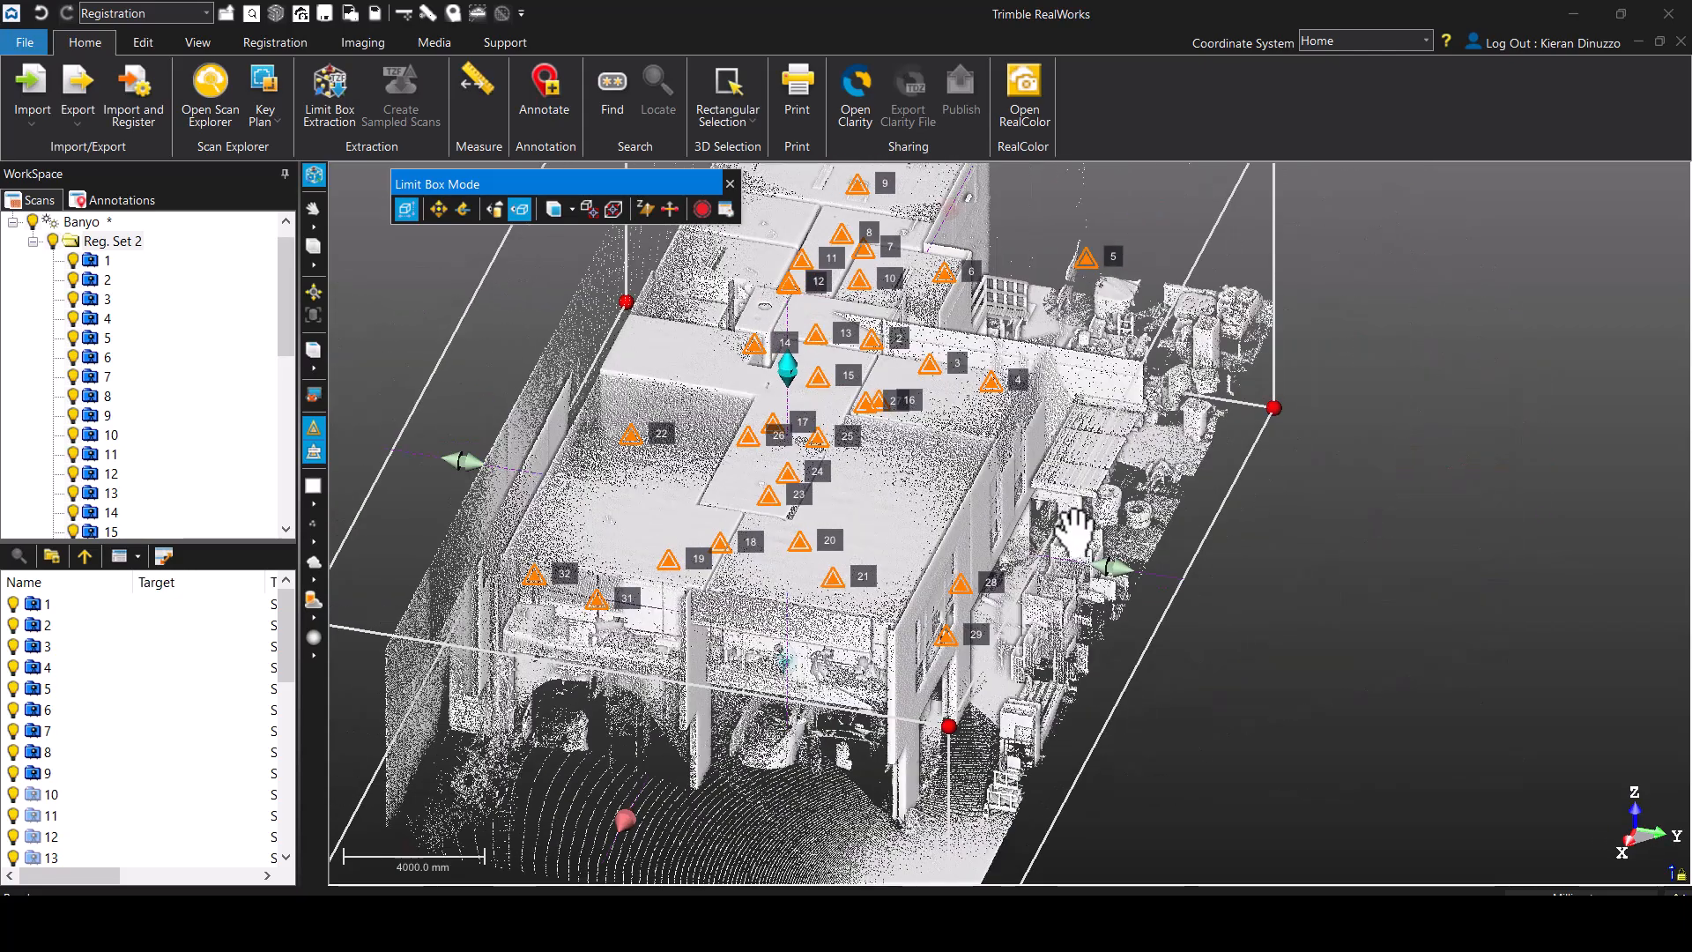
middle_drag(1057, 530, 1330, 581)
drag(742, 519, 916, 559)
- Store the current limit box, rename it office in the Limit Boxes list, and return to the point cloud
click(701, 209)
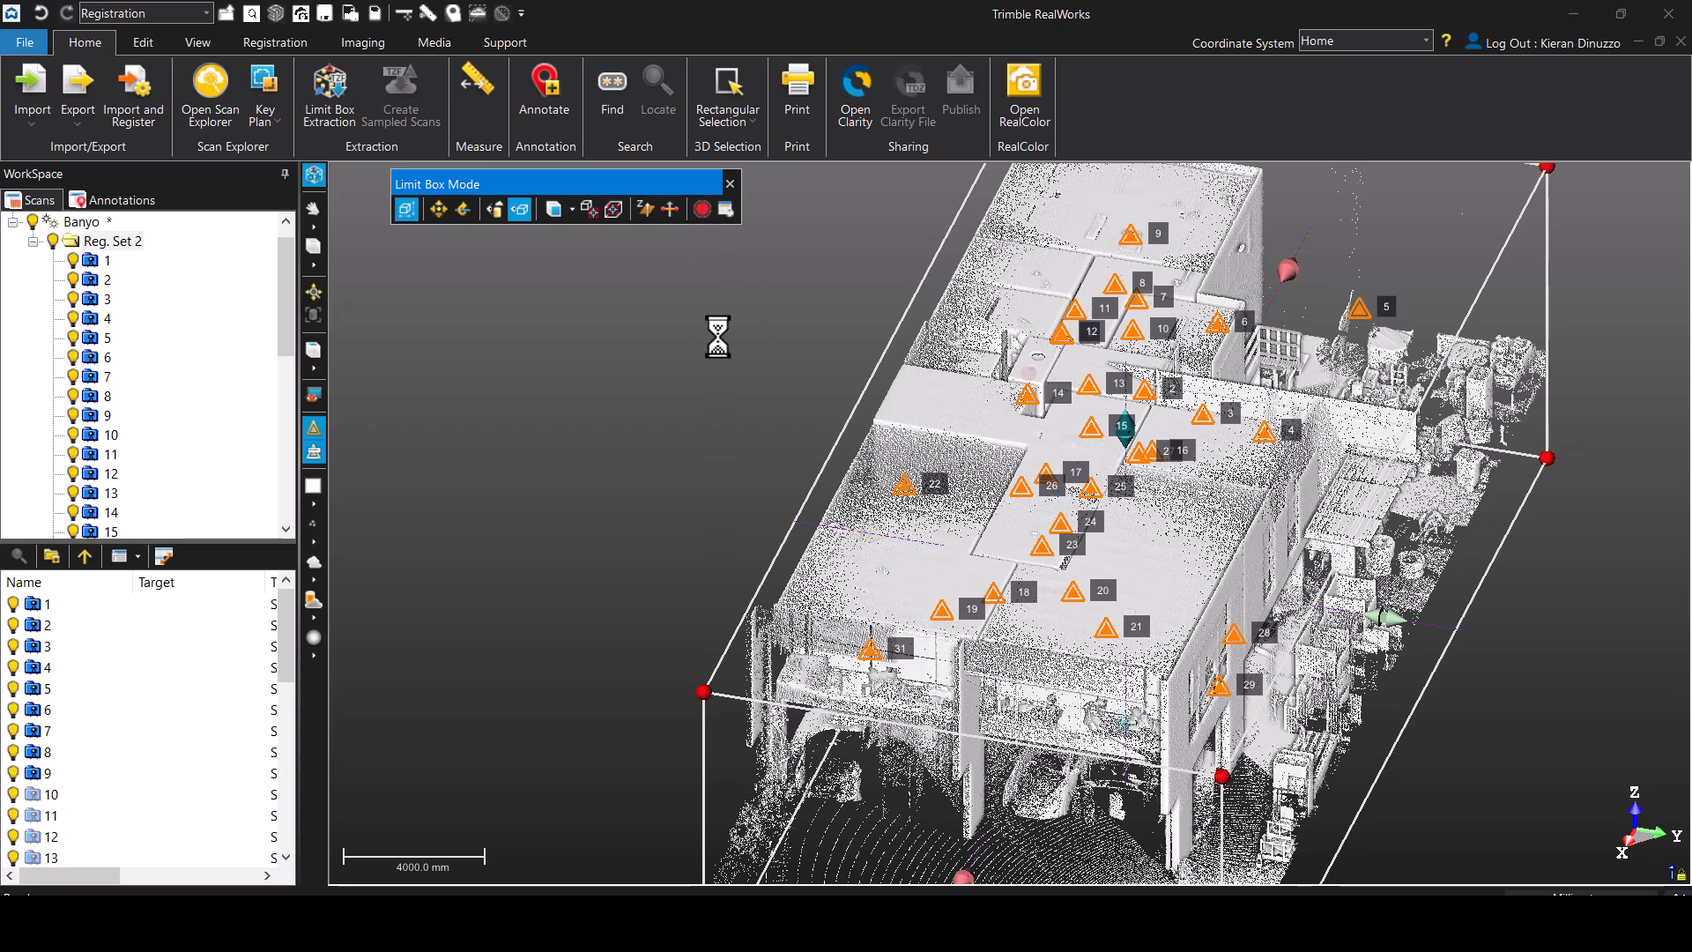
click(725, 210)
click(384, 263)
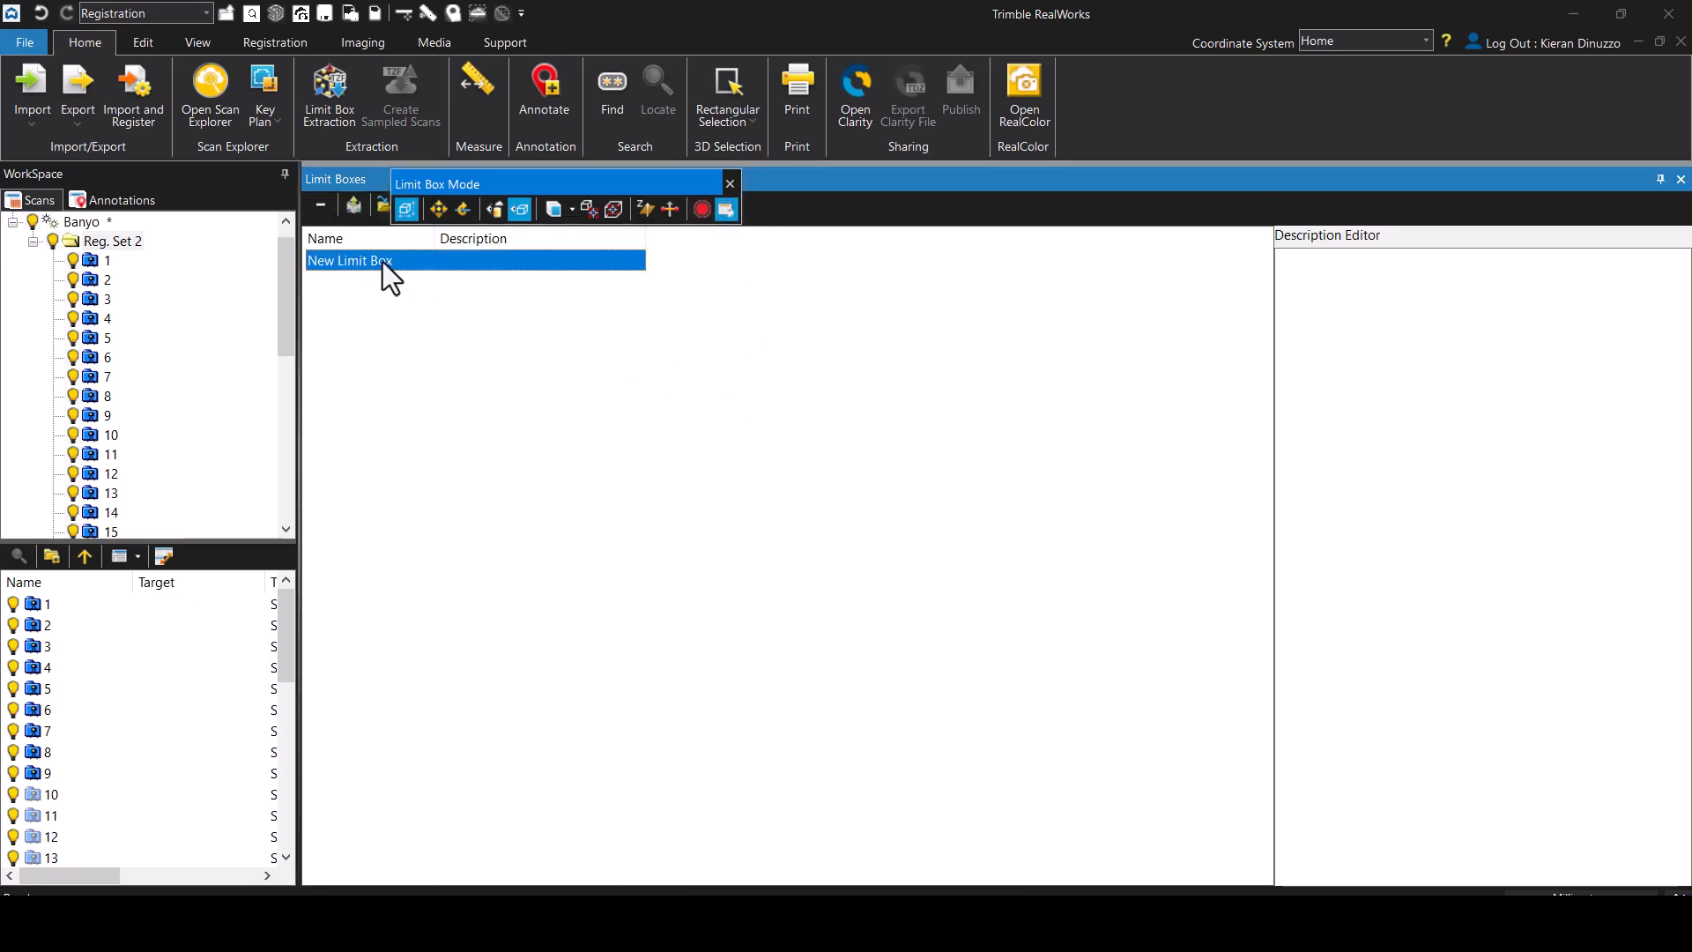
click(383, 262)
text(of)
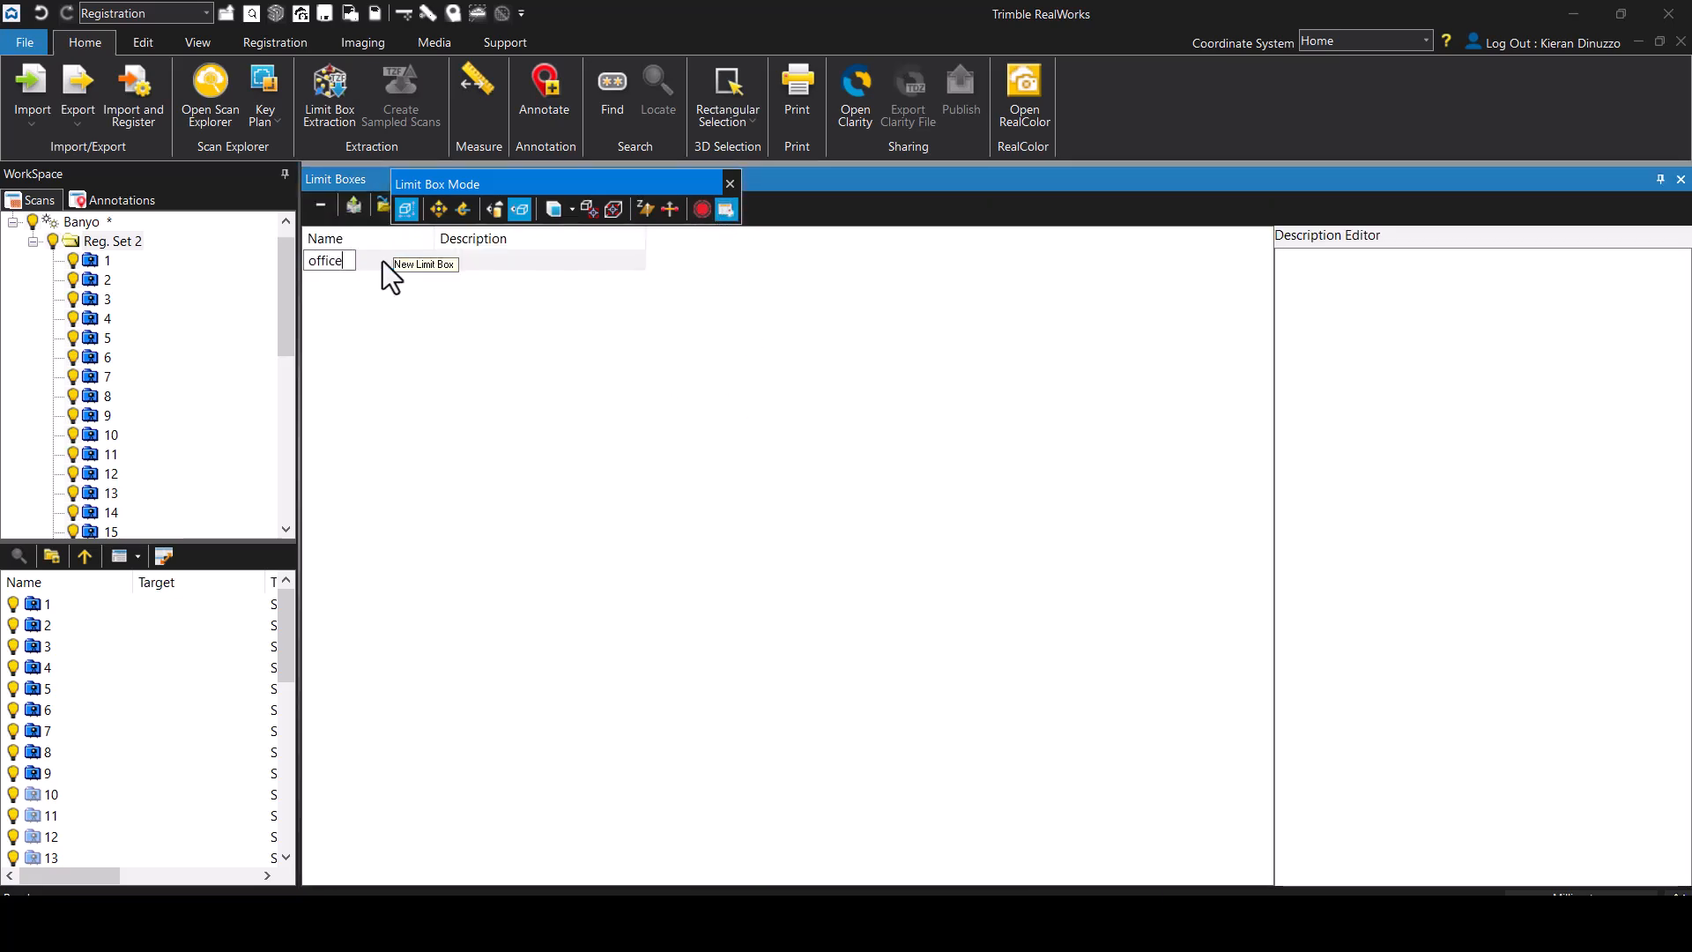
text(fice)
key(Return)
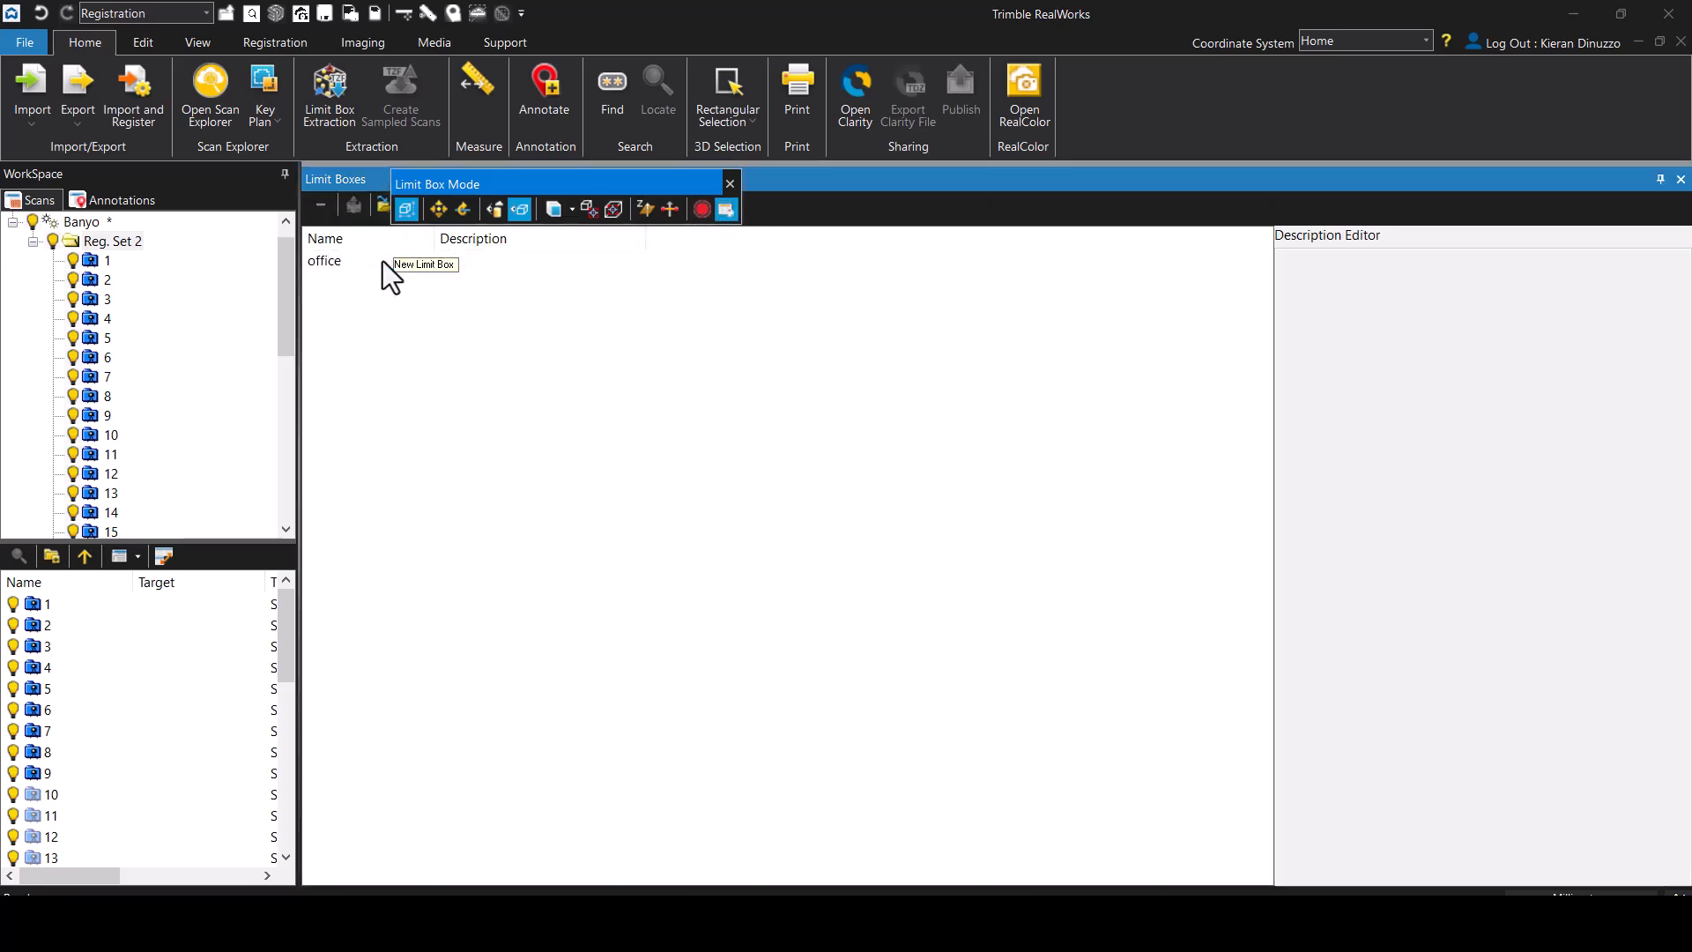
click(1285, 171)
click(1680, 180)
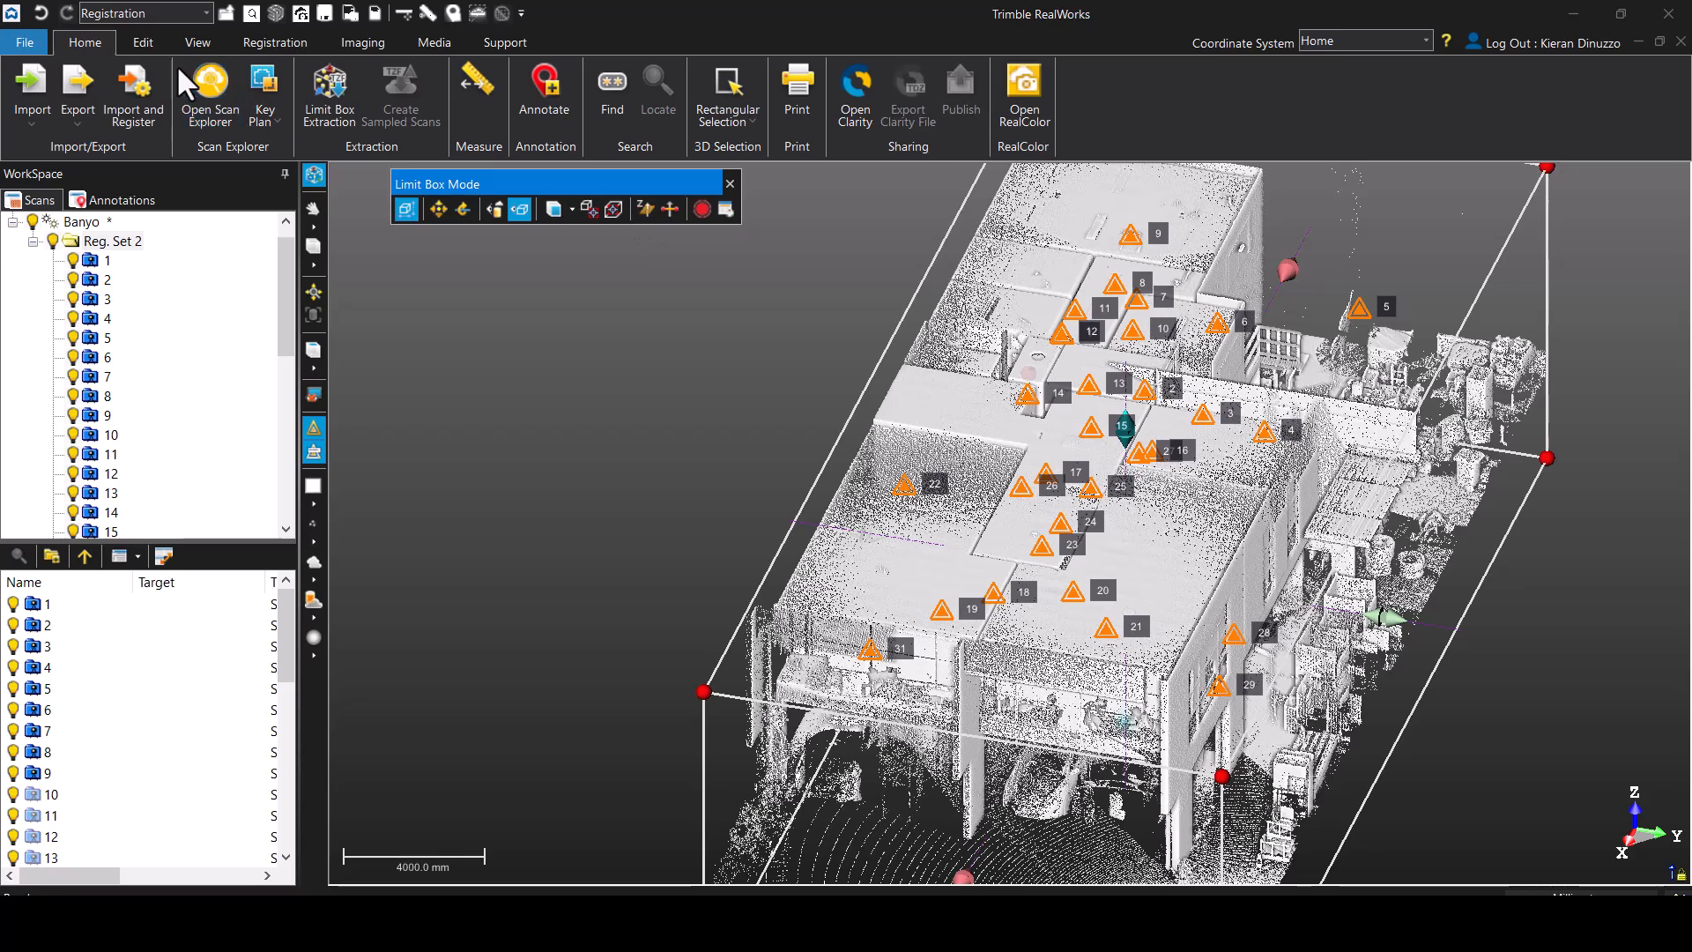
- Review the view and window commands, and exit Limit Box Mode to show the whole point cloud
click(197, 42)
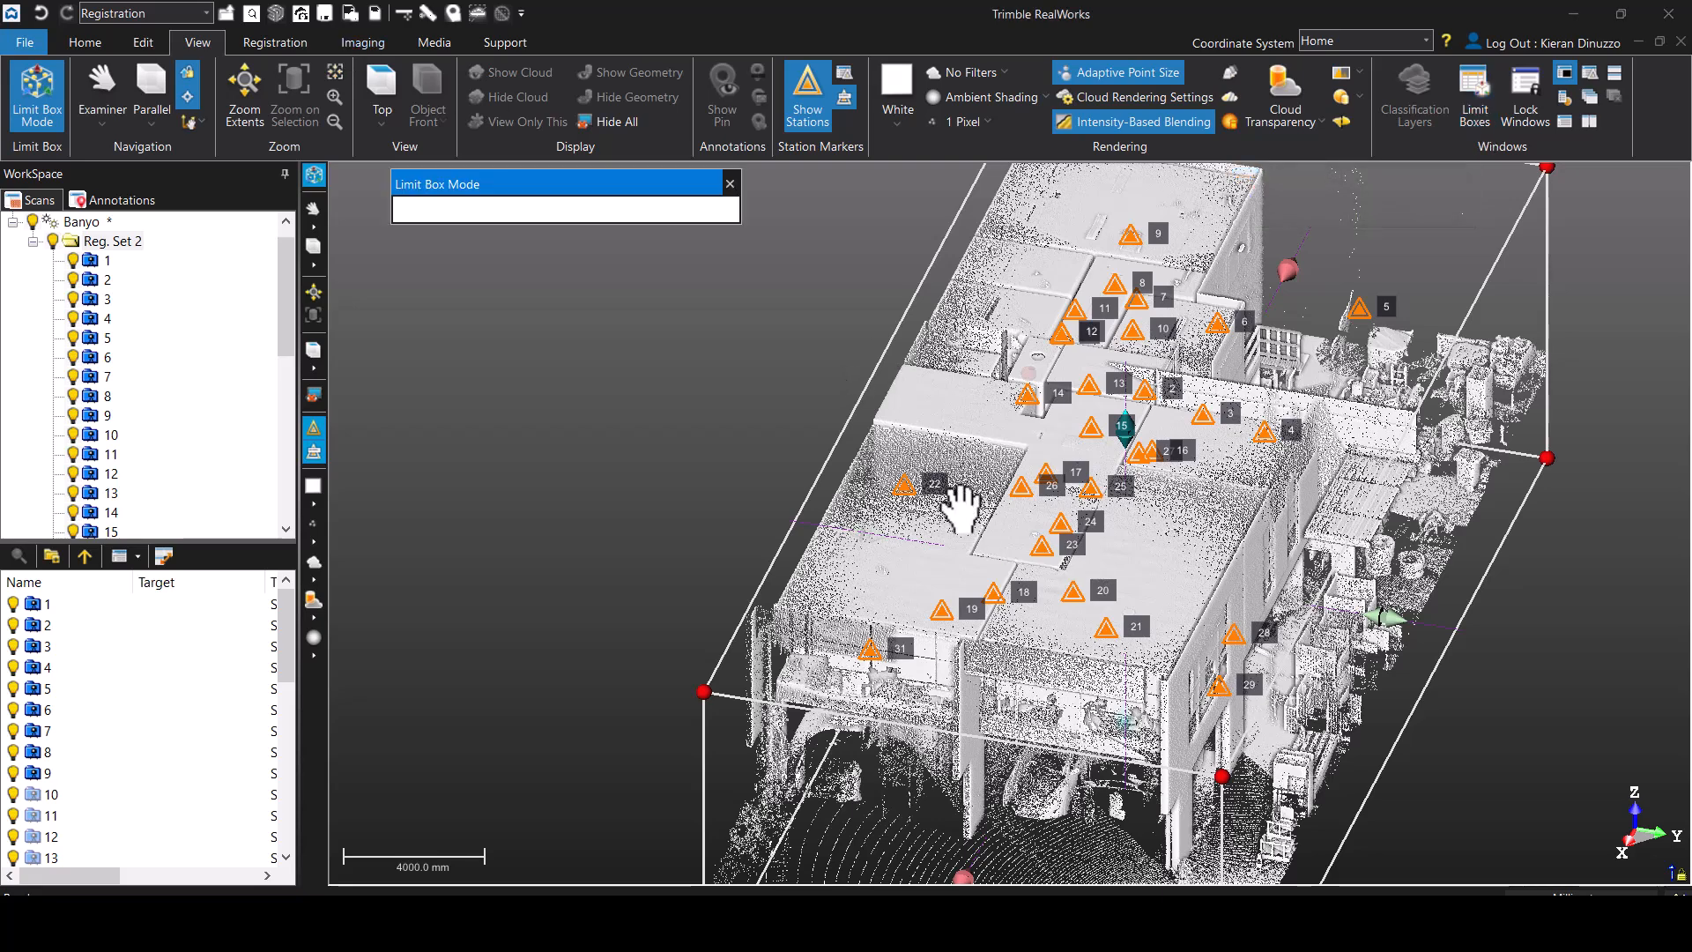
middle_drag(963, 511, 849, 476)
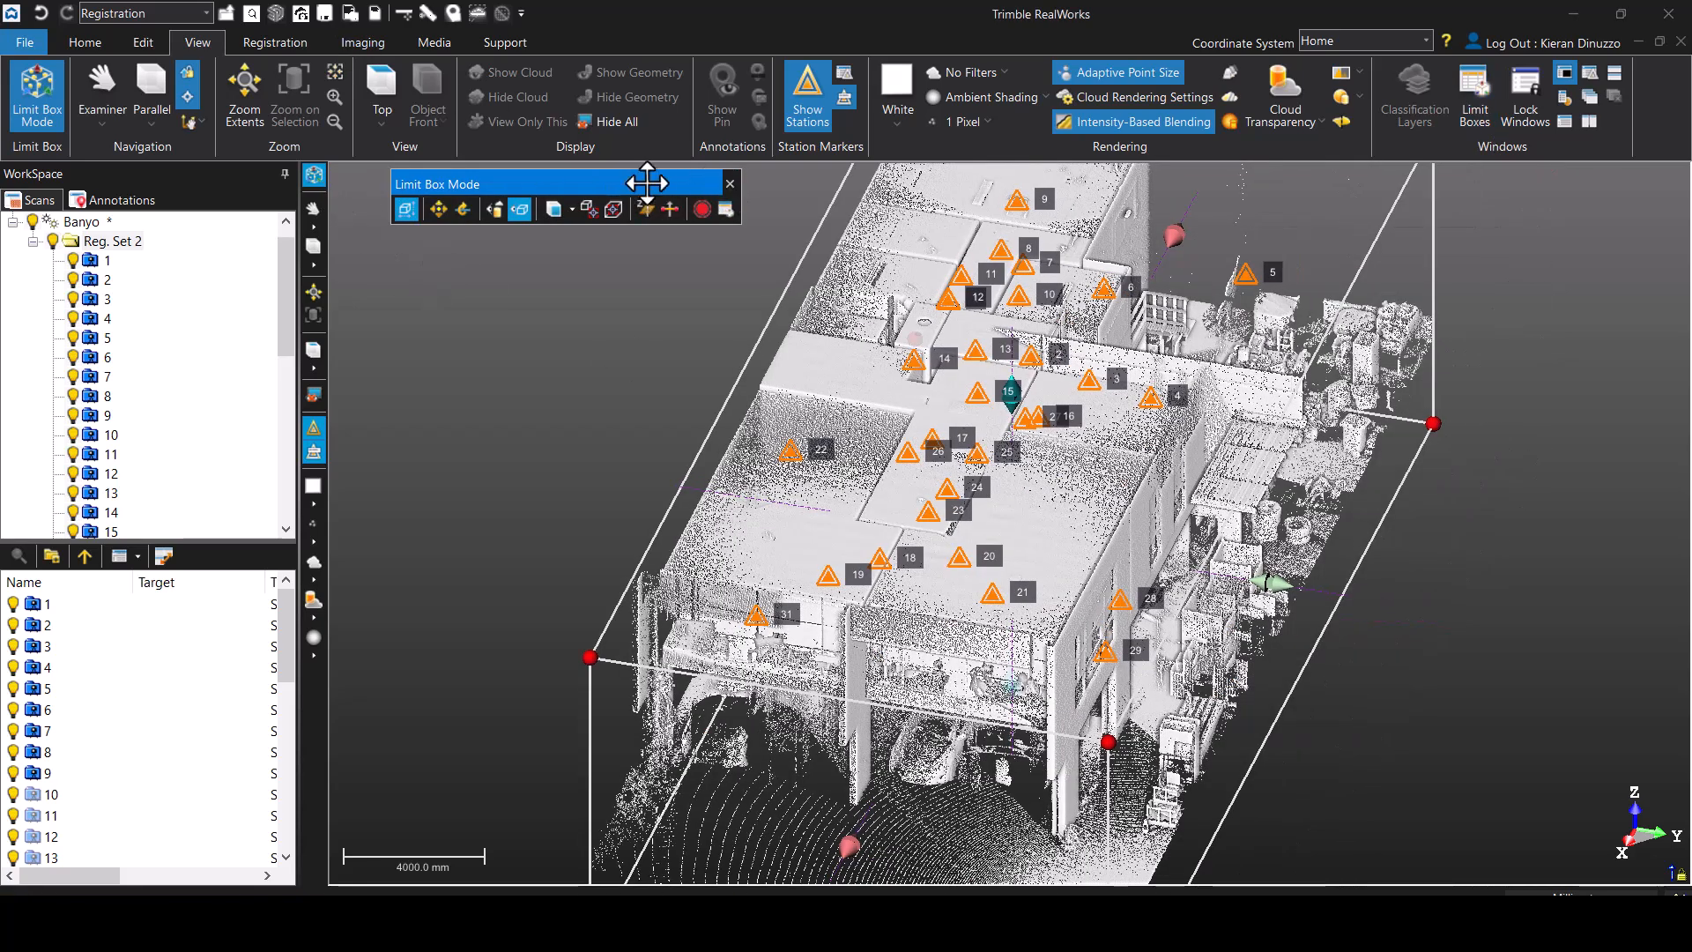
drag(633, 182, 593, 190)
drag(579, 194, 580, 183)
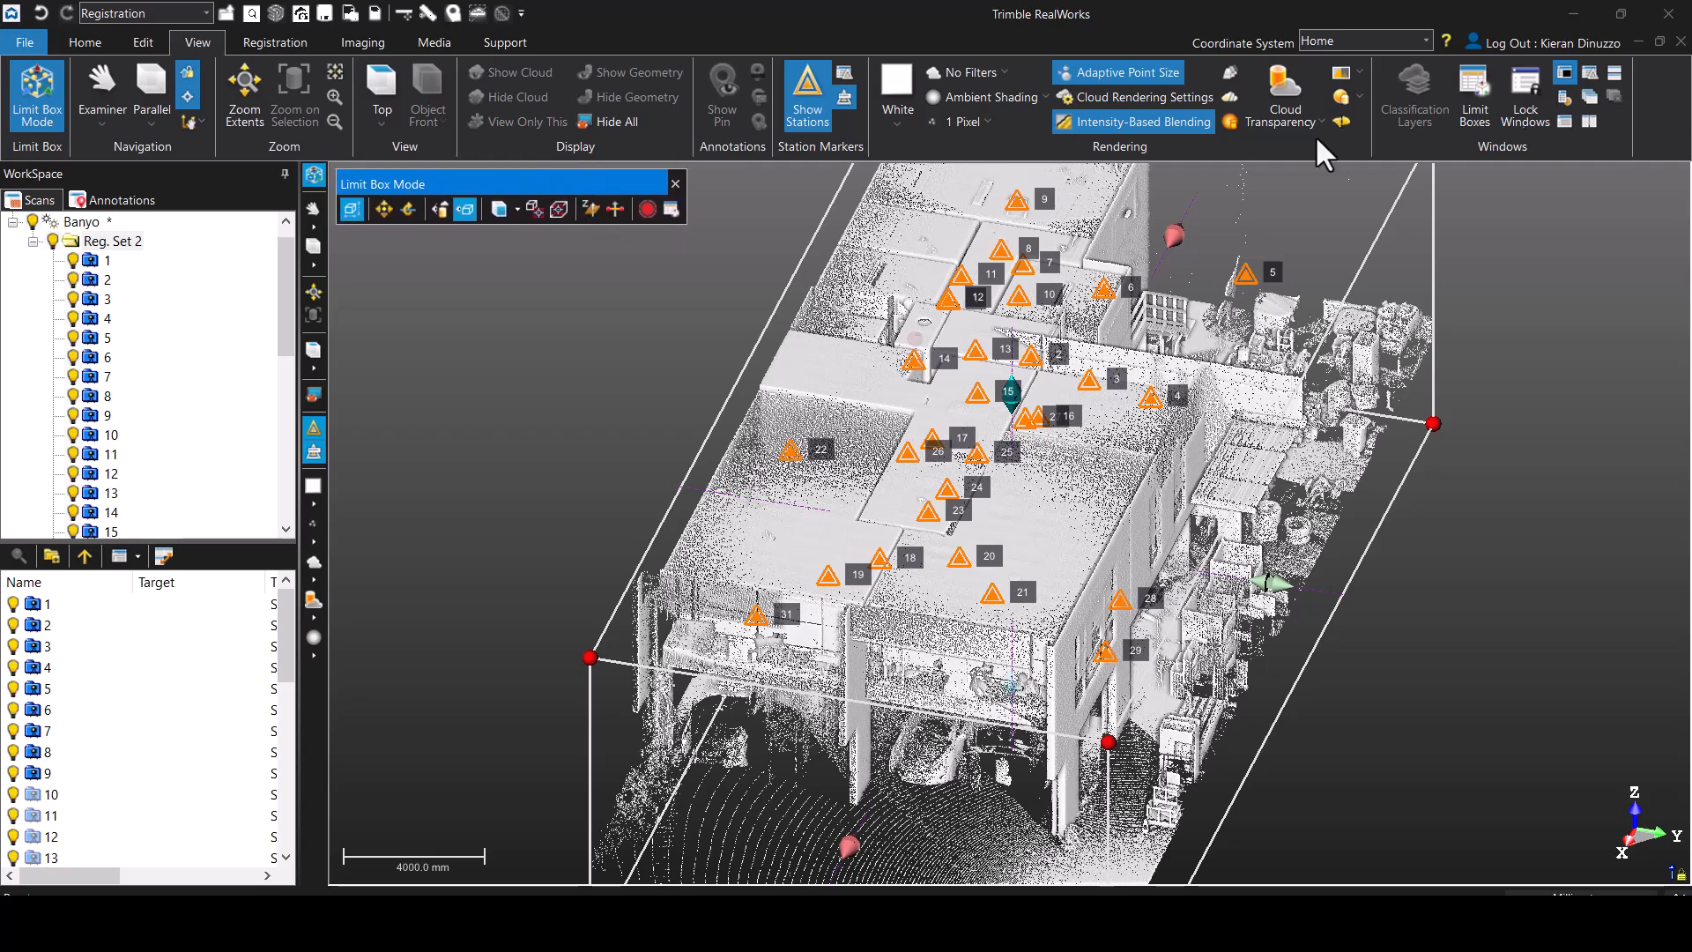
click(677, 180)
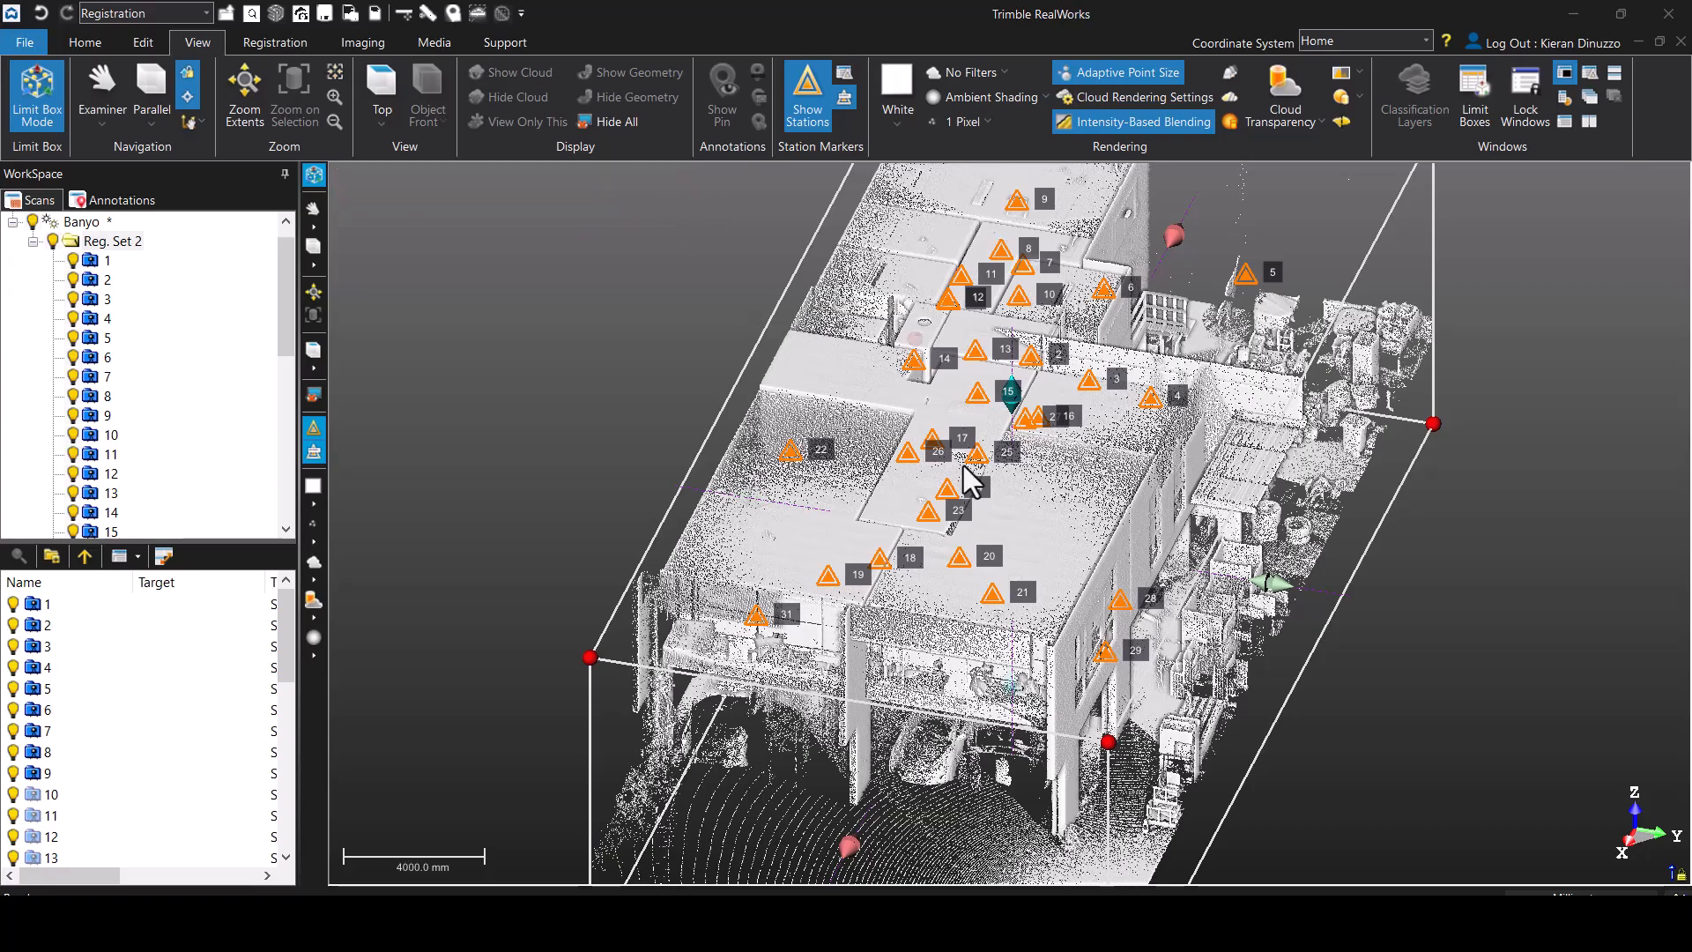
scroll(883, 388, down, 3)
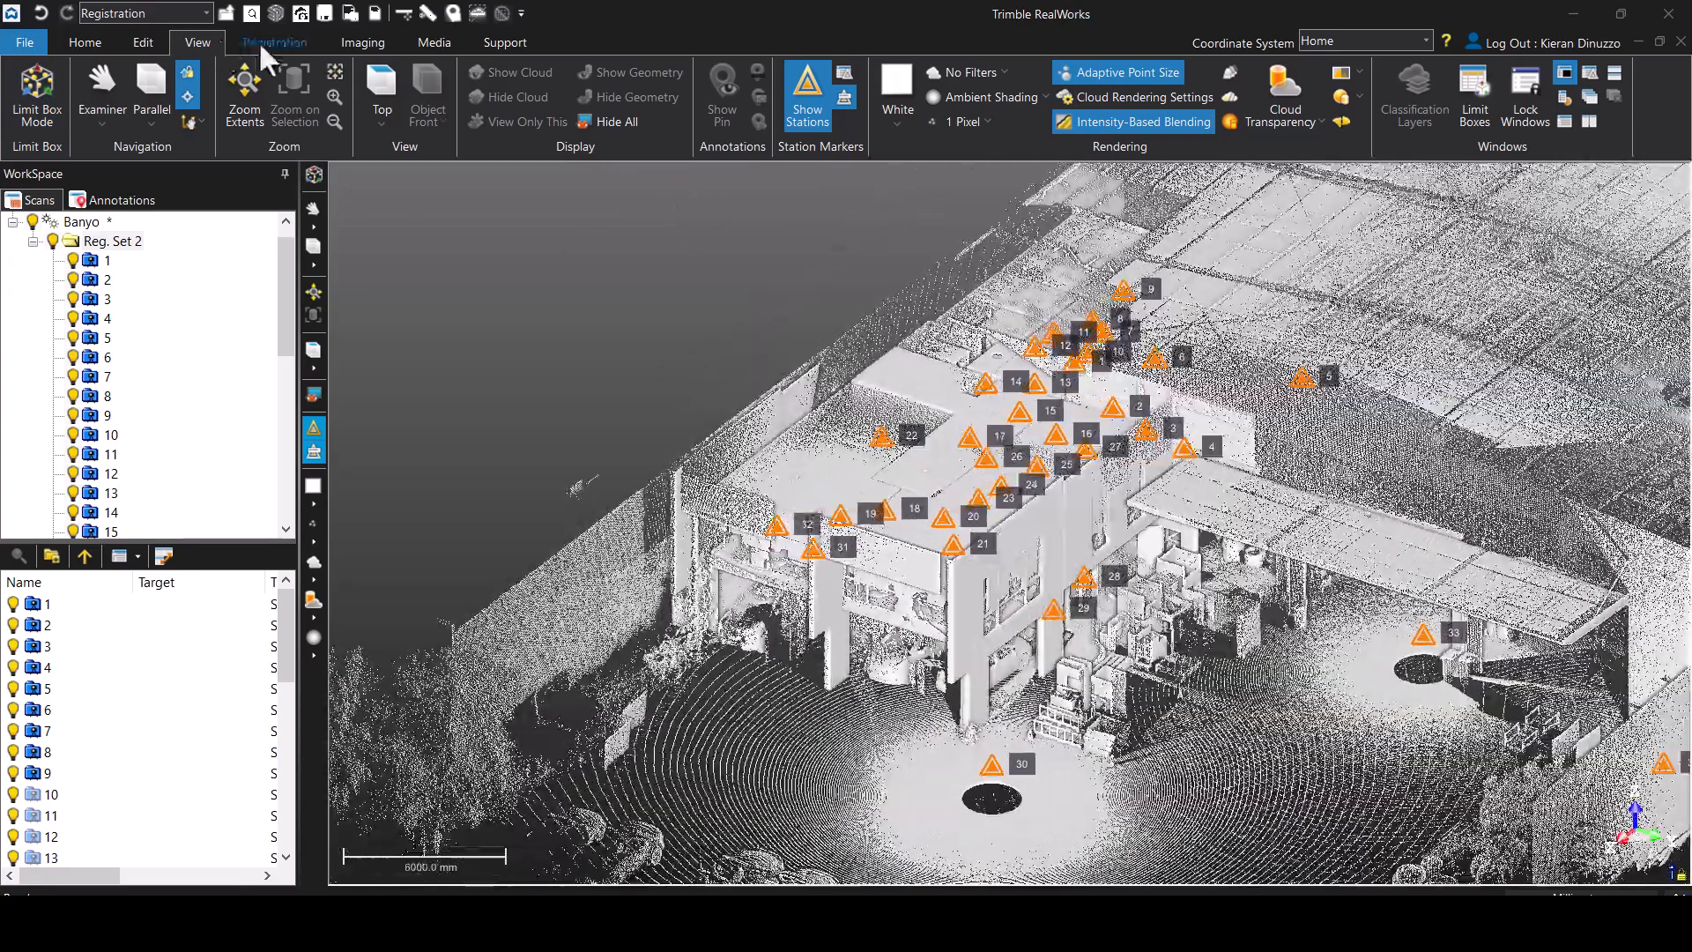
- Start a Registration Visual Check and review the cloud colour rendering options, keeping Station Color
click(267, 41)
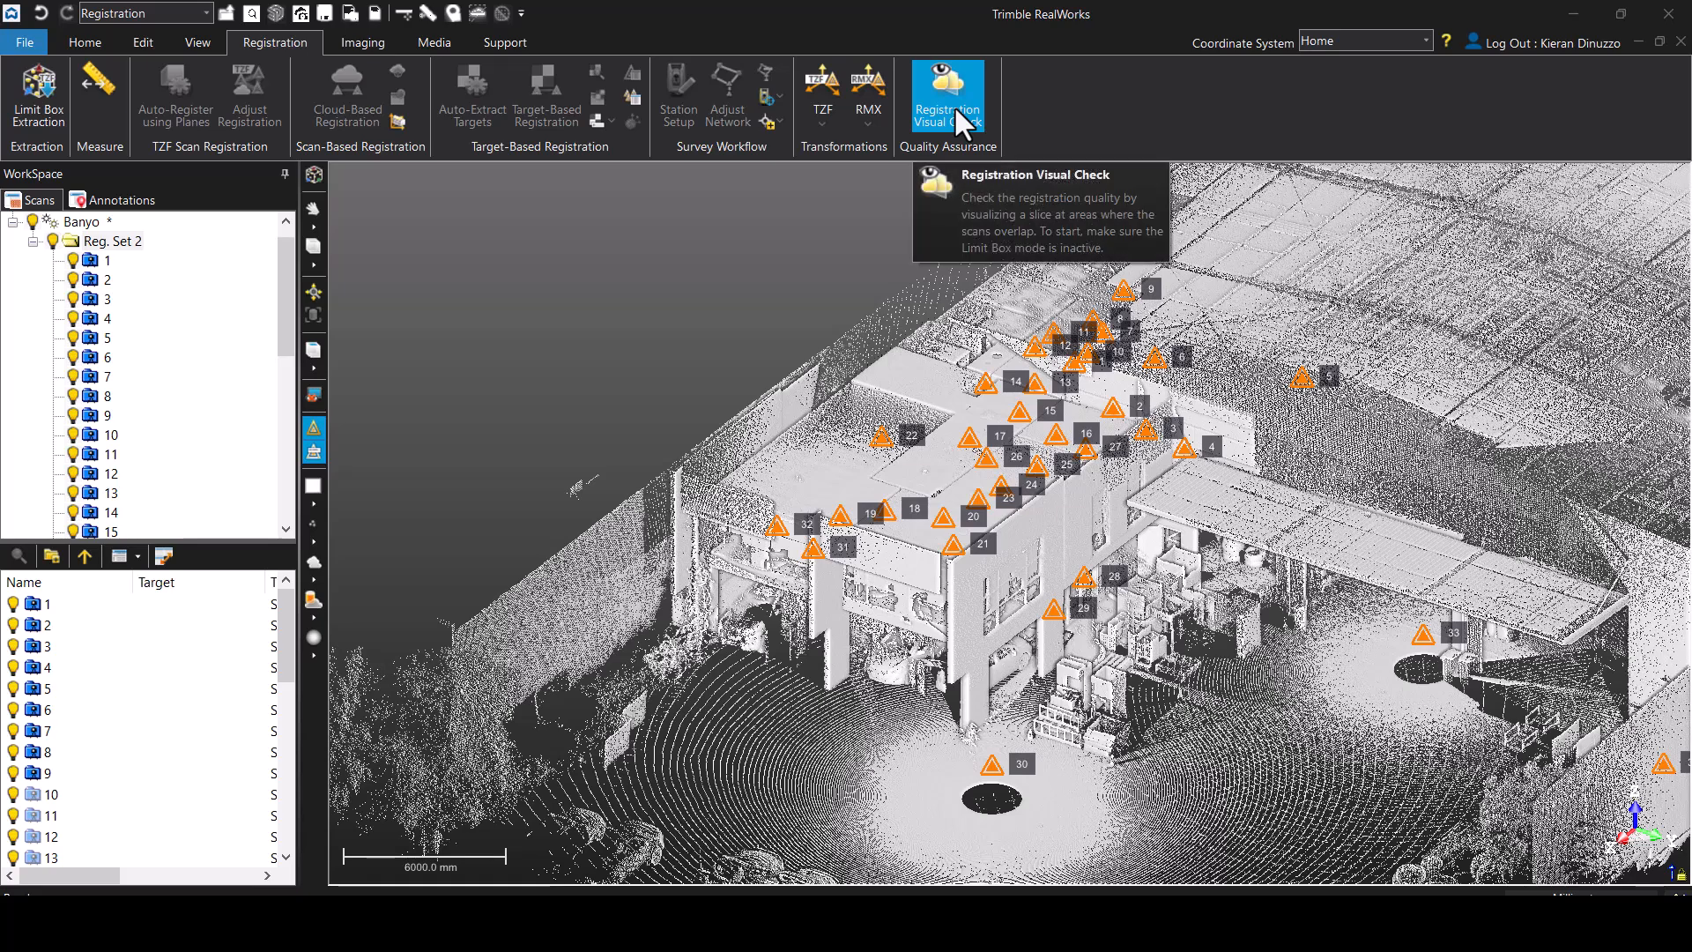
click(956, 109)
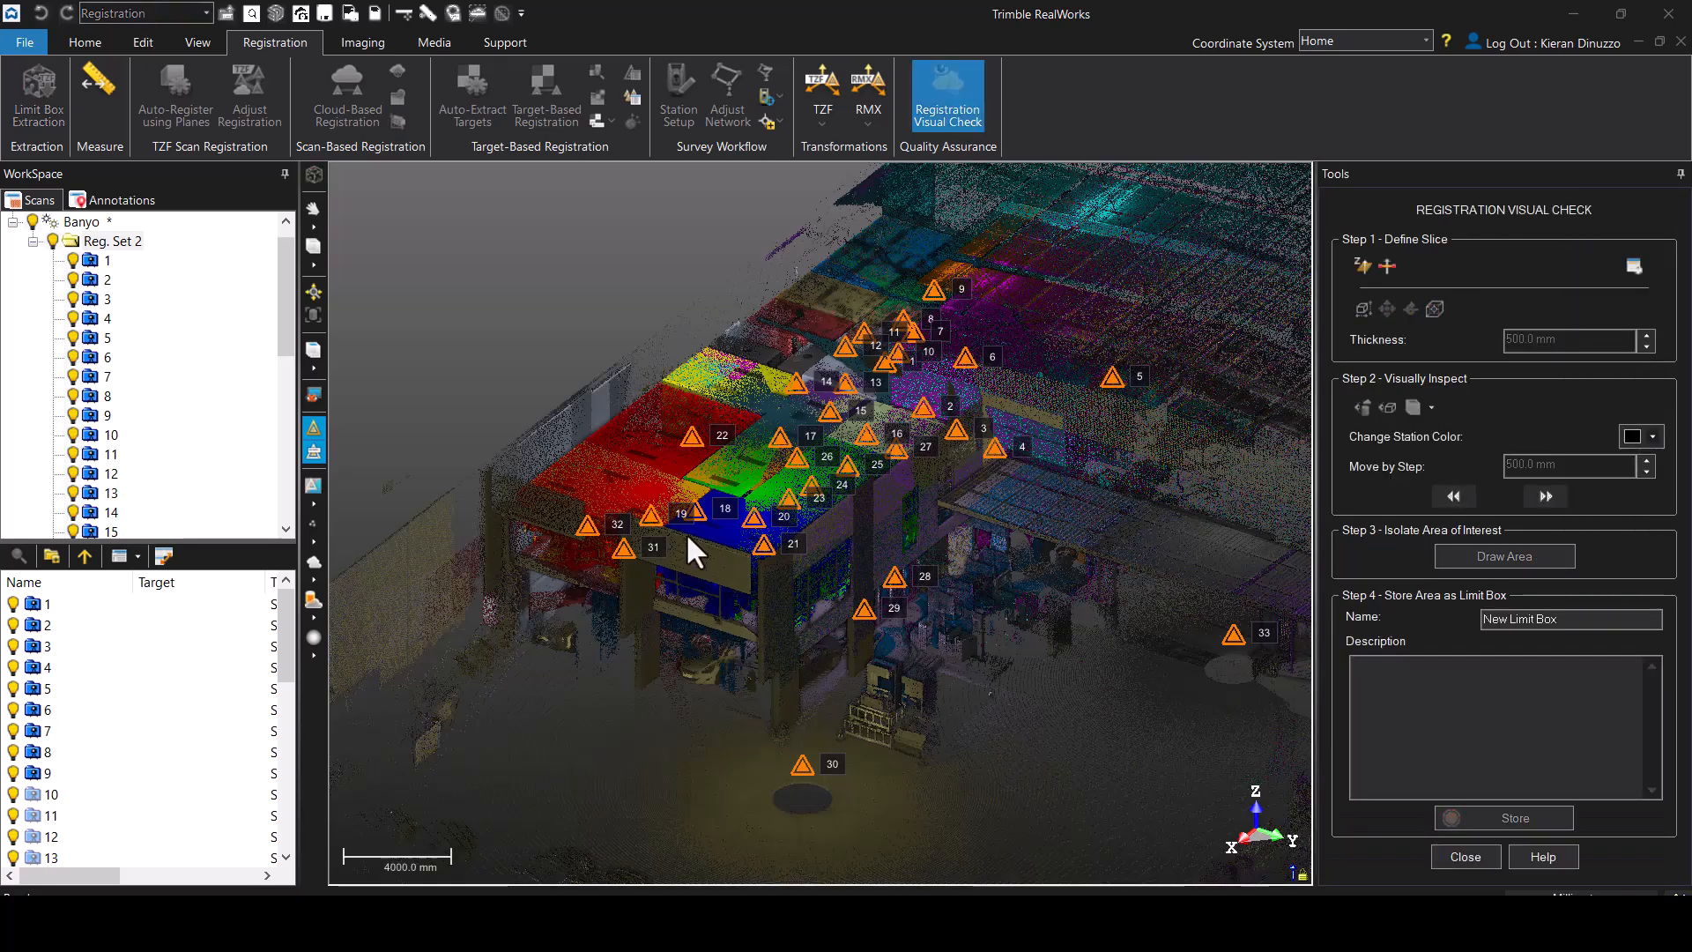
click(314, 504)
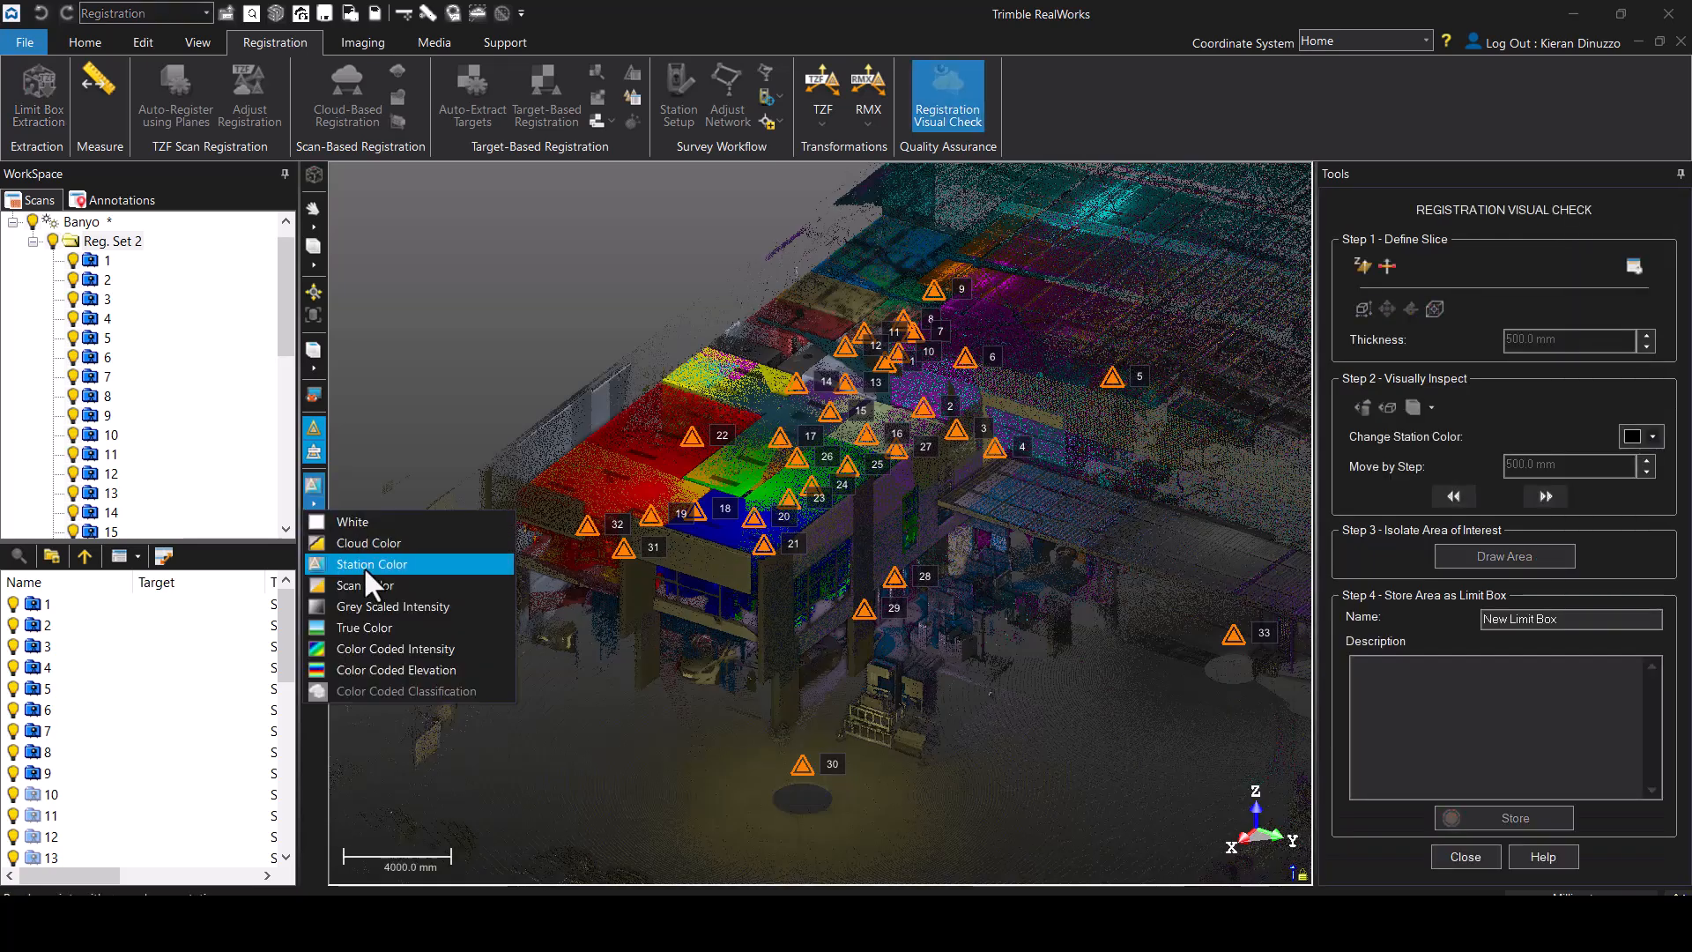
click(1474, 302)
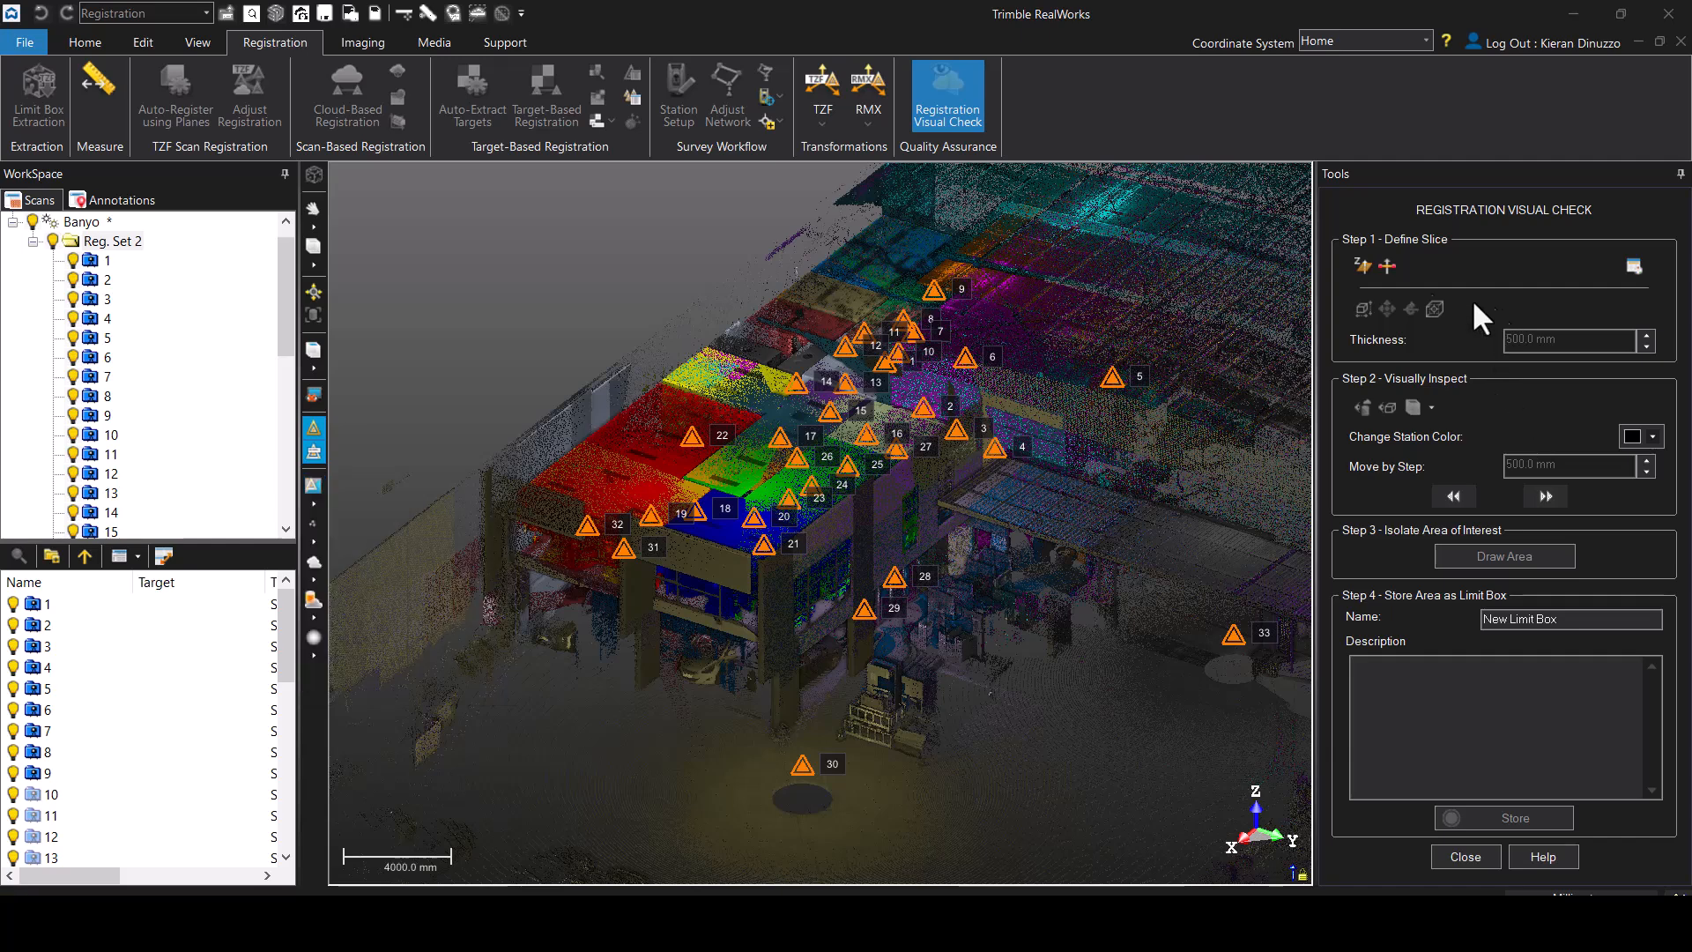
- Define a horizontal slice through the building's upper floor, keeping the 500 mm thickness
click(1362, 264)
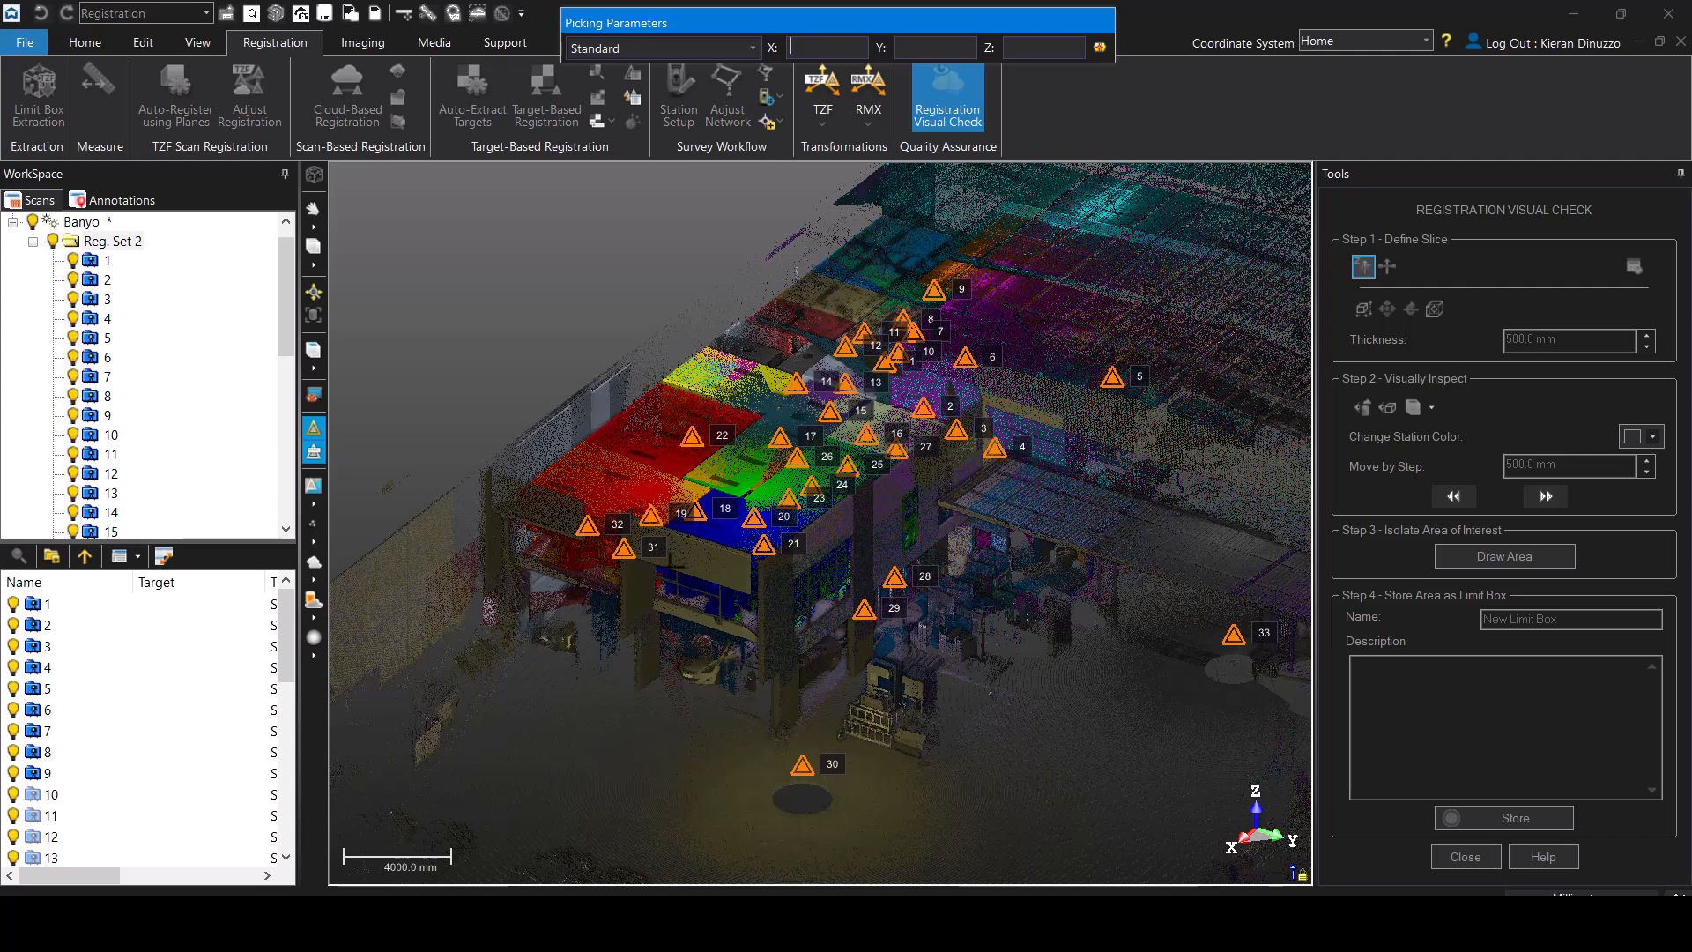
click(951, 391)
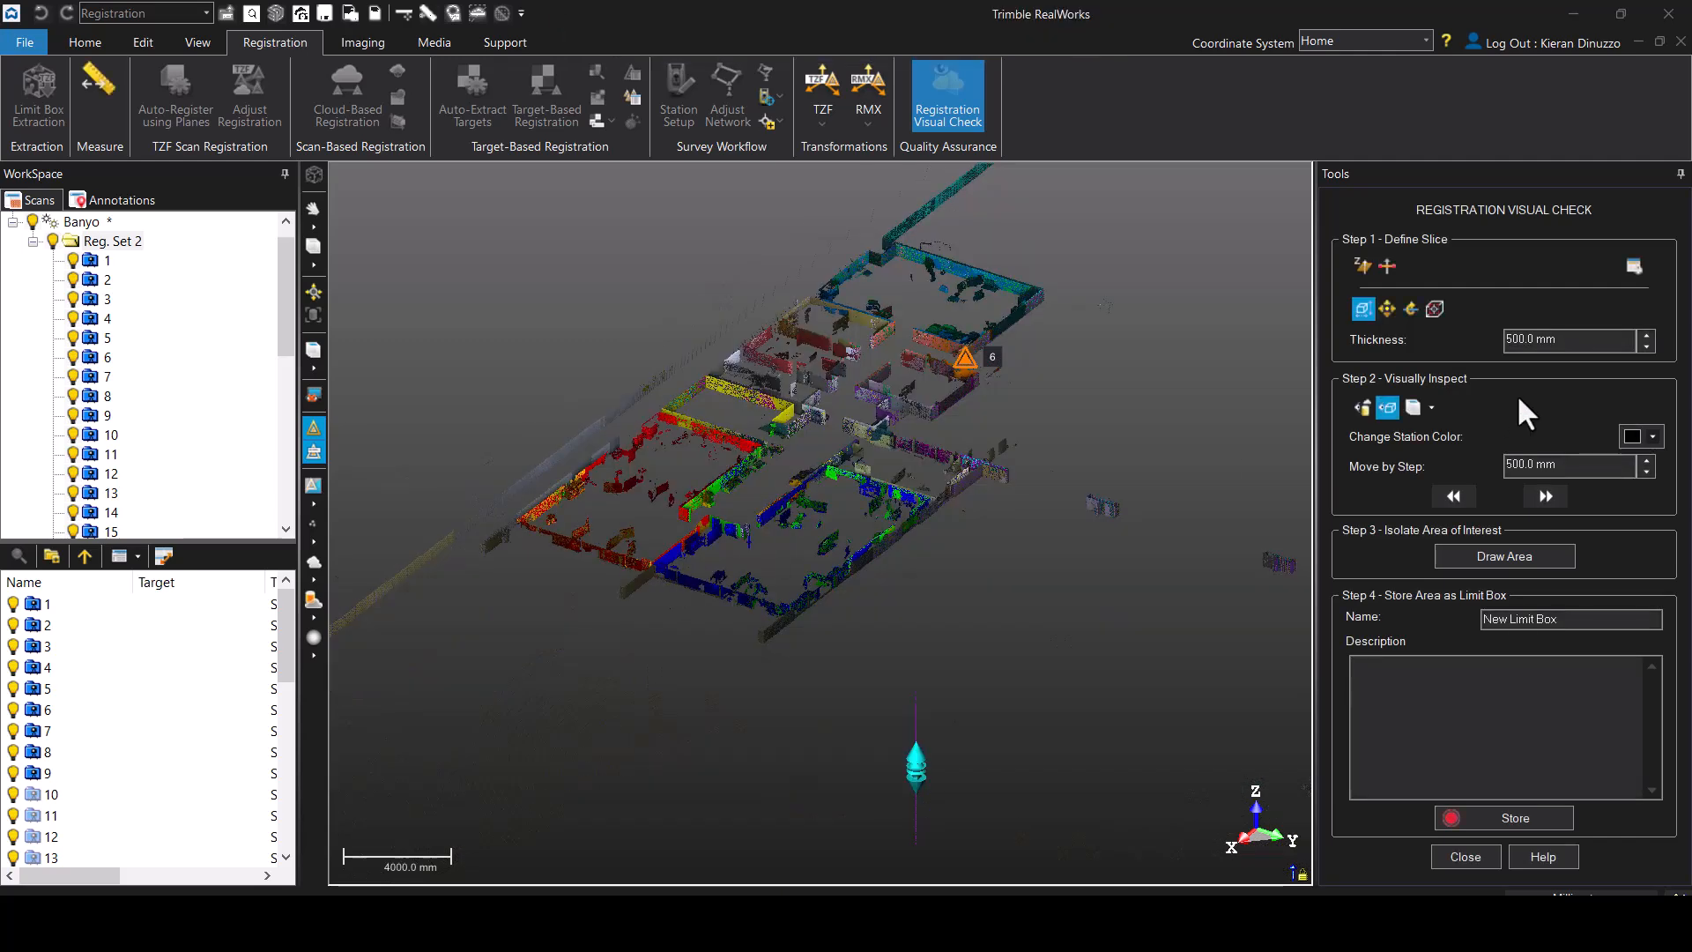
scroll(801, 432, down, 2)
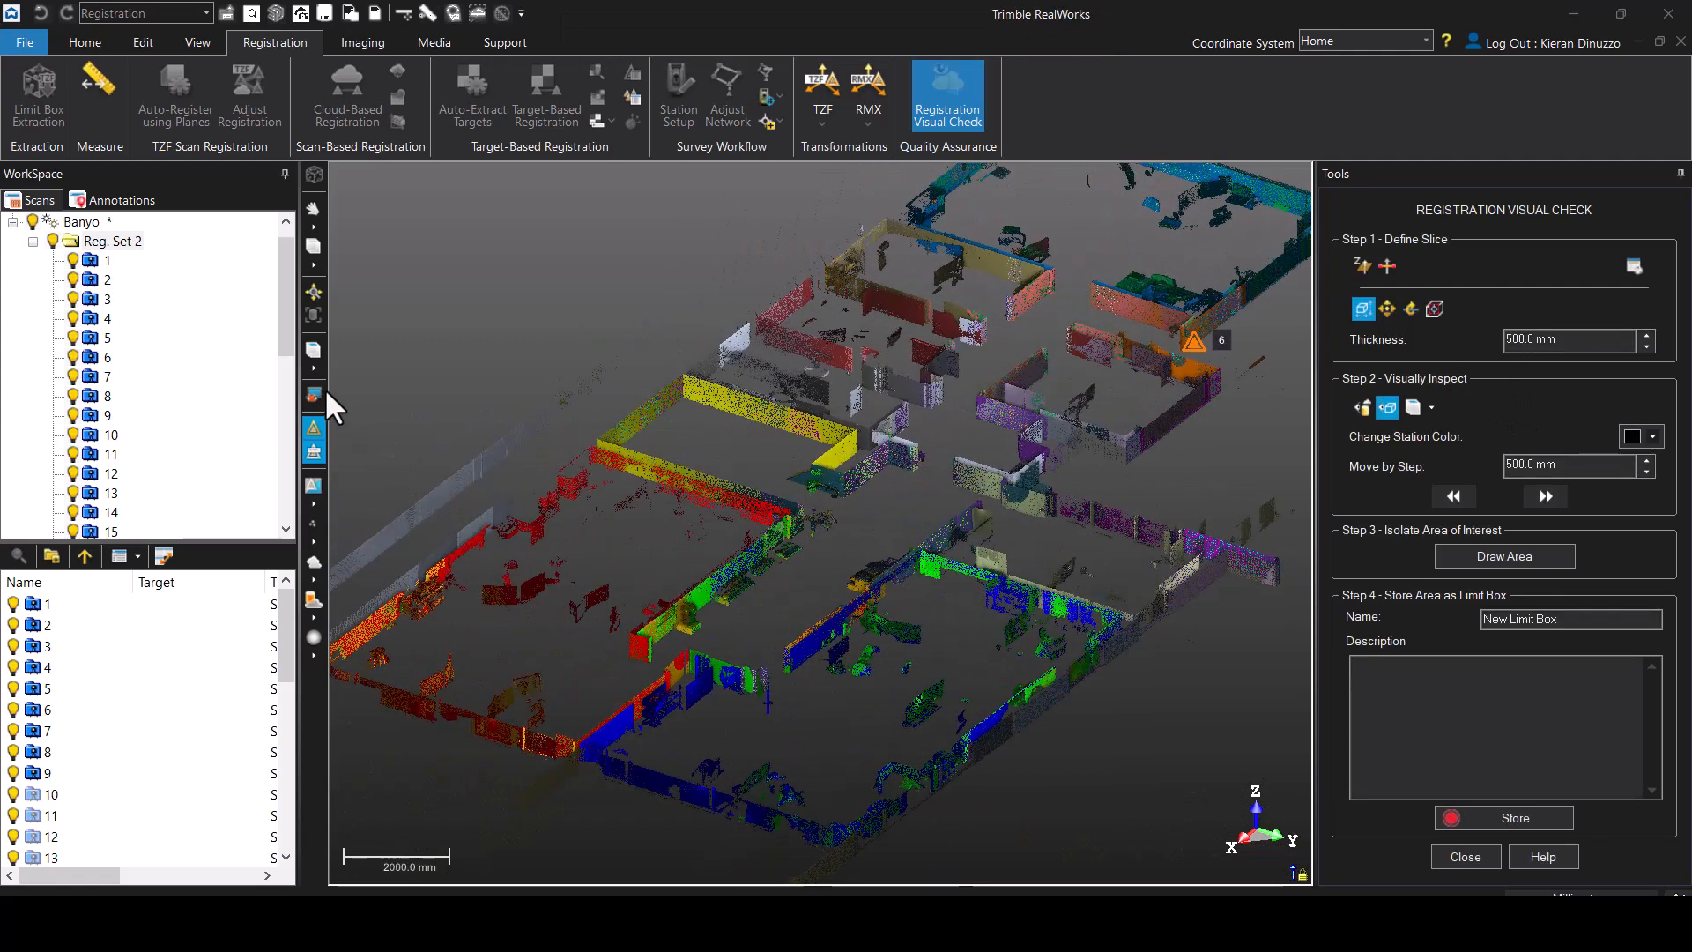
- View the slice from the top and set the point size to 3 pixels
click(315, 367)
click(349, 470)
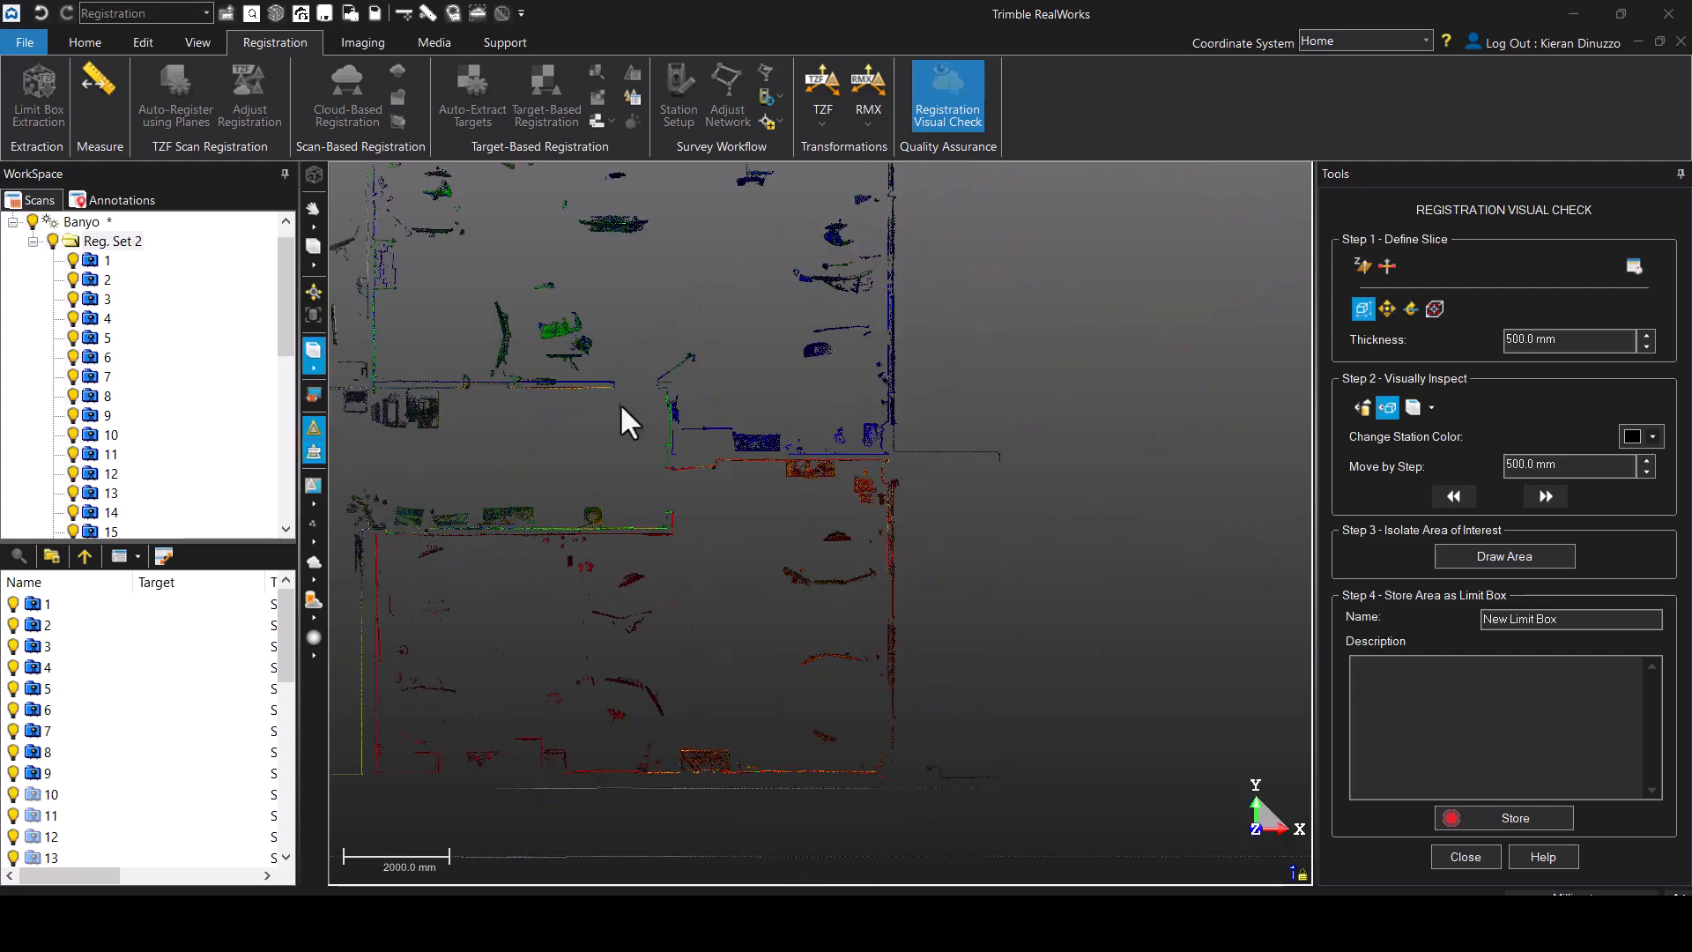
click(314, 539)
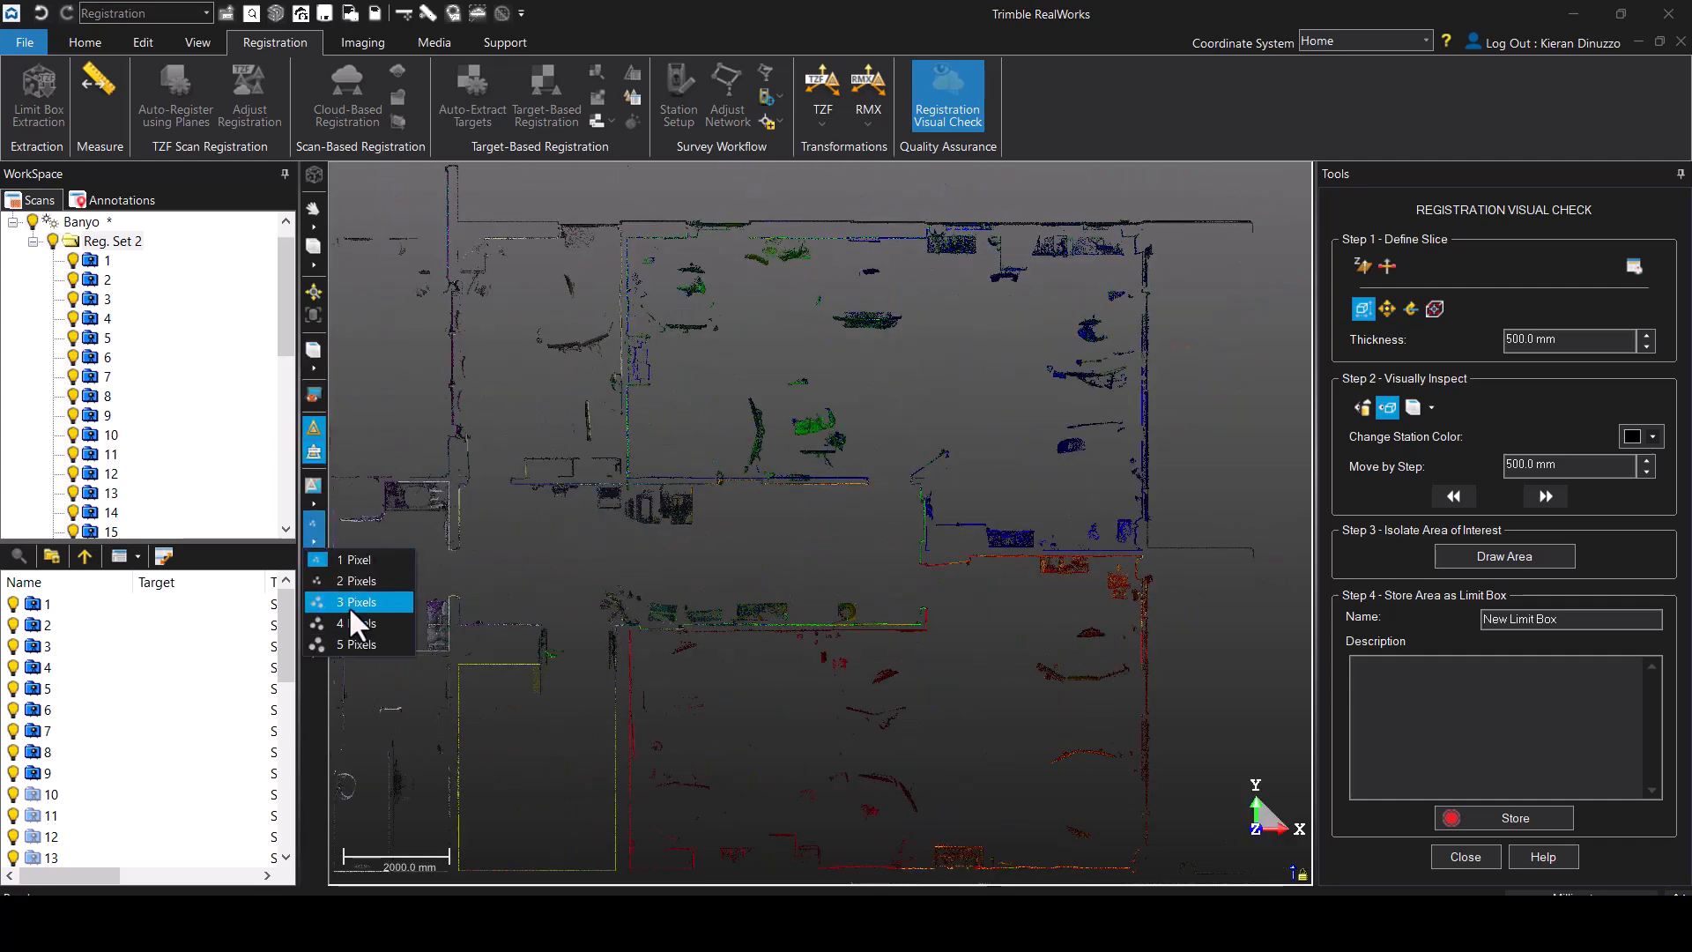
click(351, 606)
scroll(850, 510, down, 3)
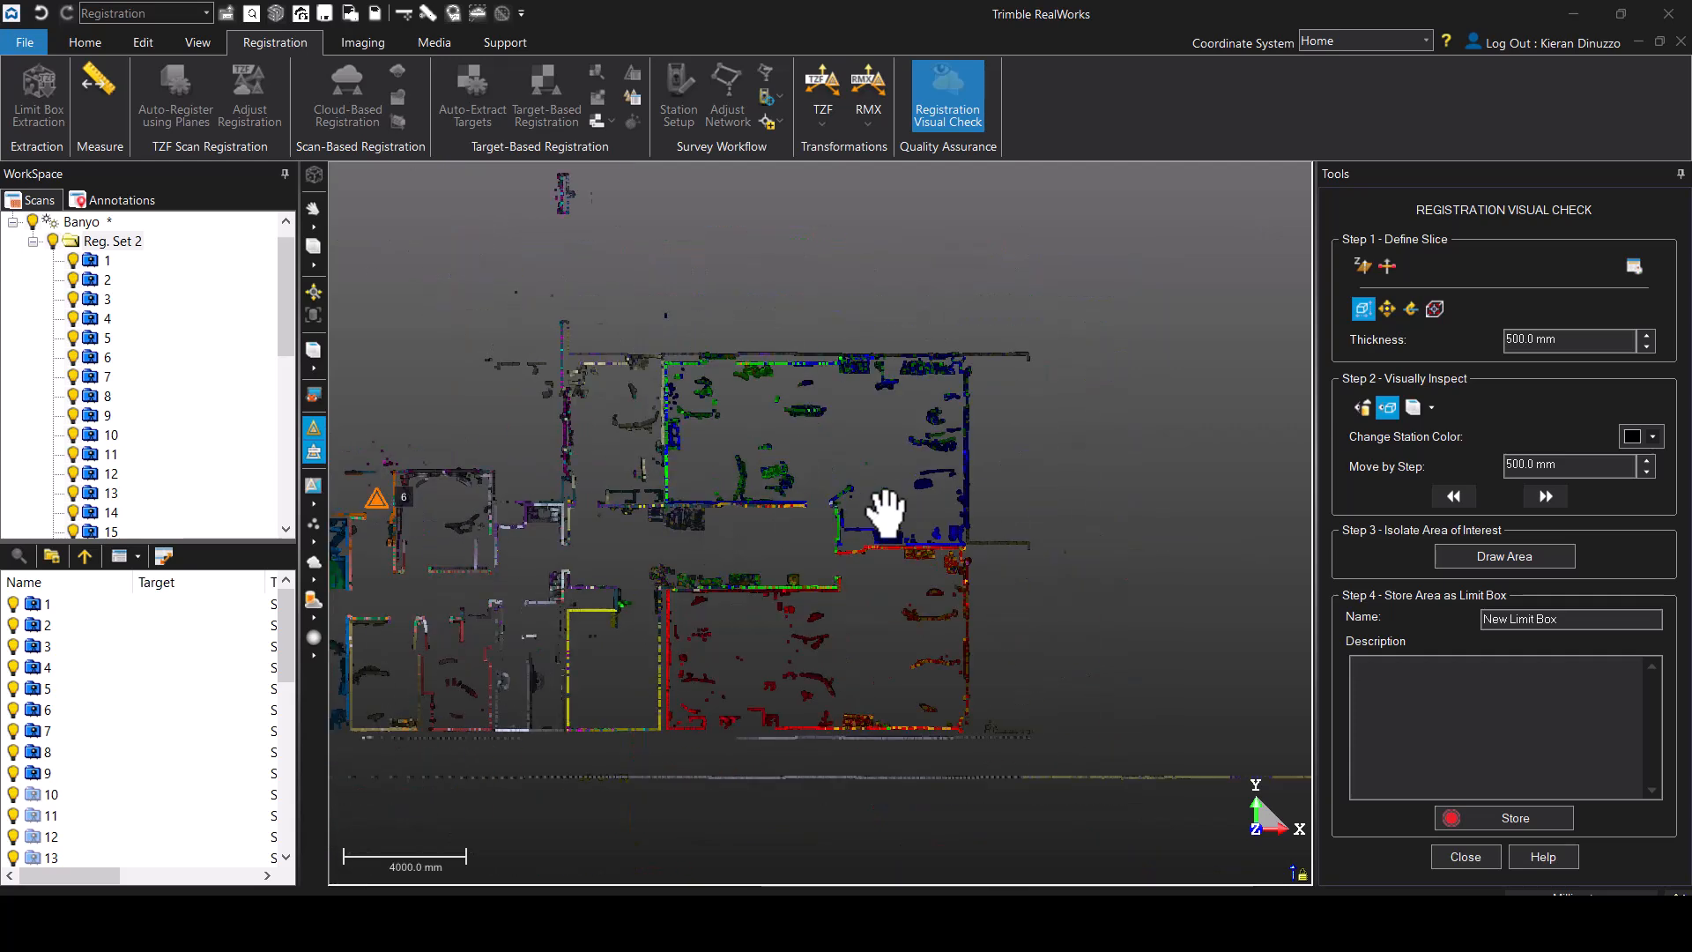
- Set the slice thickness to 50 mm for the Registration Visual Check
middle_drag(933, 479, 909, 469)
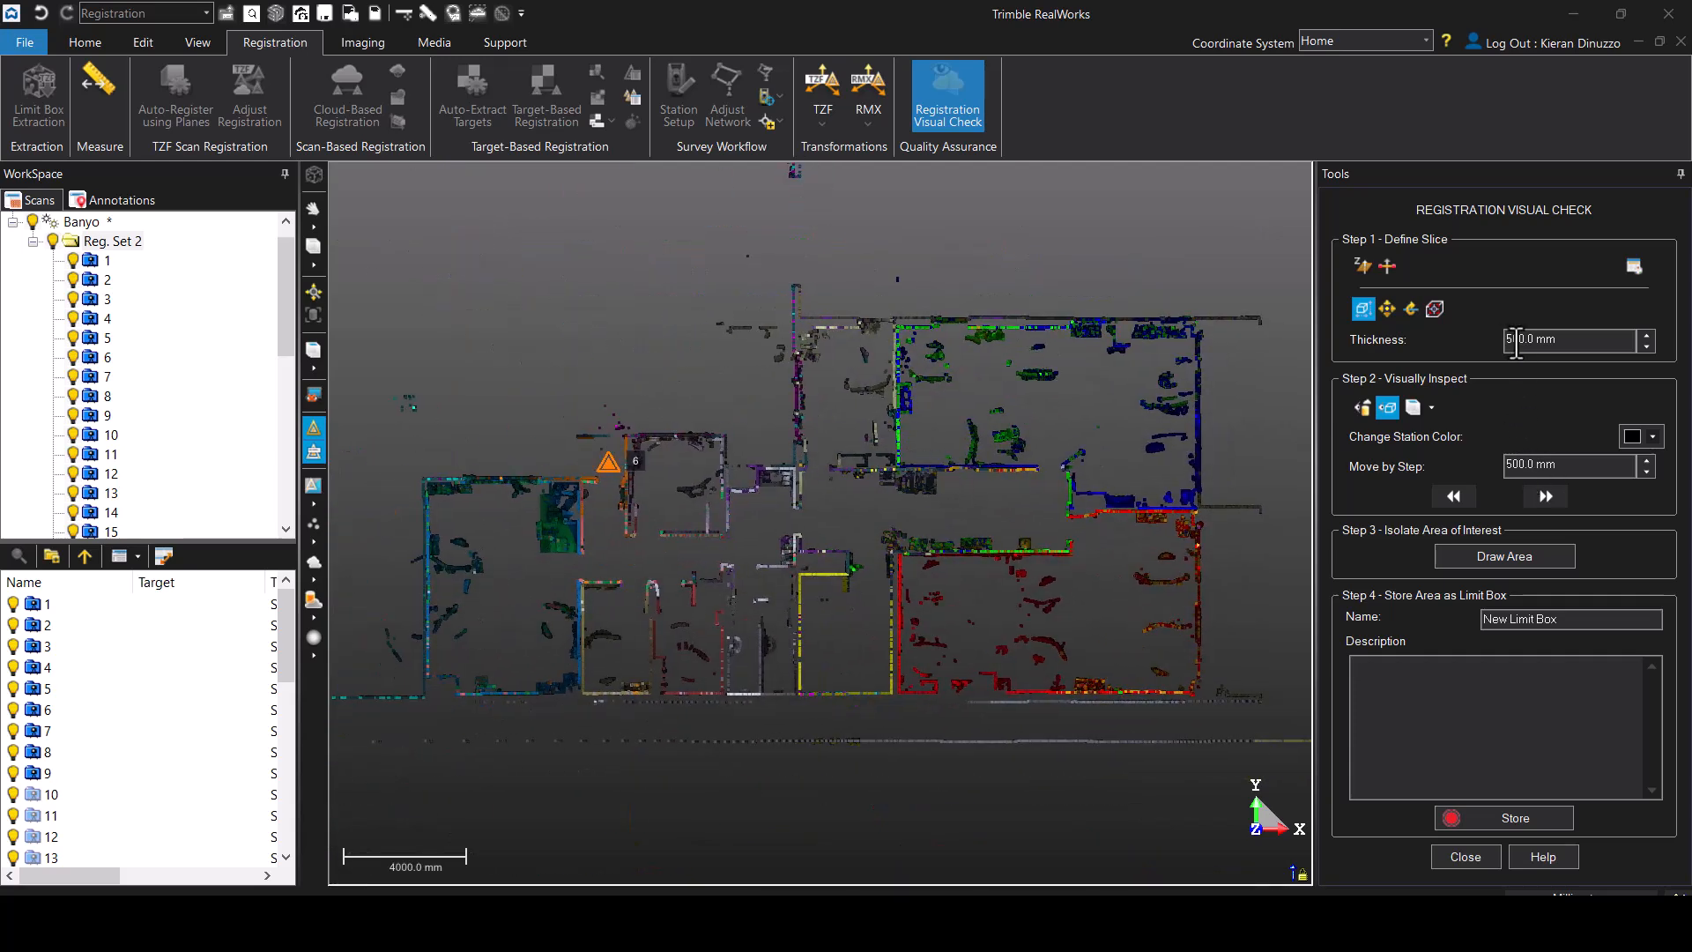
mouse_move(1012, 372)
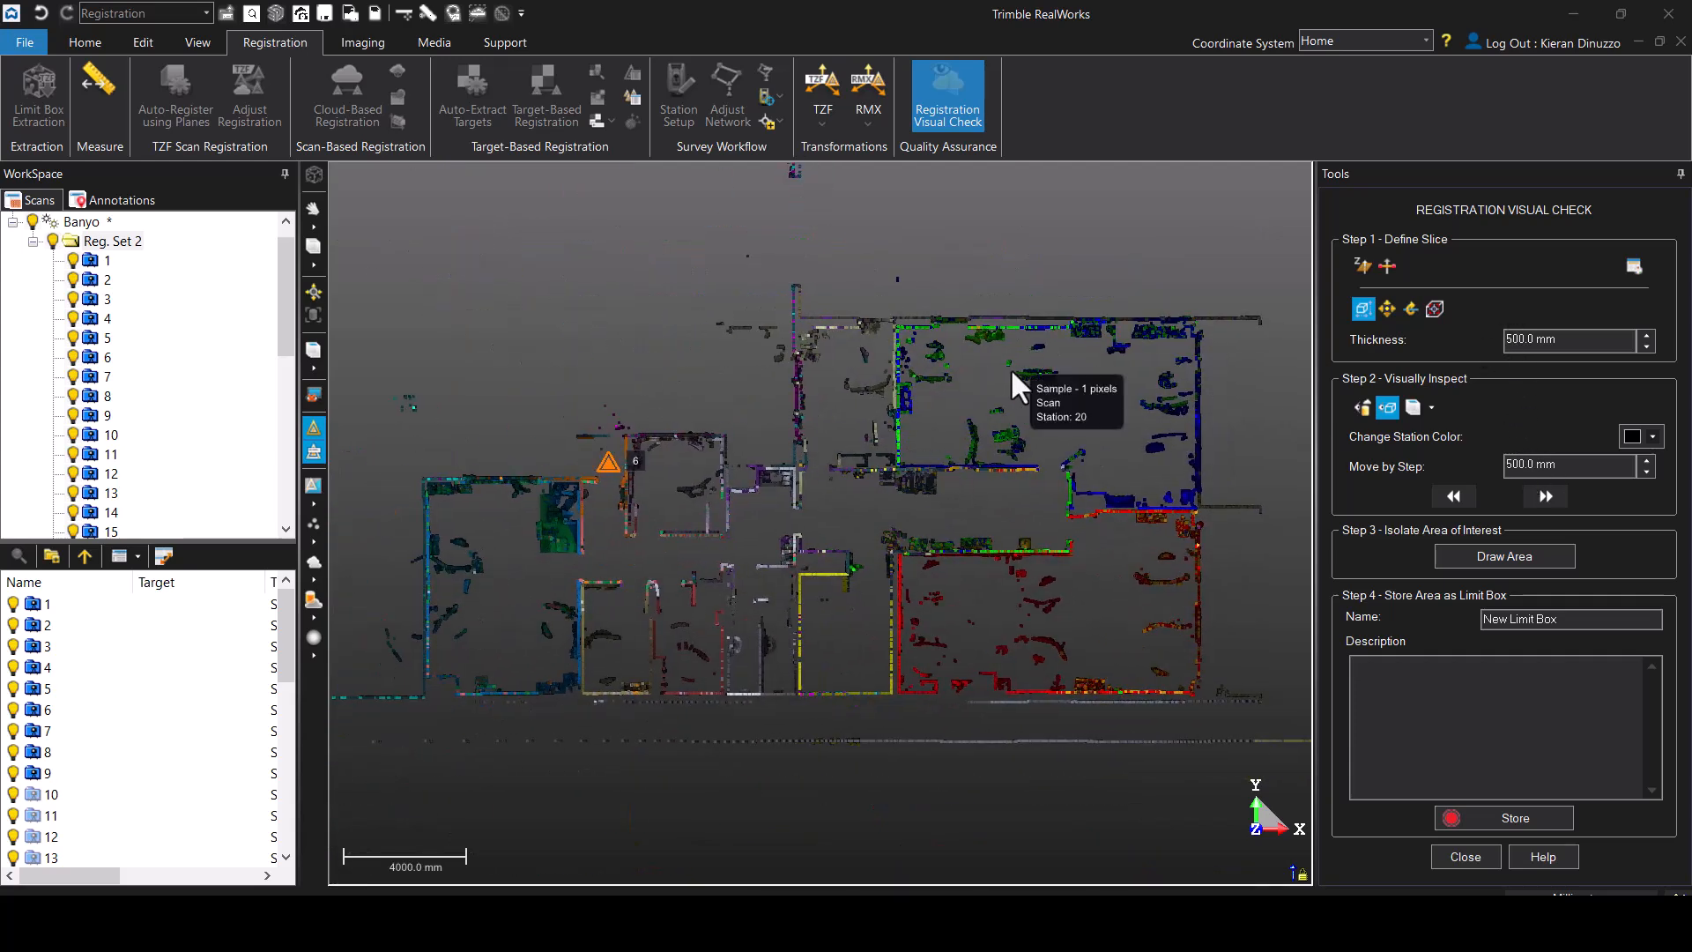
scroll(969, 336, up, 2)
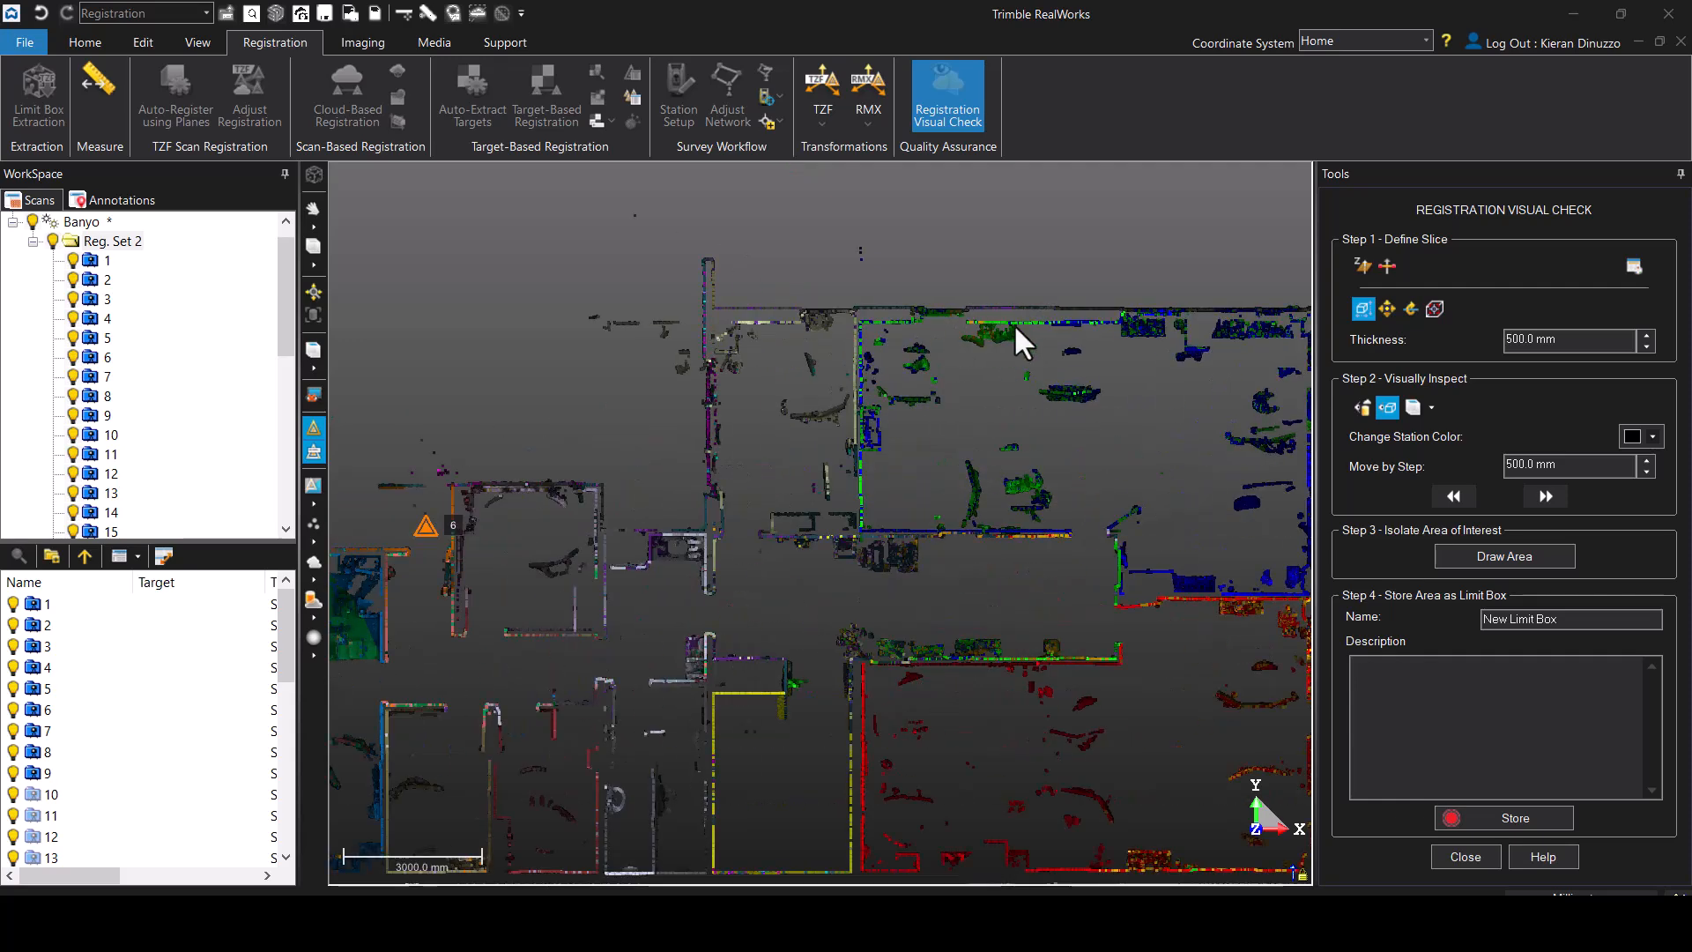
click(1515, 338)
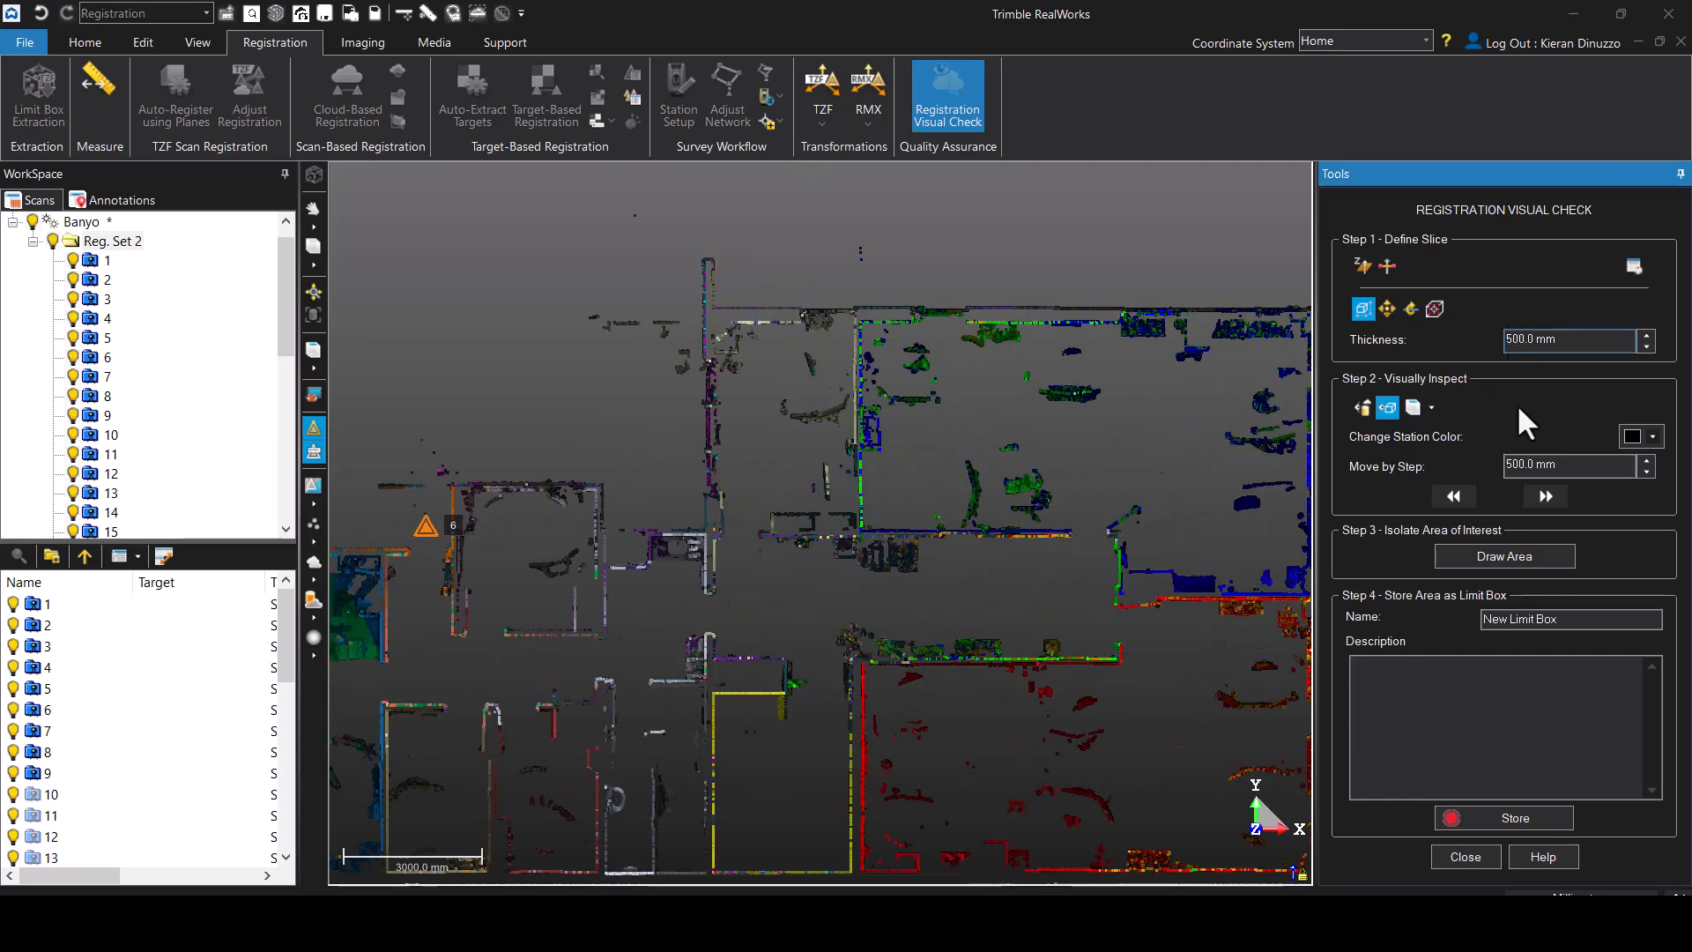
key(BackSpace)
key(Return)
drag(1061, 449, 947, 452)
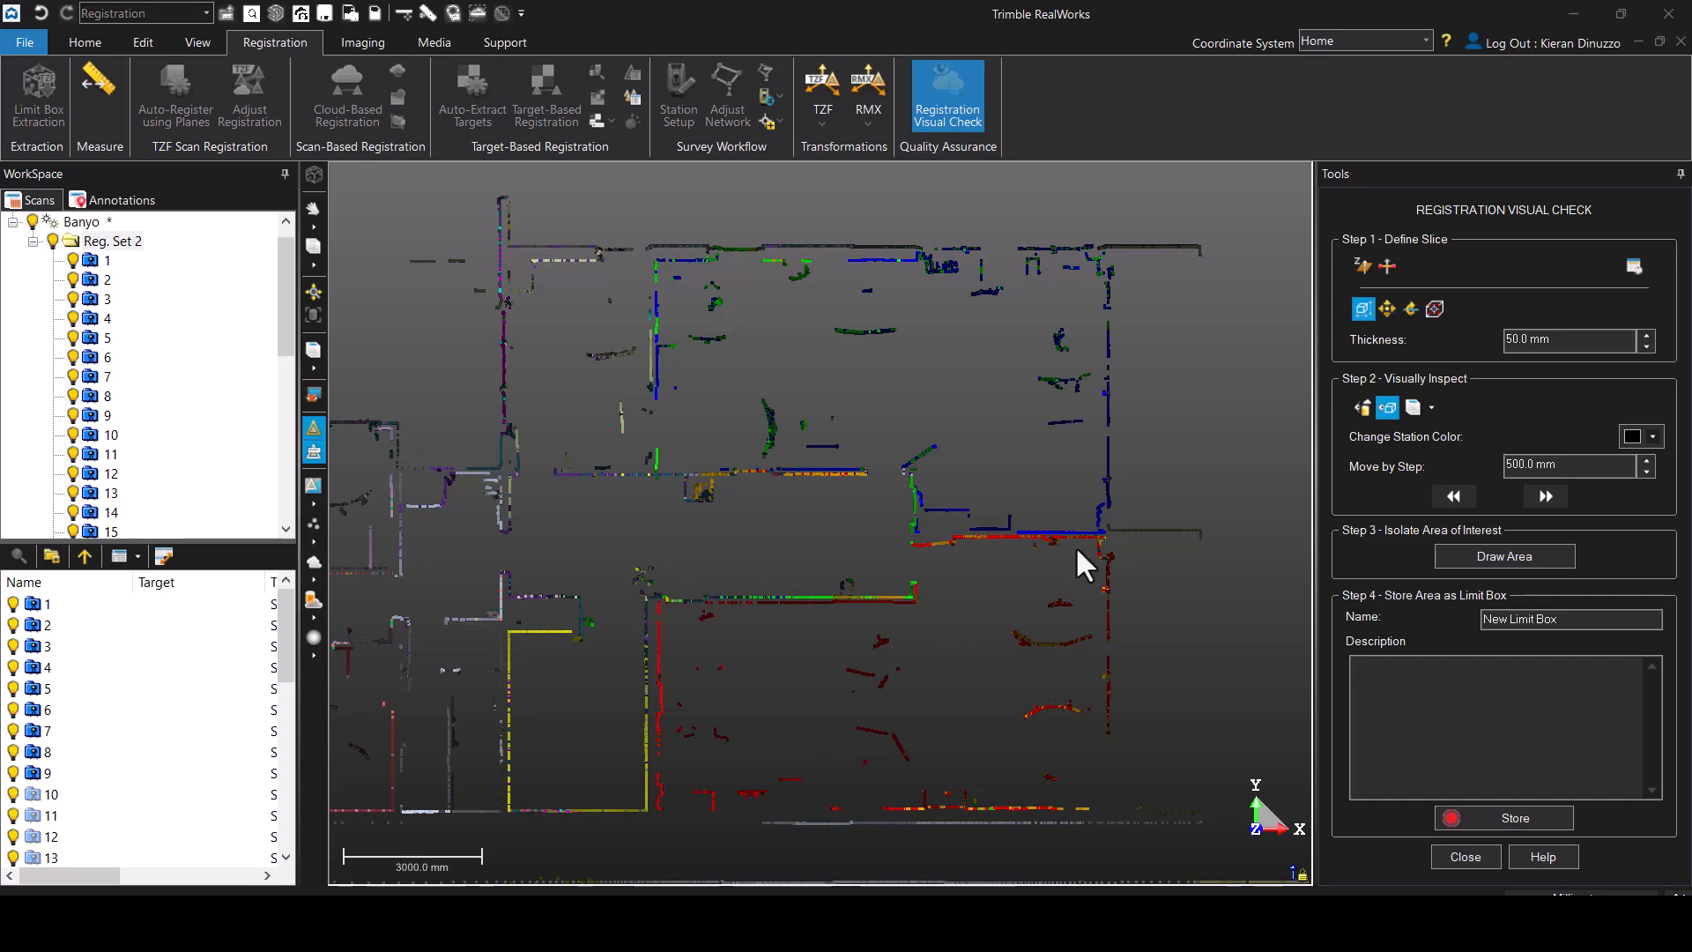
- Examine how the station-coloured walls line up across the rooms of the 50 mm slice
middle_drag(686, 490, 854, 432)
scroll(822, 533, up, 3)
scroll(822, 533, up, 2)
middle_drag(819, 528, 633, 404)
scroll(803, 465, up, 1)
scroll(672, 416, down, 2)
middle_drag(869, 400, 1008, 393)
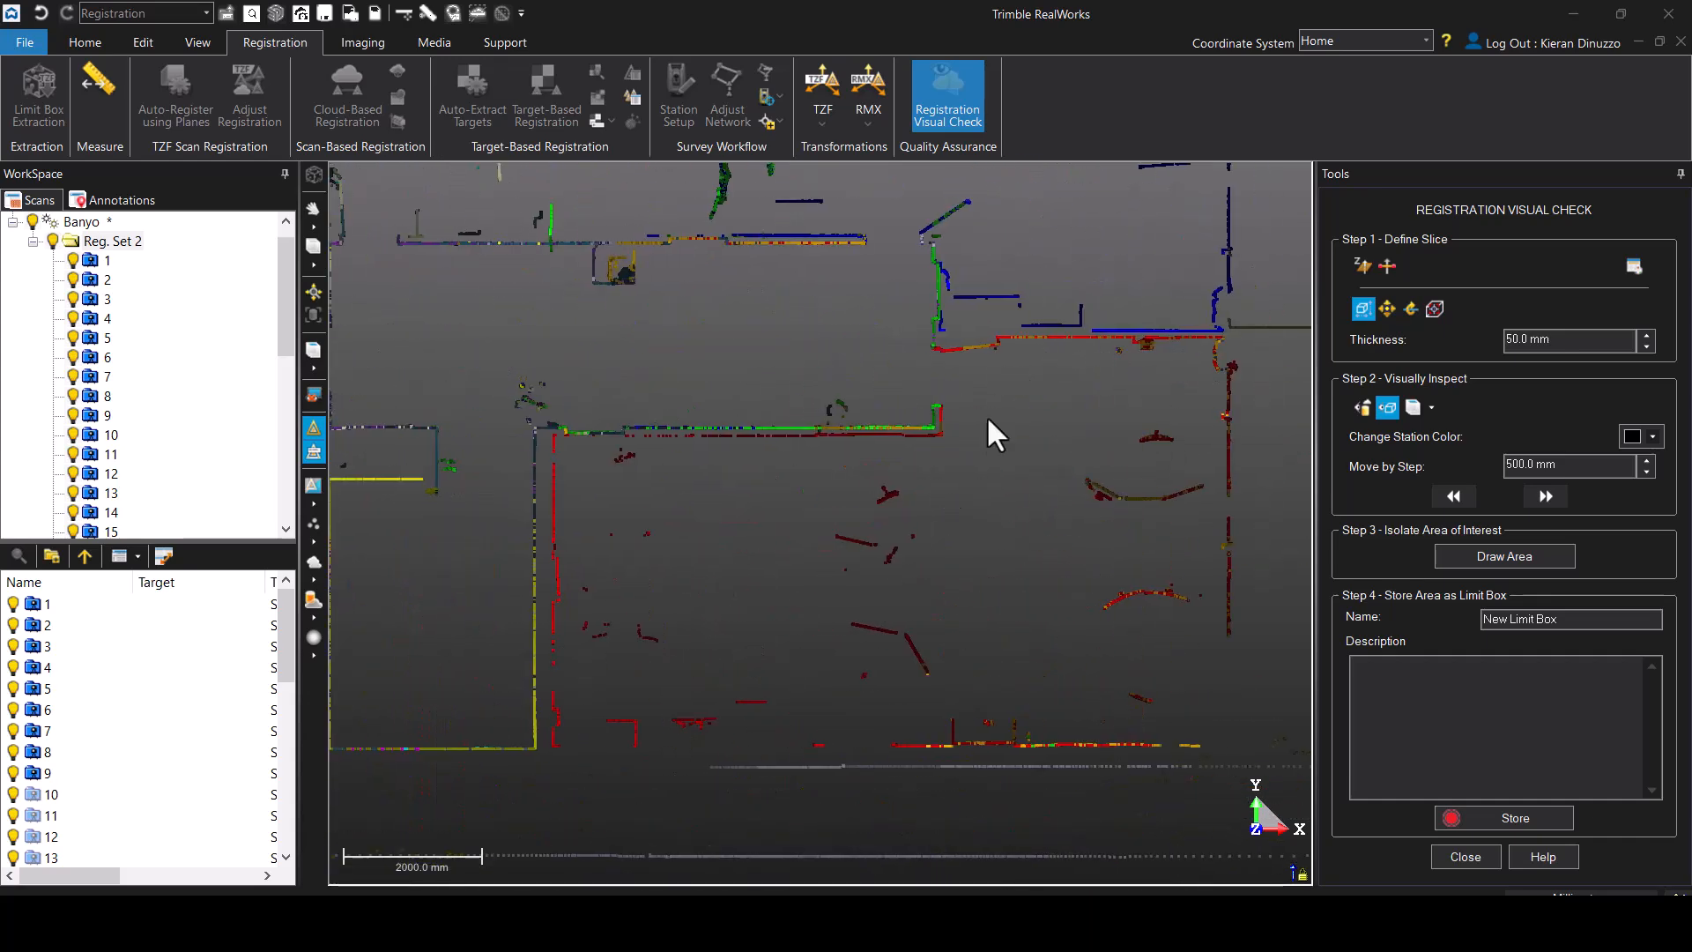
middle_drag(566, 437, 1058, 476)
middle_drag(796, 451, 641, 482)
middle_drag(725, 483, 370, 331)
middle_drag(633, 524, 429, 694)
middle_drag(902, 434, 708, 429)
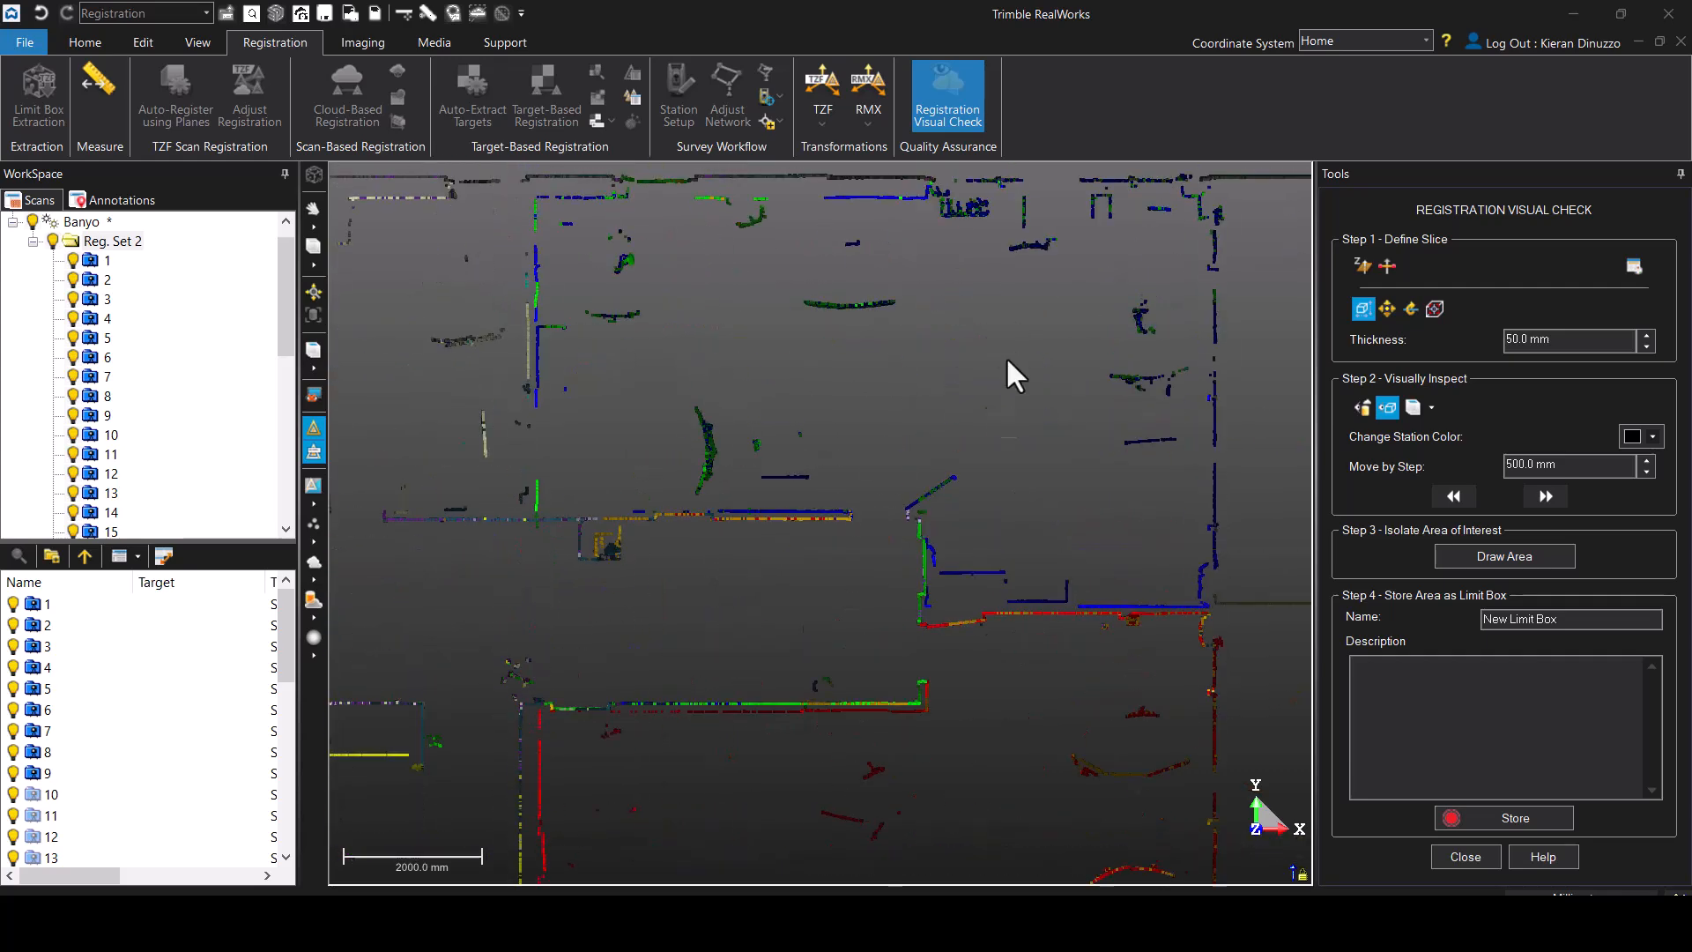
middle_drag(1013, 359, 650, 291)
middle_drag(1099, 335, 628, 269)
middle_drag(679, 370, 1110, 219)
middle_drag(657, 404, 910, 393)
middle_drag(993, 534, 817, 513)
scroll(999, 497, up, 3)
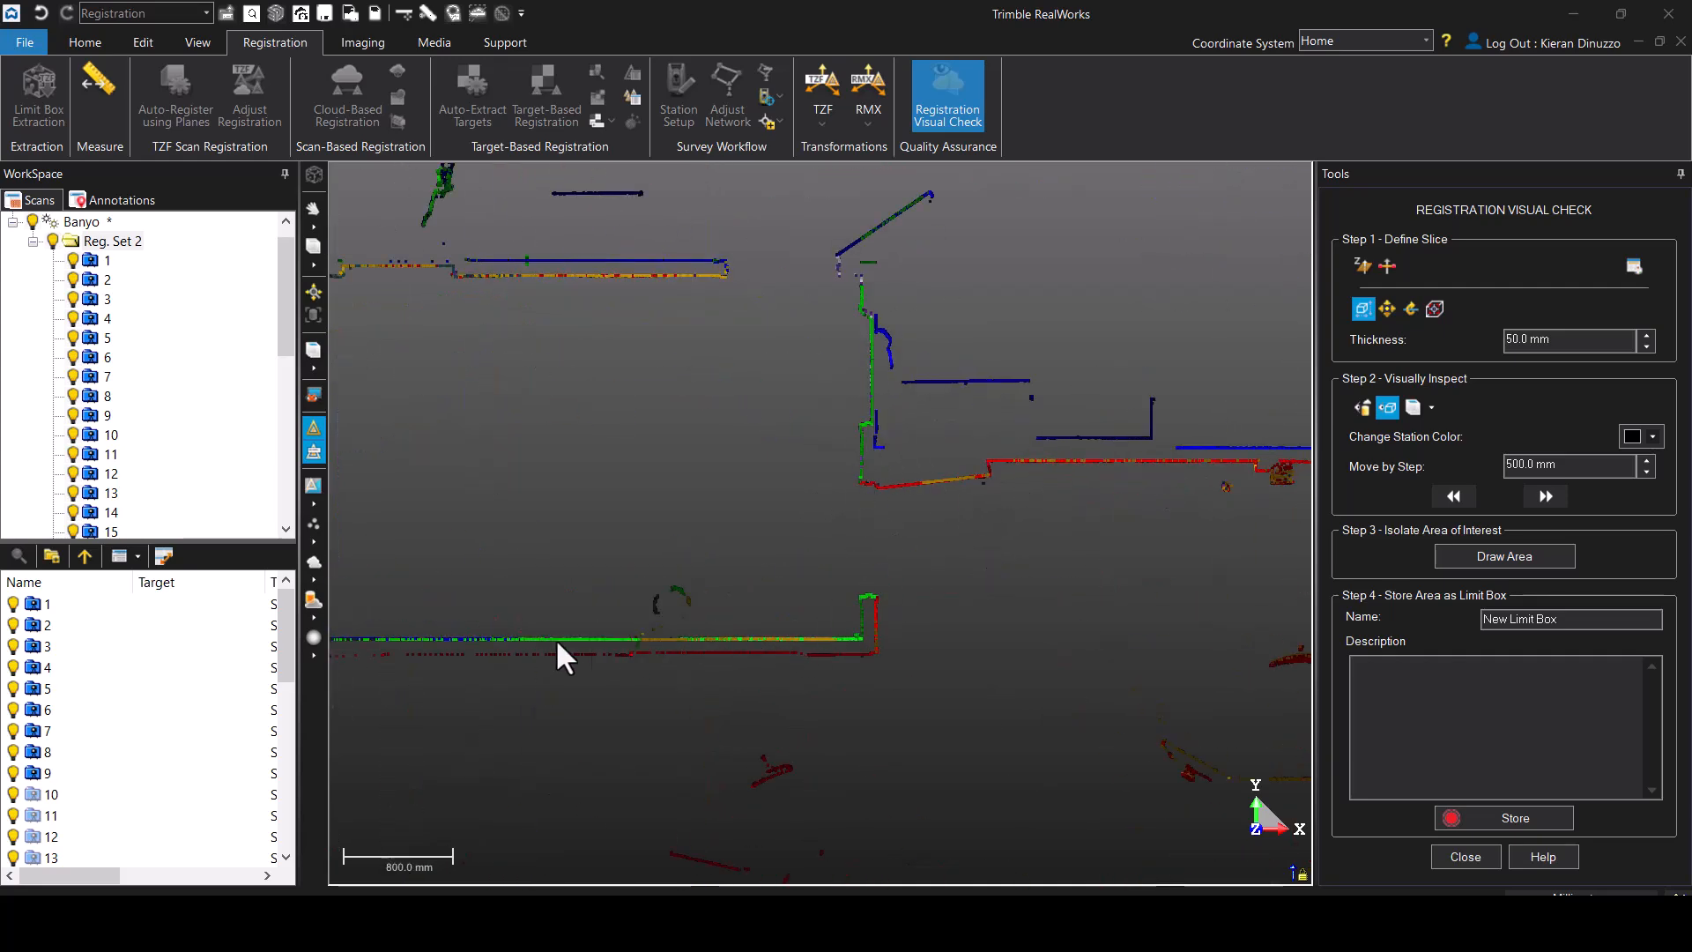
- Inspect the corridor walls of the slice up close and identify the station behind the blue wall line
middle_drag(773, 608, 838, 599)
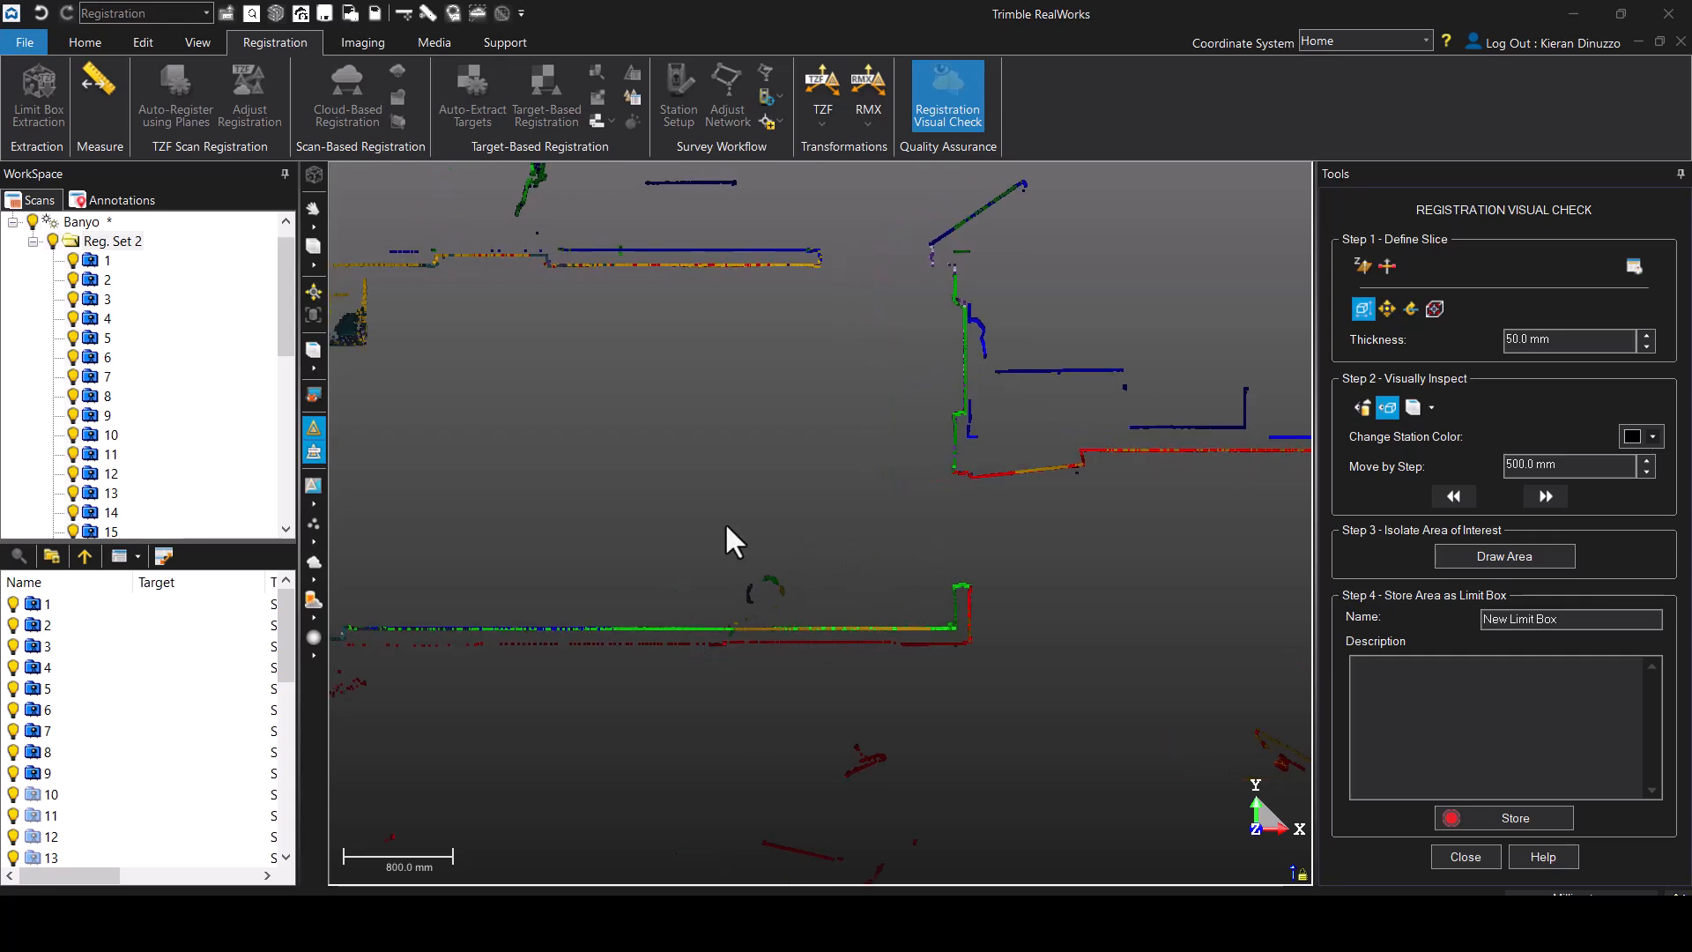
middle_drag(785, 491, 842, 641)
scroll(842, 614, down, 1)
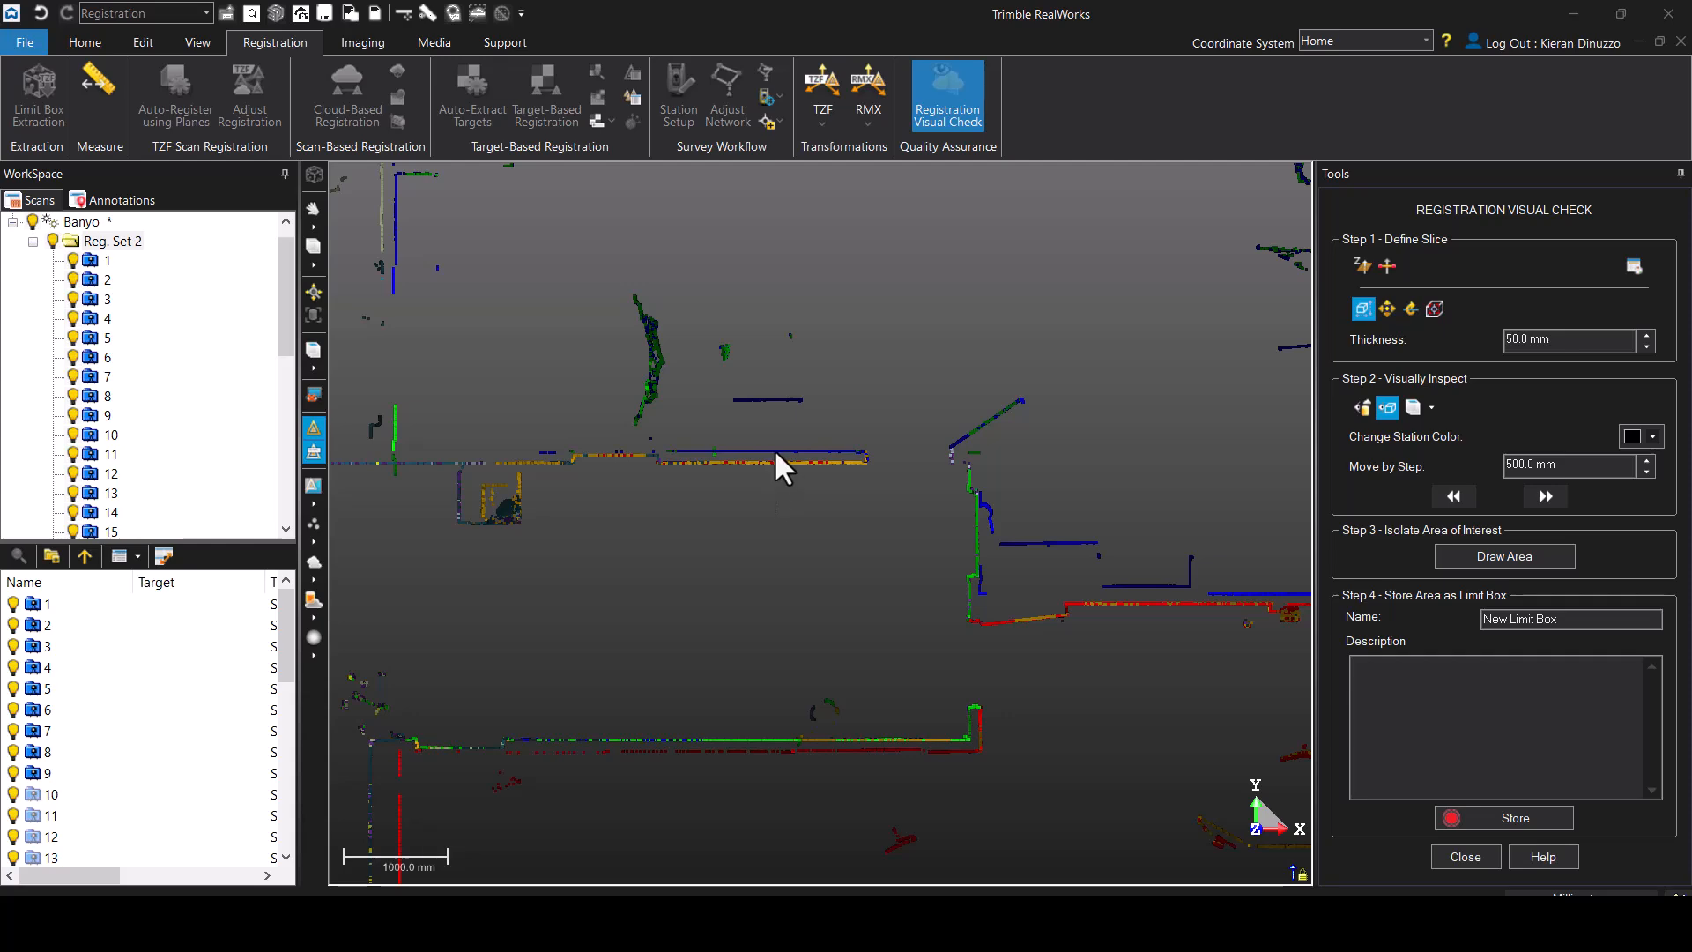
mouse_move(773, 447)
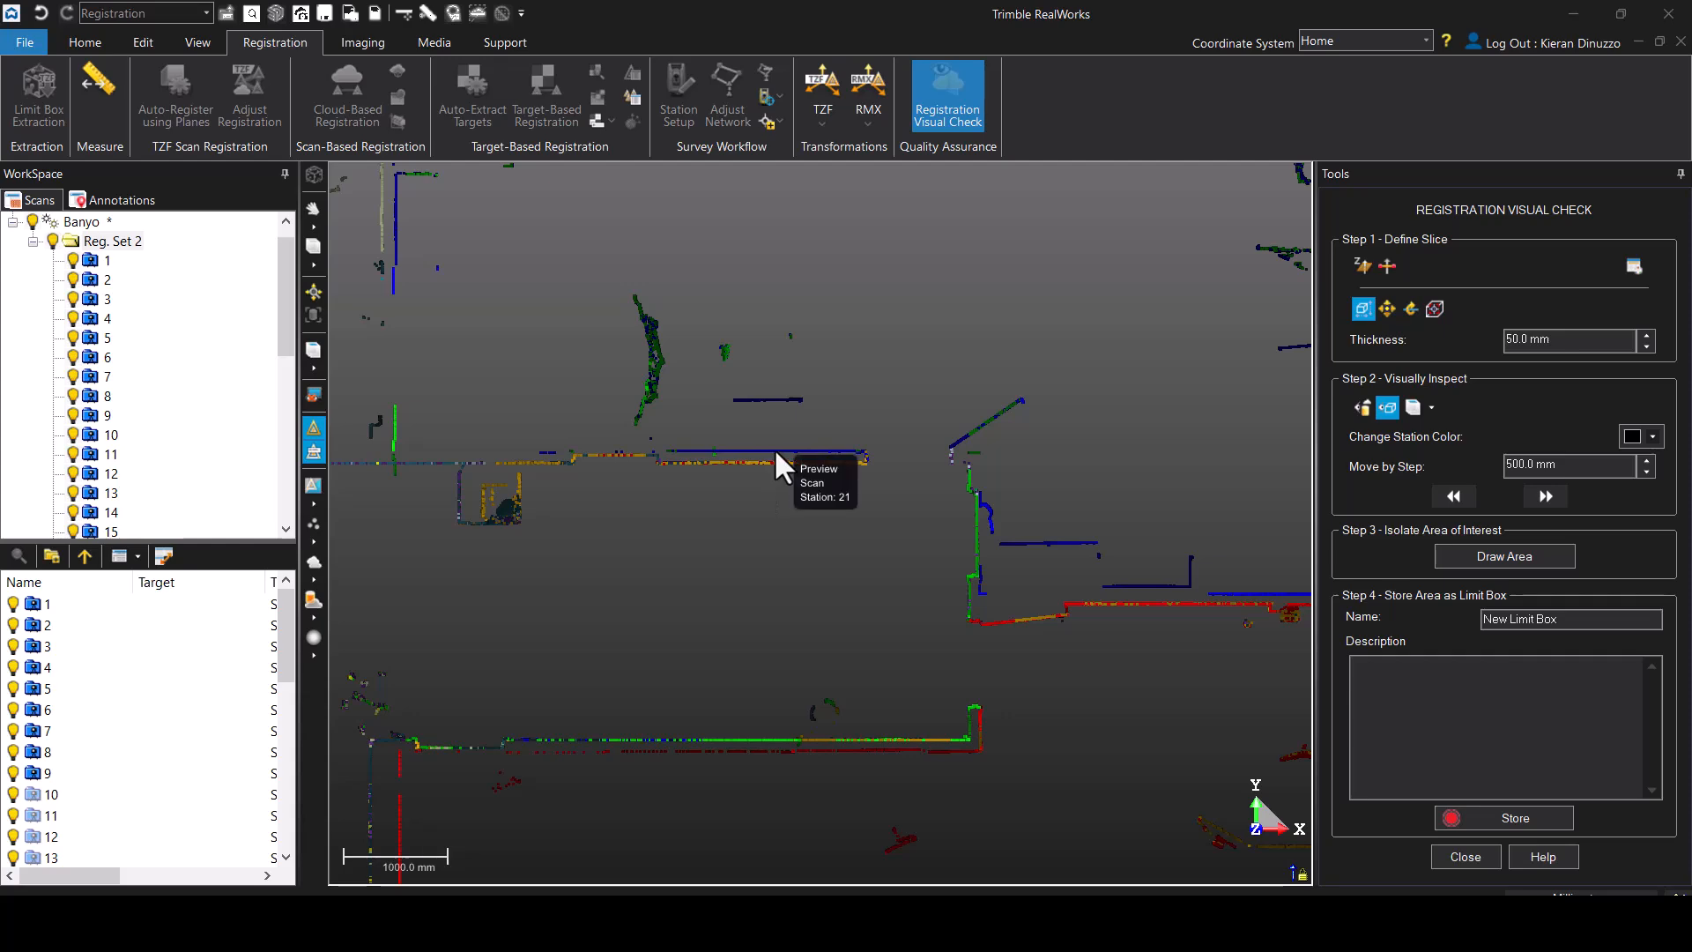
middle_drag(767, 554, 851, 648)
scroll(838, 560, down, 3)
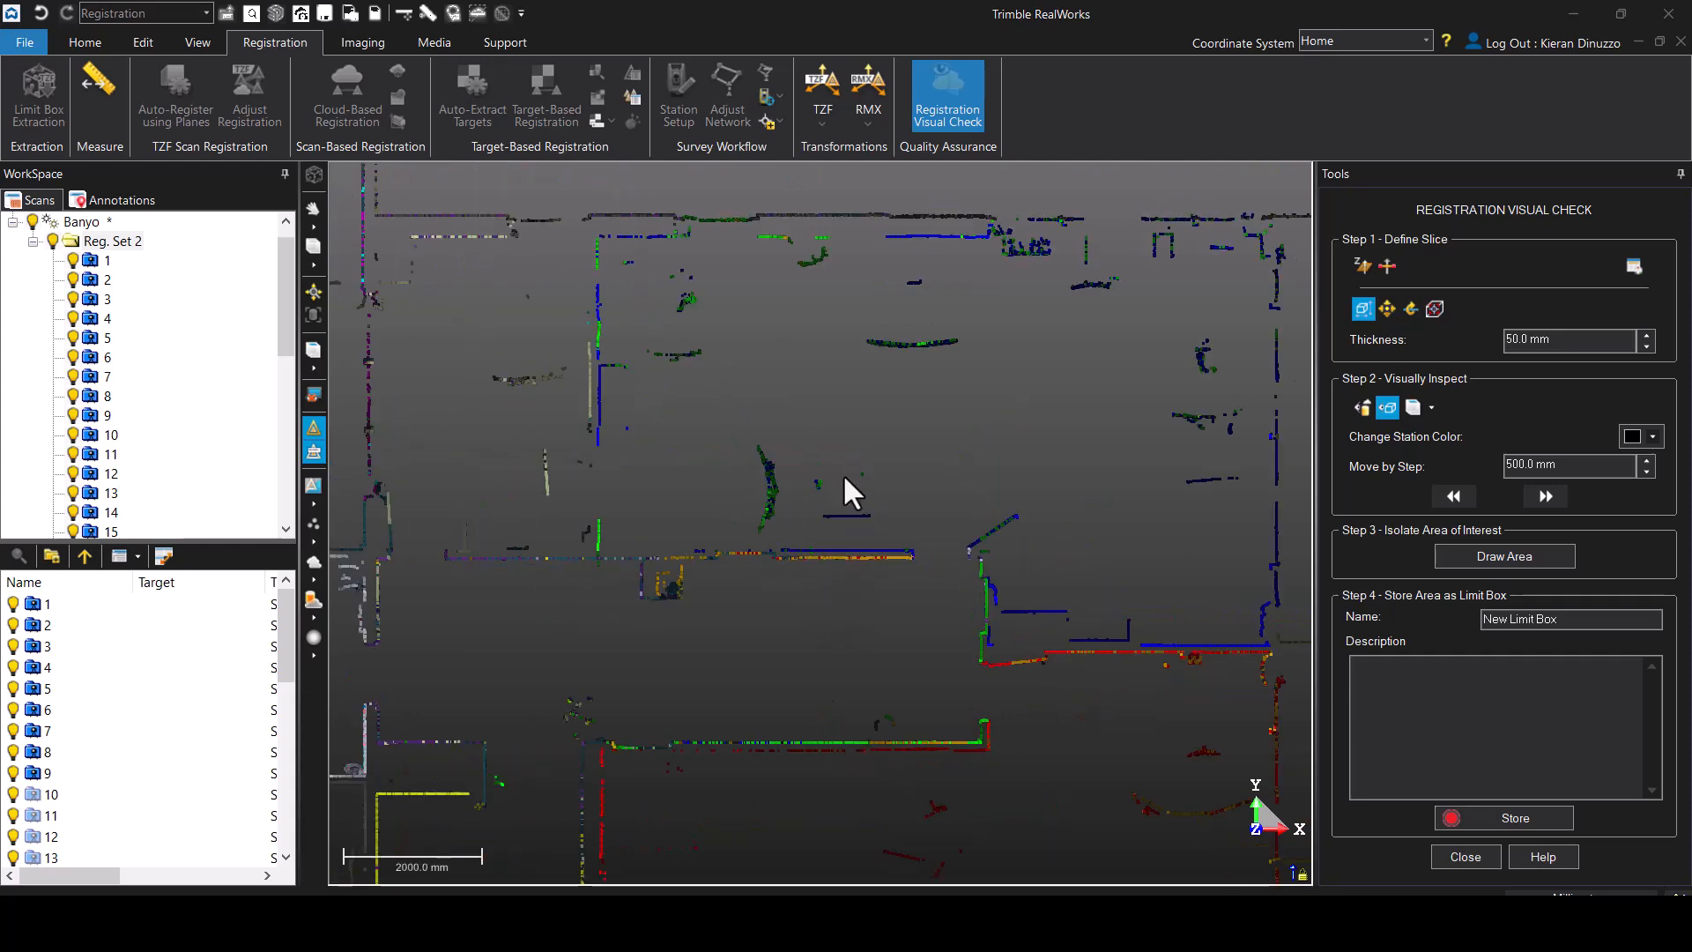
middle_drag(770, 187, 769, 273)
middle_drag(973, 547, 829, 438)
middle_drag(968, 585, 1123, 515)
scroll(1076, 560, down, 3)
middle_drag(985, 557, 1049, 508)
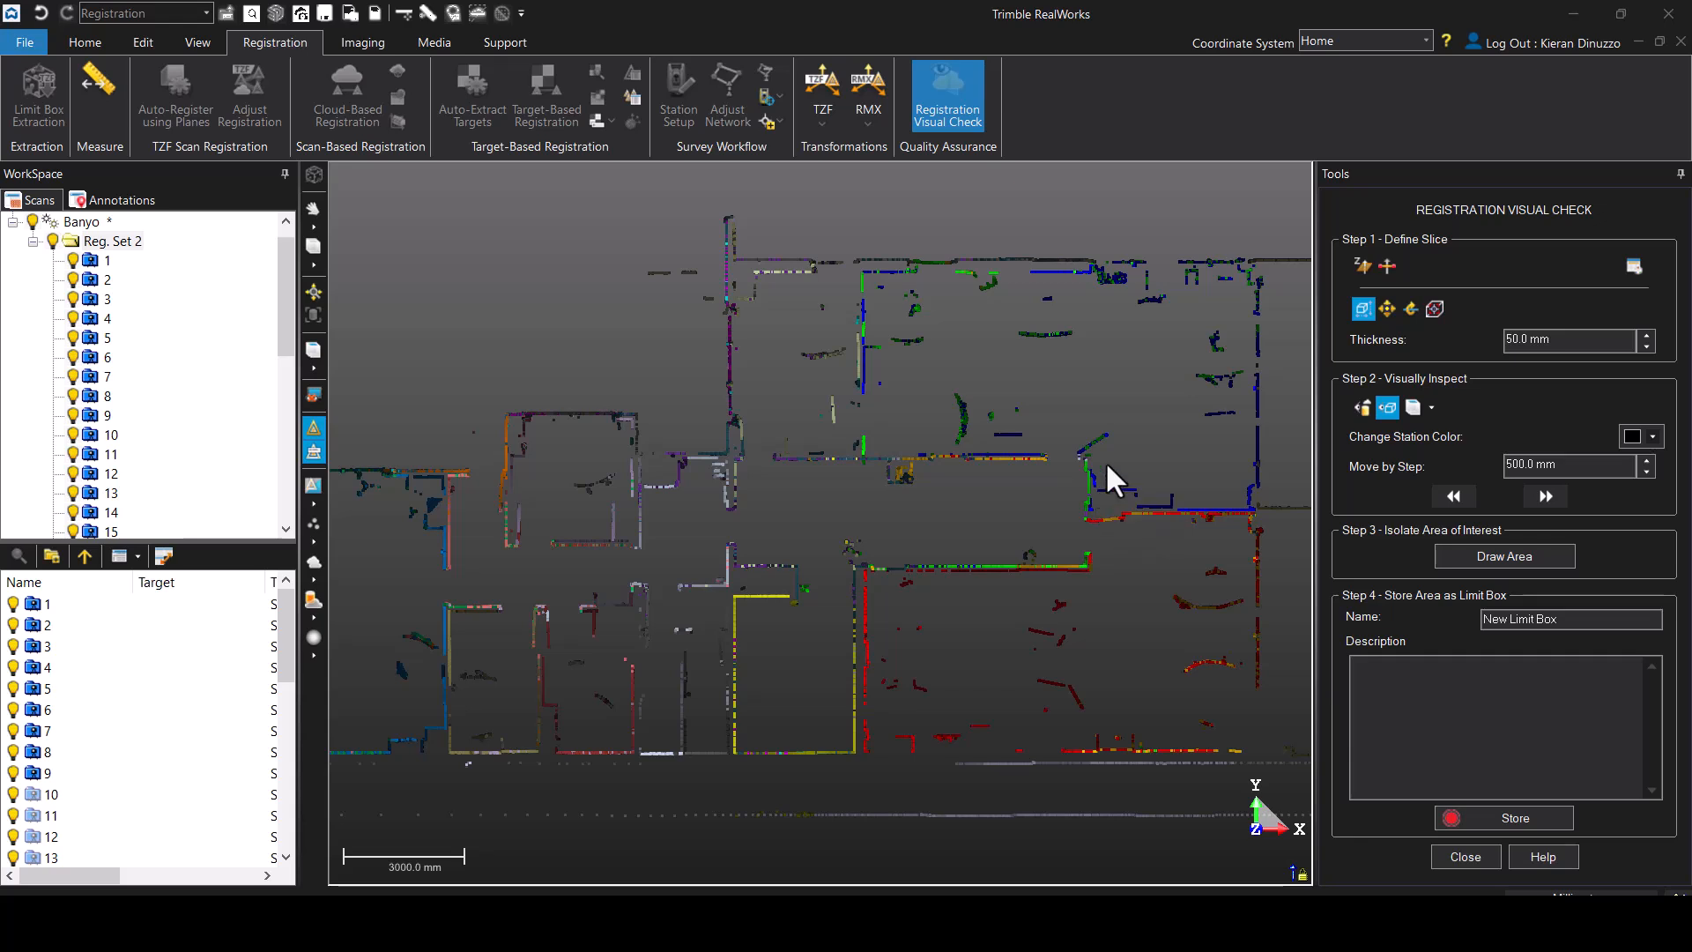
- Close the Registration Visual Check and view the full station-coloured cloud in 3D
click(1467, 856)
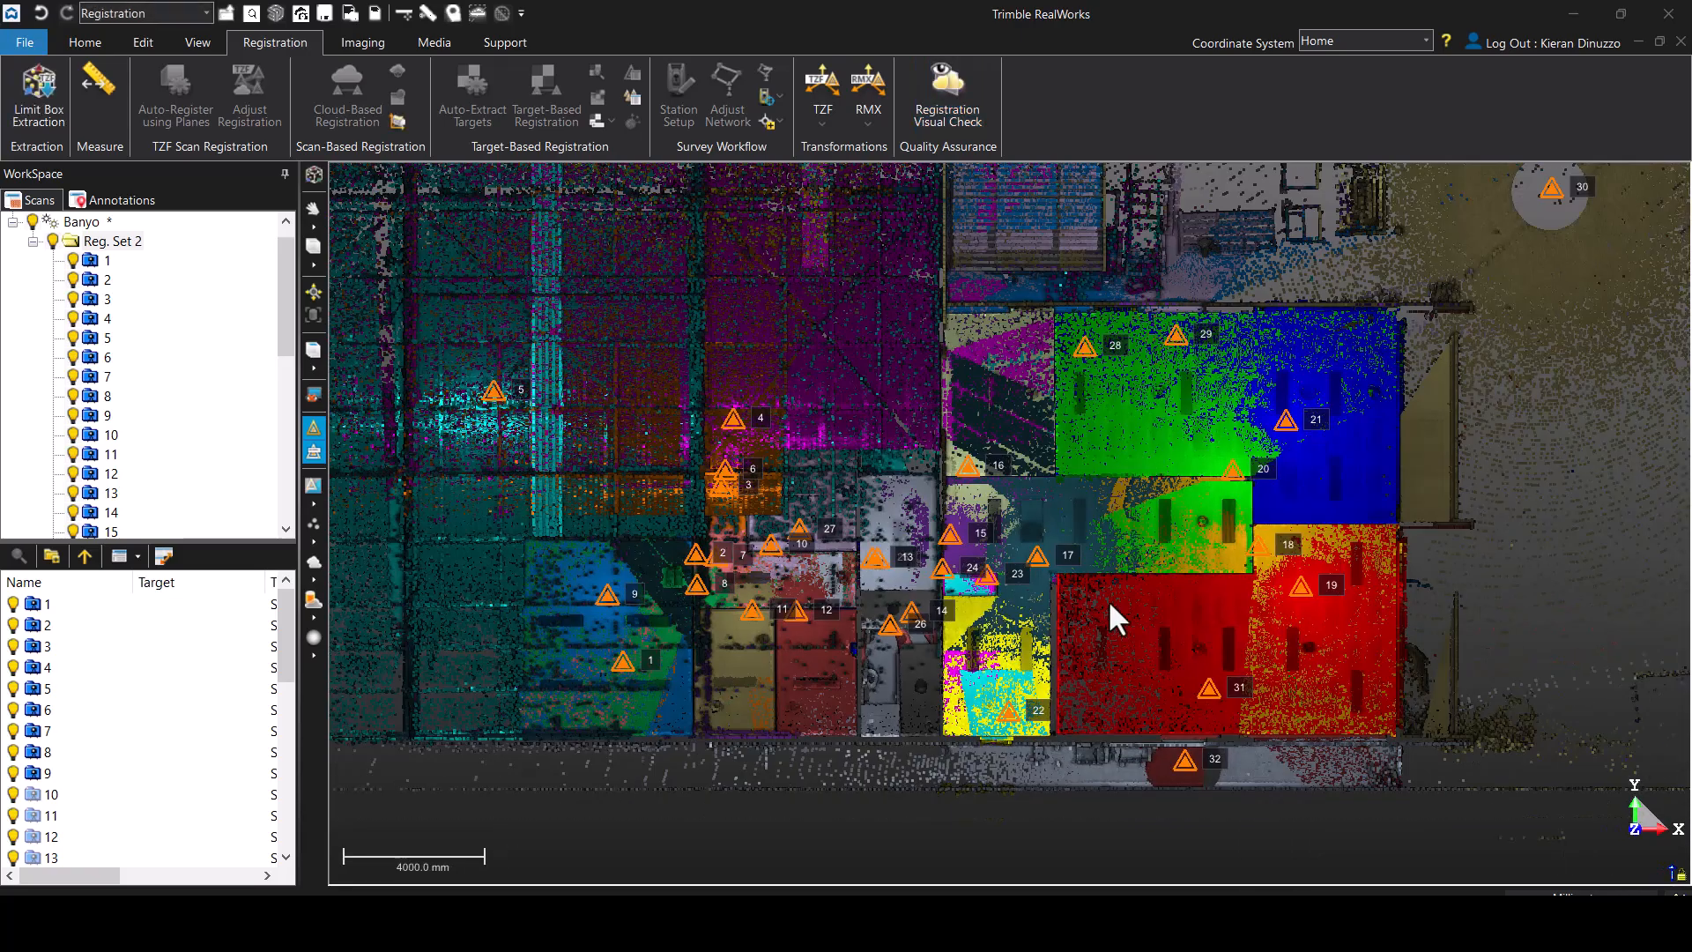
drag(1108, 599, 1080, 516)
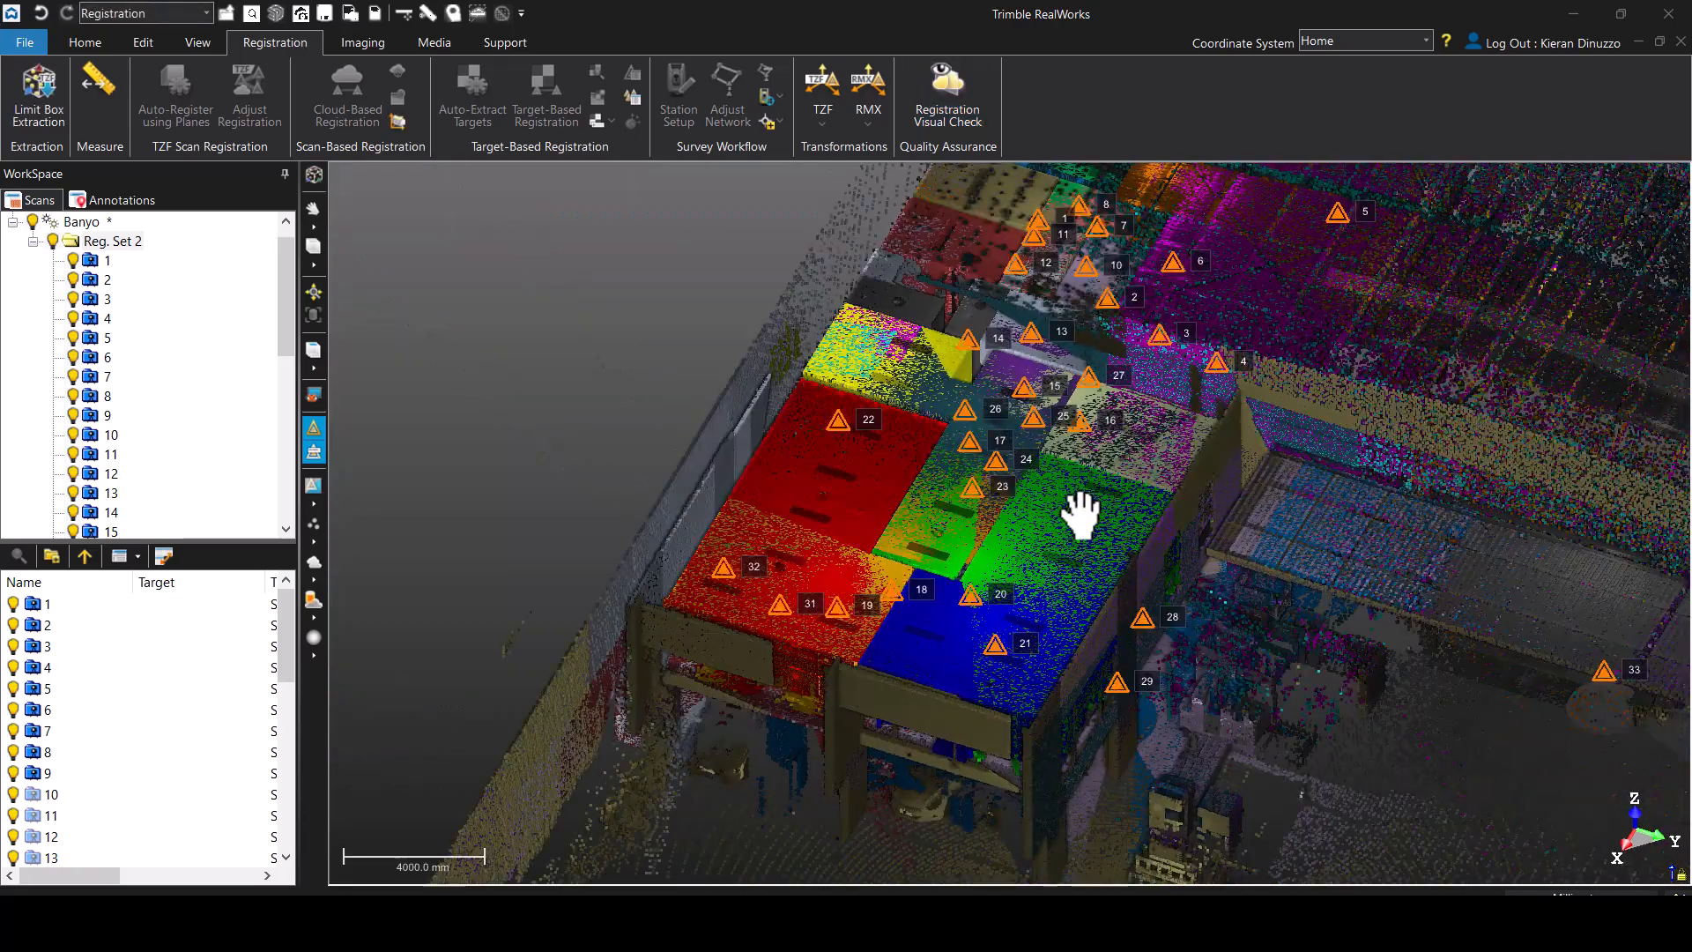
scroll(1137, 476, down, 3)
drag(1009, 404, 989, 493)
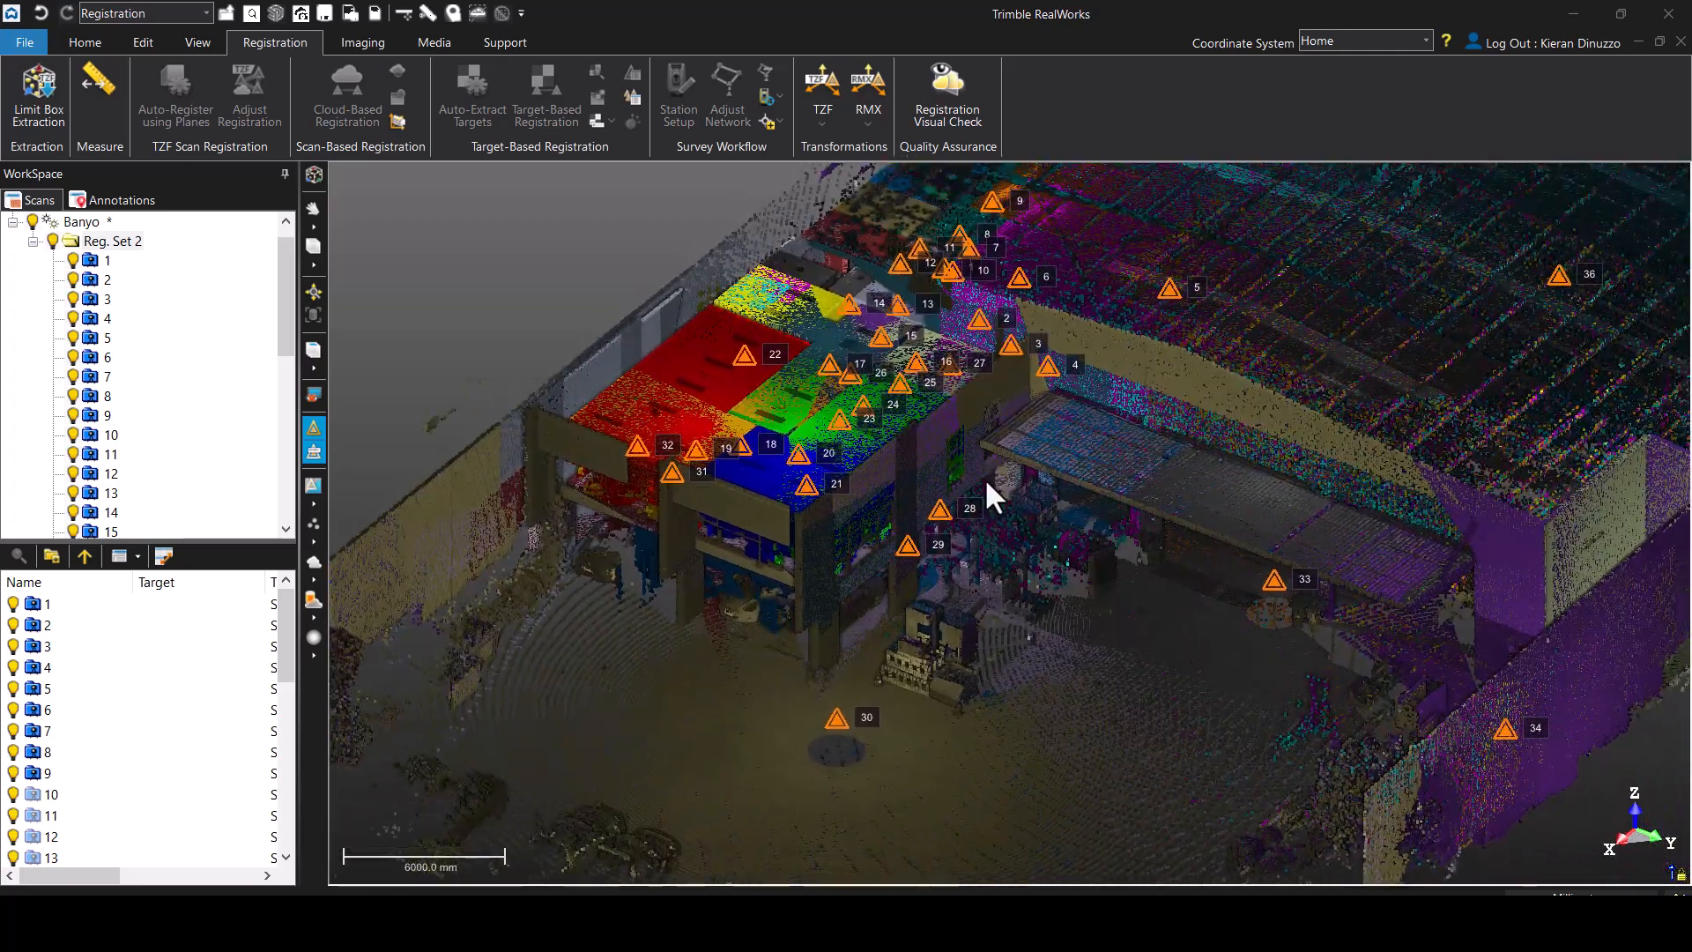
- Review the Imaging and Media commands, then return to the Registration commands
click(359, 42)
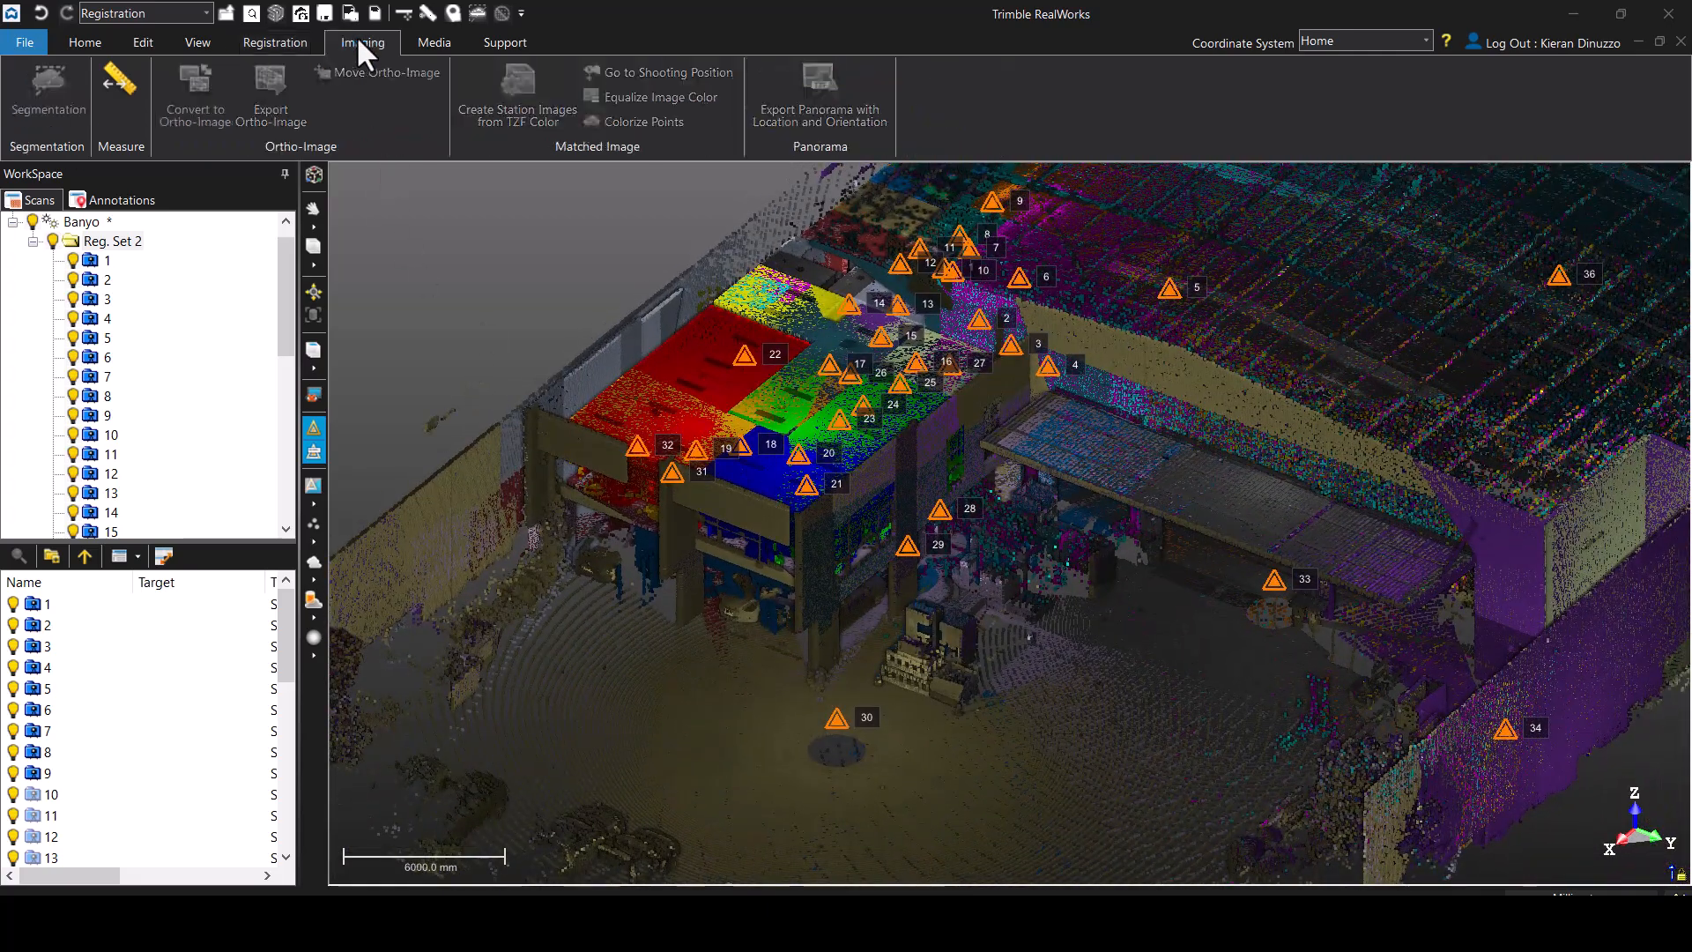
click(429, 43)
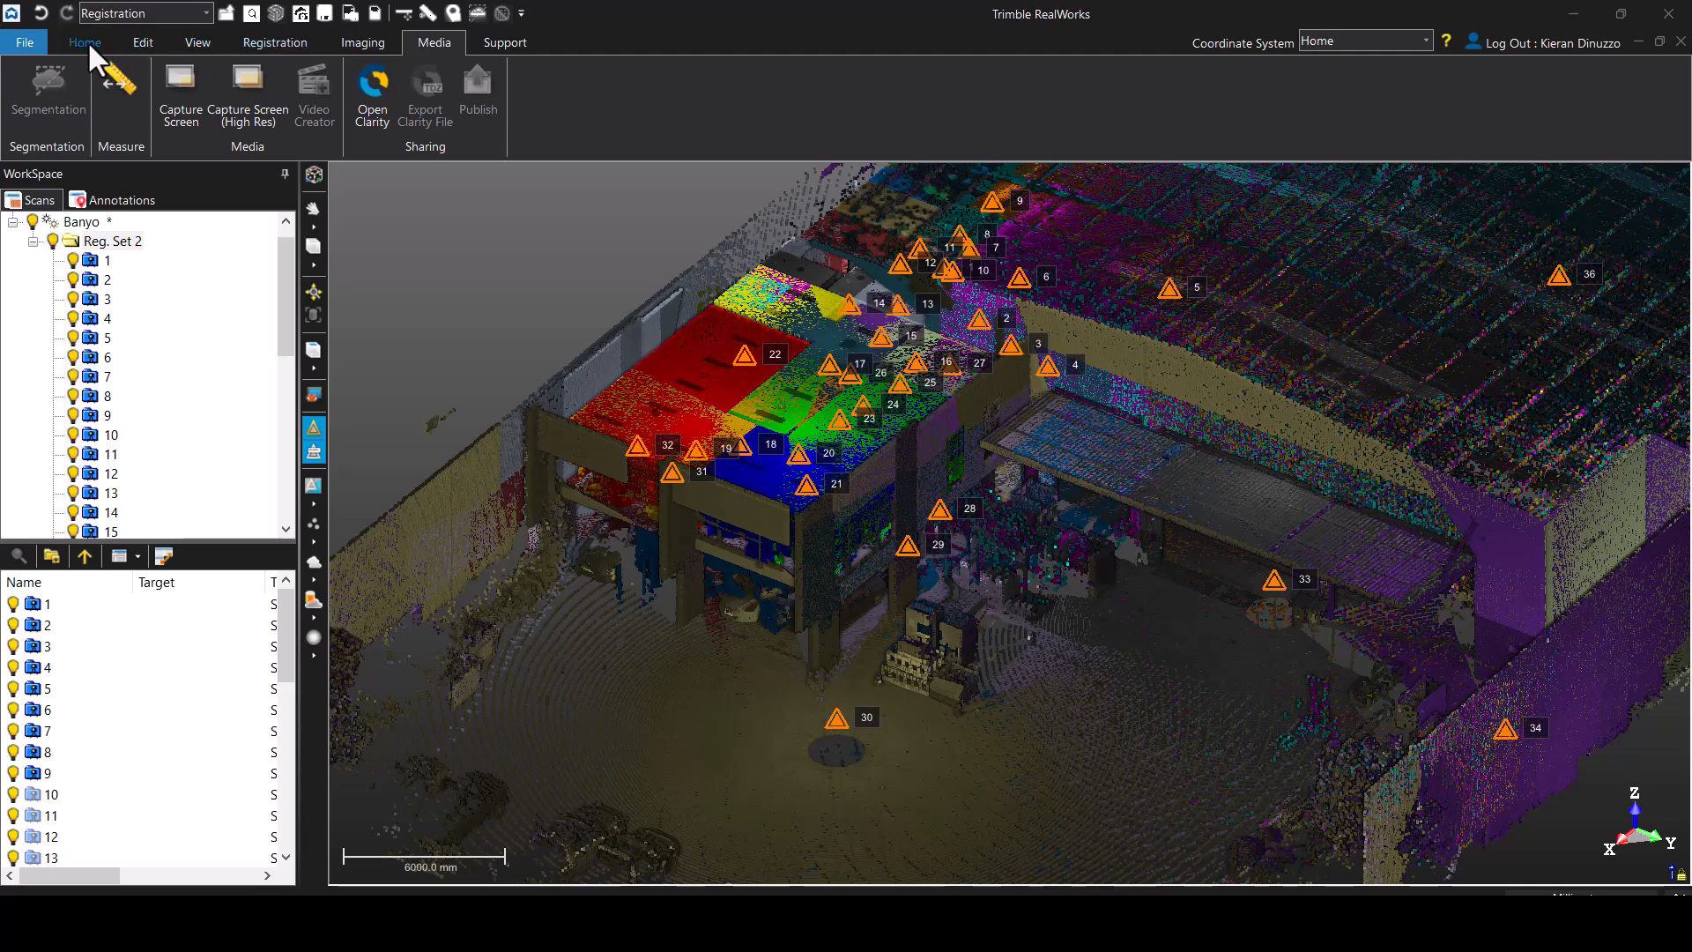
click(265, 42)
middle_drag(877, 497, 921, 515)
scroll(876, 436, down, 2)
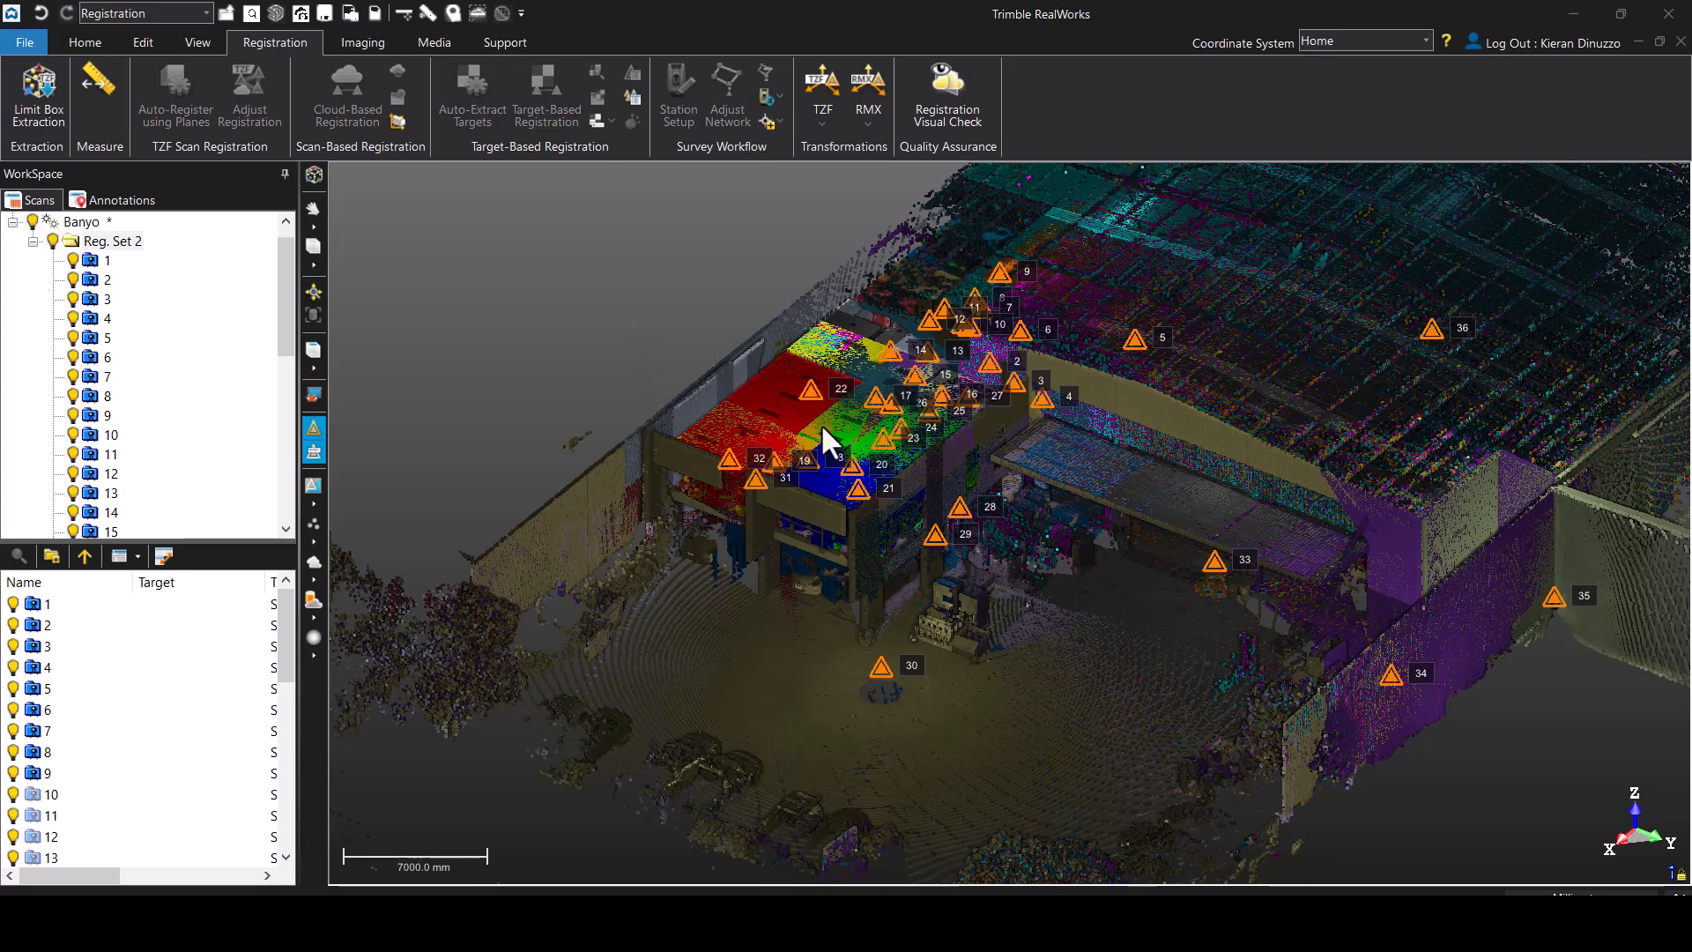
- Select Reg. Set 2 to review its registration commands, and switch the project to Production mode
click(114, 243)
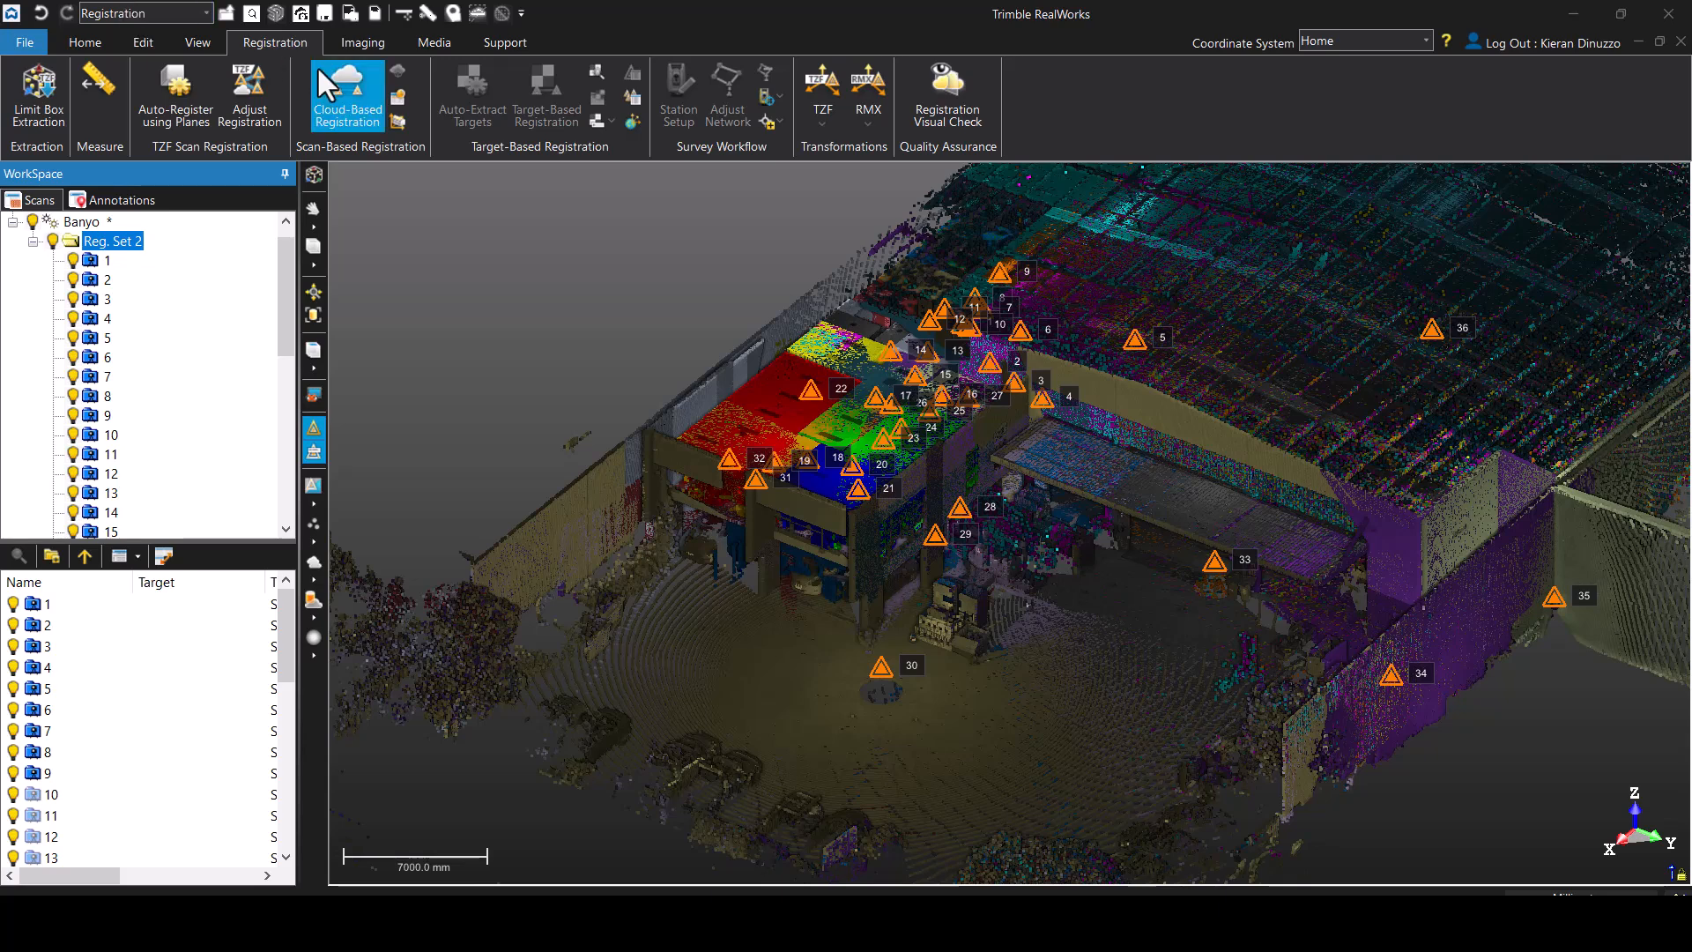
click(194, 14)
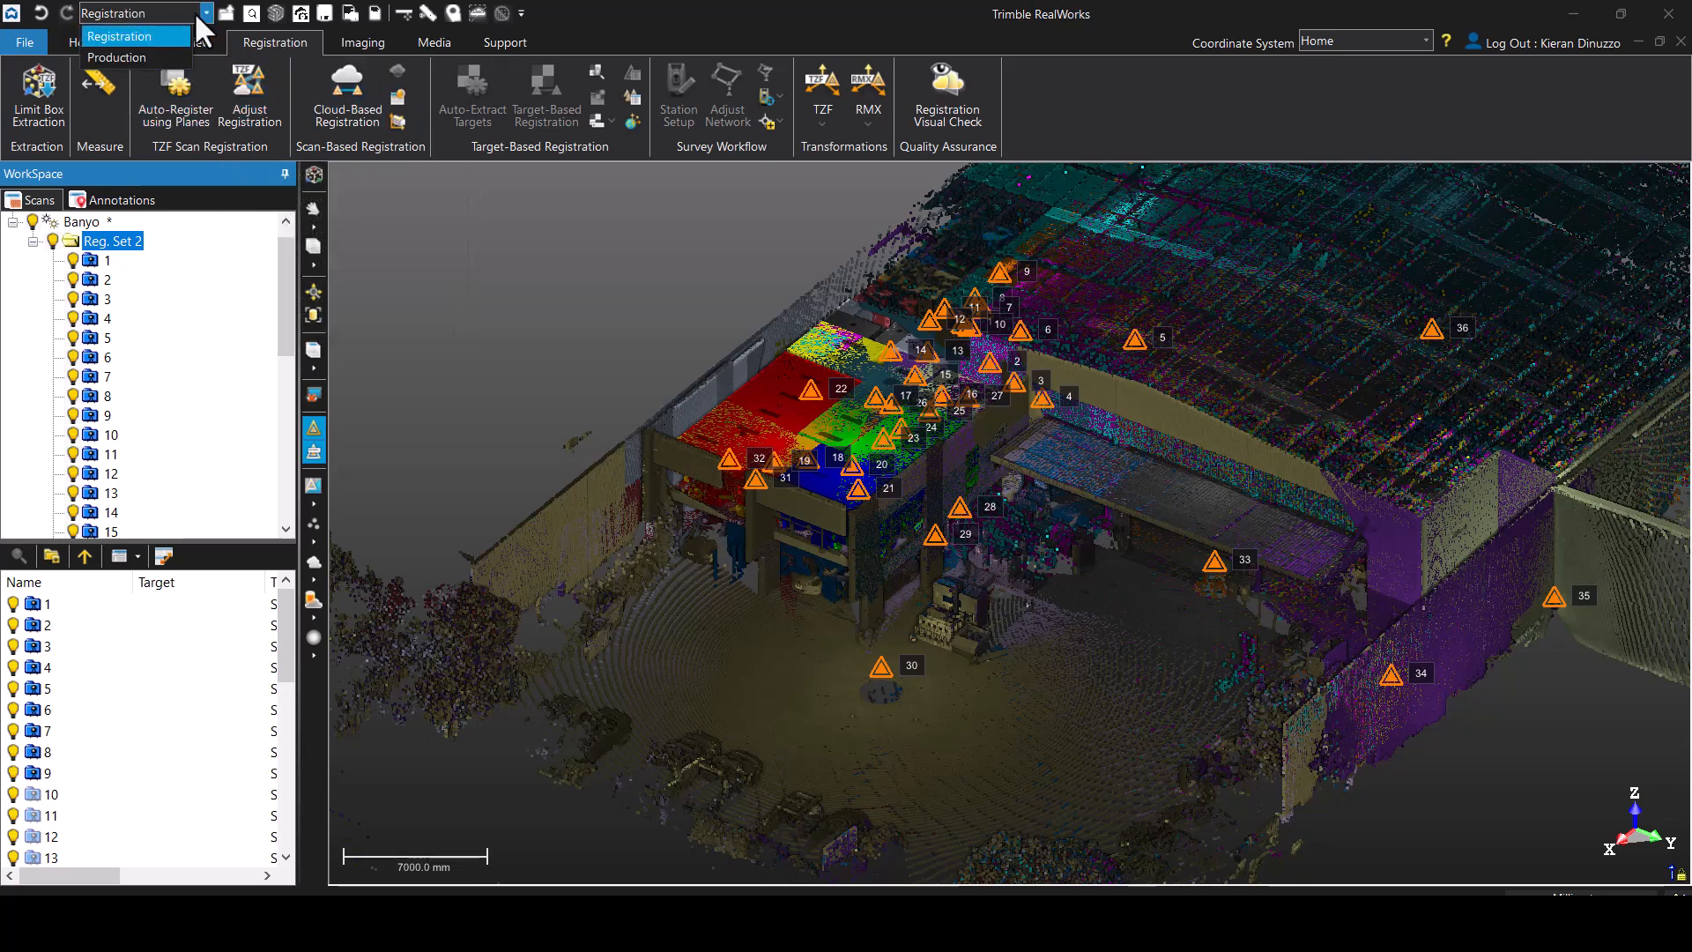
click(136, 55)
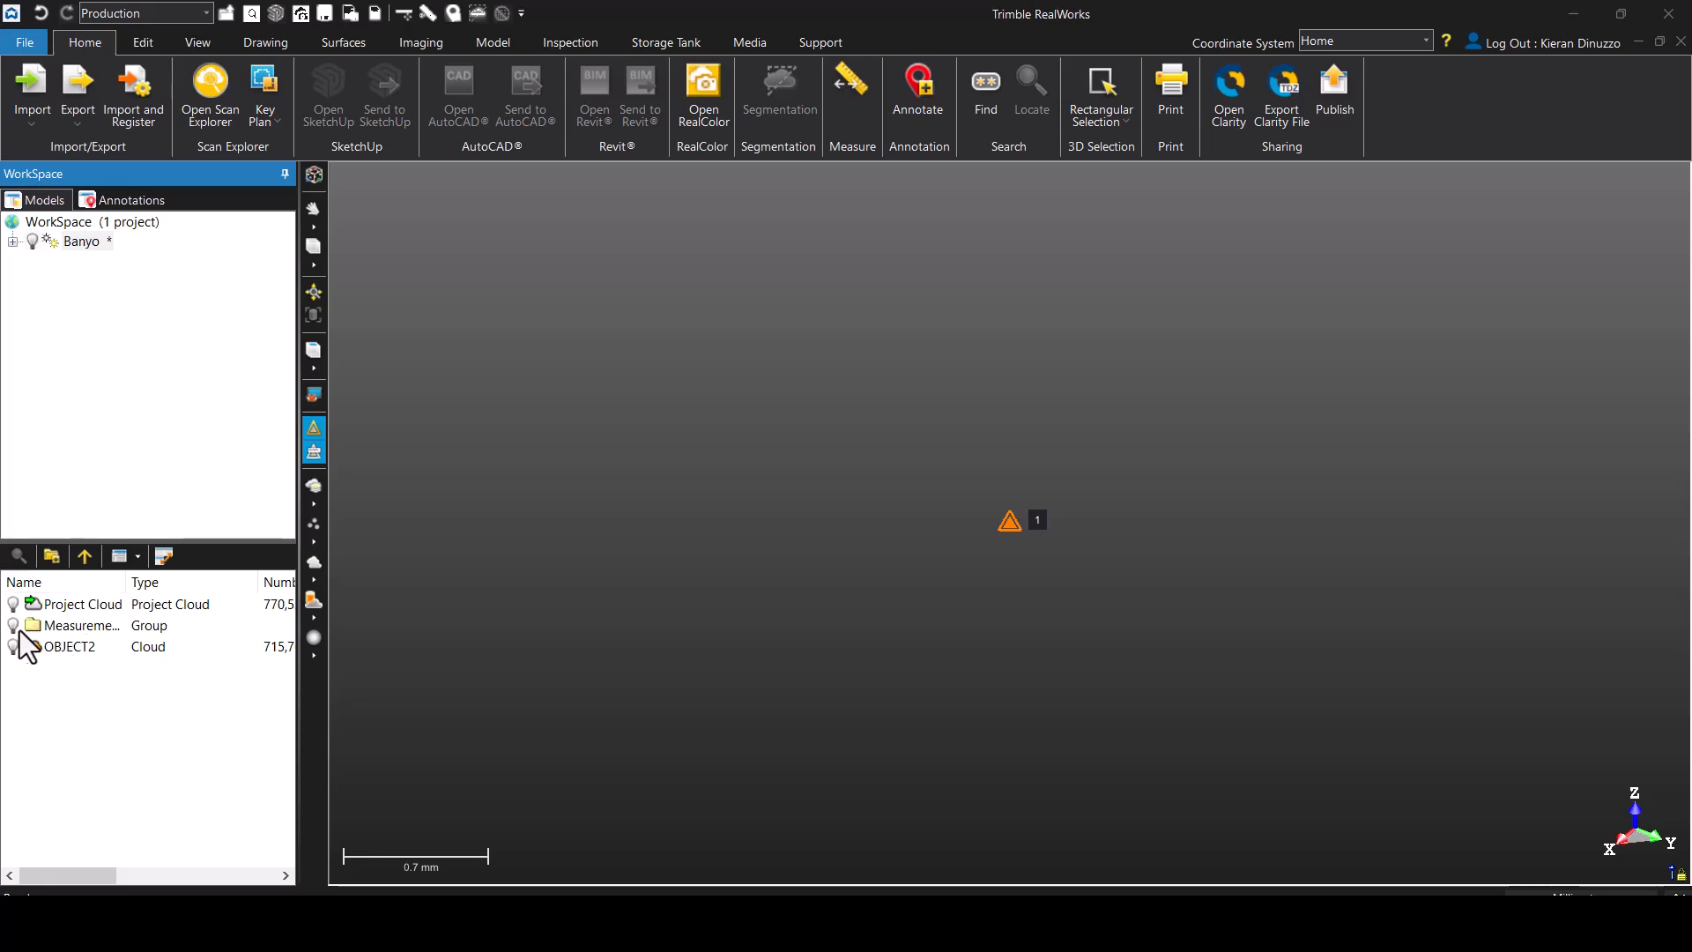
- Delete the measurements group and the OBJECT2 cloud from the Banyo project
click(53, 625)
shift+click(63, 650)
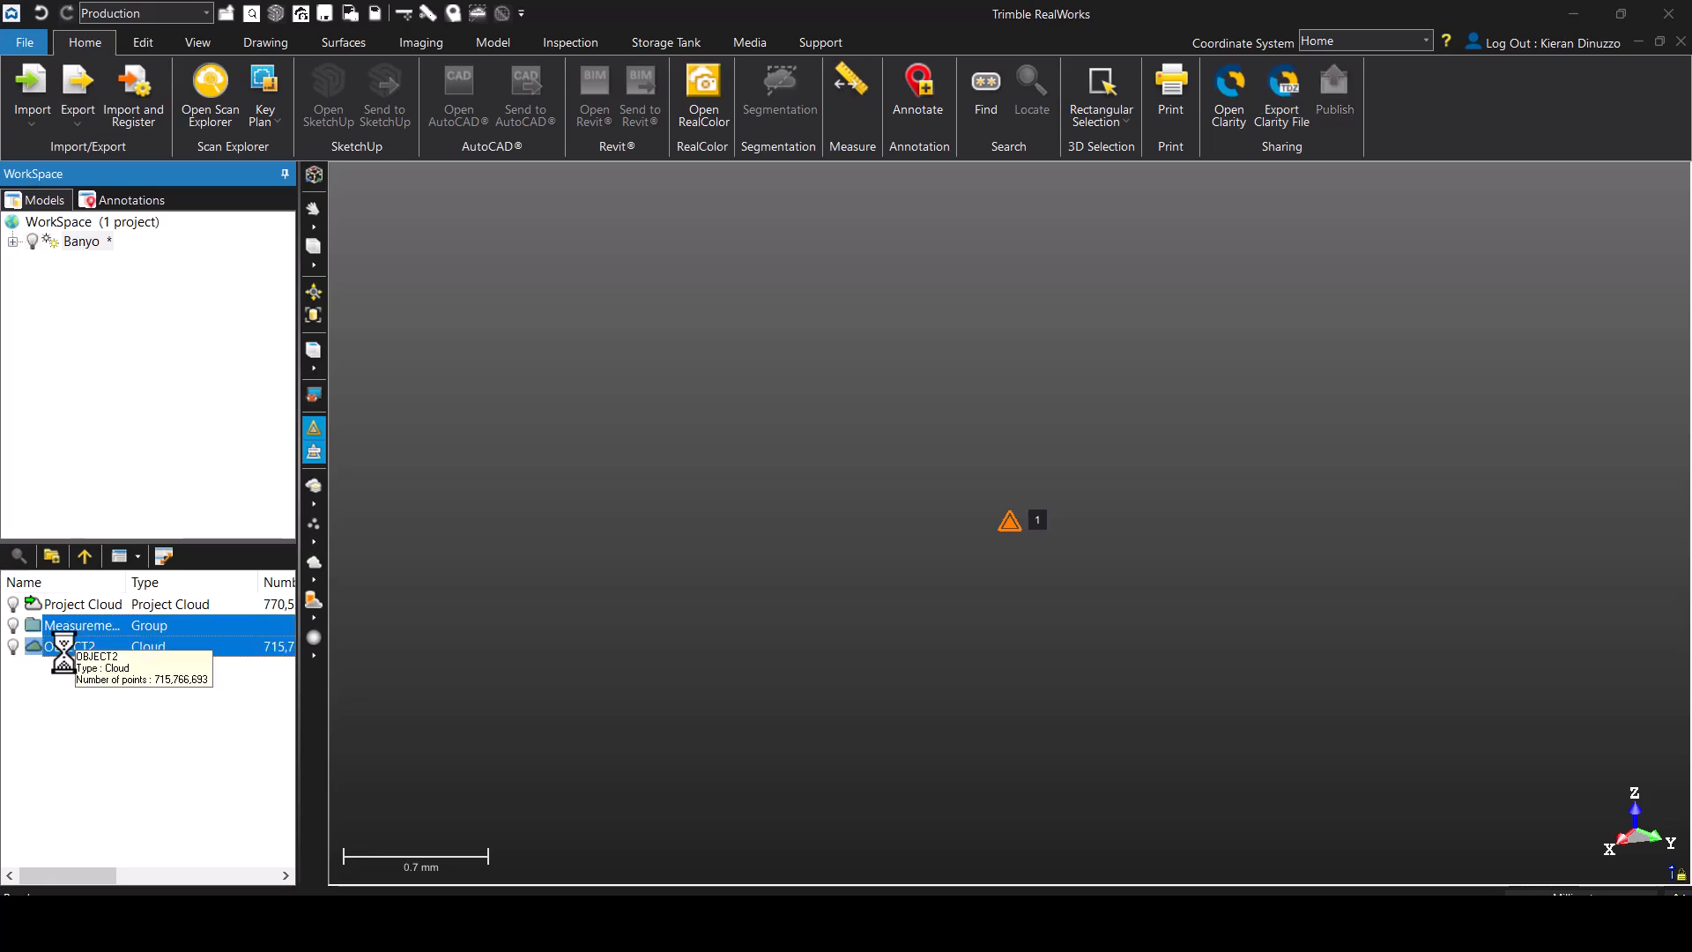
right_click(63, 652)
click(132, 456)
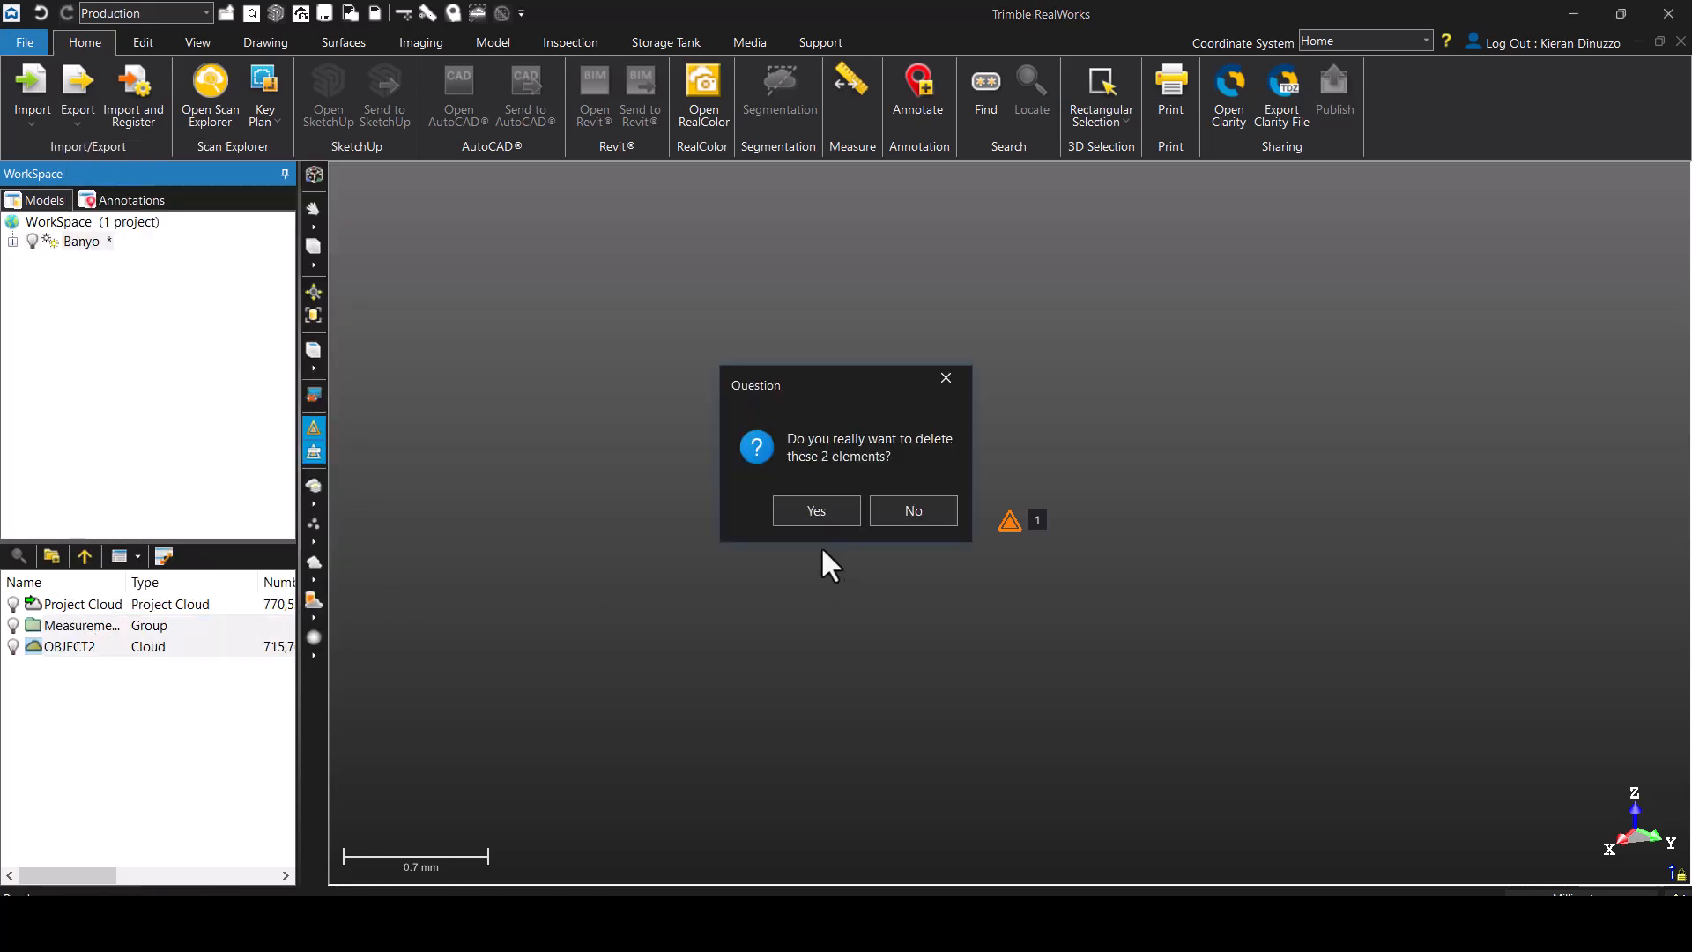
click(808, 505)
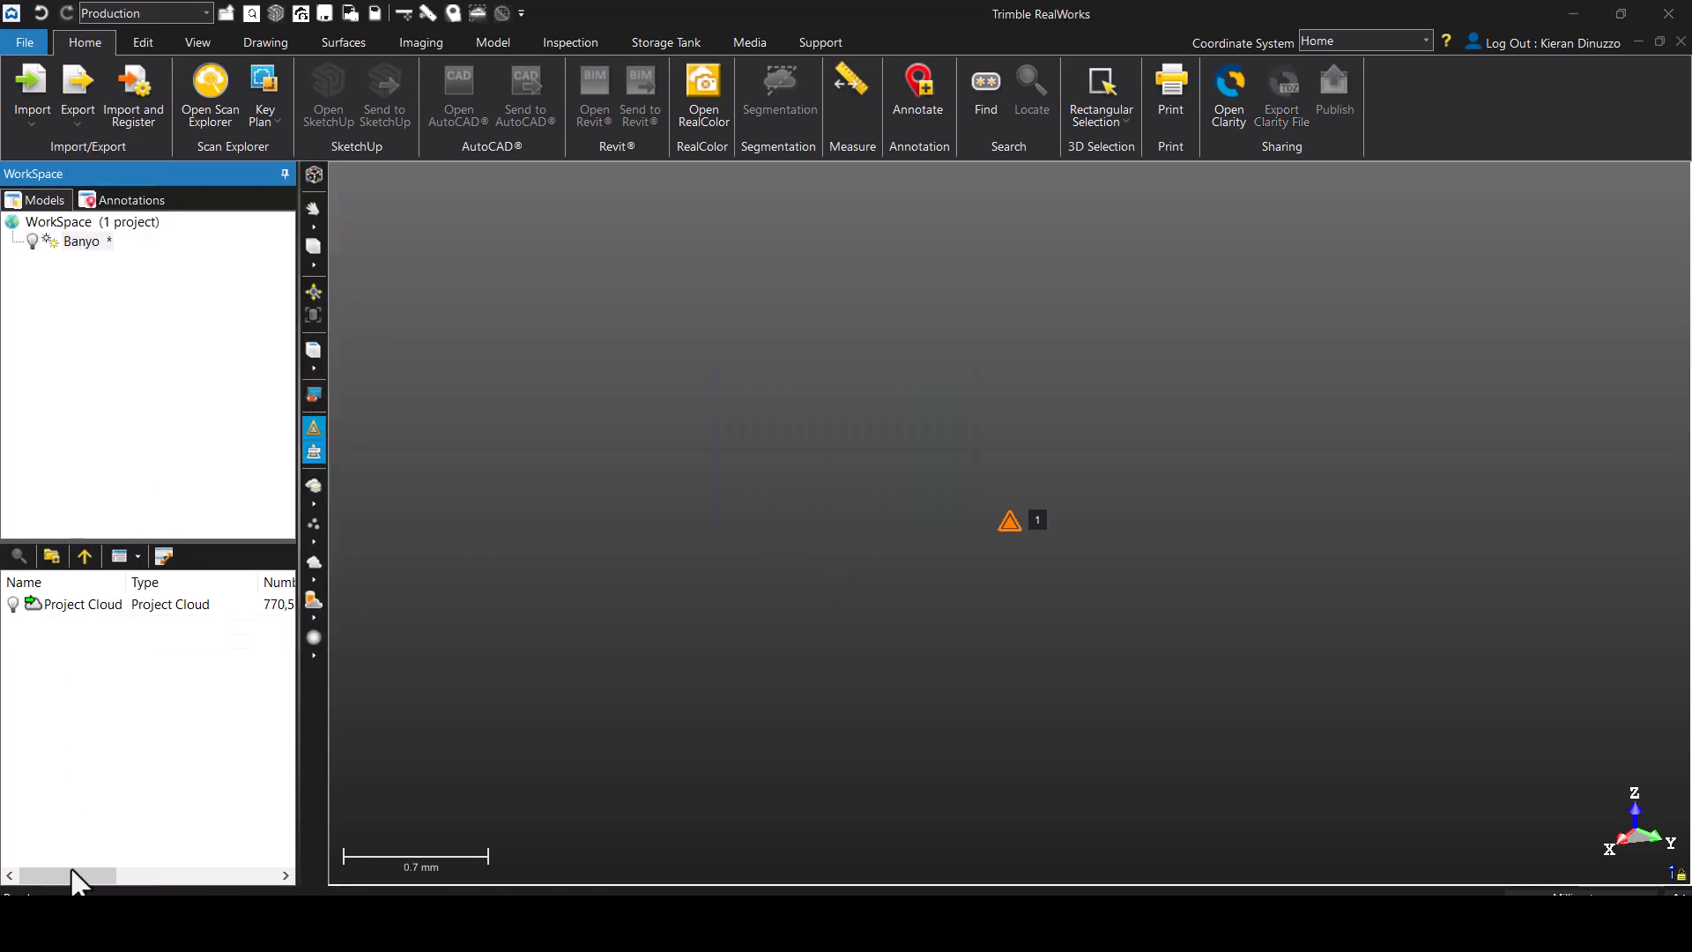
- Display the Project Cloud in the 3D view and select it
click(12, 604)
scroll(975, 542, up, 8)
mouse_move(1036, 431)
middle_down()
mouse_move(1003, 506)
mouse_move(1036, 426)
middle_up()
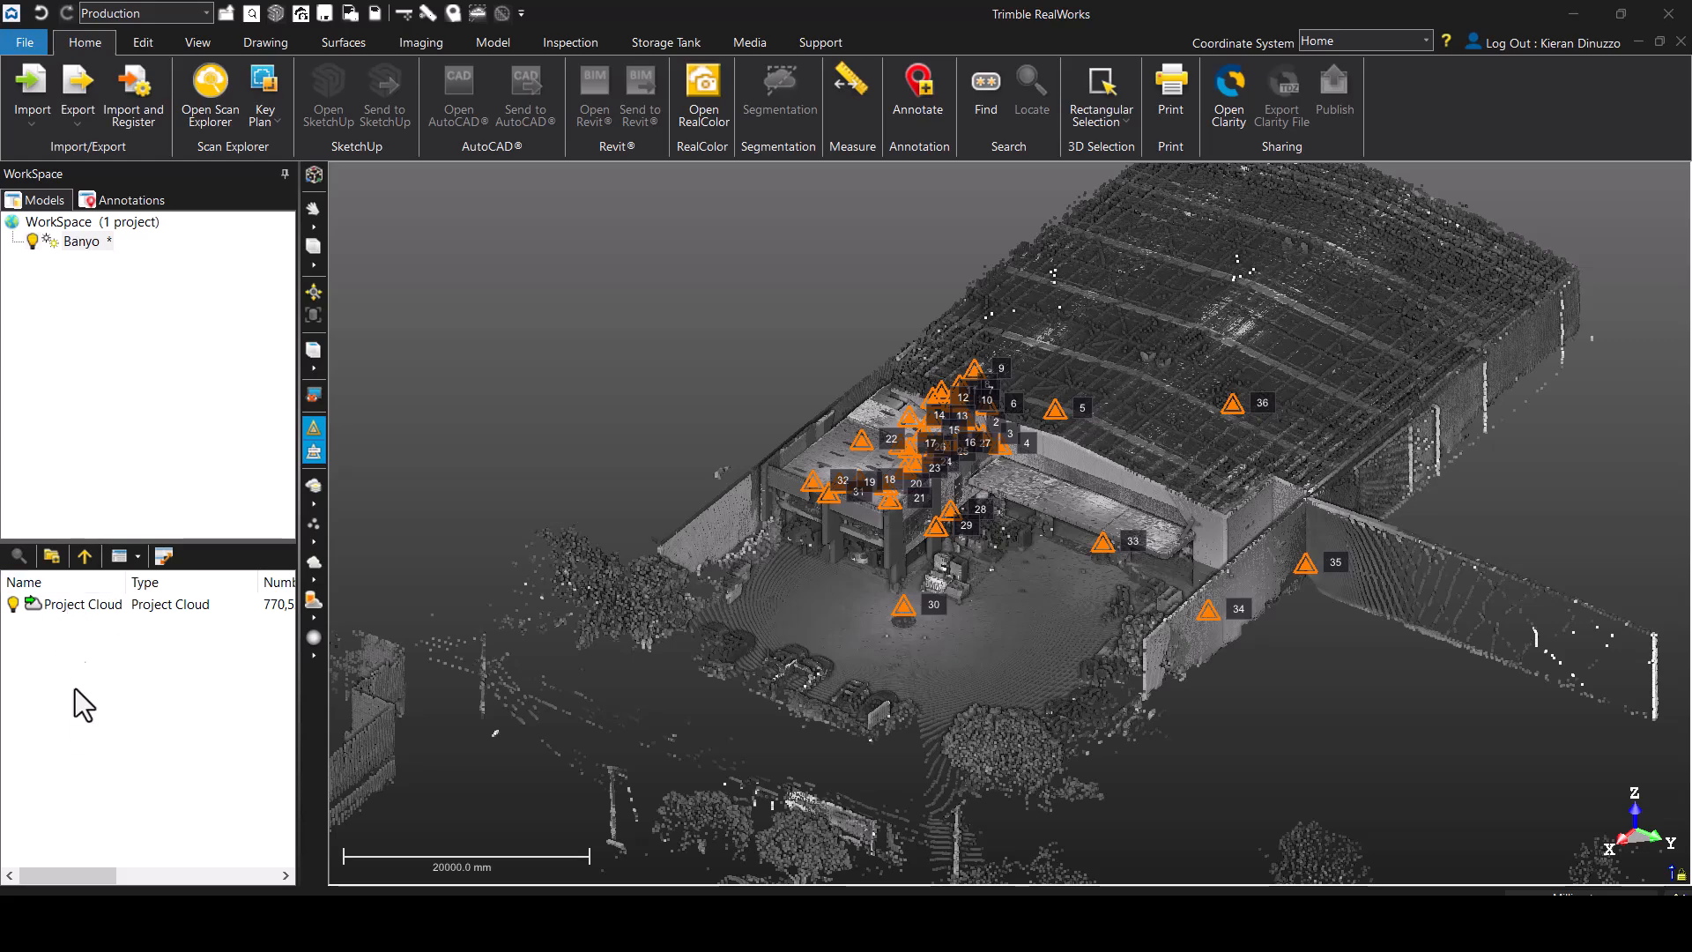
click(58, 606)
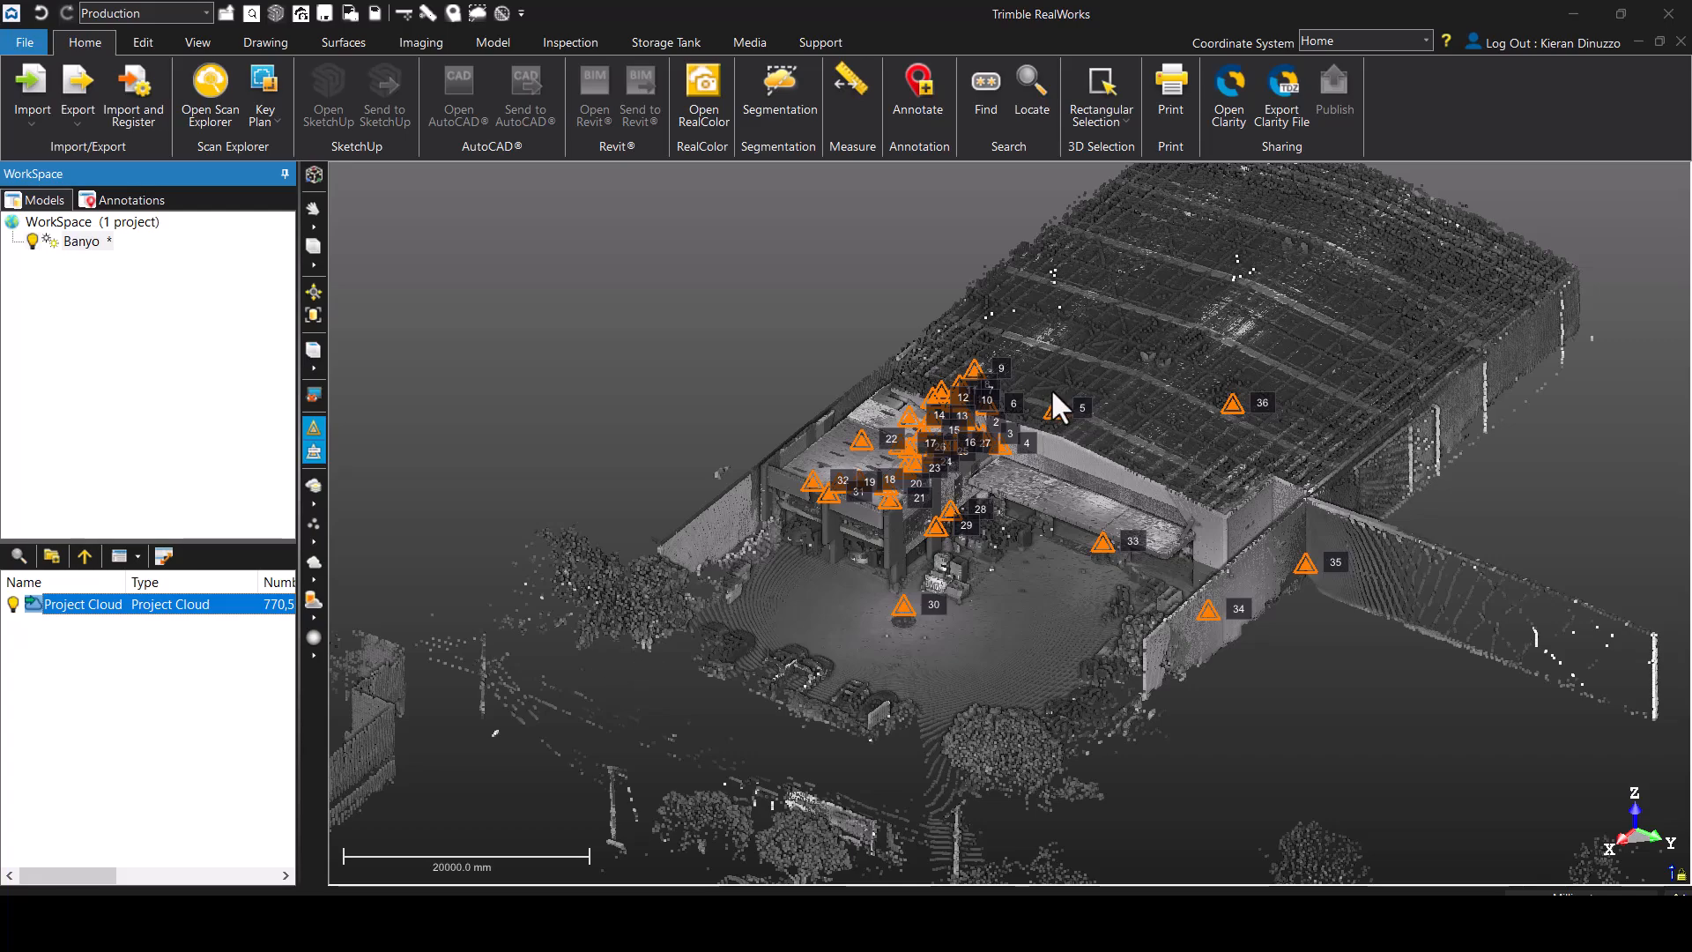
scroll(1050, 388, up, 5)
- Review the available work modes, keeping Production
click(159, 13)
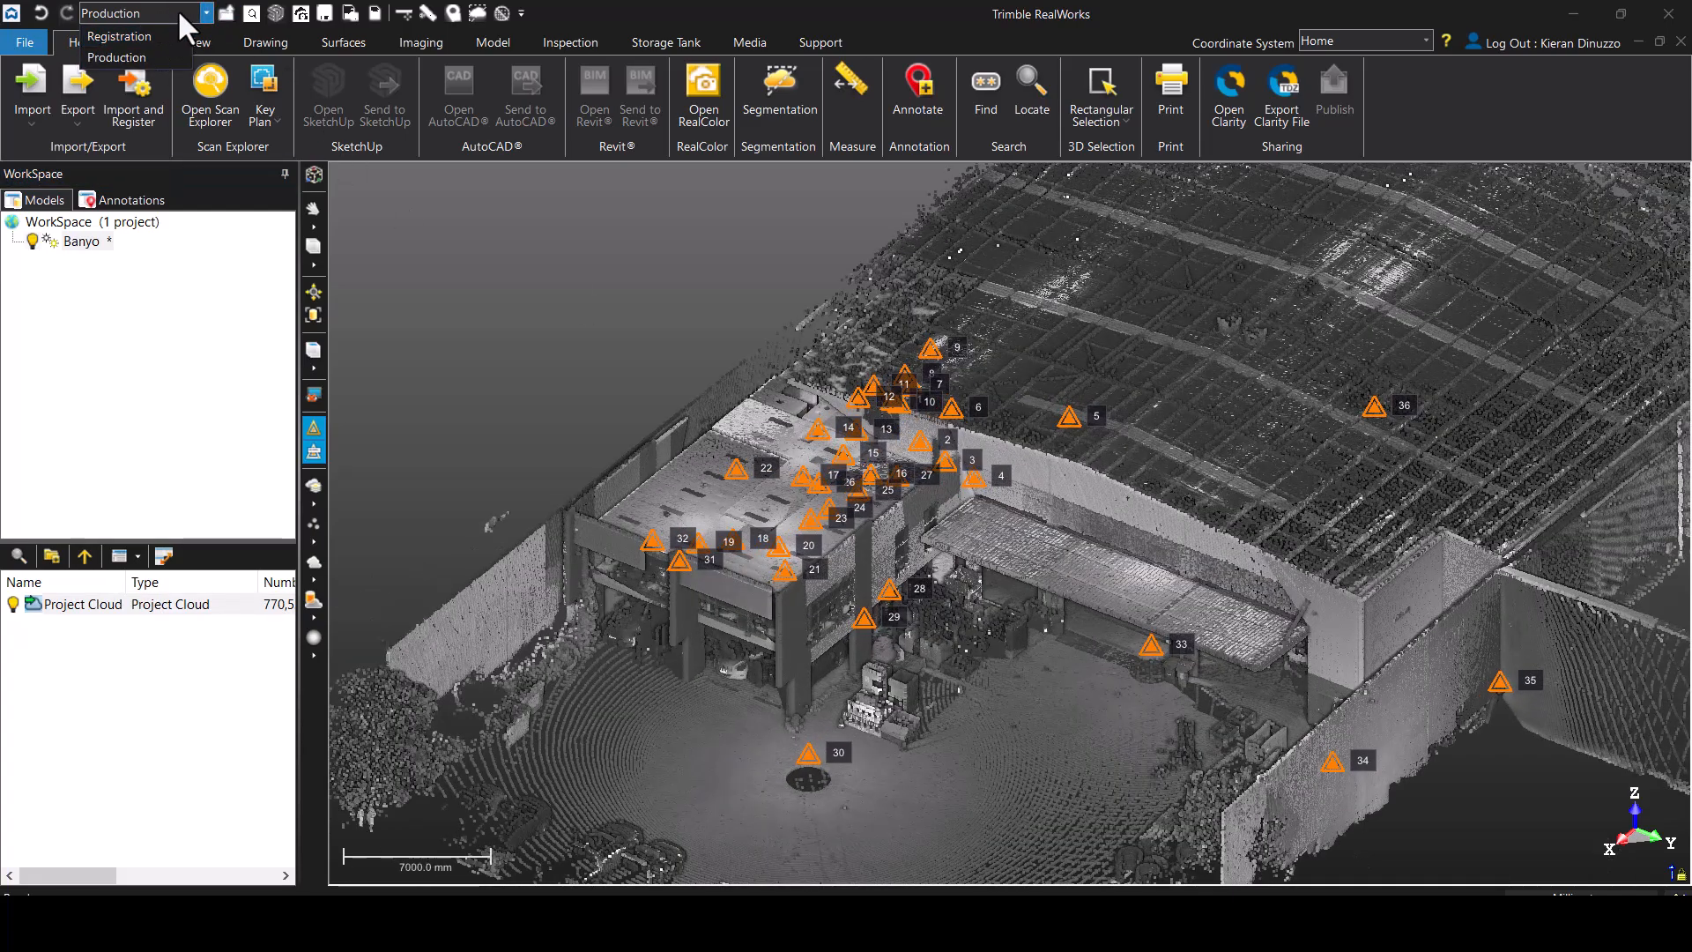
click(178, 9)
scroll(853, 529, up, 2)
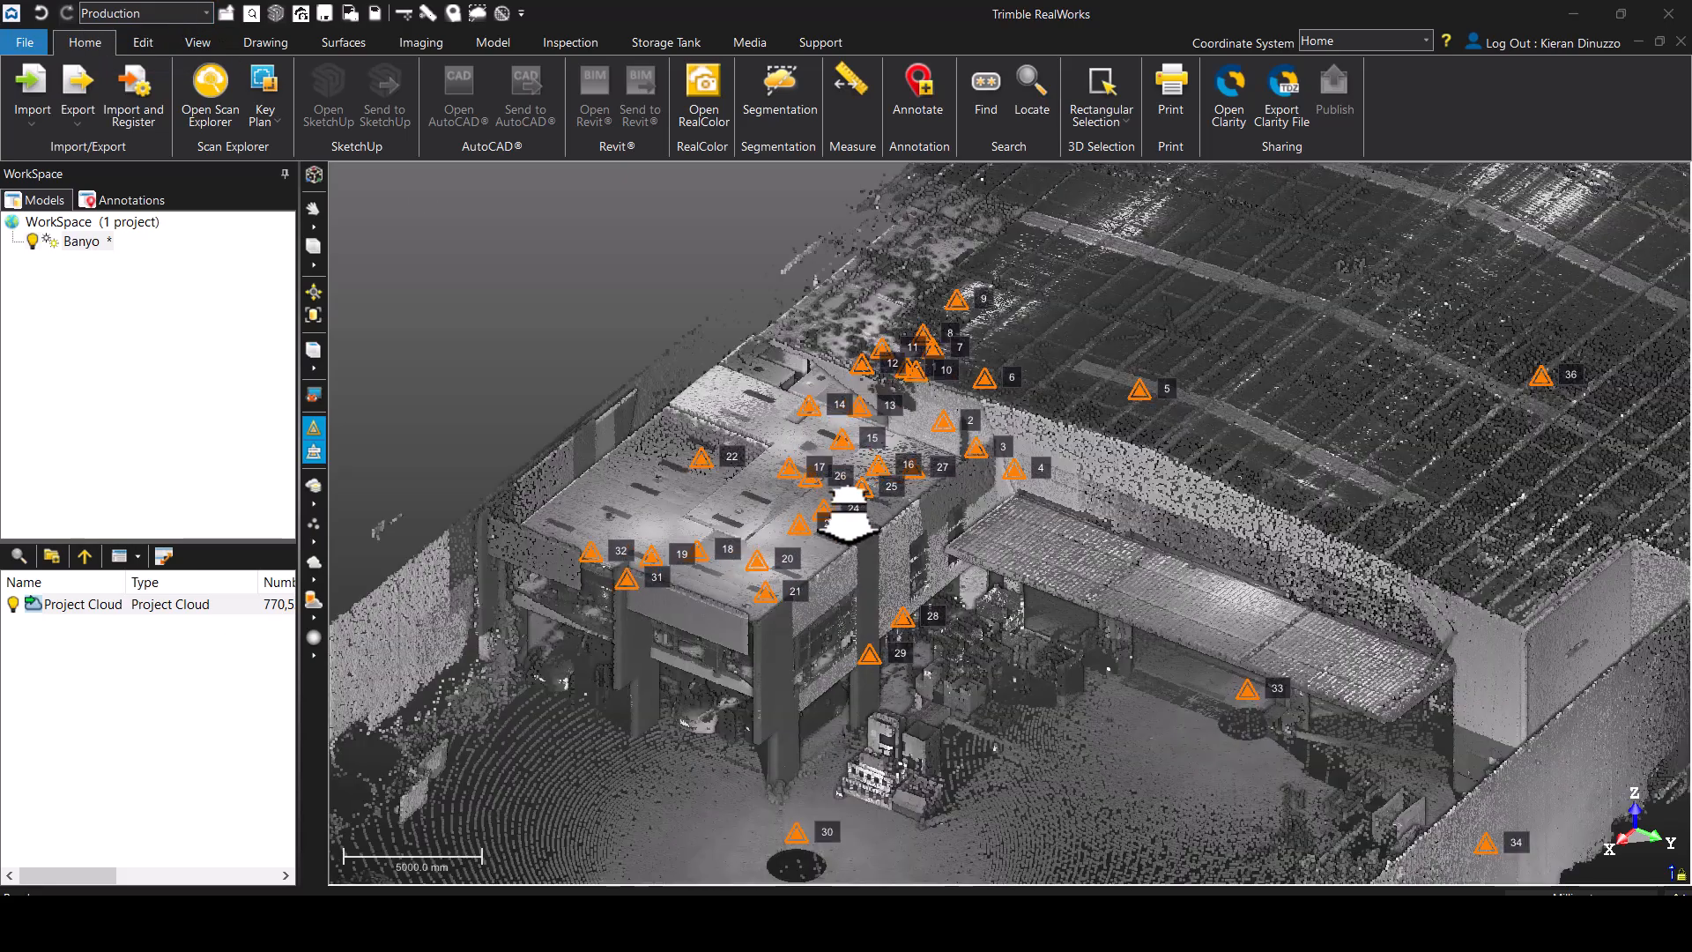
- Reduce the point size and render the Project Cloud in plain white
click(316, 541)
click(336, 558)
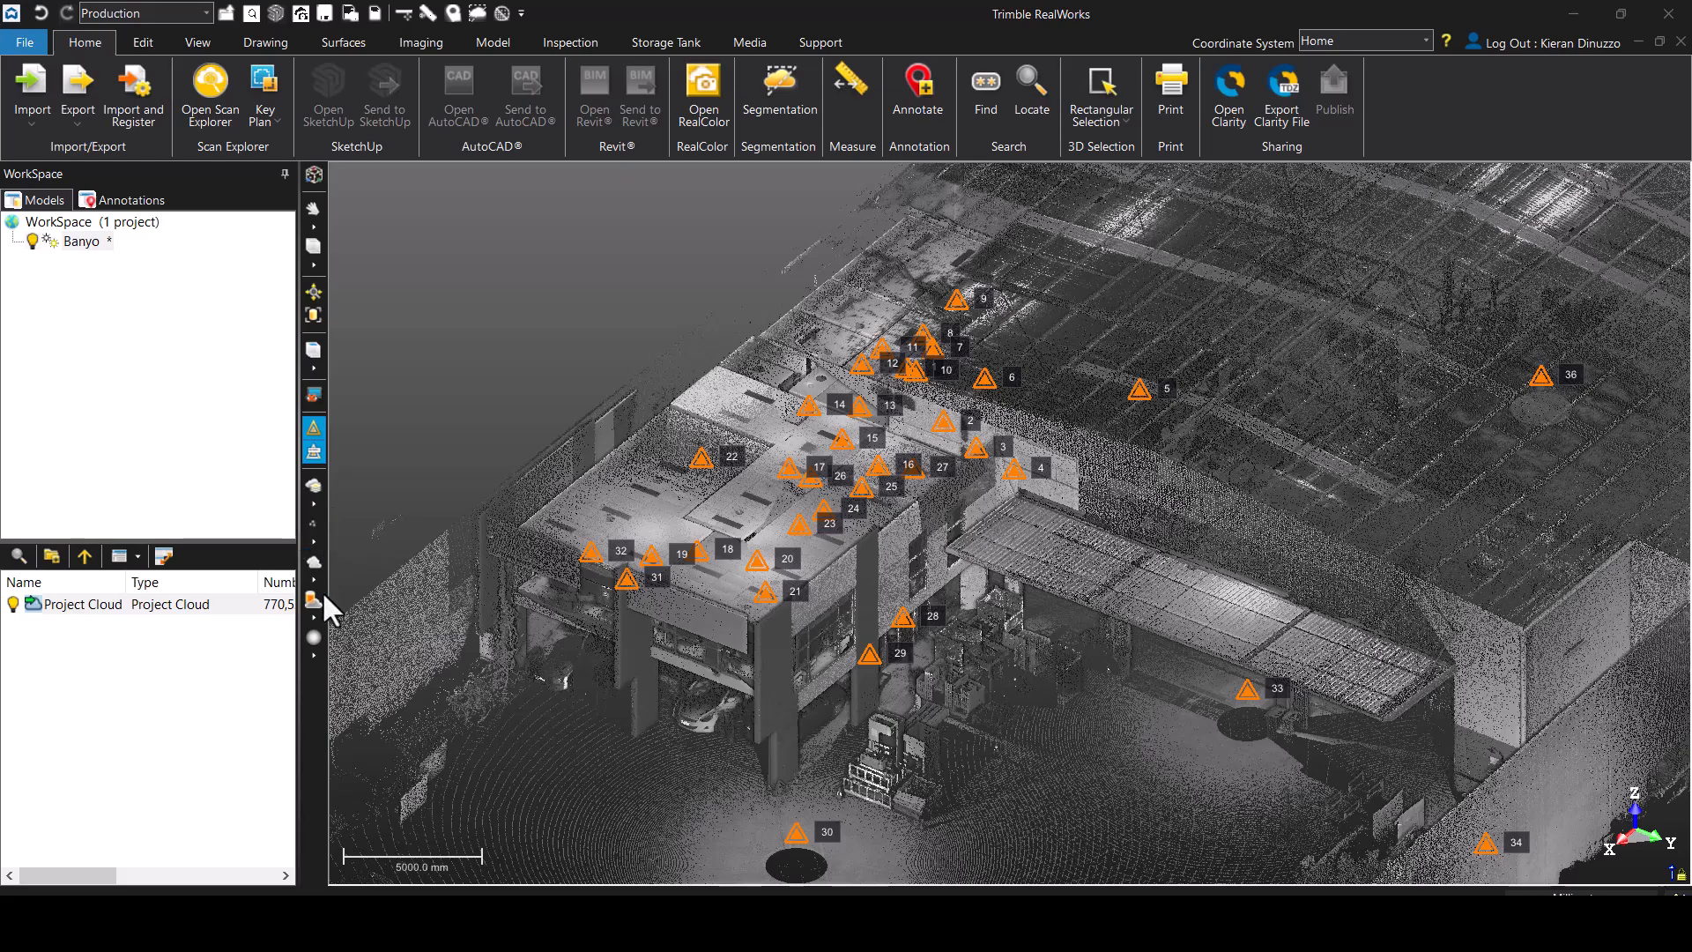
click(316, 503)
click(340, 521)
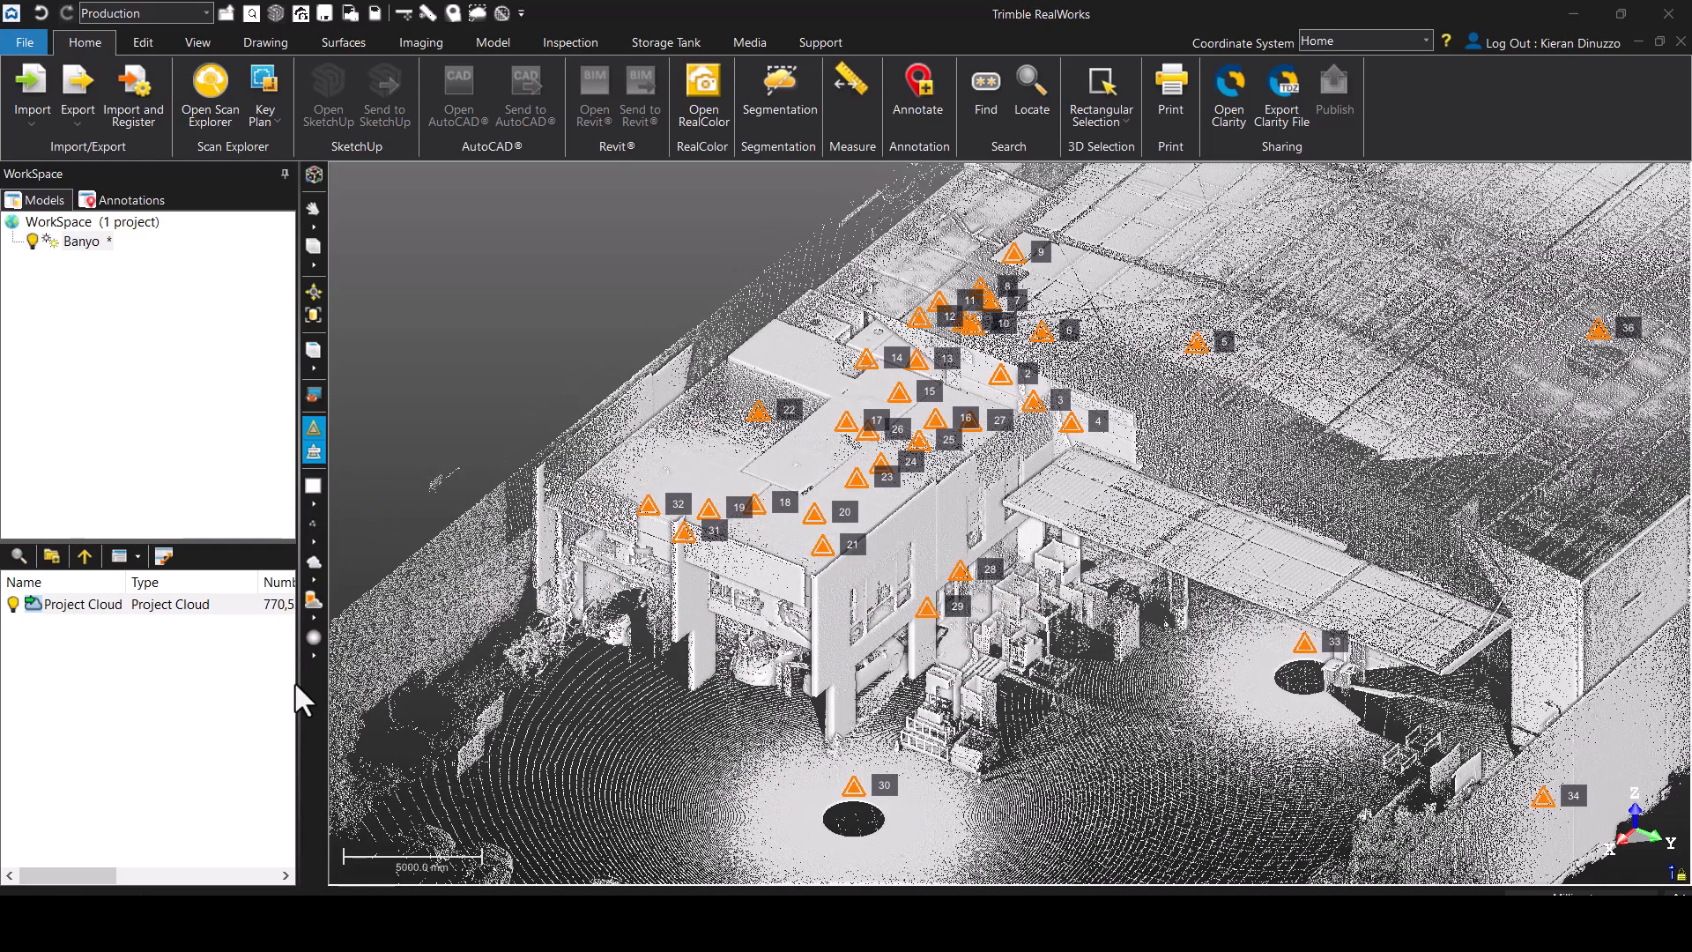
- Widen the WorkSpace pane and look over the white-rendered building and its surroundings
drag(295, 680, 323, 682)
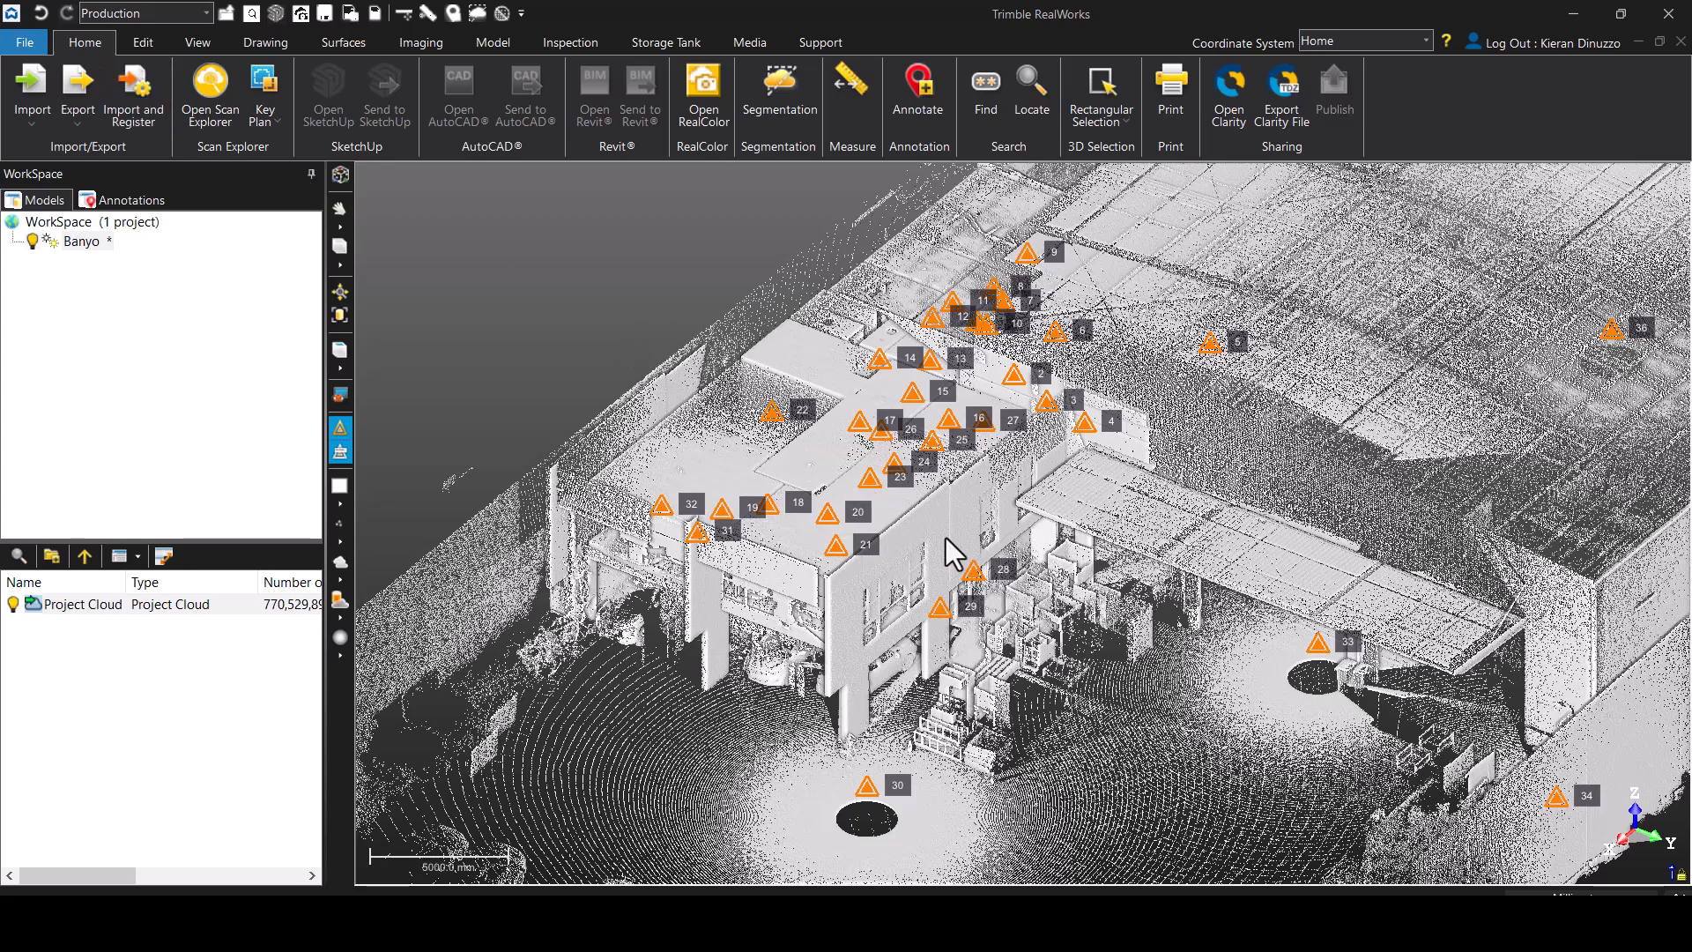
scroll(1021, 602, down, 3)
scroll(978, 451, up, 4)
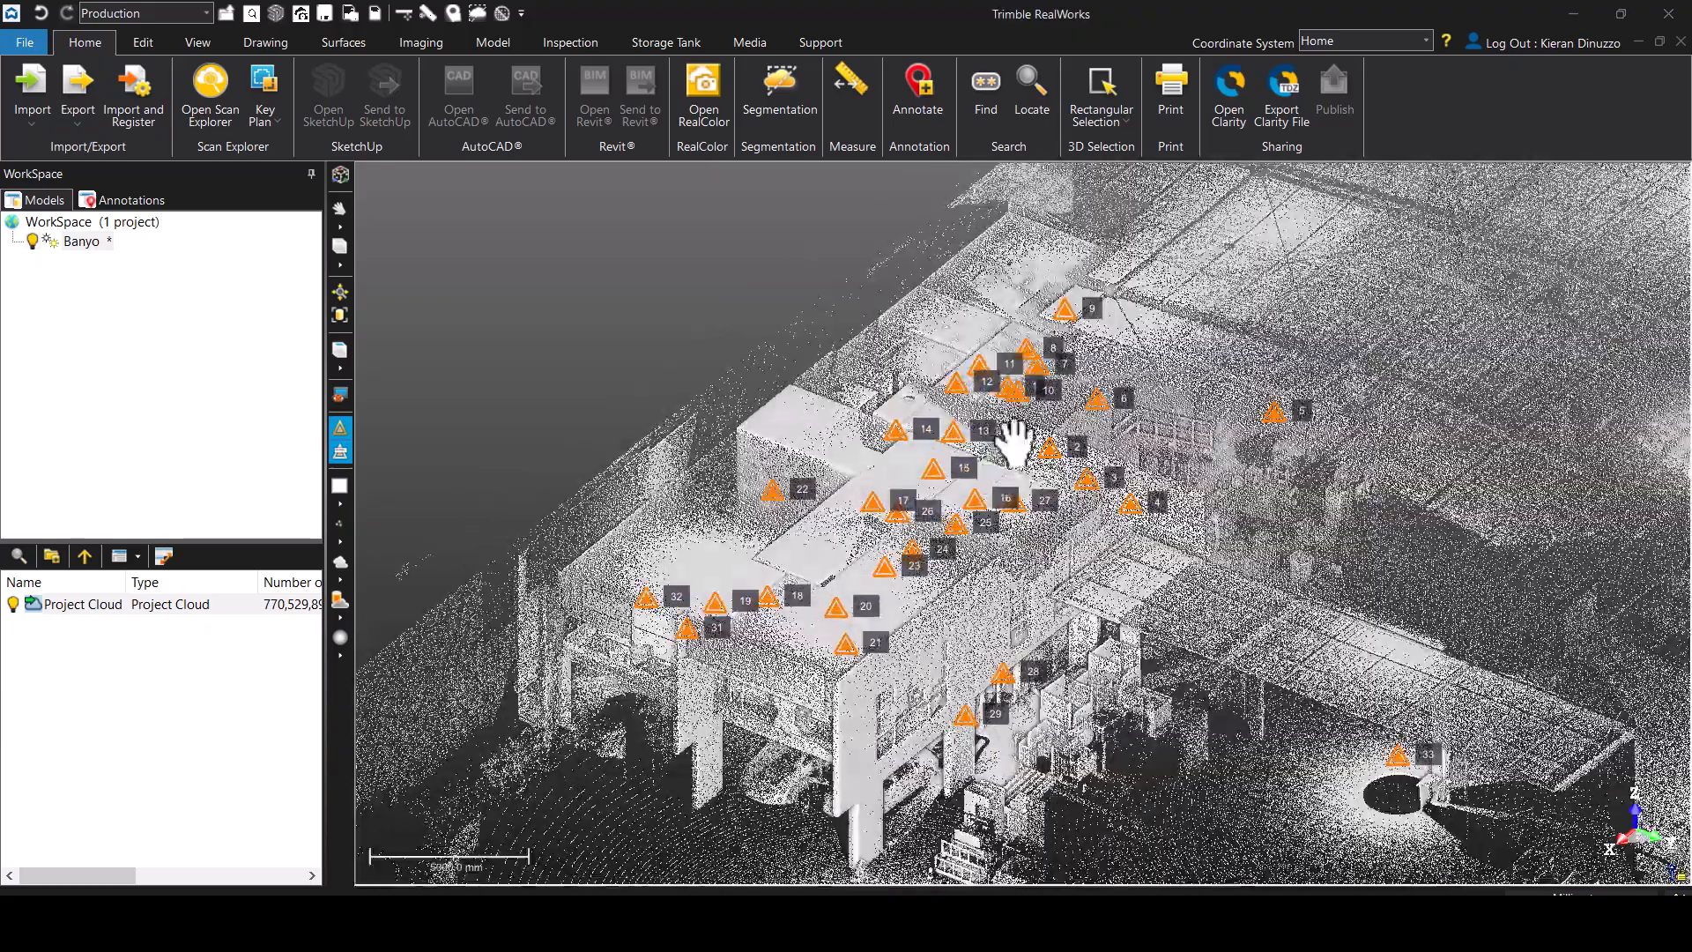
middle_drag(1010, 450, 1007, 438)
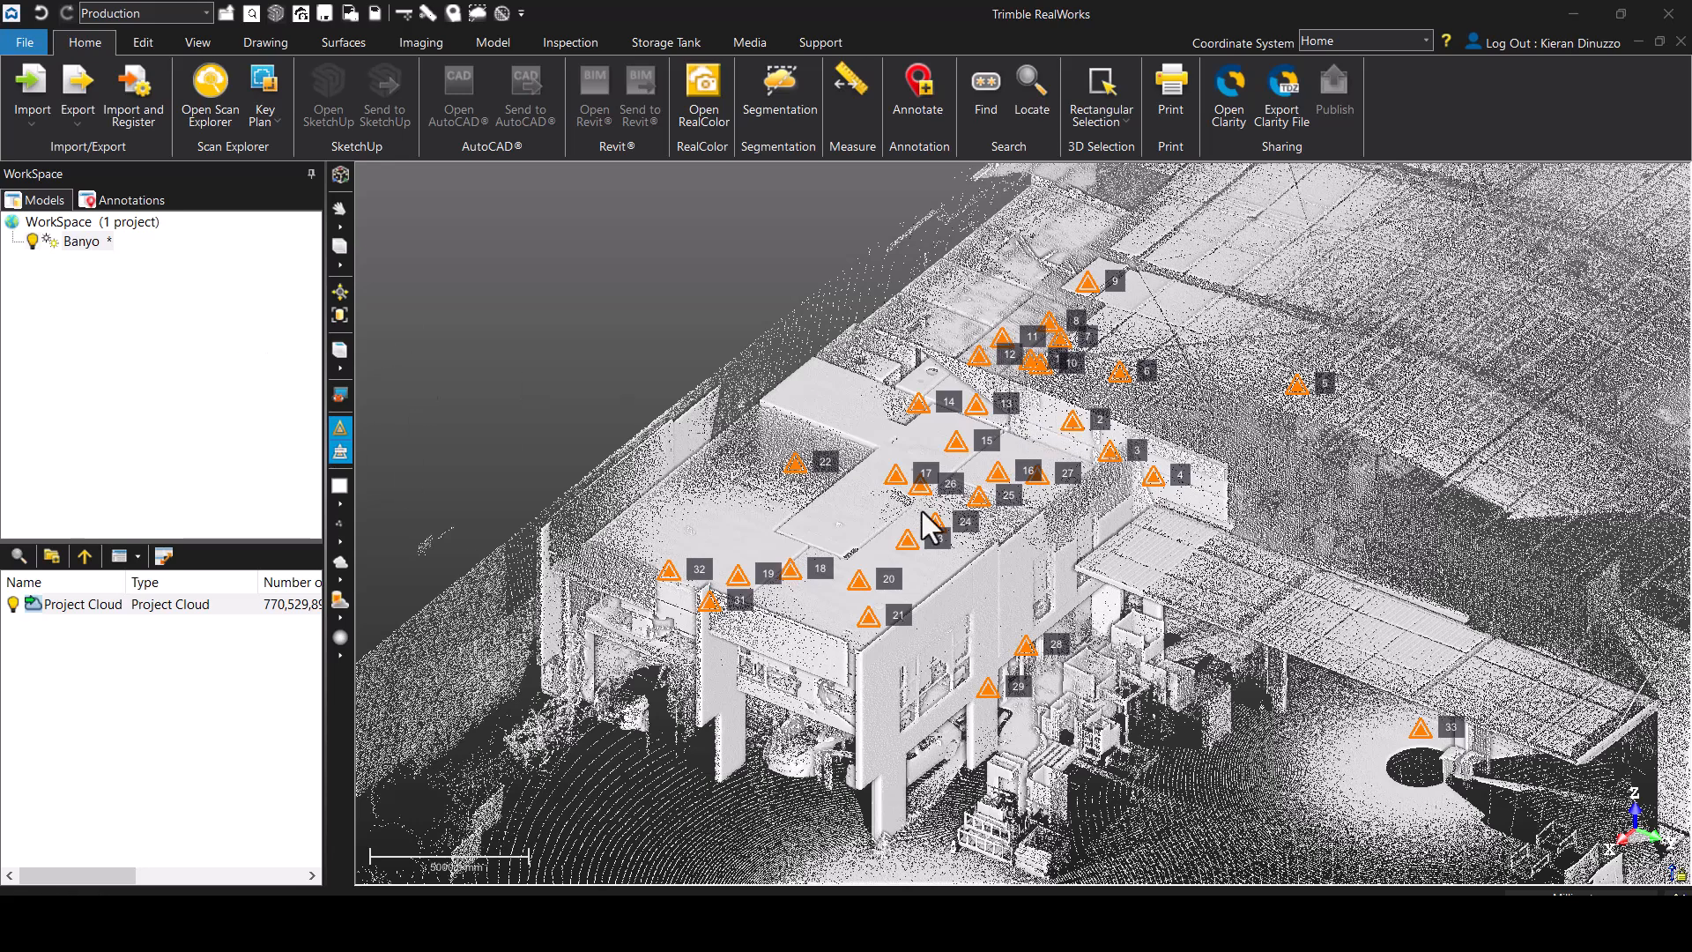
scroll(917, 520, down, 3)
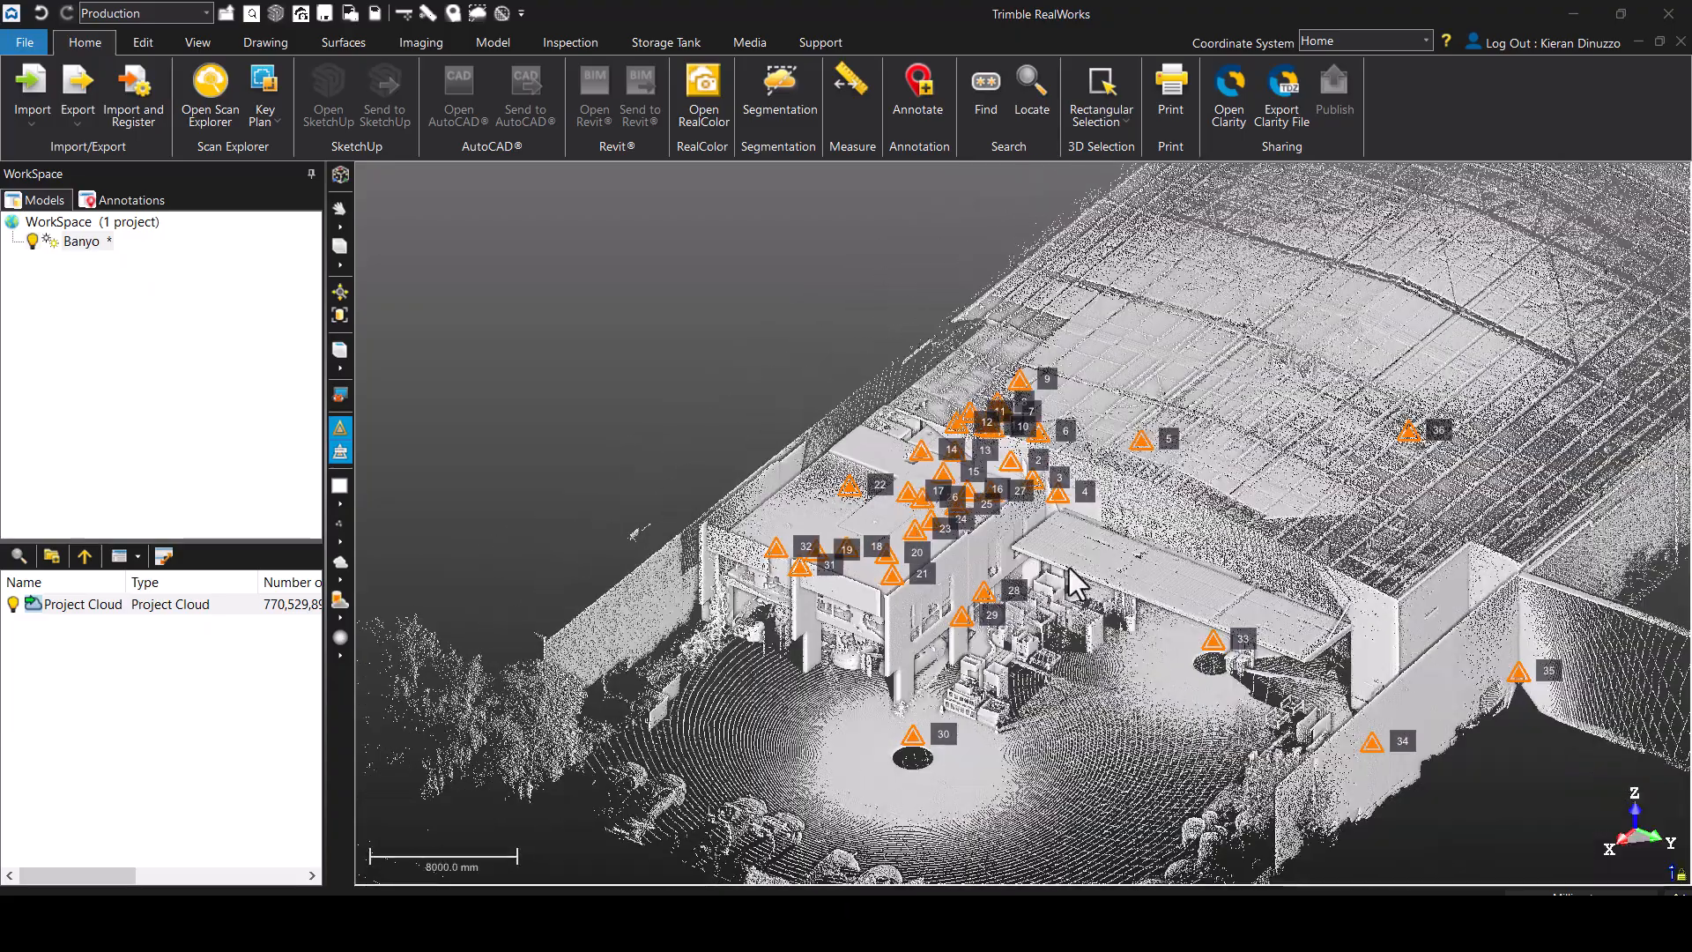
- Look over the full extent of the project cloud, the building and its surroundings from oblique and overhead views
scroll(967, 461, down, 5)
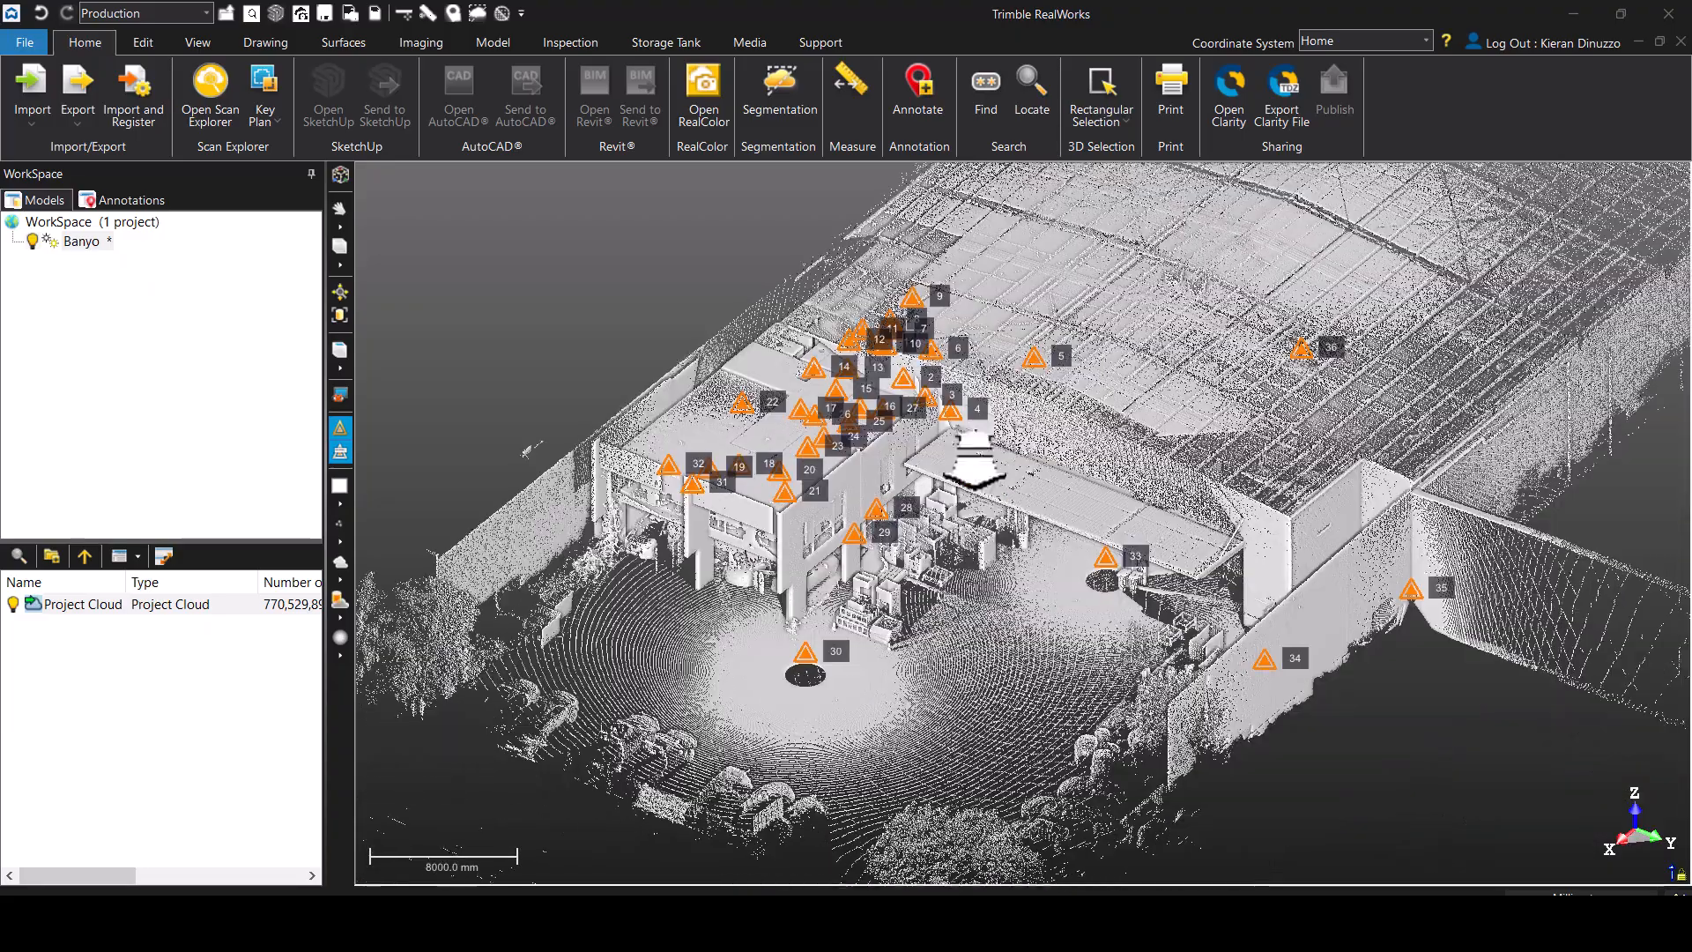
scroll(964, 507, down, 3)
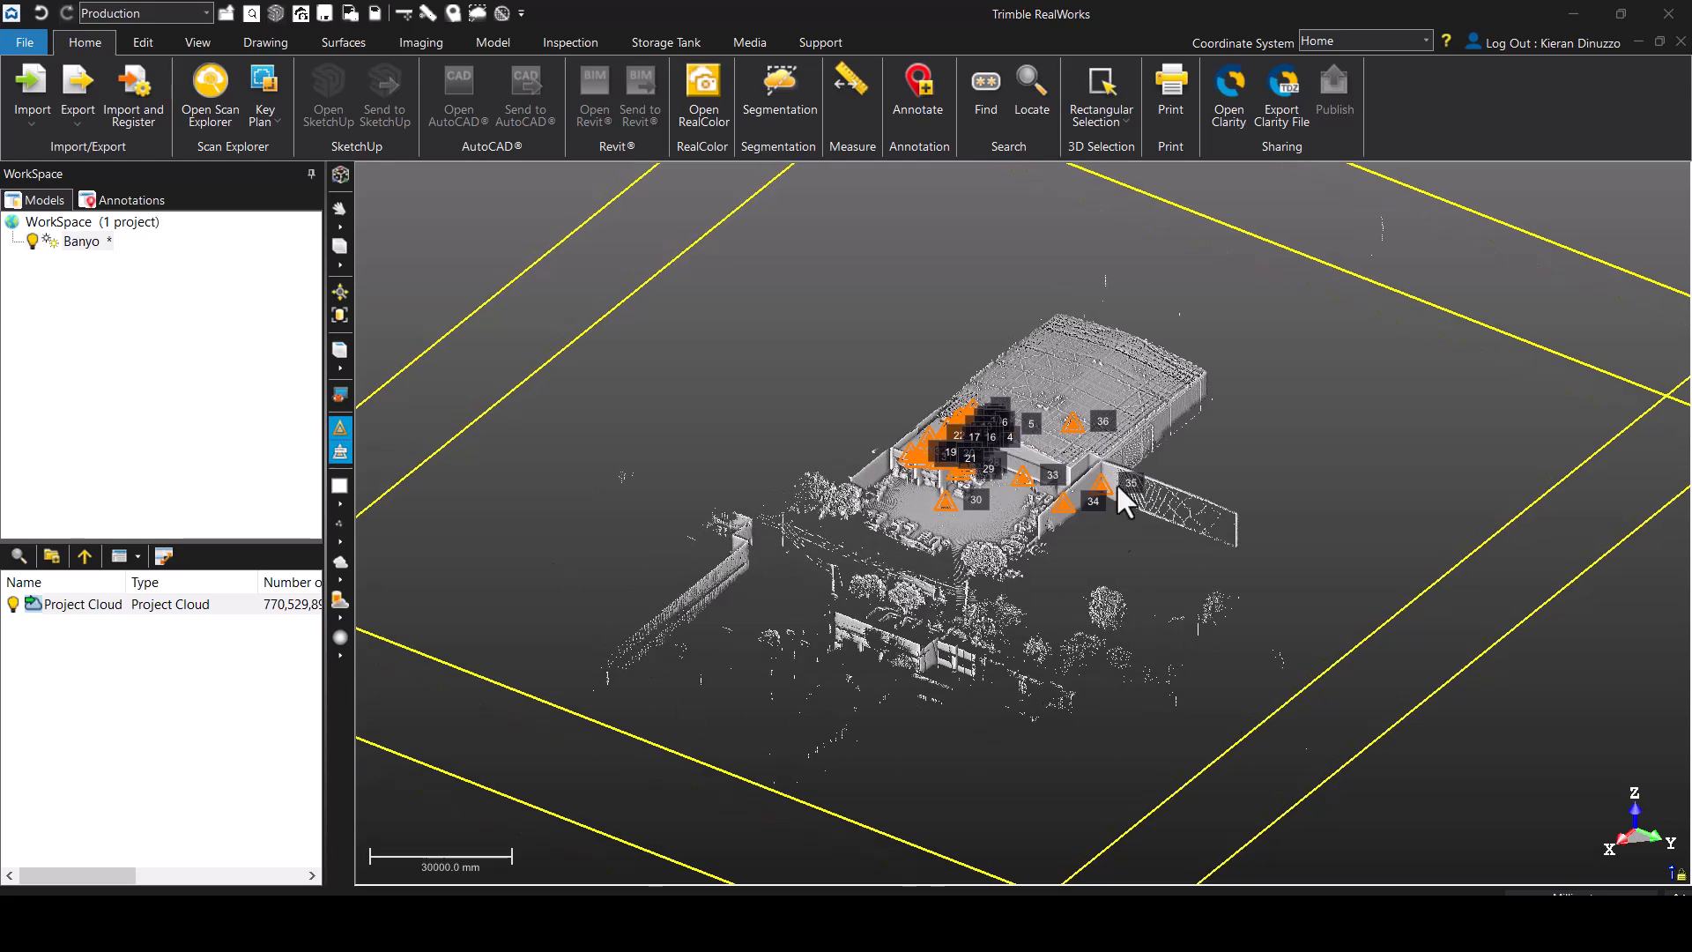
scroll(900, 571, up, 2)
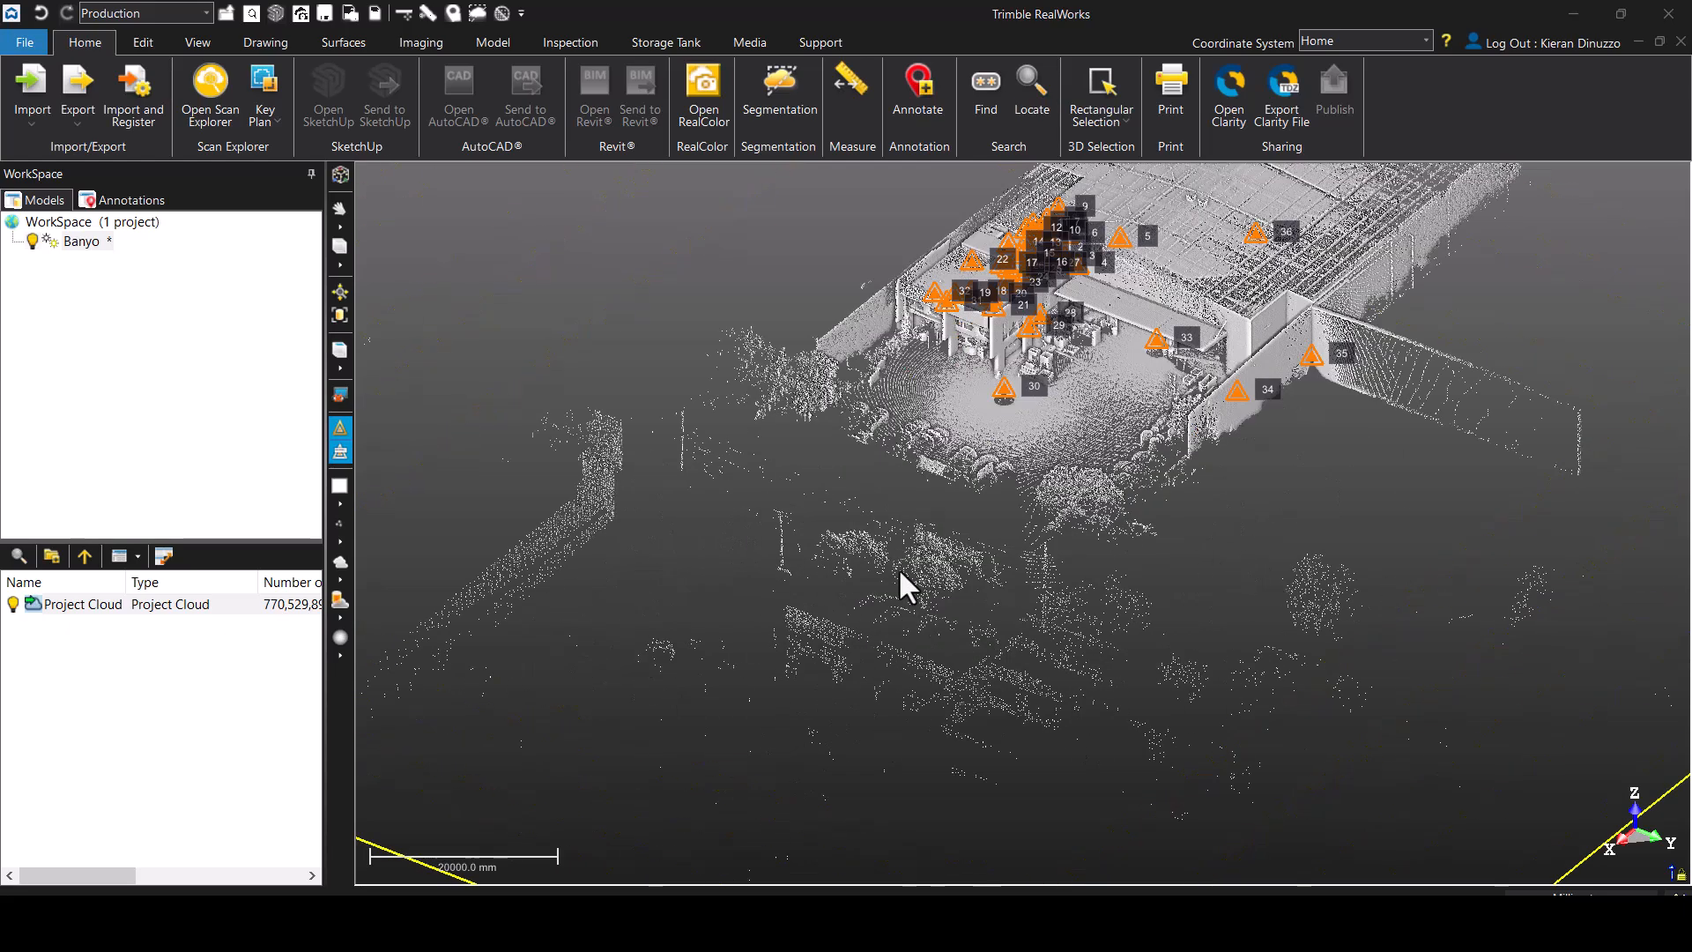
middle_drag(967, 436, 997, 608)
scroll(1106, 476, up, 2)
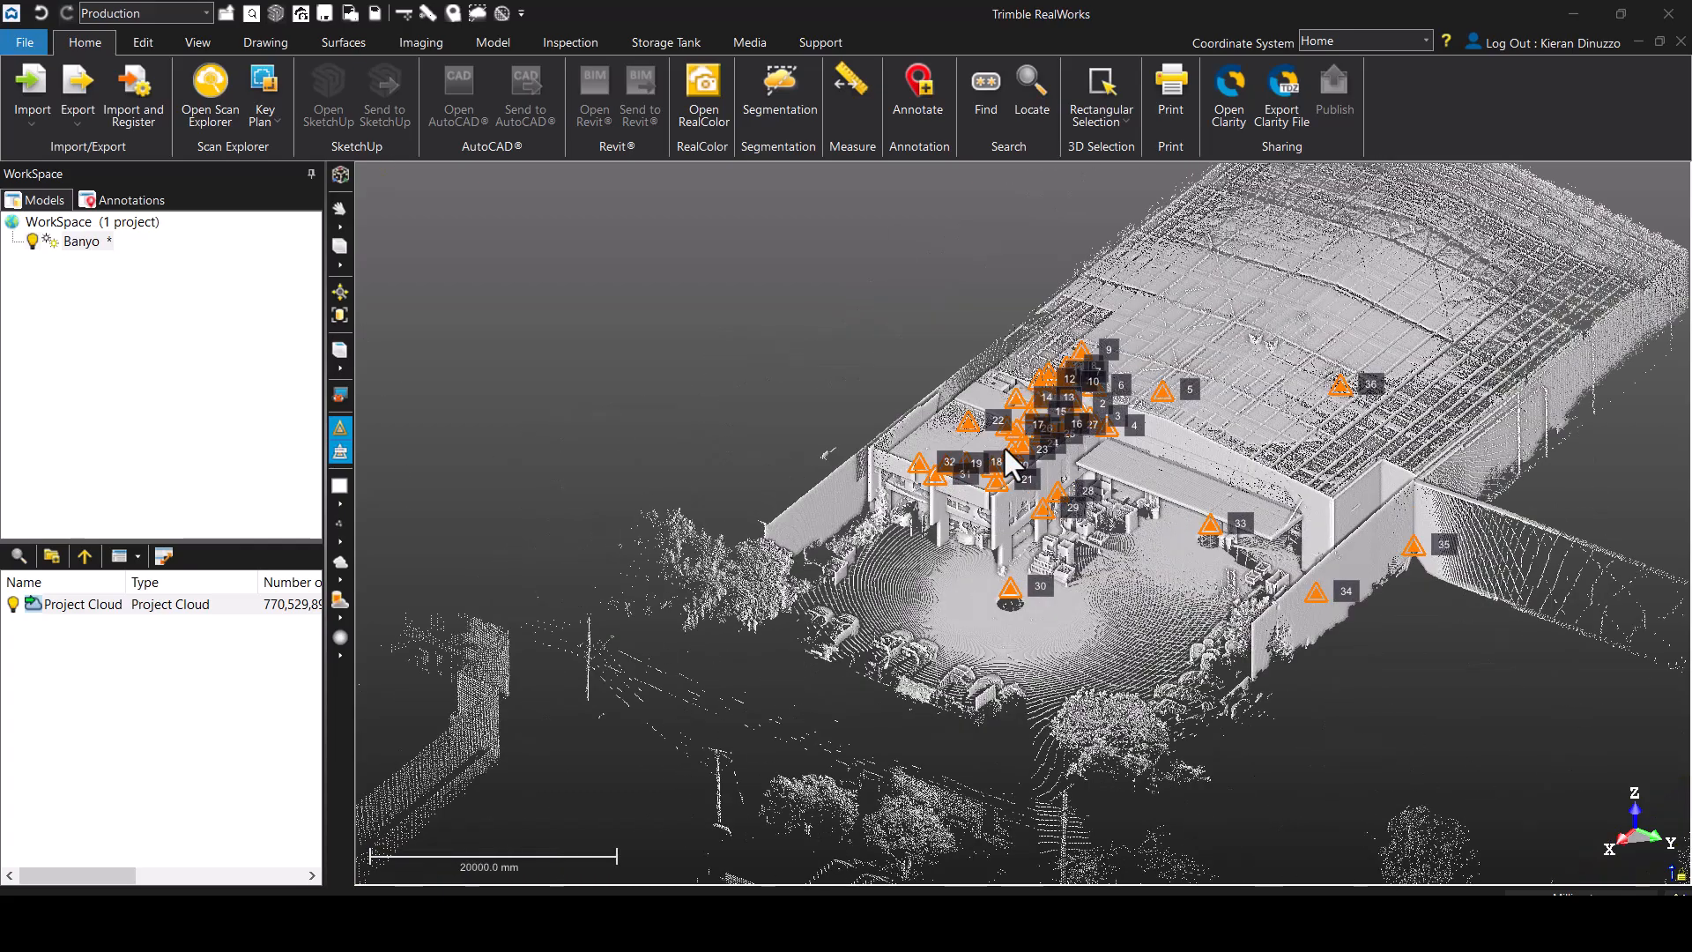
drag(1015, 610, 1057, 710)
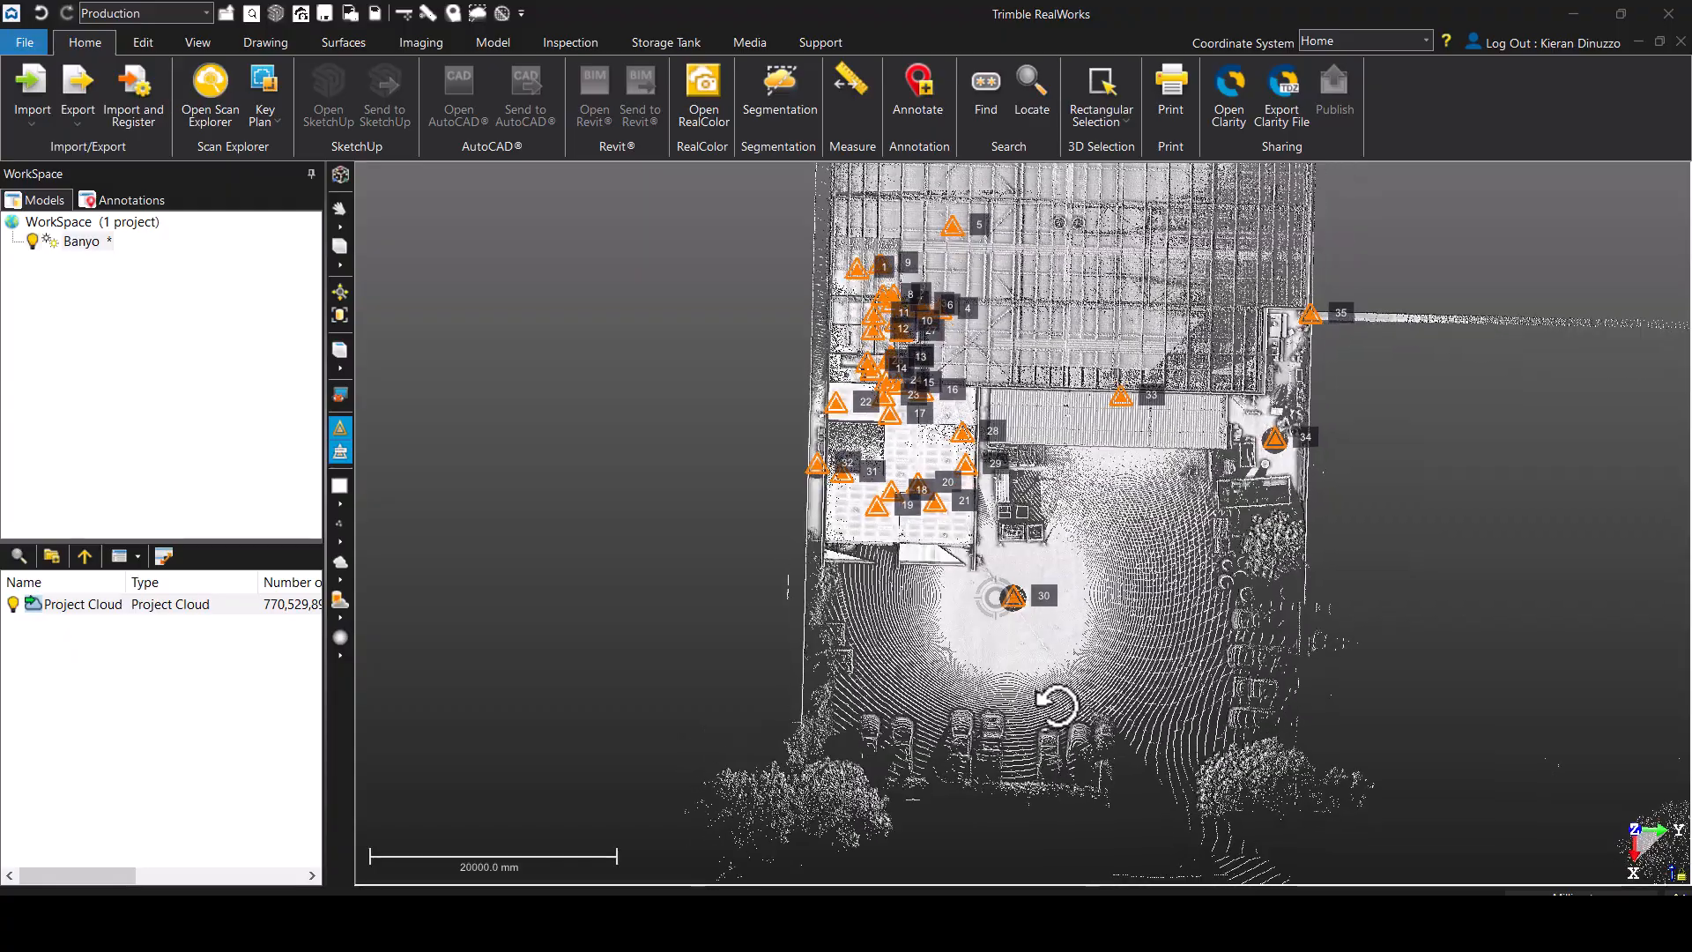
scroll(1018, 371, up, 2)
middle_drag(845, 568, 834, 677)
mouse_move(998, 564)
mouse_down()
mouse_move(948, 517)
mouse_move(1004, 544)
mouse_up()
scroll(1005, 545, up, 3)
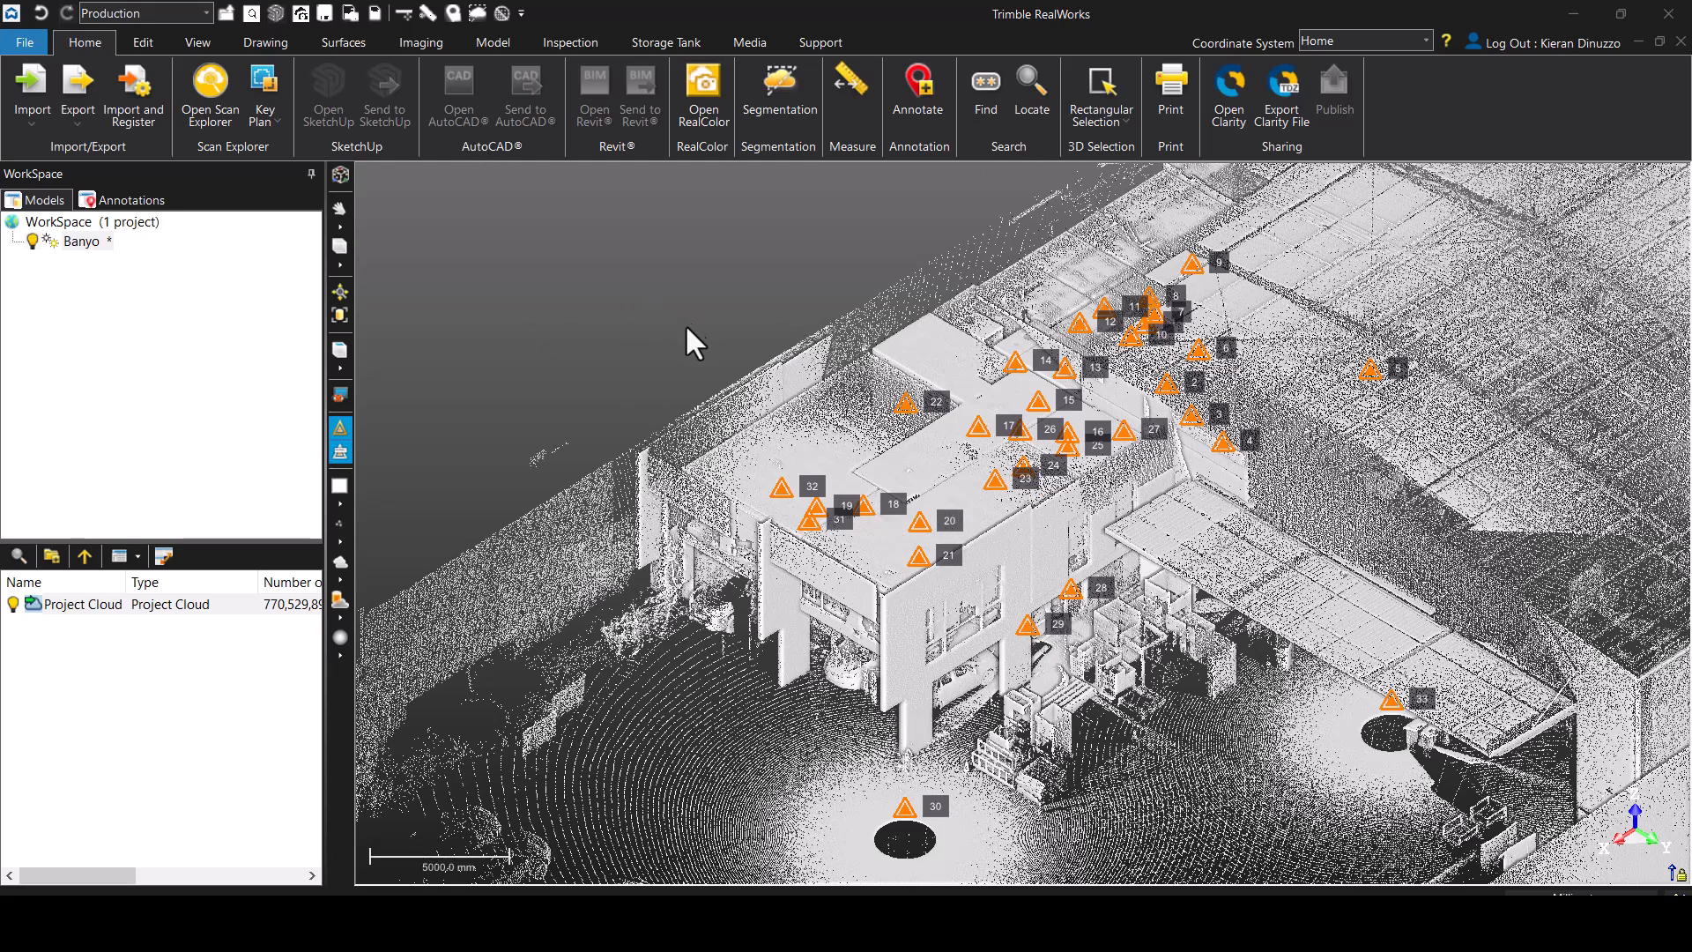
click(339, 368)
click(374, 472)
scroll(578, 425, down, 7)
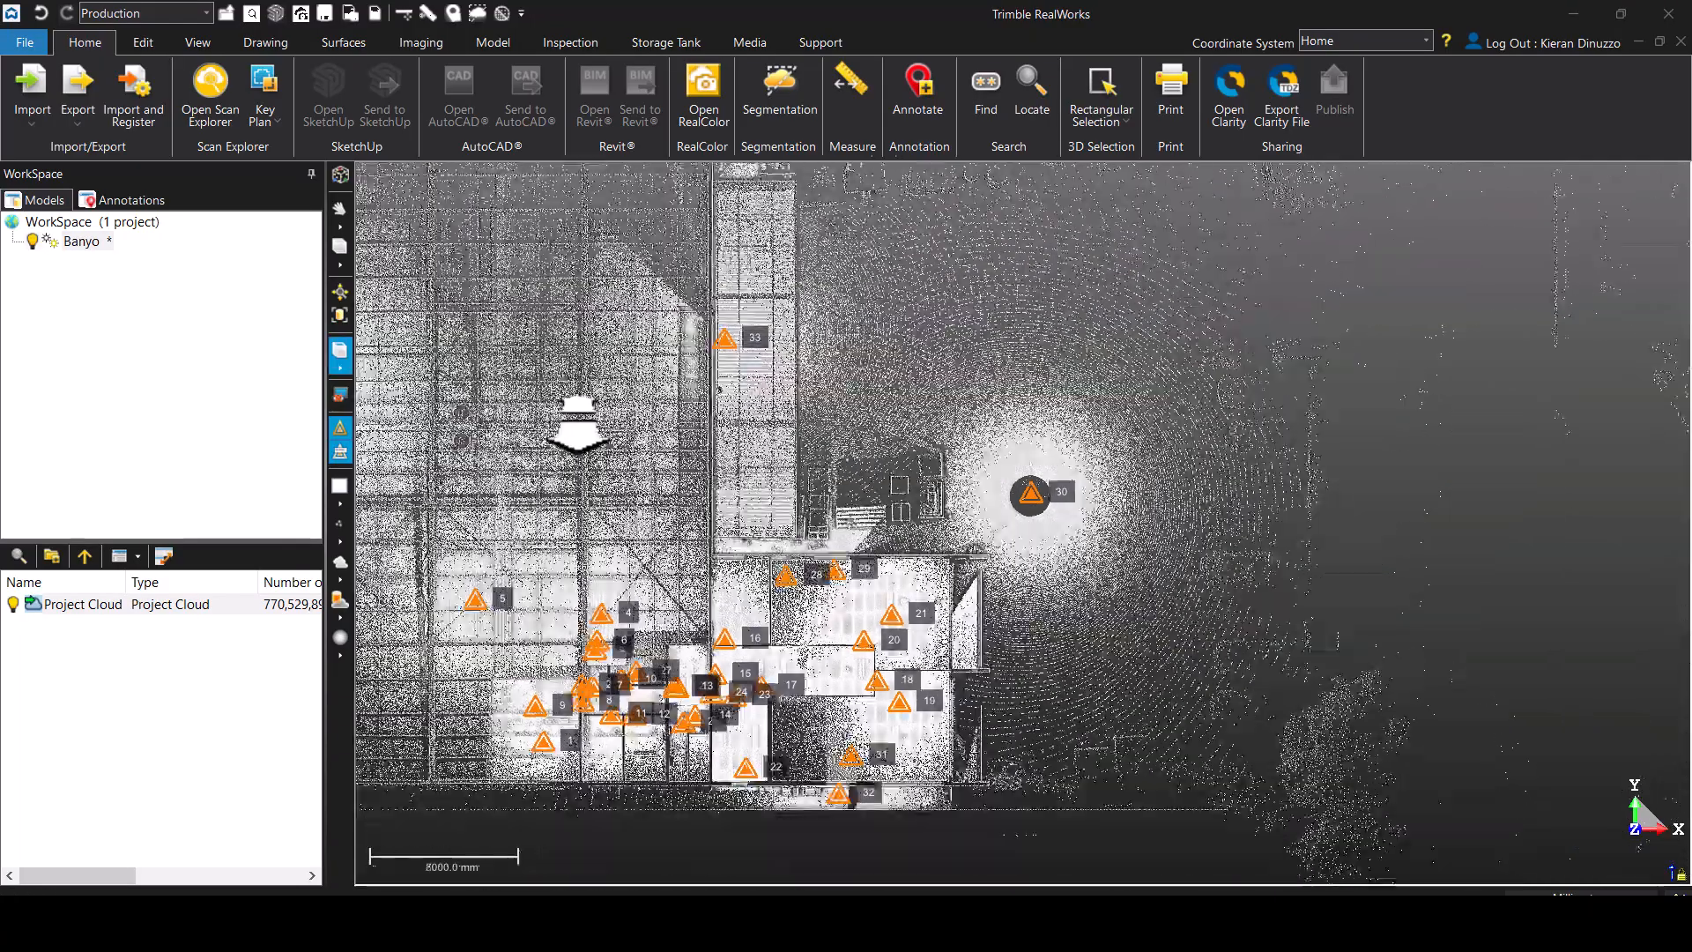
middle_drag(580, 426, 767, 423)
scroll(806, 454, up, 4)
drag(811, 463, 564, 379)
middle_drag(681, 407, 779, 404)
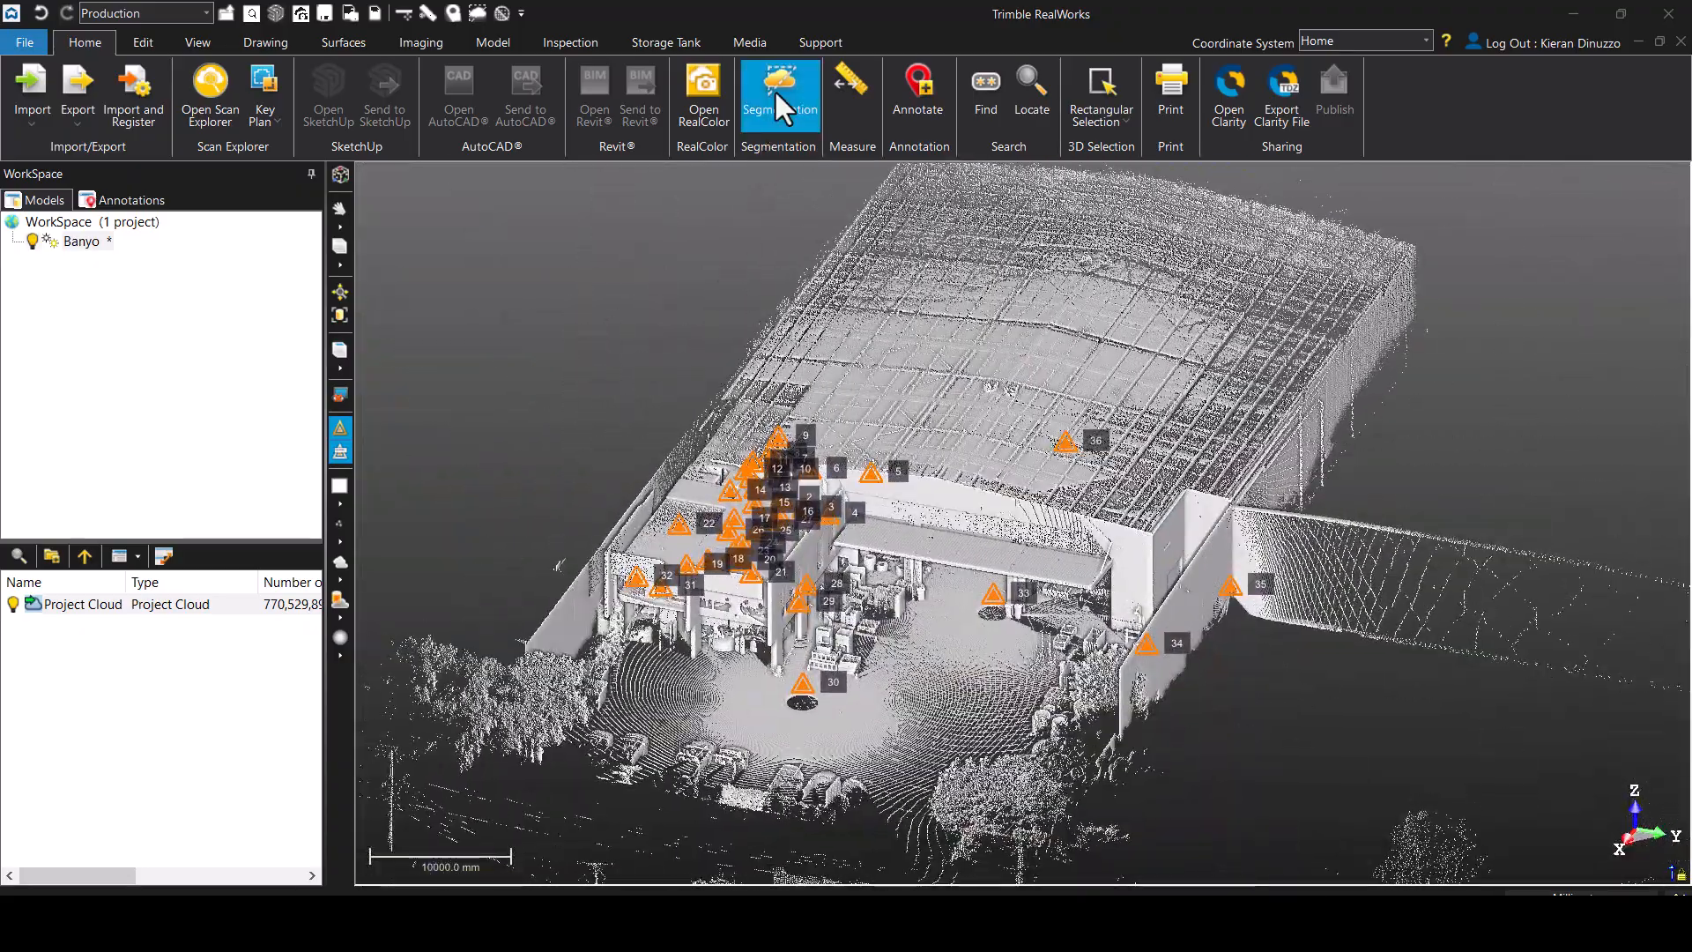
click(144, 43)
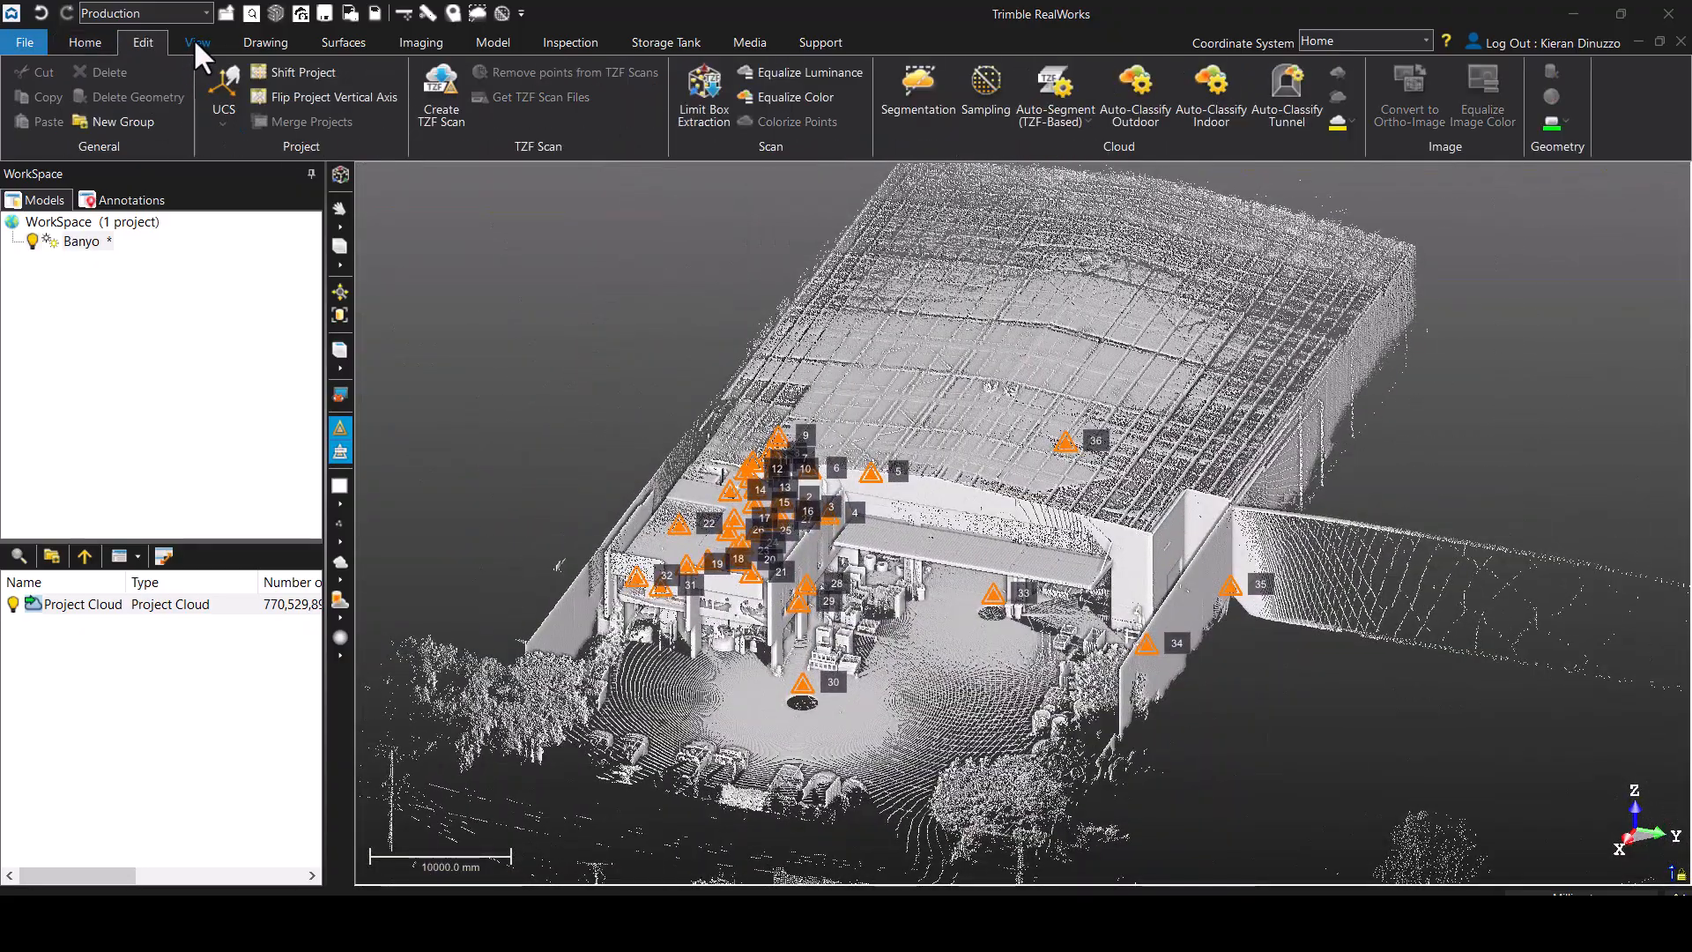
click(196, 44)
click(85, 43)
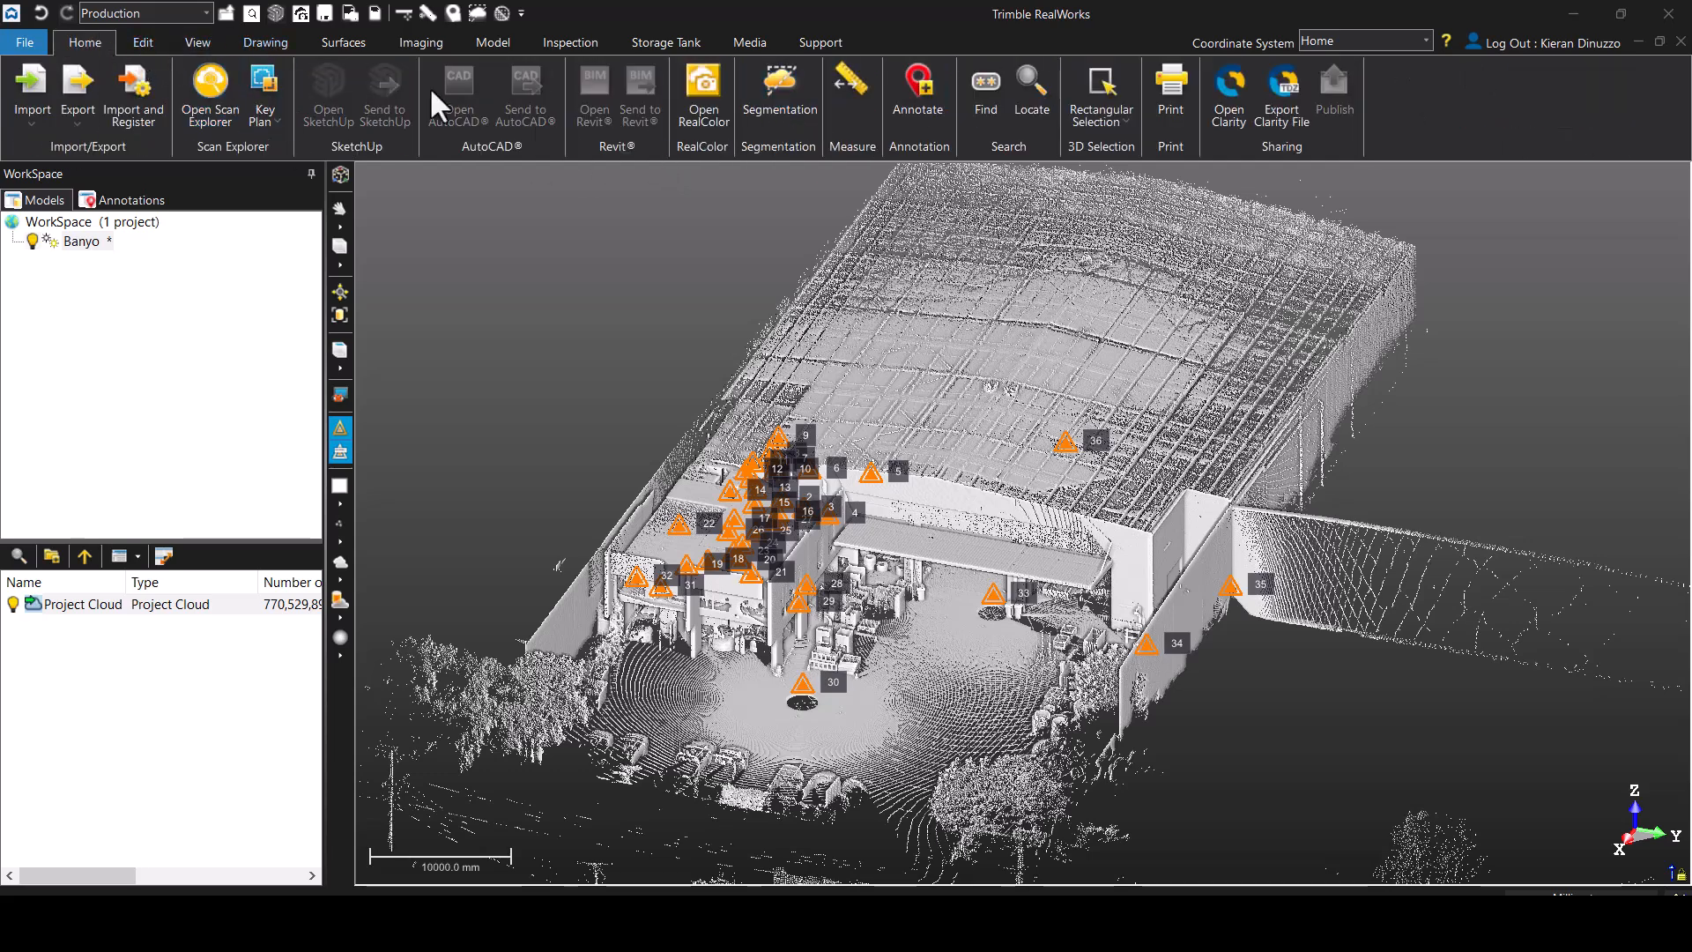
click(141, 39)
click(101, 37)
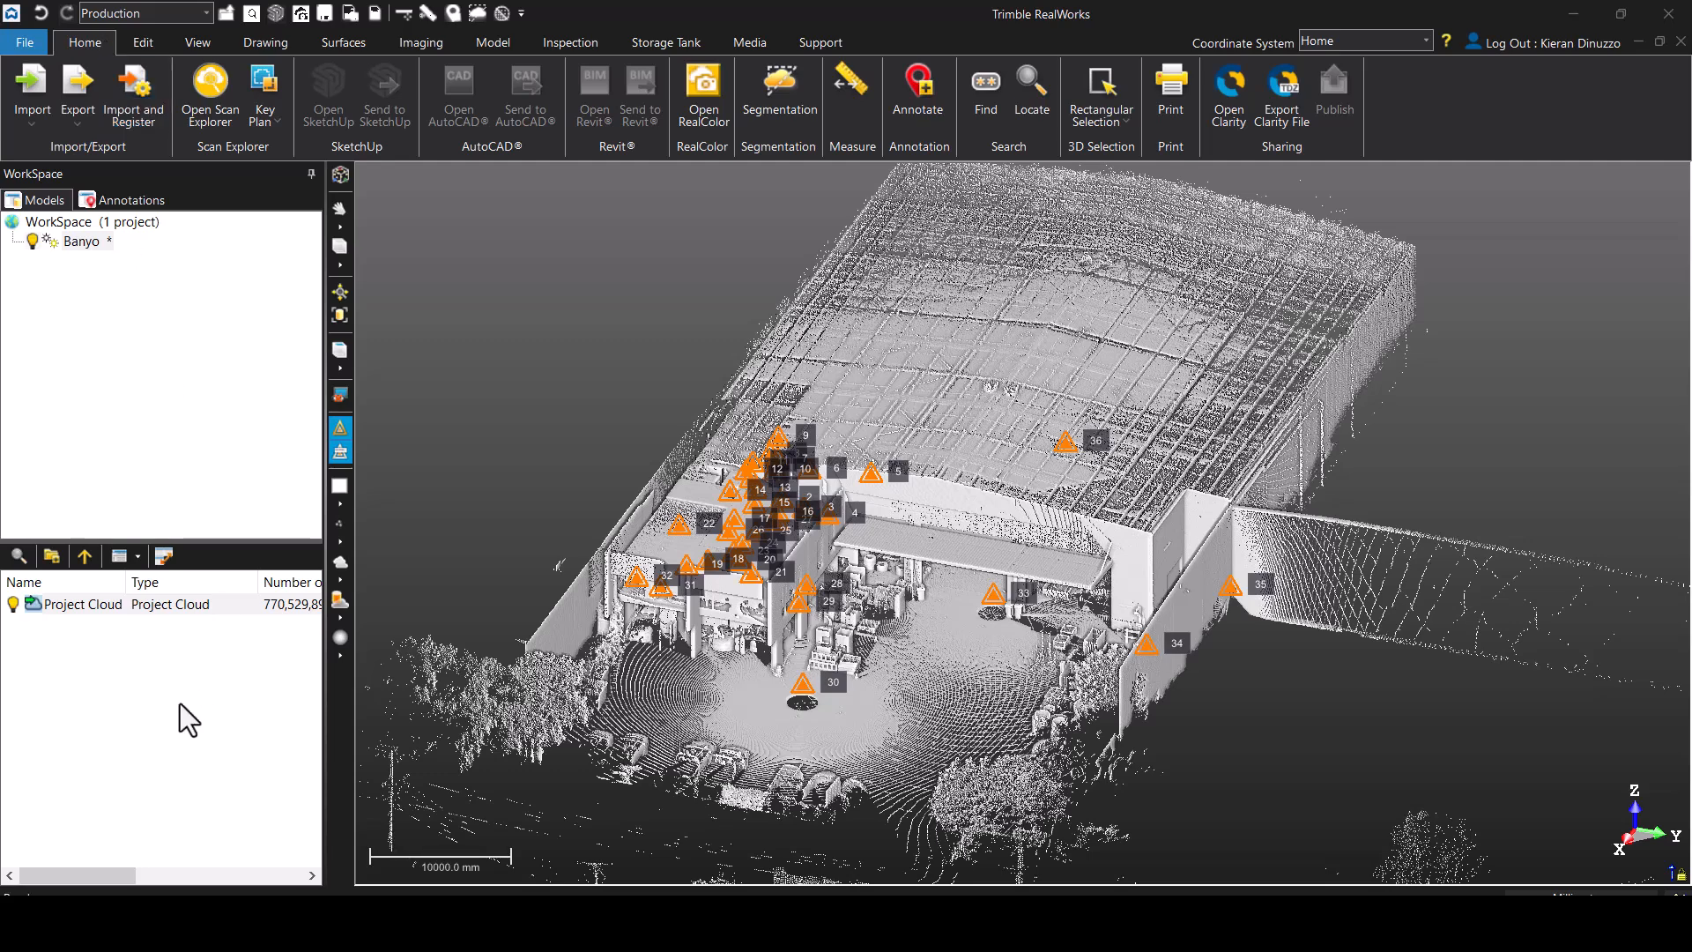
- Start Segmentation on the Project Cloud, fence the office block as seen from above, and keep the points inside
click(180, 703)
click(162, 609)
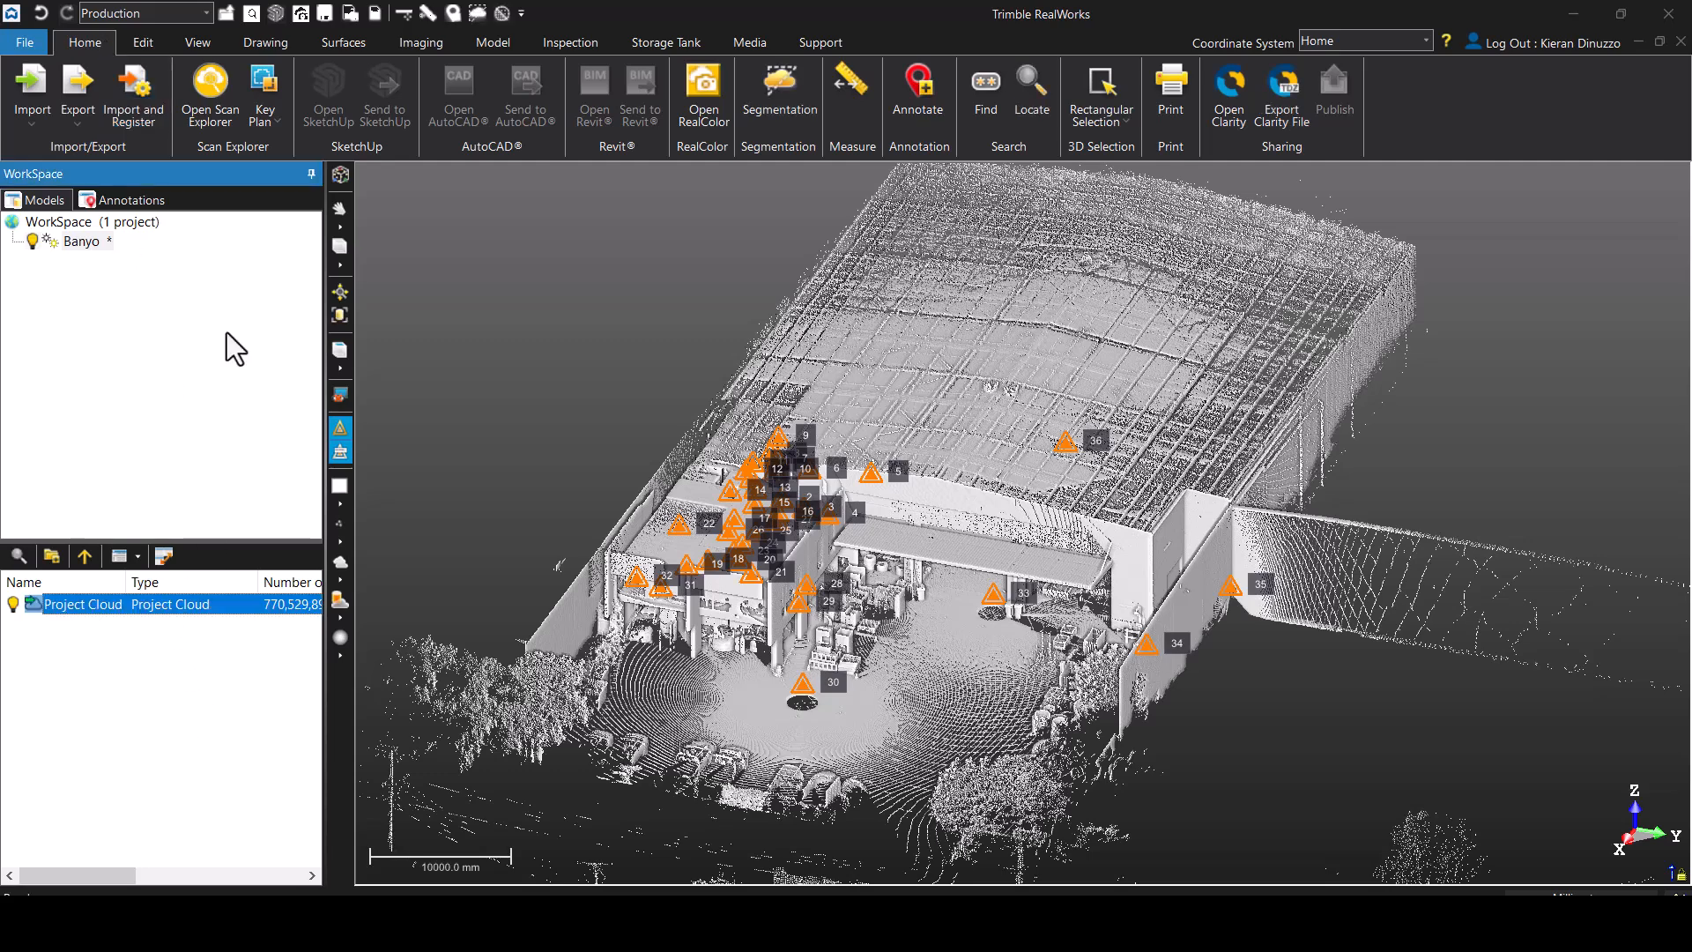
click(777, 88)
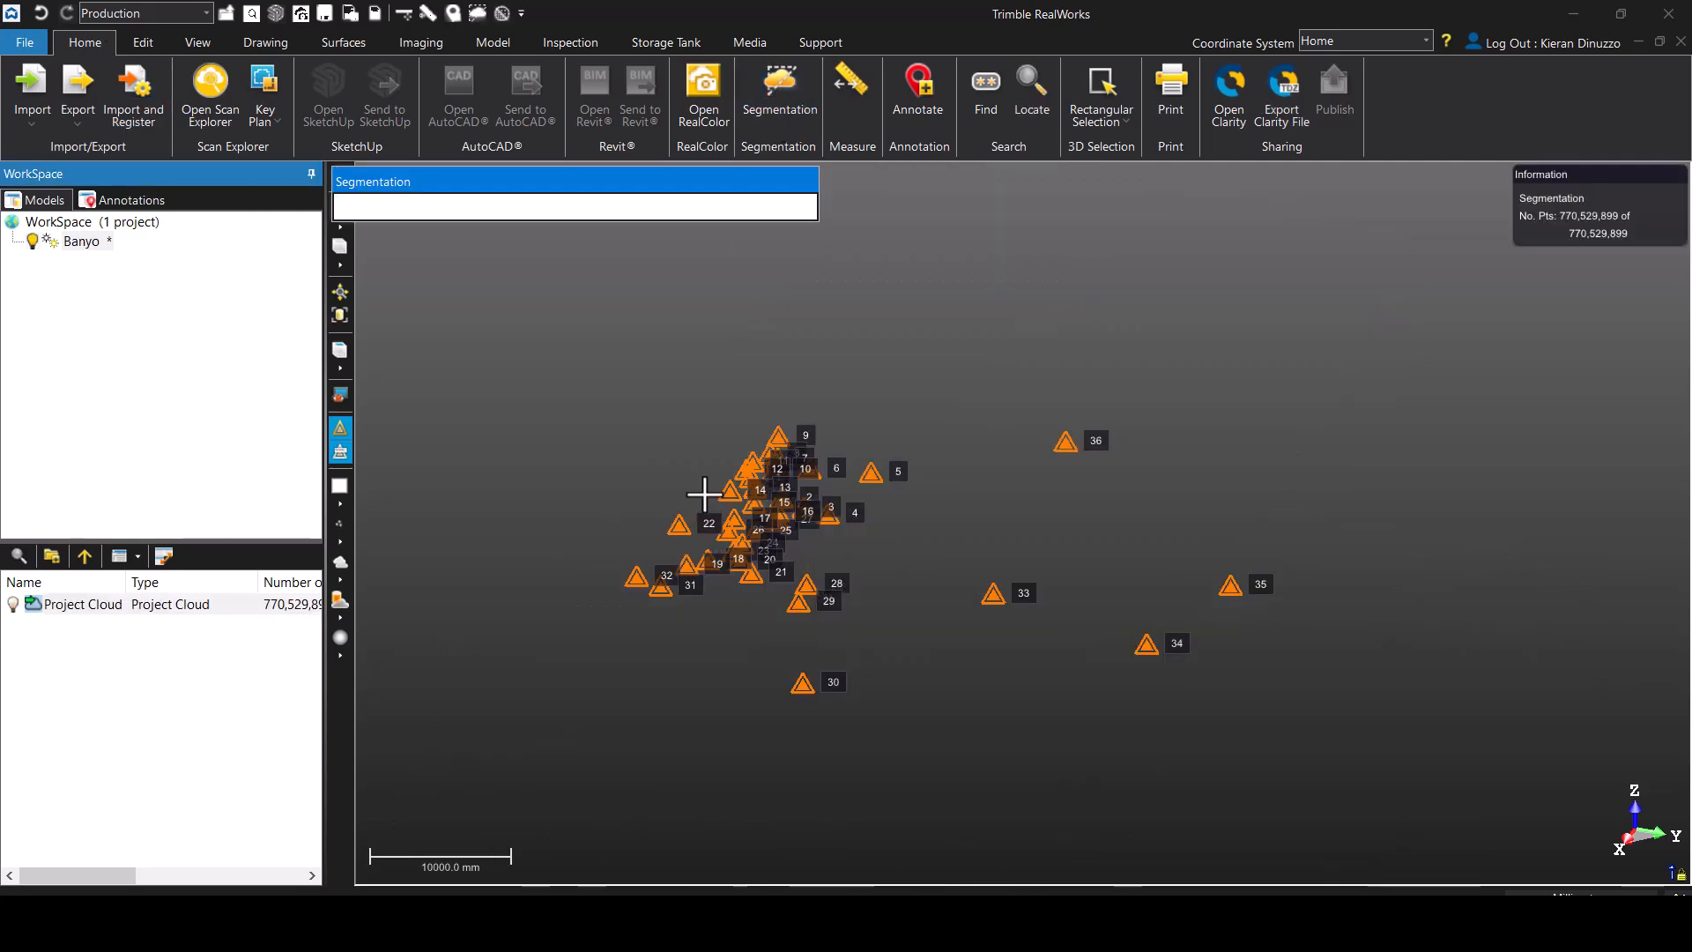
scroll(721, 504, up, 5)
drag(893, 569, 941, 652)
scroll(934, 644, down, 5)
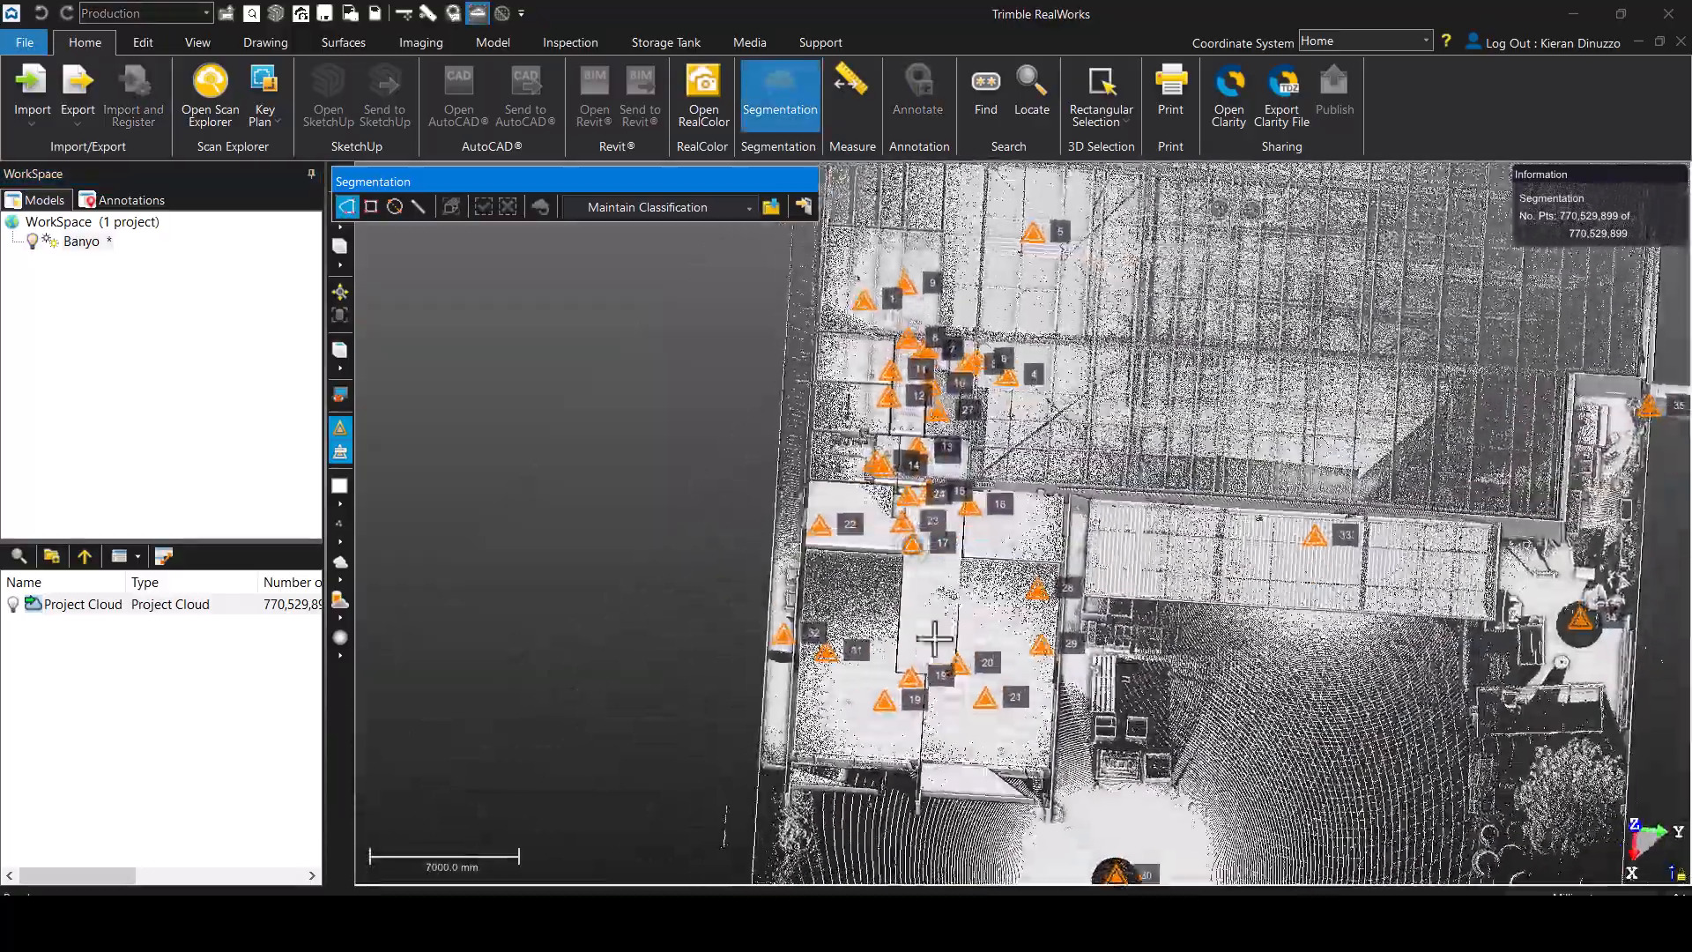
click(809, 704)
click(1055, 707)
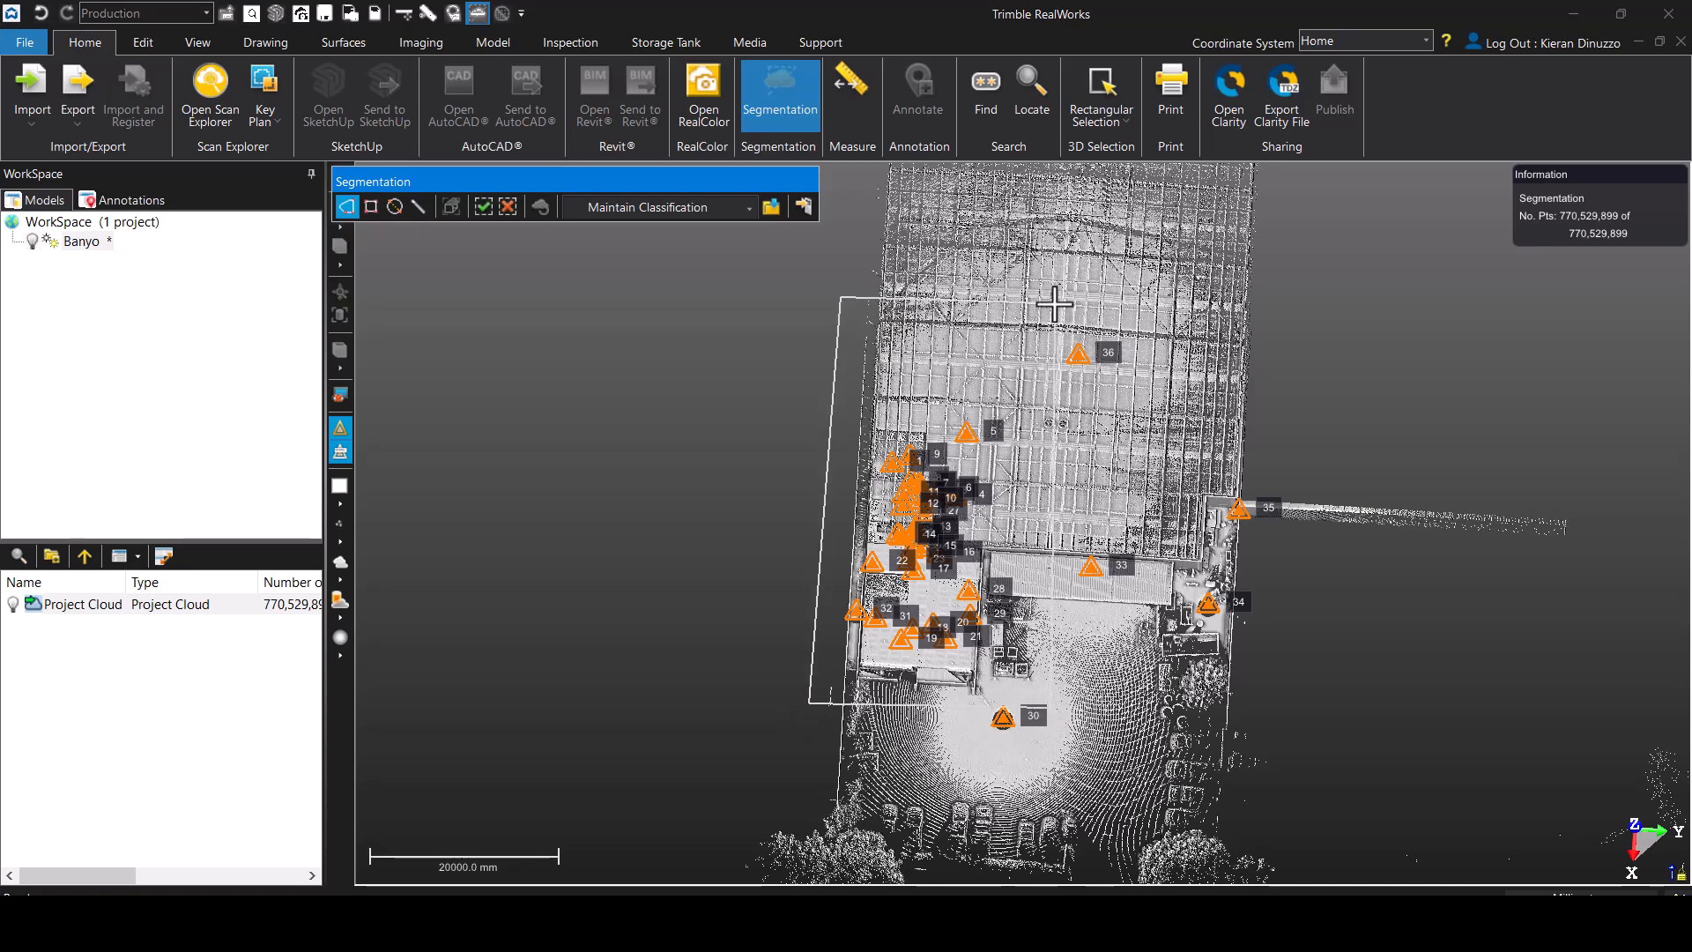
drag(548, 177, 588, 180)
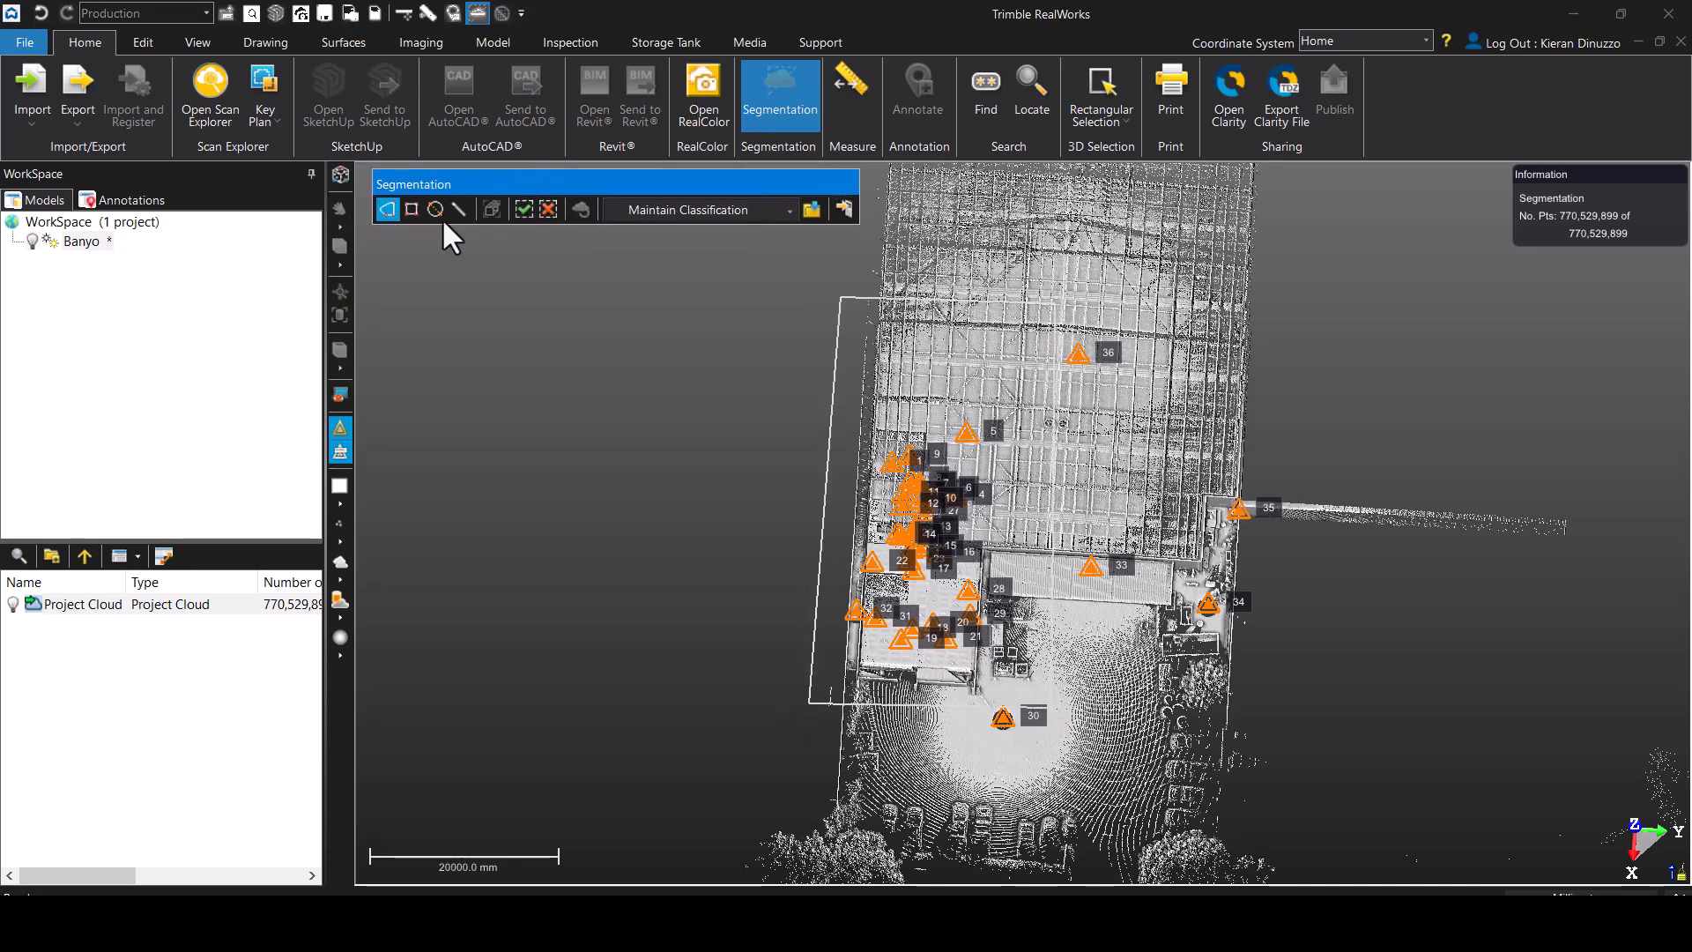
click(523, 209)
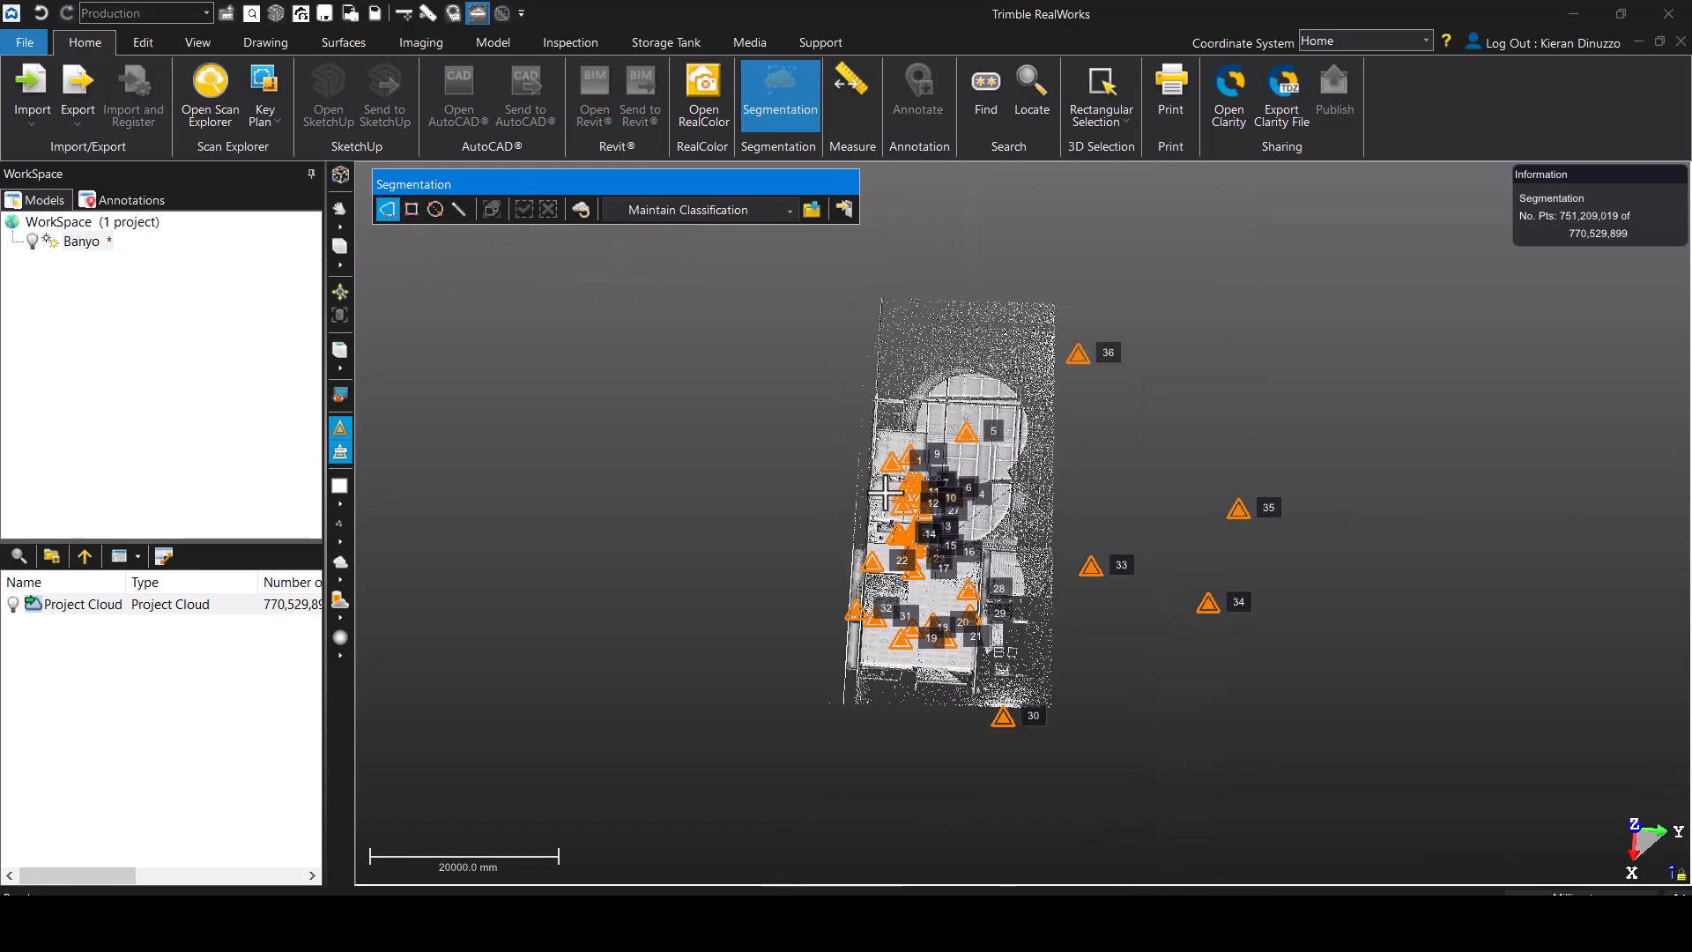
- Fence the two-storey office block in side elevation from ground to roof and keep the points inside
drag(976, 542, 913, 485)
scroll(1100, 521, up, 4)
drag(1101, 520, 1046, 442)
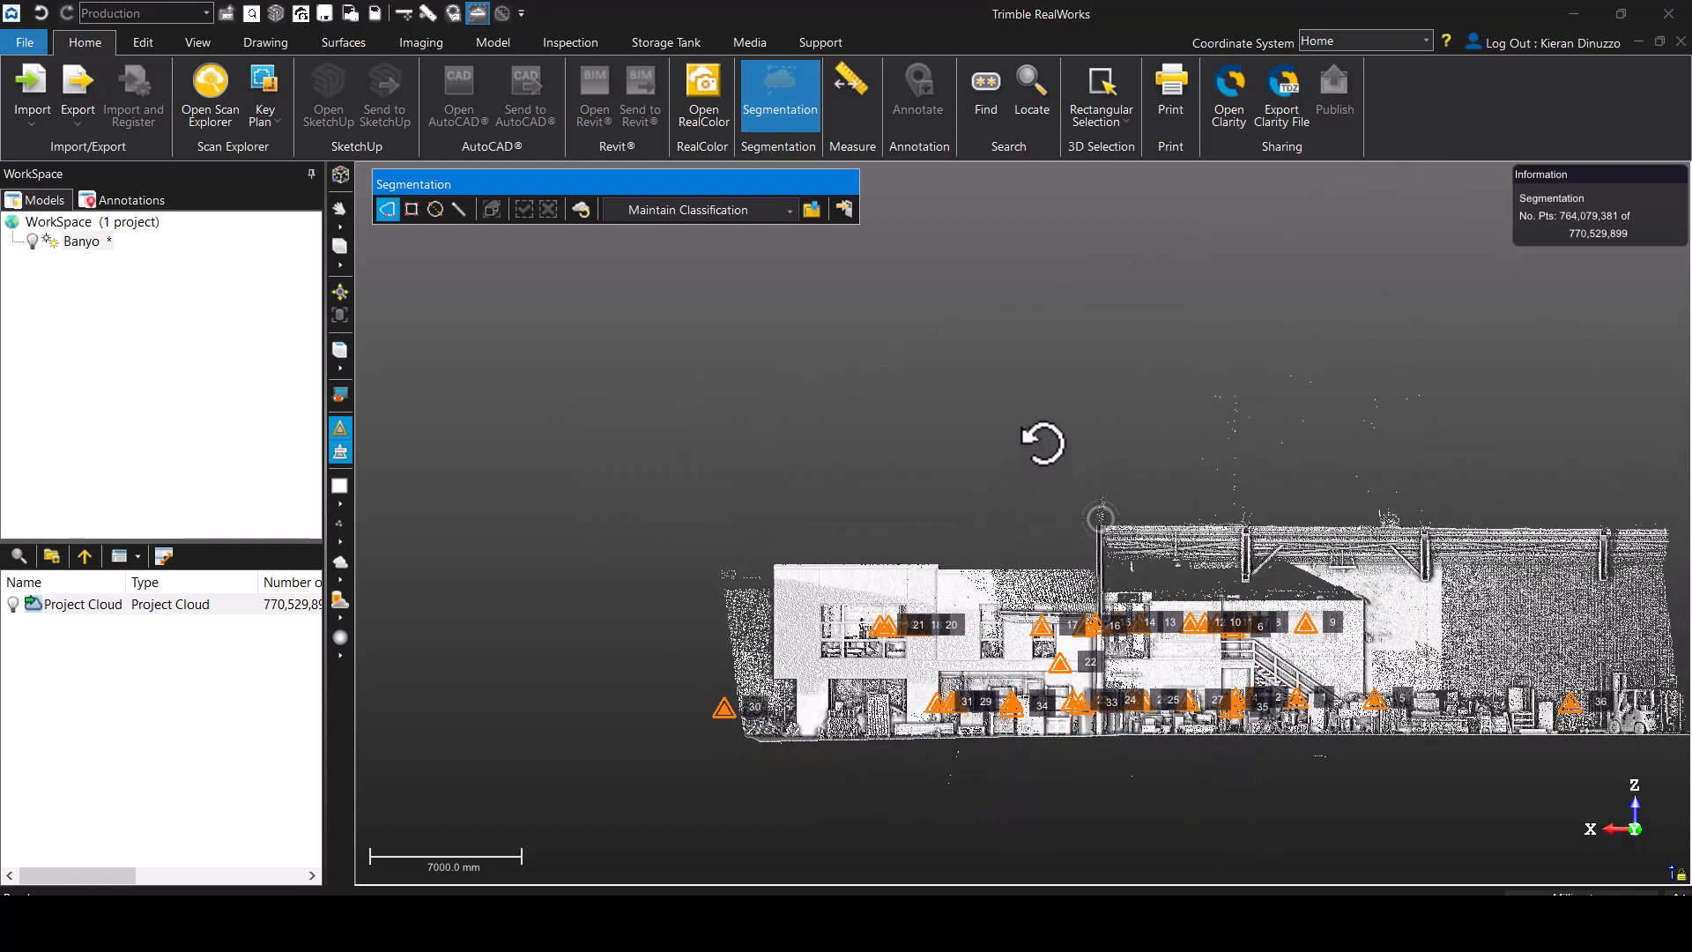
click(766, 557)
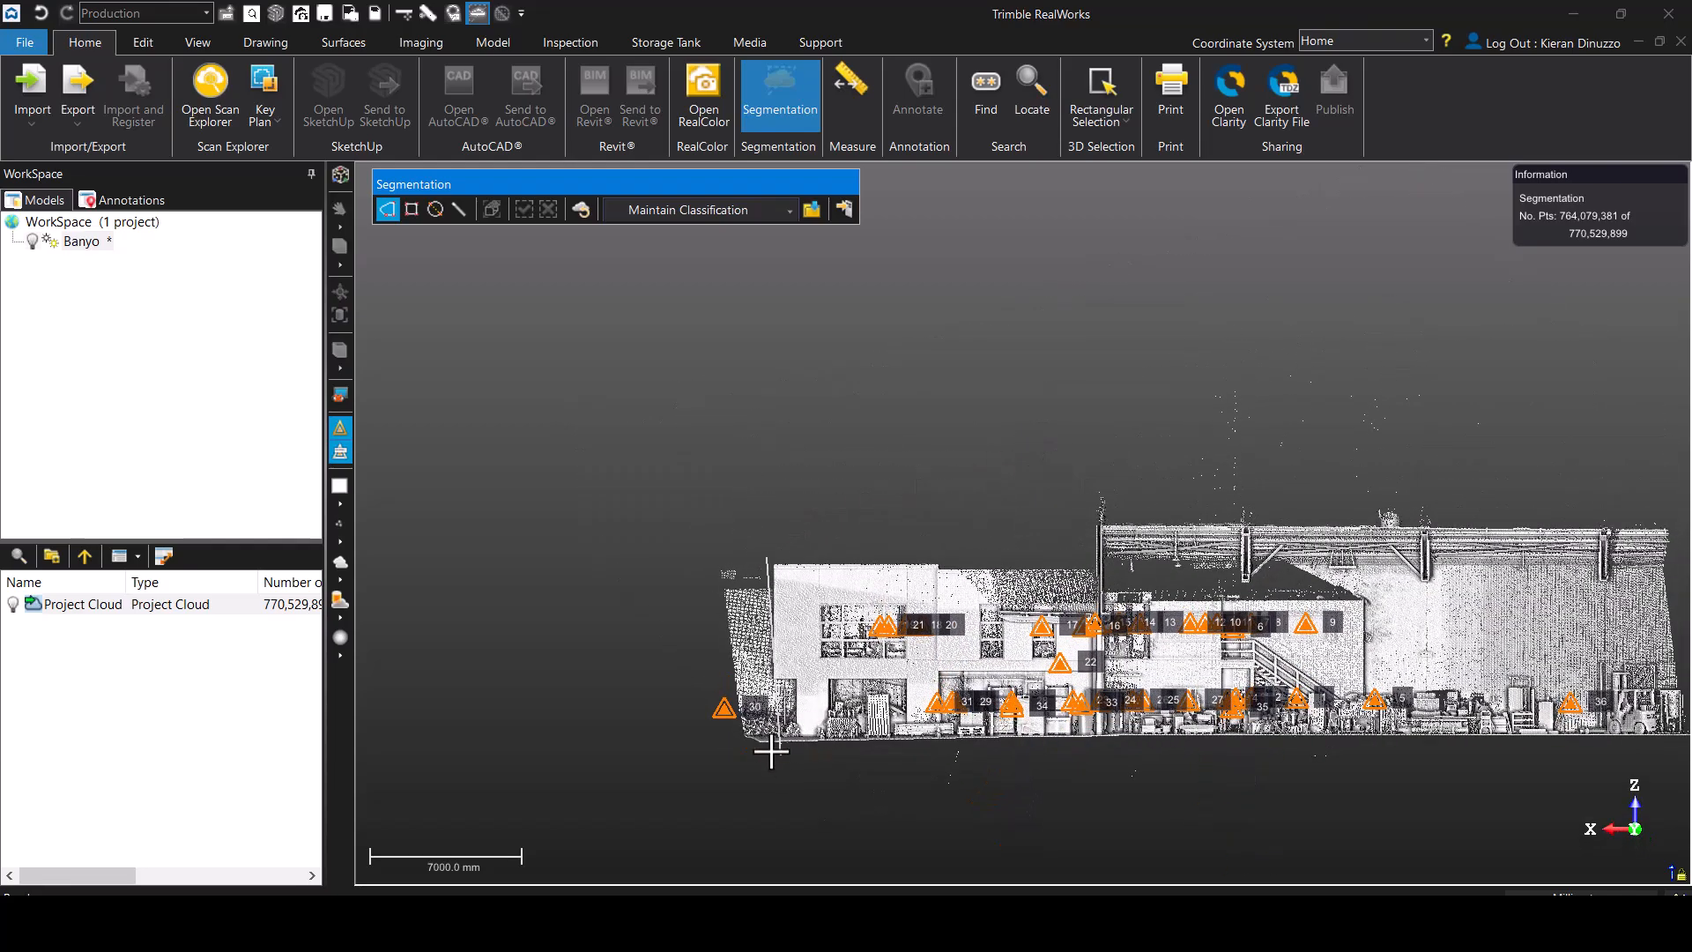
click(773, 743)
click(1368, 742)
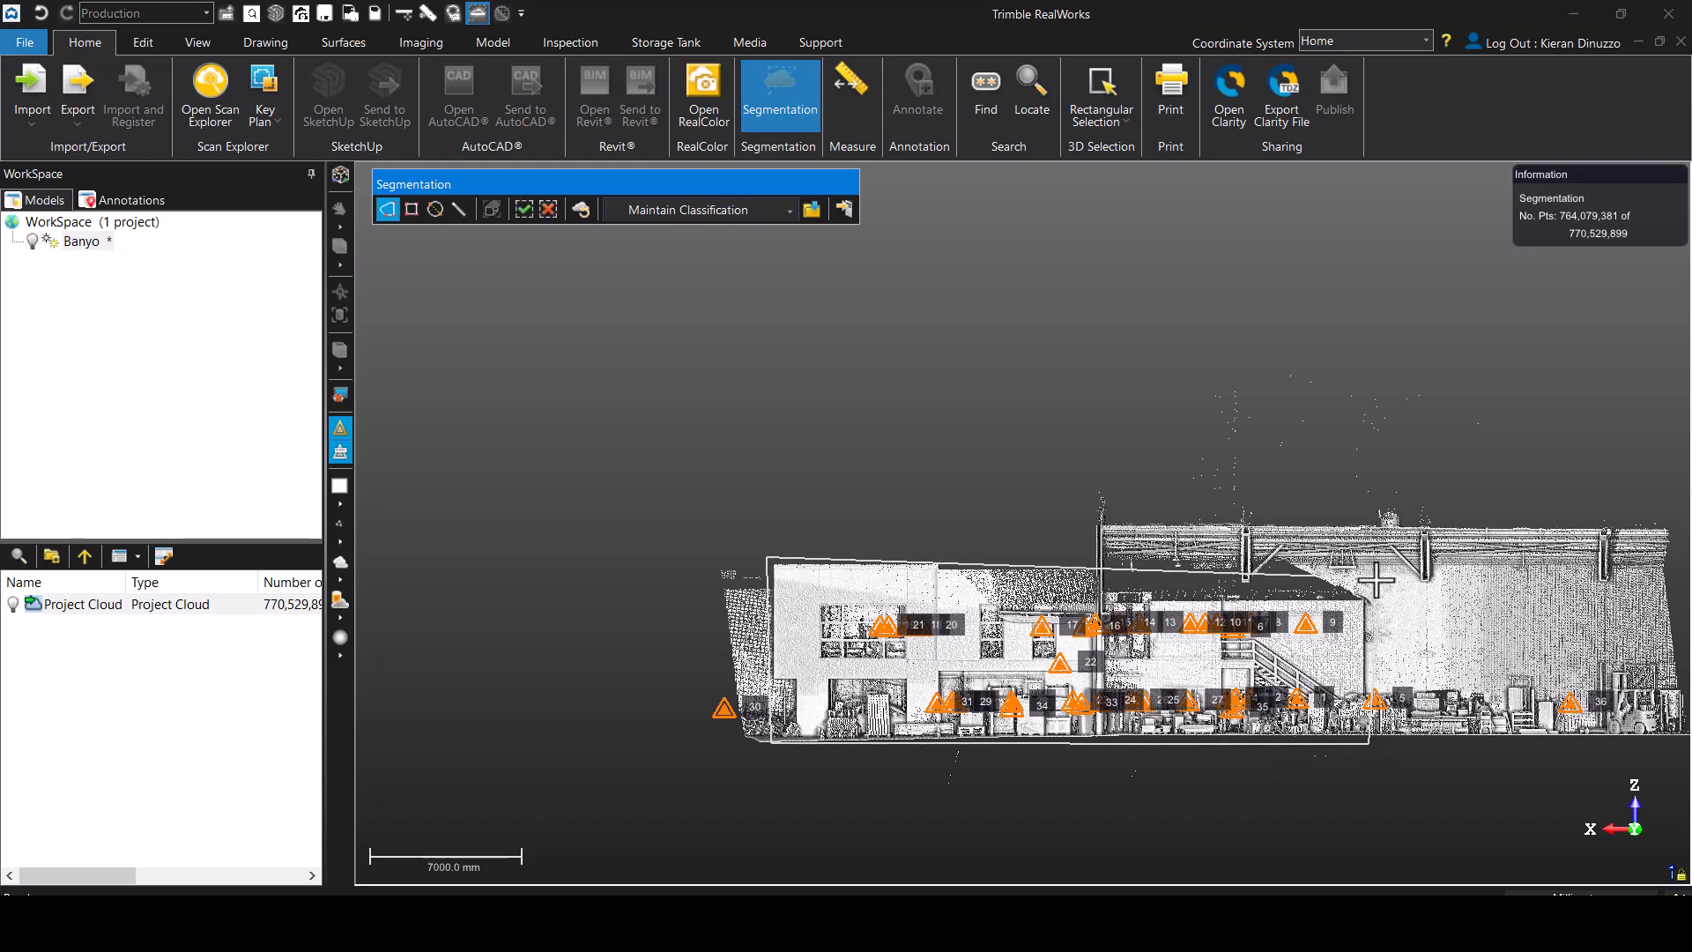
click(527, 210)
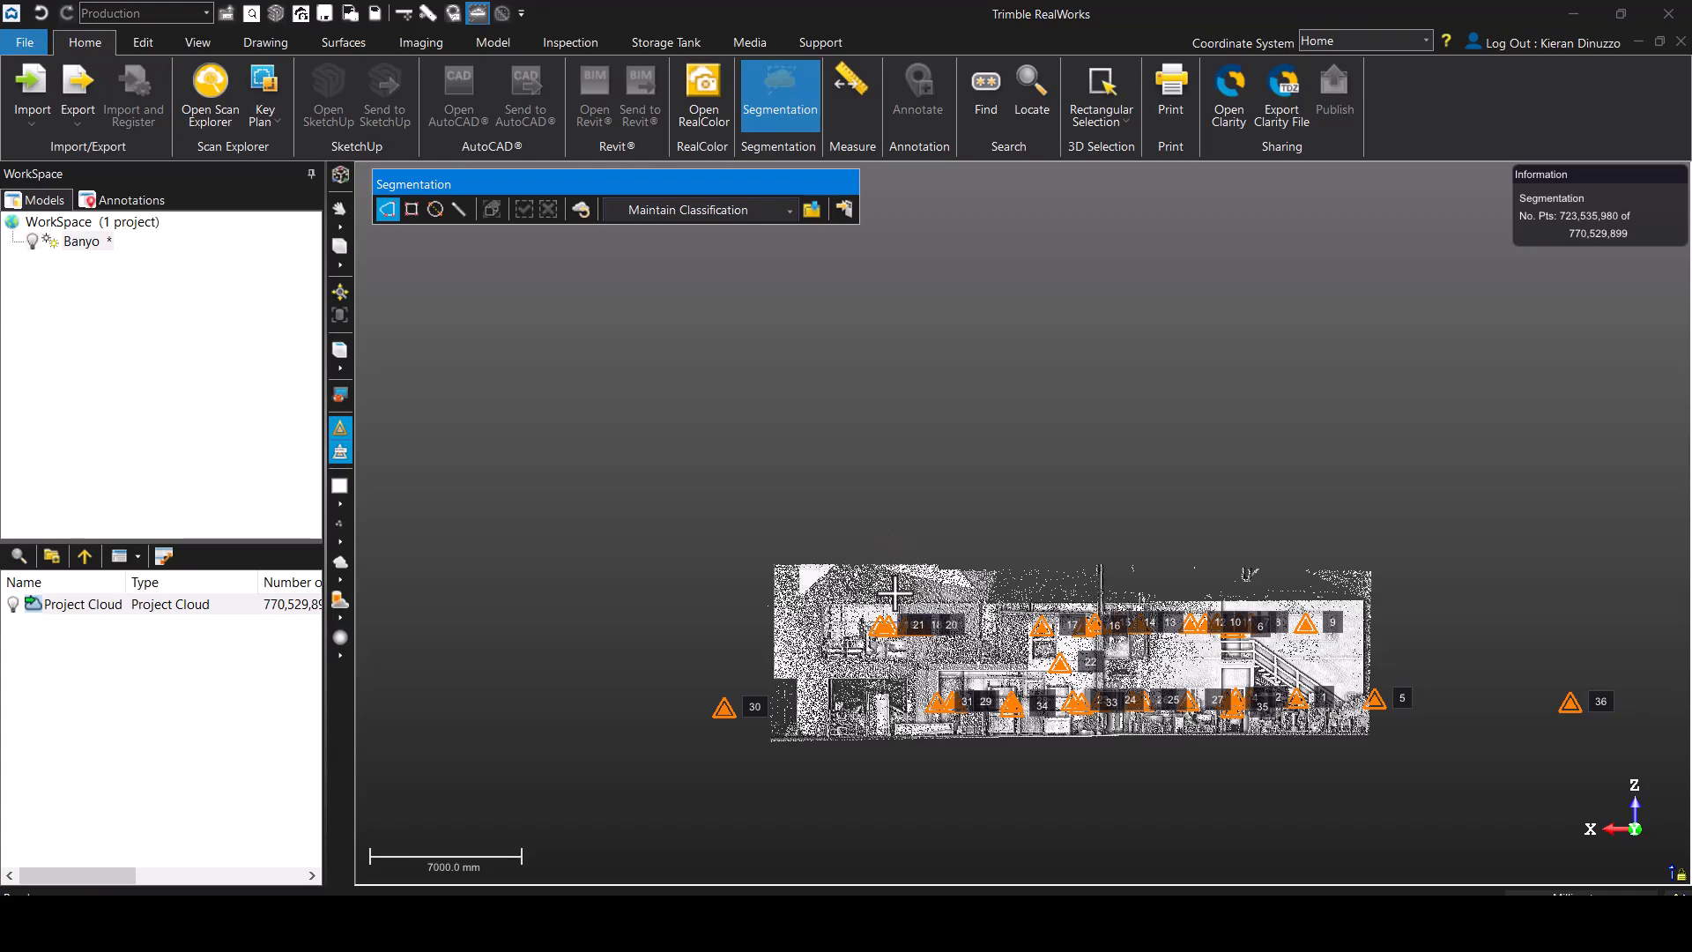
- Fence the two-storey section in the end elevation, excluding the canopy area, and keep the points inside
drag(1011, 607, 744, 450)
click(340, 366)
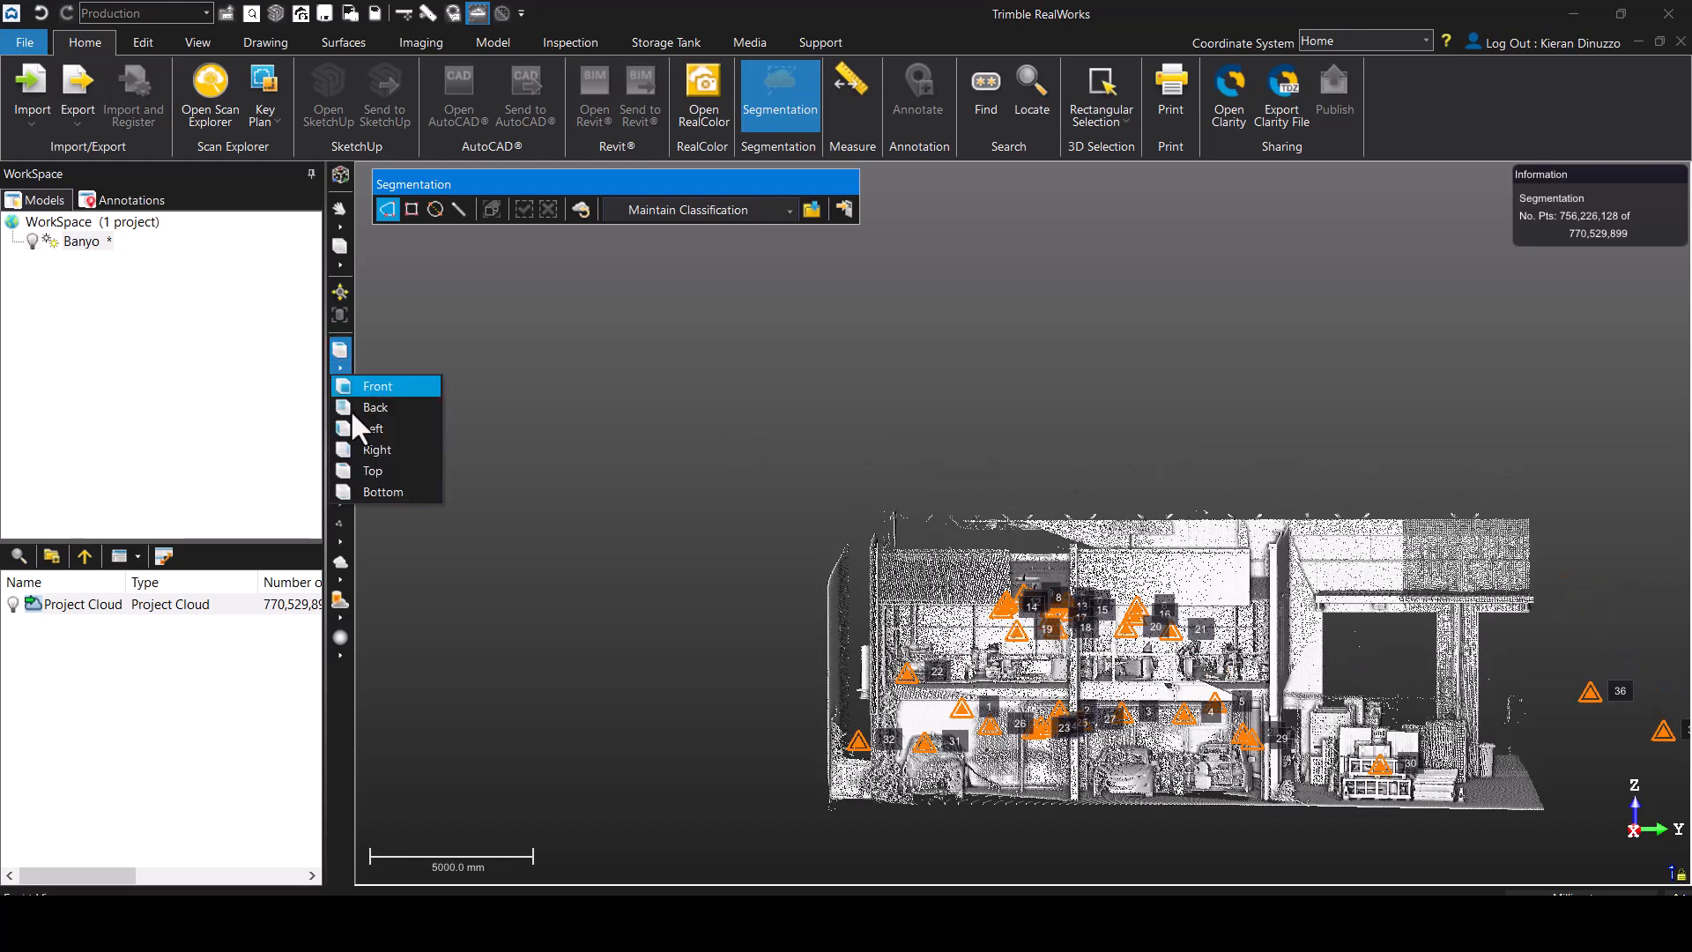
click(363, 455)
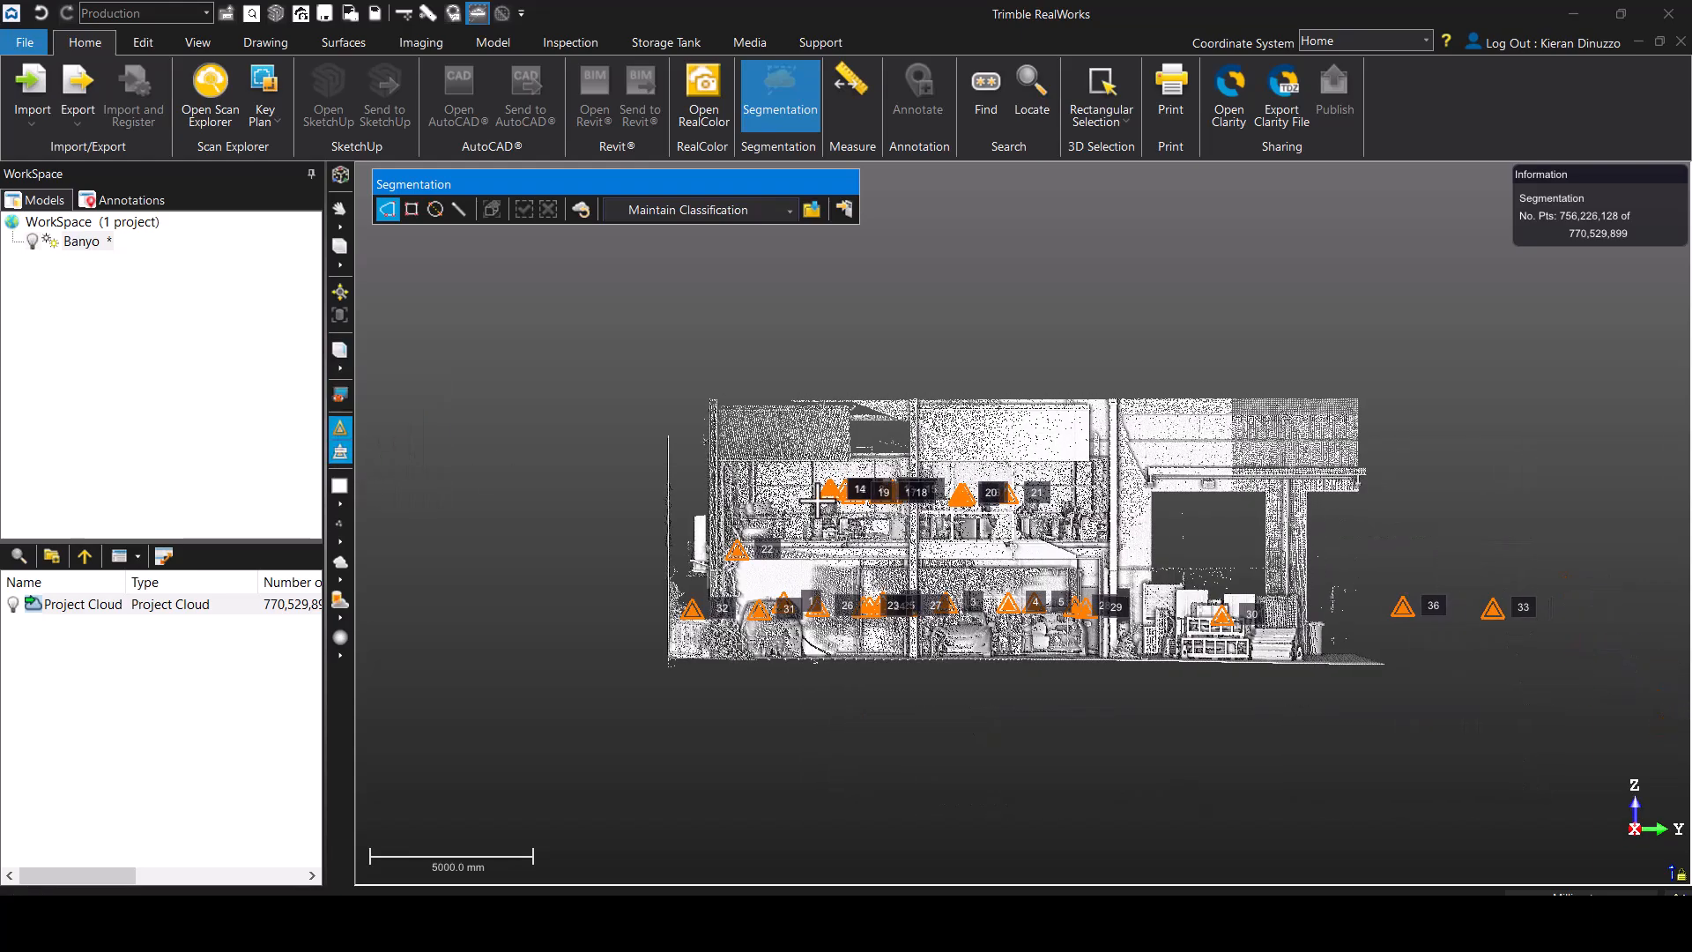
middle_drag(668, 440, 605, 446)
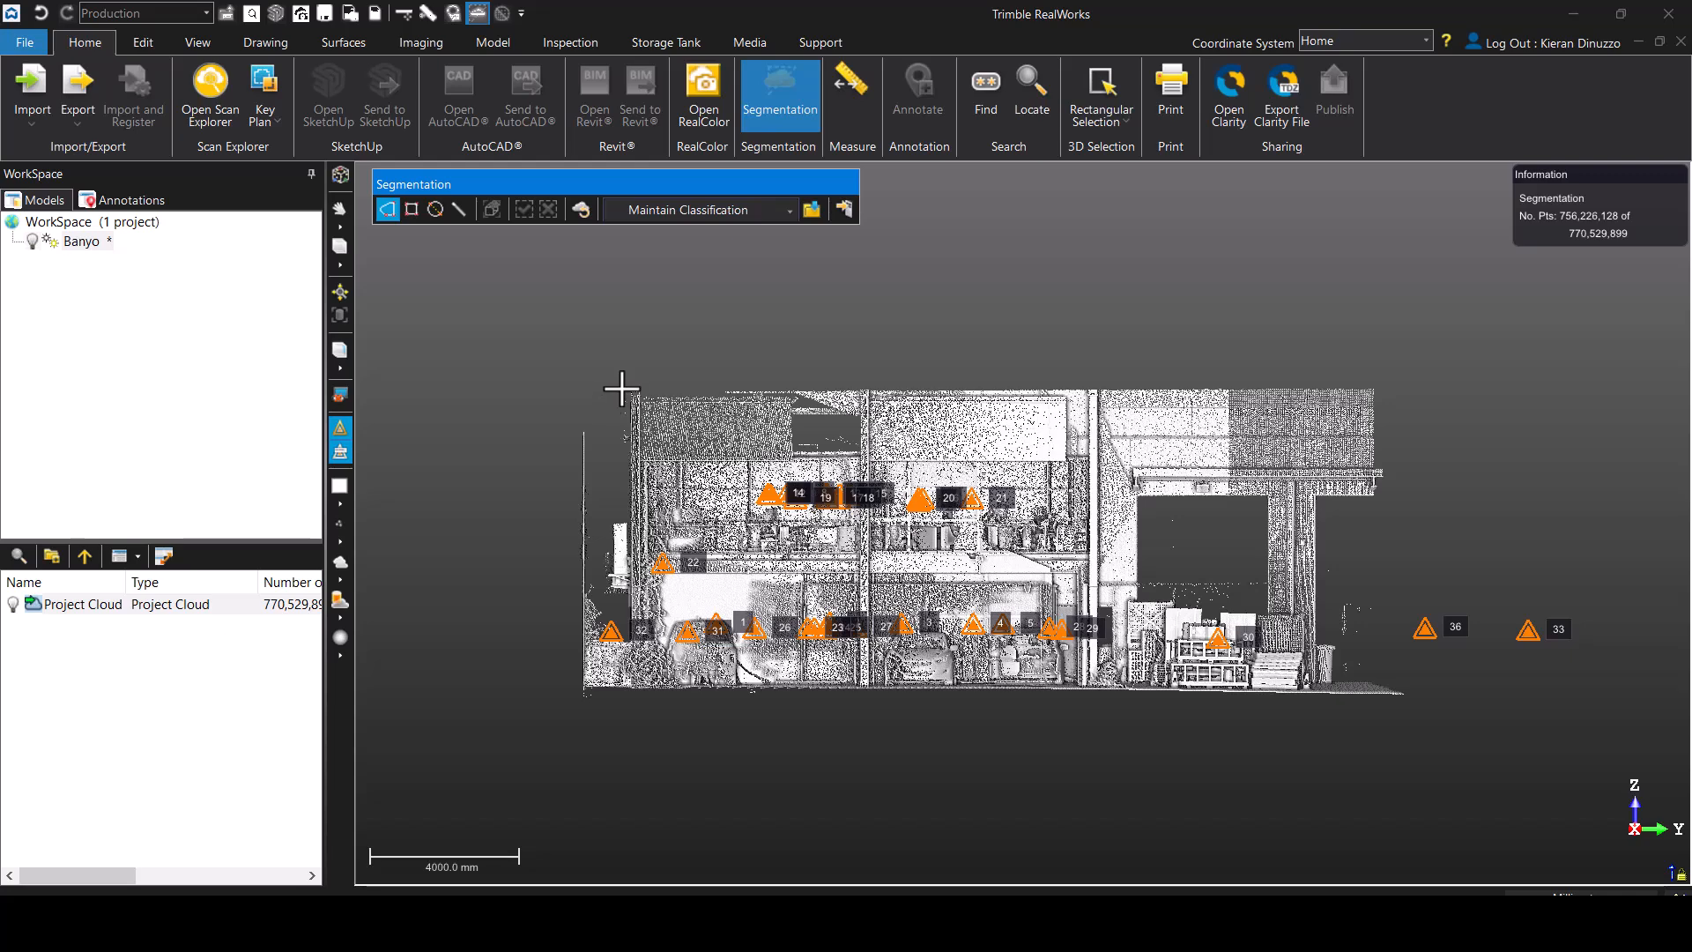
click(621, 386)
click(623, 693)
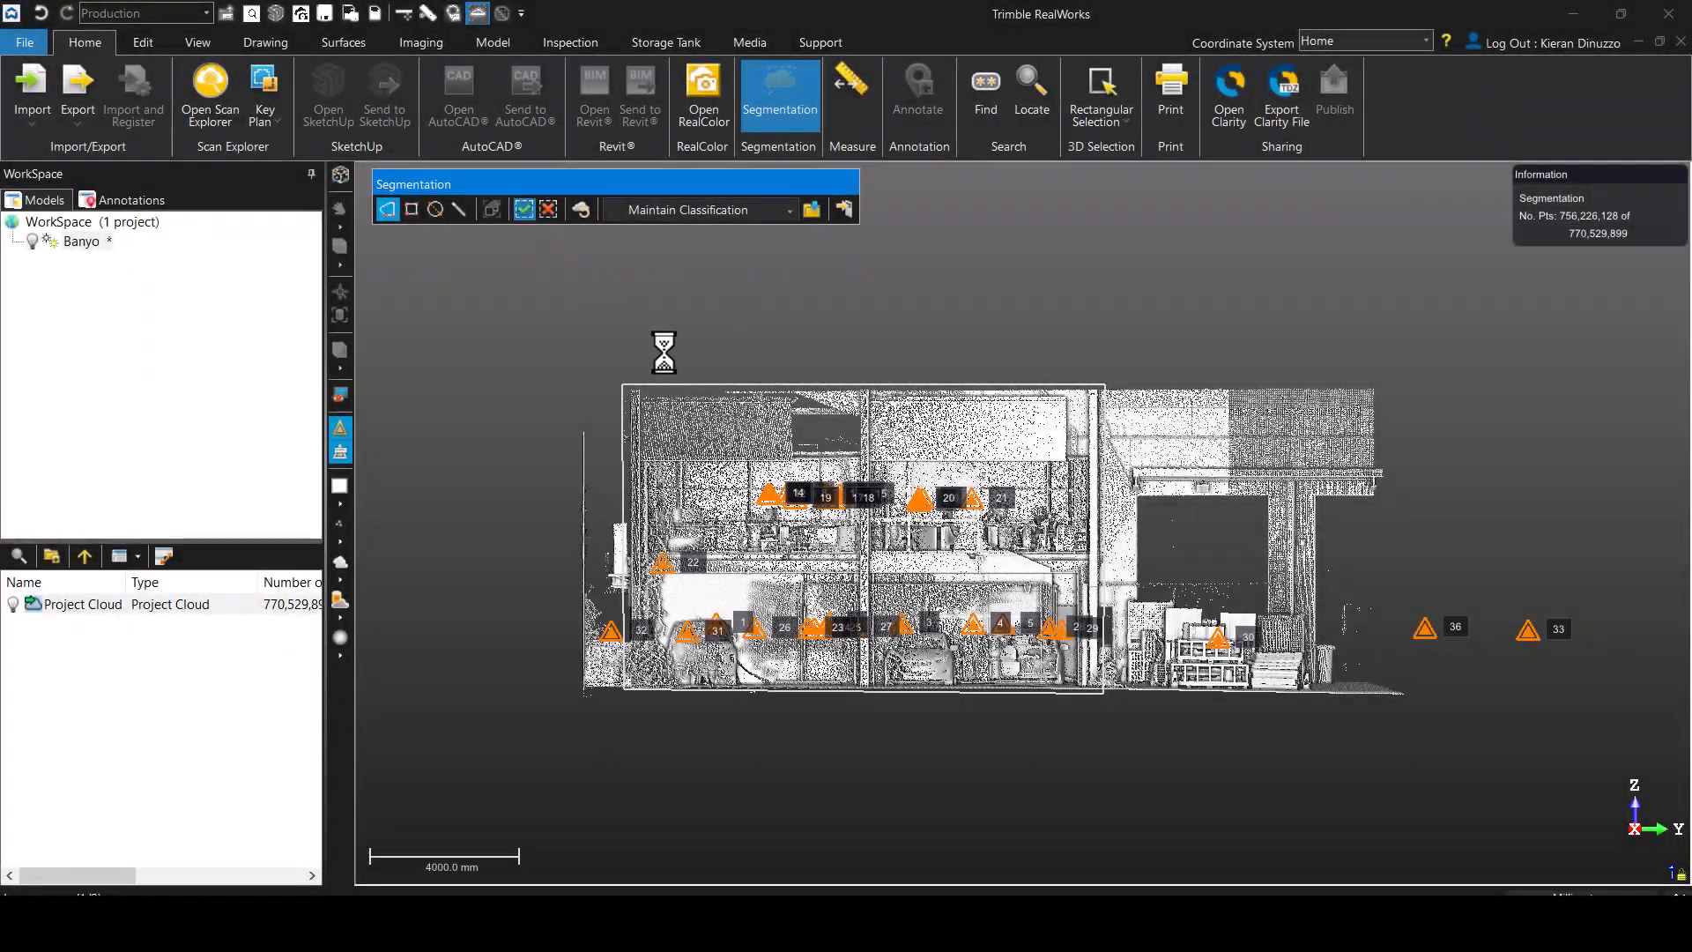
- In the top view, fence the narrow strip of stray points along the outer long wall and keep the points outside
drag(891, 465, 652, 520)
scroll(846, 511, down, 2)
middle_drag(957, 427, 729, 507)
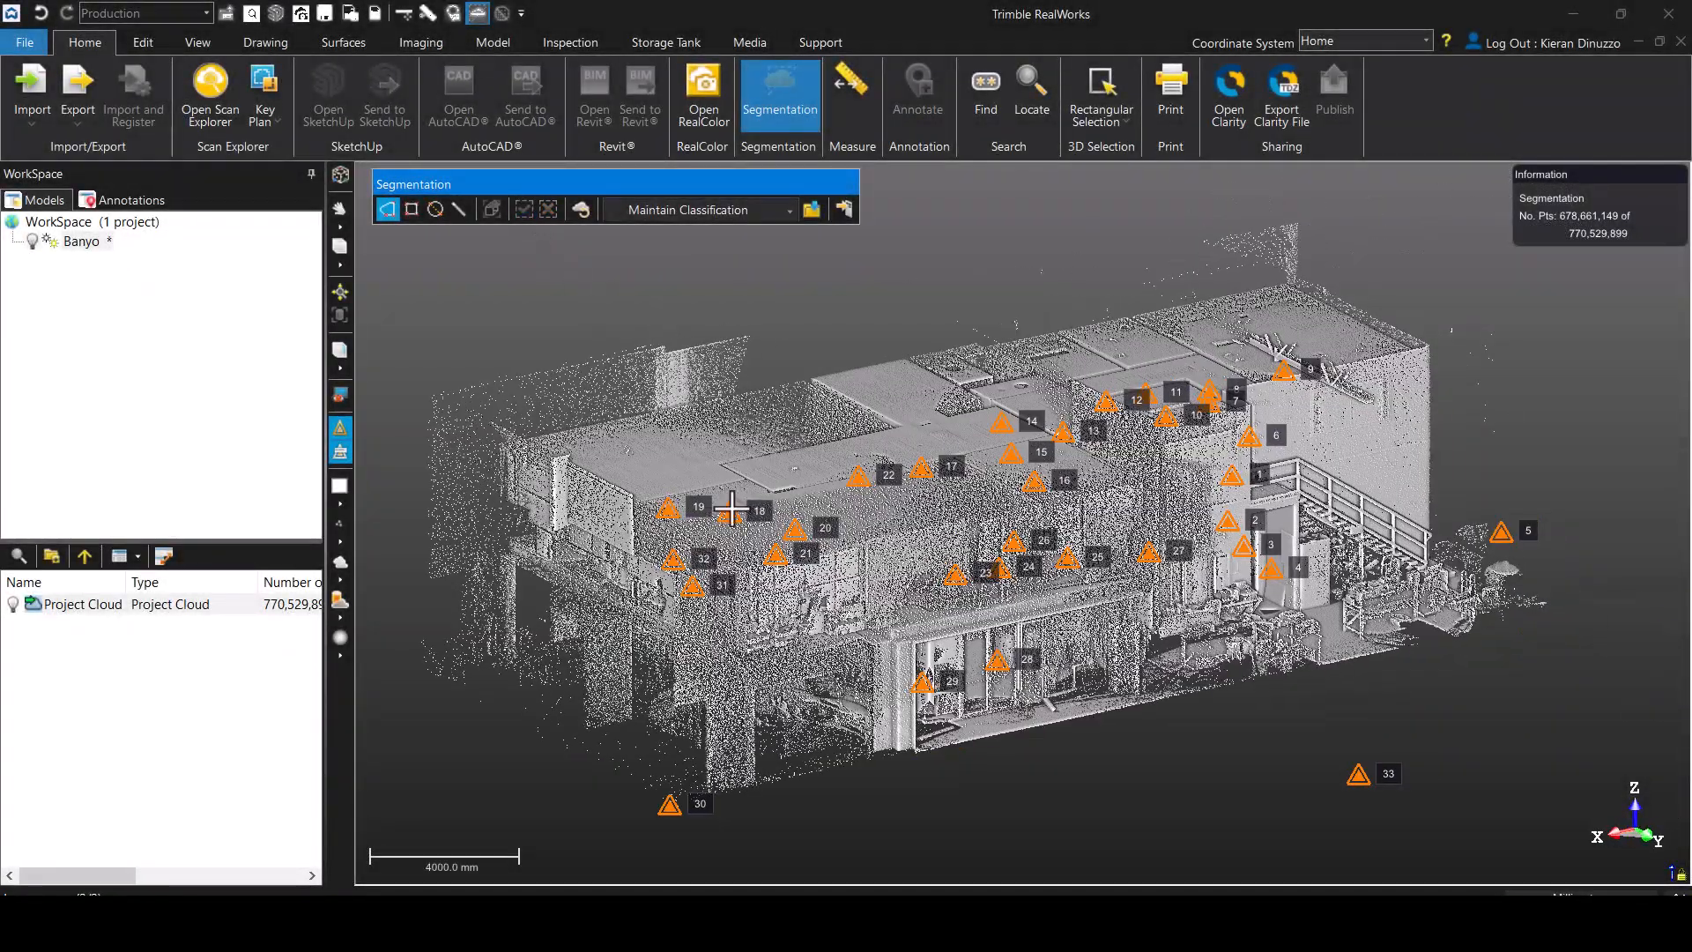
drag(729, 502, 1011, 535)
click(340, 366)
click(375, 473)
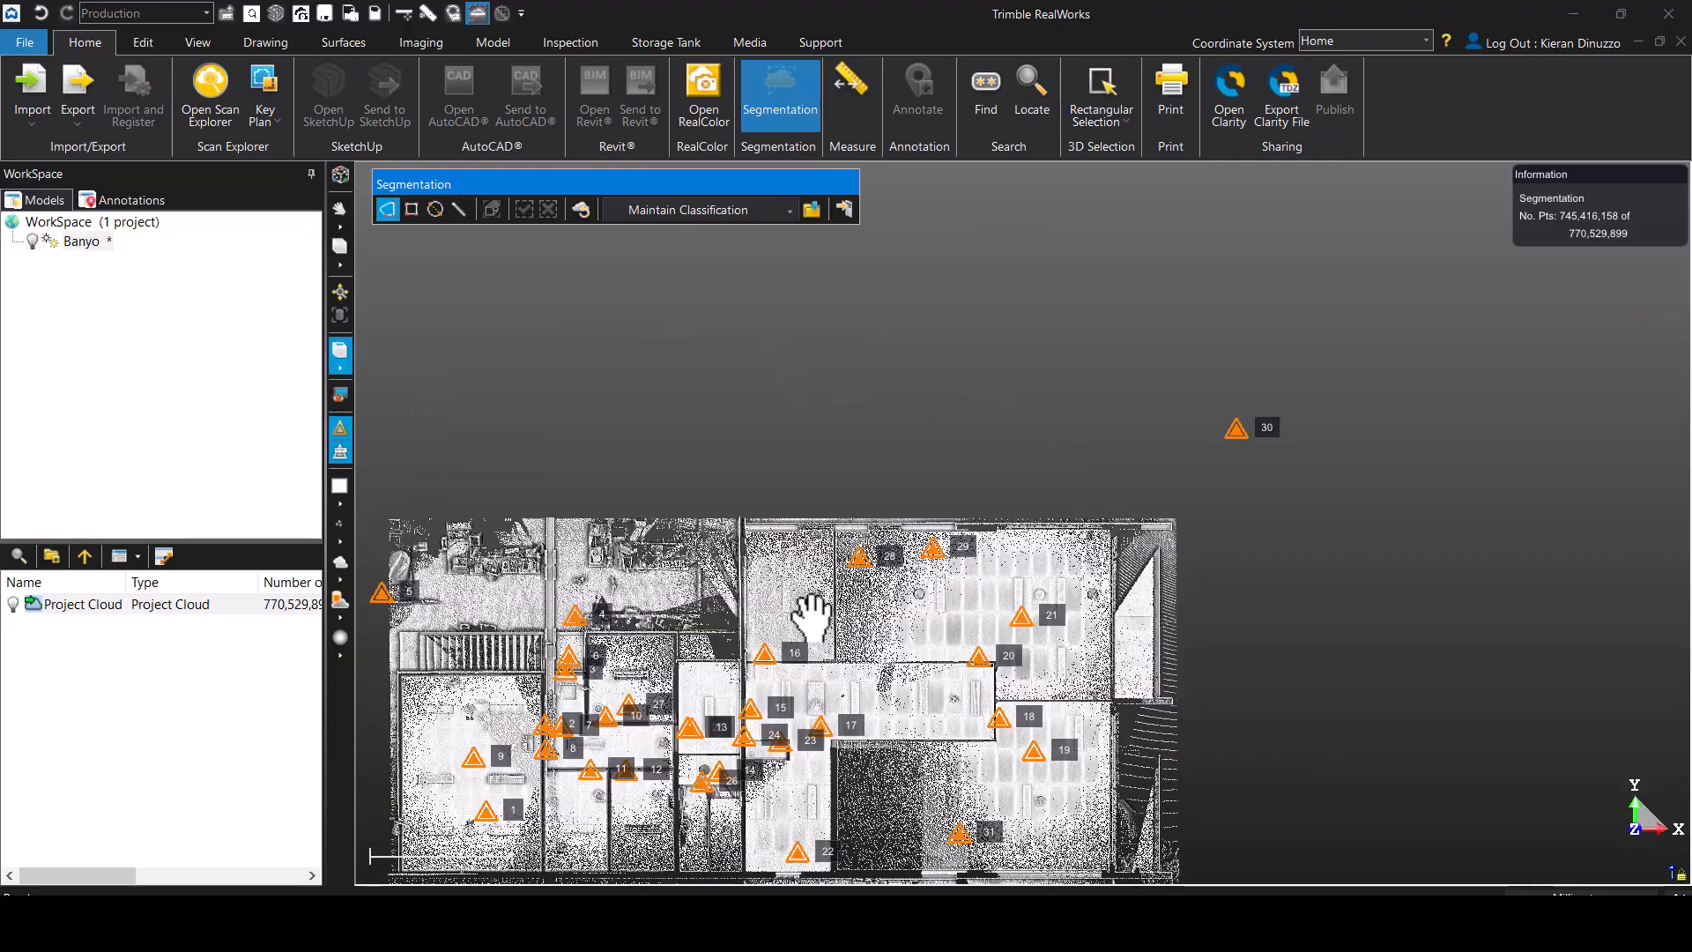
middle_drag(805, 631, 853, 472)
scroll(877, 723, up, 2)
scroll(878, 722, up, 1)
middle_drag(878, 722, 1148, 617)
click(1187, 654)
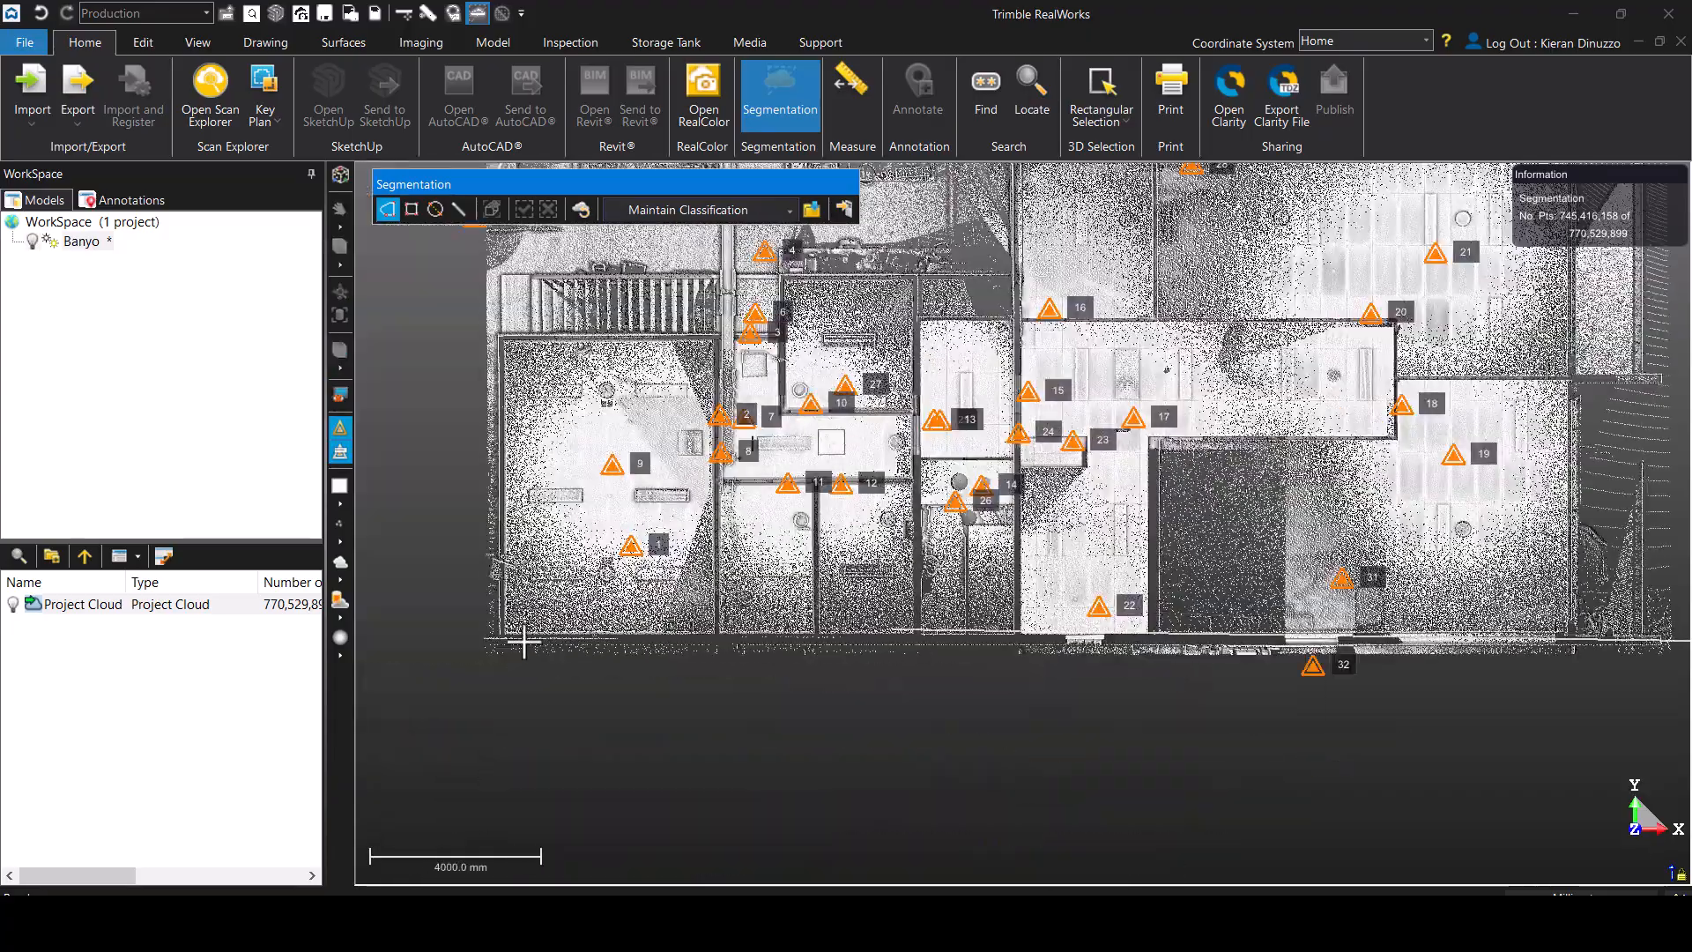
click(463, 642)
click(462, 682)
middle_drag(1292, 699, 1019, 705)
scroll(1020, 705, down, 2)
double_click(1367, 681)
click(548, 210)
- In side elevation, fence the stray points above the rear roof and beyond the end wall, keeping the points outside
drag(936, 496, 679, 414)
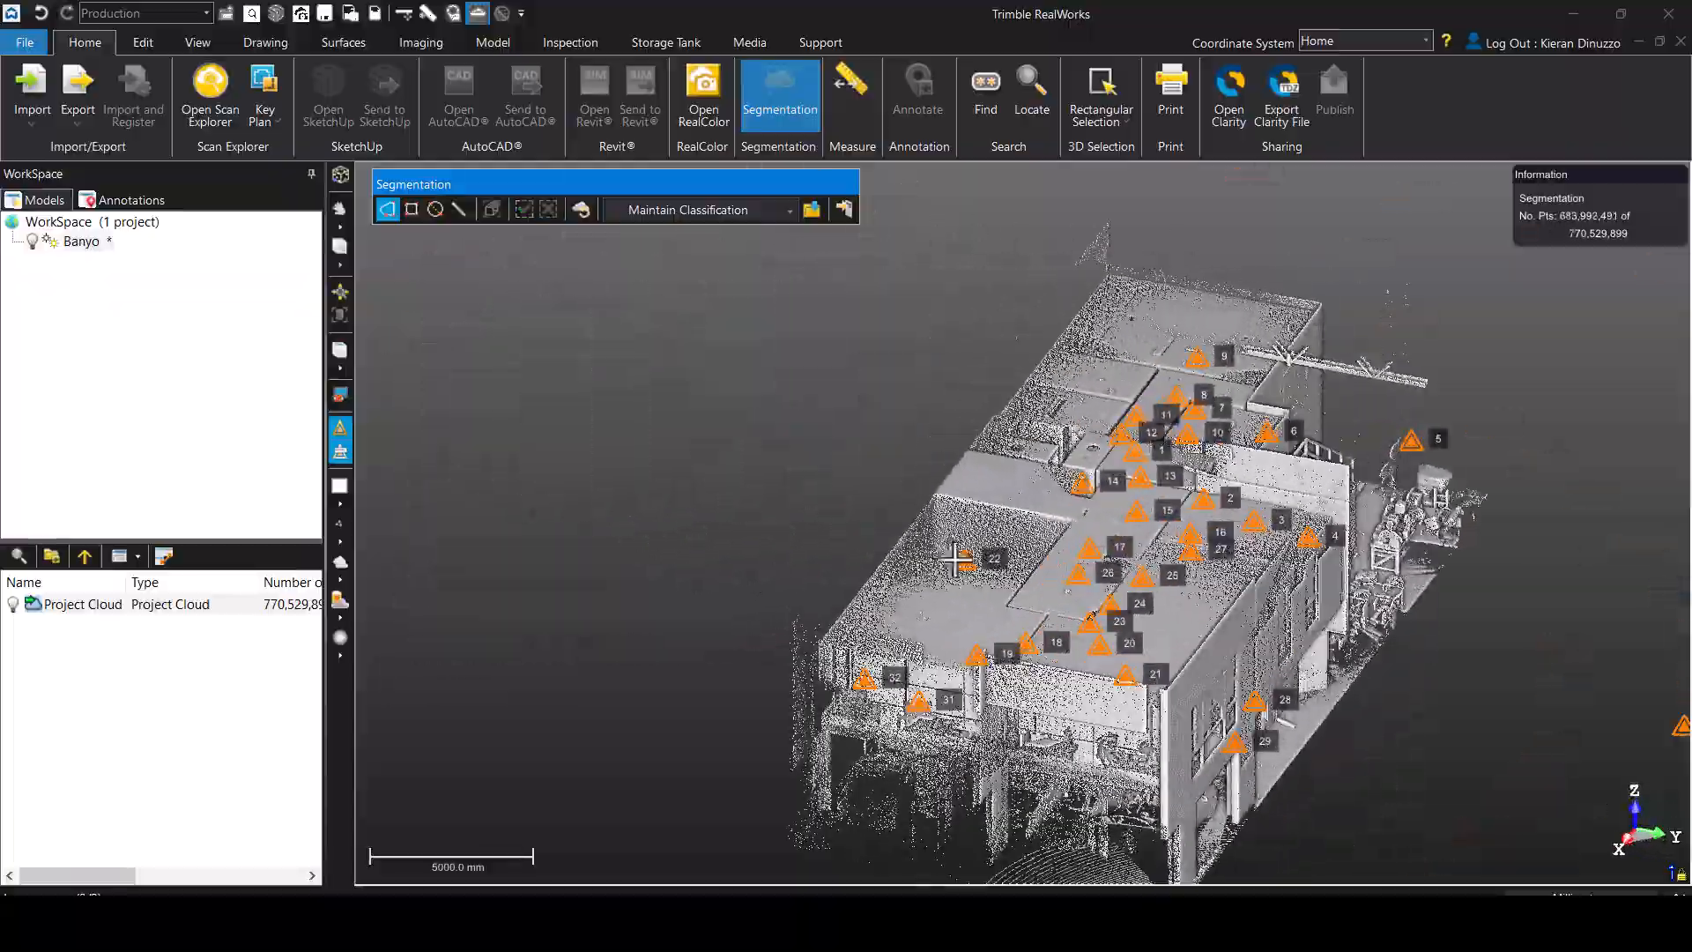
scroll(1141, 607, up, 2)
middle_drag(1141, 607, 997, 459)
drag(998, 458, 975, 546)
click(549, 303)
click(565, 374)
click(1144, 401)
click(1145, 719)
click(1228, 706)
click(1237, 259)
click(572, 275)
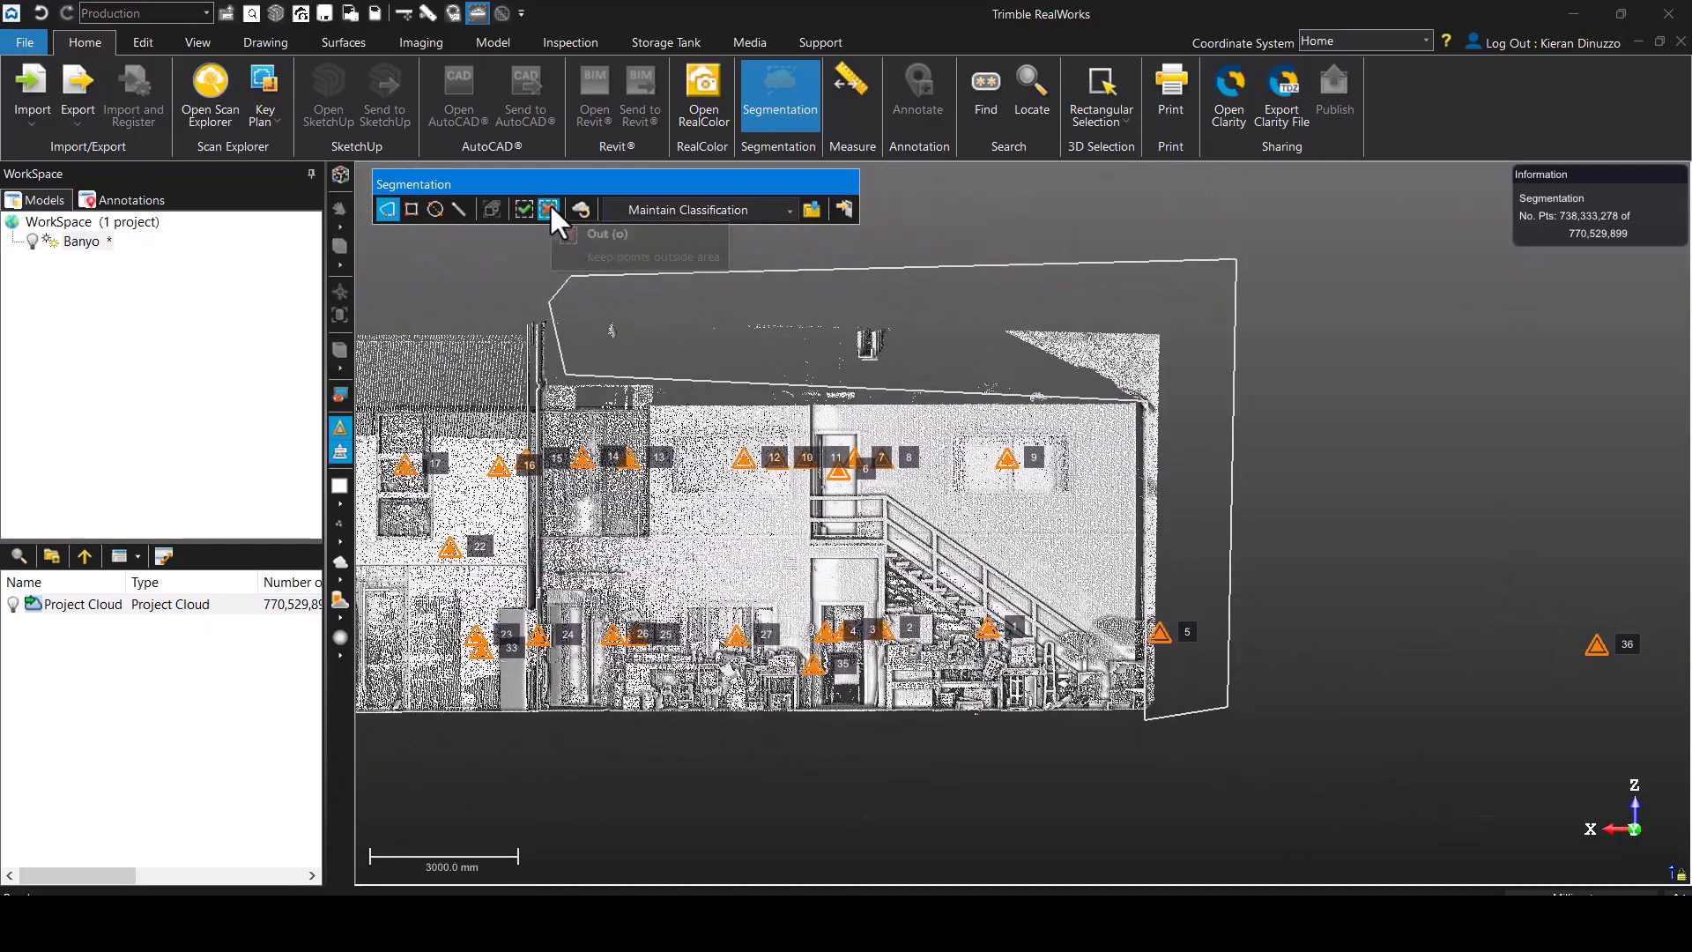
click(548, 209)
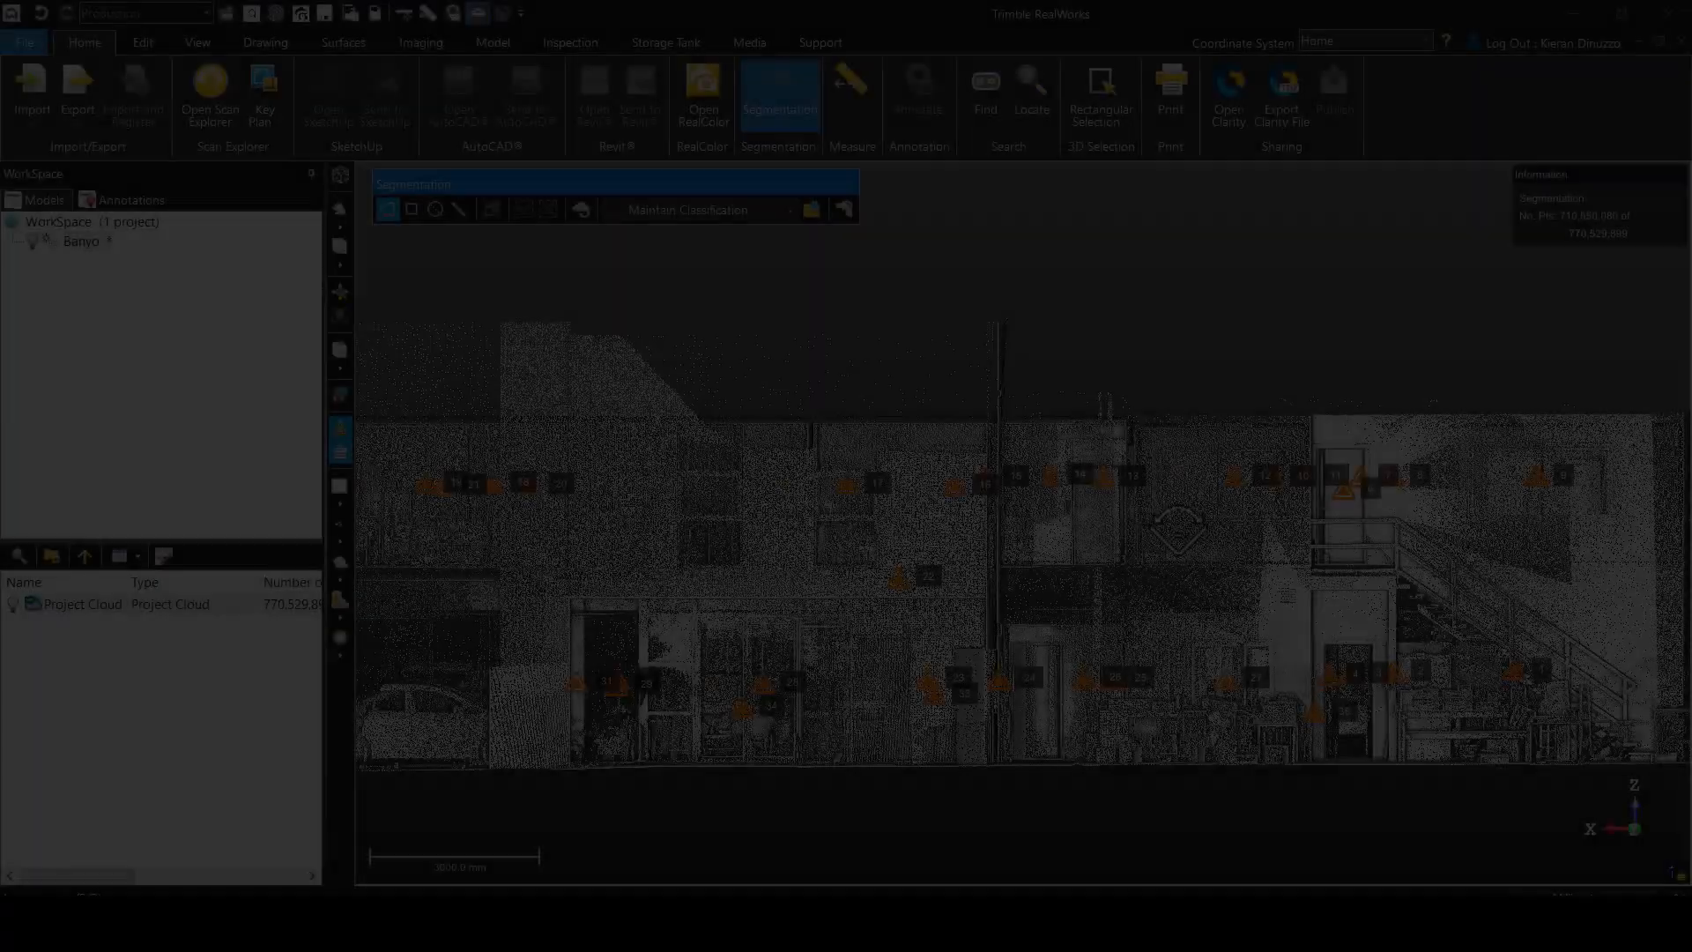
- Create a separate cloud from the segmented office points, close Segmentation, and display only the new cloud
scroll(1103, 567, down, 2)
drag(1102, 567, 1181, 579)
drag(888, 503, 819, 279)
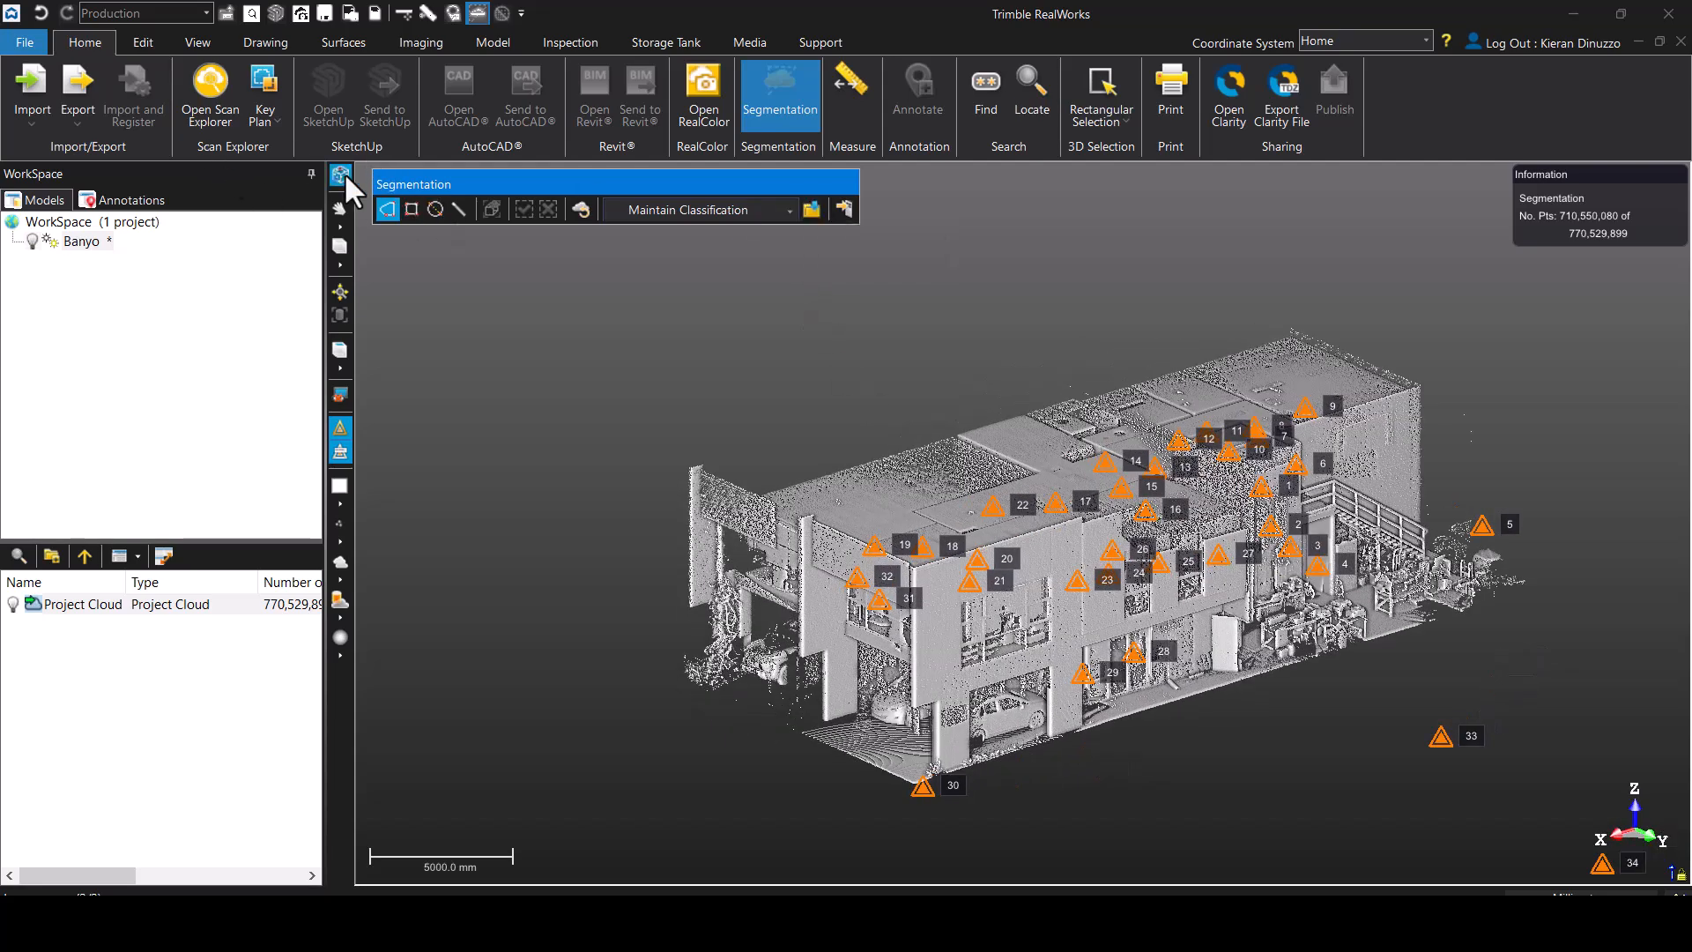
click(811, 209)
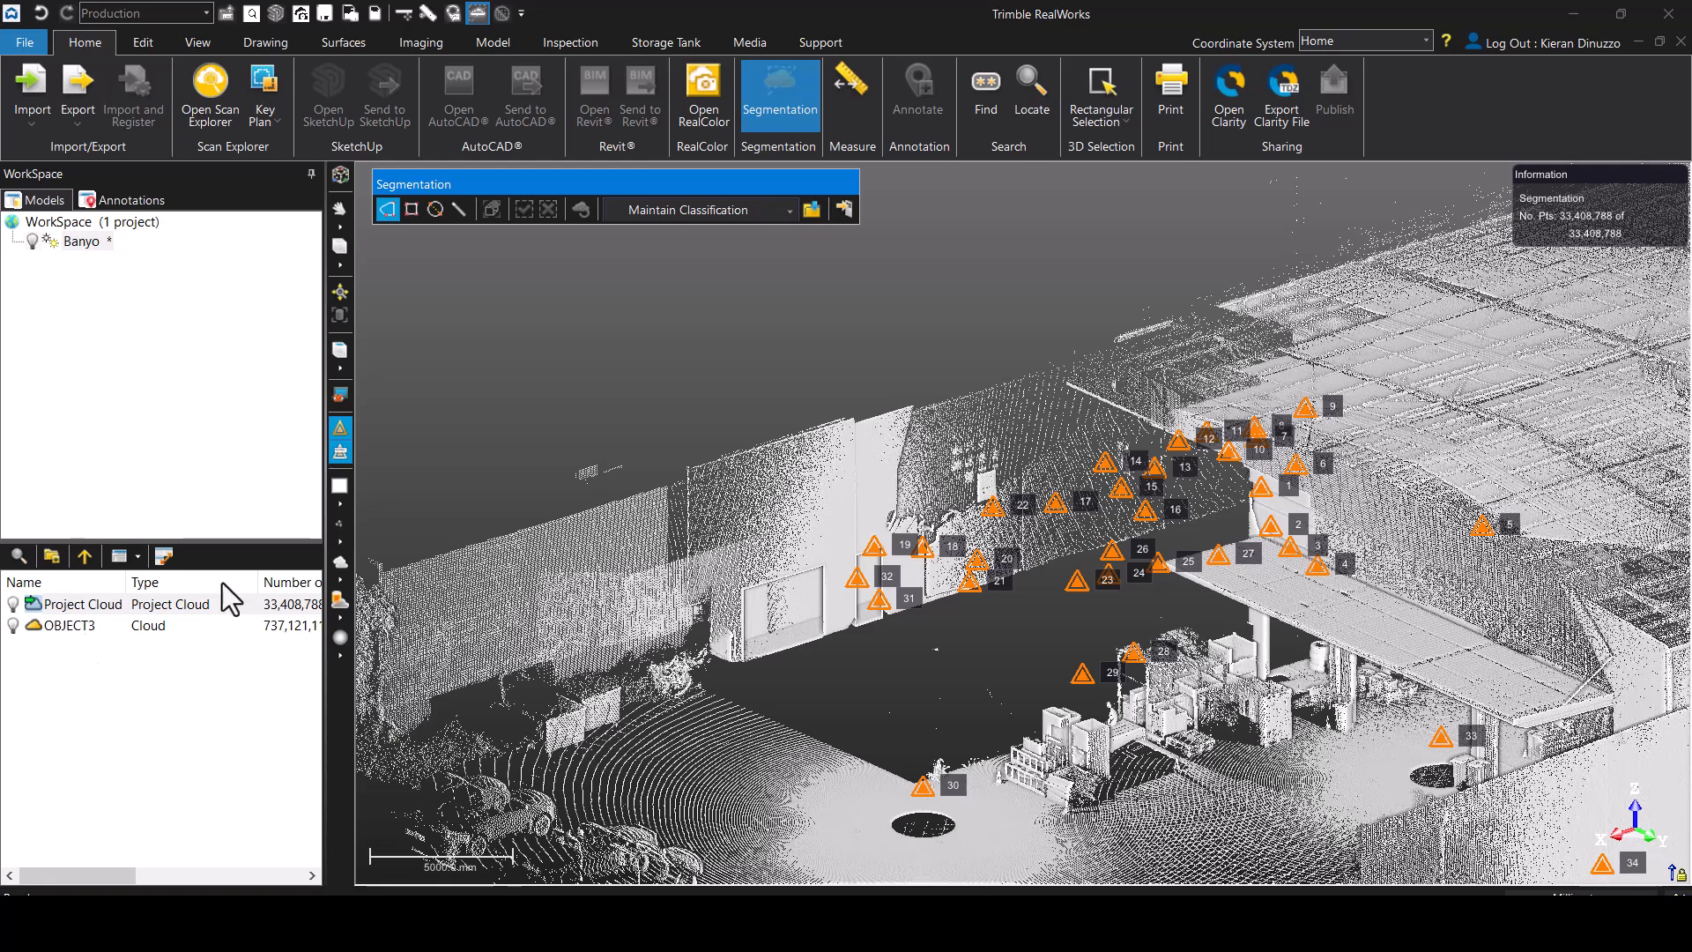
click(843, 209)
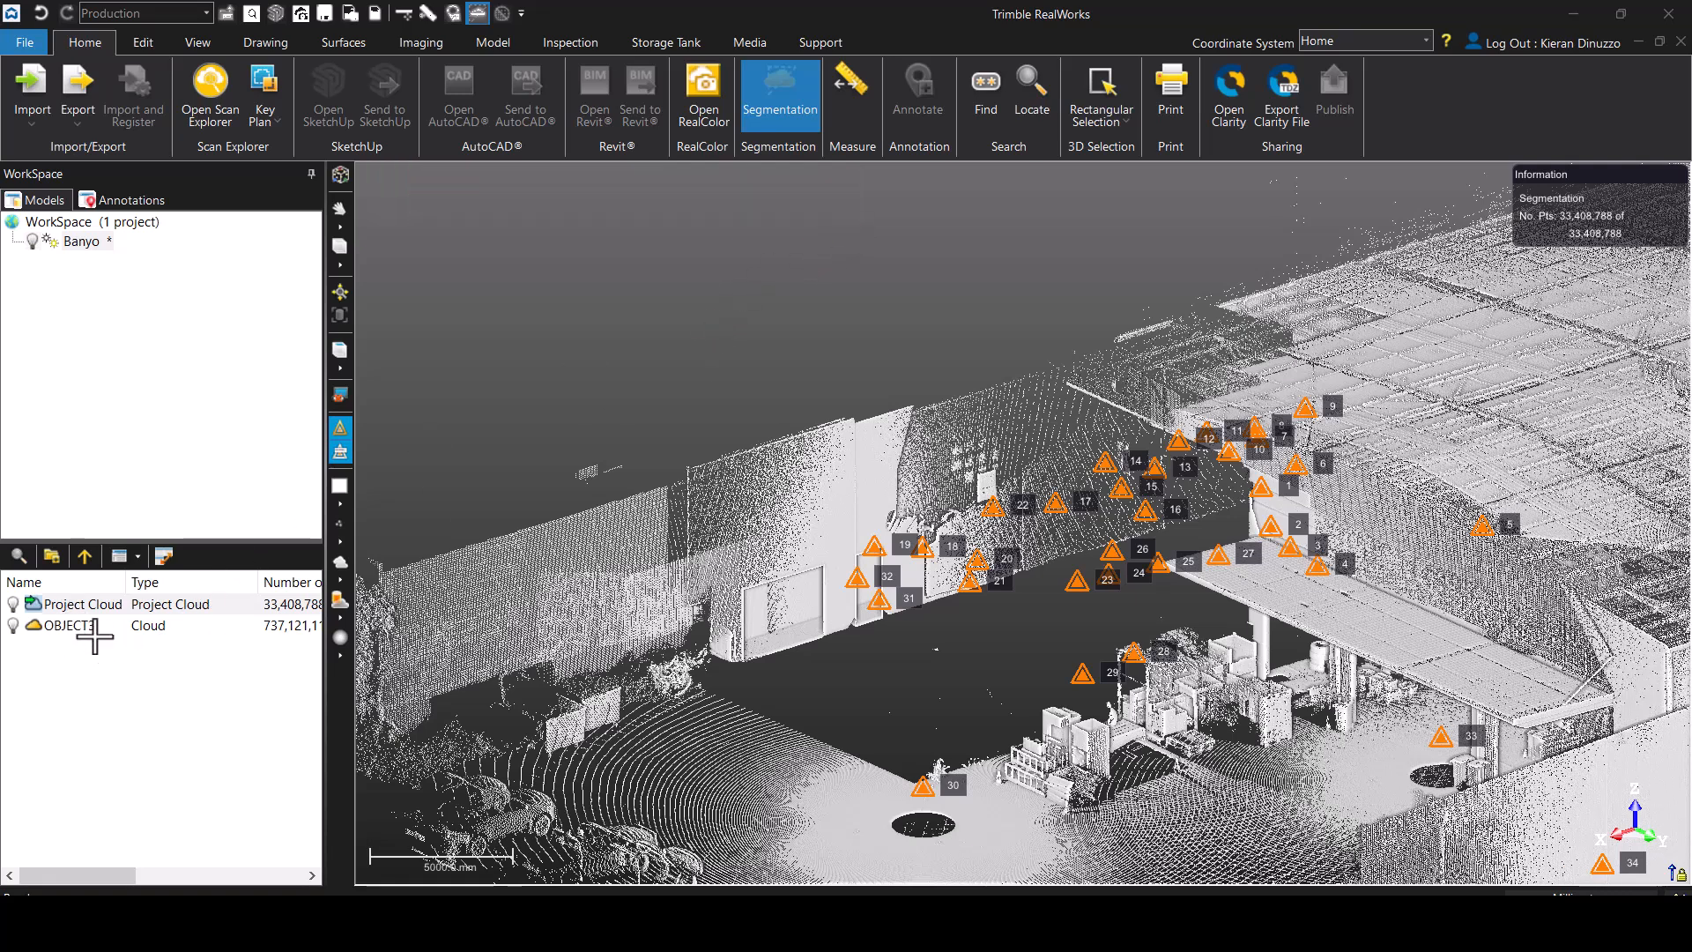
click(48, 628)
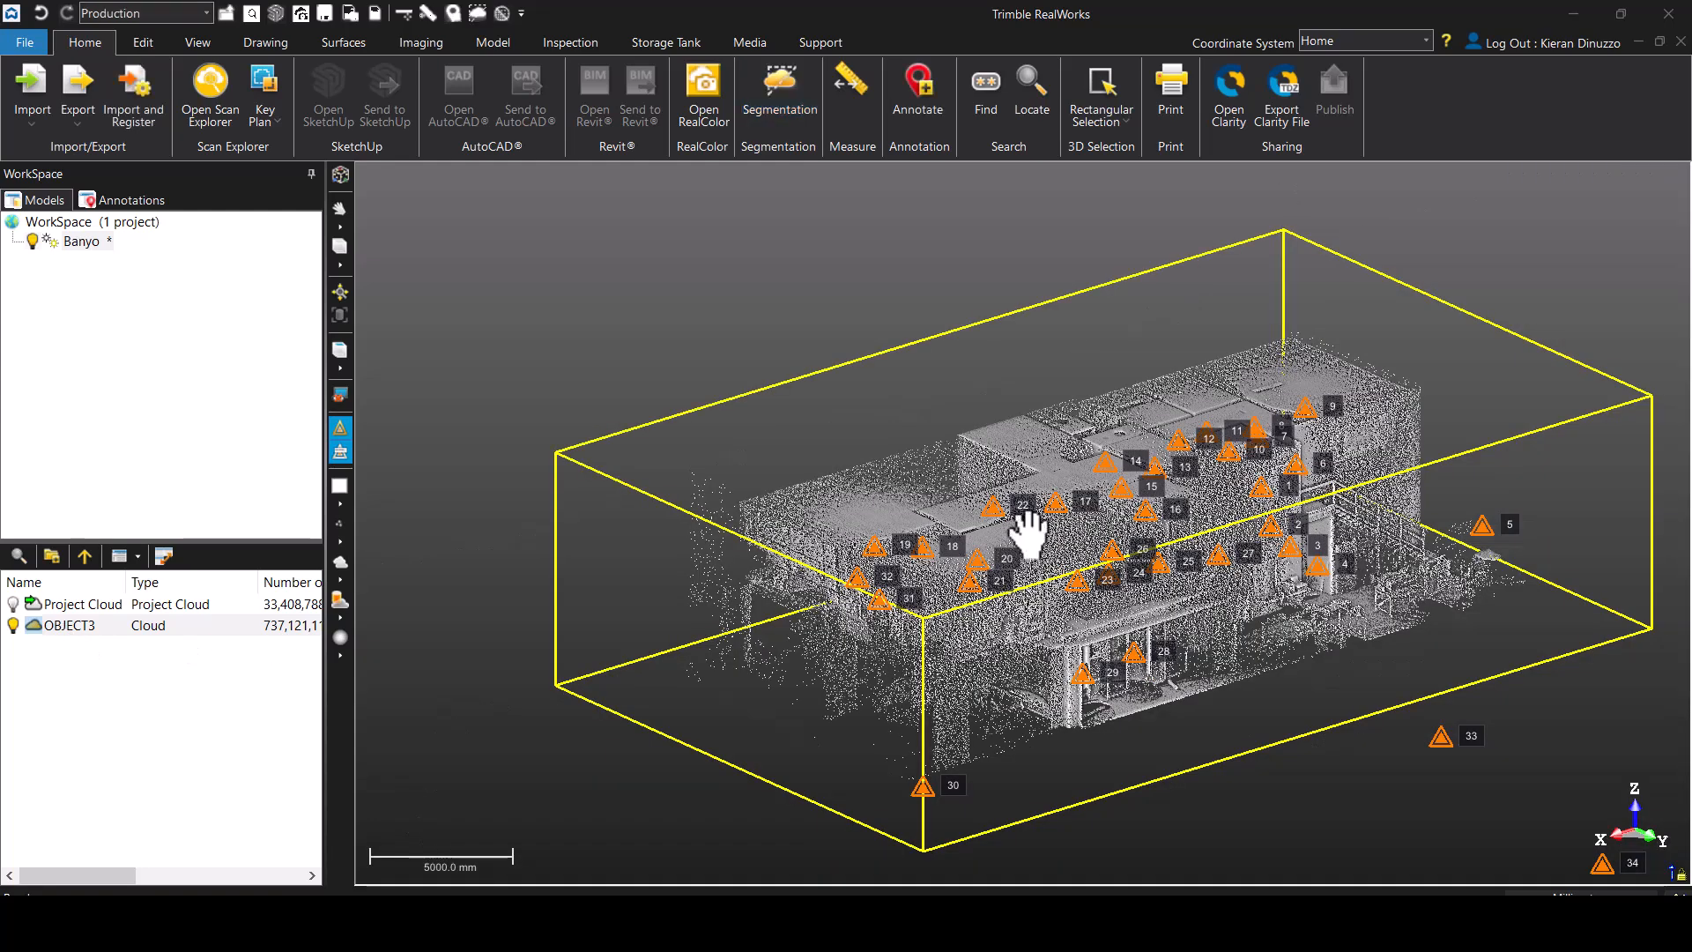
- Place a limit box on the office cloud's upper-floor front corner near stations 18 and 21, cutting open the rooms from above
scroll(1030, 538, down, 5)
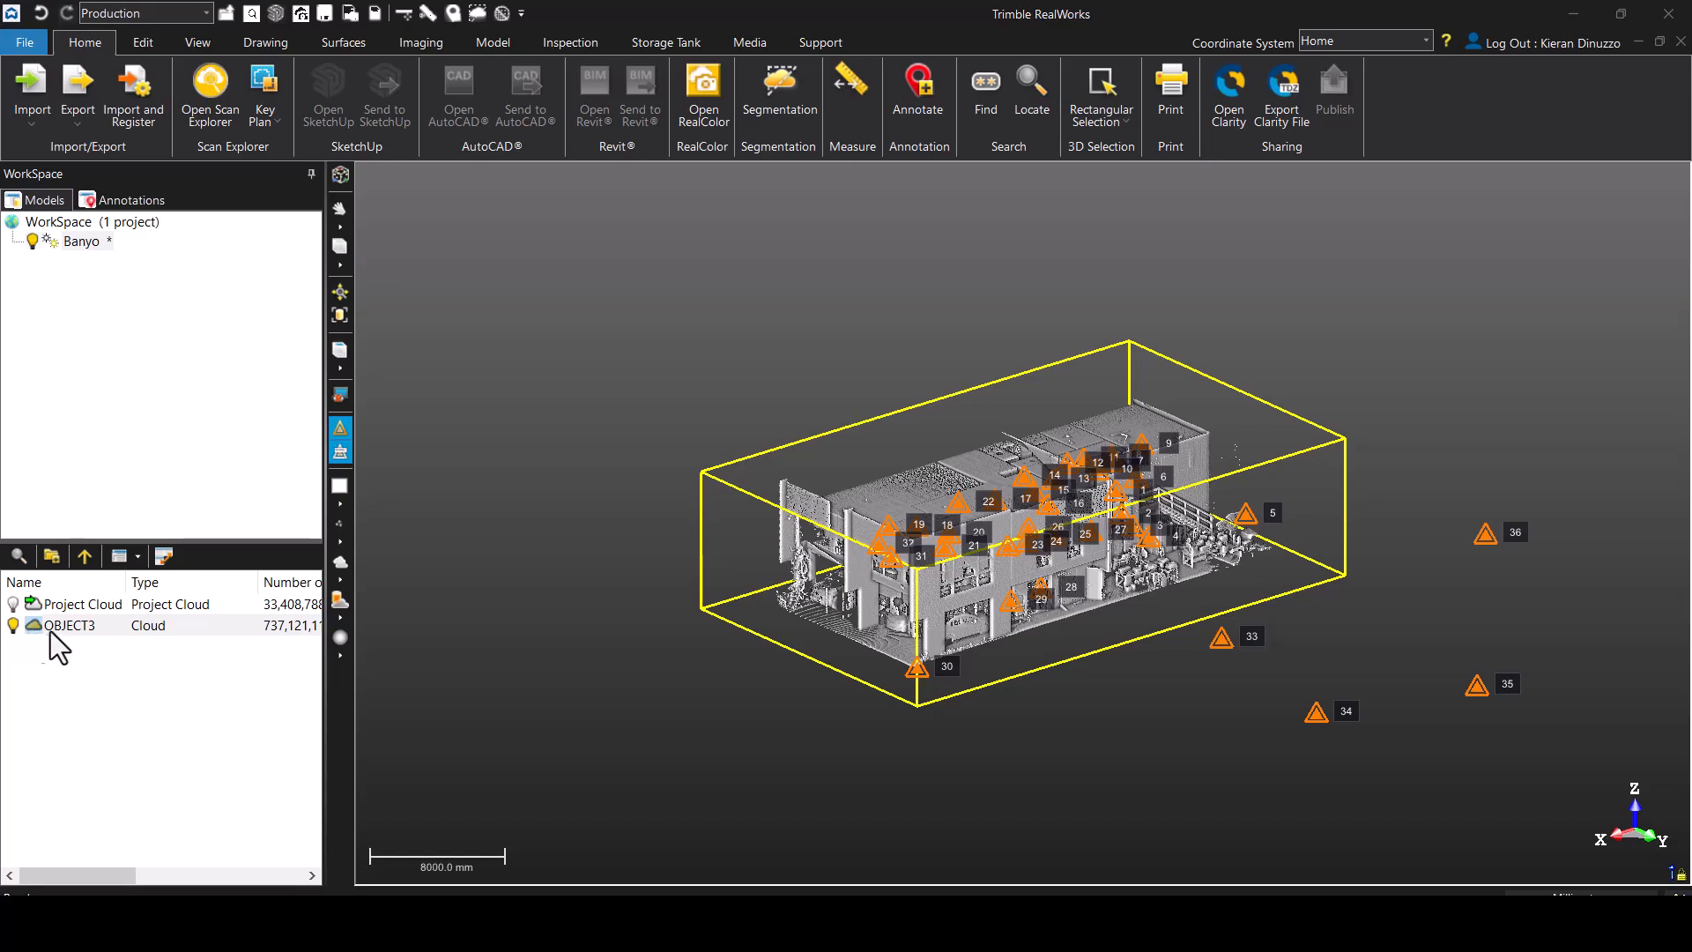
scroll(969, 446, up, 5)
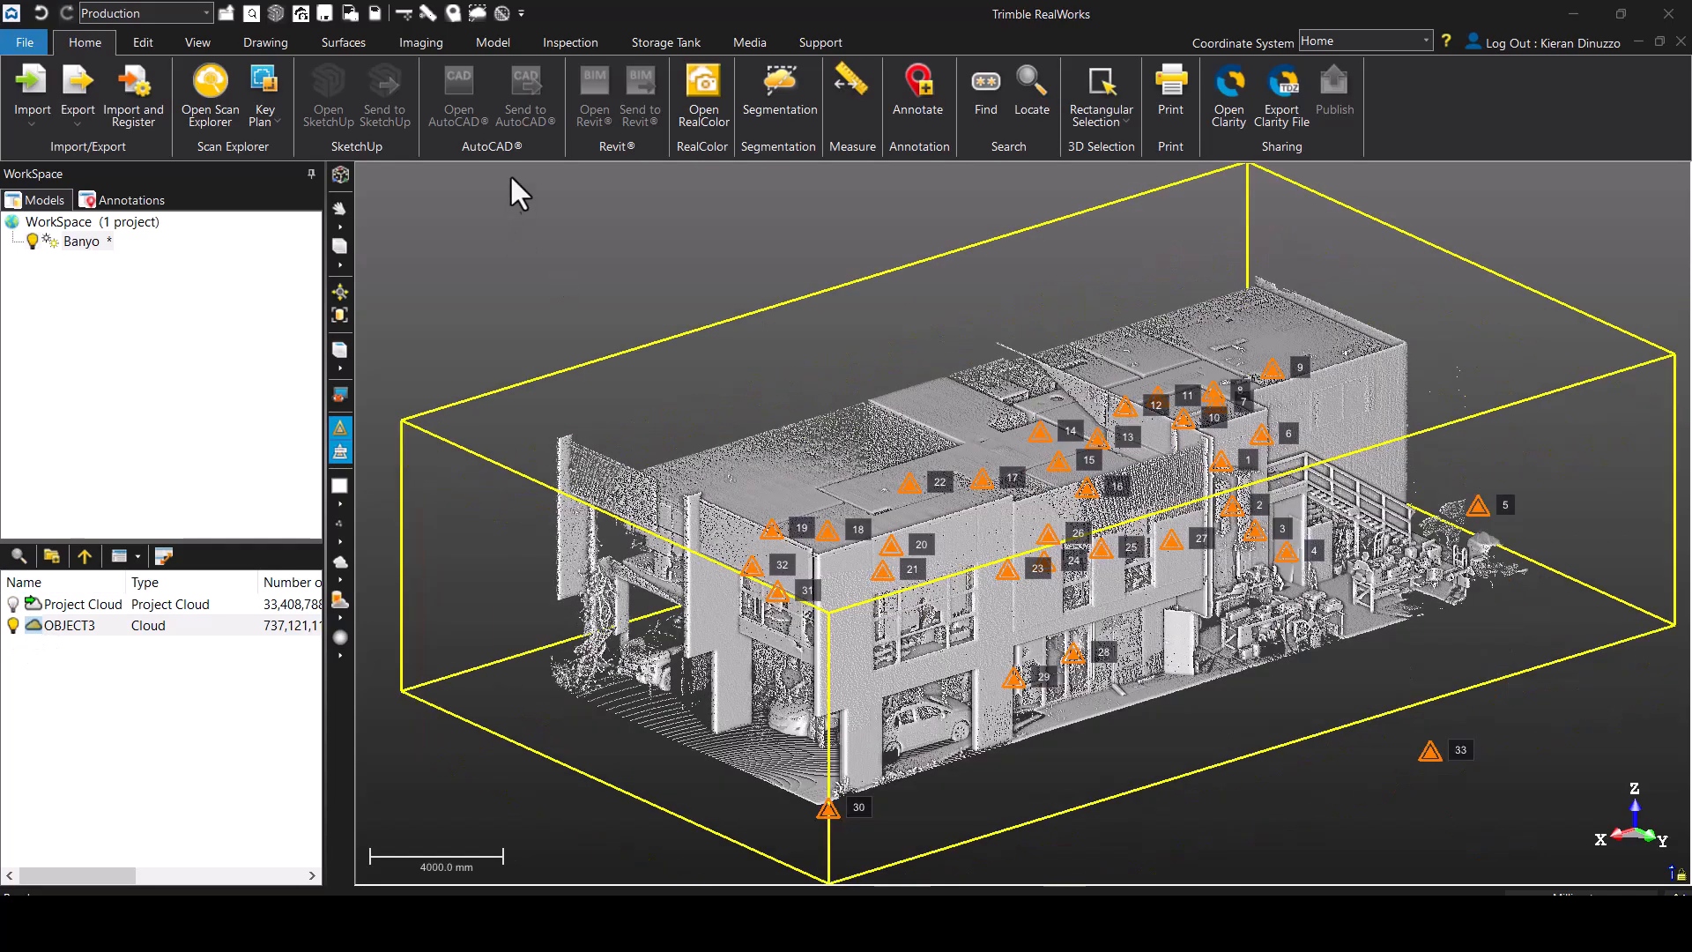
click(414, 219)
click(654, 569)
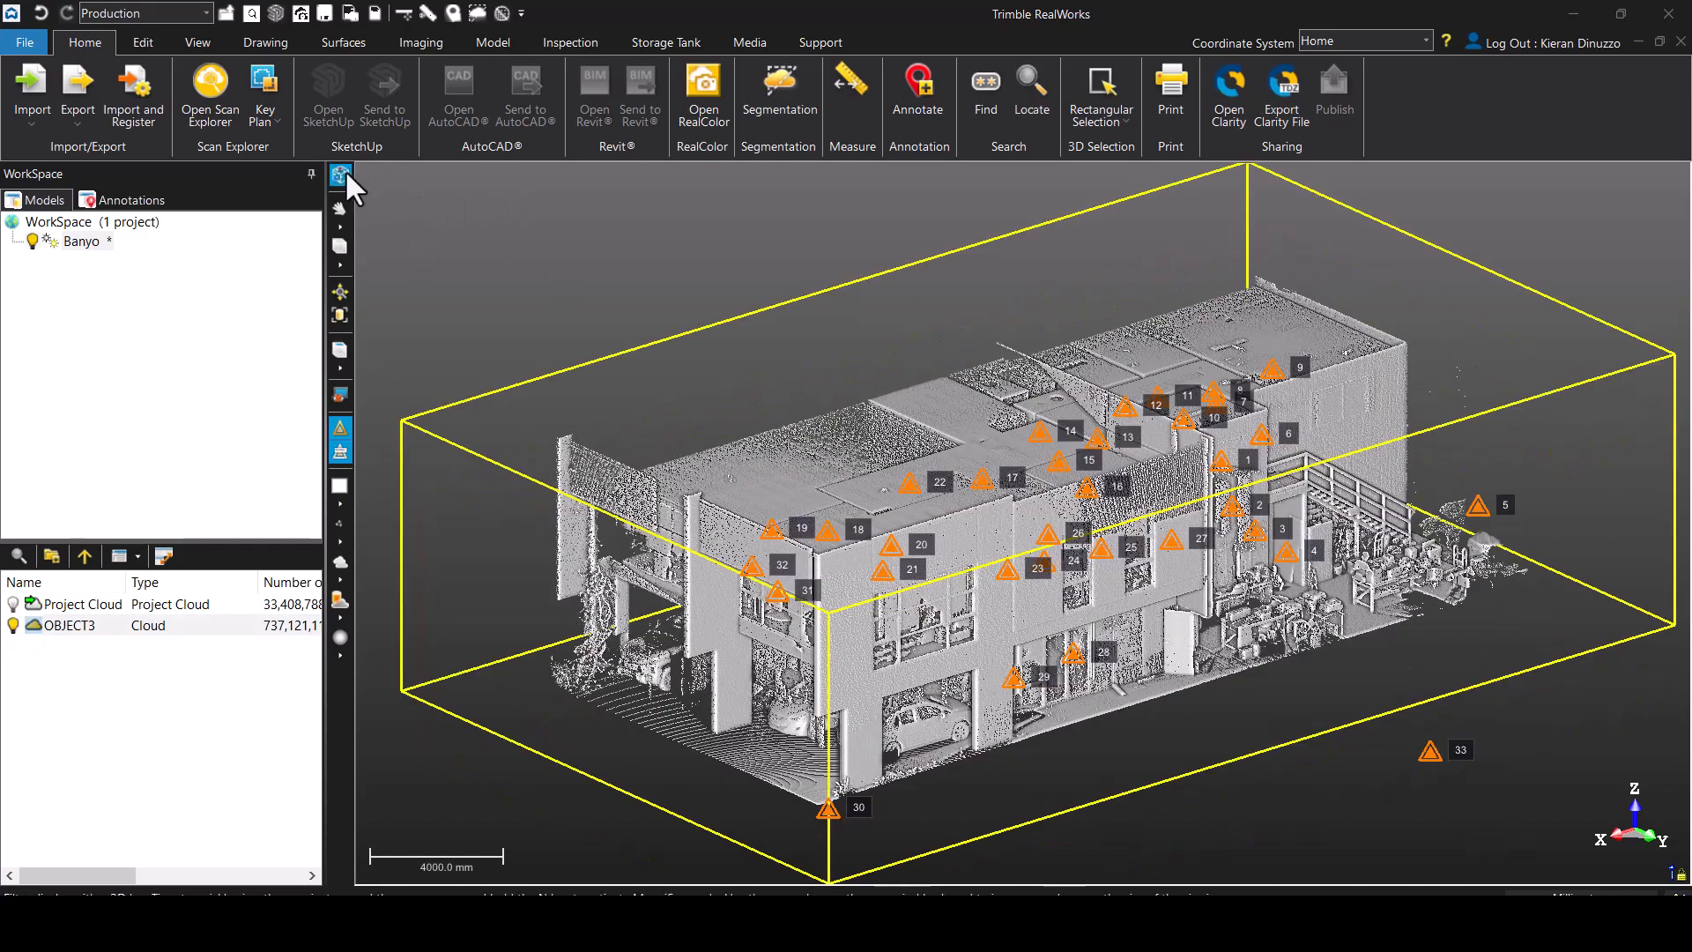
click(341, 174)
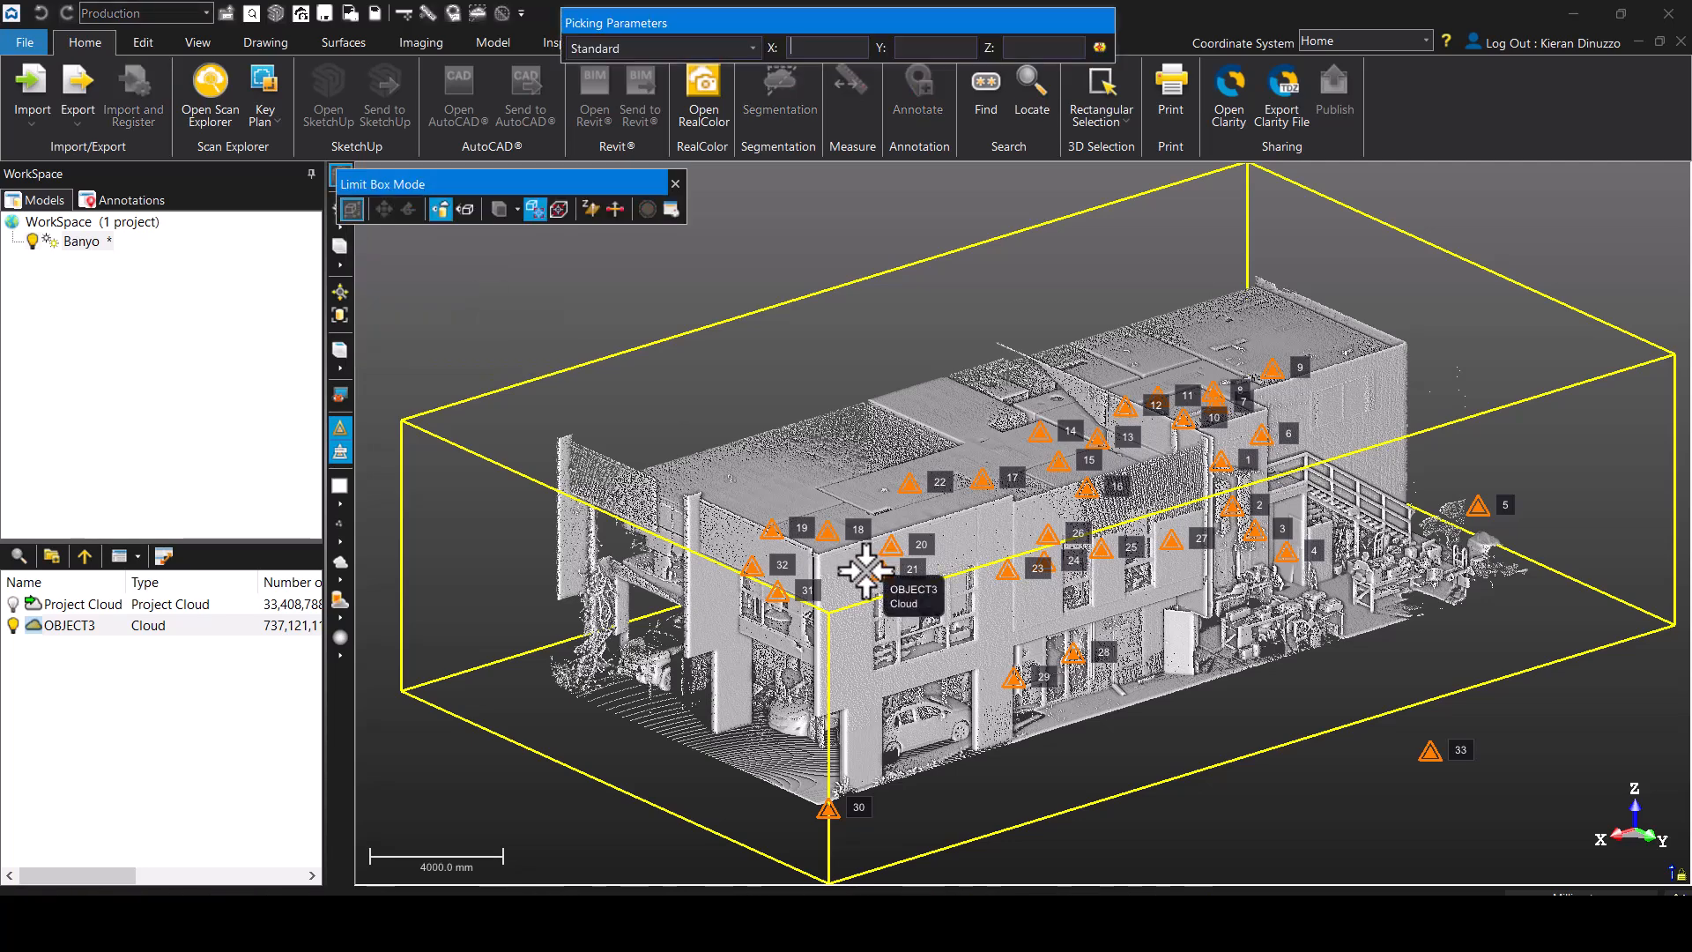
click(866, 571)
drag(978, 572, 1032, 591)
drag(1012, 421, 1002, 554)
drag(877, 575, 715, 511)
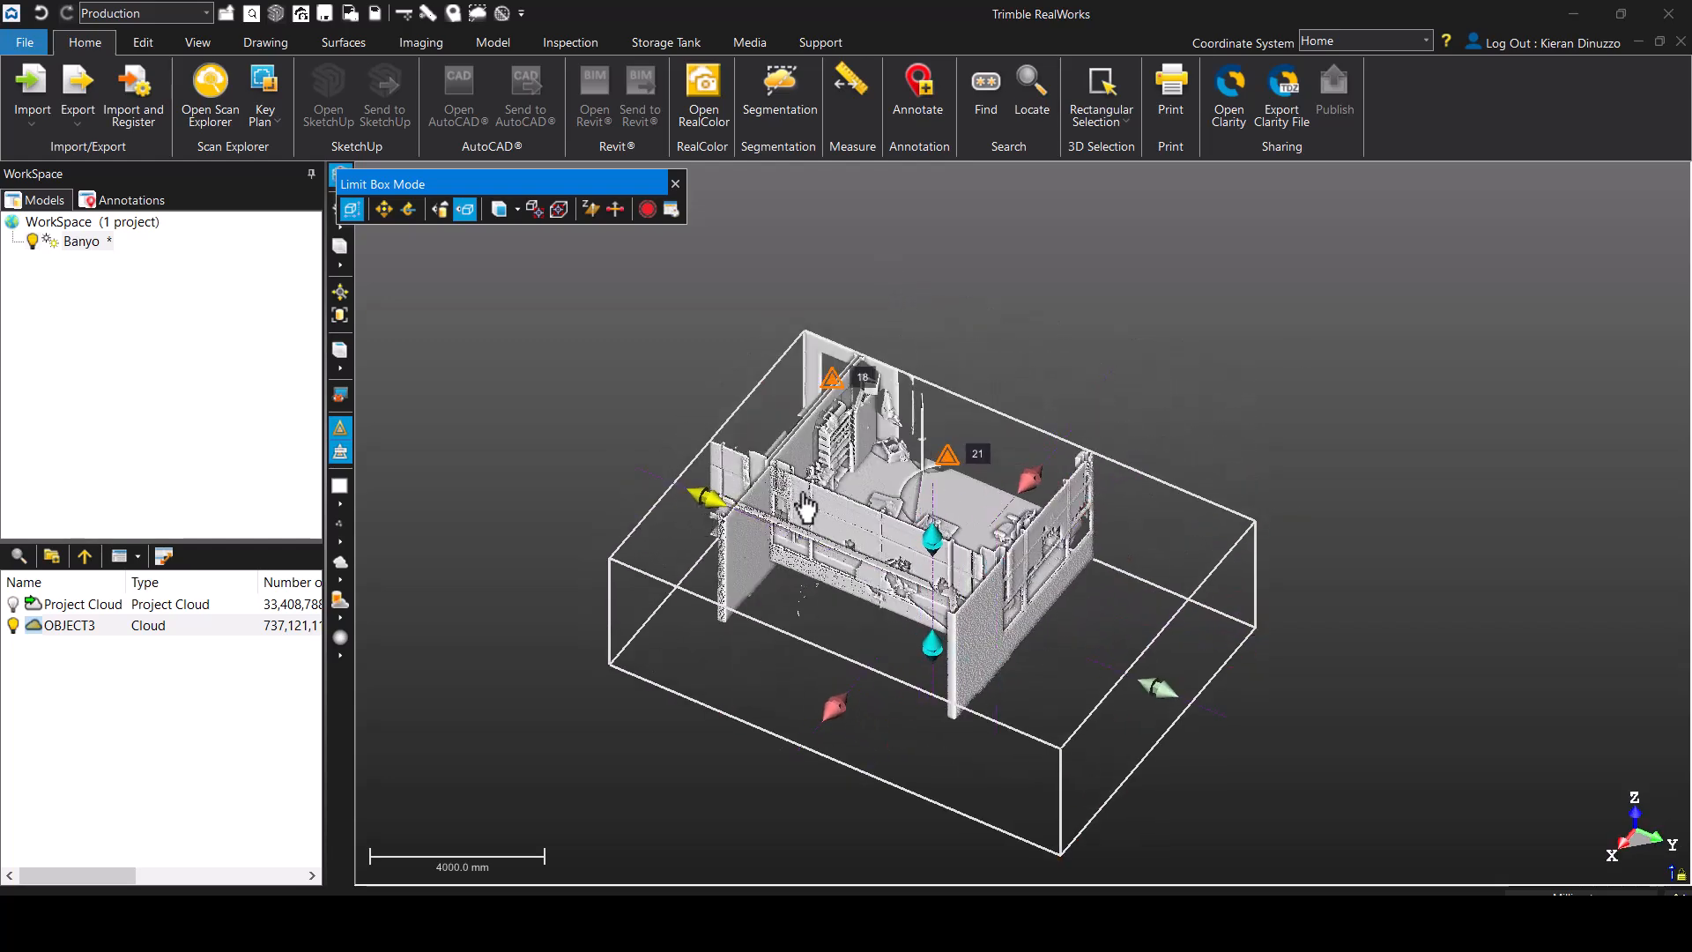
- Extend the limit box back to include the room near station 20, and pull its front and side faces in to the upper-floor rooms
drag(1118, 332, 1024, 492)
drag(1194, 407, 1265, 367)
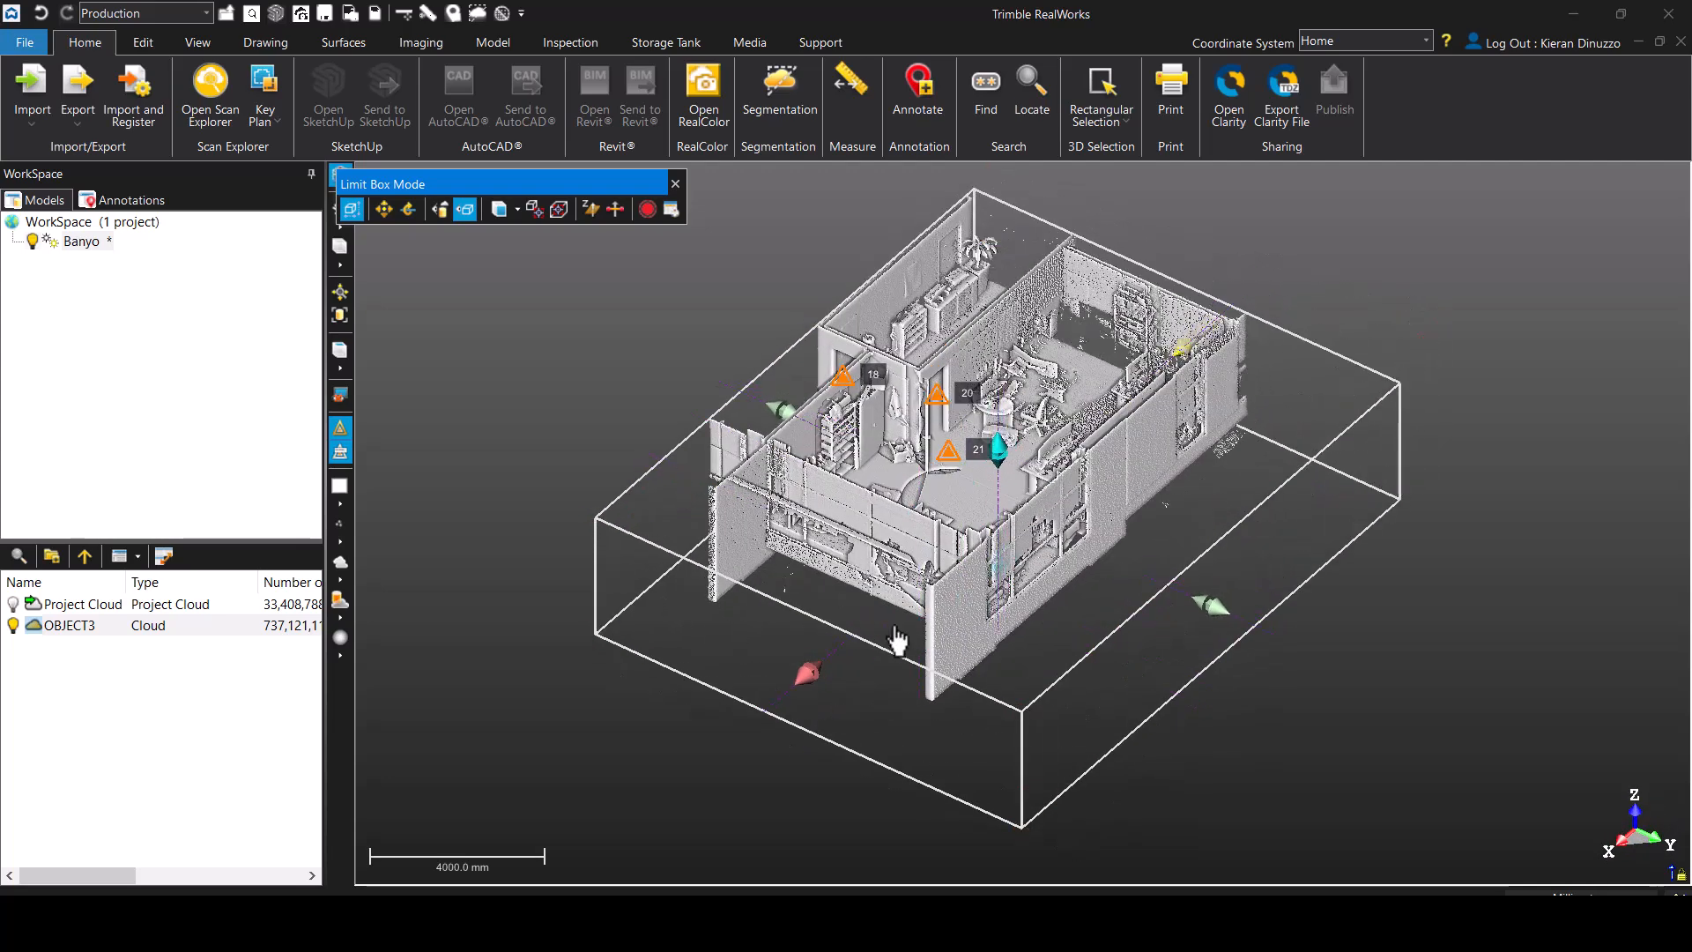
drag(914, 606, 1048, 490)
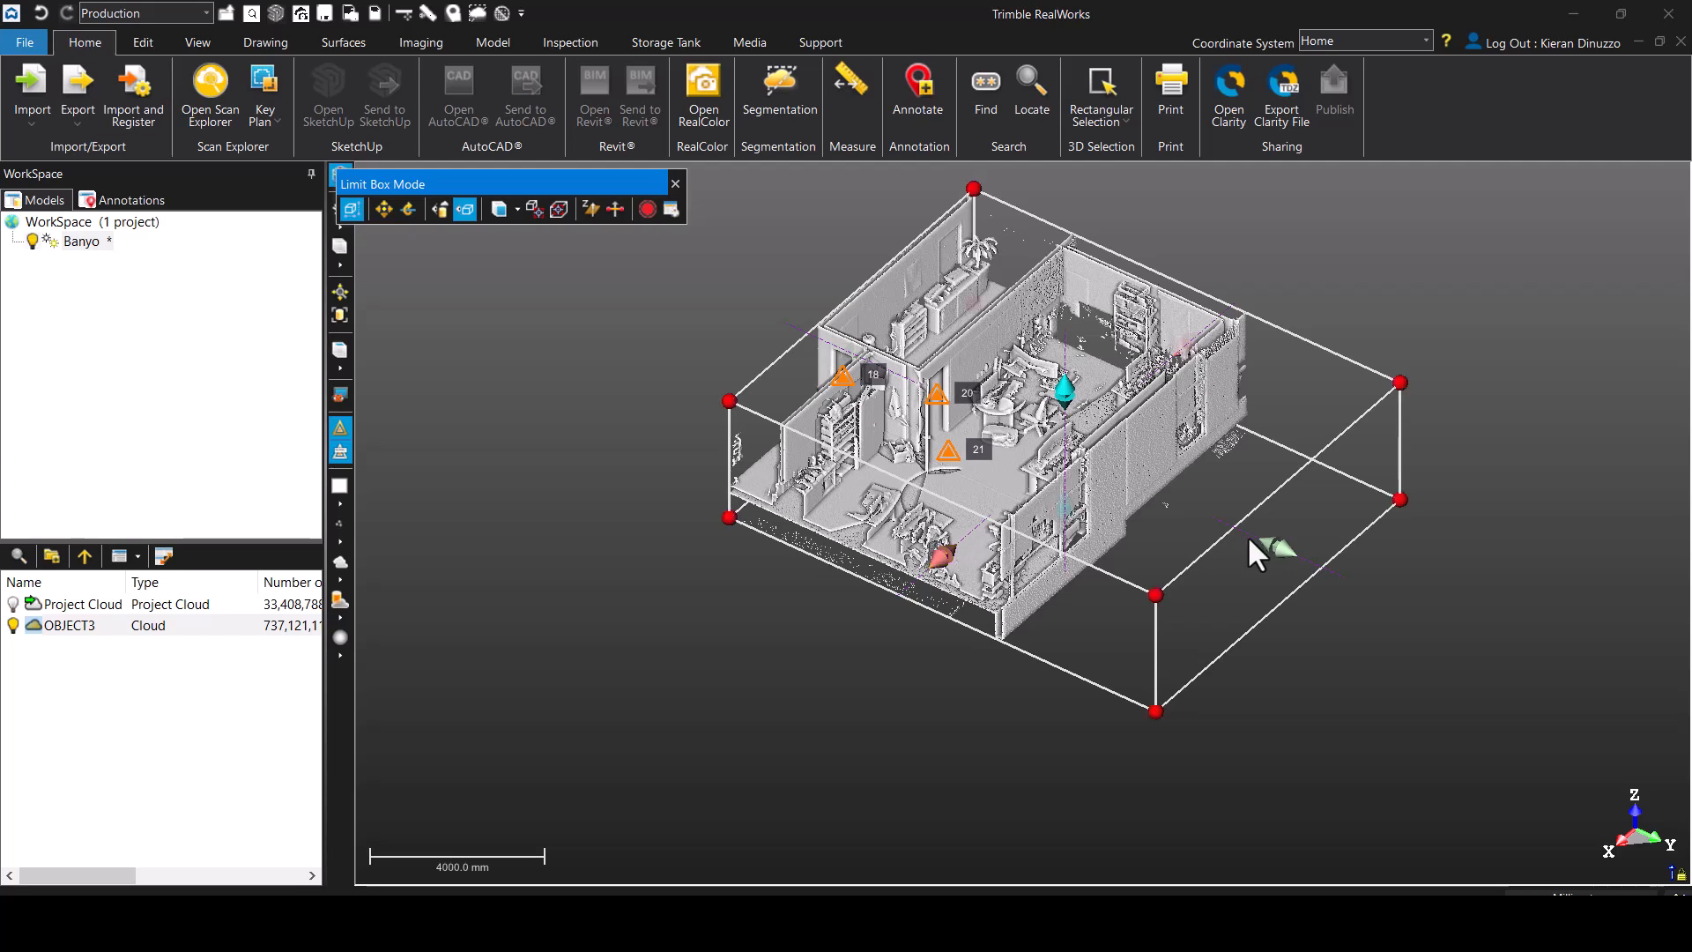
drag(1275, 553, 1097, 464)
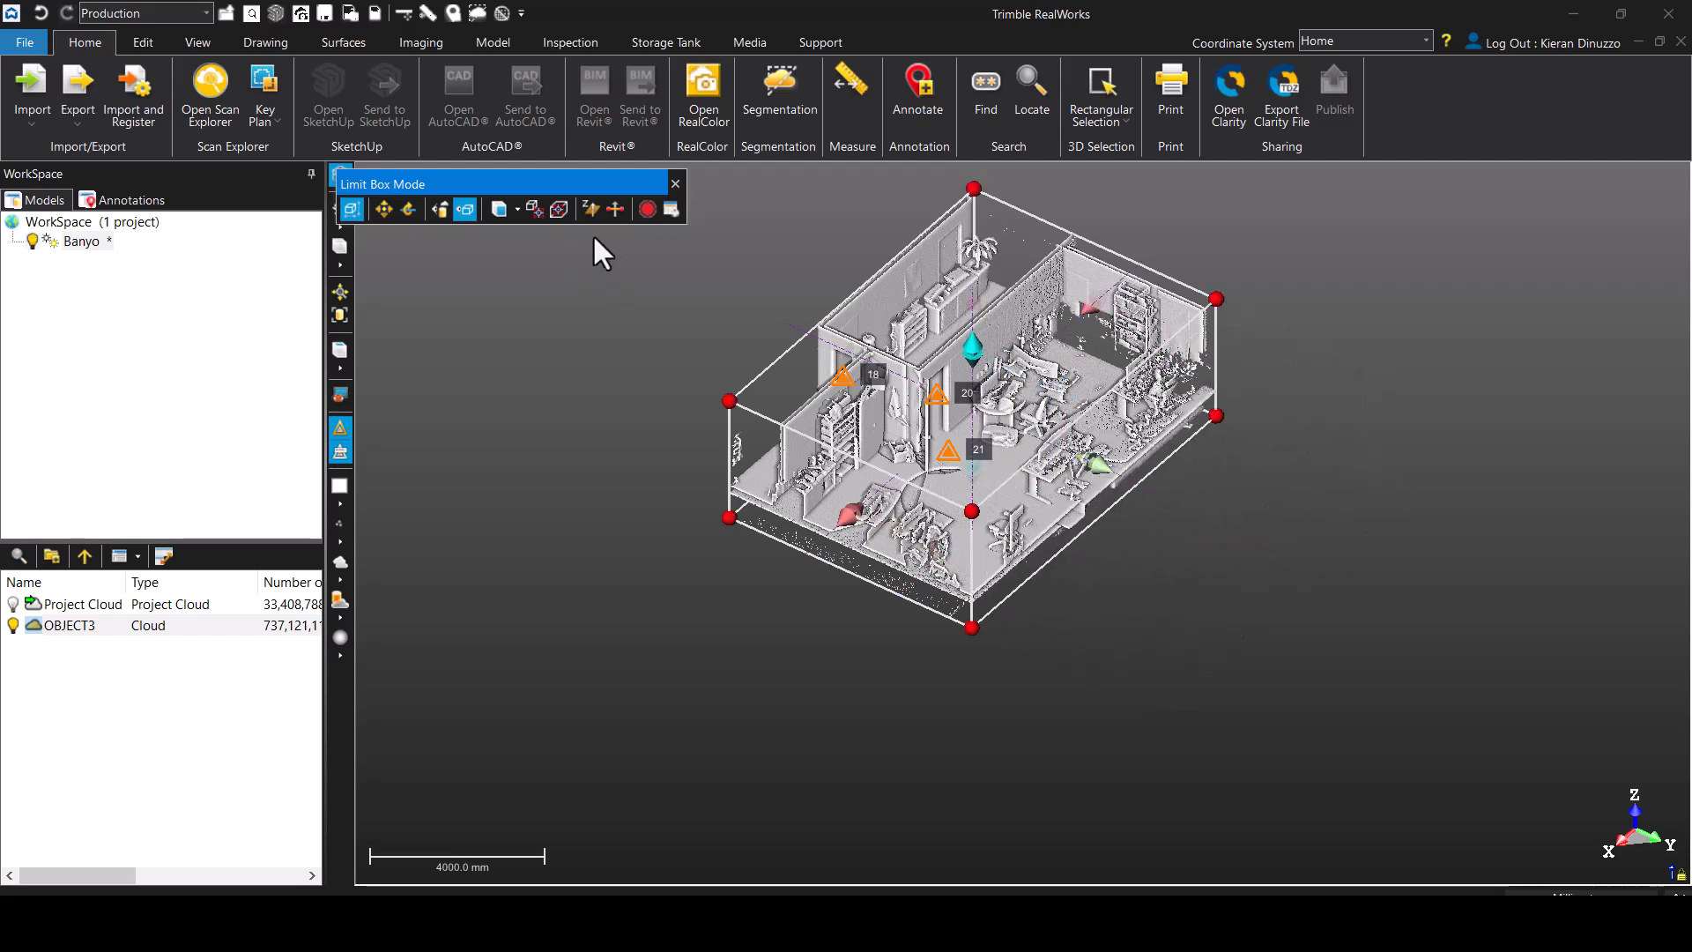
- Try segmenting the limit-boxed rooms by fencing a rectangle around the desk area, and leave Segmentation and Limit Box Mode
click(782, 98)
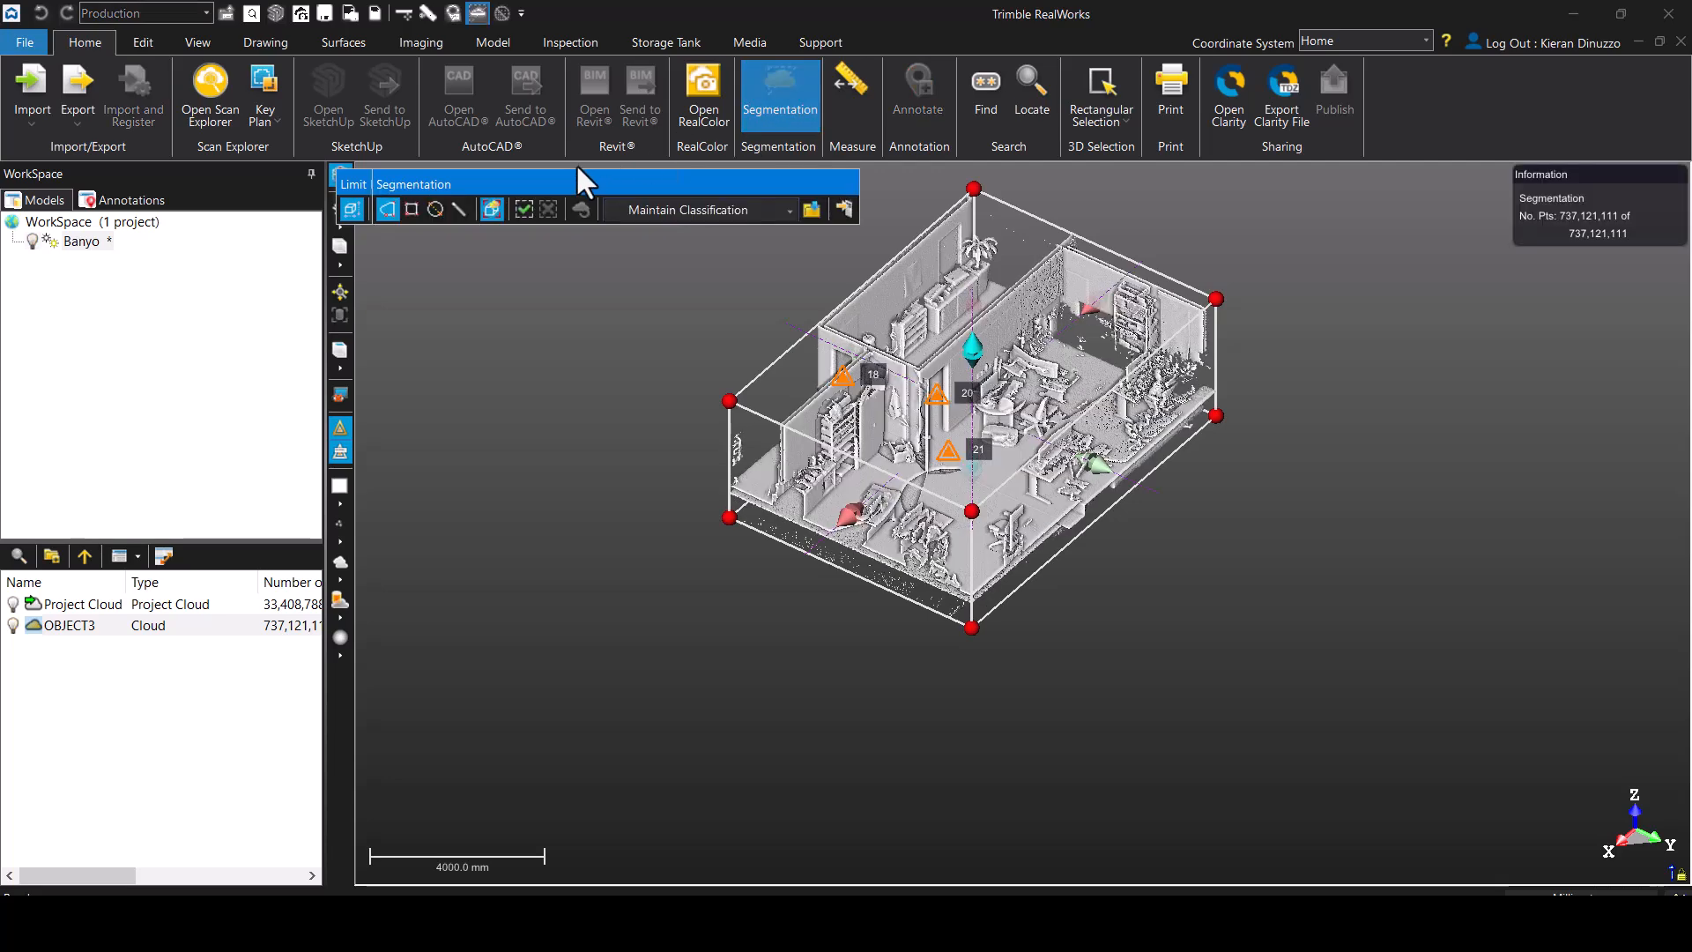
click(490, 208)
scroll(943, 388, up, 3)
scroll(1037, 421, up, 3)
middle_drag(1037, 432, 1038, 540)
scroll(1038, 539, up, 2)
drag(1038, 538, 936, 431)
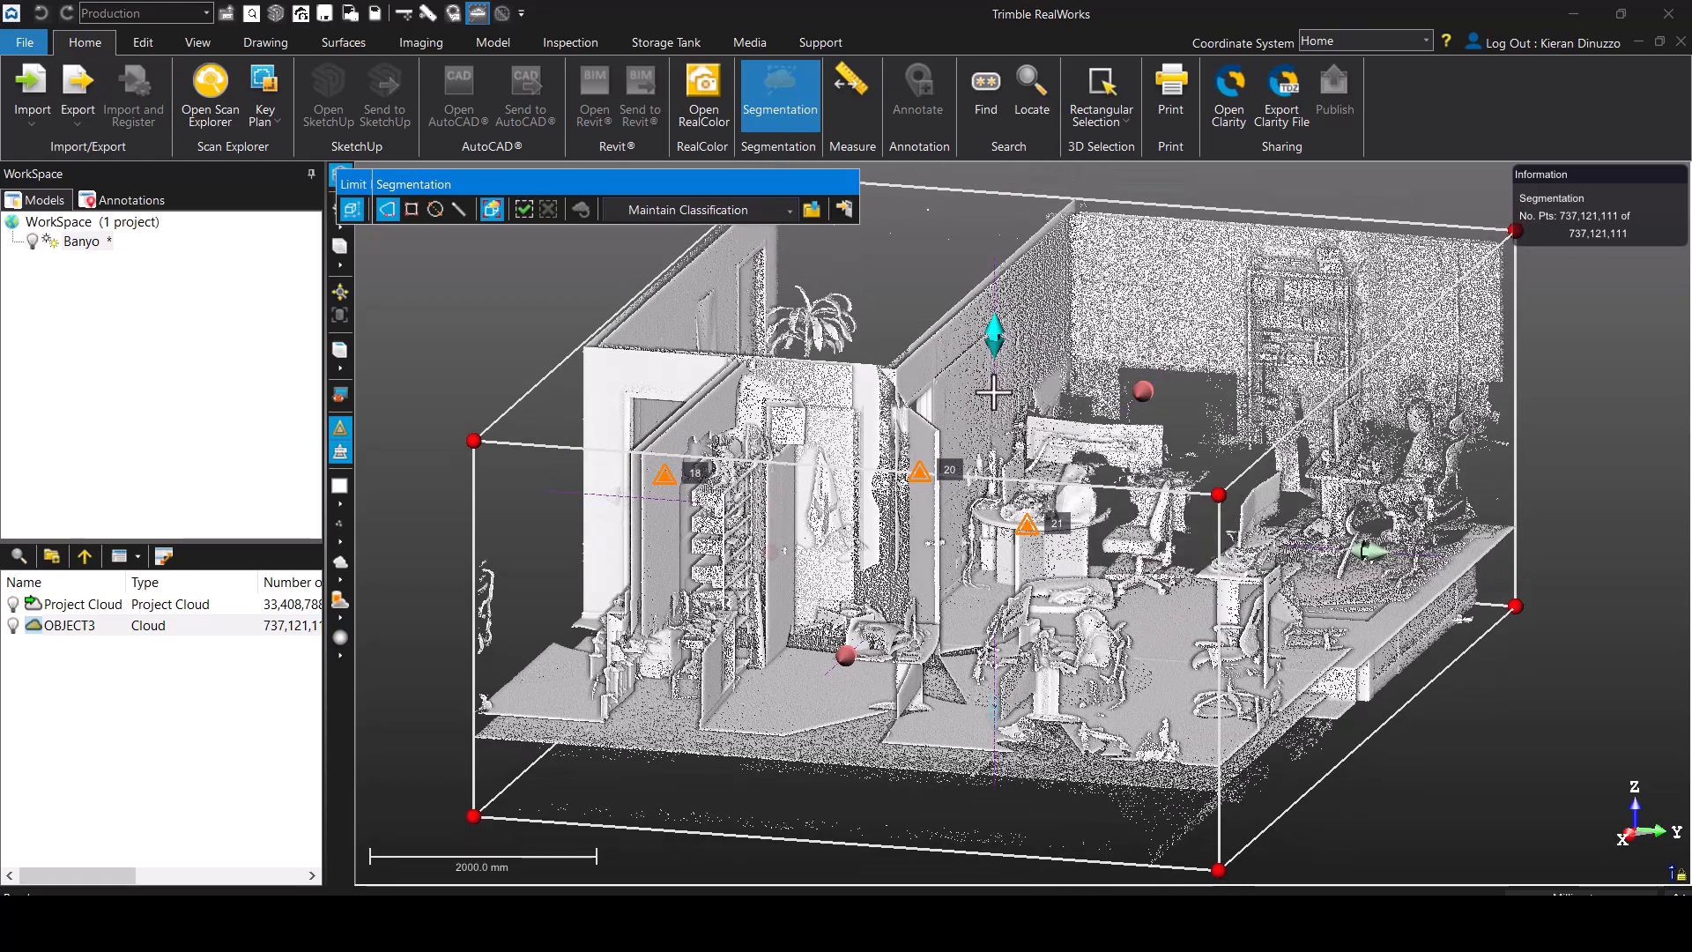
drag(1067, 471, 1071, 473)
click(975, 579)
click(1334, 588)
double_click(1351, 326)
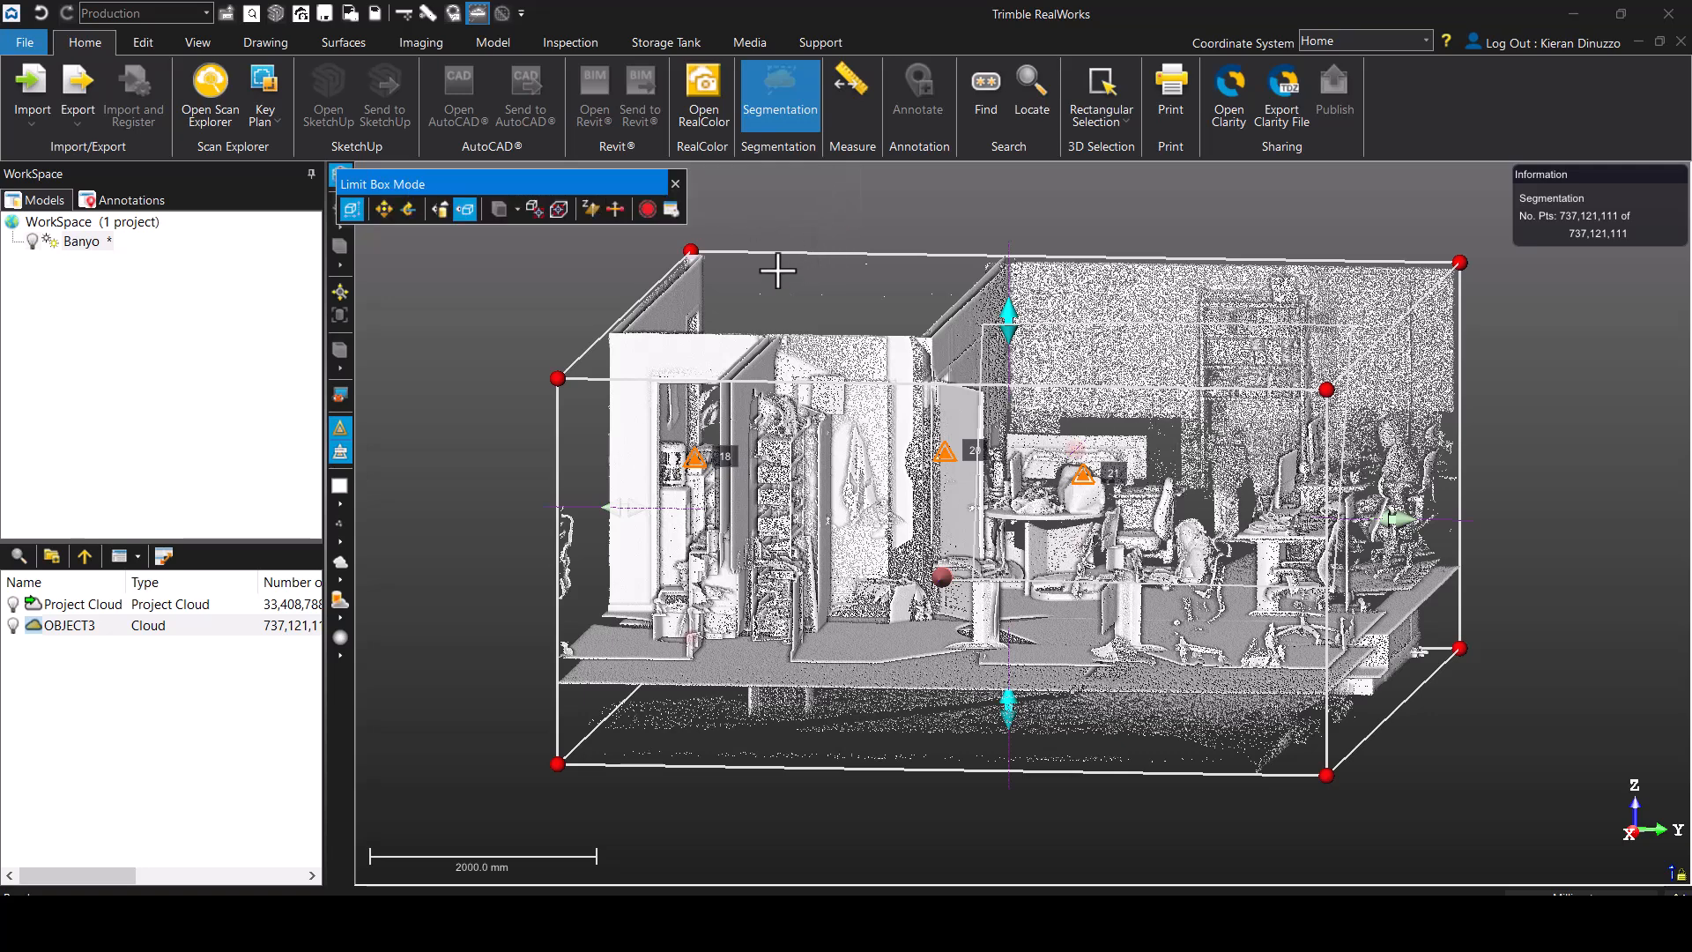
click(676, 184)
- Examine the parked cars and ground around station 30 in the project cloud
middle_drag(1025, 328, 989, 494)
drag(988, 513, 714, 445)
middle_drag(714, 445, 746, 383)
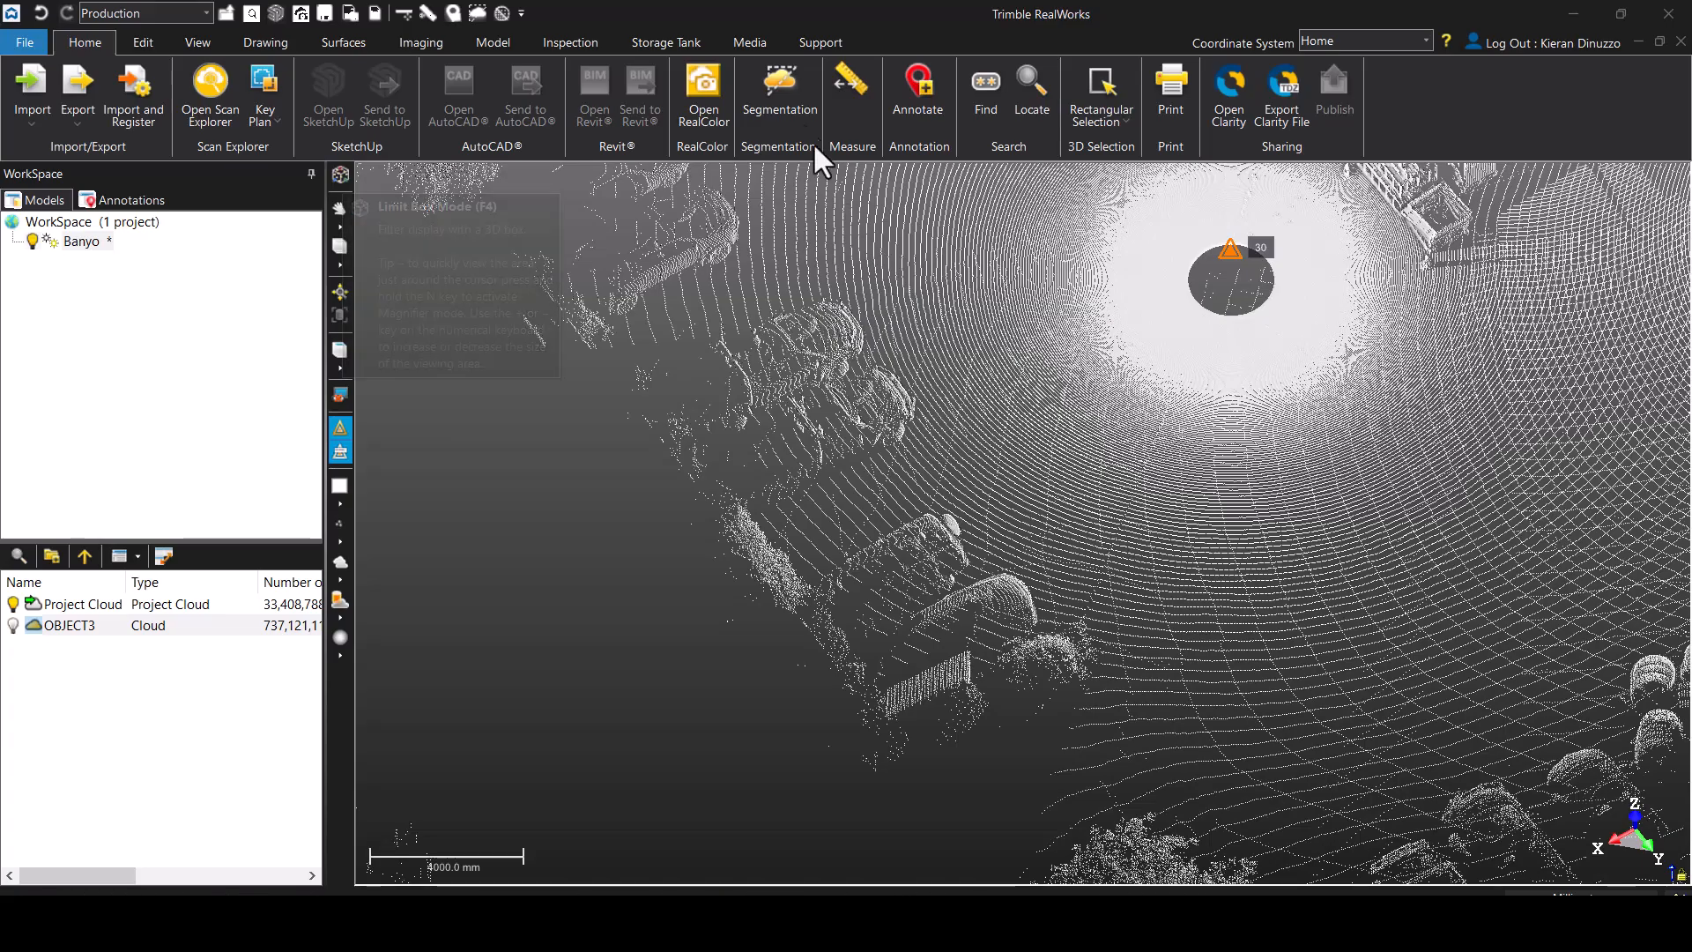
mouse_move(913, 510)
mouse_down()
mouse_move(937, 479)
mouse_move(944, 529)
mouse_move(846, 268)
mouse_up()
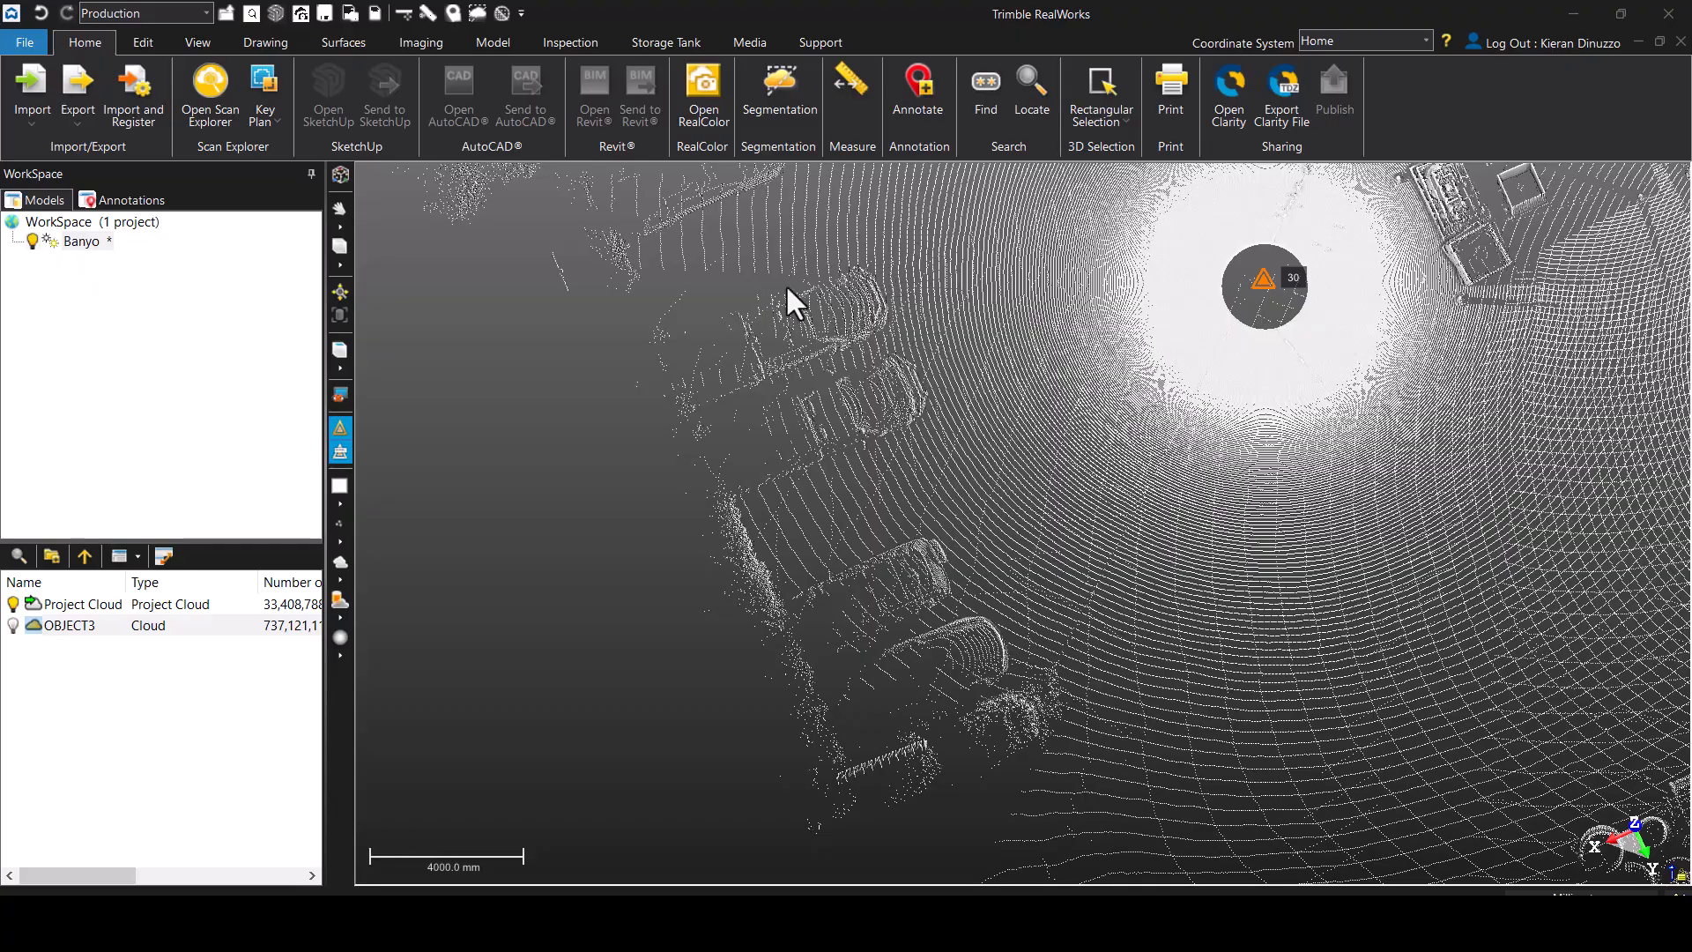
drag(926, 483, 891, 484)
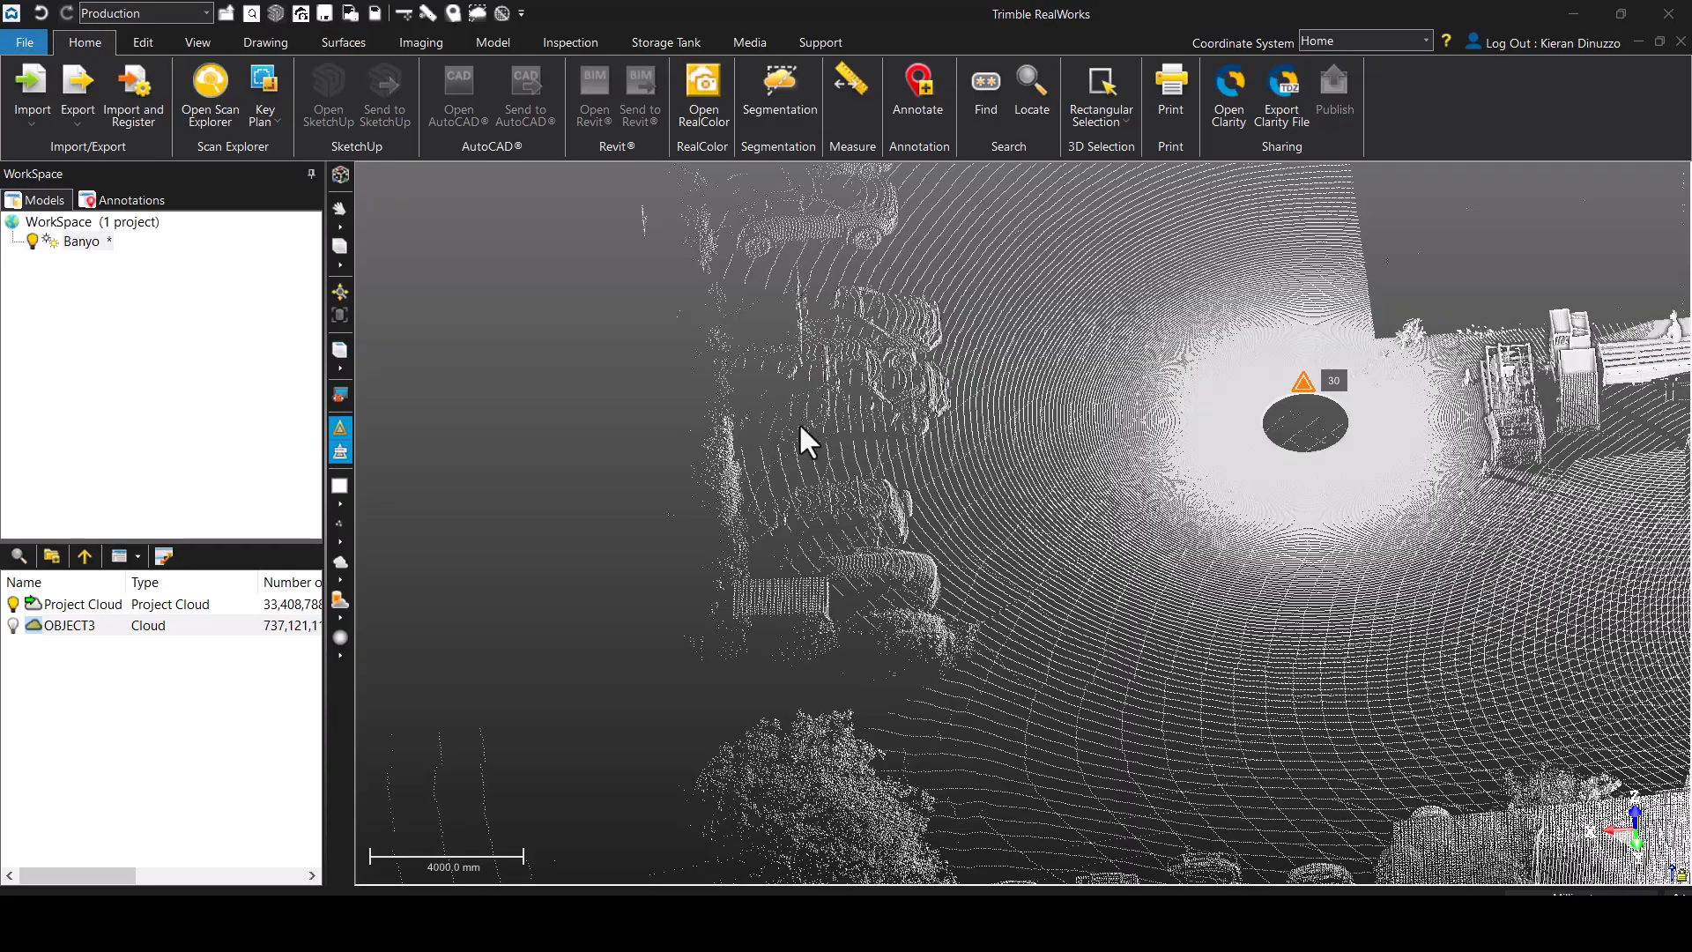
middle_drag(885, 529, 668, 526)
drag(879, 506, 903, 504)
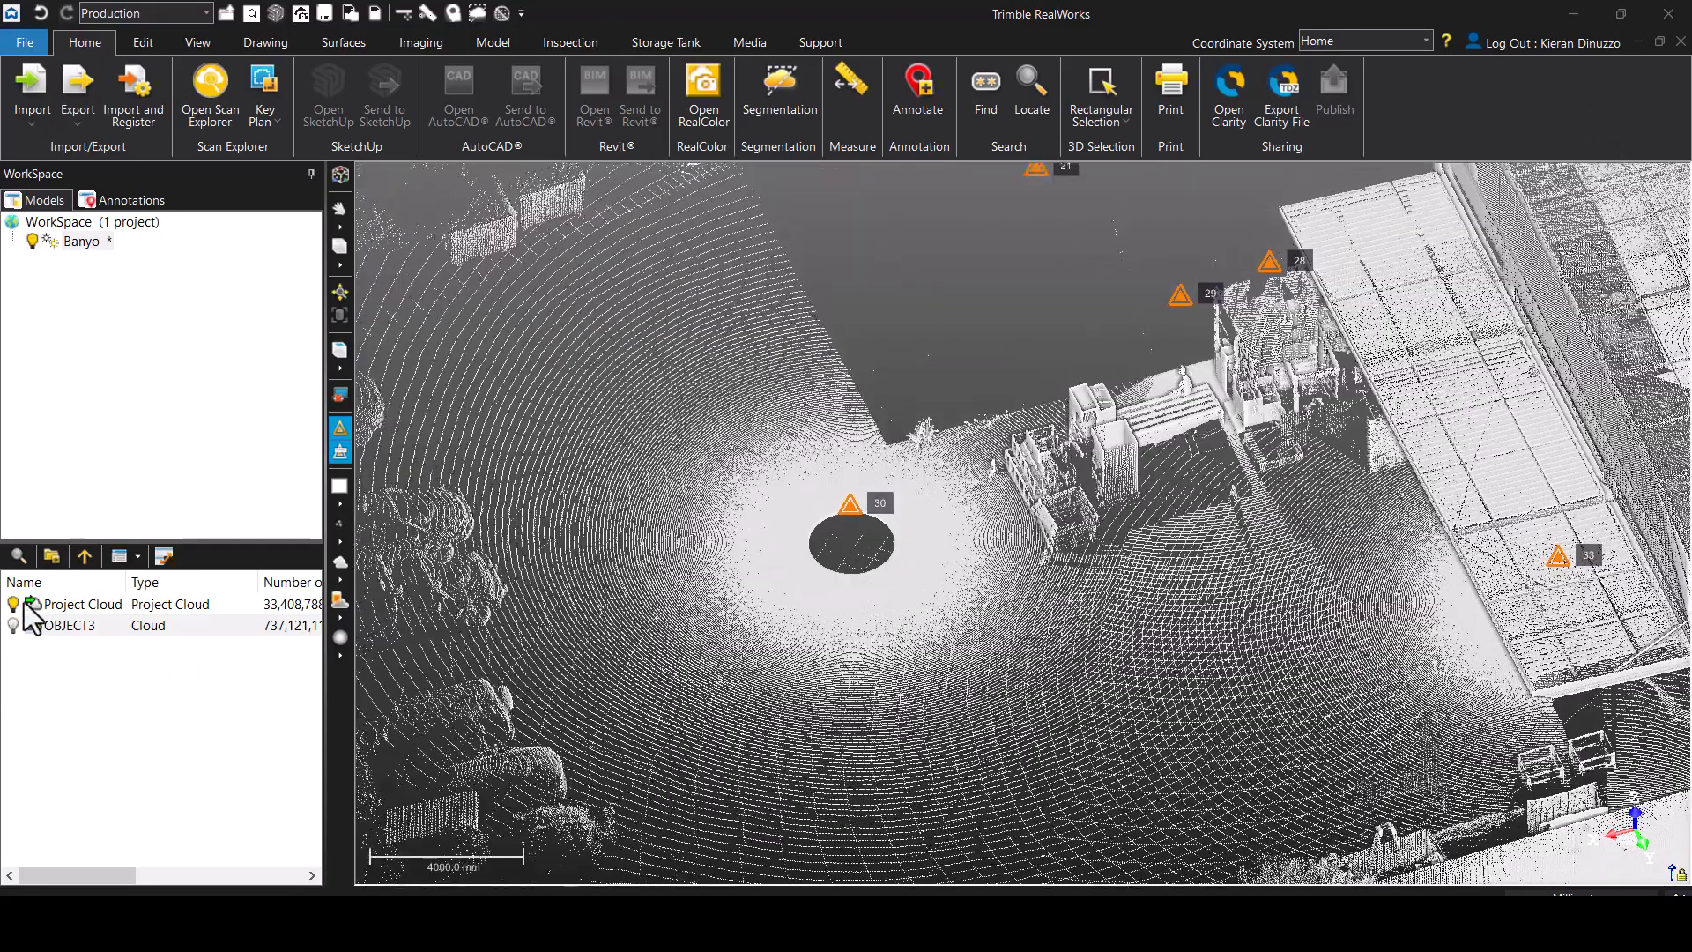
- Hide the project cloud and display the segmented office cloud in a full building view
click(12, 605)
click(12, 625)
scroll(949, 388, down, 2)
middle_drag(949, 388, 1001, 605)
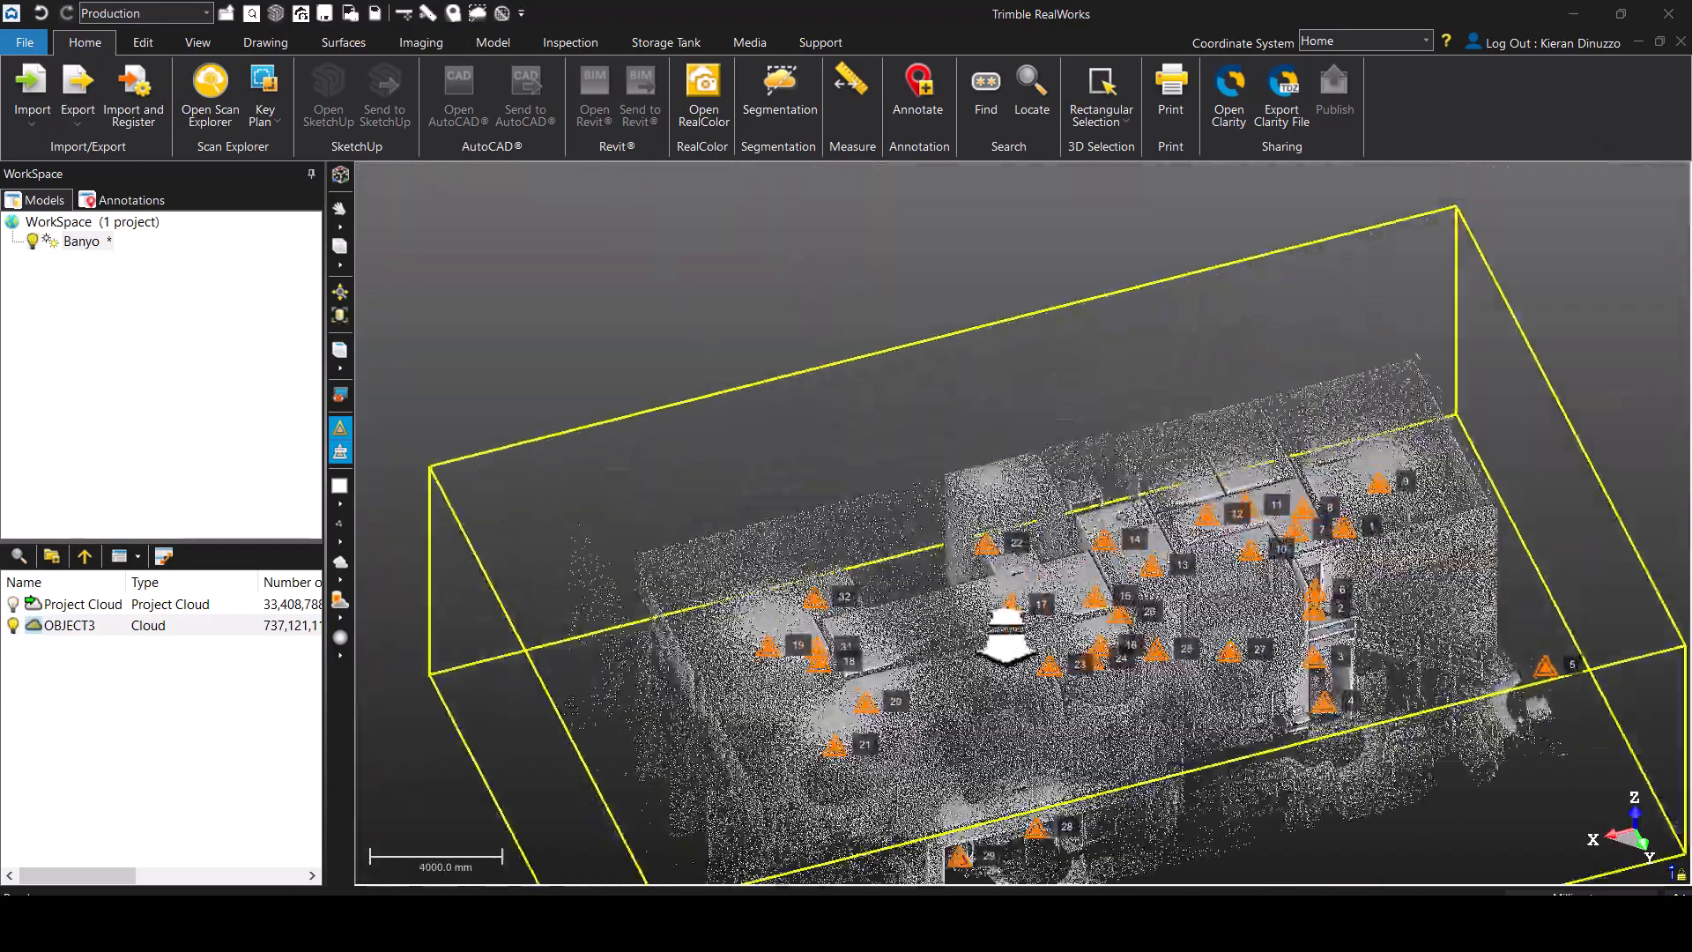
scroll(981, 495, up, 3)
scroll(957, 520, down, 3)
drag(1015, 549, 1182, 589)
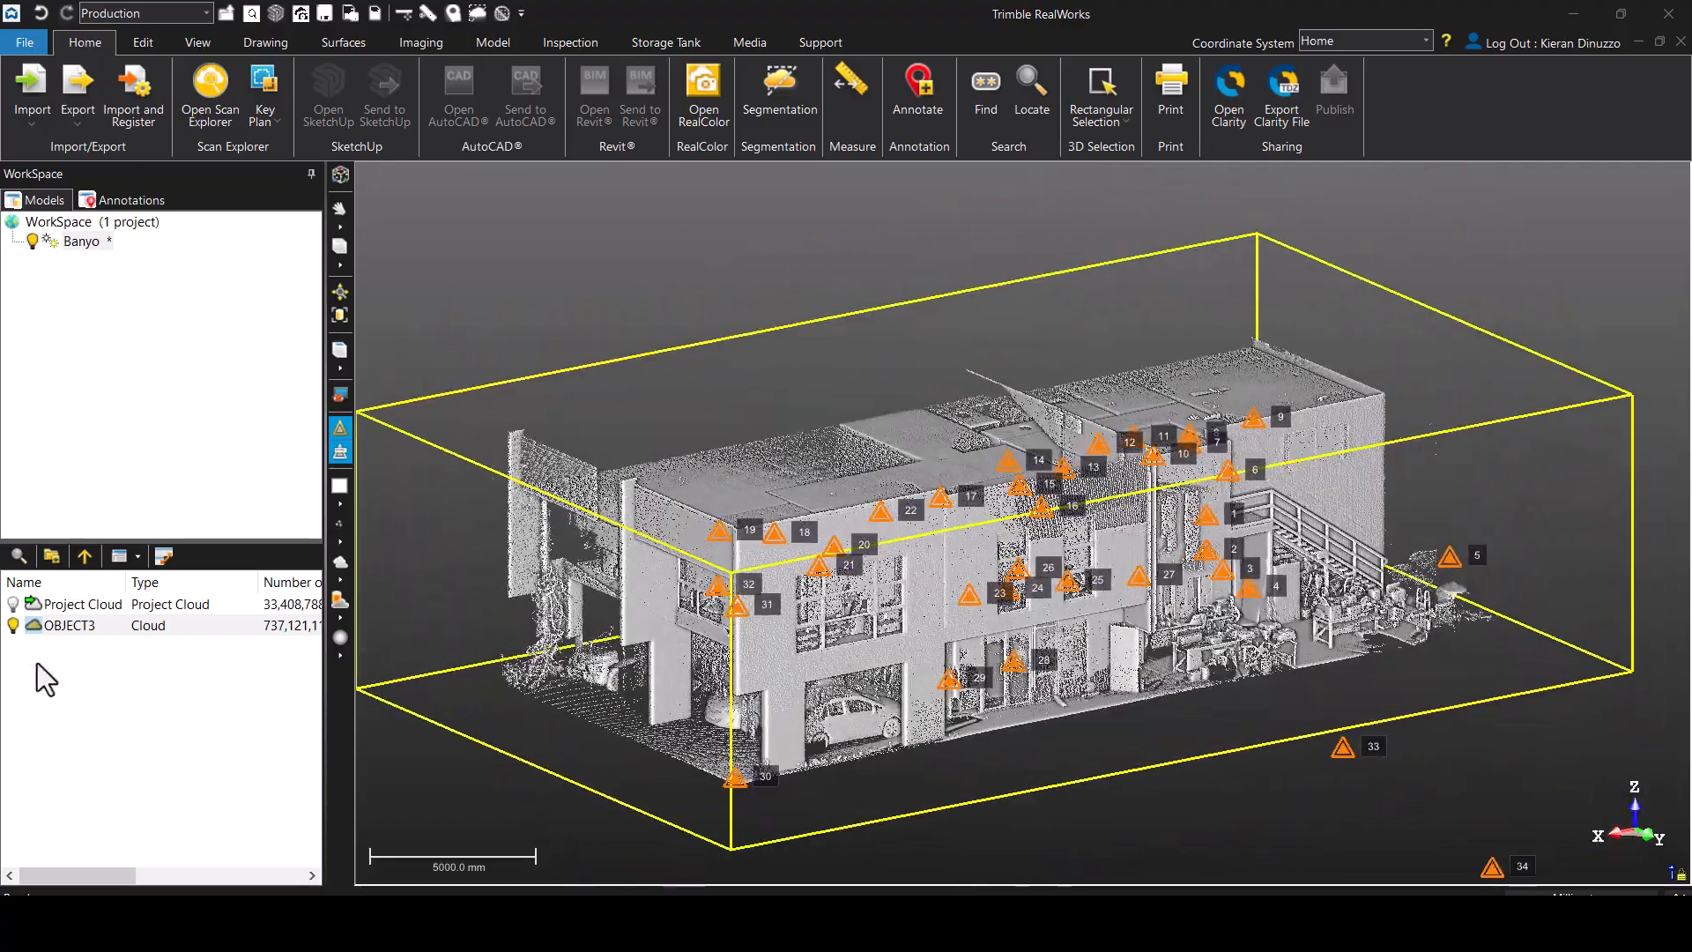
- Rename the segmented building cloud as Office
click(70, 694)
click(77, 628)
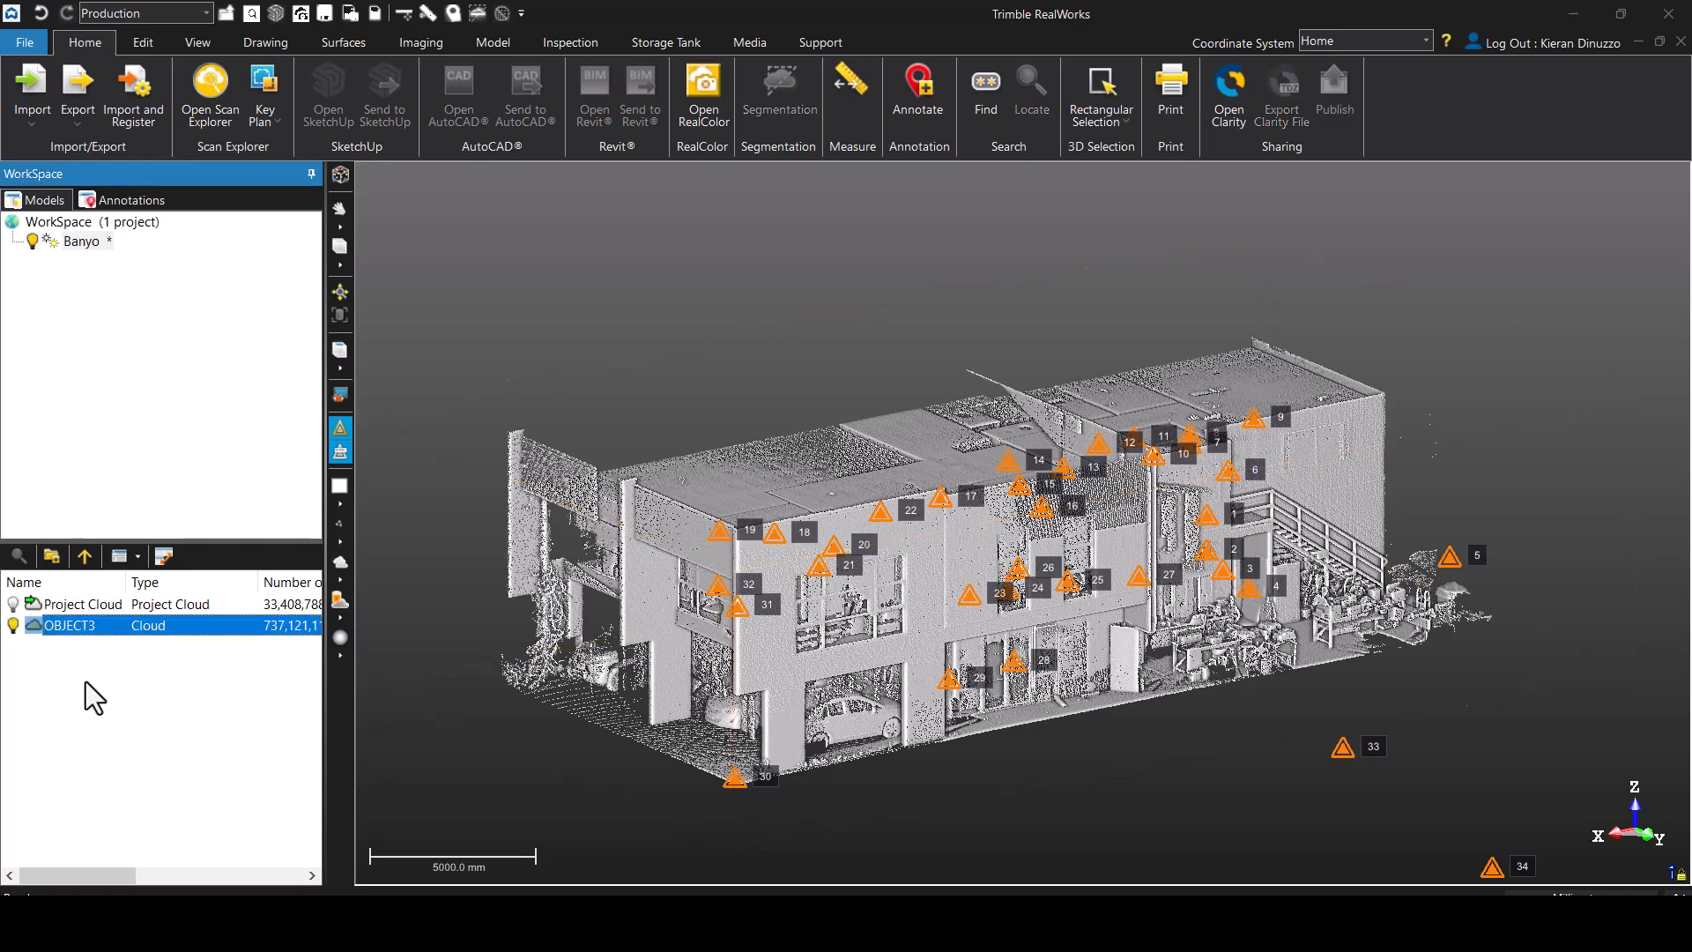
click(97, 626)
text(Office)
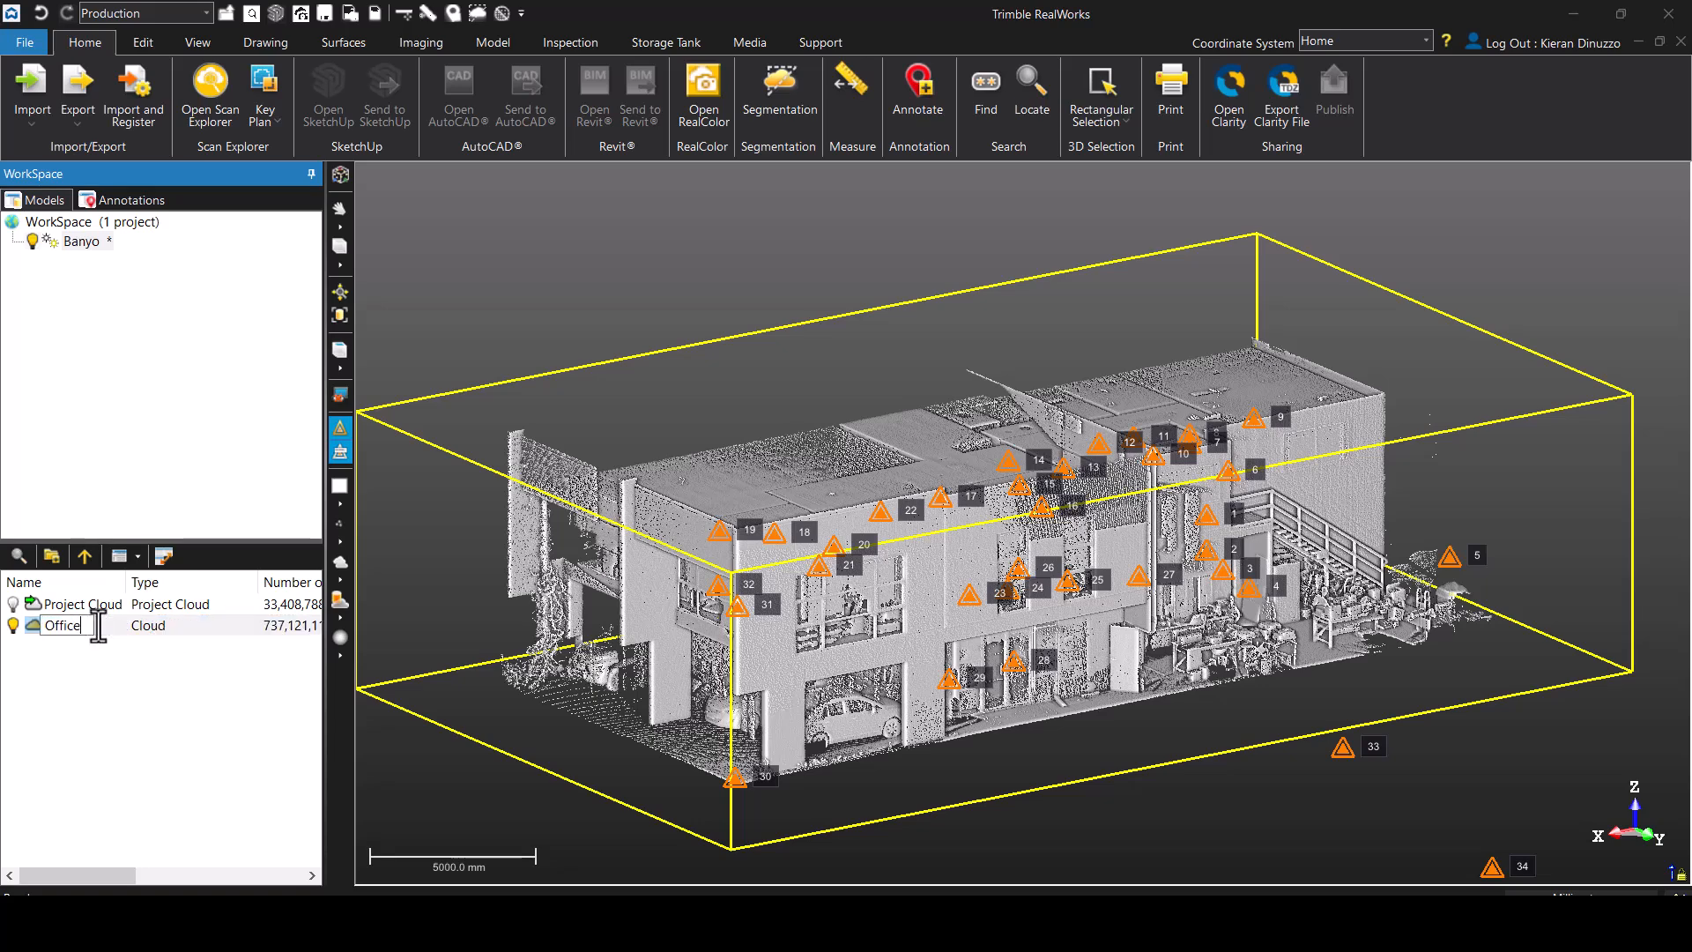
key(Return)
click(119, 738)
click(79, 630)
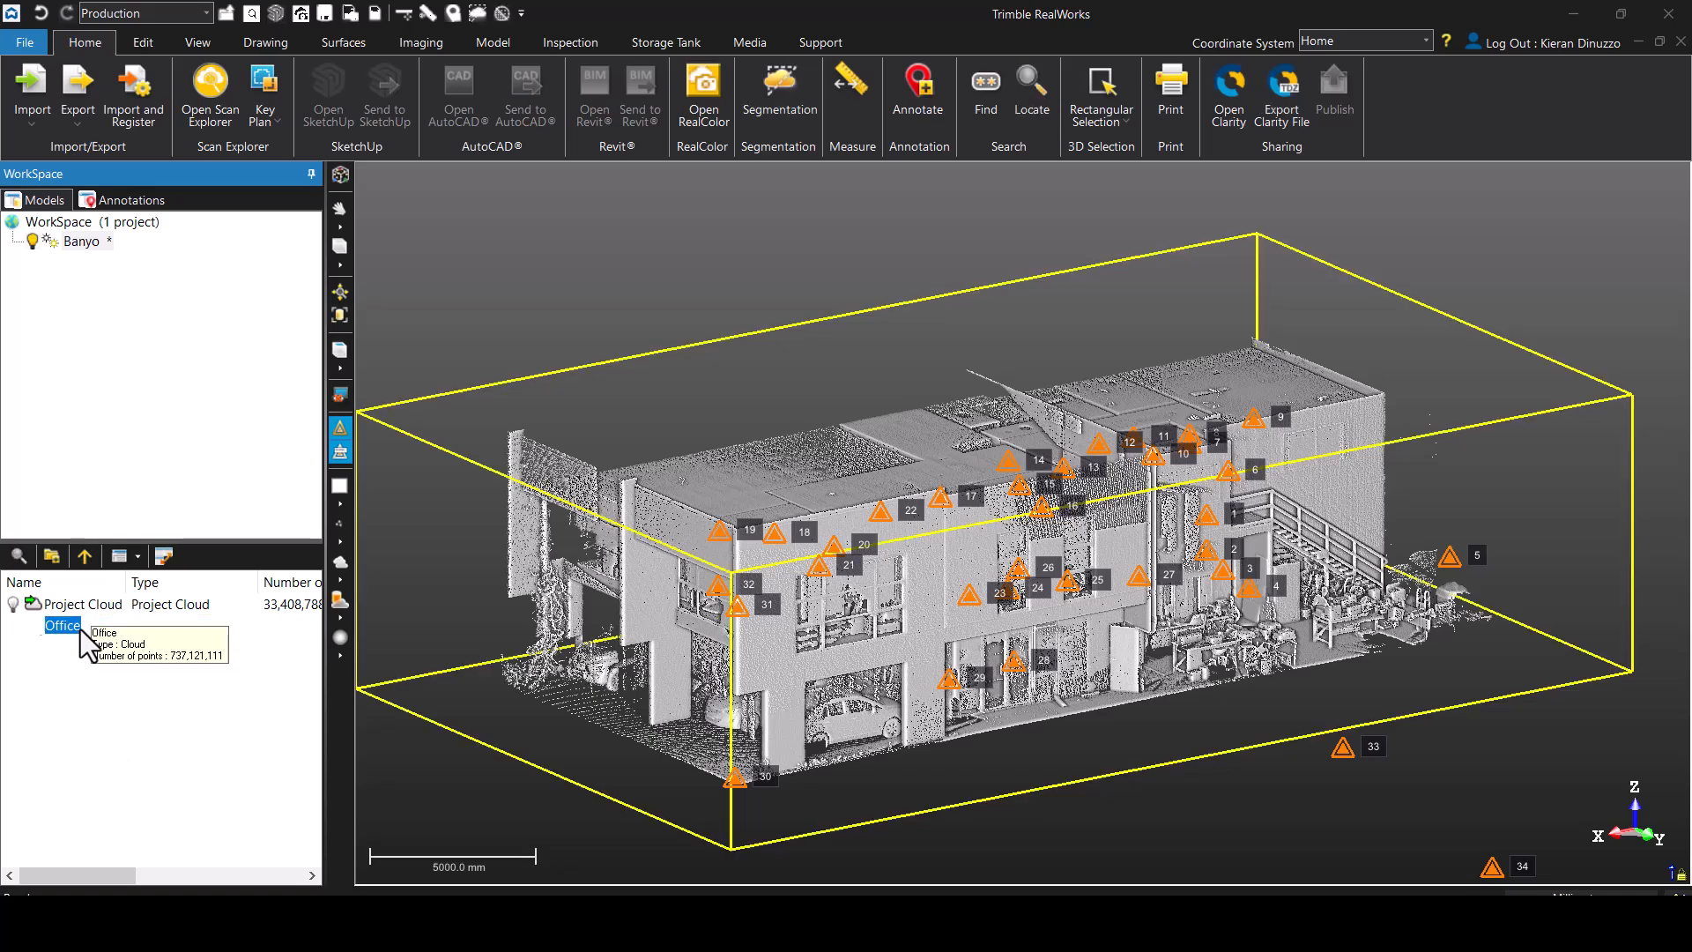
click(109, 684)
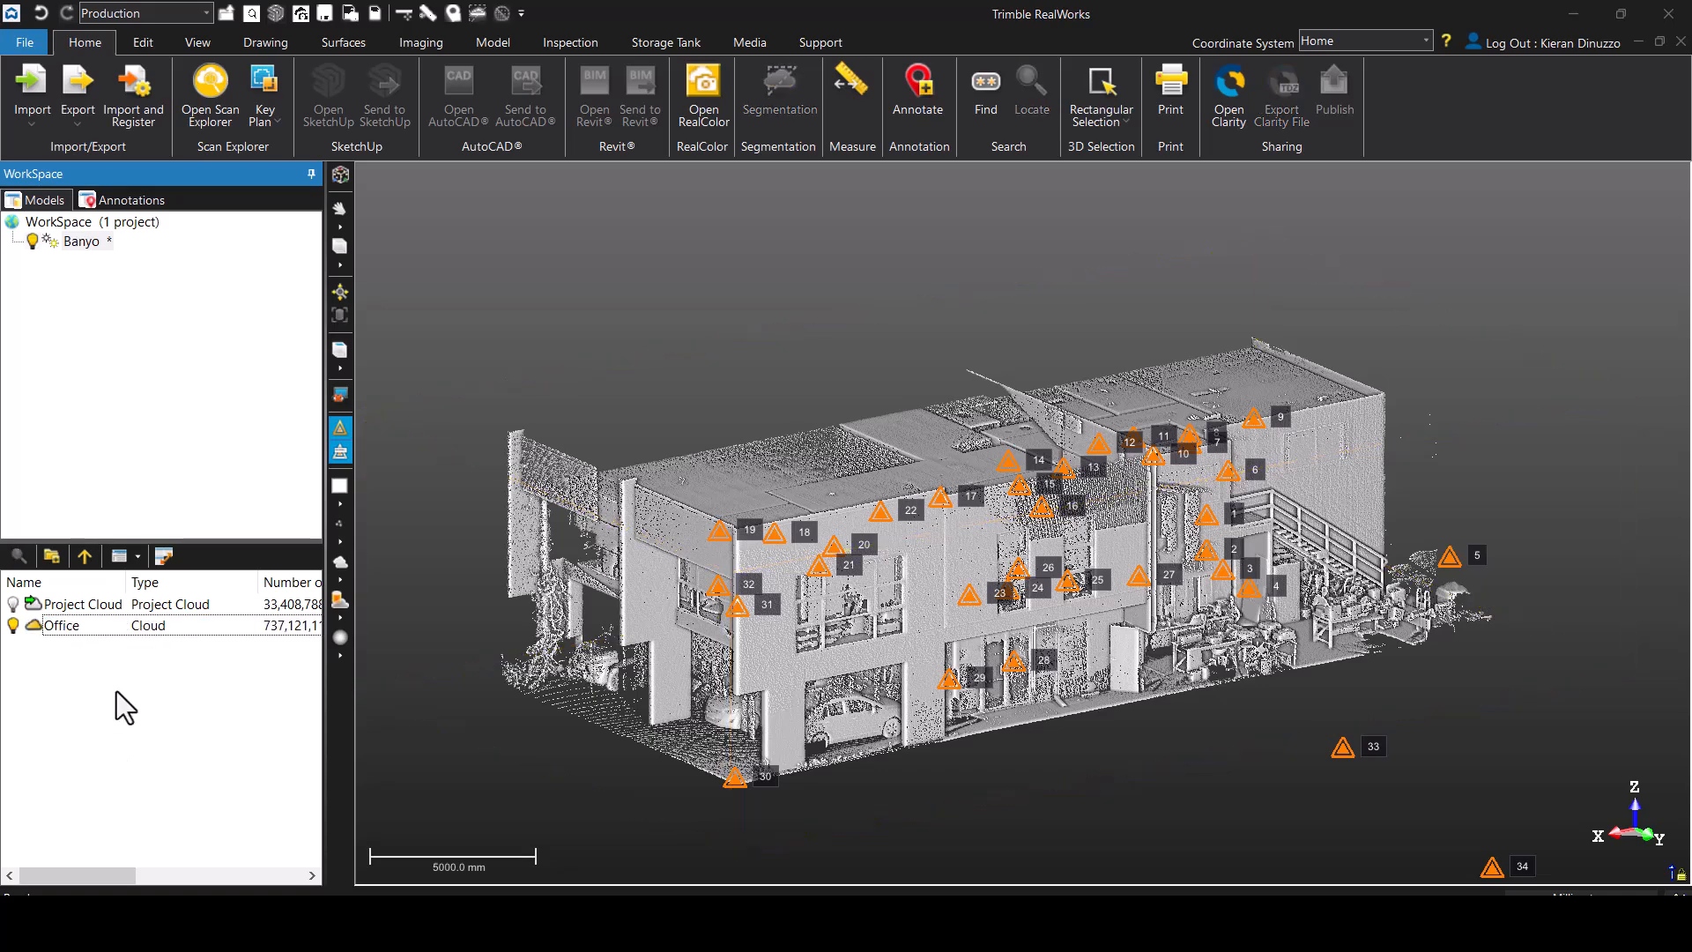
- Start Sampling on the Office cloud and set Random Sampling to 62%
click(943, 538)
scroll(924, 539, up, 2)
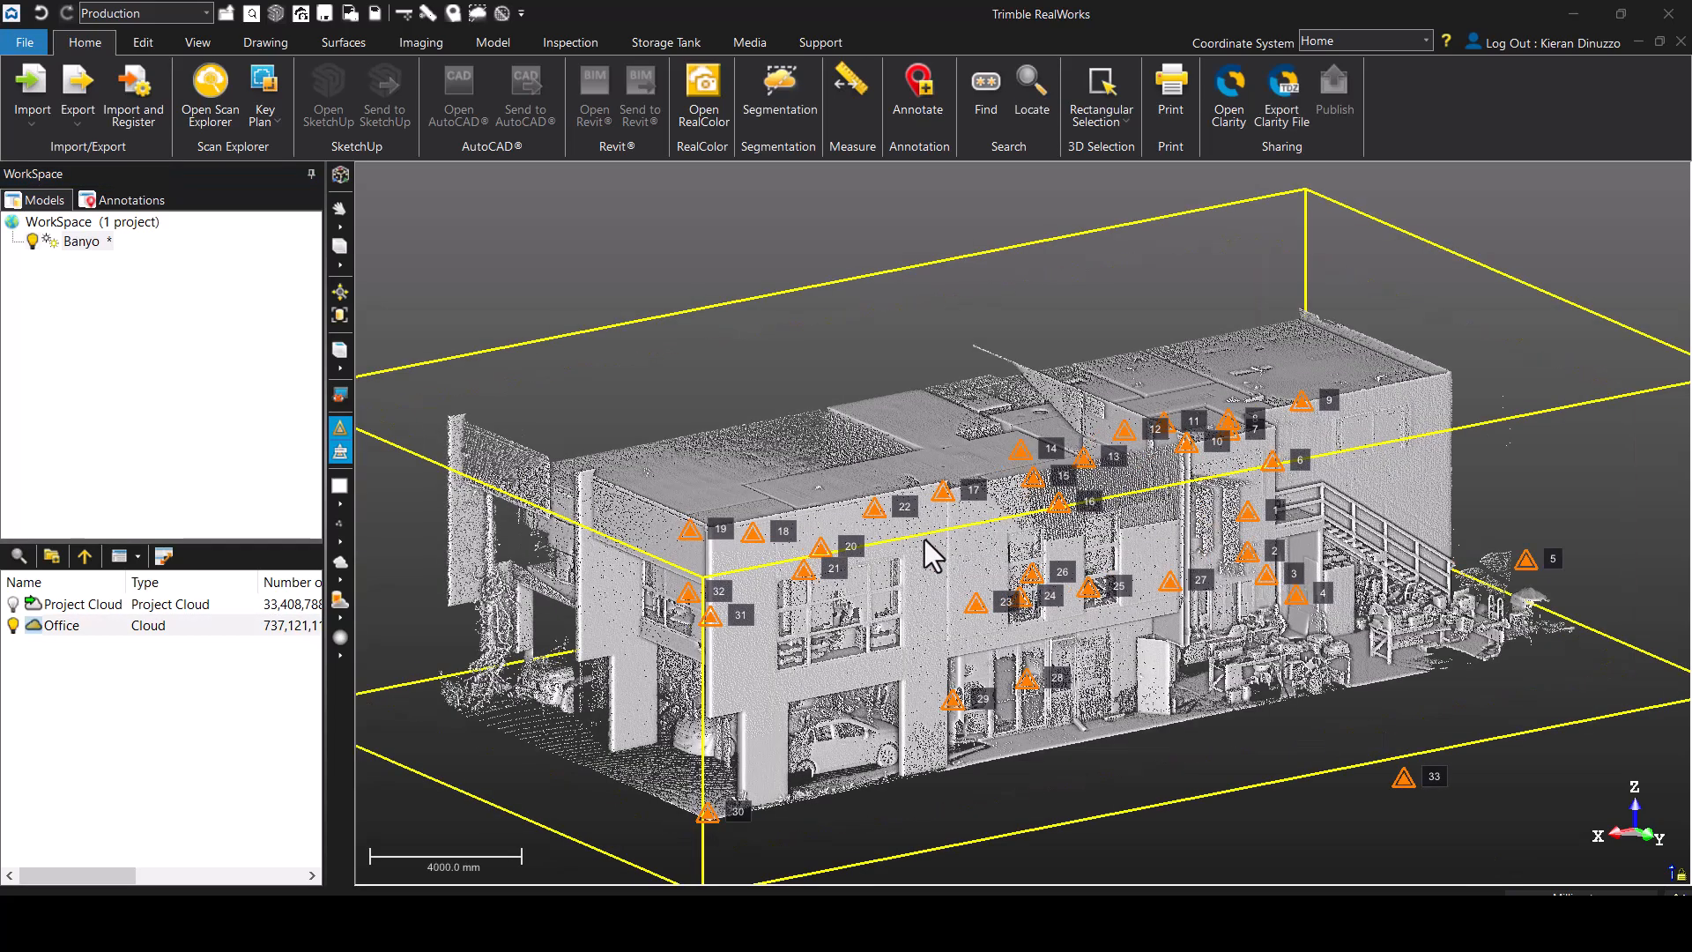
middle_drag(924, 539, 944, 520)
click(141, 42)
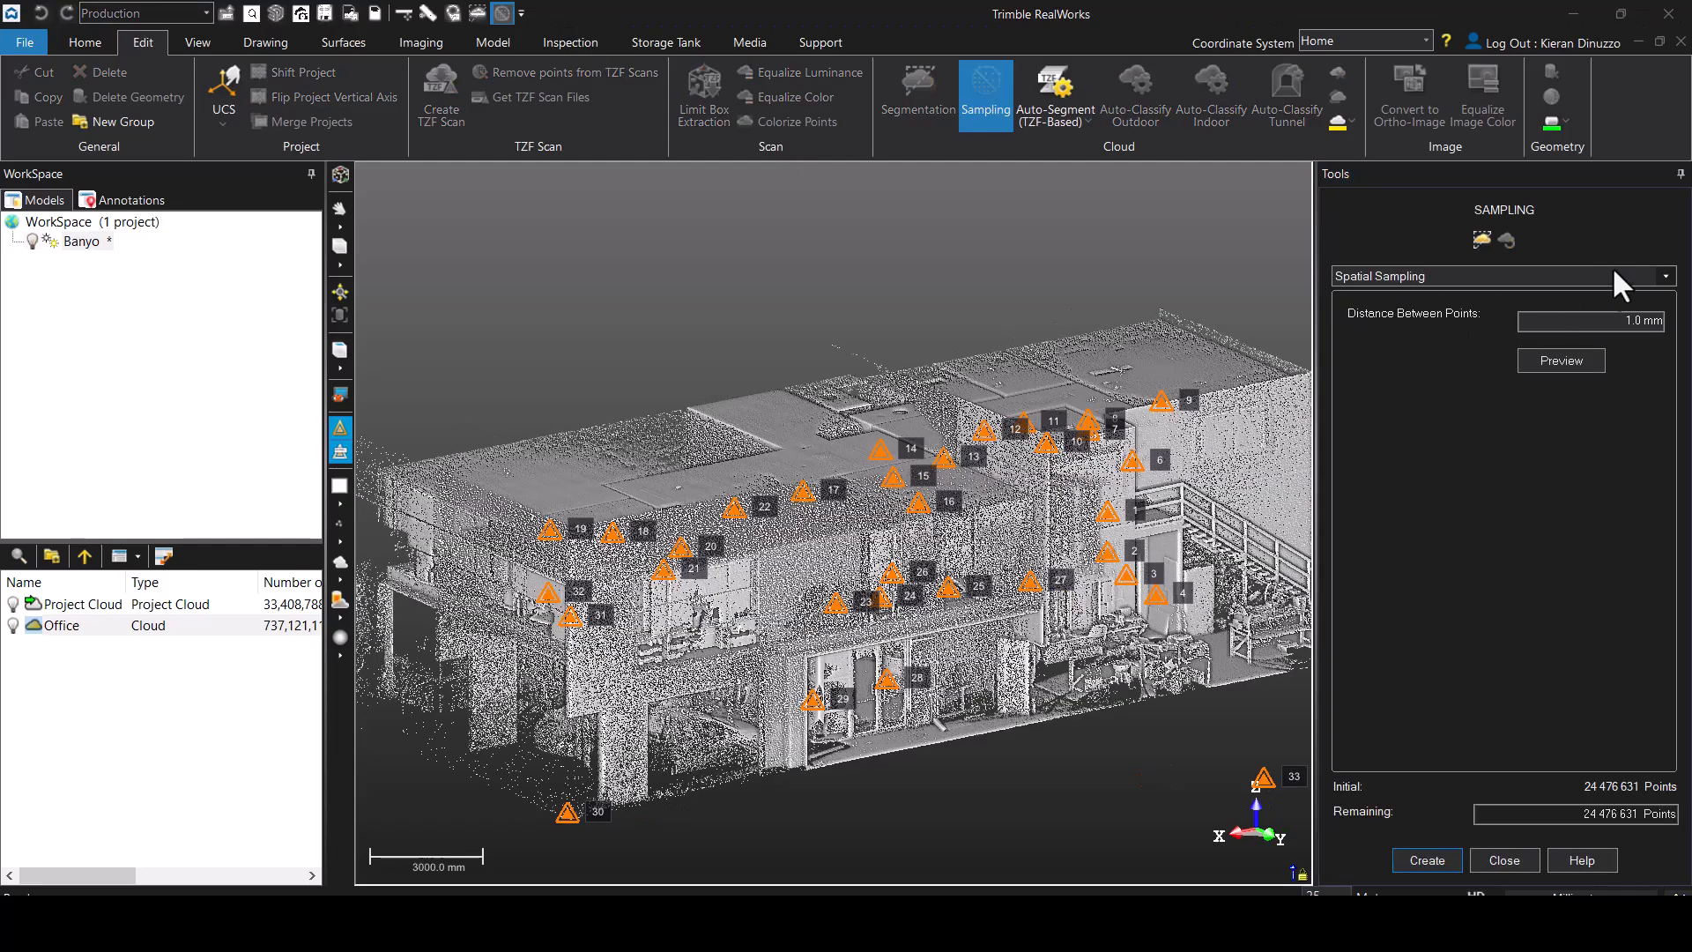
click(1665, 277)
click(1459, 314)
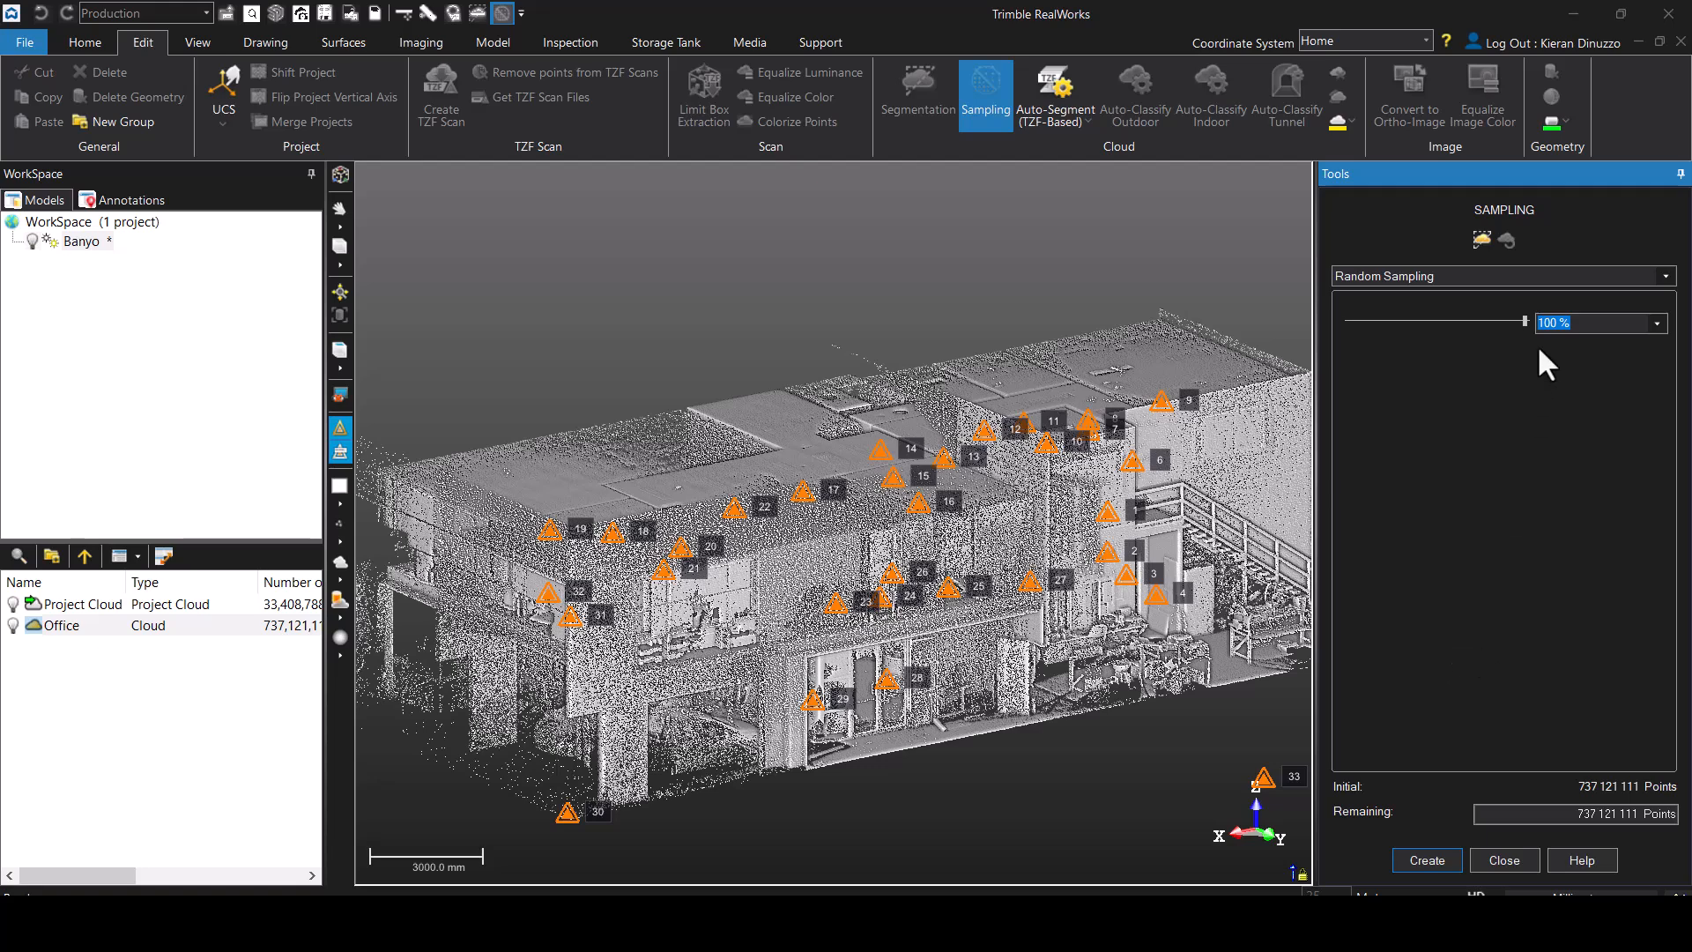
drag(1524, 321, 1458, 323)
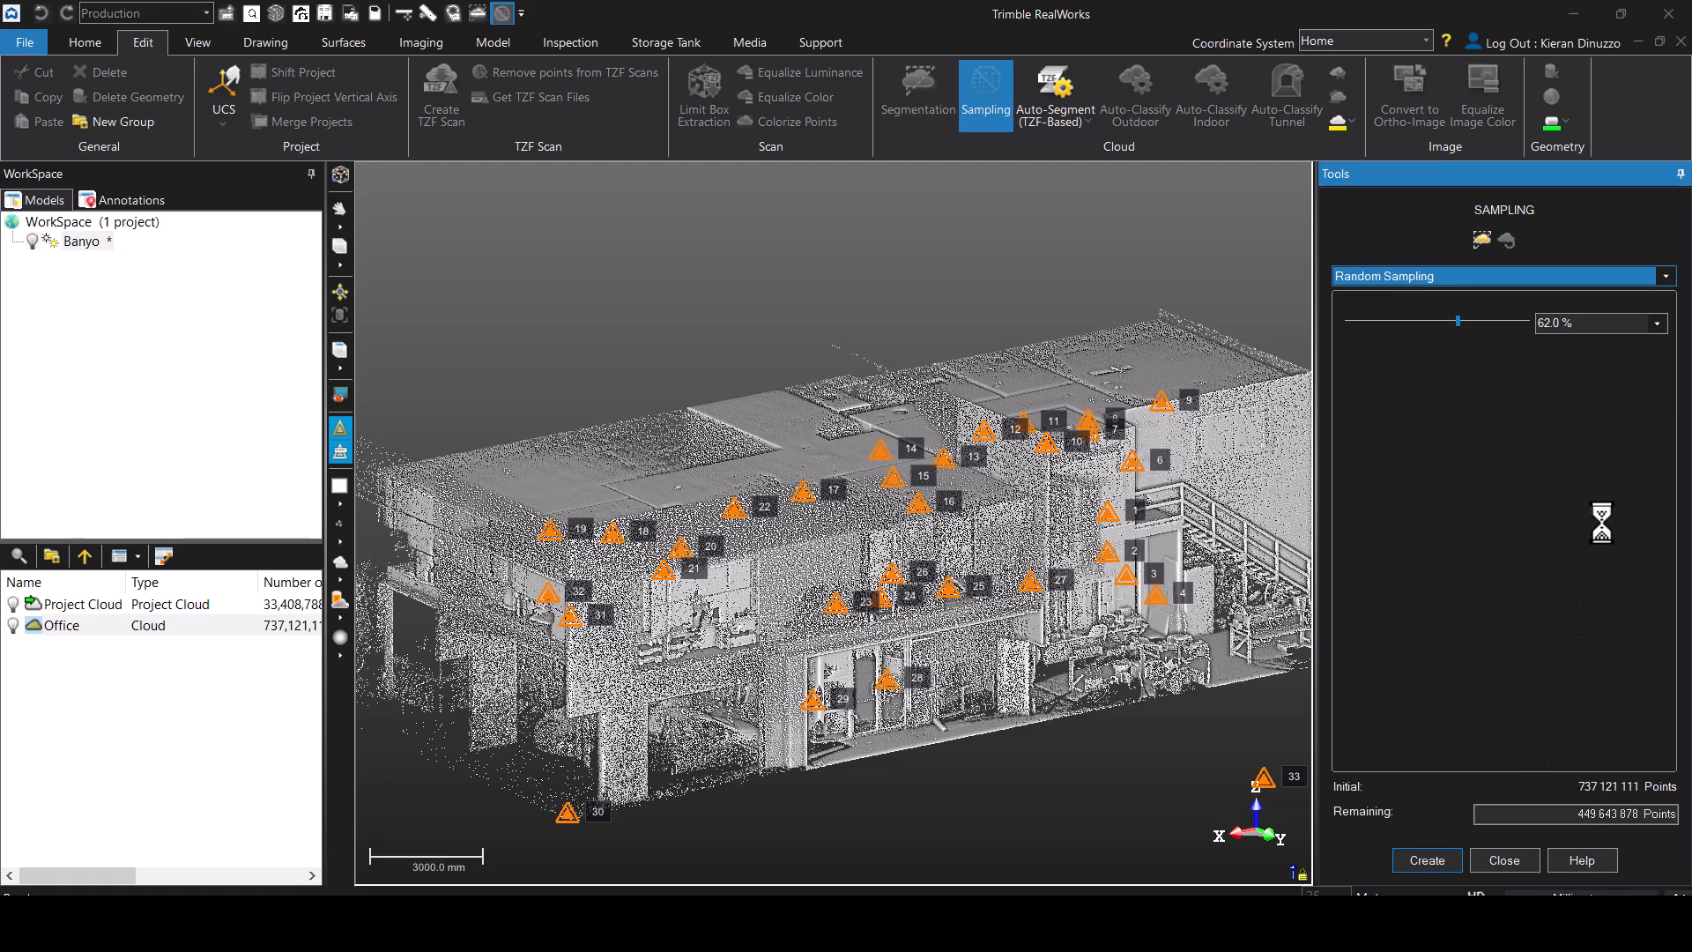
- Switch the sampling method to Spatial Sampling, review the available methods, and close Sampling without creating a sampled cloud
click(1666, 276)
click(1410, 309)
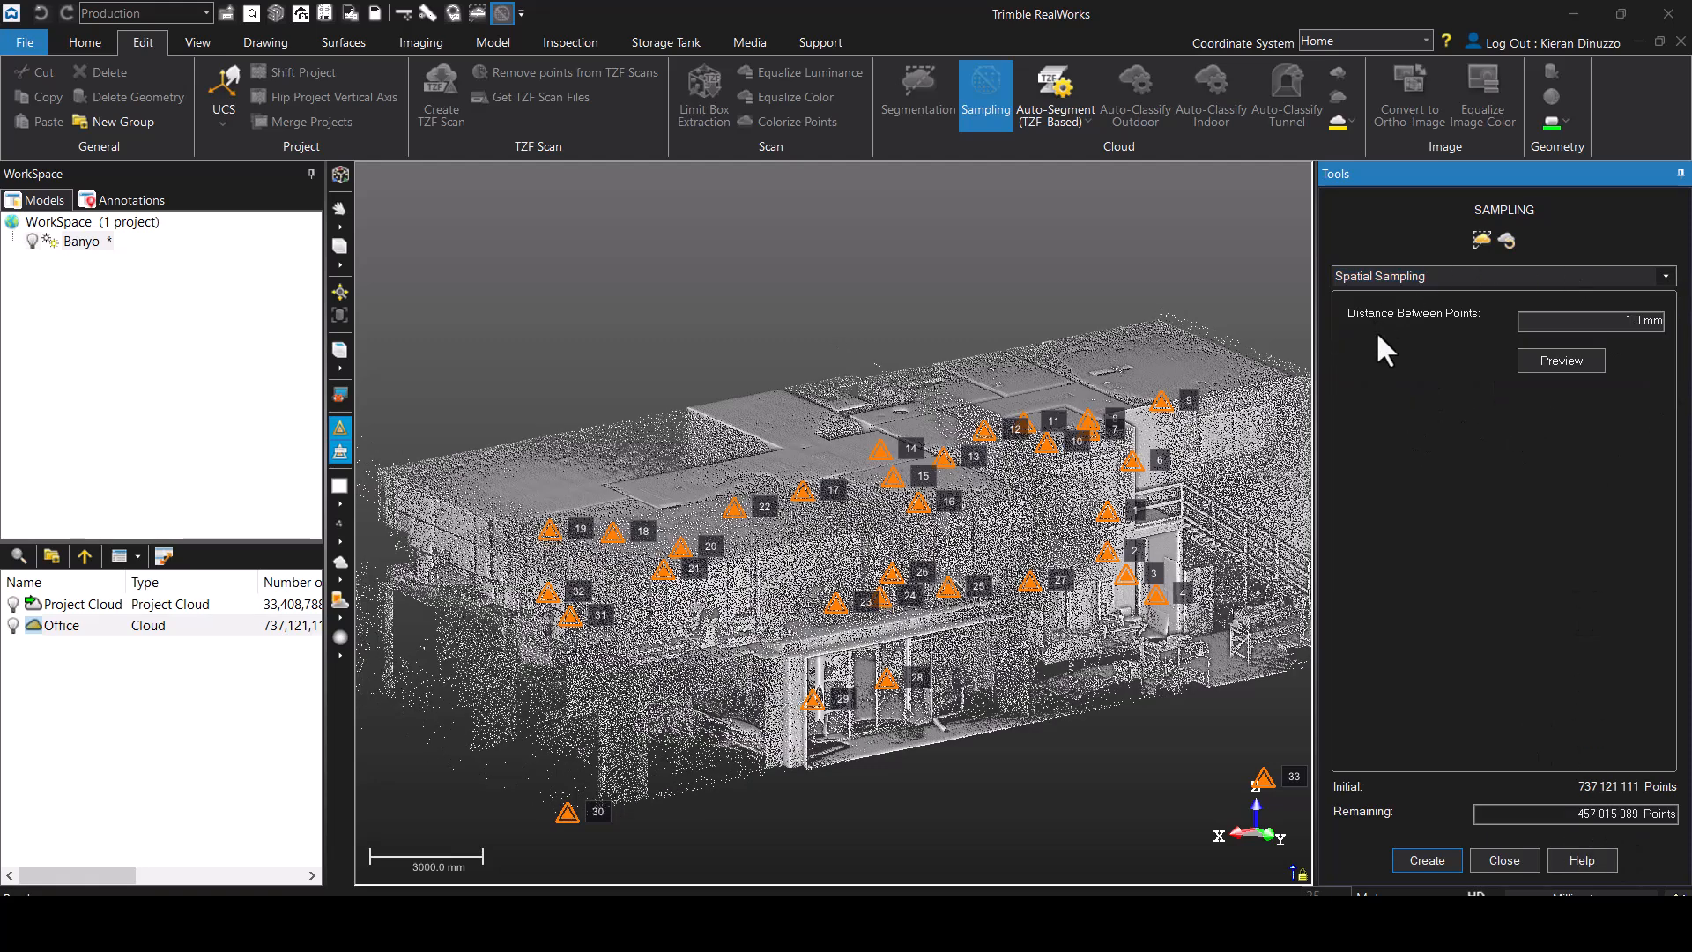
click(1349, 272)
key(Up)
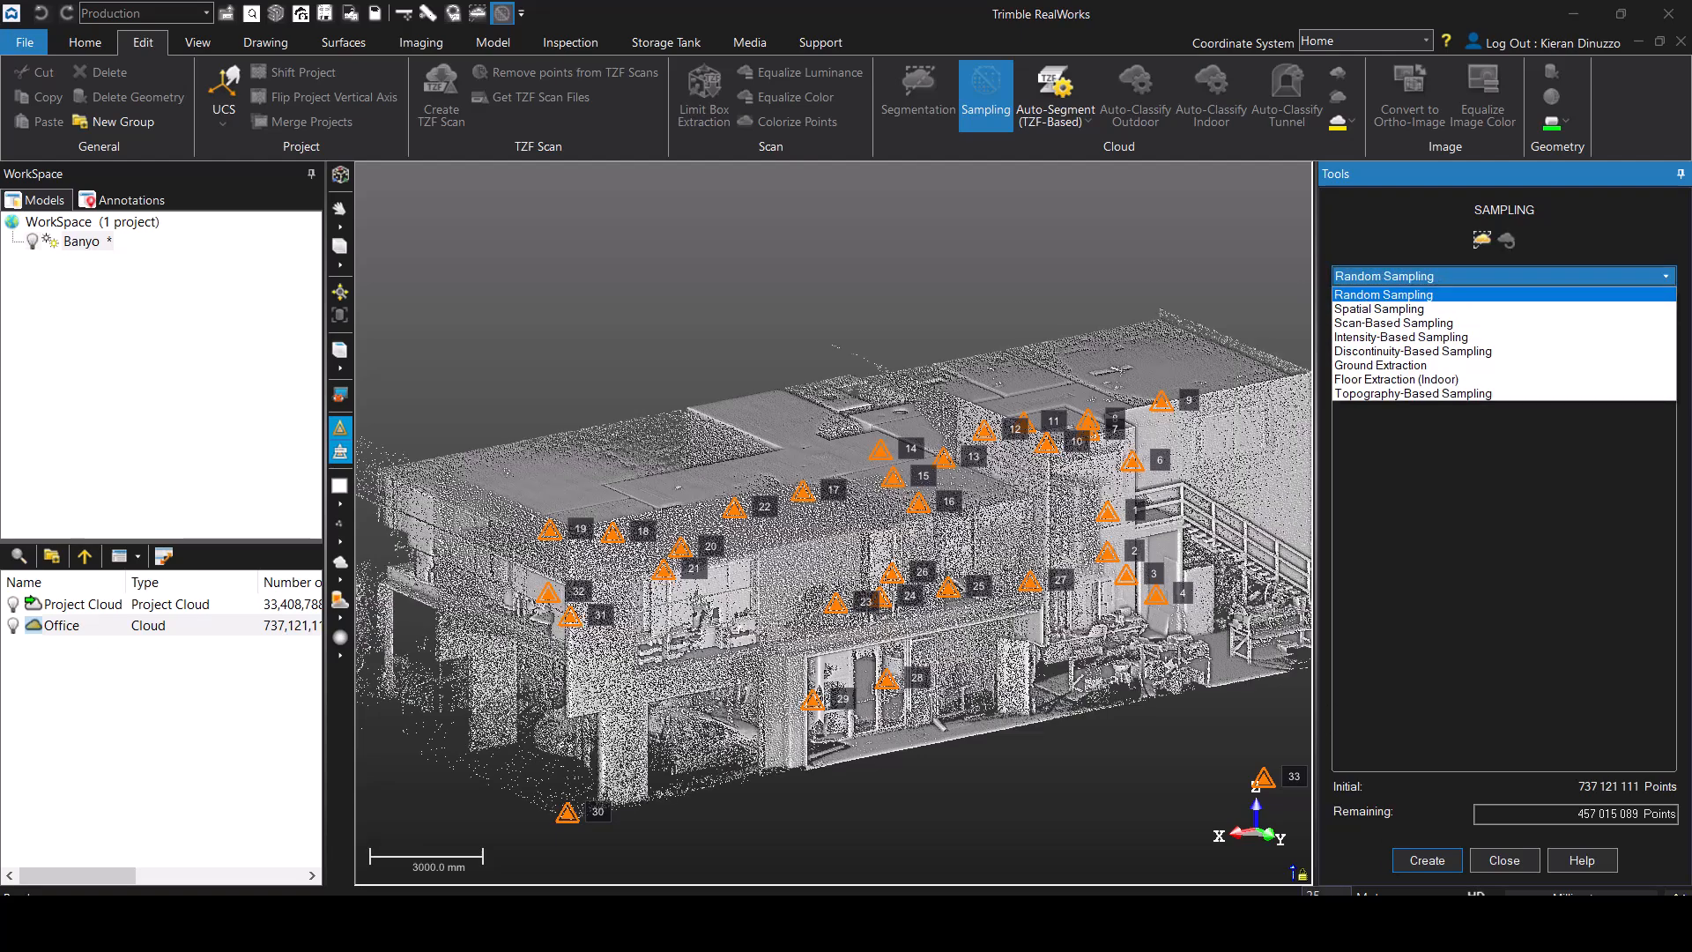
click(1470, 844)
click(1498, 852)
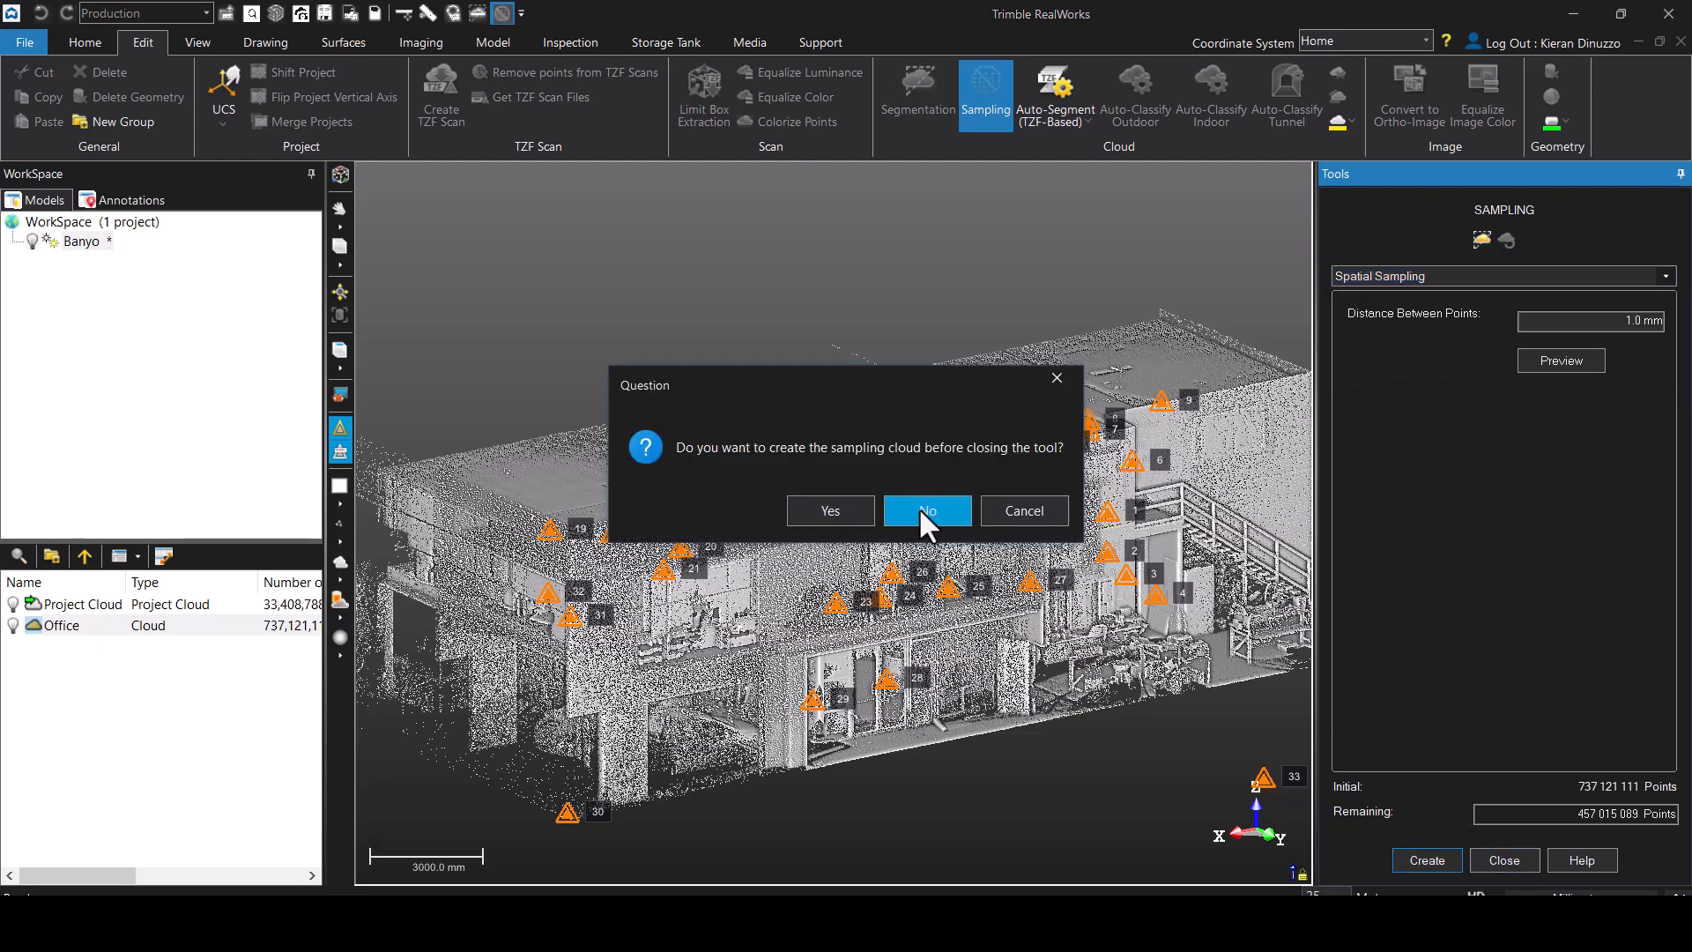
click(920, 513)
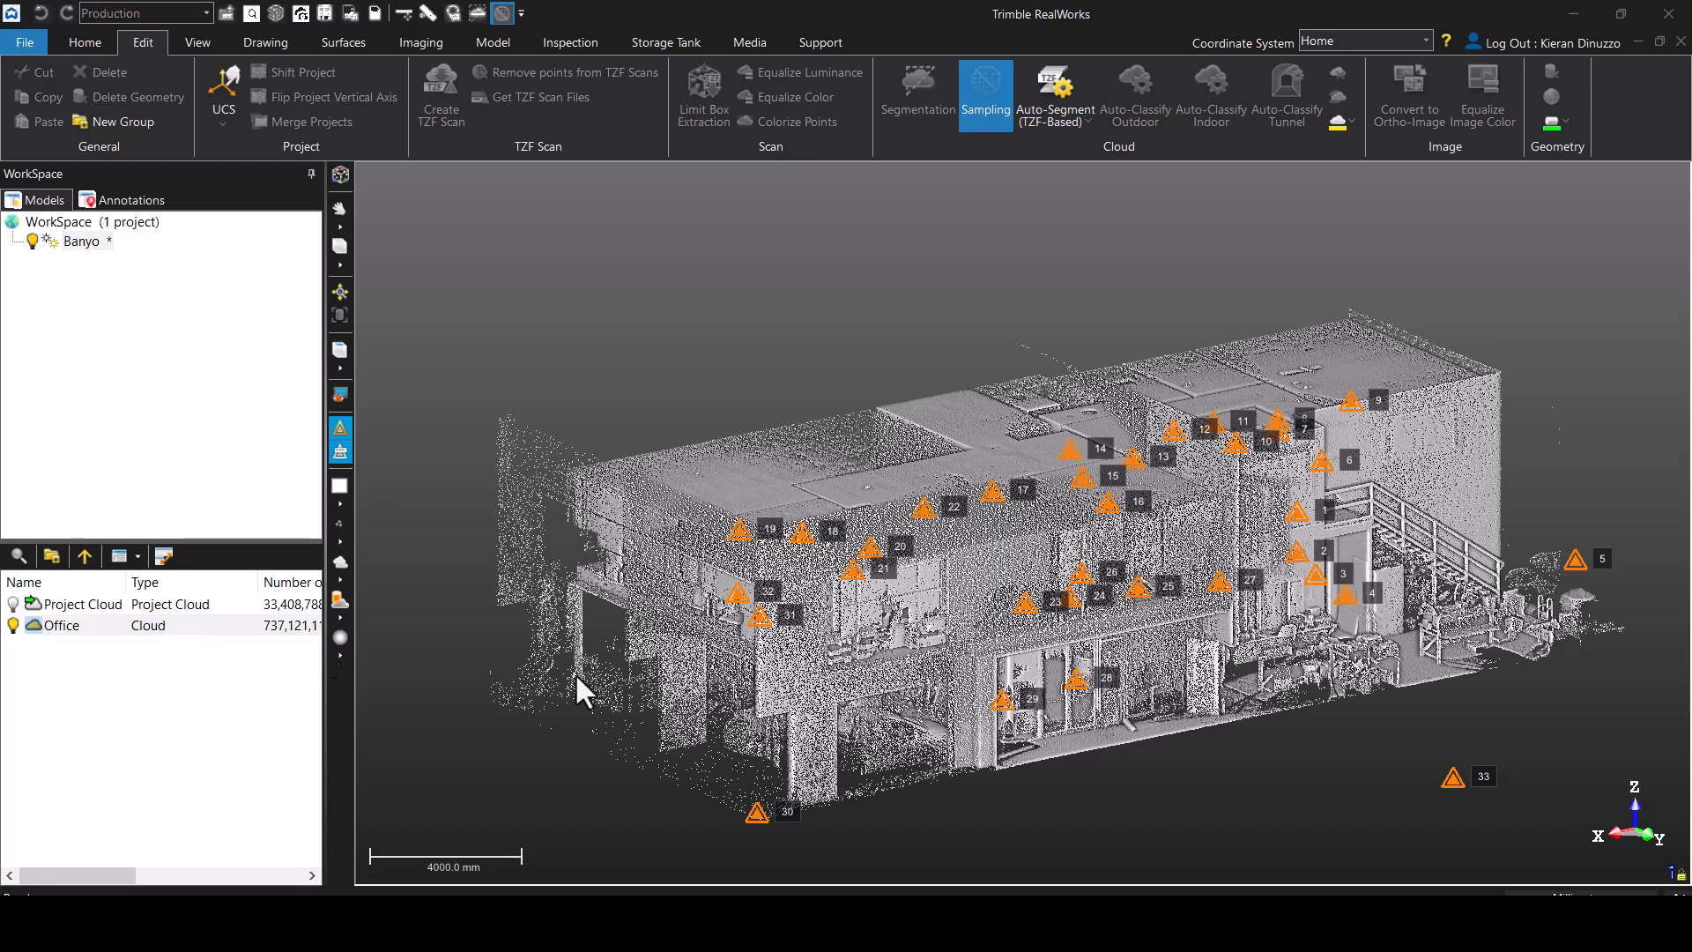
- Set up an export of the Office cloud to the Downloads folder as Office.e57, using the one-file, non-gridded E57 type
click(94, 626)
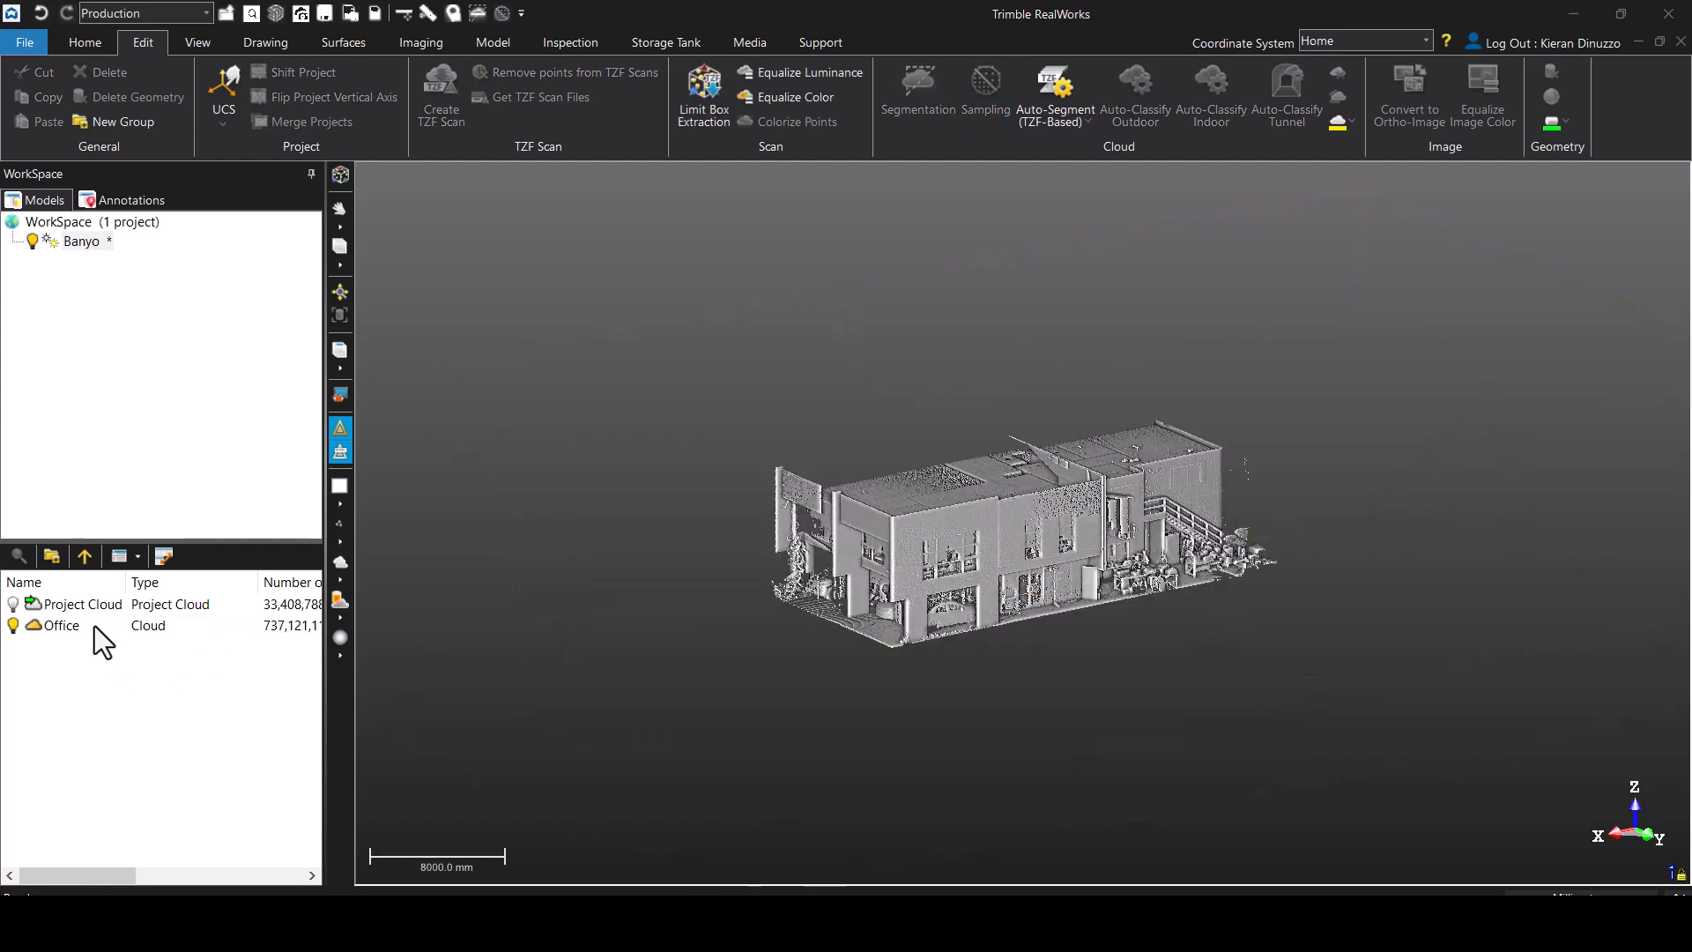
scroll(1077, 586, up, 5)
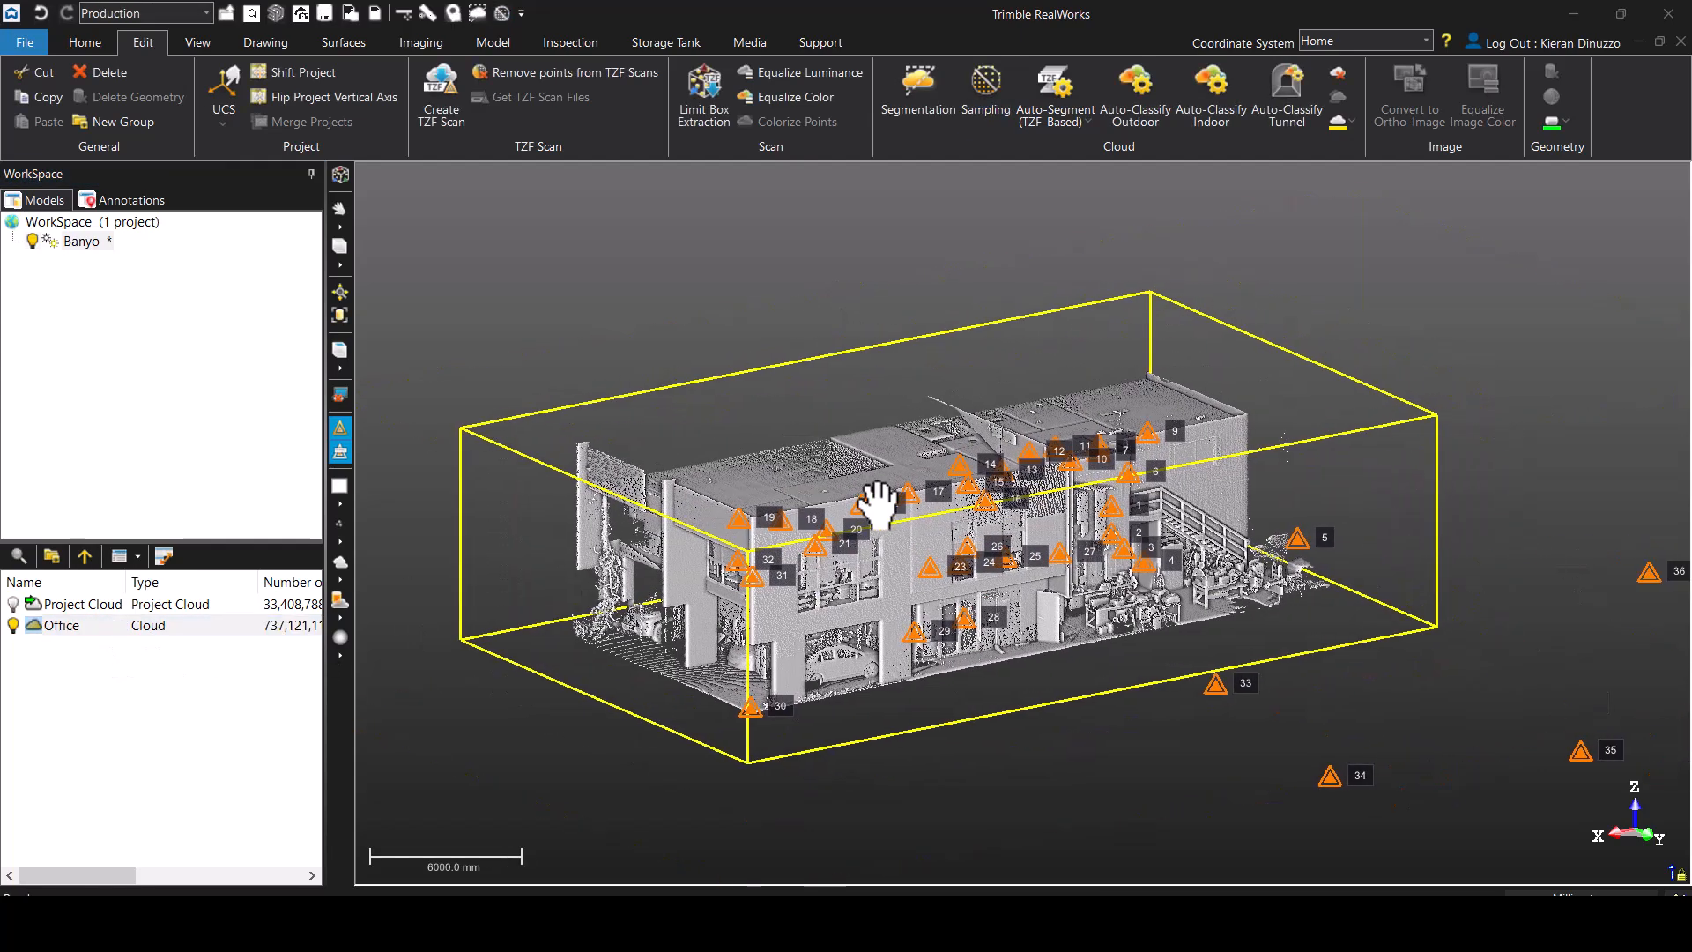
click(102, 46)
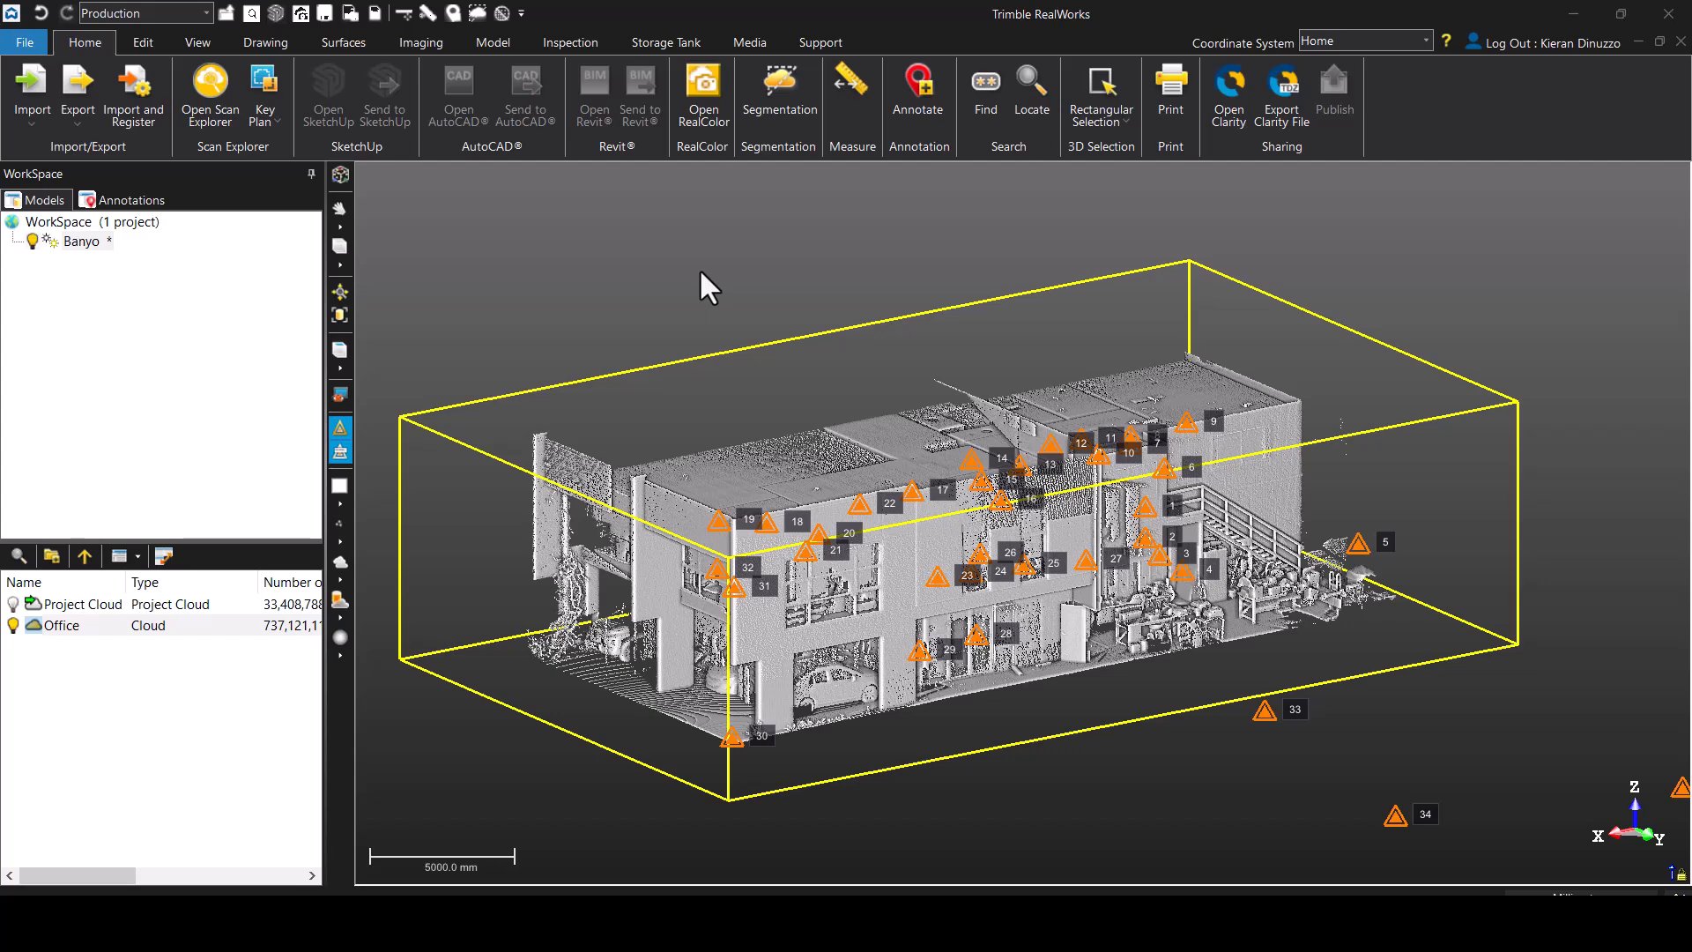
click(113, 627)
click(86, 112)
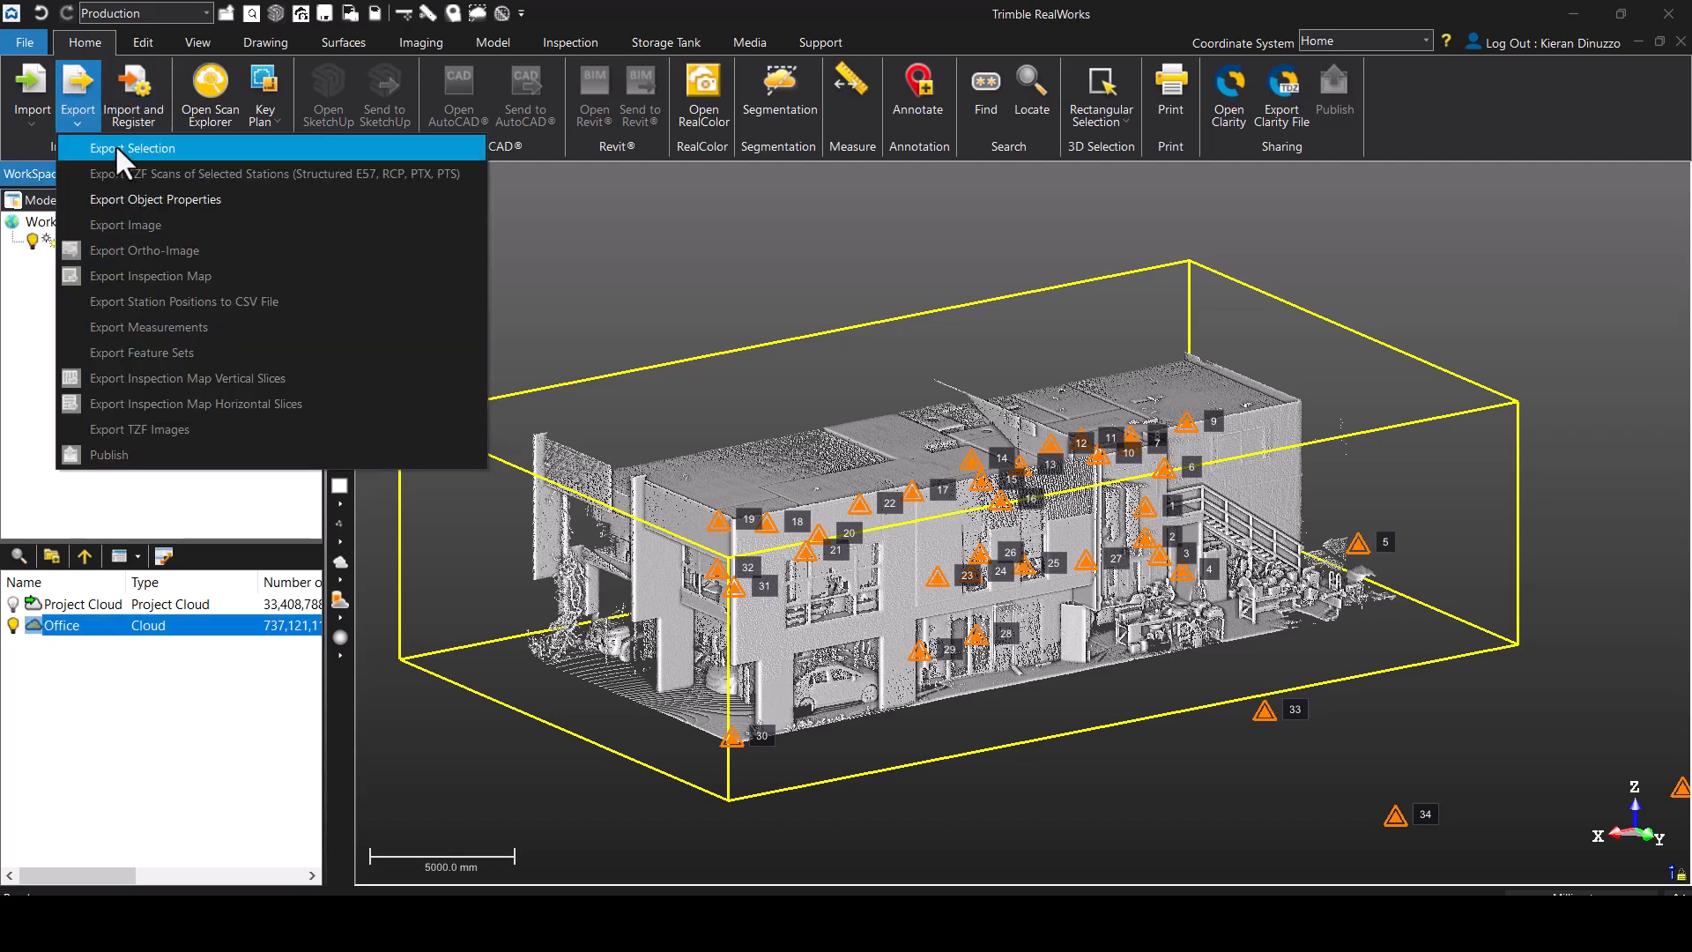
click(115, 144)
drag(849, 208, 781, 120)
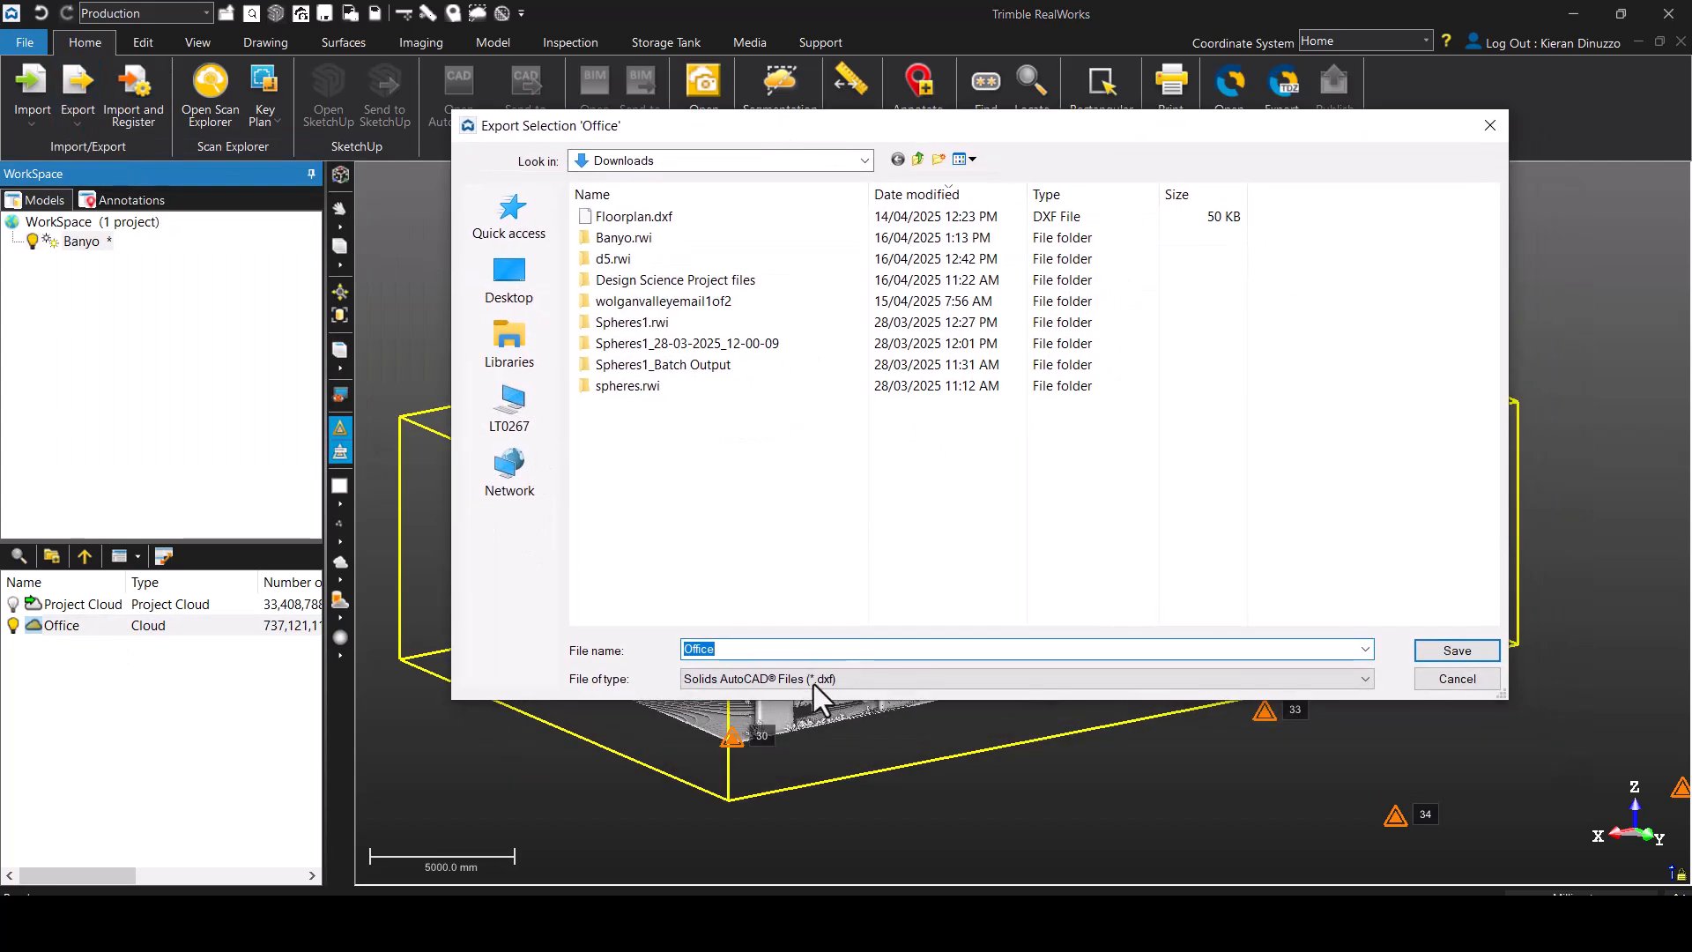
click(790, 679)
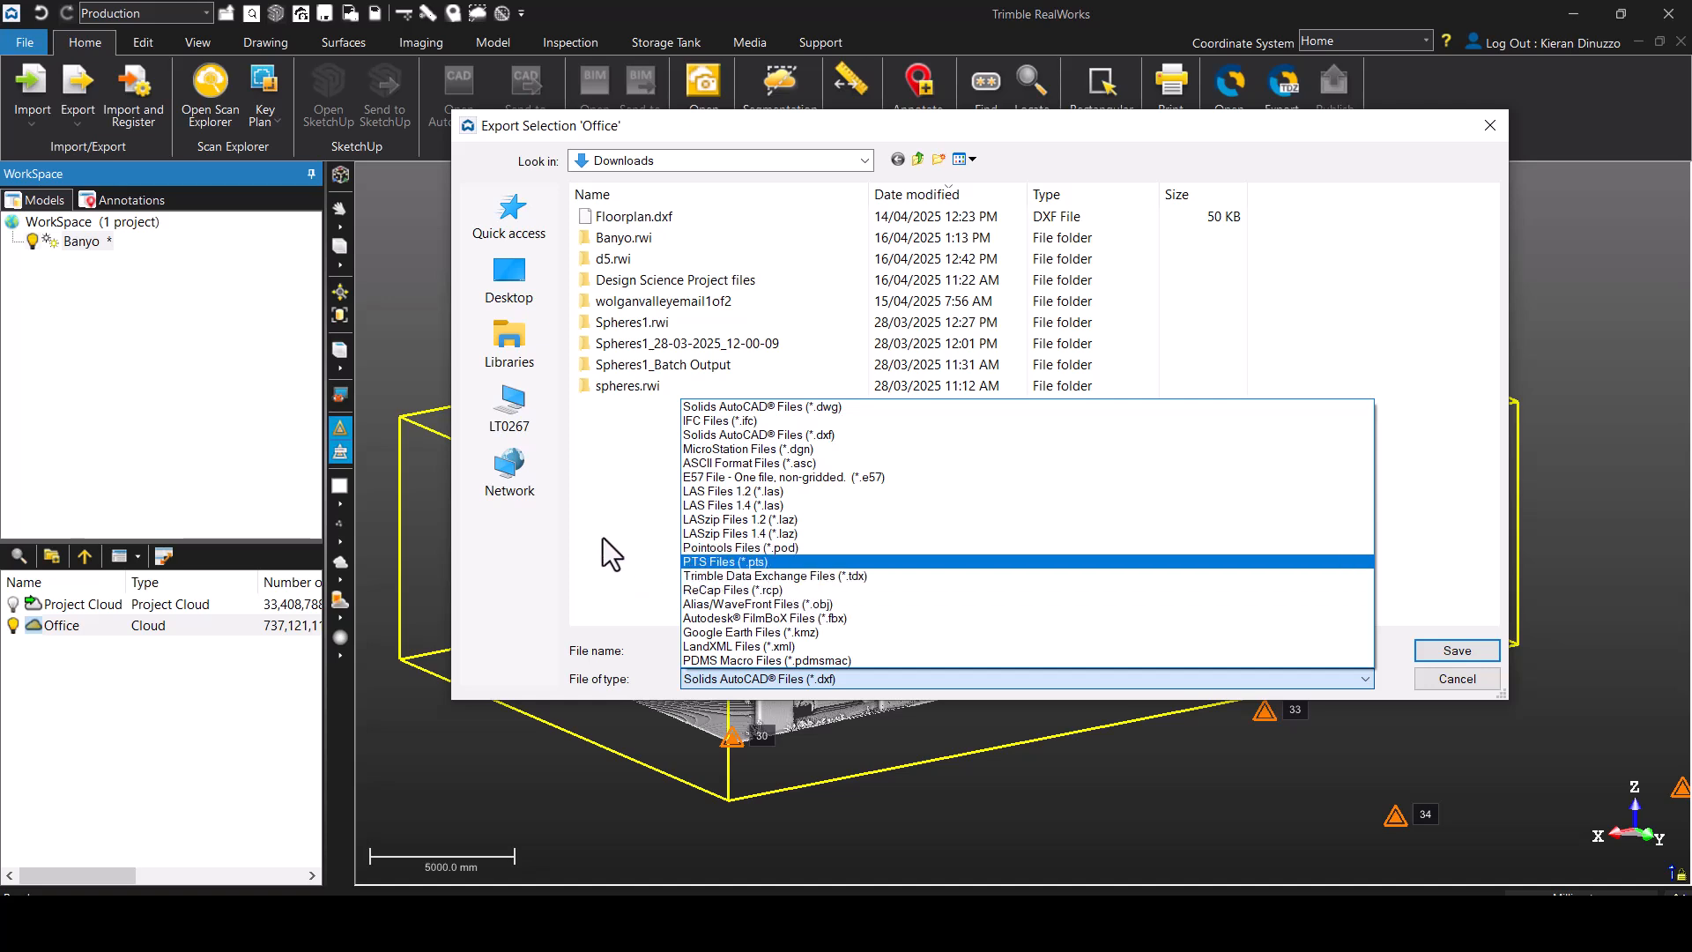
click(737, 479)
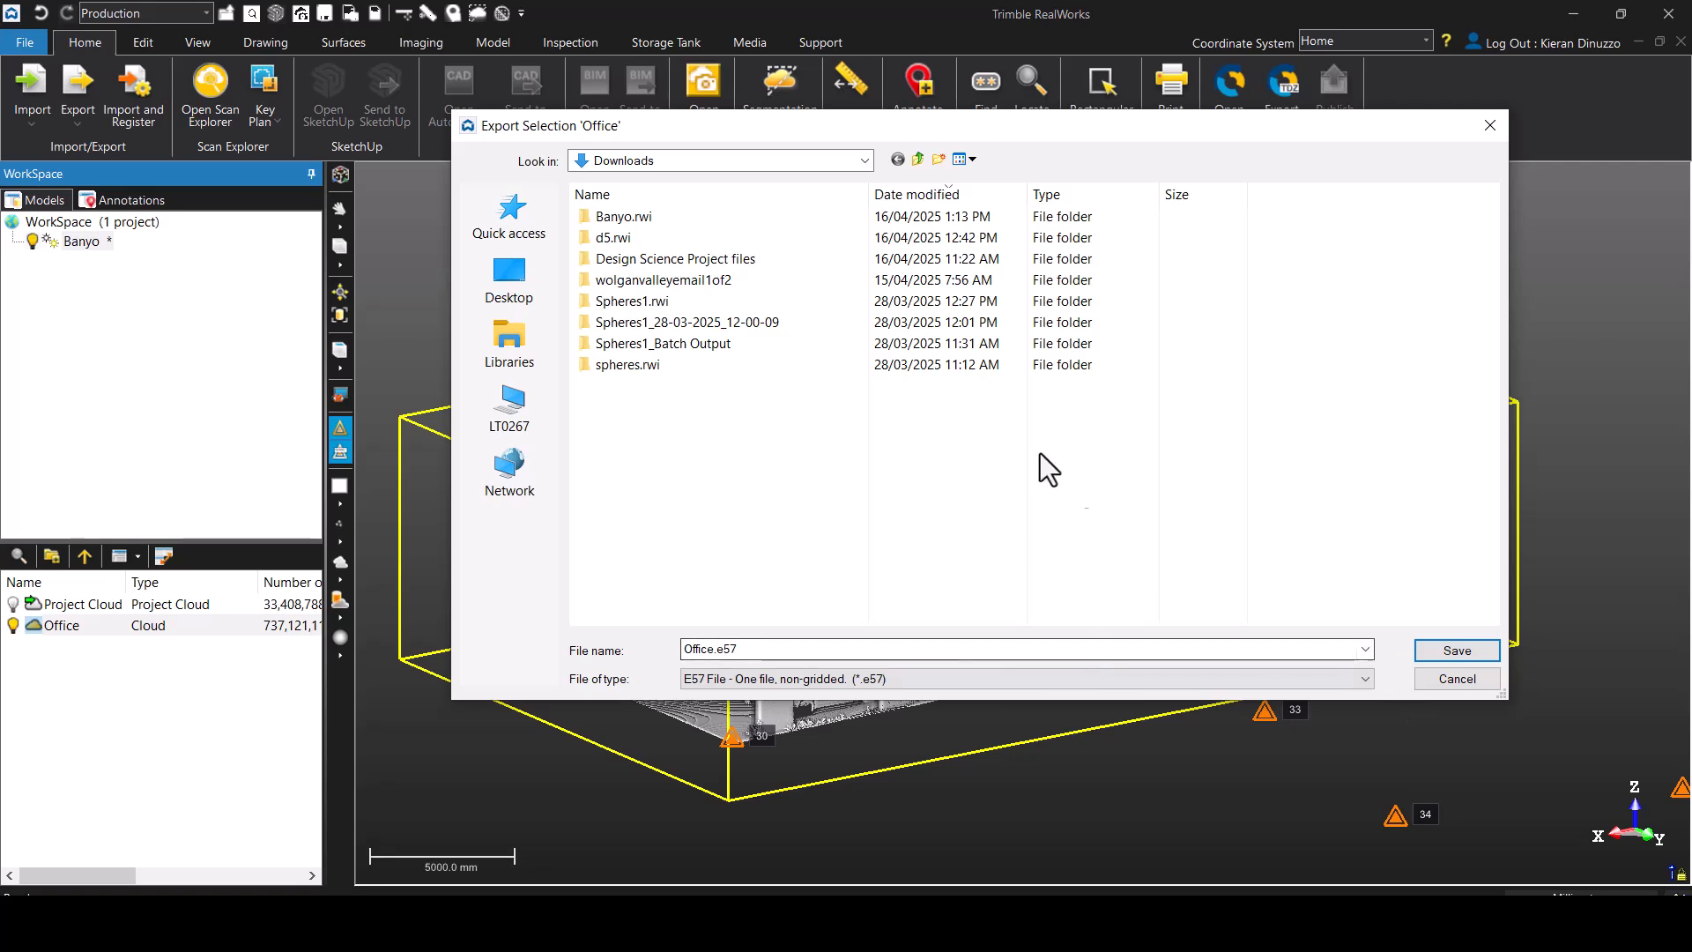
click(1438, 650)
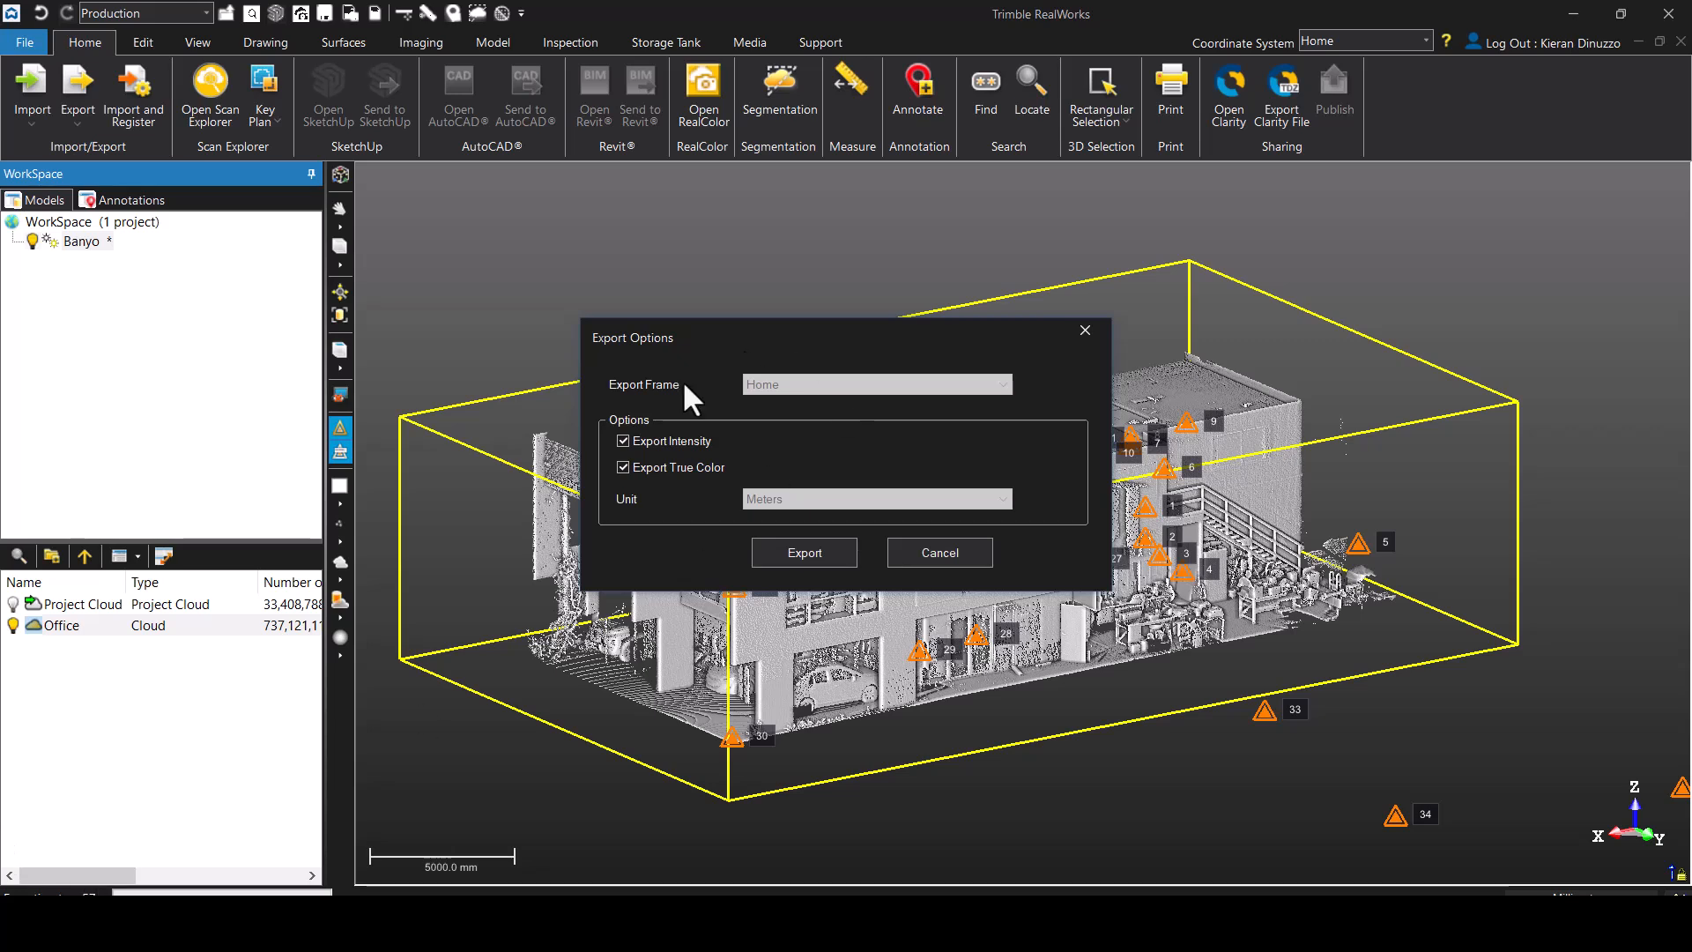
- Exclude true color from the E57 export options and run the export with intensity included
click(683, 467)
click(669, 468)
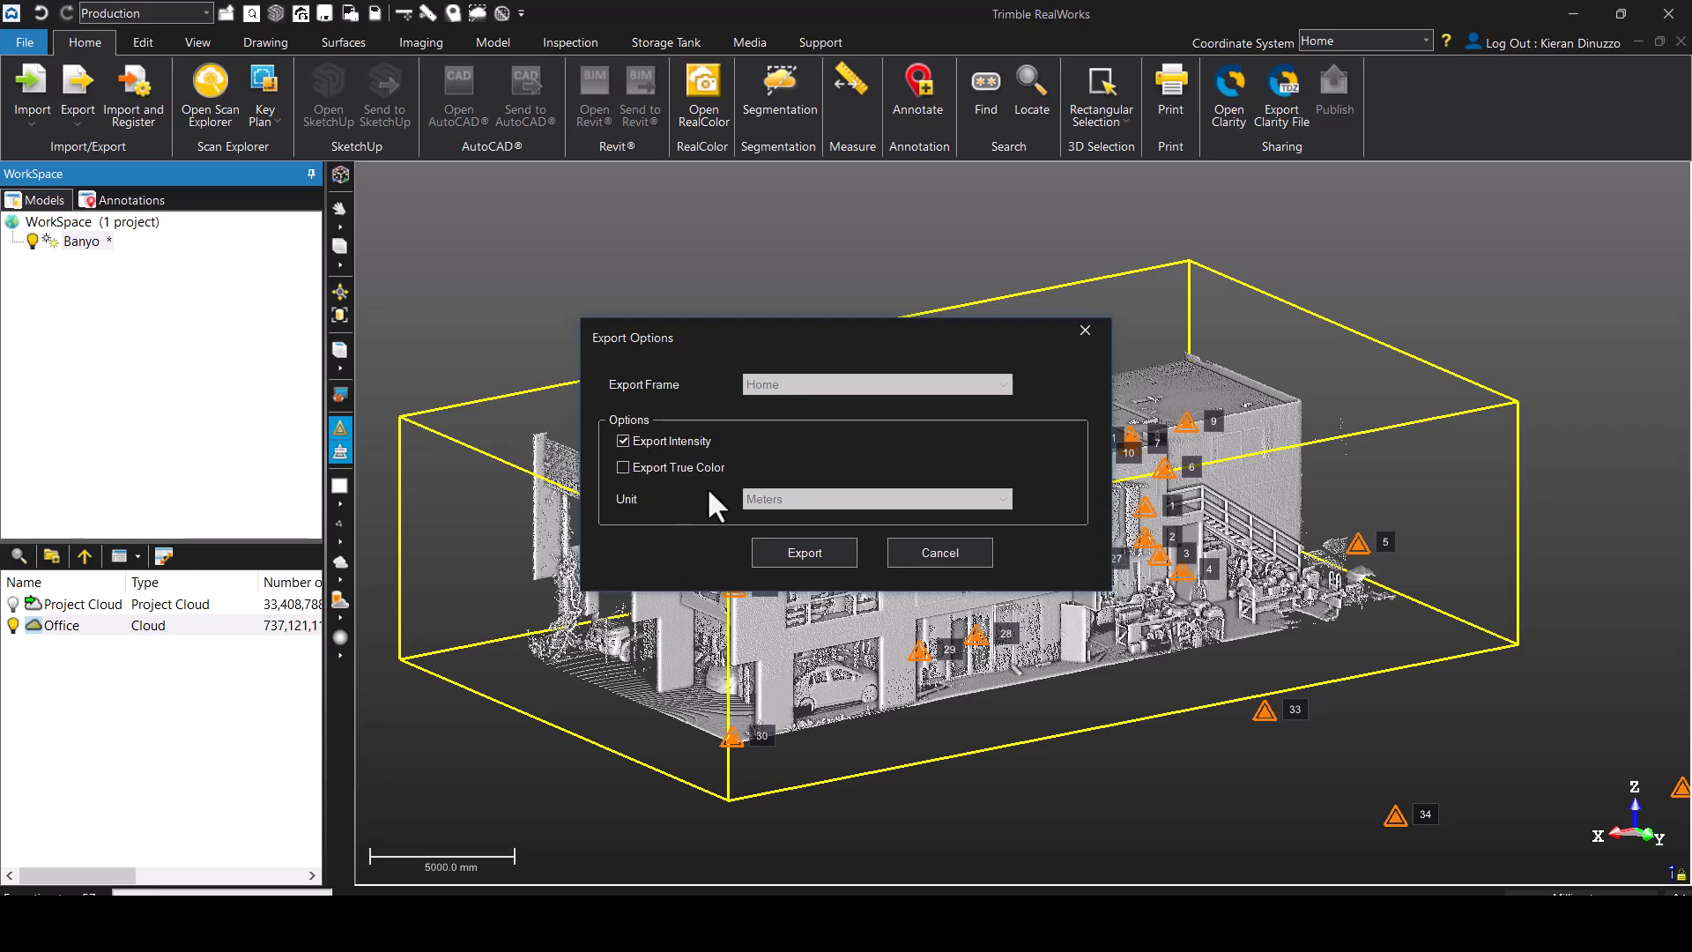
click(805, 552)
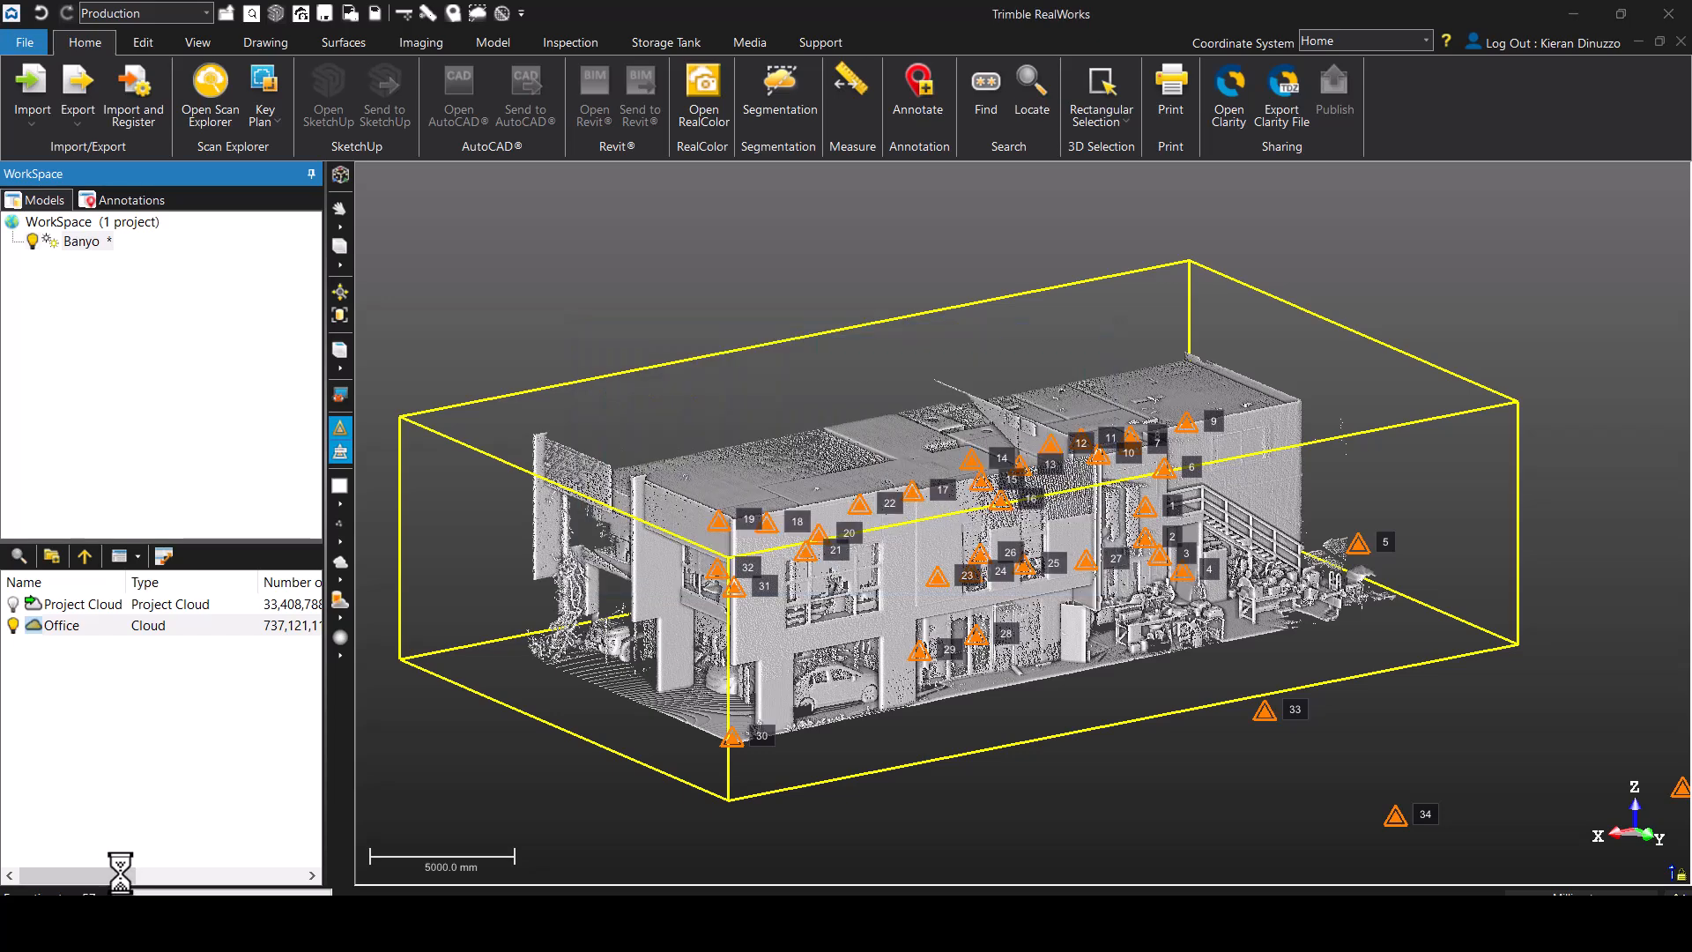